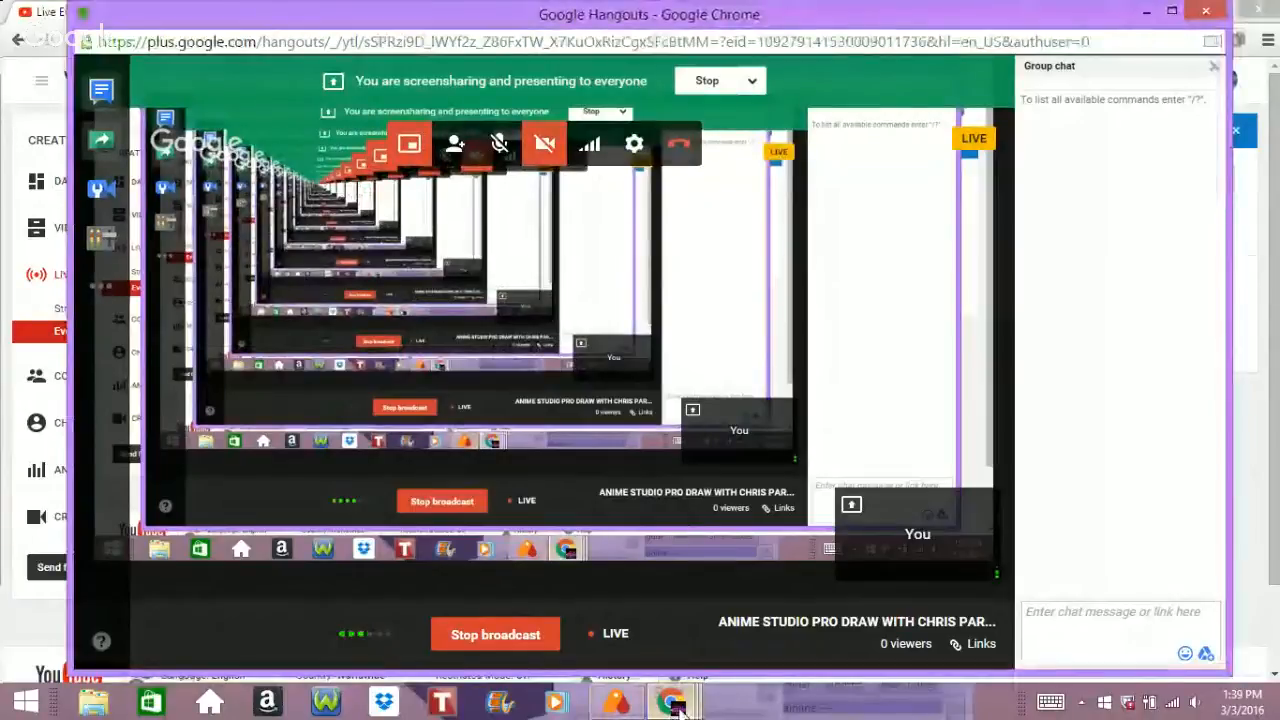
- Switch to Anime Studio Pro and play back the Scene 003 animation
mouse_move(541, 597)
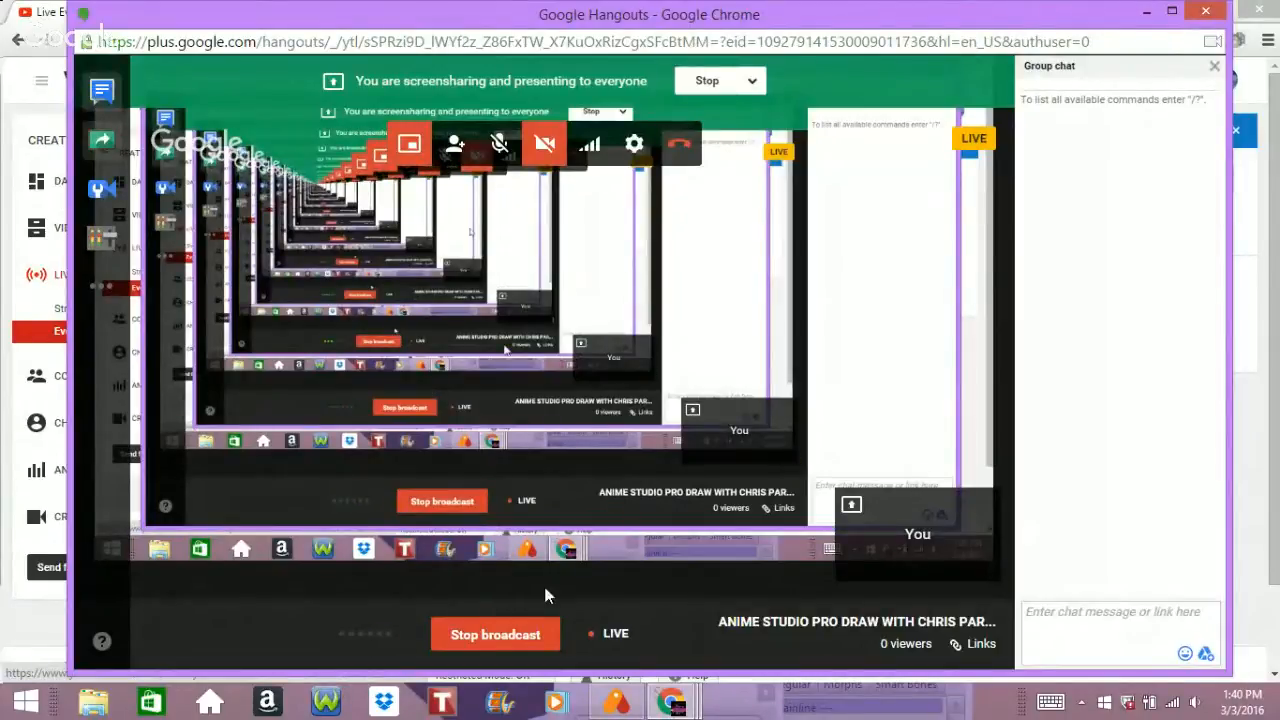
click(610, 704)
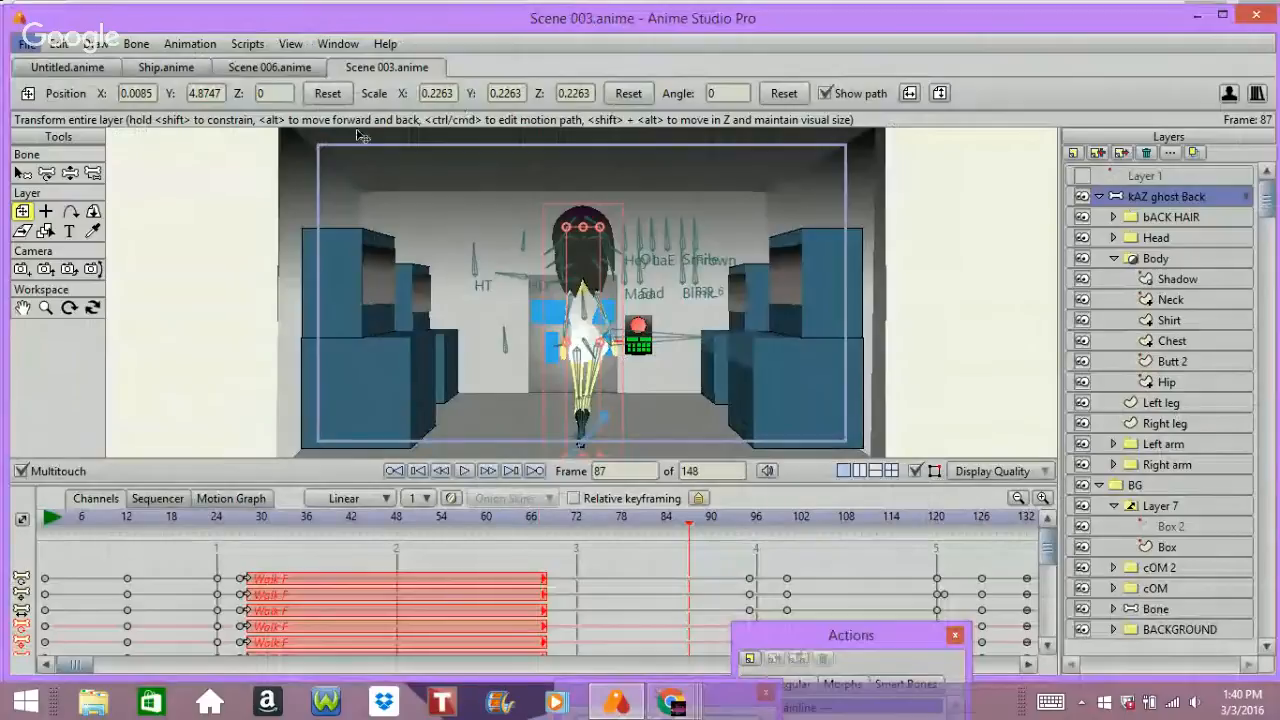
key(space)
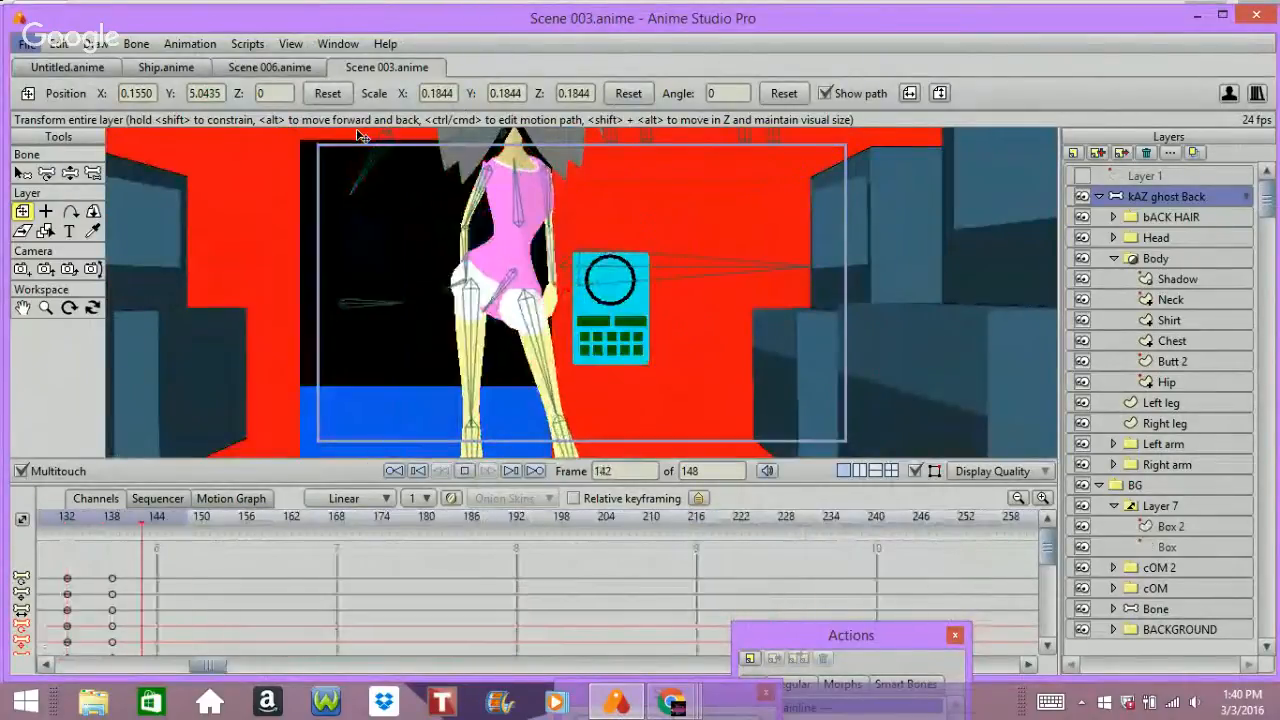
key(space)
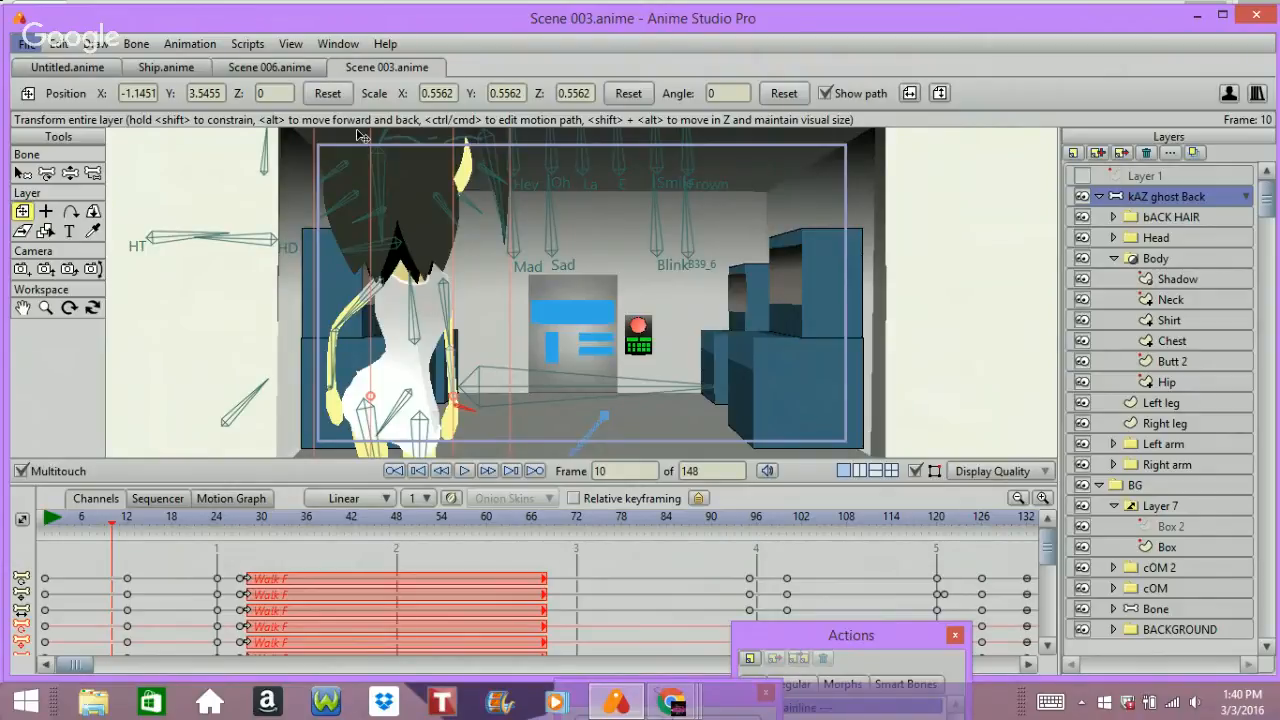
- Create a new document and save it as Scene 007 in the Episode 01 folder
key(ctrl+n)
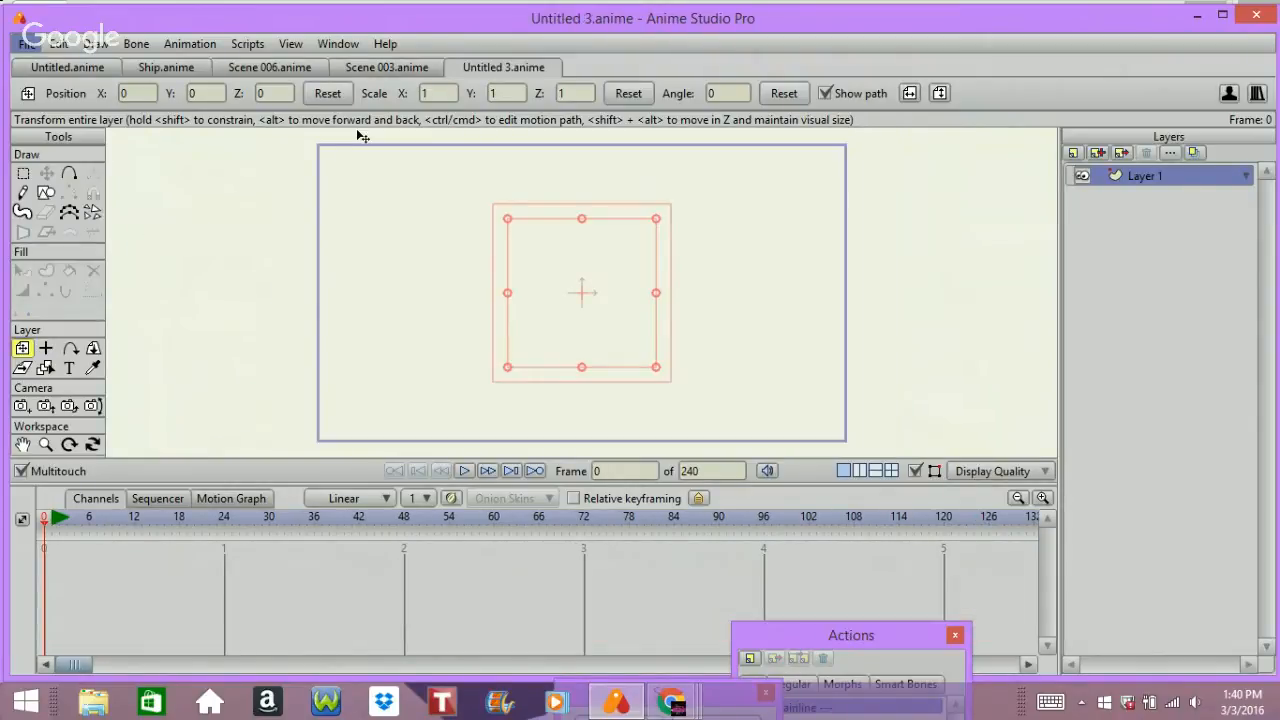
key(ctrl+s)
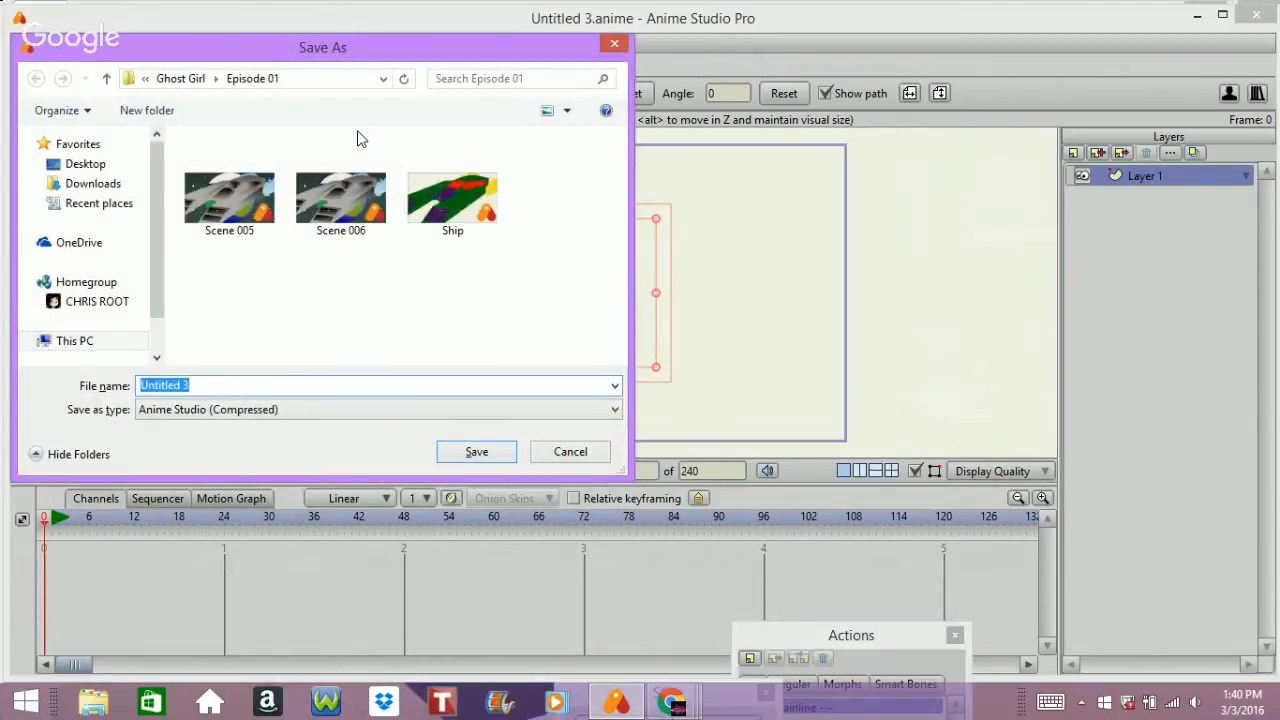
text(S)
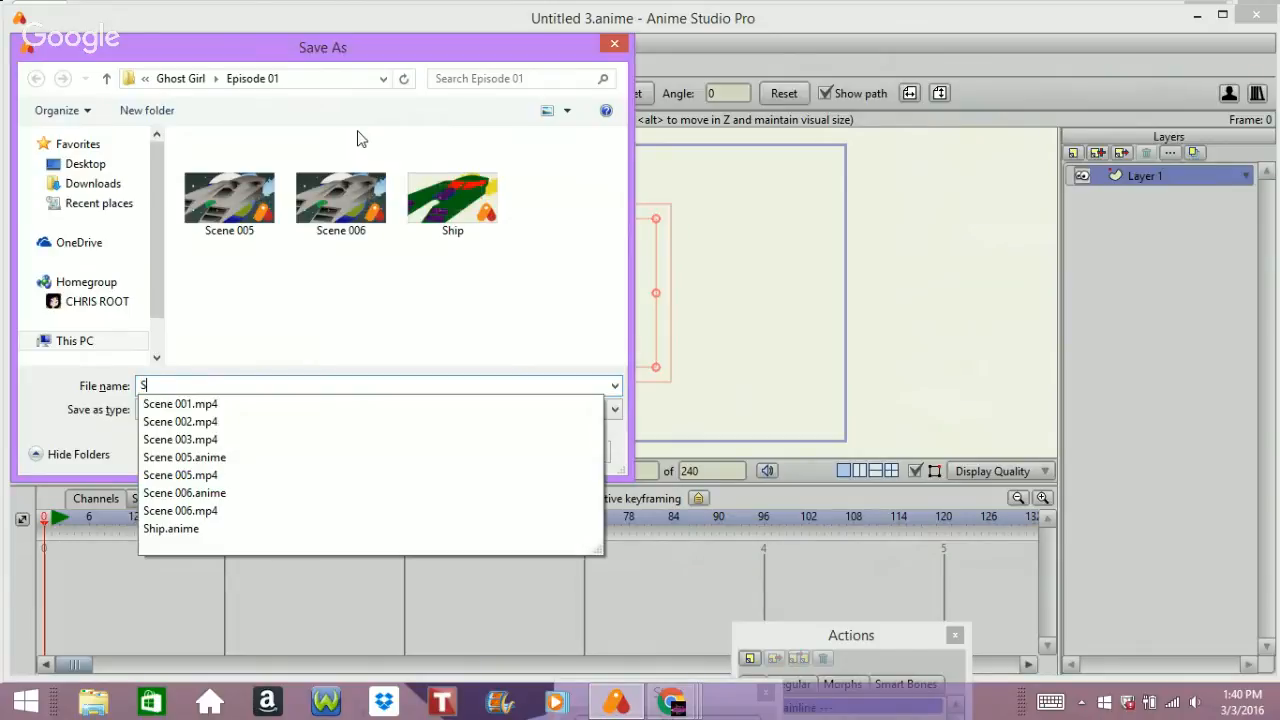
key(Down)
key(Down)
key(Down)
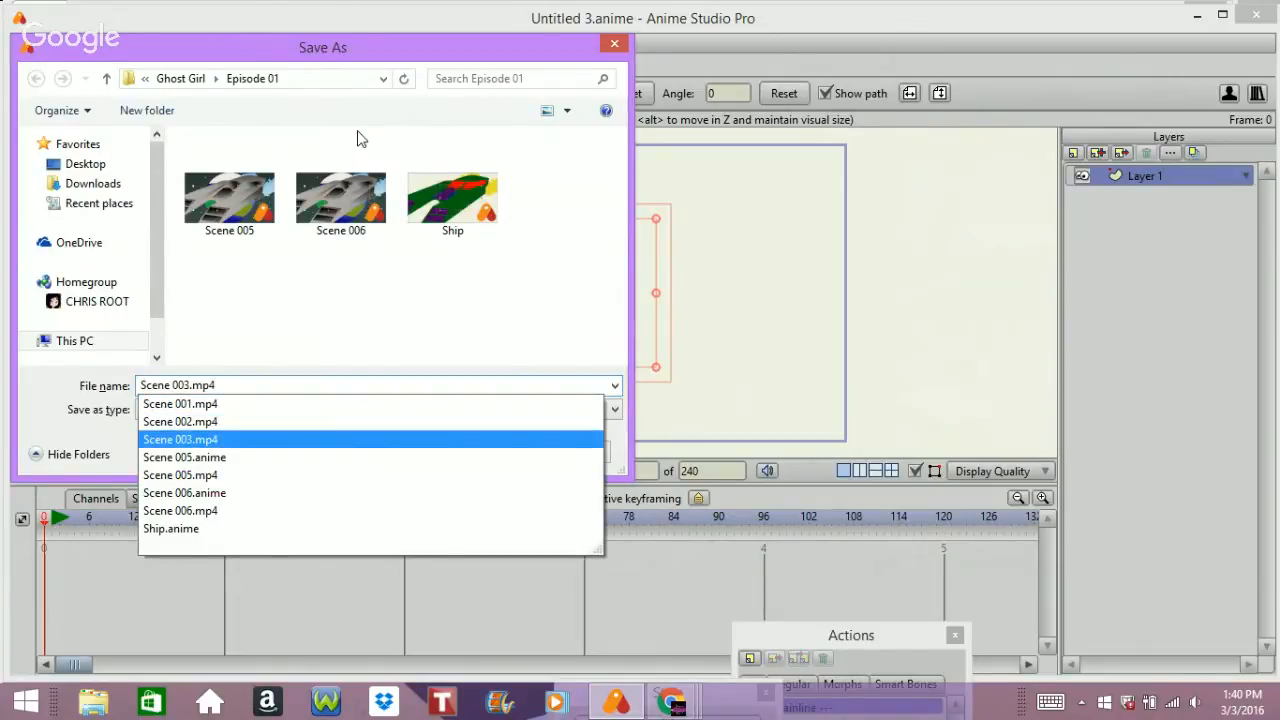
key(BackSpace)
key(BackSpace)
key(BackSpace)
key(BackSpace)
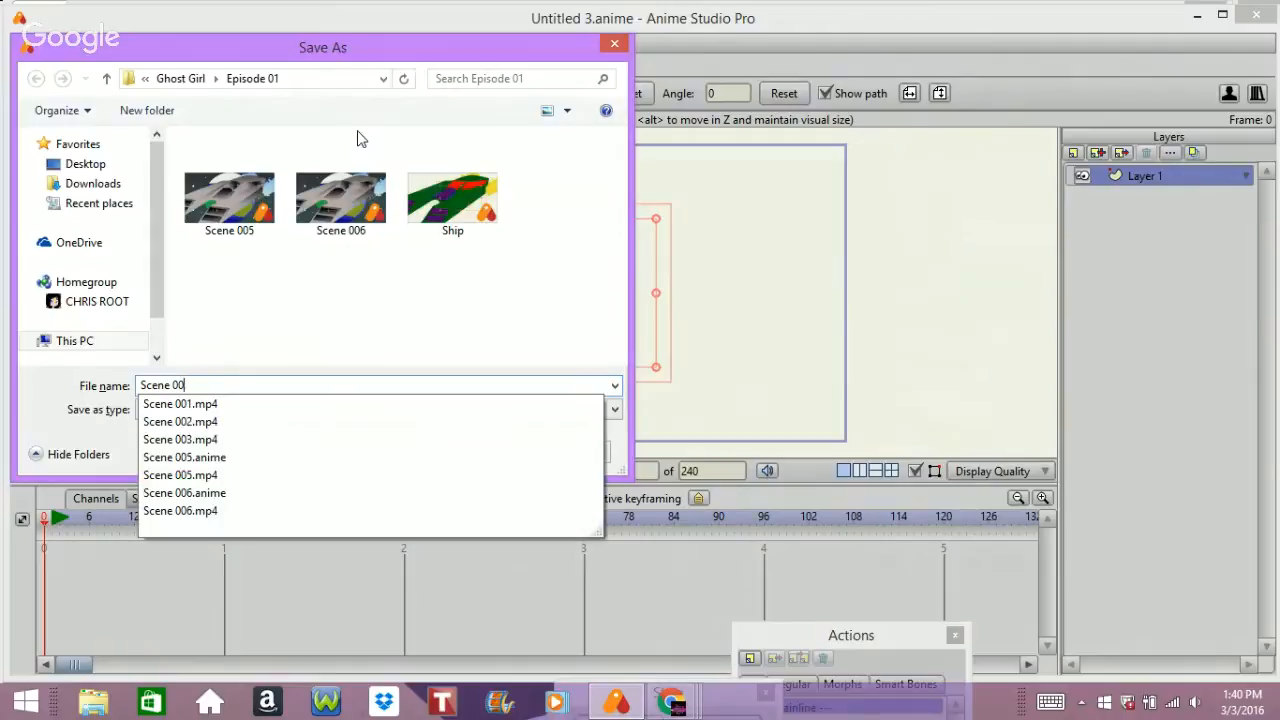
text(7)
key(Return)
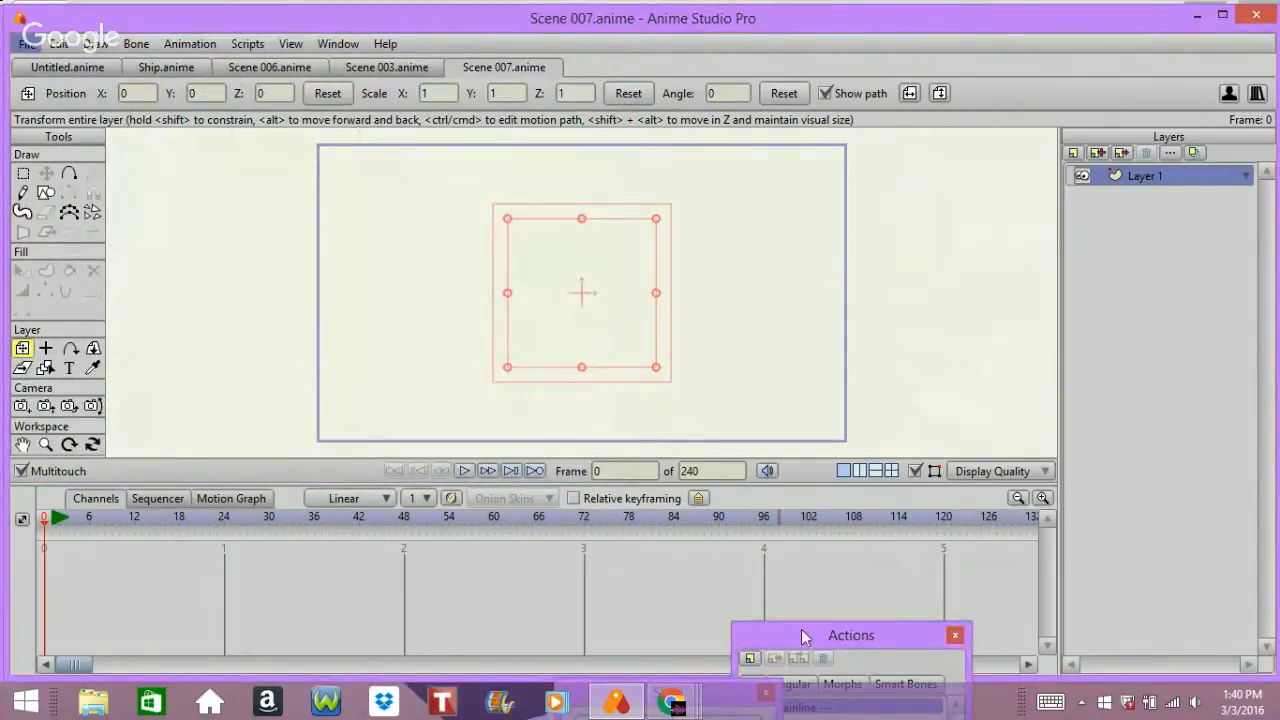
- Draw a filled rectangle without a stroke over the lower part of the canvas, extending past the frame's sides and bottom
drag(817, 631, 805, 172)
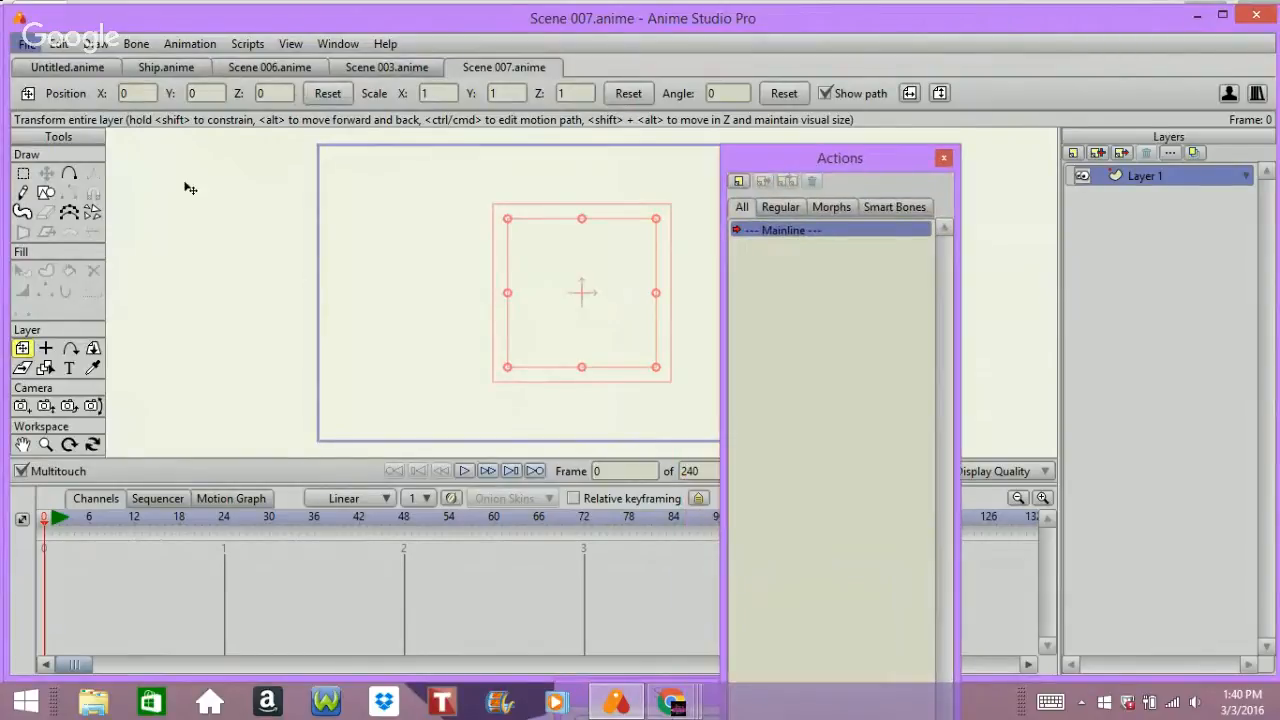
click(46, 192)
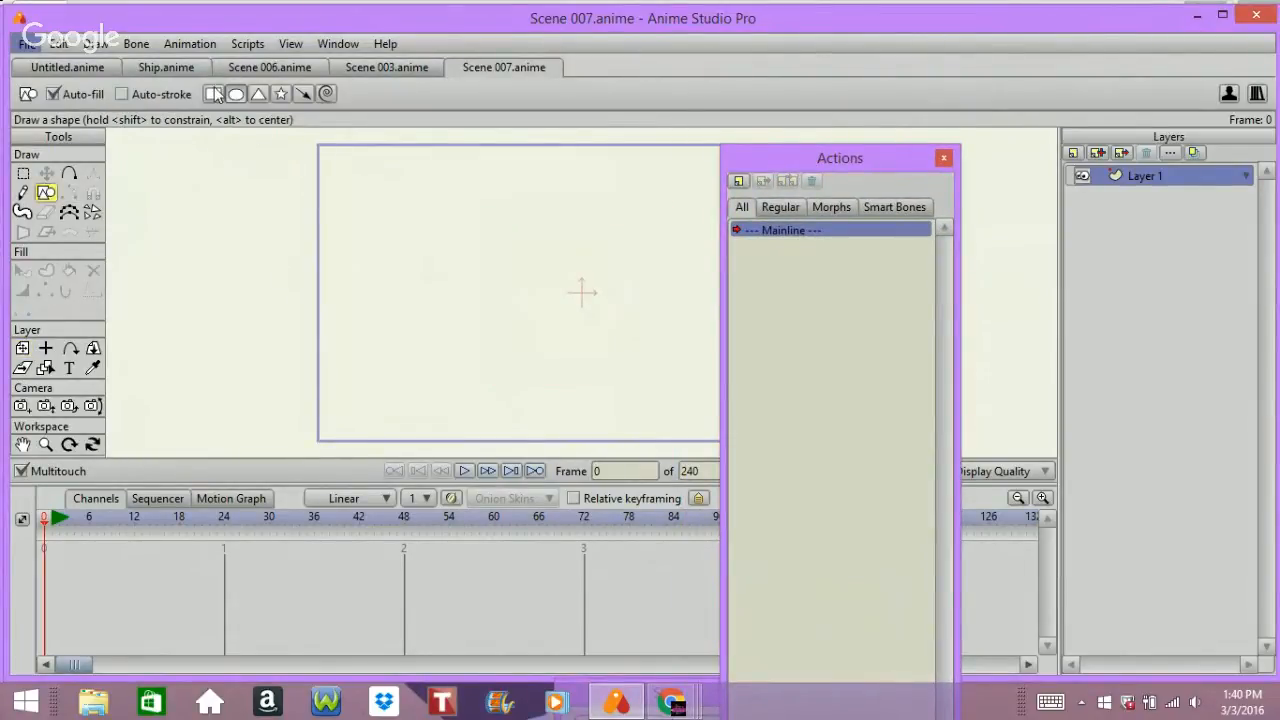
mouse_move(298, 263)
mouse_down()
mouse_move(713, 469)
mouse_move(923, 491)
mouse_up()
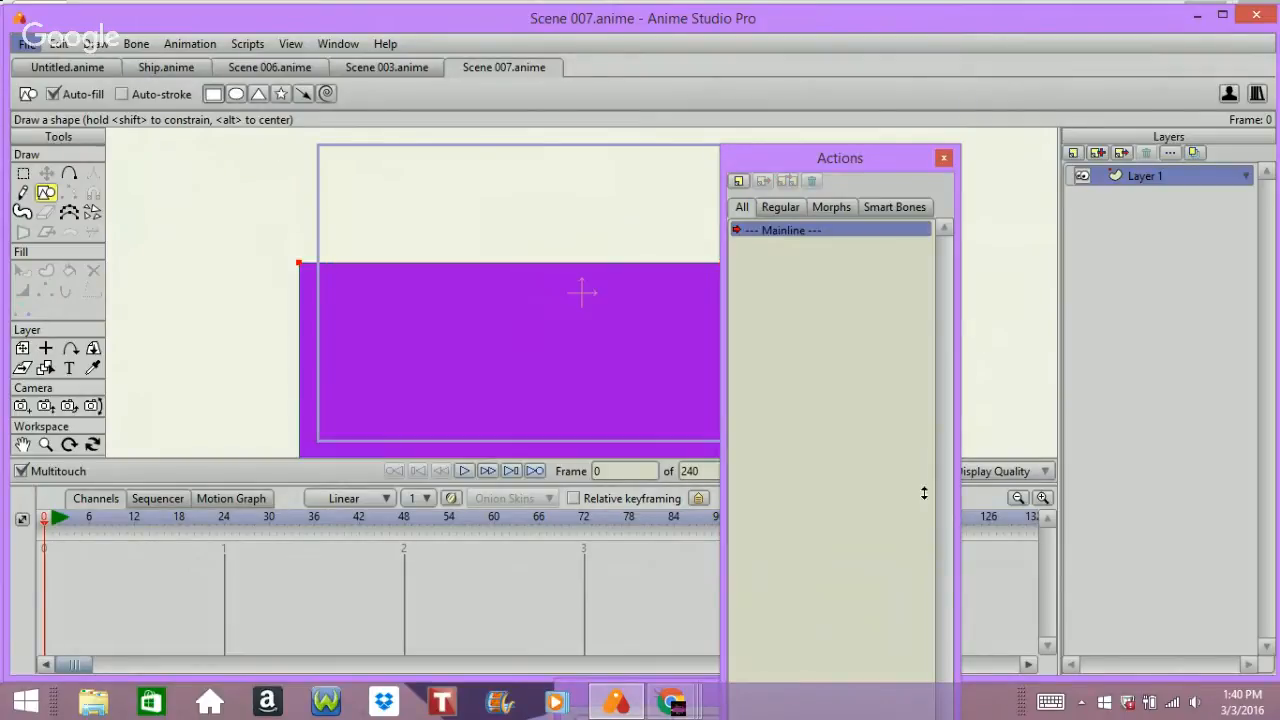
drag(850, 162, 843, 678)
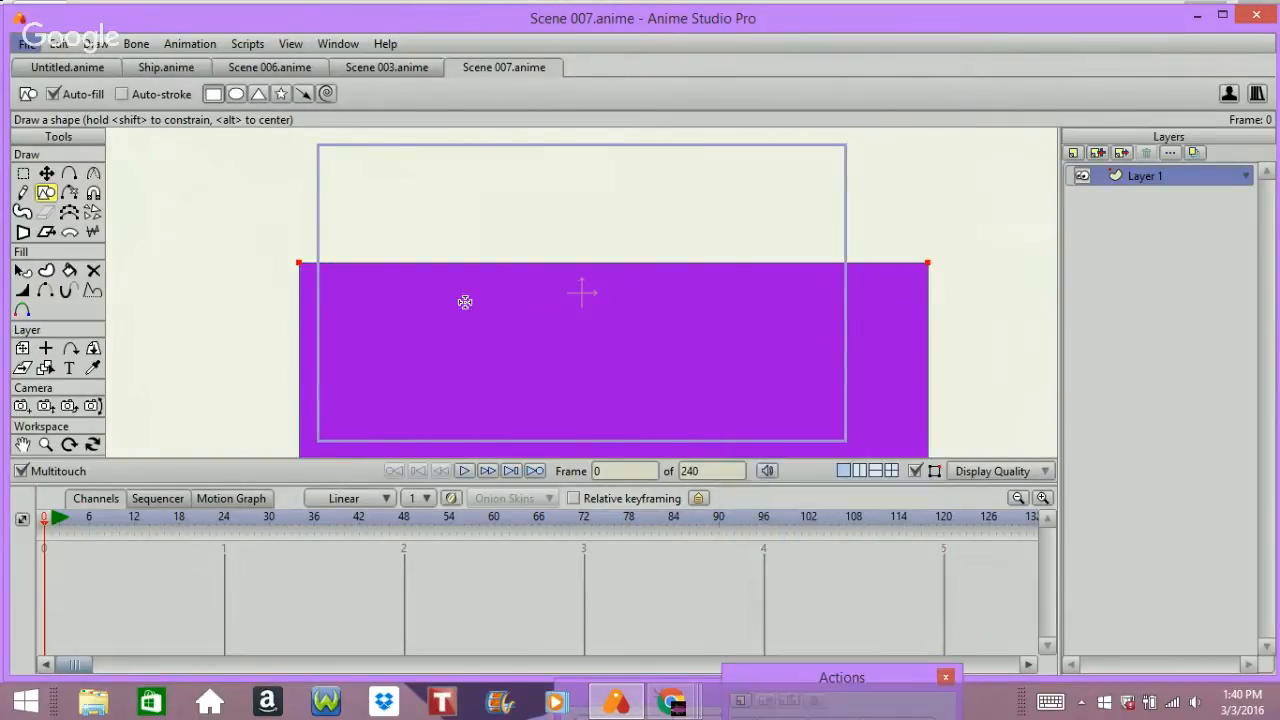
- Scale the rectangle's two top points inward to form a tapering floor, and centre the whole shape horizontally at X 0
click(23, 173)
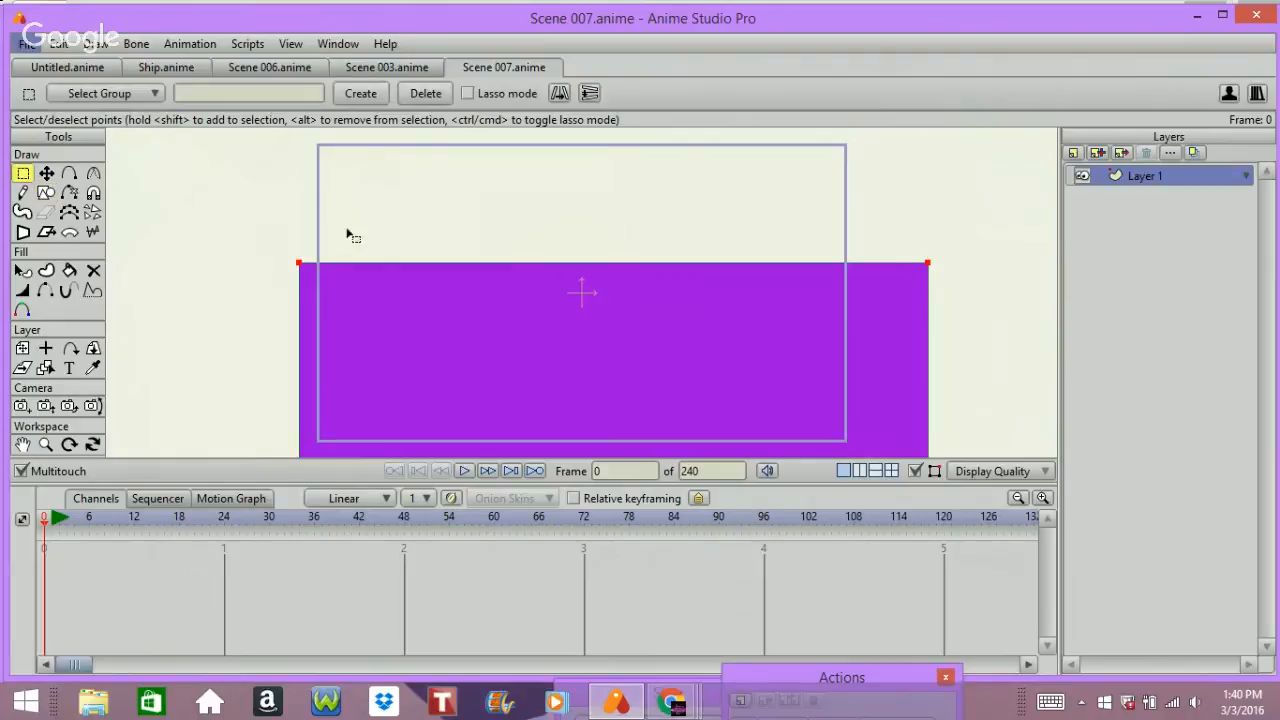
drag(283, 234, 930, 298)
click(46, 173)
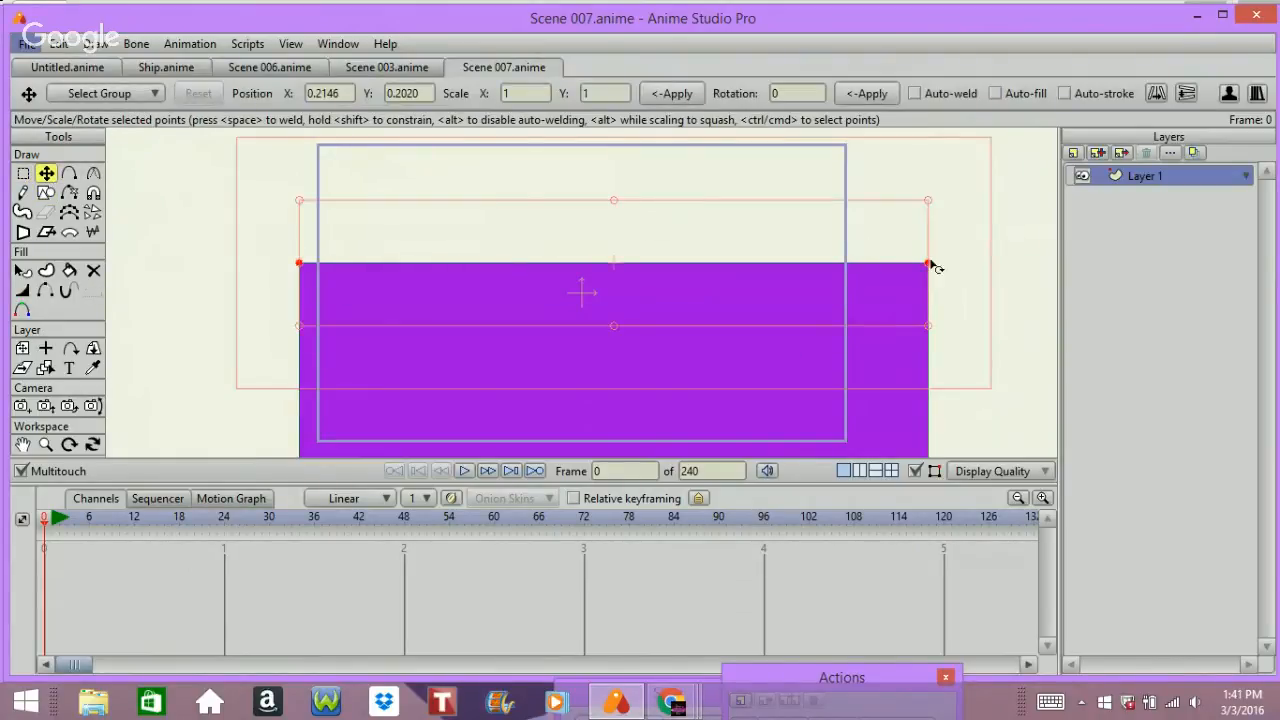
drag(928, 265, 672, 322)
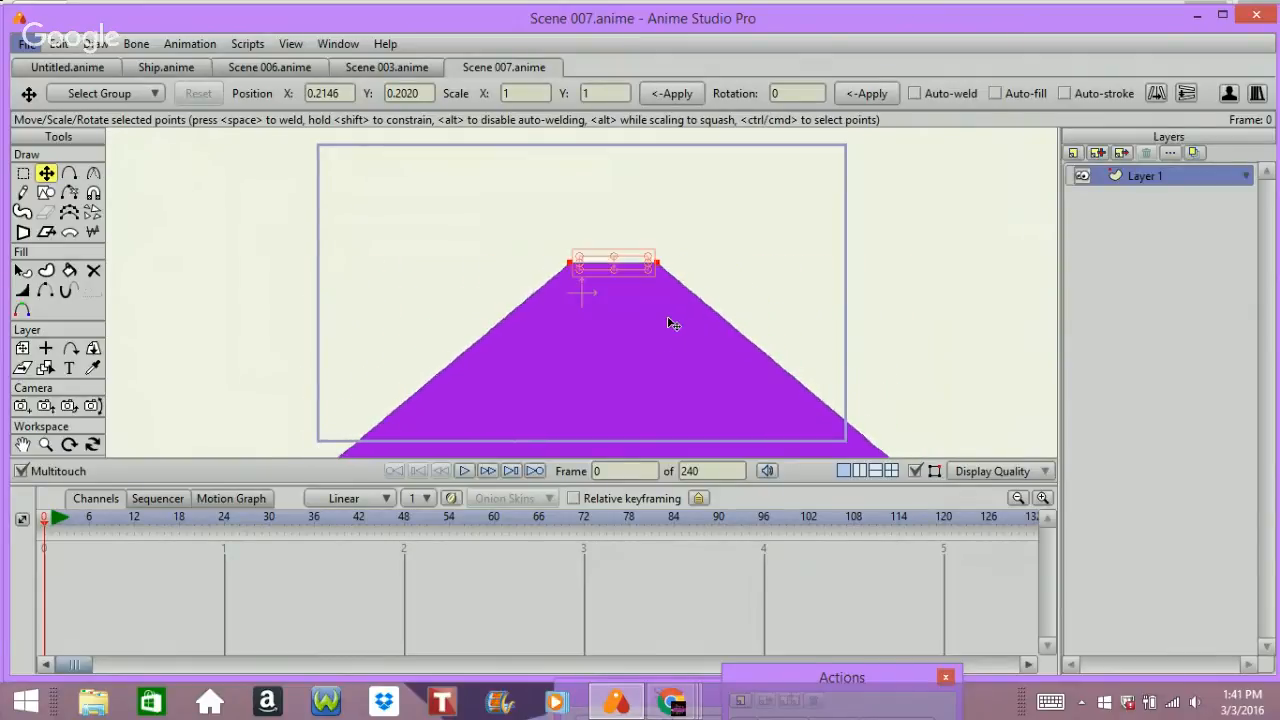
key(ctrl+a)
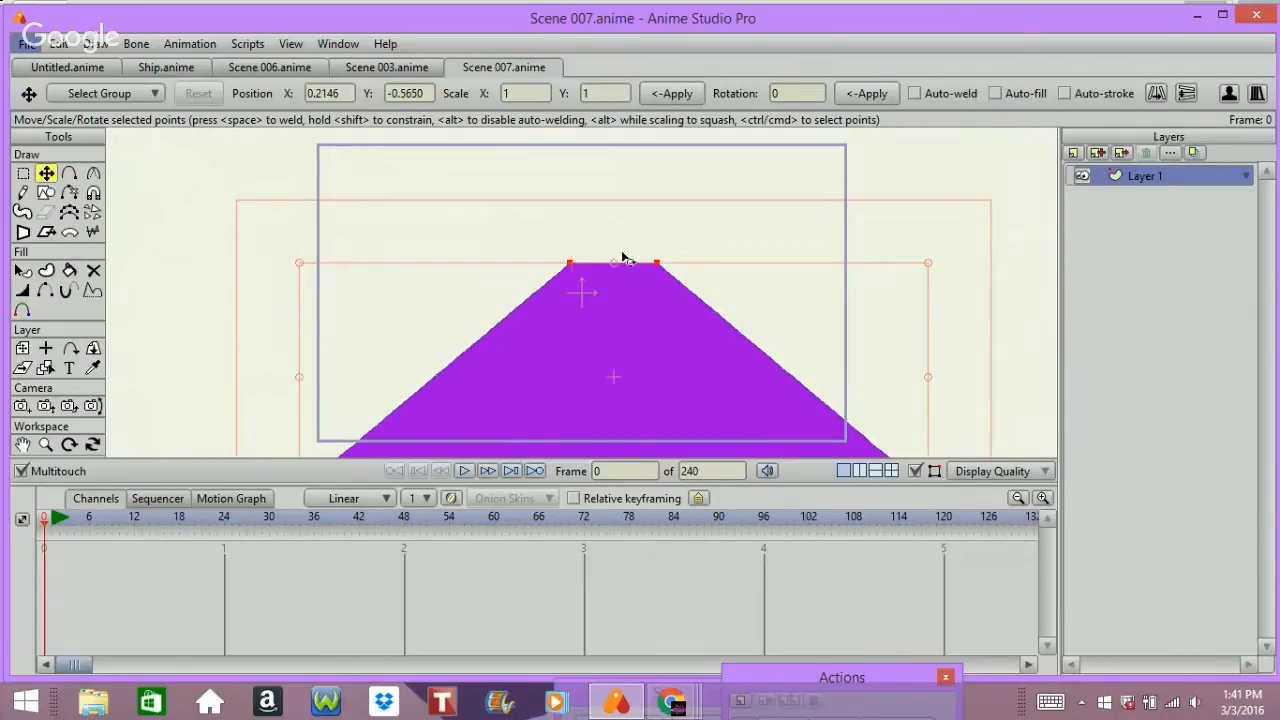
drag(1006, 219, 977, 216)
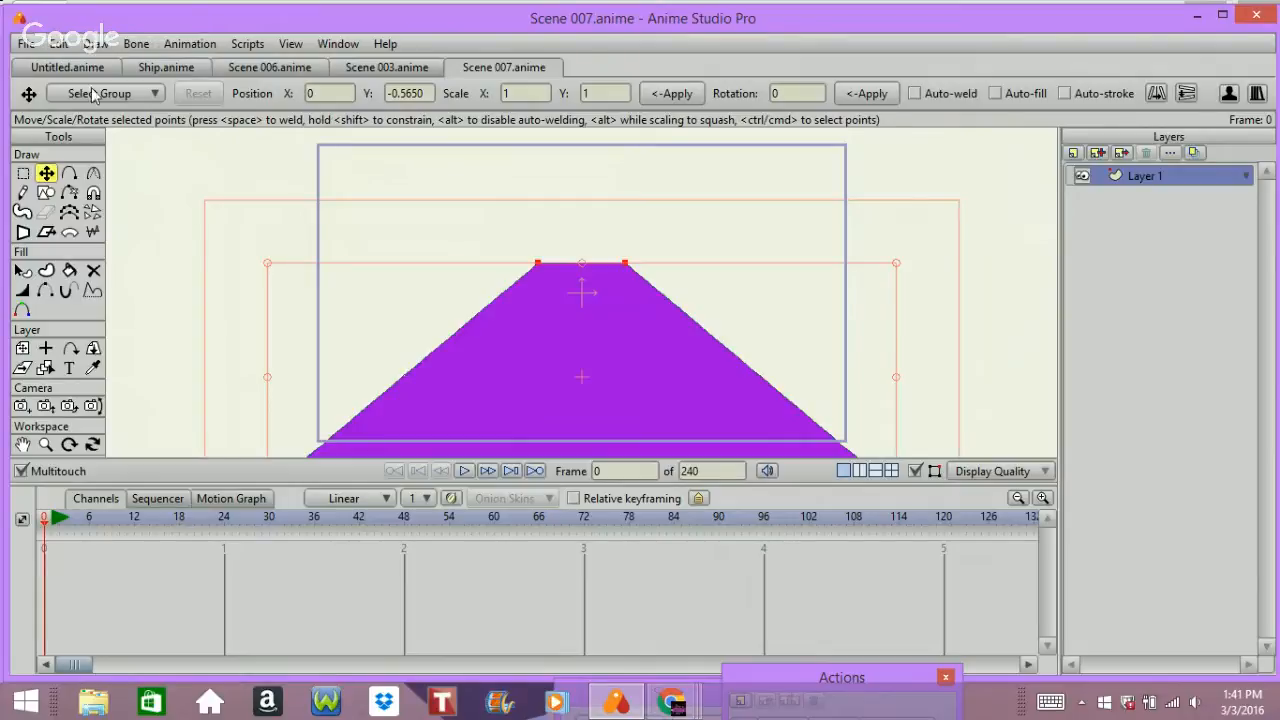
- Copy the hidden perspective guide layer, the topmost Layer 1, from Scene 003
click(60, 46)
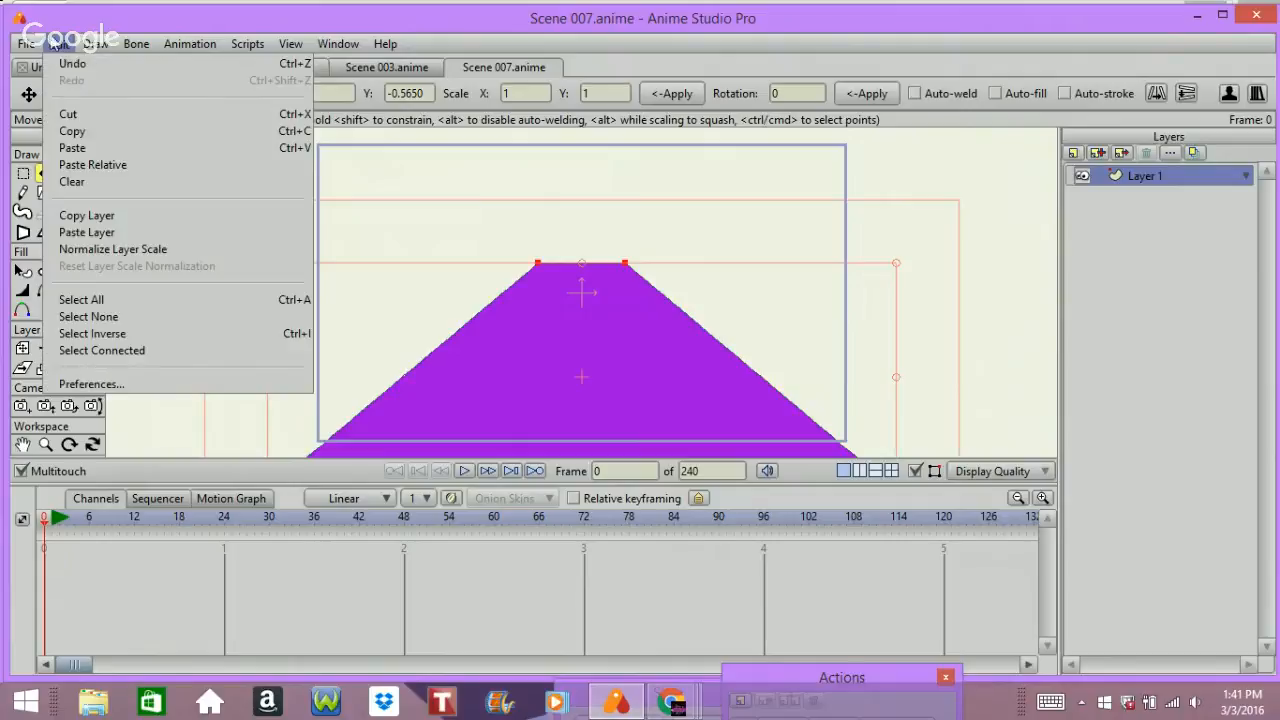
mouse_move(26, 44)
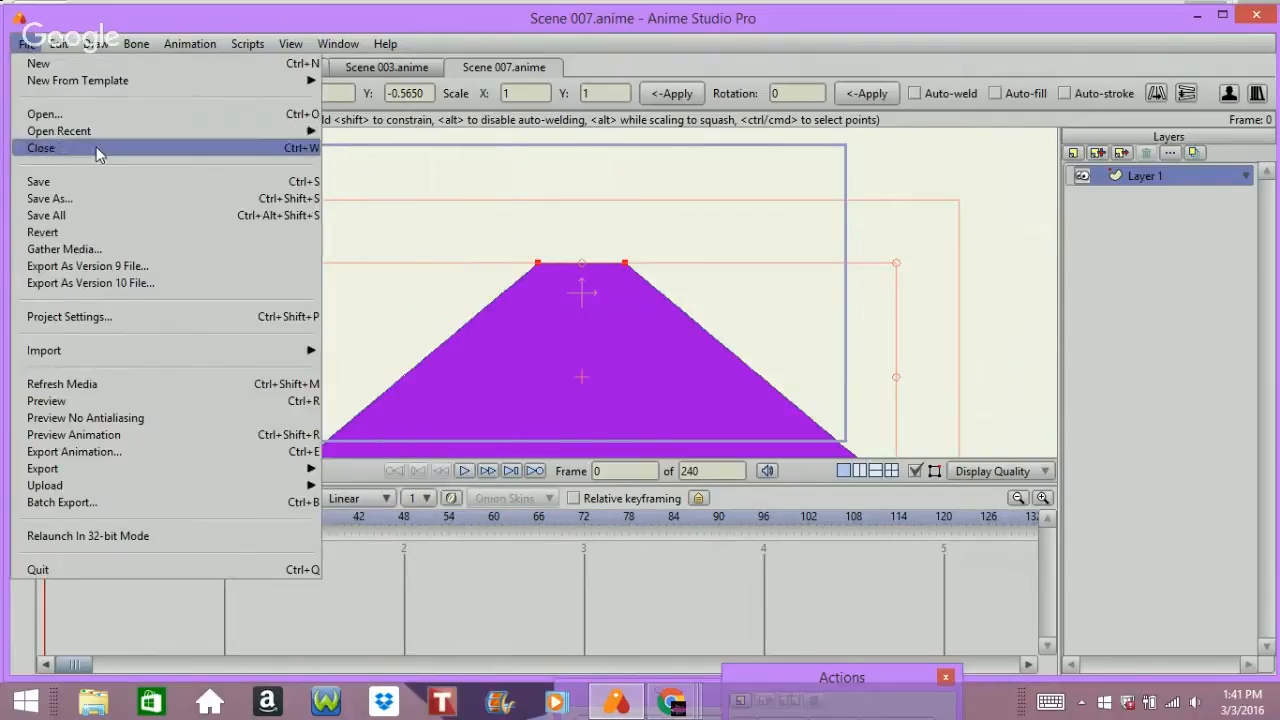
mouse_move(114, 131)
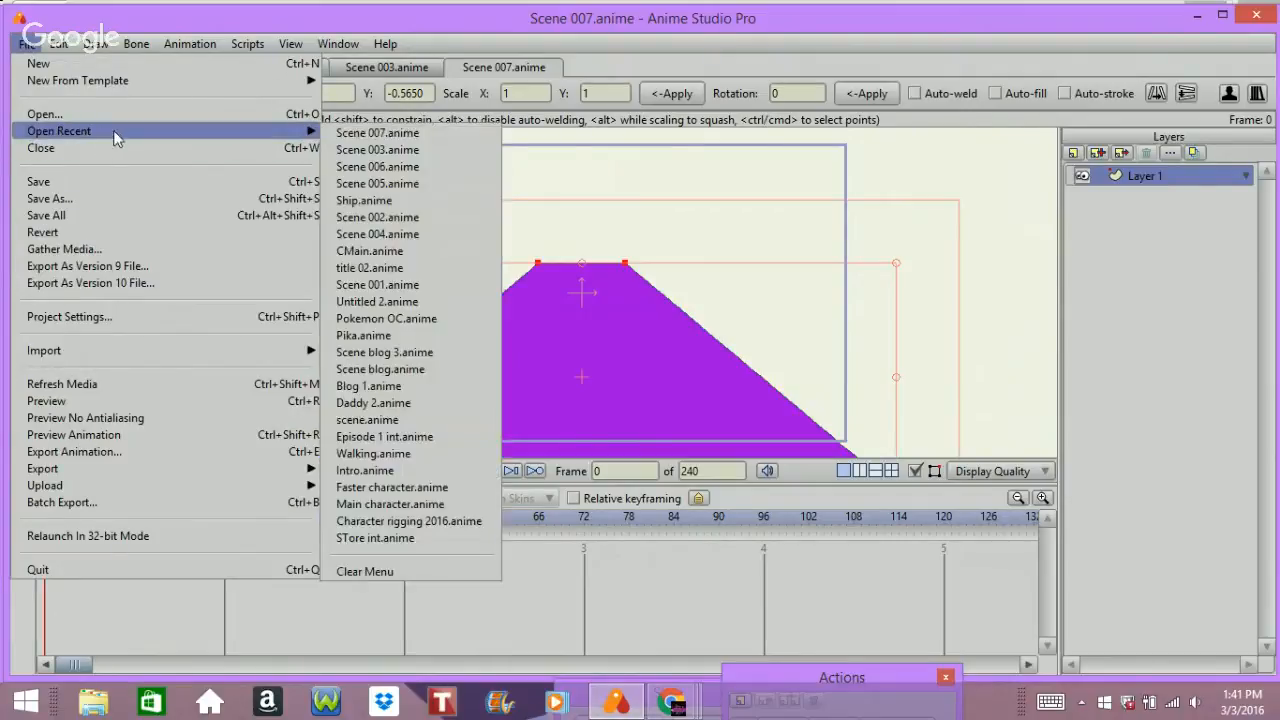
click(370, 150)
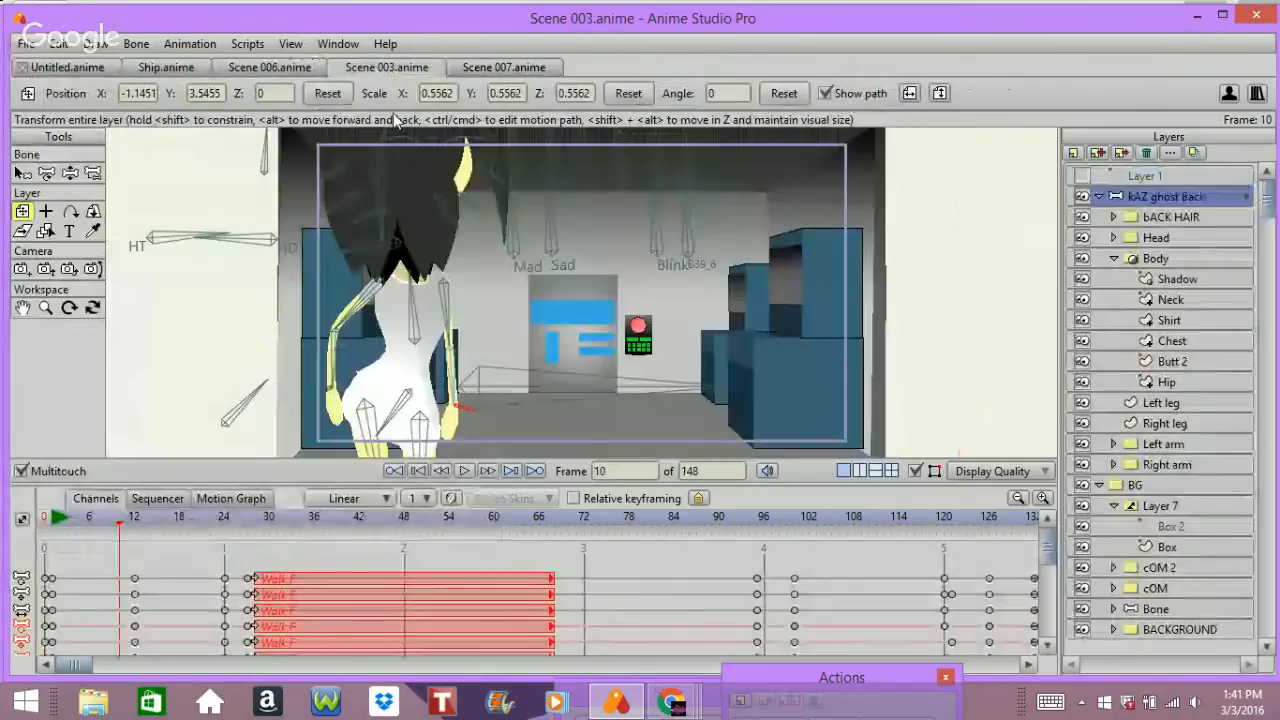
click(1143, 176)
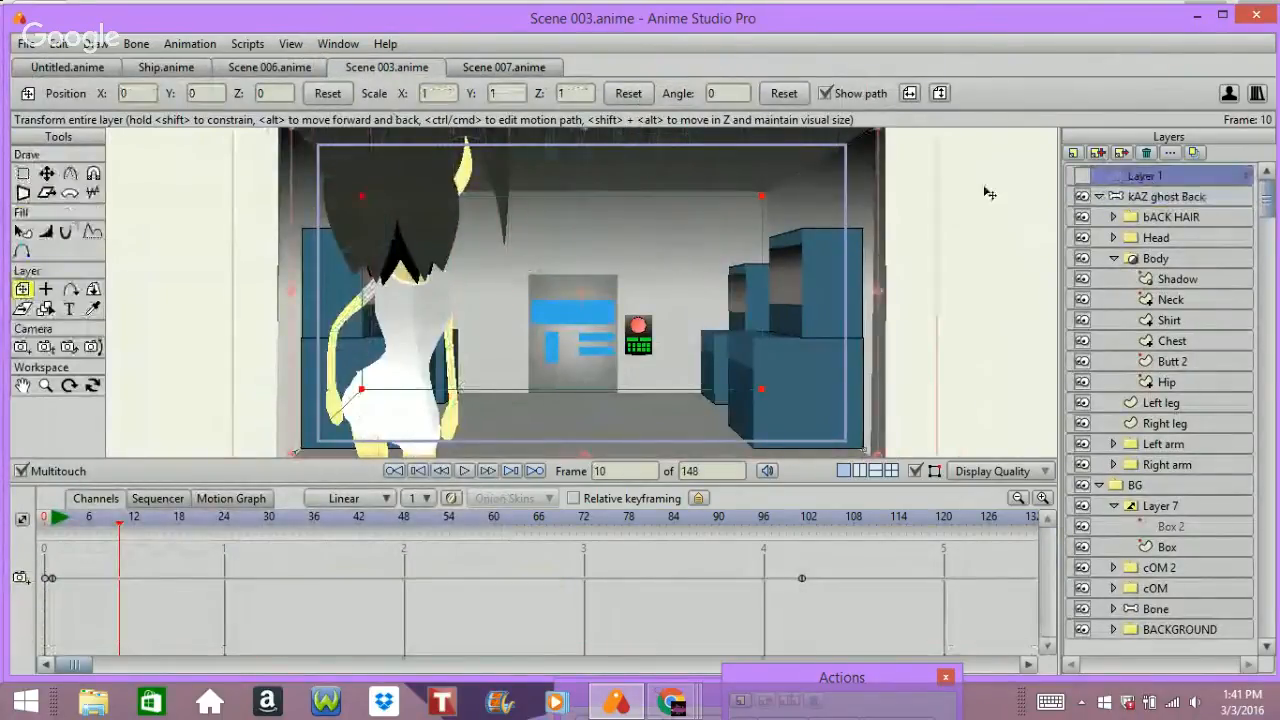
click(70, 46)
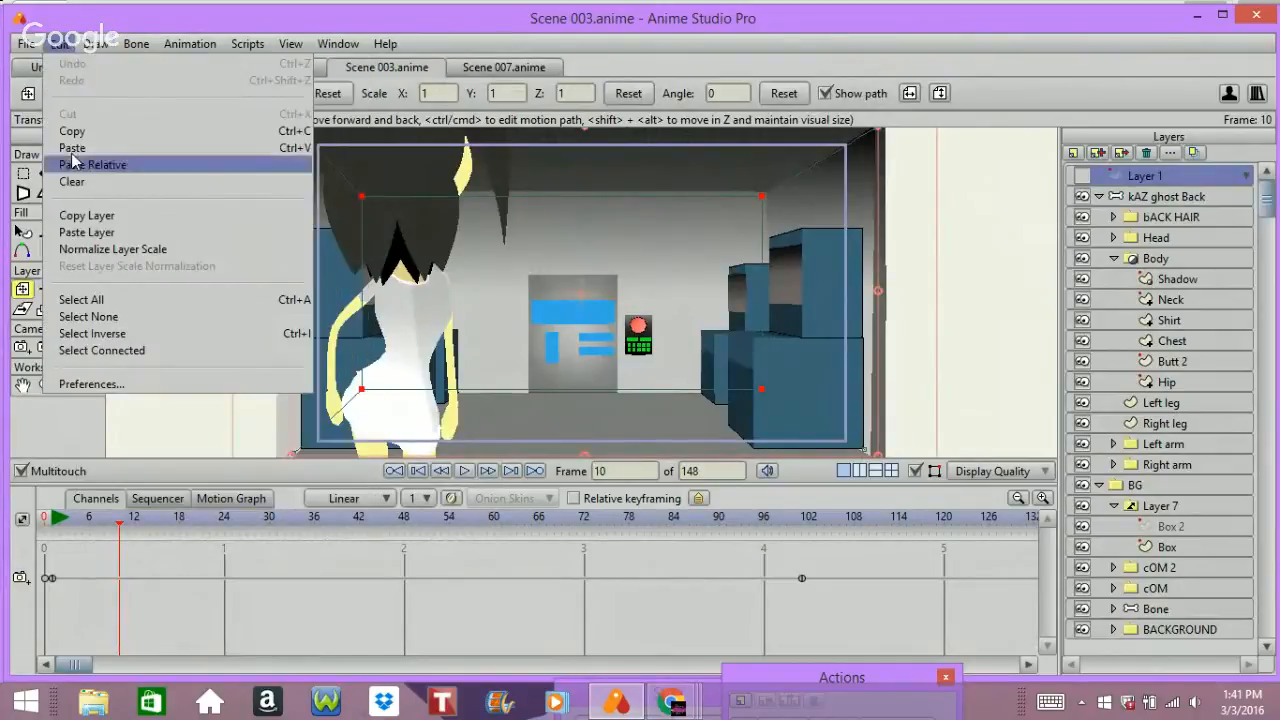
click(88, 222)
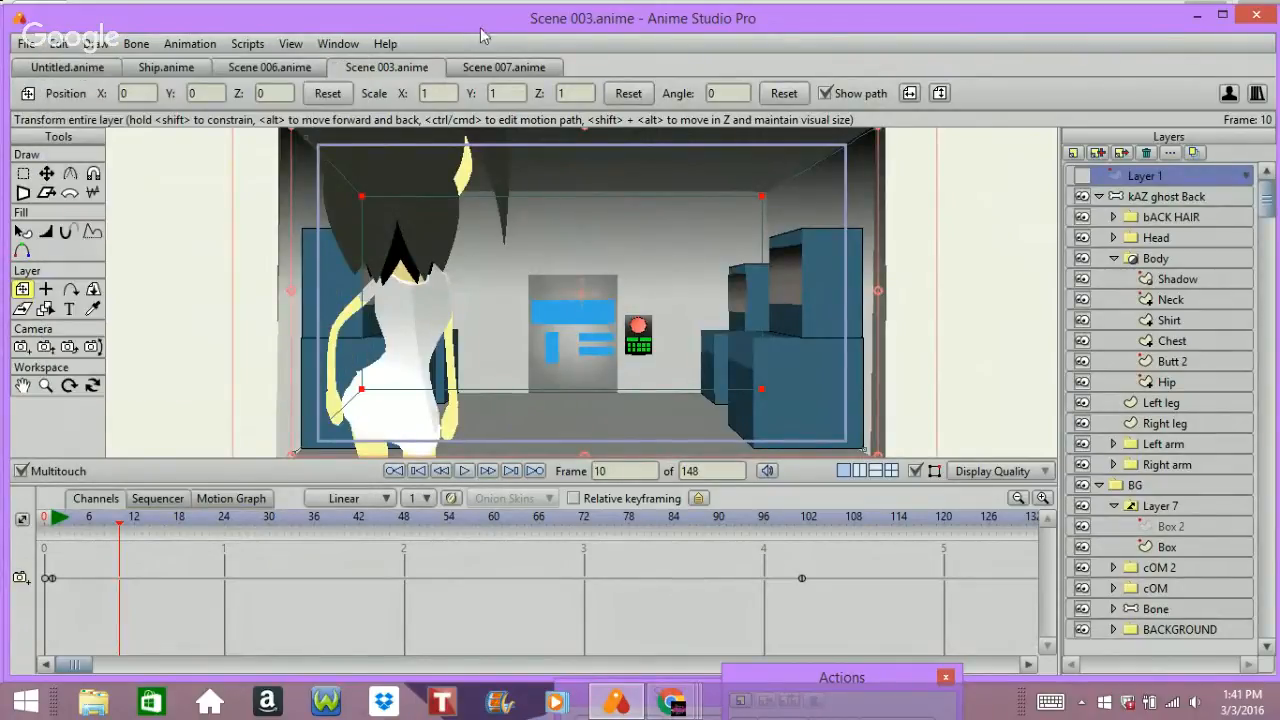
- Paste the copied perspective guide layer into Scene 007 and make it visible
click(498, 64)
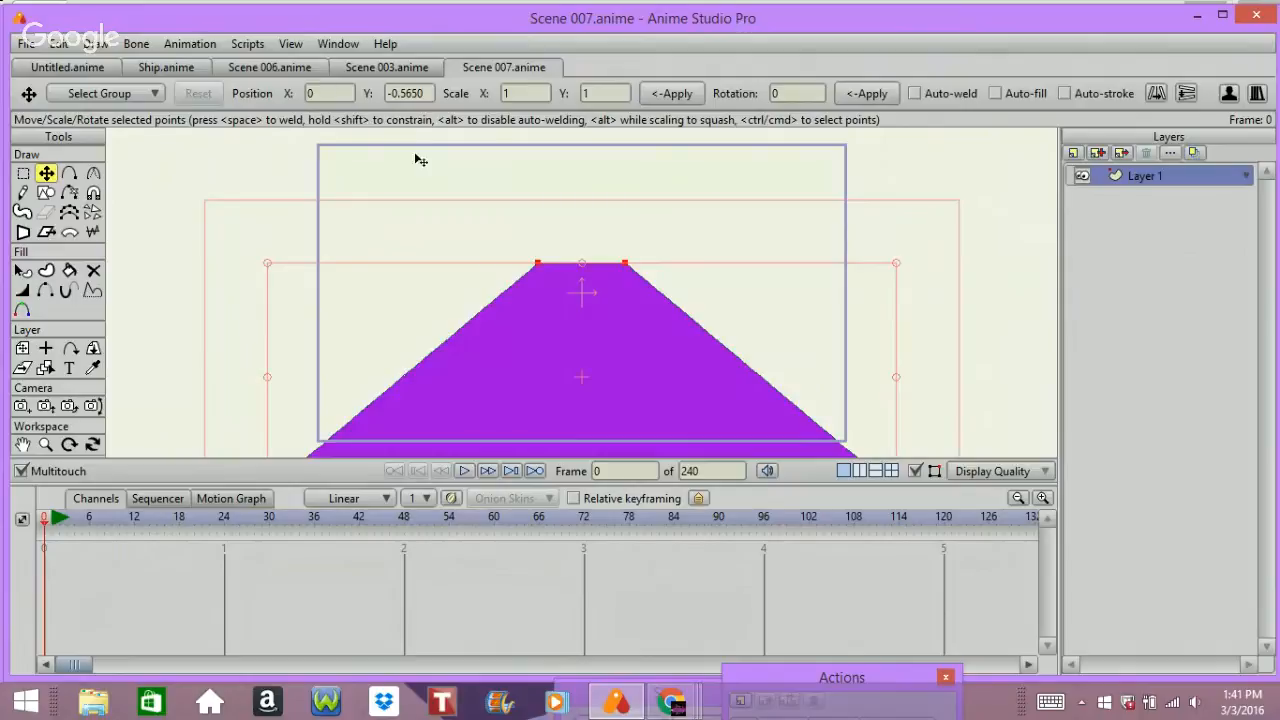
click(96, 46)
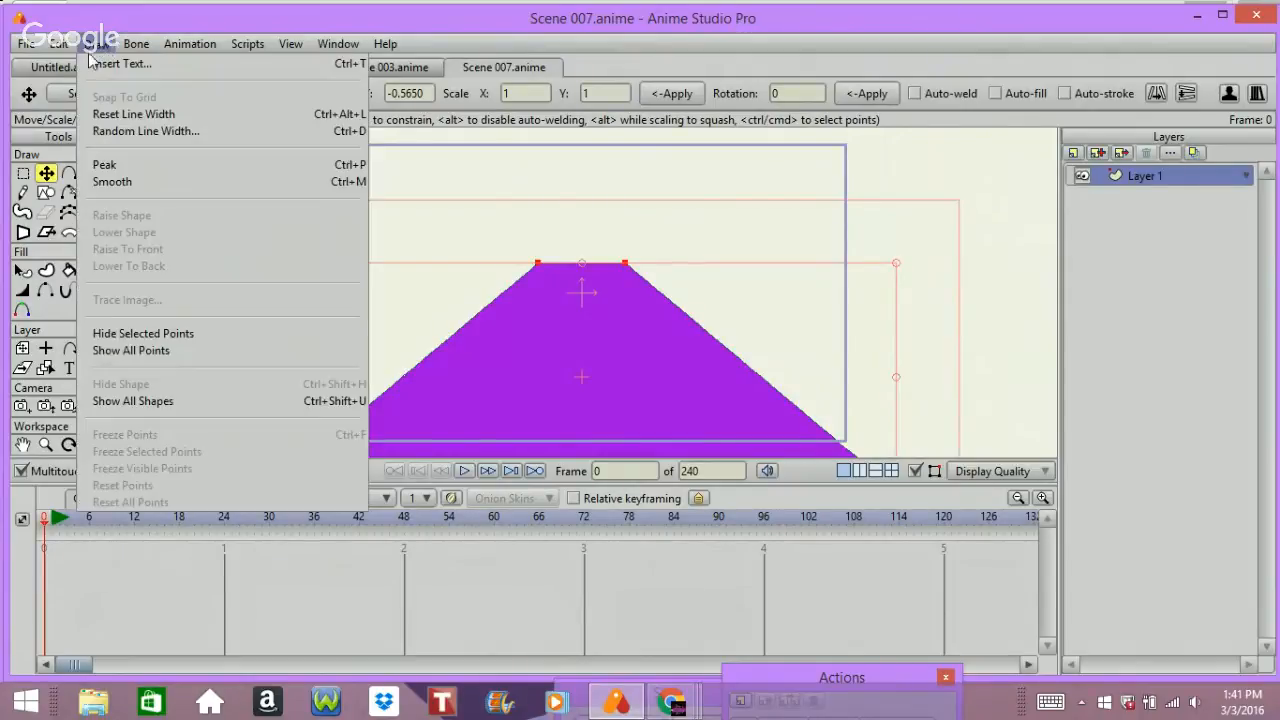
mouse_move(60, 44)
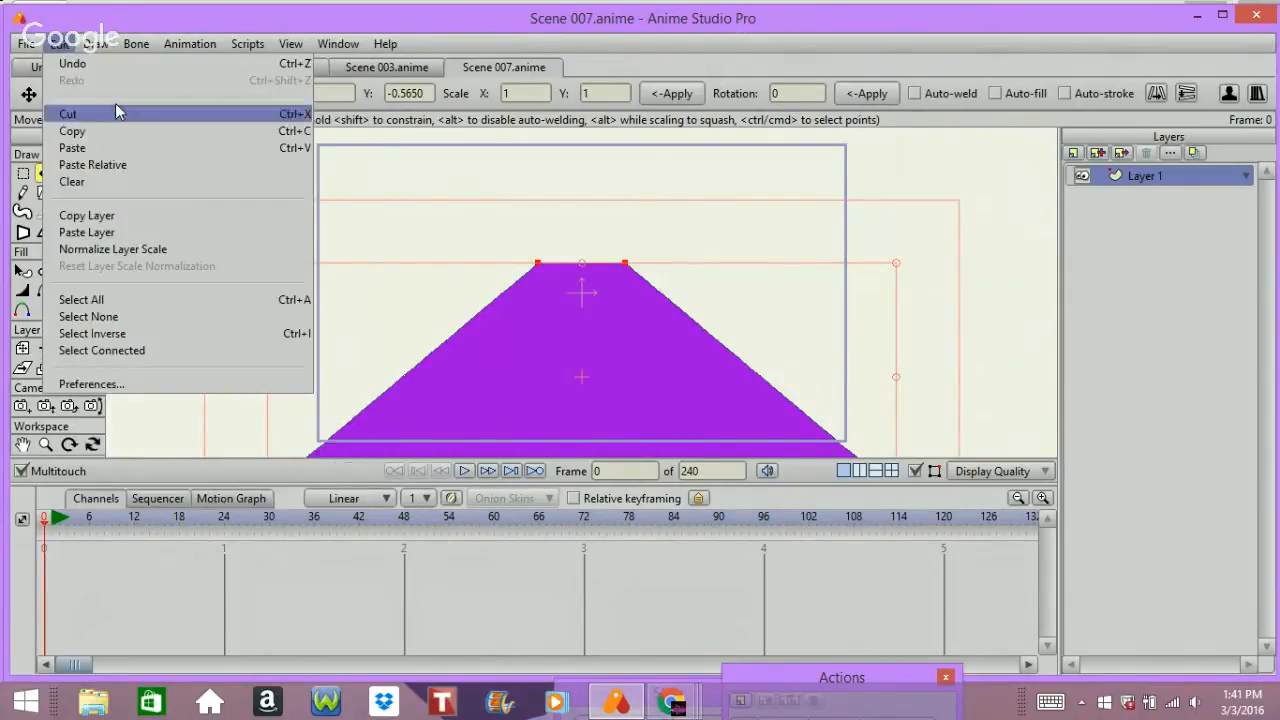
click(124, 238)
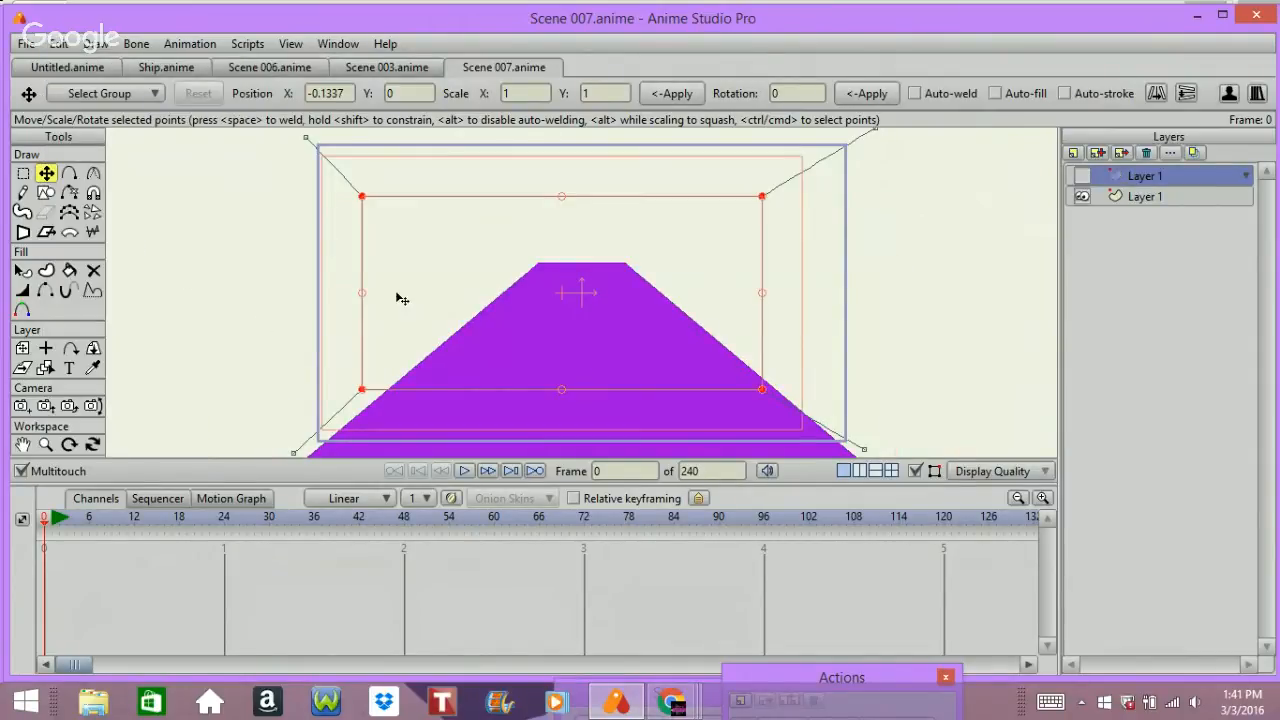
click(1082, 176)
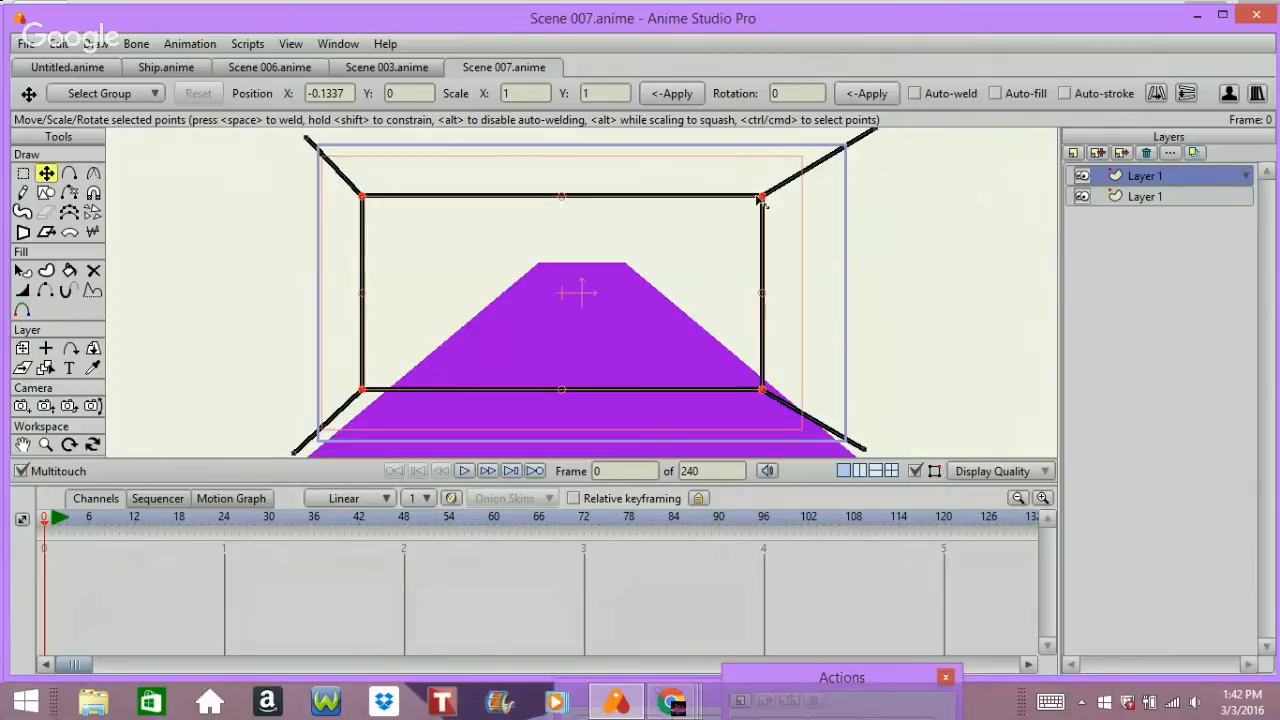
- Shrink the guide's inner back-wall rectangle and move it up to about X -0.12, Y 0.35
drag(762, 200, 669, 241)
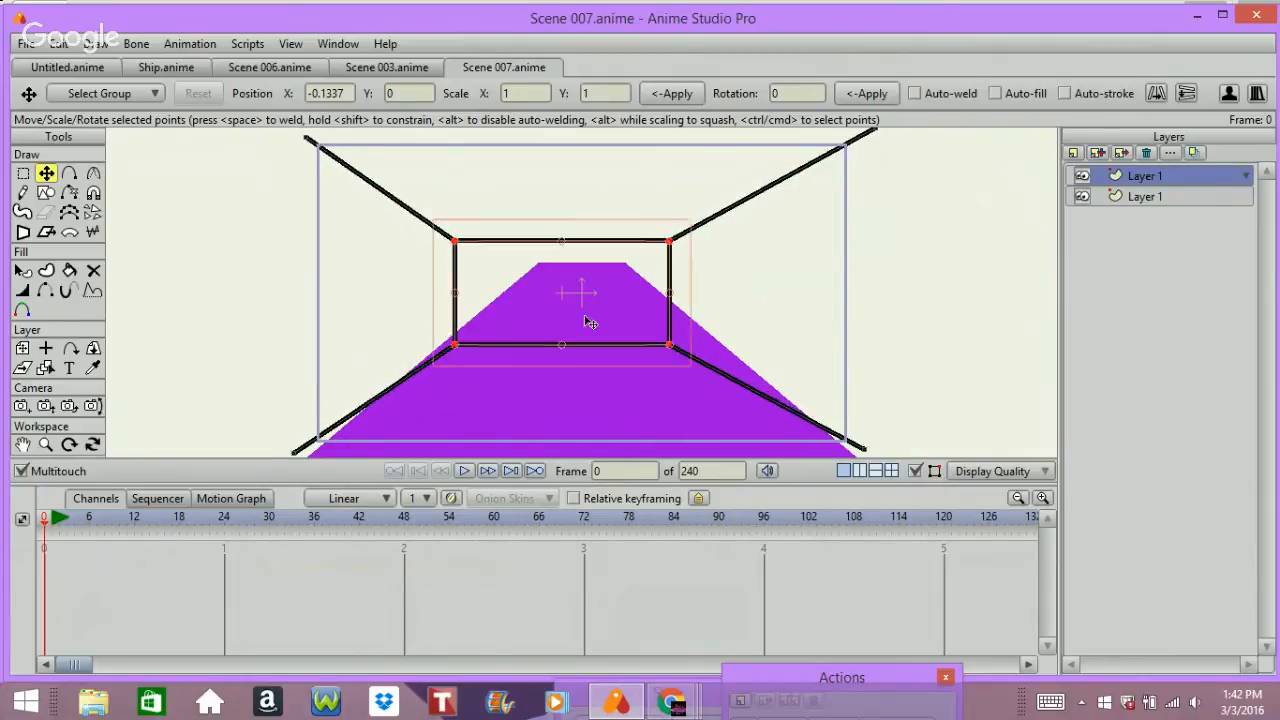
drag(510, 430, 560, 334)
drag(670, 195, 653, 202)
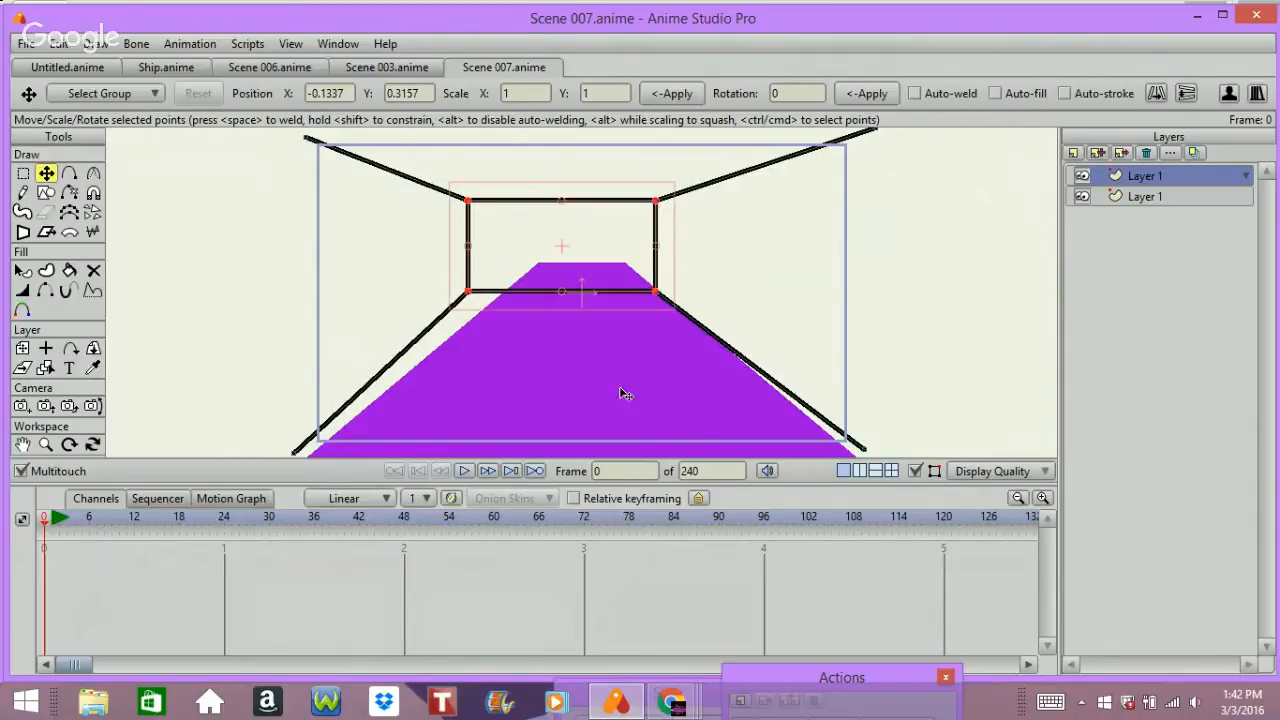
drag(588, 411, 591, 409)
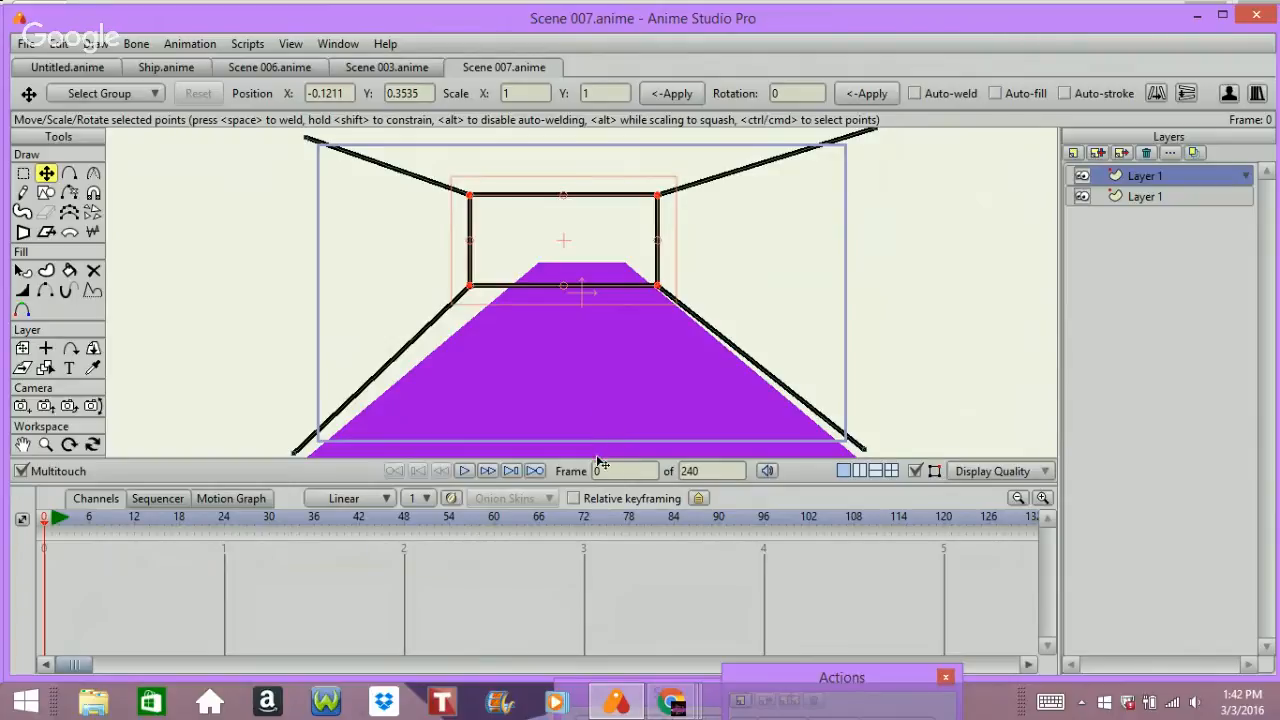
- Move the floor's two top points to about X -0.09, Y 0.06 and spread them to match the guide's back-wall base
click(1140, 197)
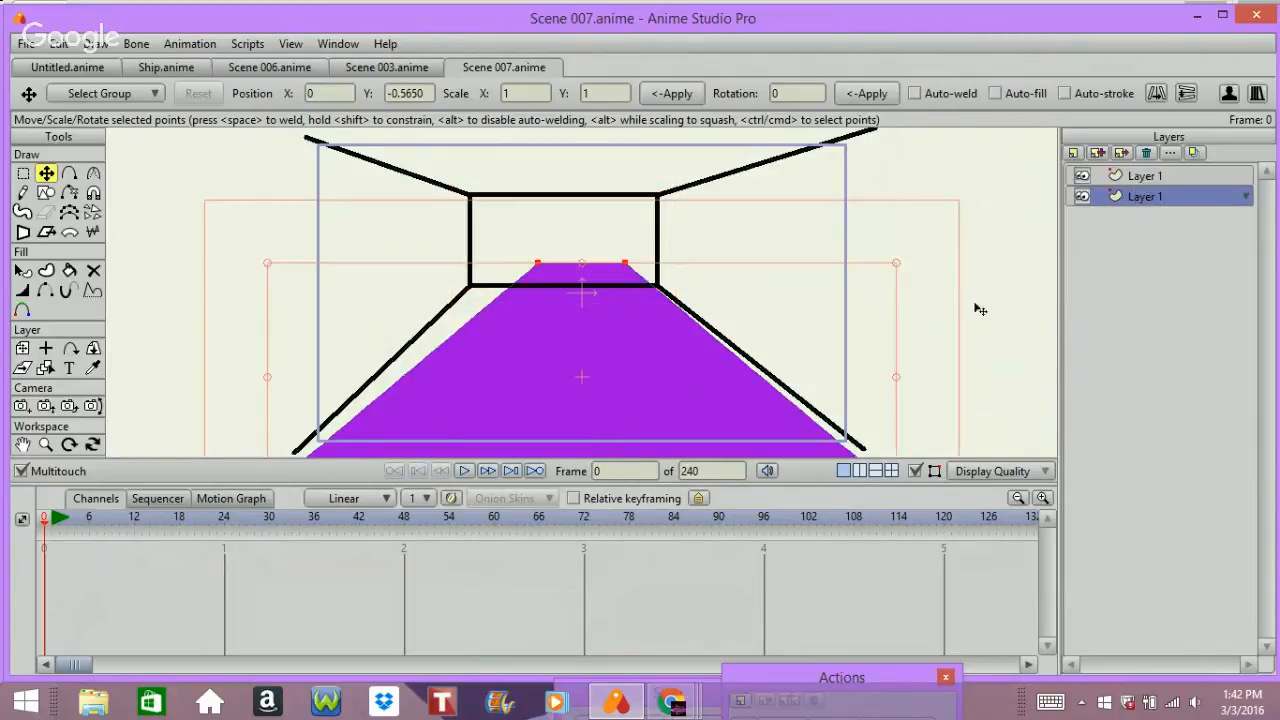
click(713, 356)
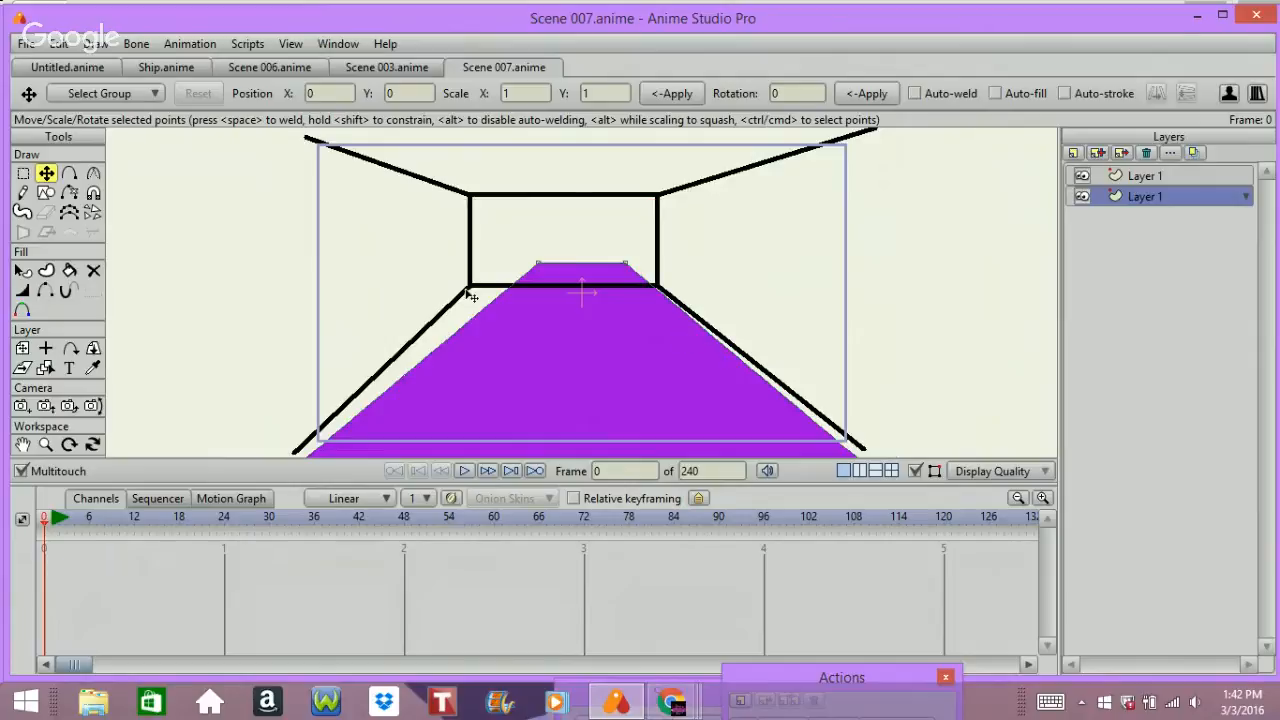
click(23, 173)
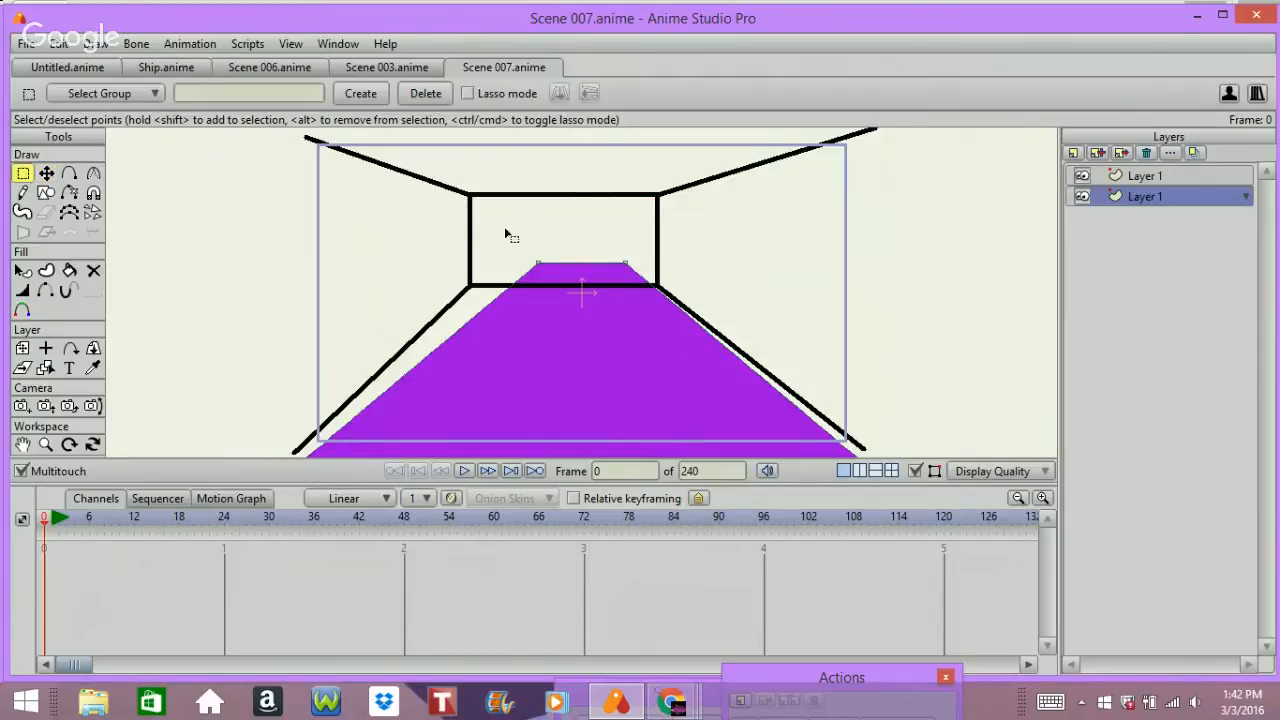
drag(508, 230, 658, 298)
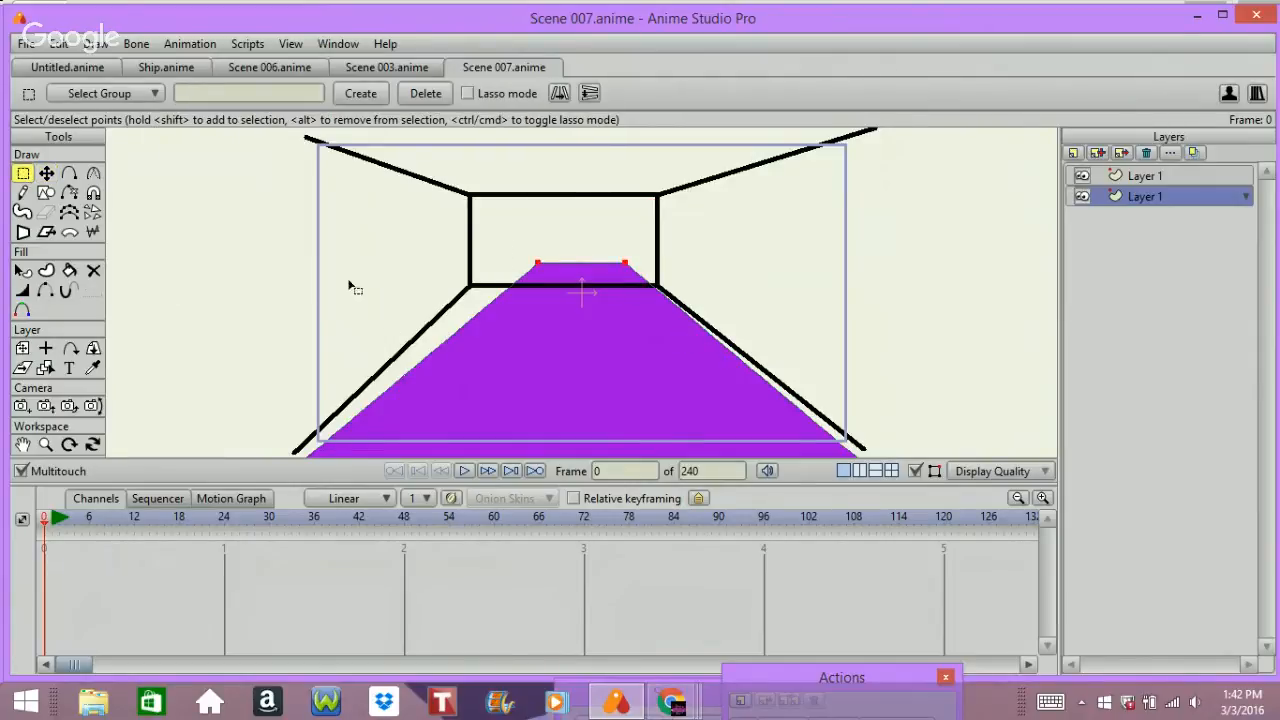
click(46, 173)
drag(566, 223, 550, 251)
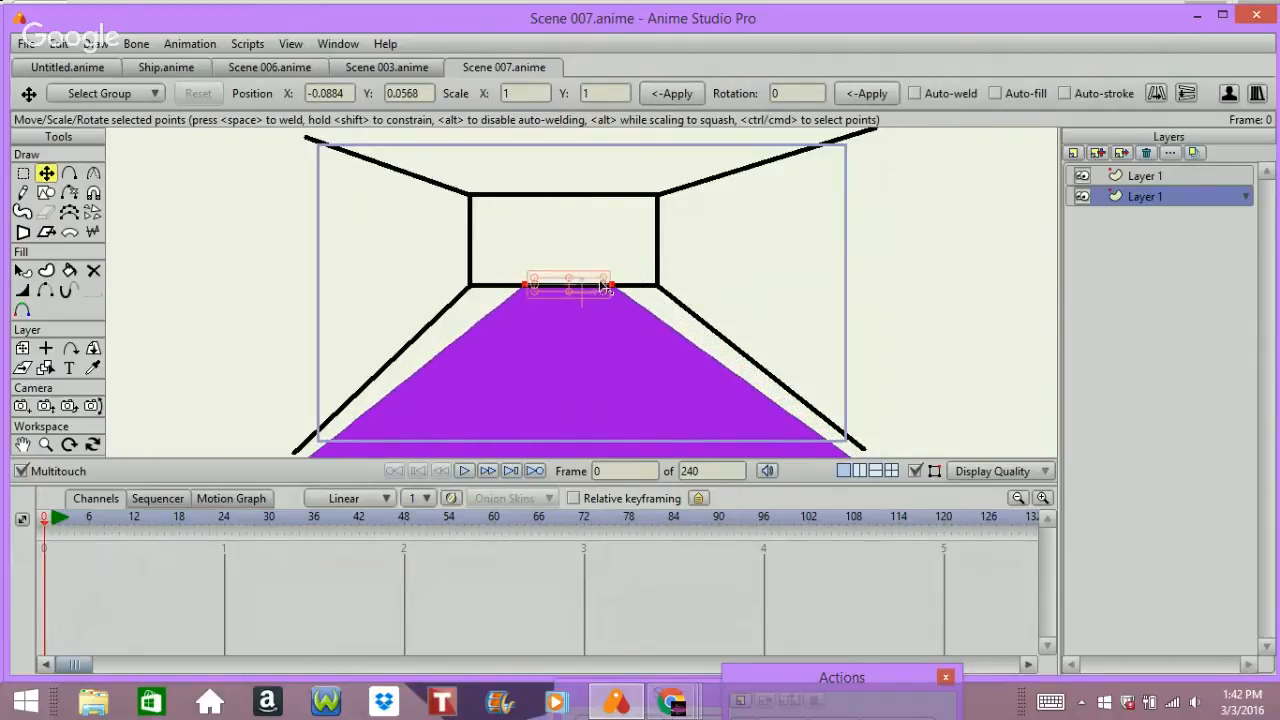
drag(605, 285, 655, 283)
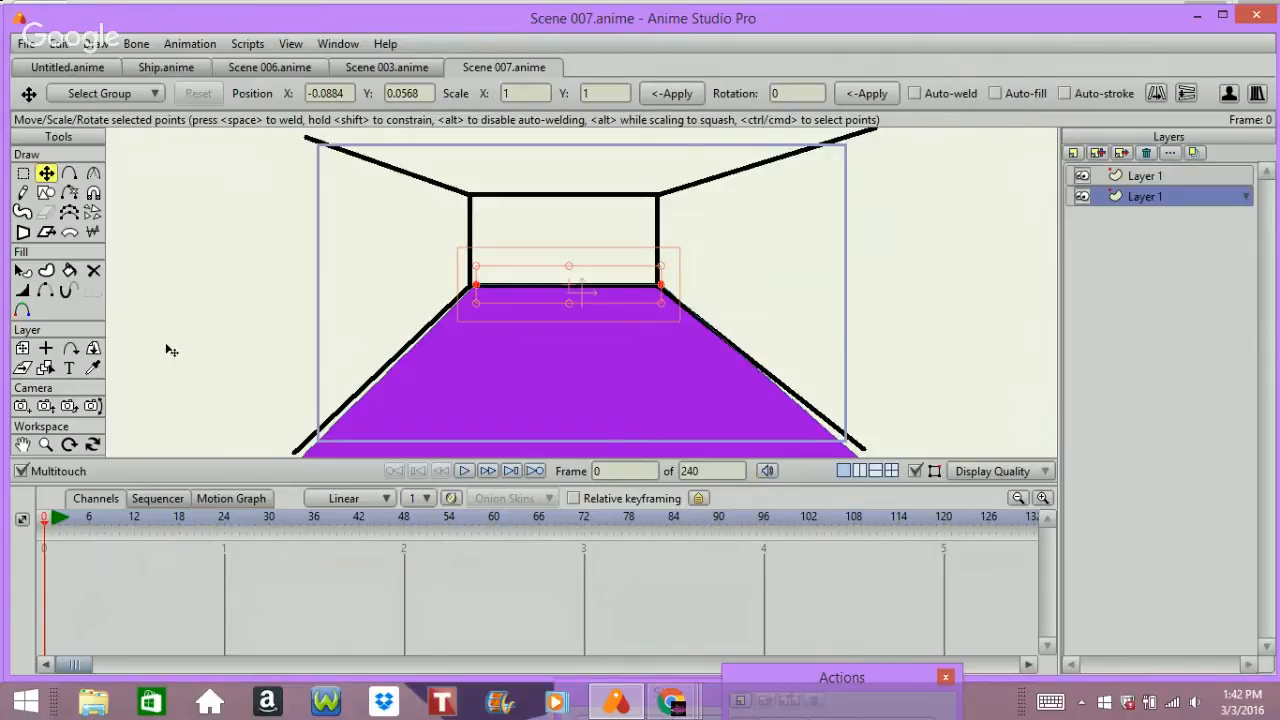
- Bring the whole Style window into view over the workspace and get ready to select shapes on the floor layer
click(22, 348)
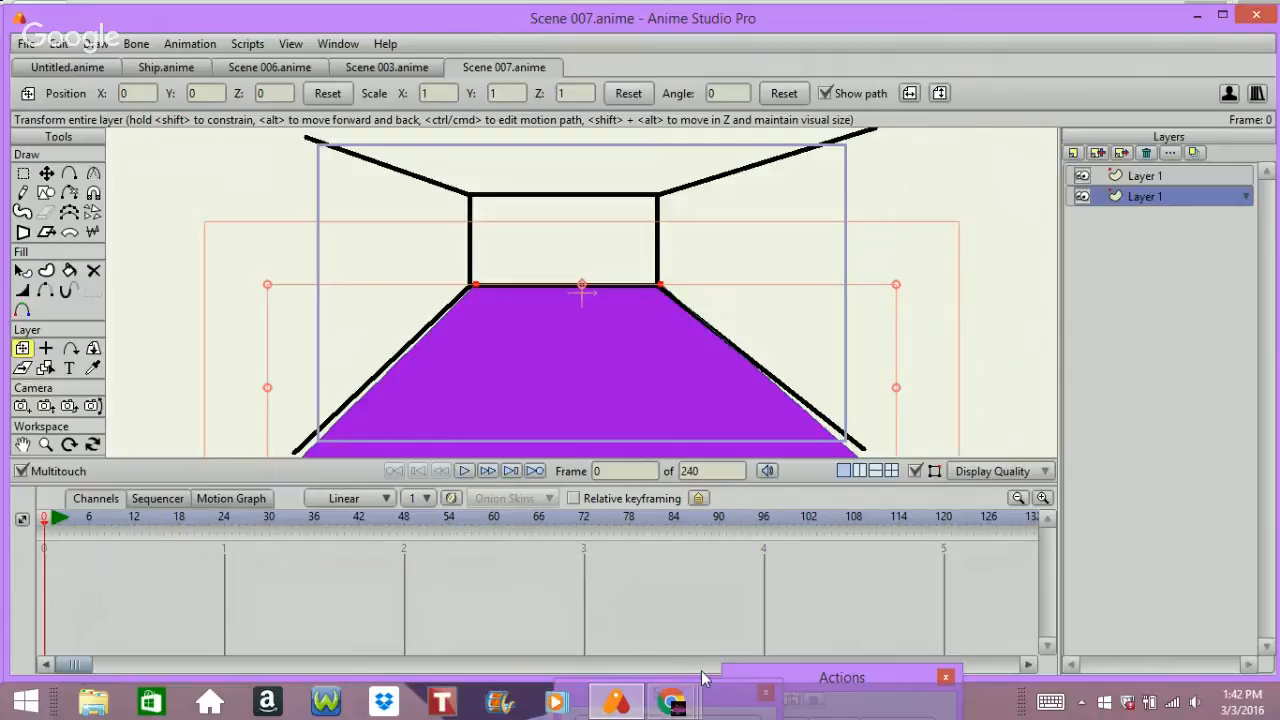
drag(706, 676, 920, 139)
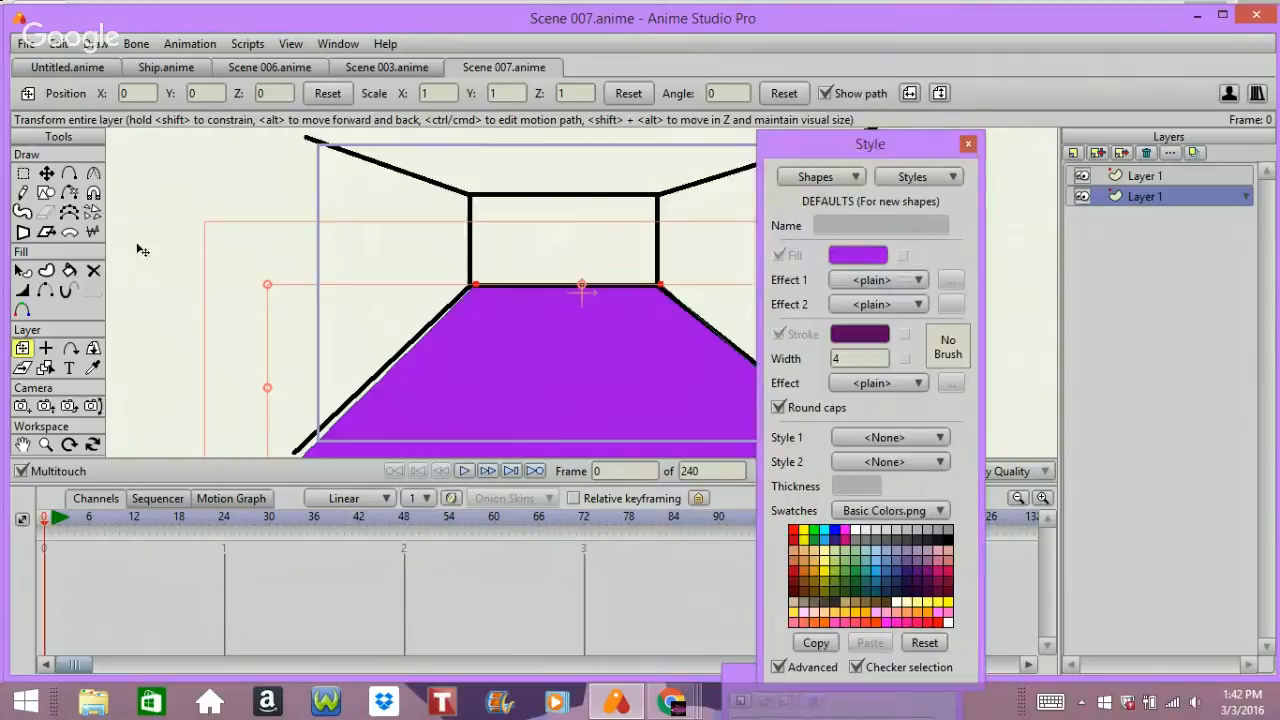
click(22, 270)
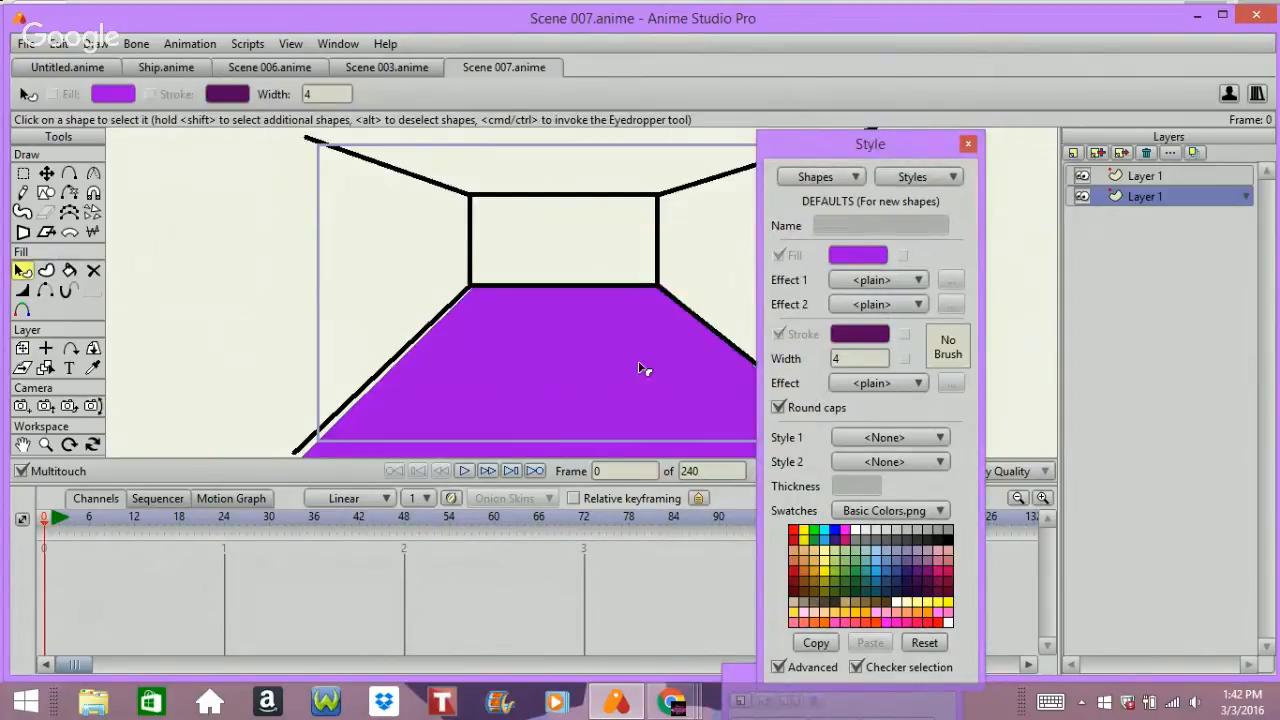
- Shrink the perspective guide's back-wall rectangle further and reposition it at about X -0.01, Y 0.28
click(1130, 178)
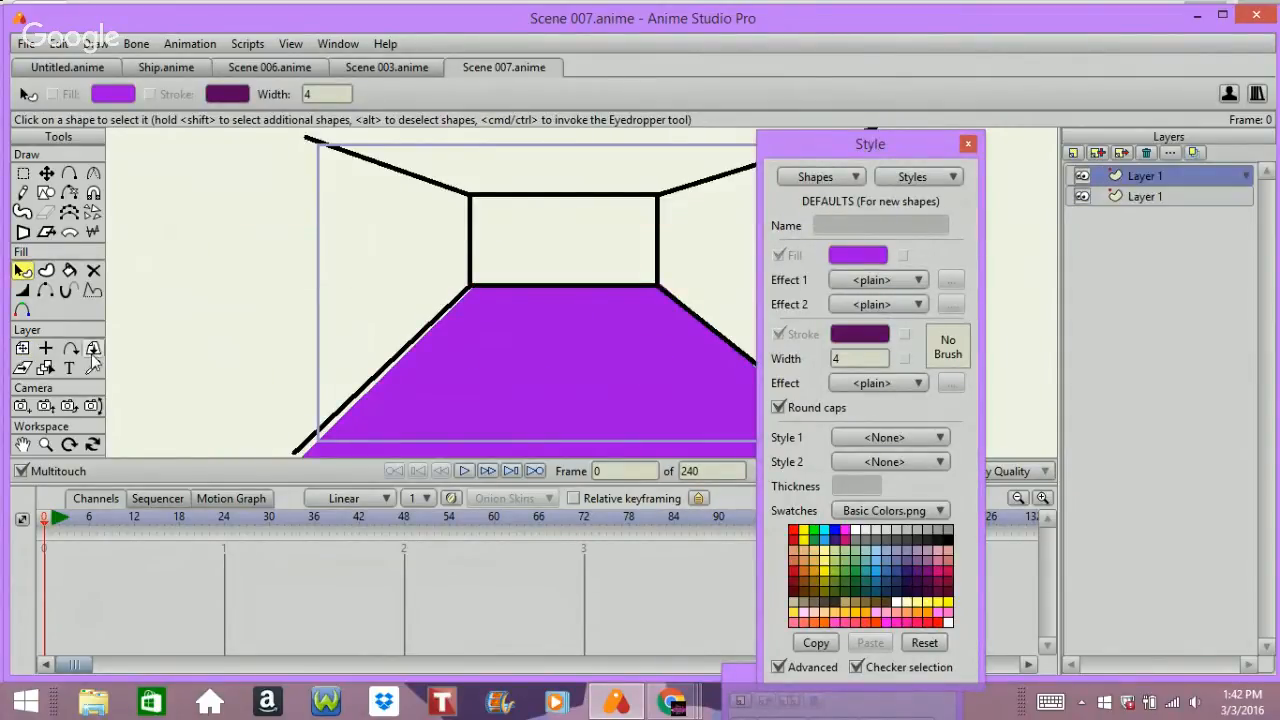
click(23, 173)
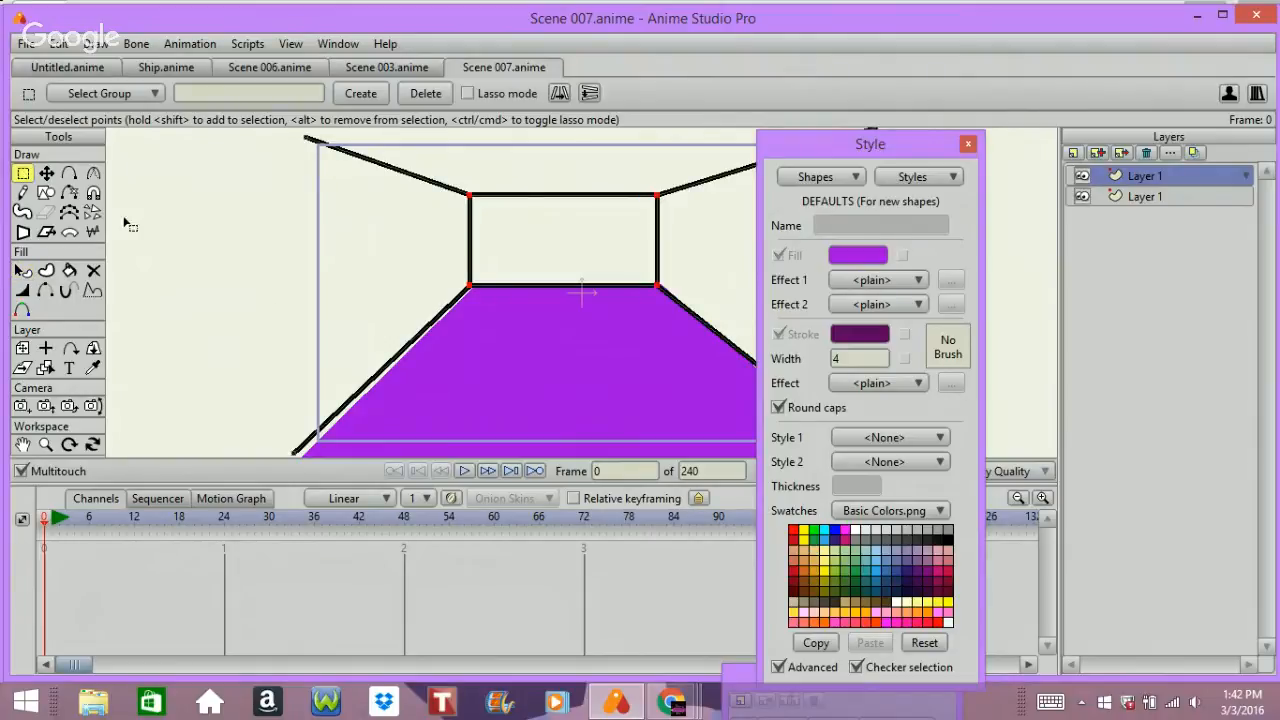
click(46, 173)
drag(222, 310, 294, 320)
mouse_move(656, 230)
mouse_down()
mouse_move(637, 232)
mouse_move(648, 229)
mouse_up()
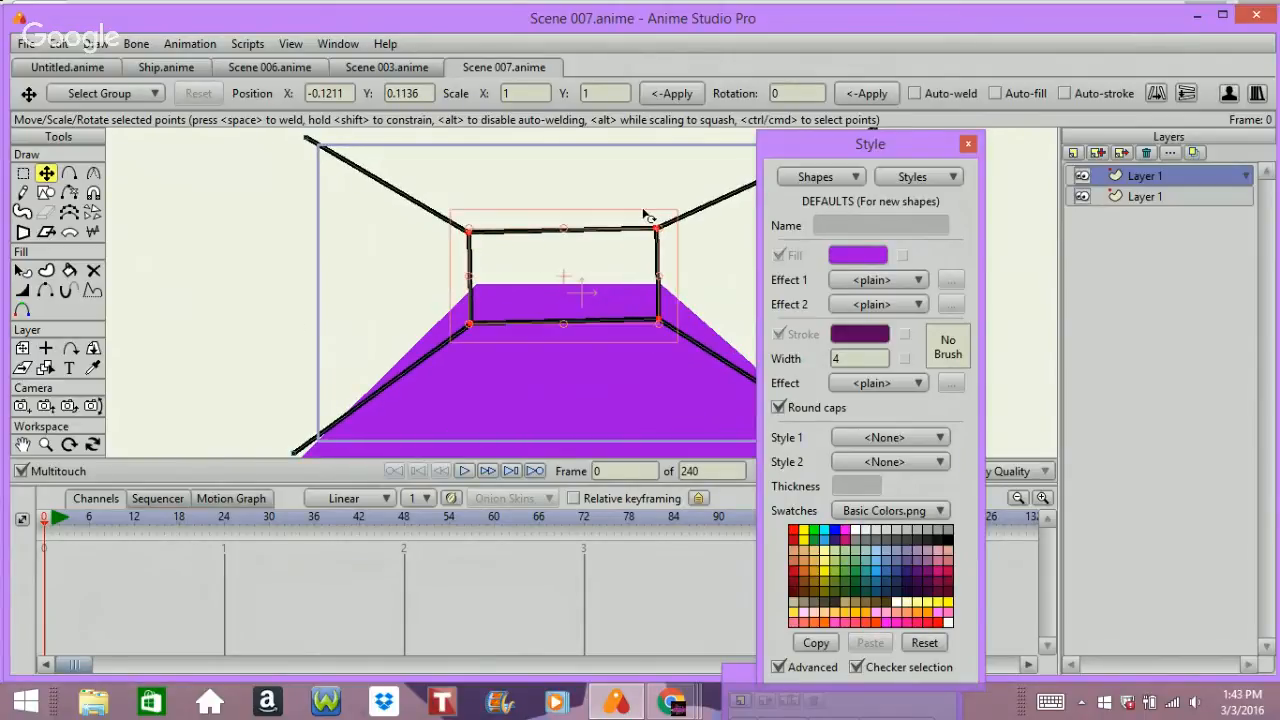
key(ctrl+z)
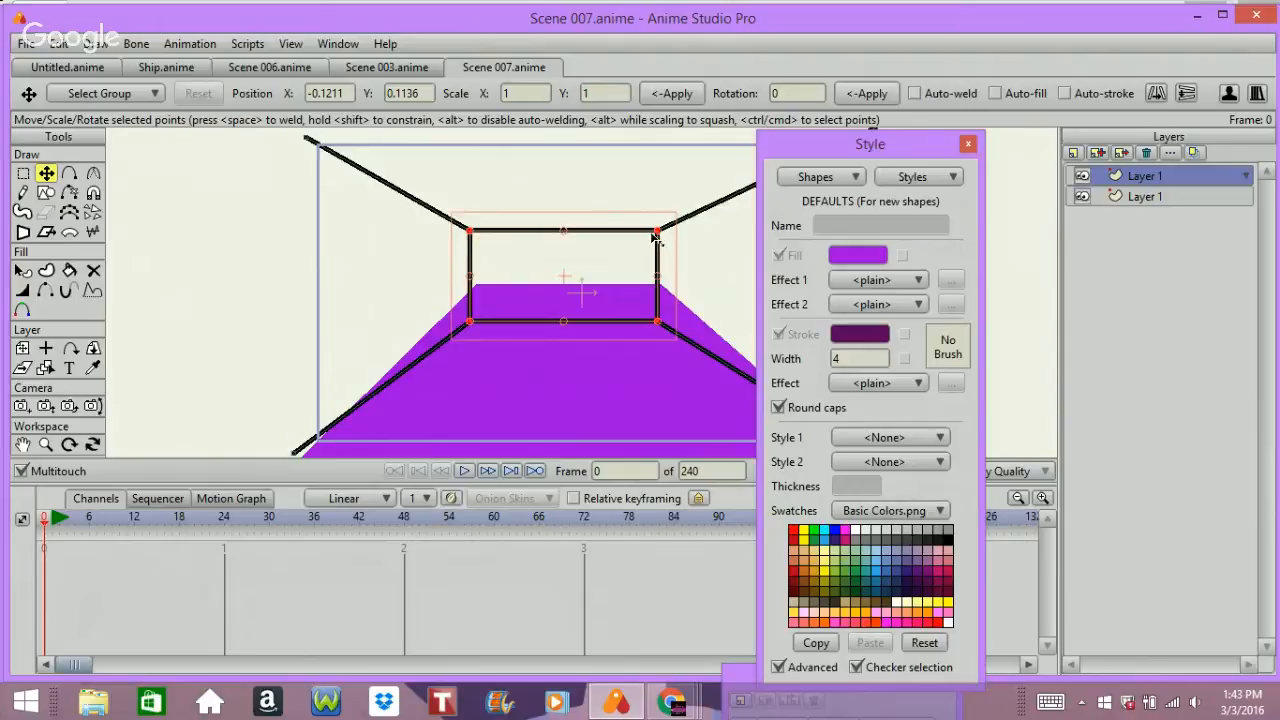
drag(657, 237, 620, 250)
drag(235, 321, 255, 294)
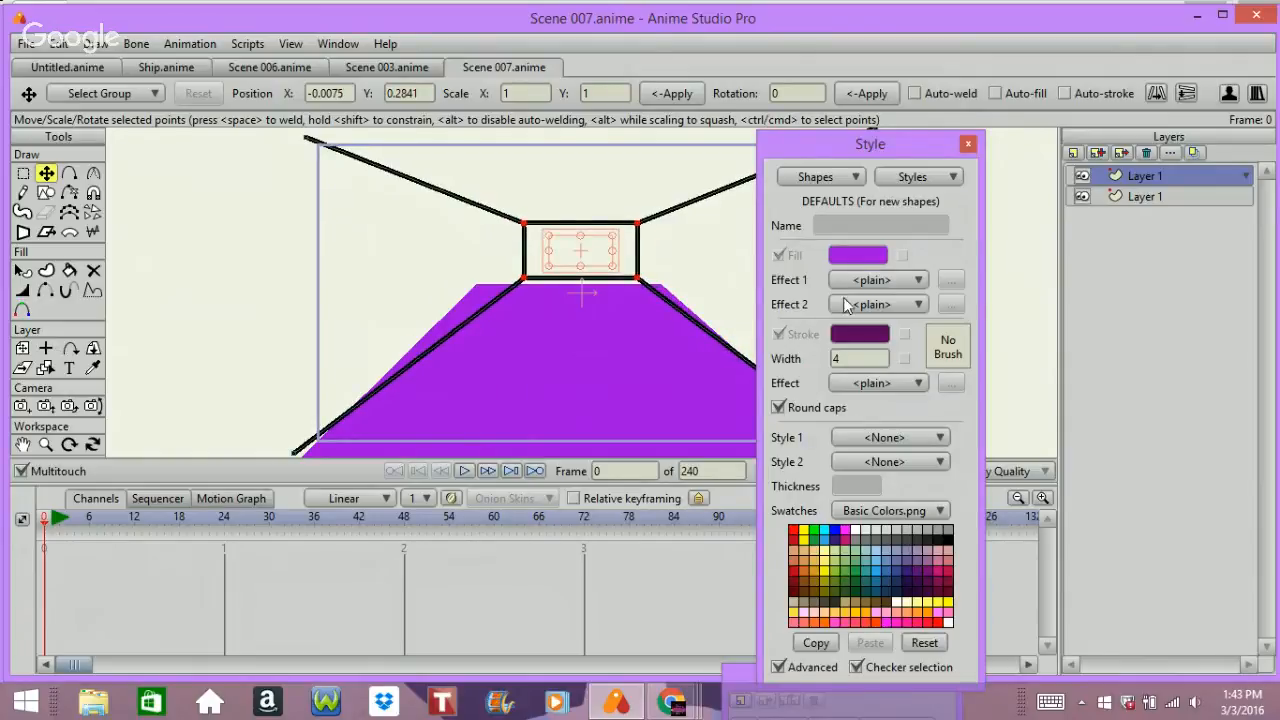
- Narrow the floor's top edge to the smaller back wall's base and position it at X 0, Y 0.11
click(1153, 195)
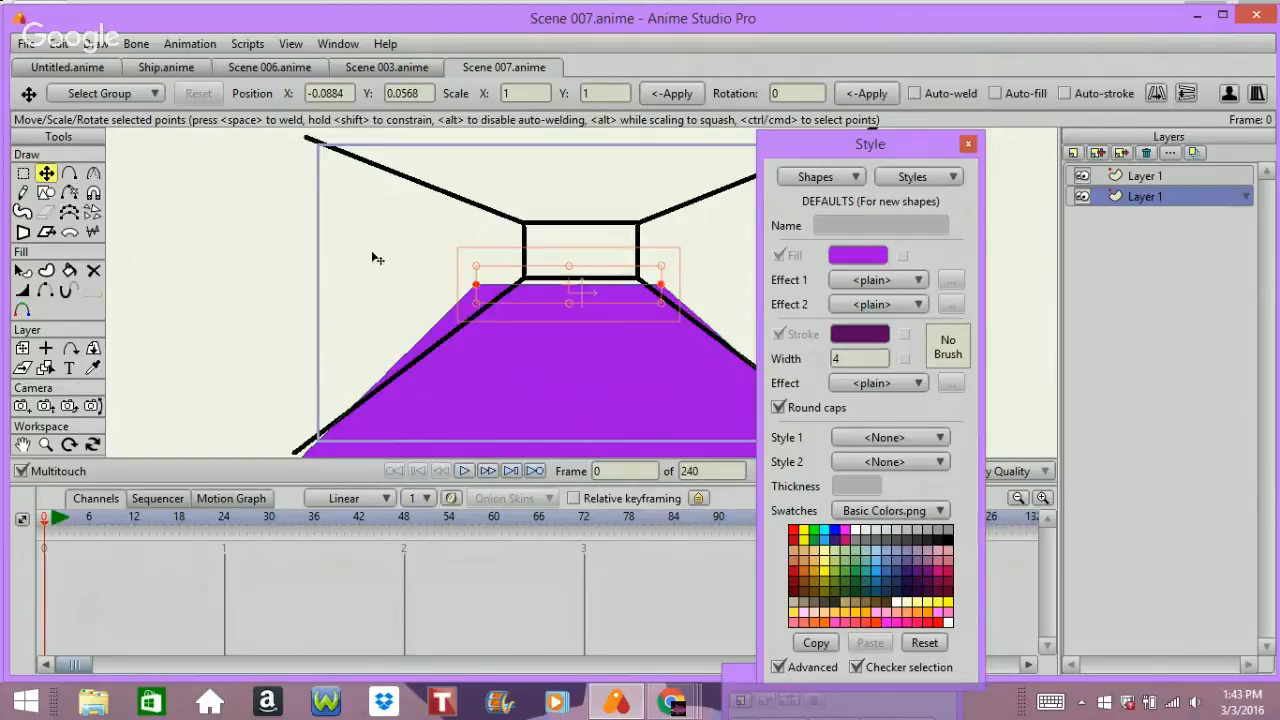
drag(660, 288, 636, 277)
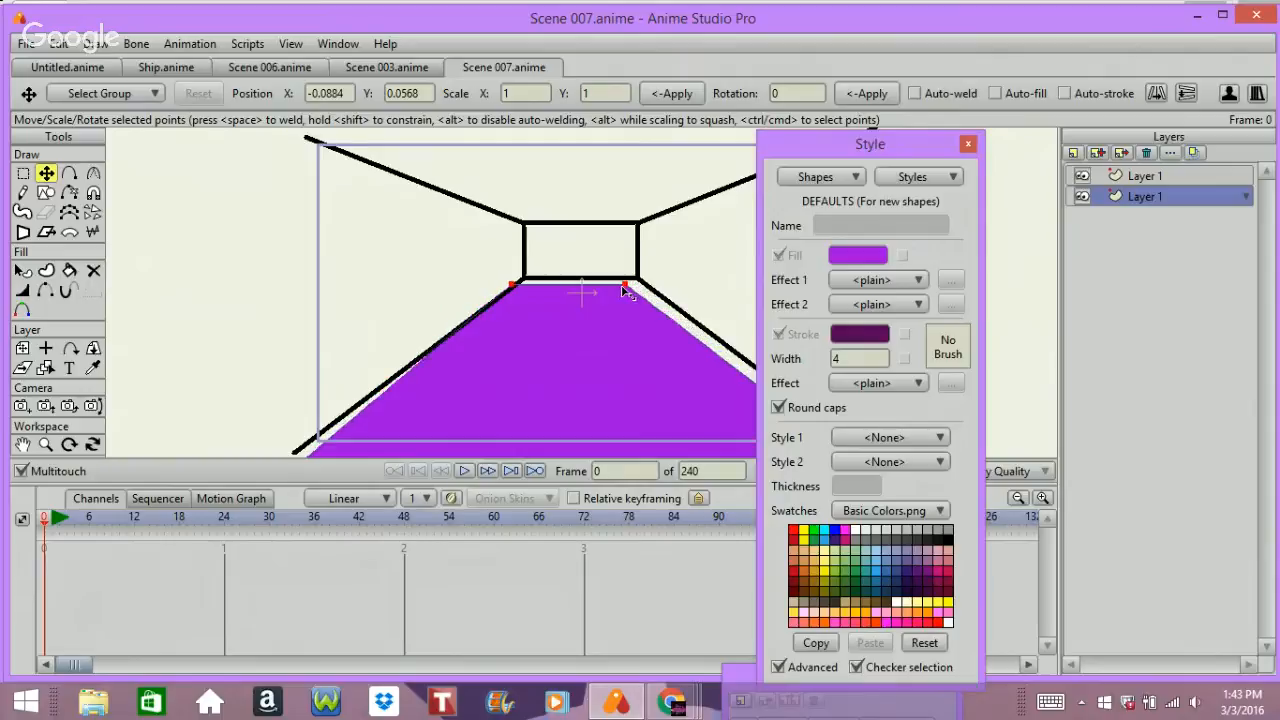
click(184, 349)
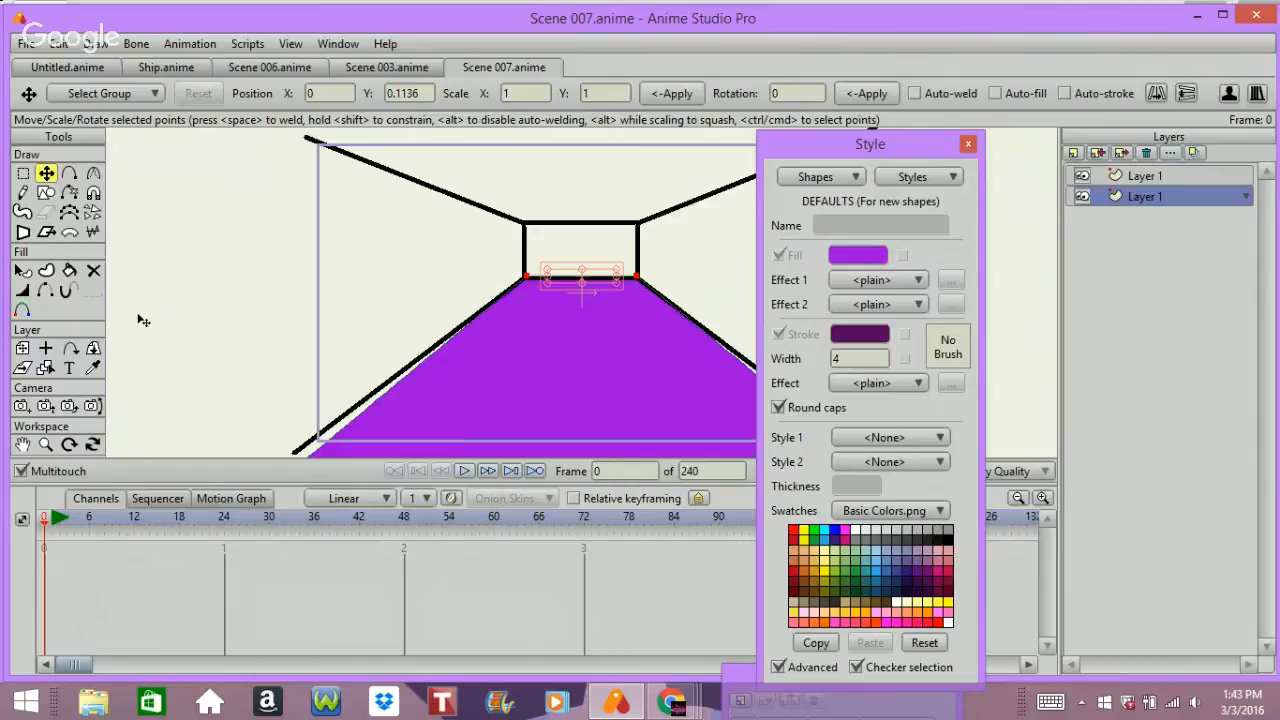
- Move the floor's two bottom points to about X -0.03, Y -1.26 so the floor's side edge follows the guide line
key(Escape)
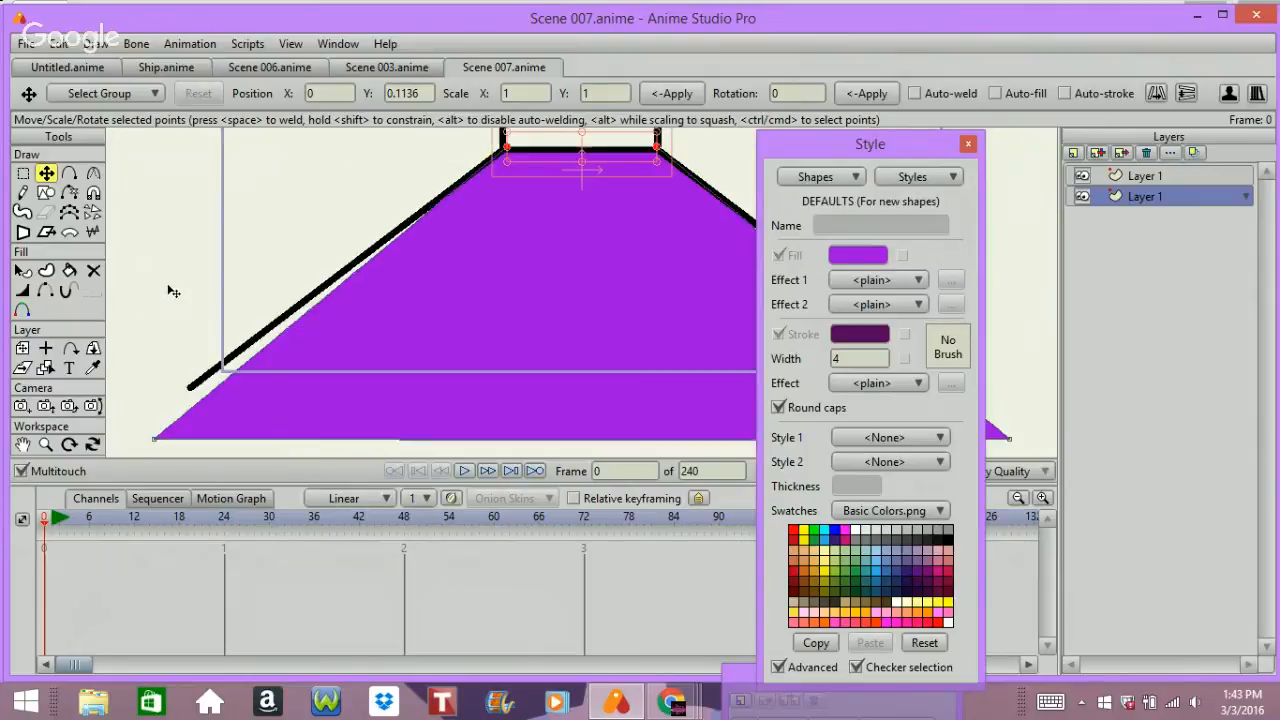
click(23, 173)
drag(131, 420, 1042, 451)
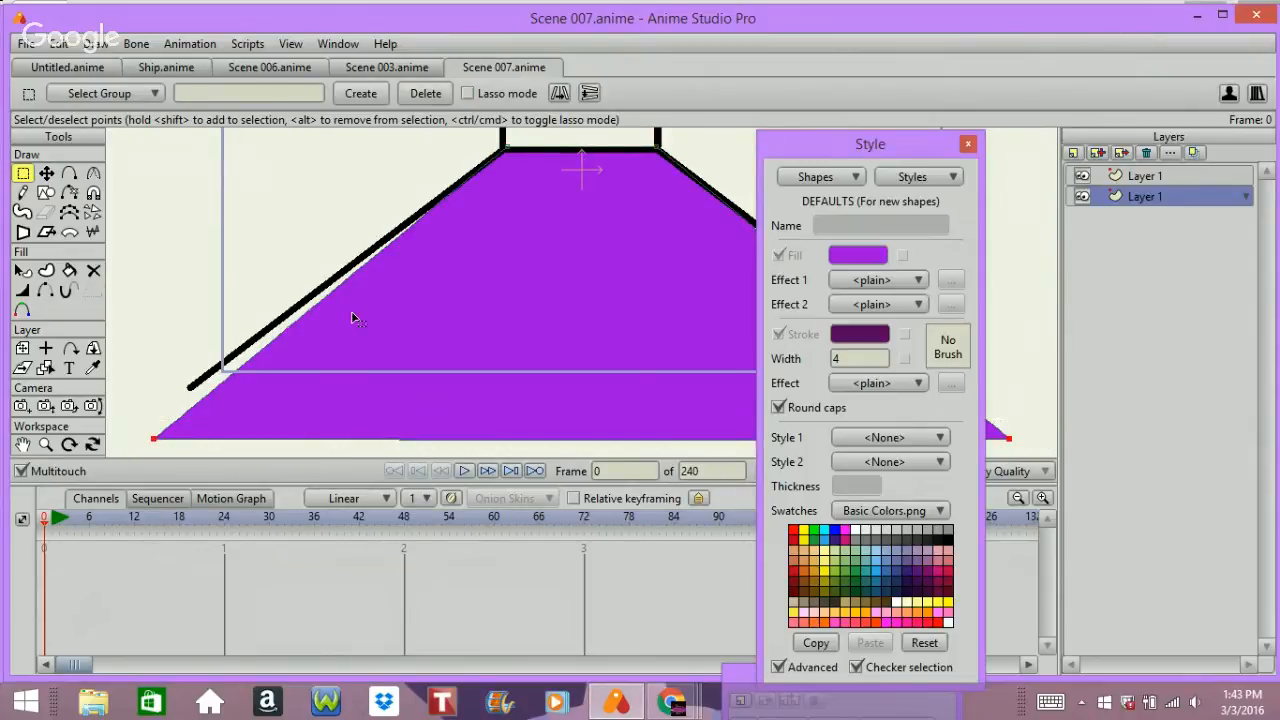
click(46, 173)
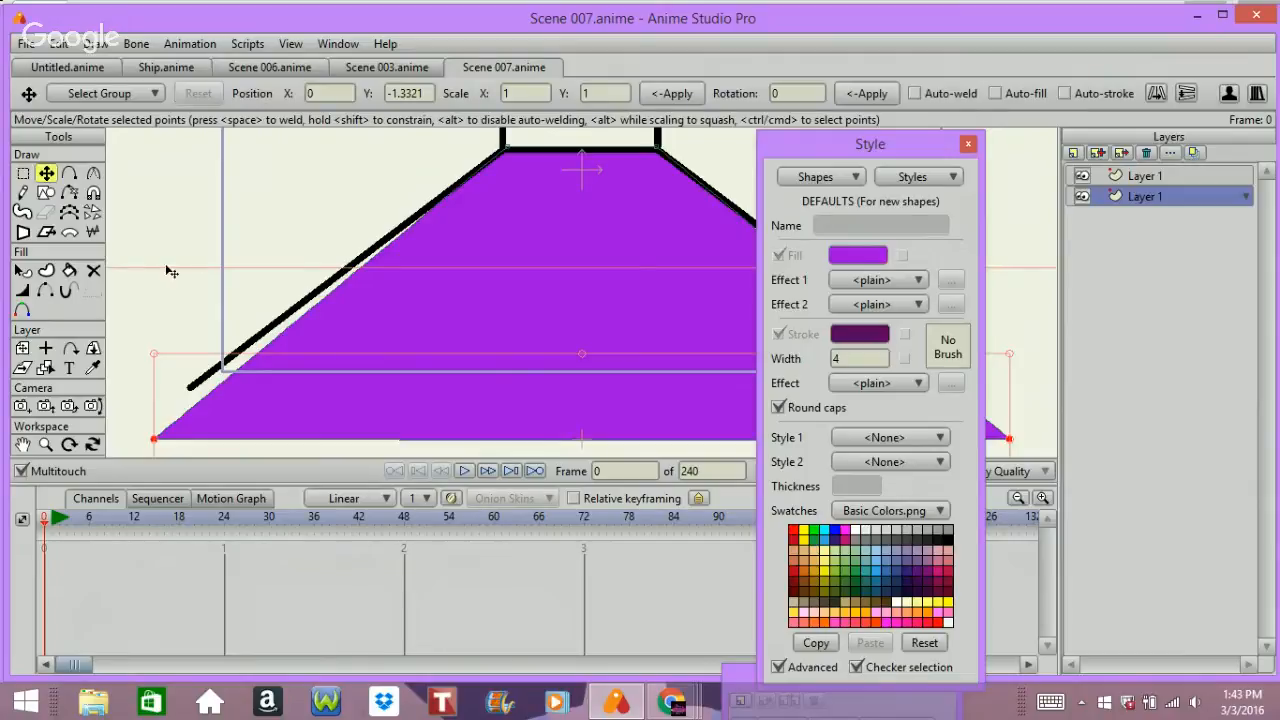
drag(152, 267, 152, 250)
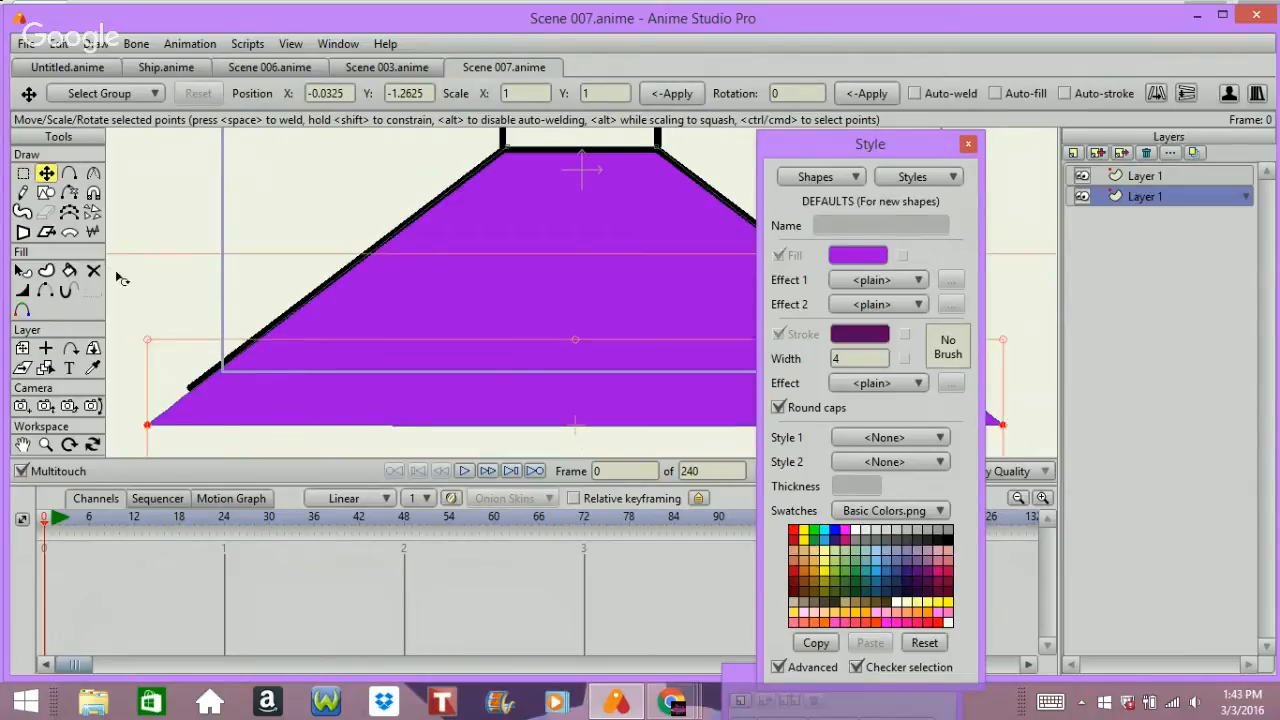
- Apply a linear Gradient effect to the floor's fill, with dark grey 5A5A5A as its starting colour, and deselect the shape
click(22, 271)
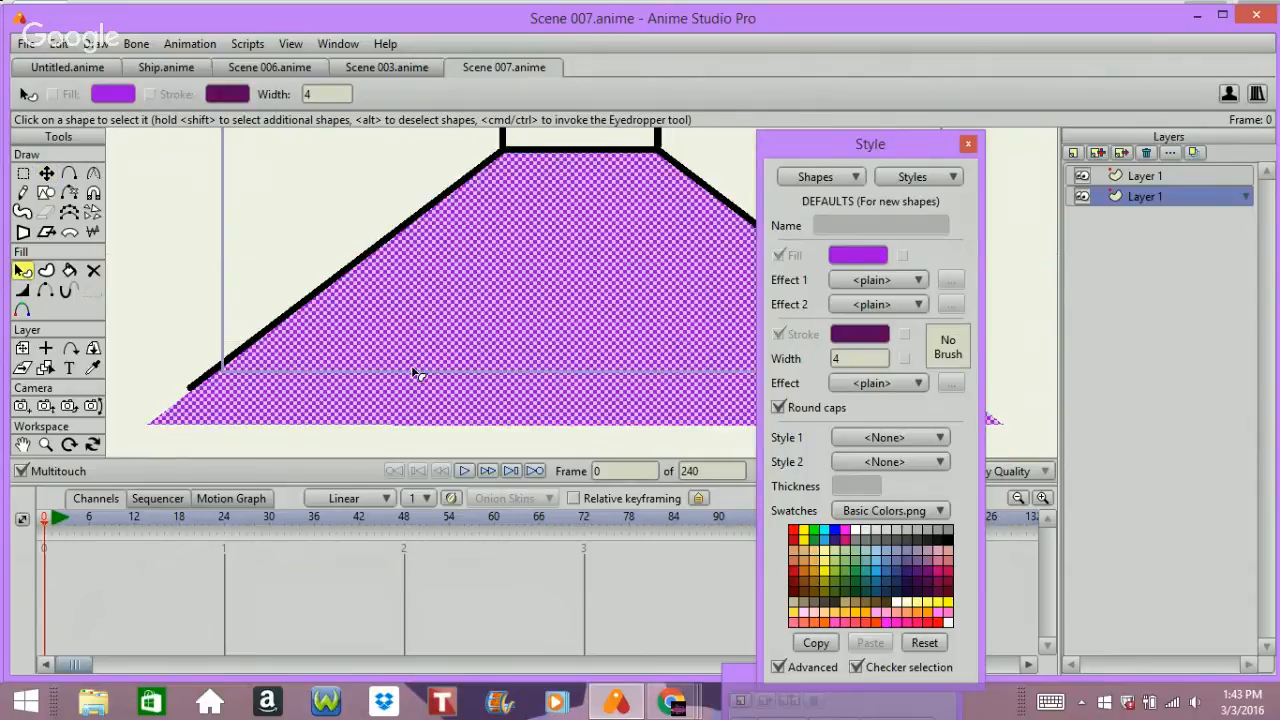
click(418, 371)
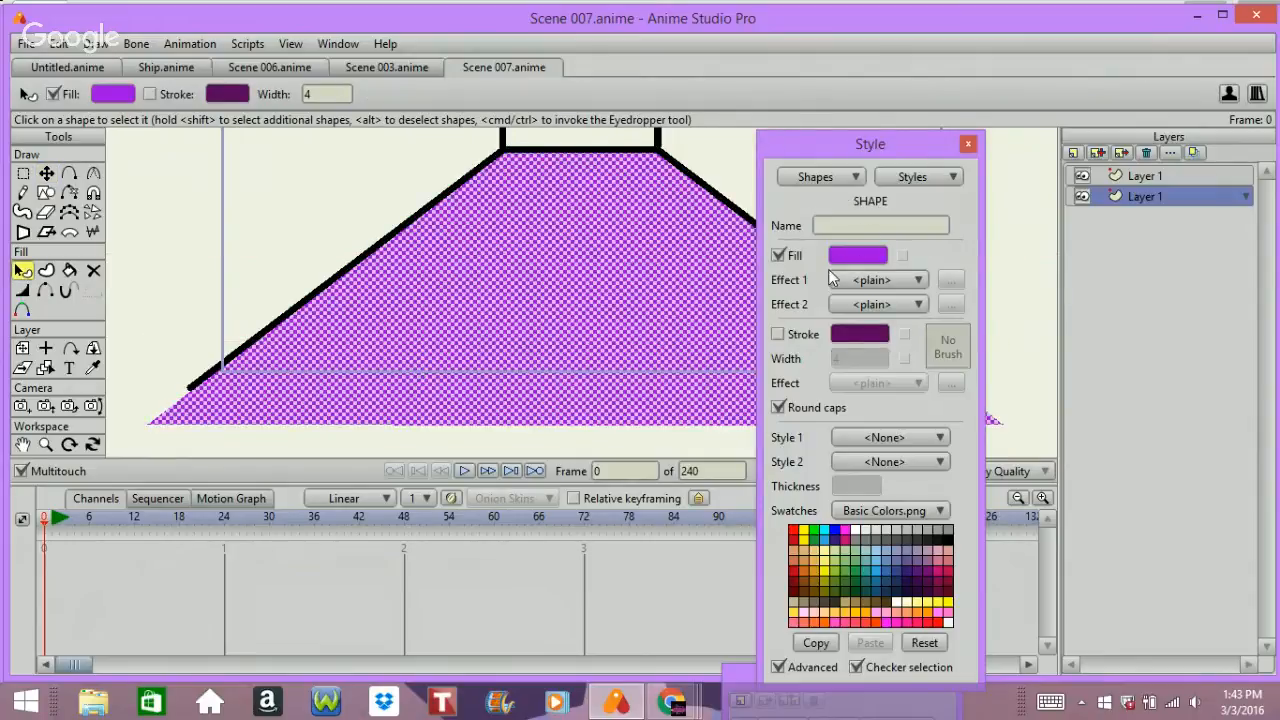
click(875, 280)
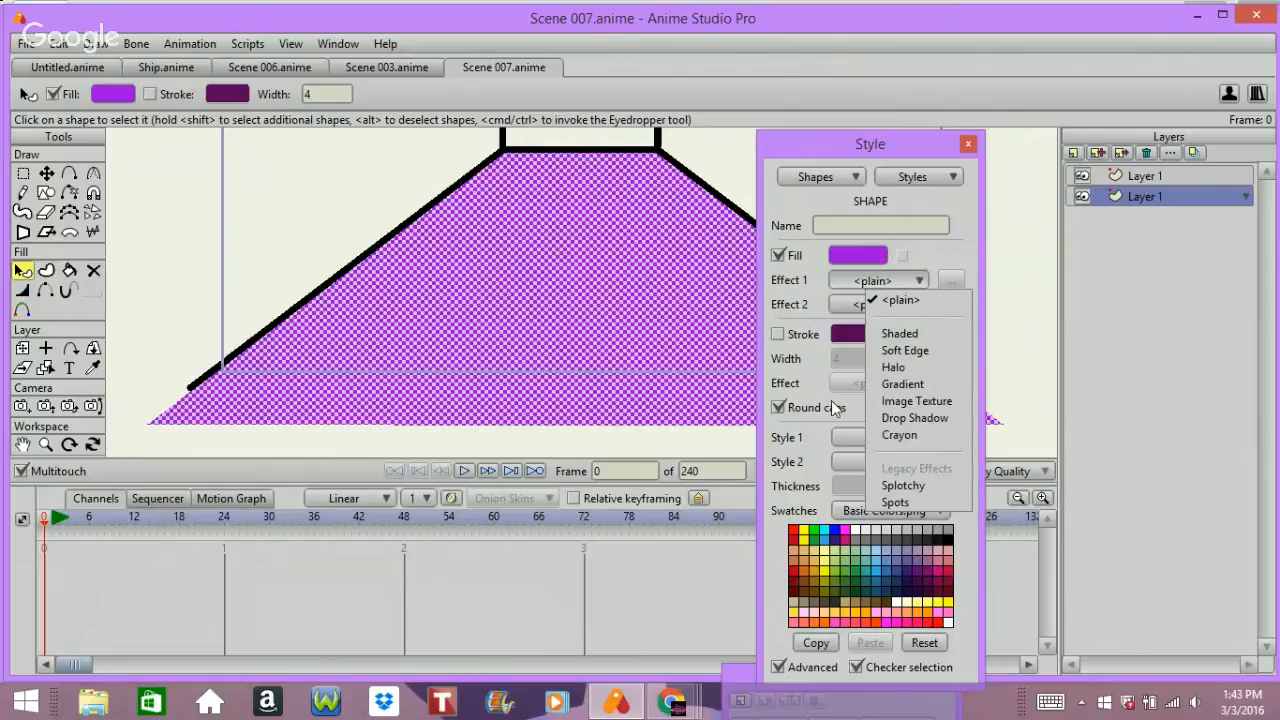
click(893, 384)
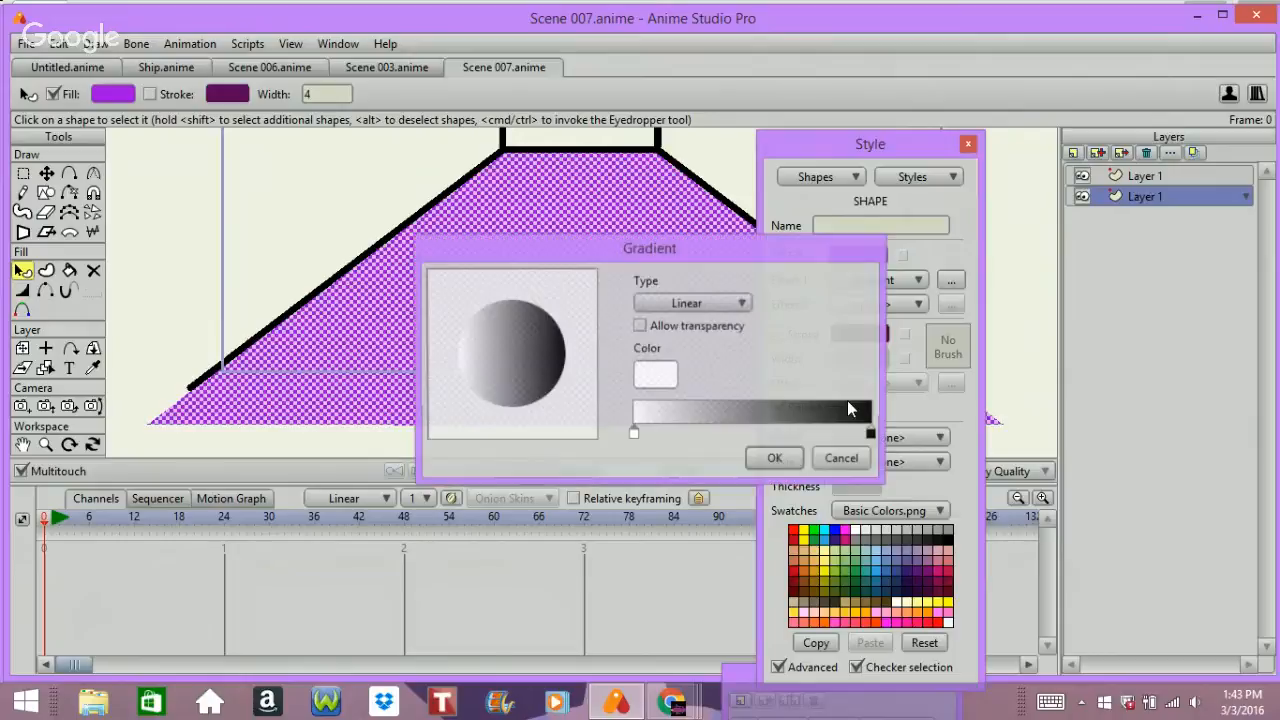
click(646, 375)
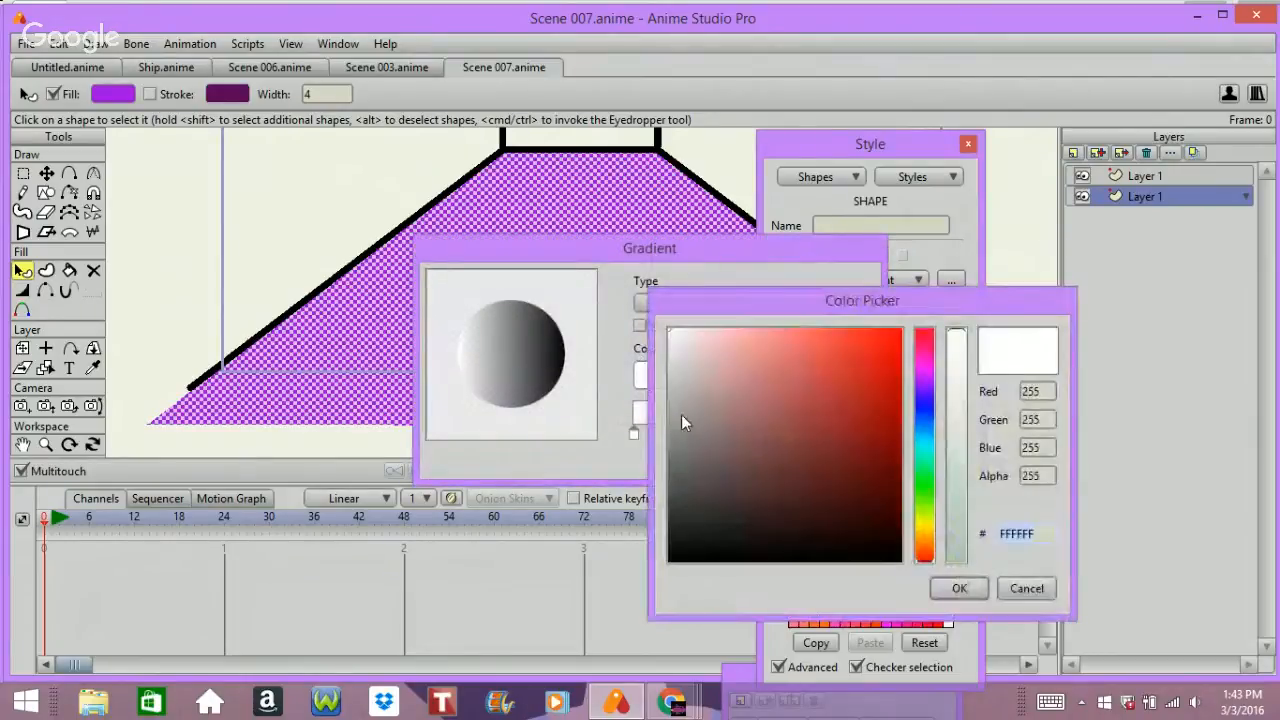
click(671, 401)
click(668, 478)
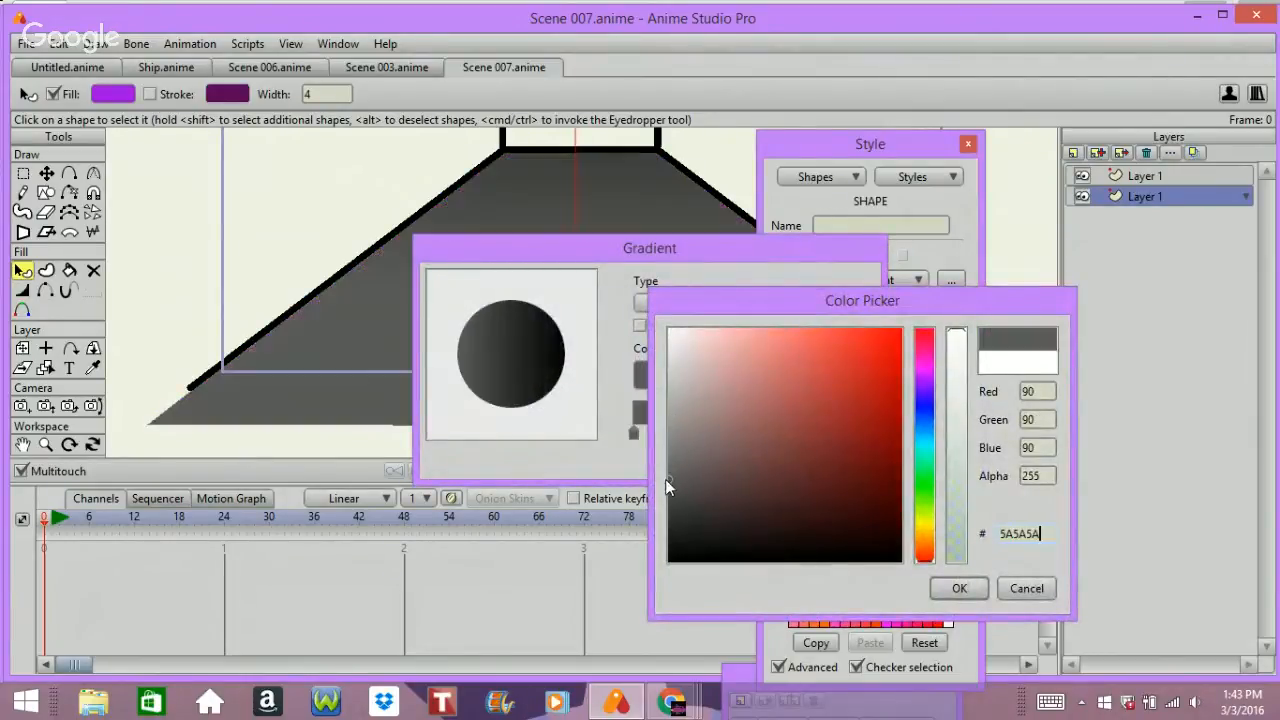
click(959, 588)
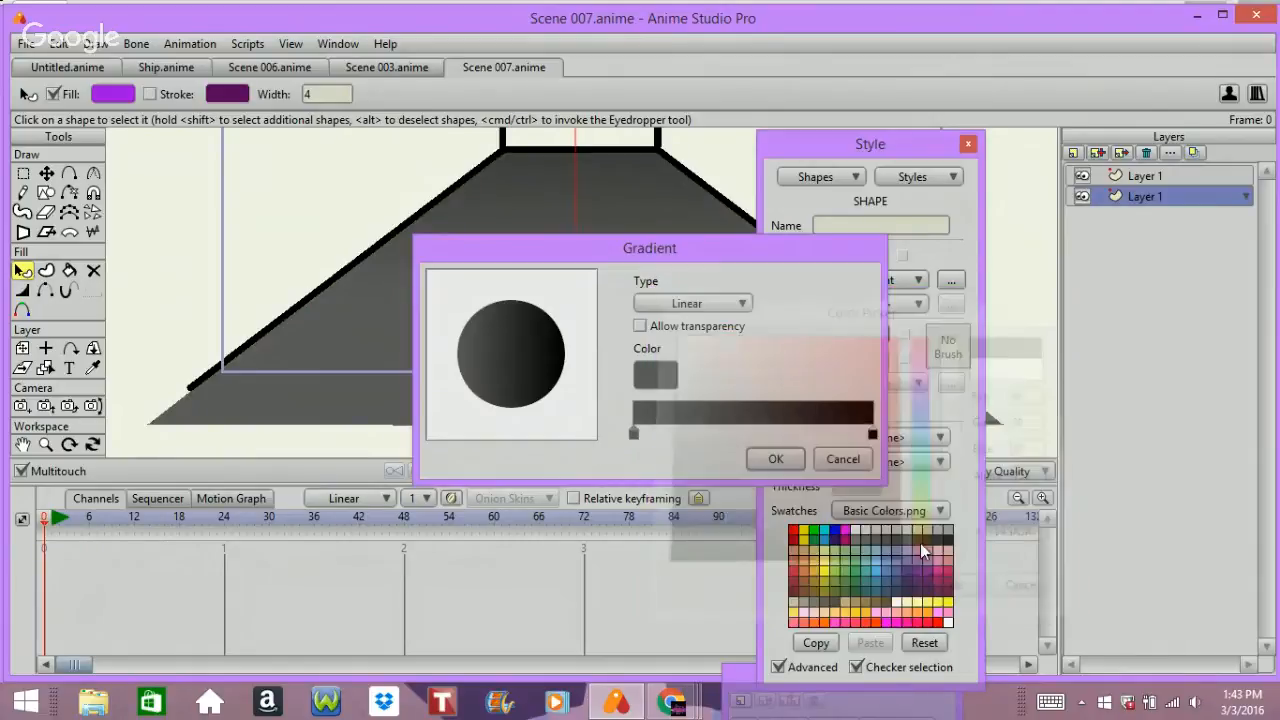
click(773, 458)
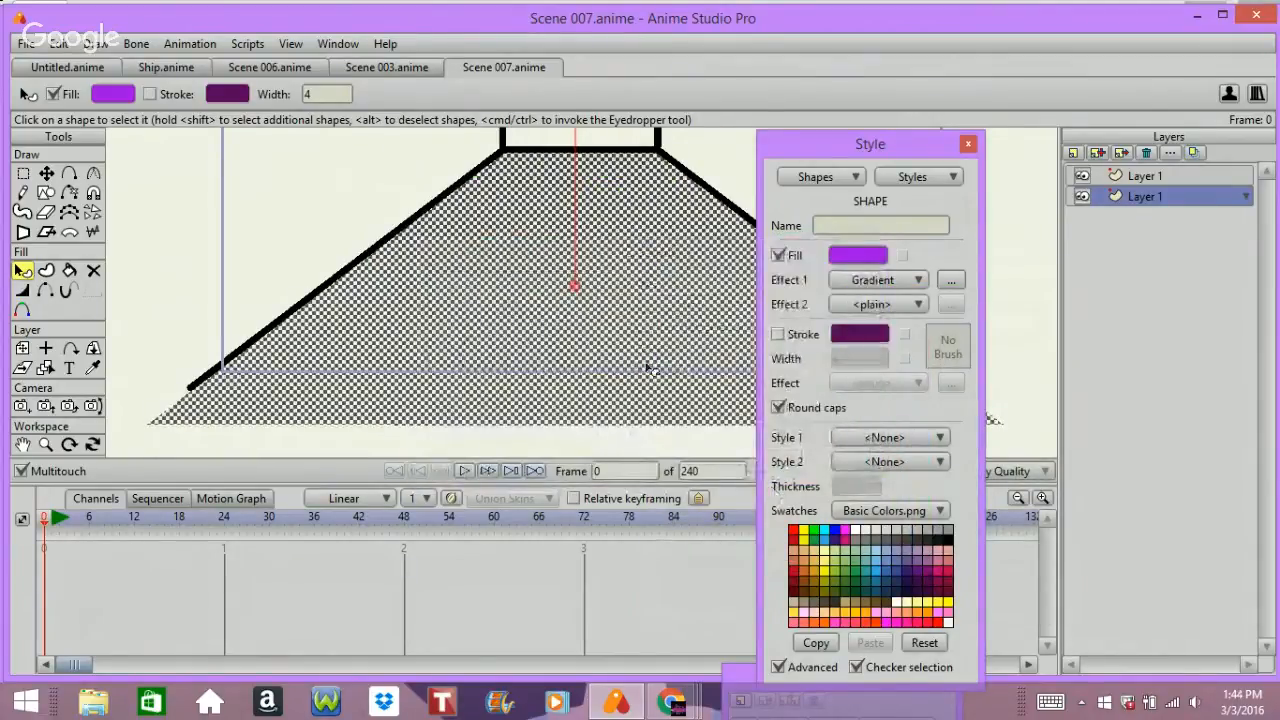
click(652, 368)
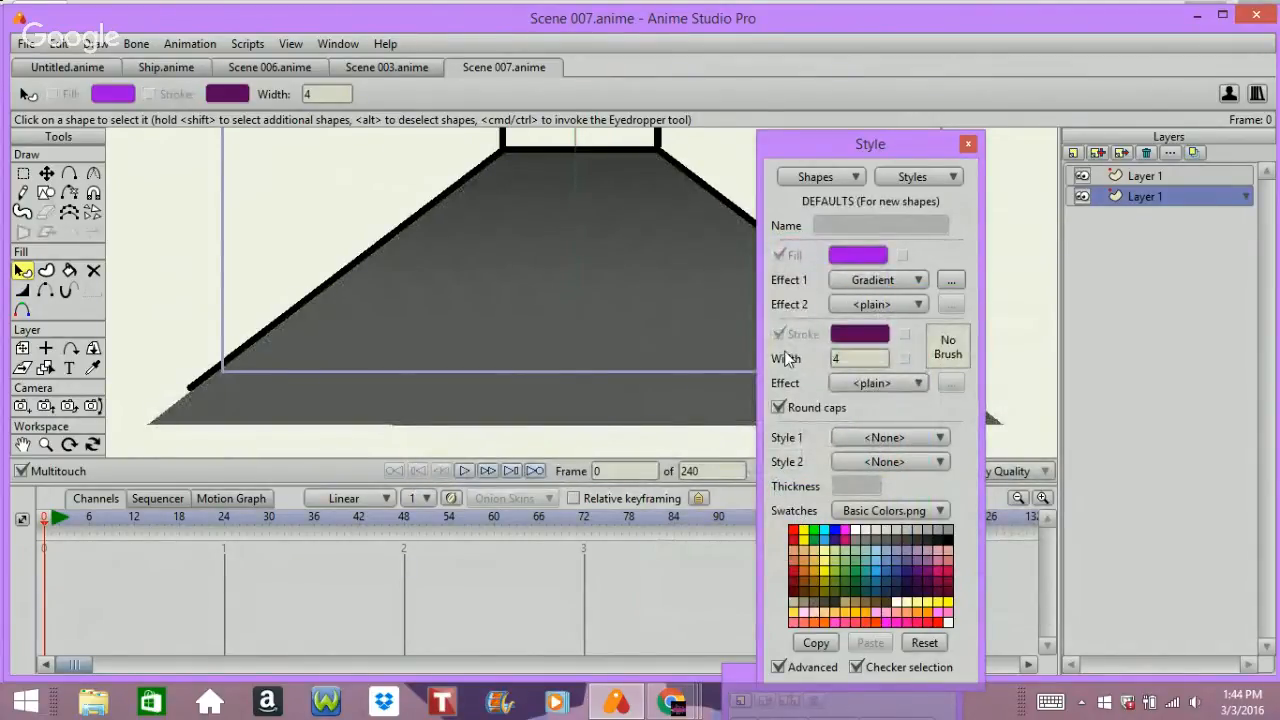
- Reset the workspace view and add three new vector layers between the floor layer and the perspective guide
click(45, 445)
click(82, 95)
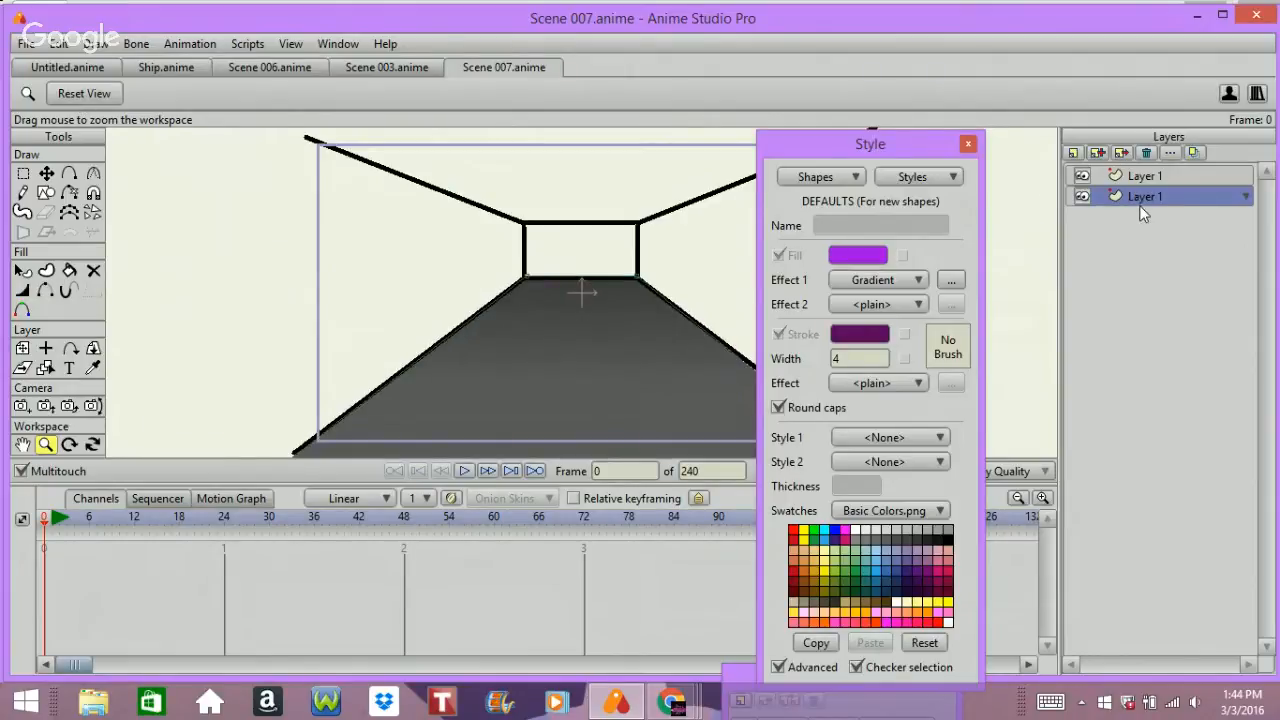
click(1097, 154)
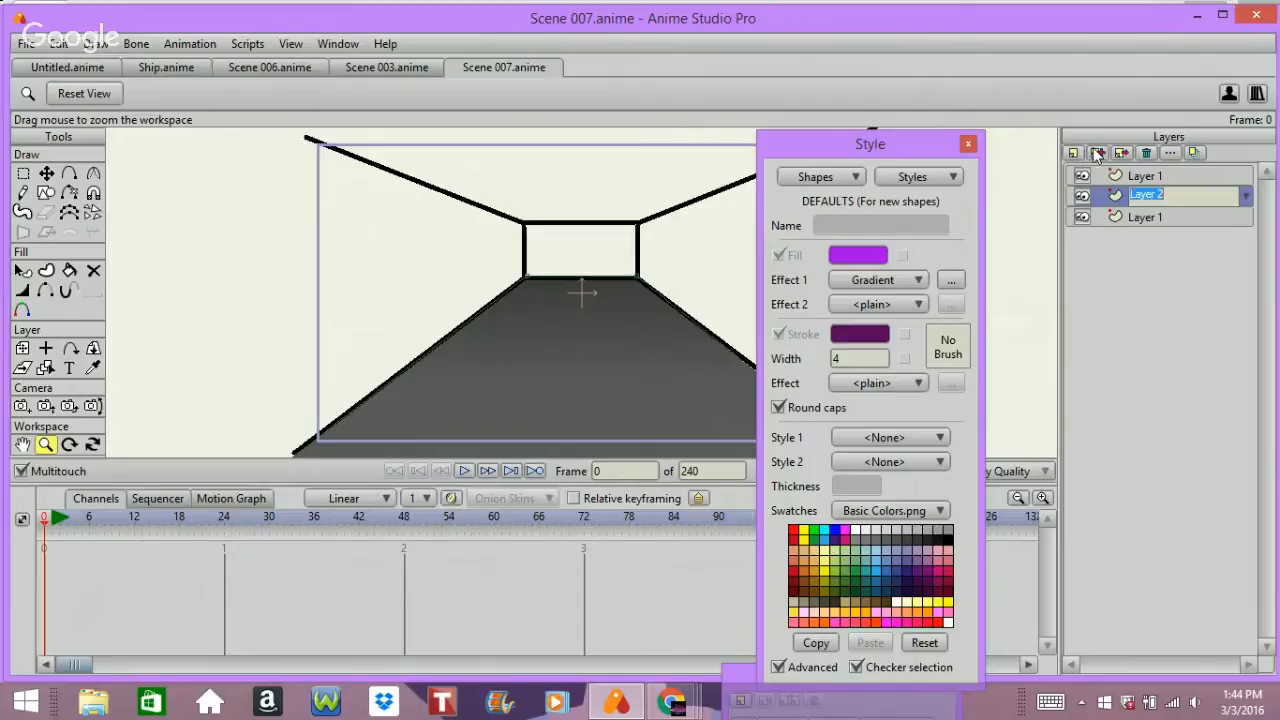
click(1097, 154)
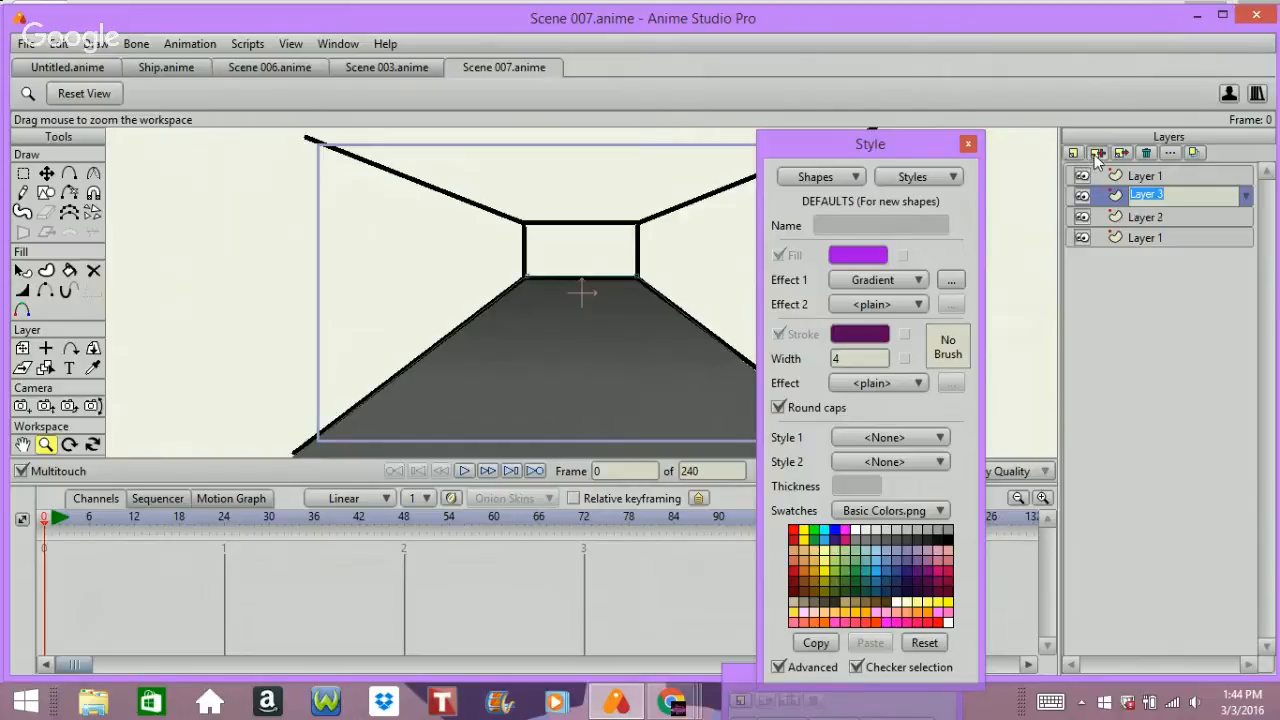
click(1097, 154)
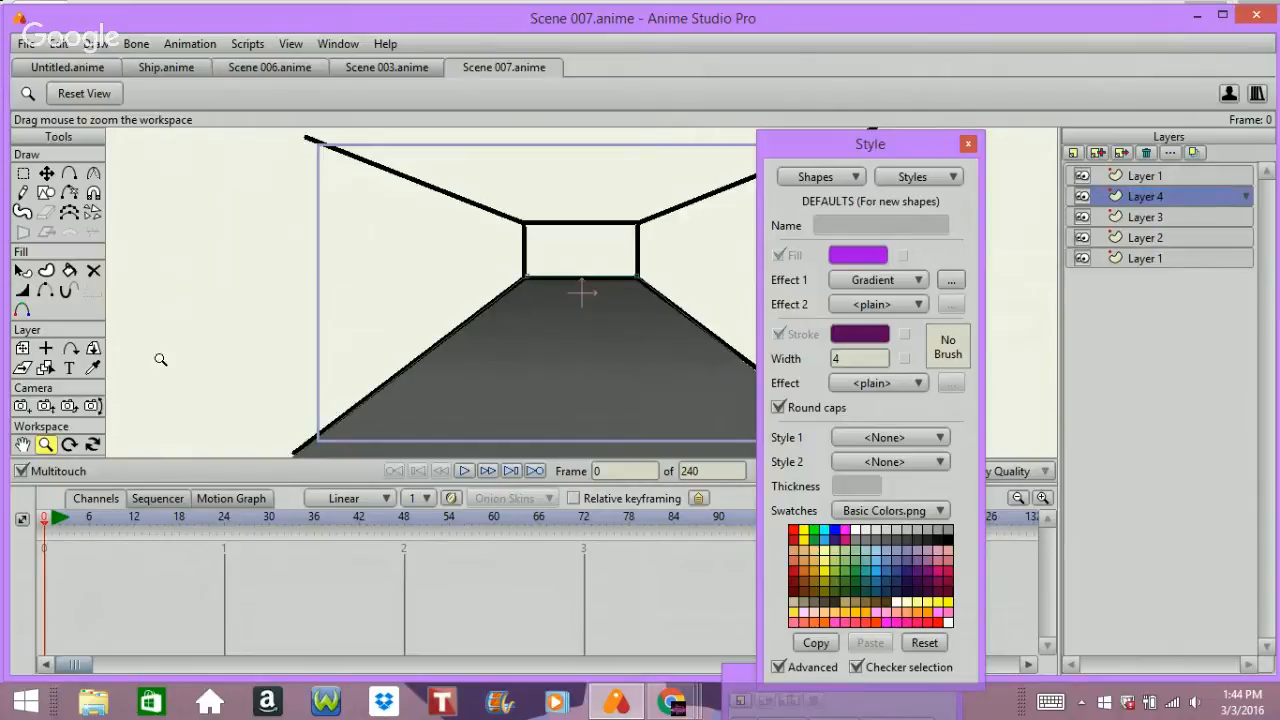
click(46, 173)
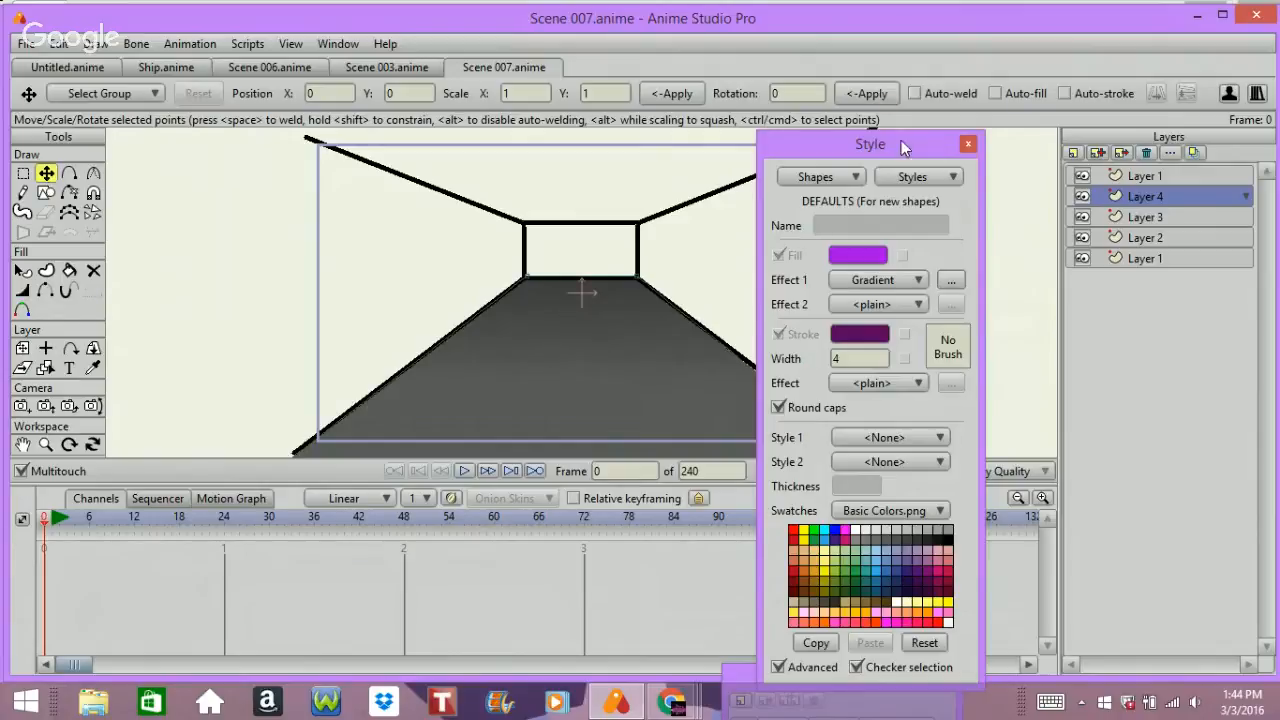
- Hide Layer 2 and Layer 3, and move the Style window off the drawing area
click(1081, 237)
click(1081, 217)
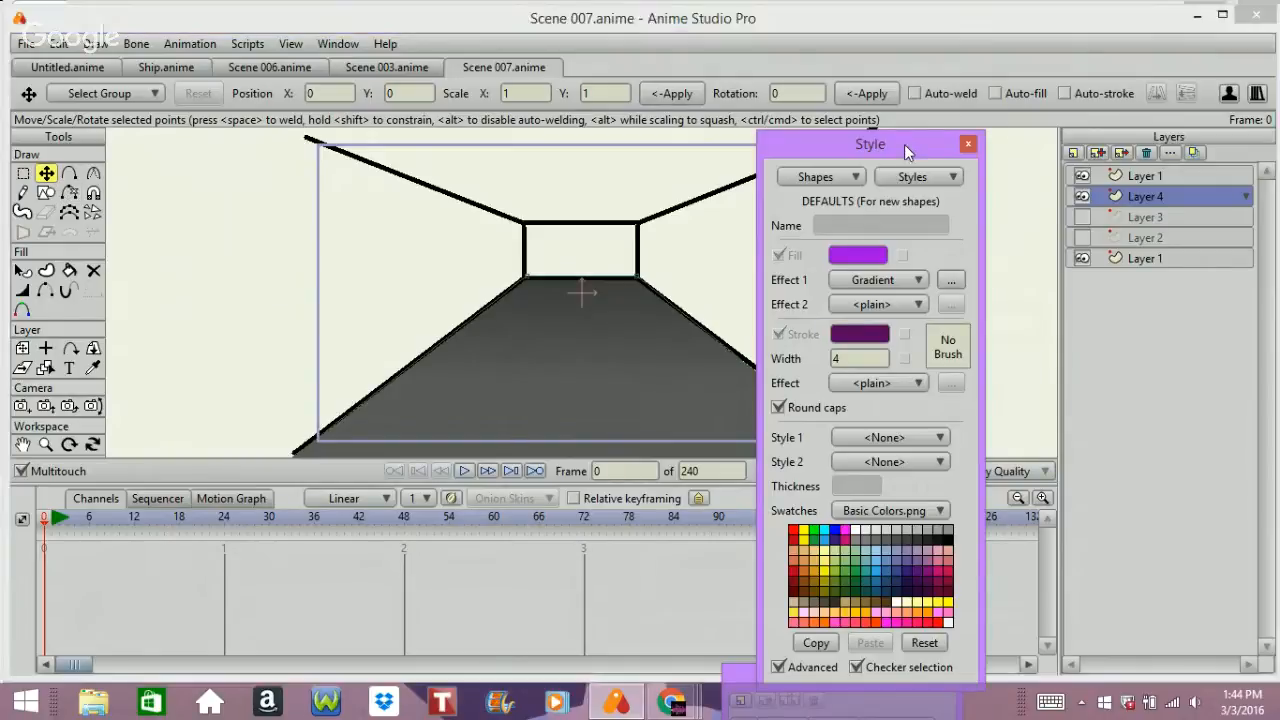
drag(907, 150, 426, 442)
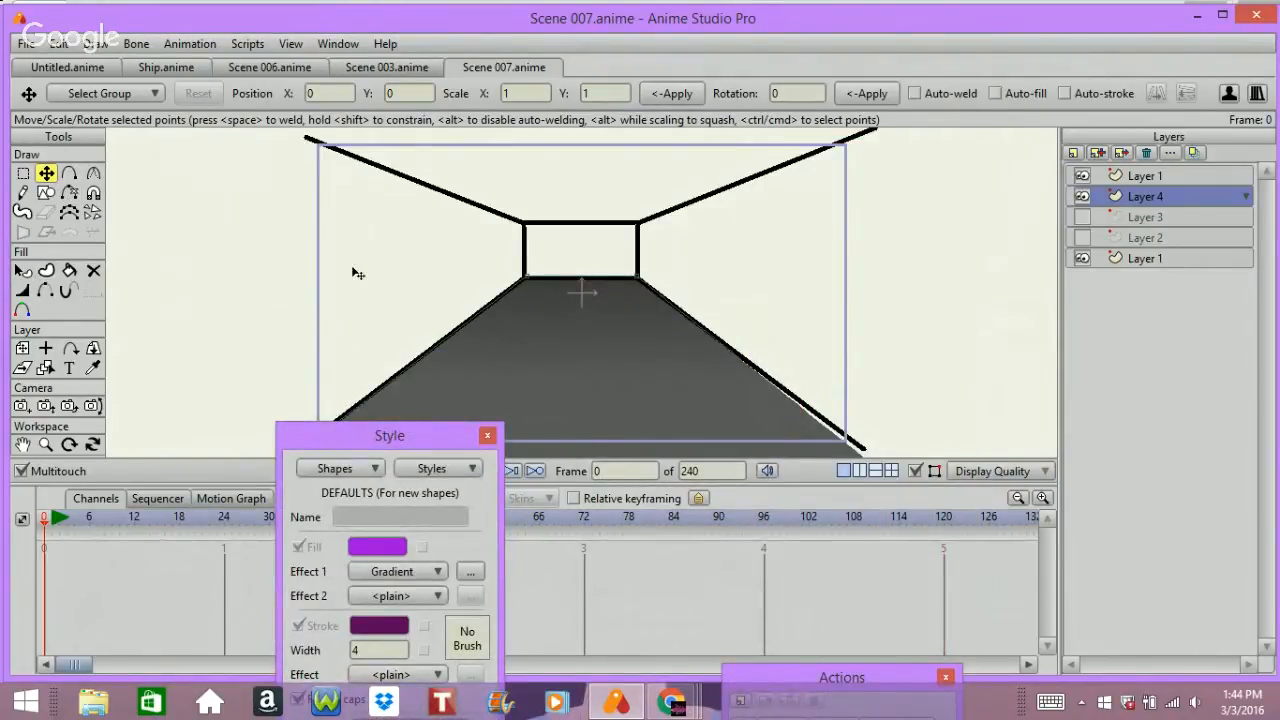
- Reshape the floor copy in Layer 4 into the right wall, with its upper corners at about X 0.38, Y 0.48 and X 2.01, Y 1.11
drag(523, 277, 638, 221)
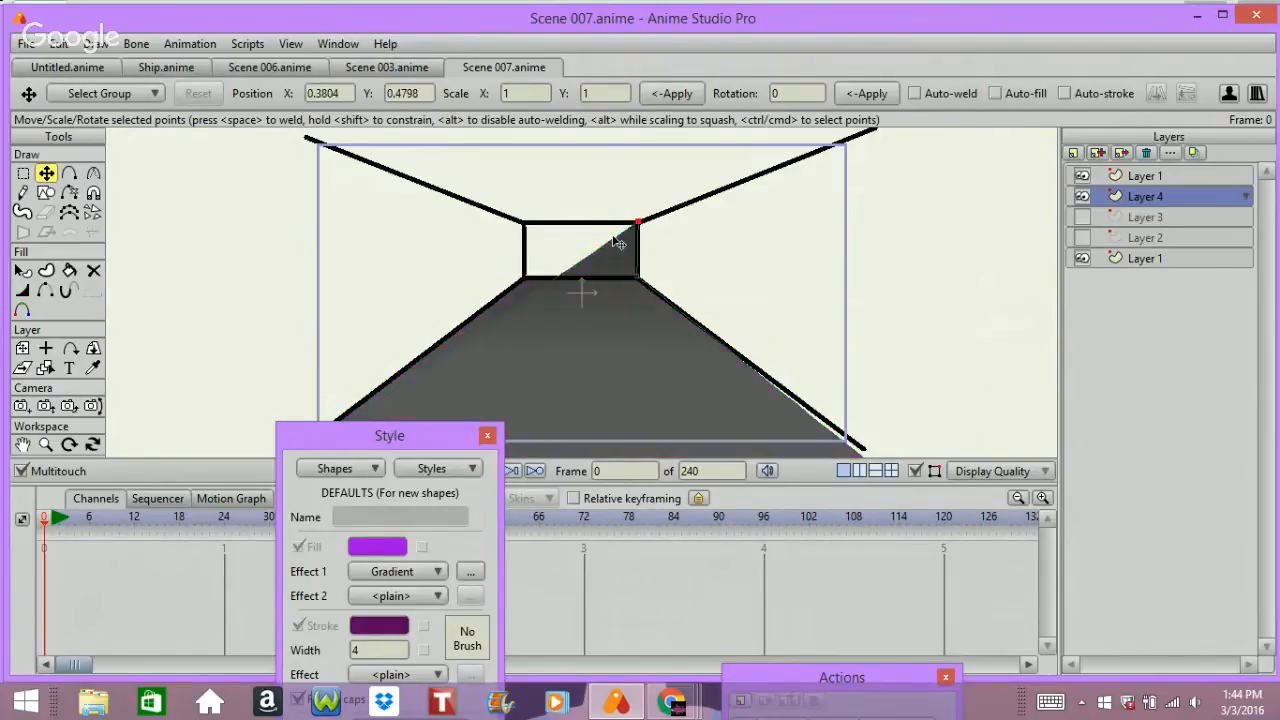
drag(386, 442, 422, 637)
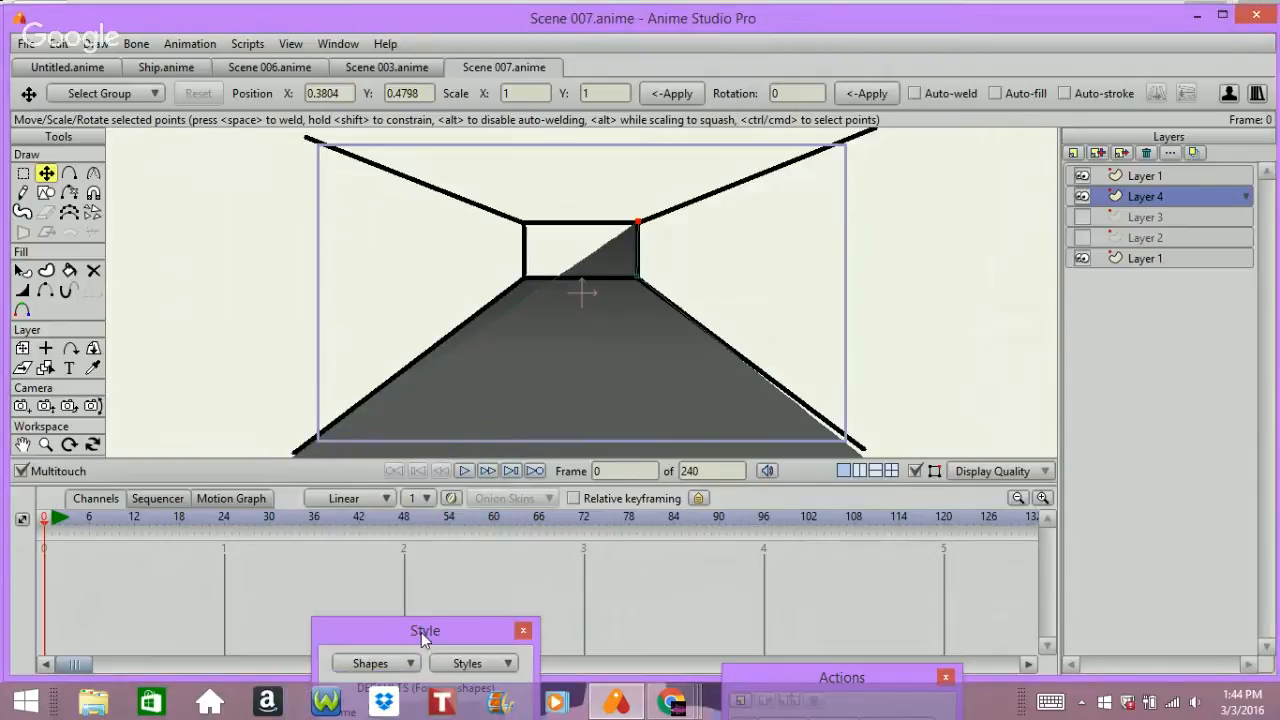
scroll(437, 568, up, 1)
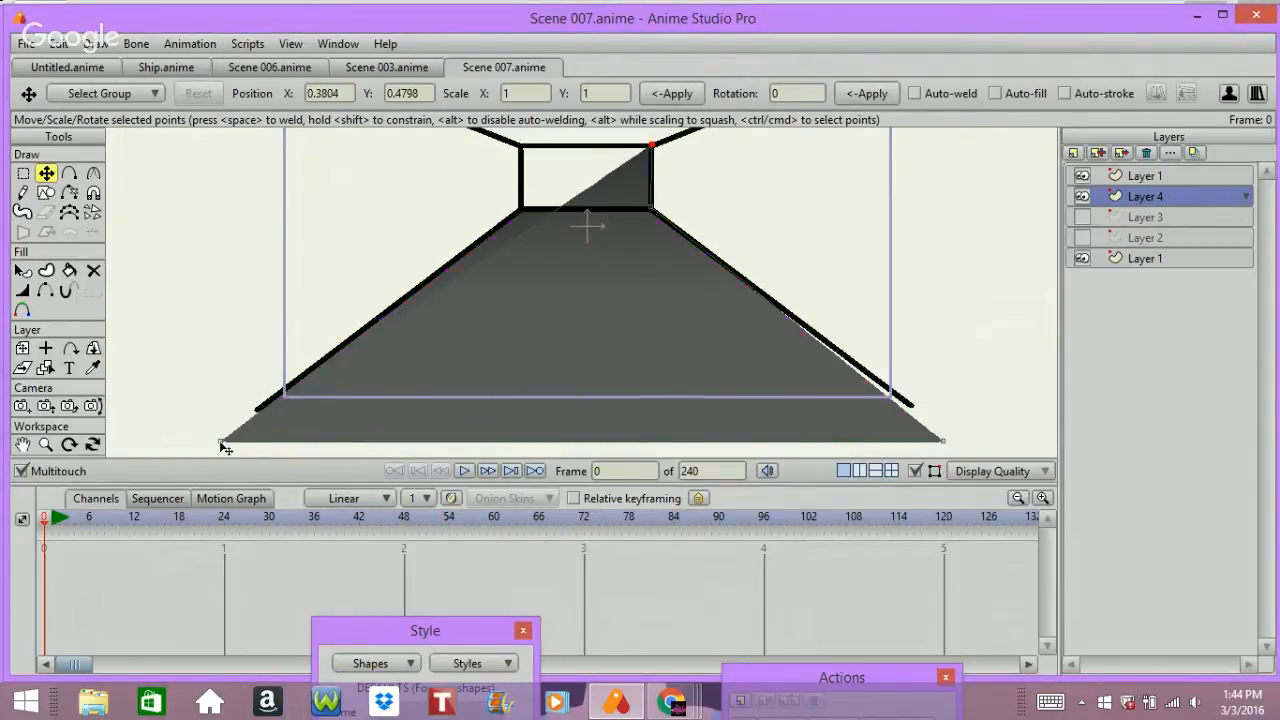
drag(222, 443, 944, 42)
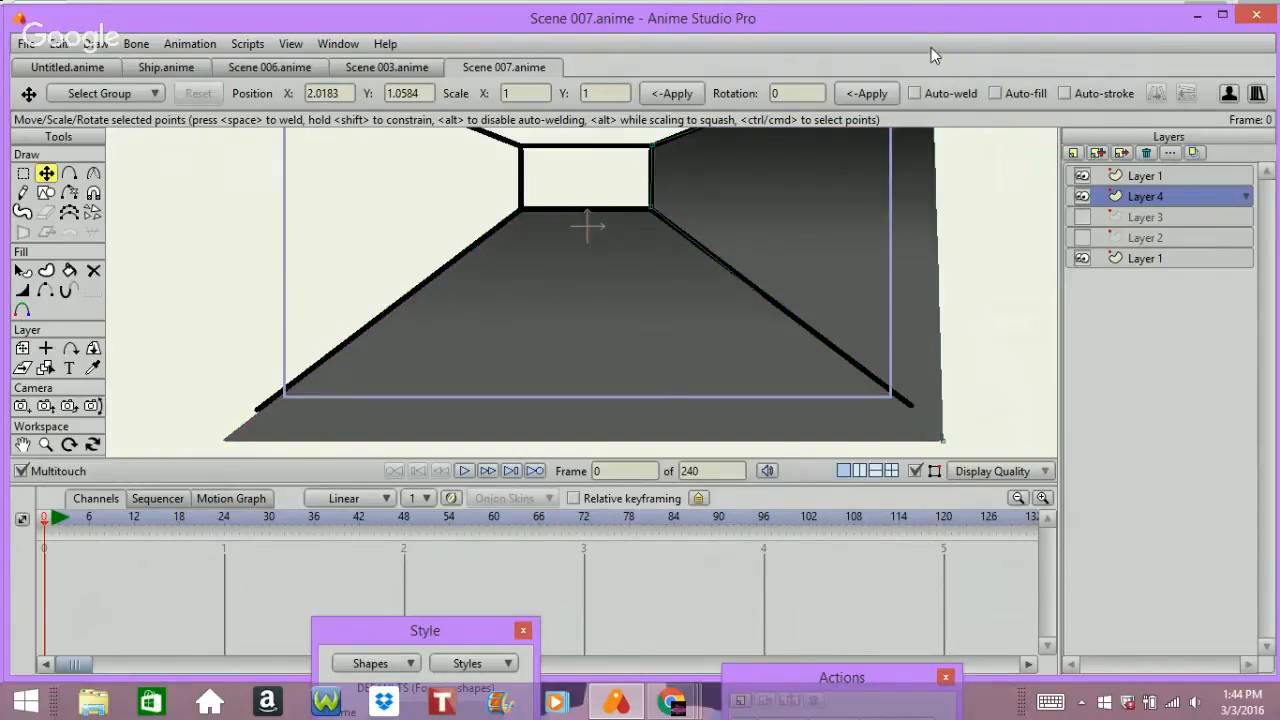
scroll(931, 49, down, 3)
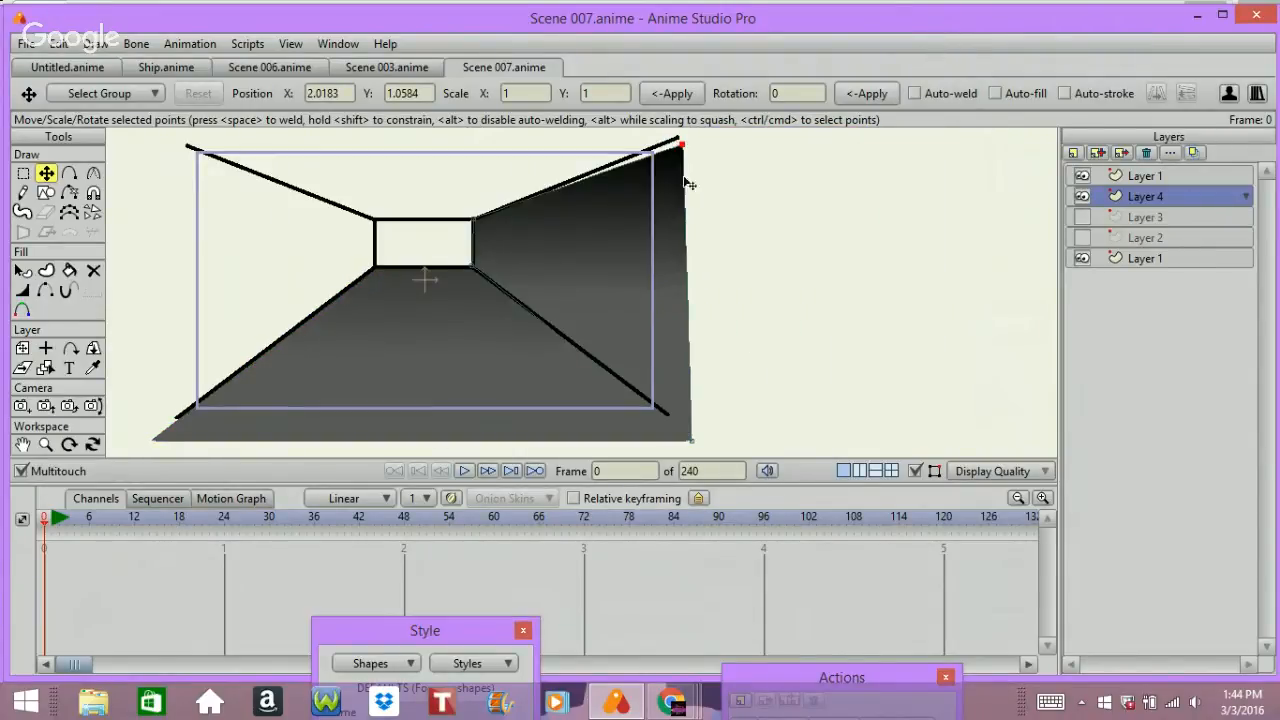
drag(678, 148, 680, 137)
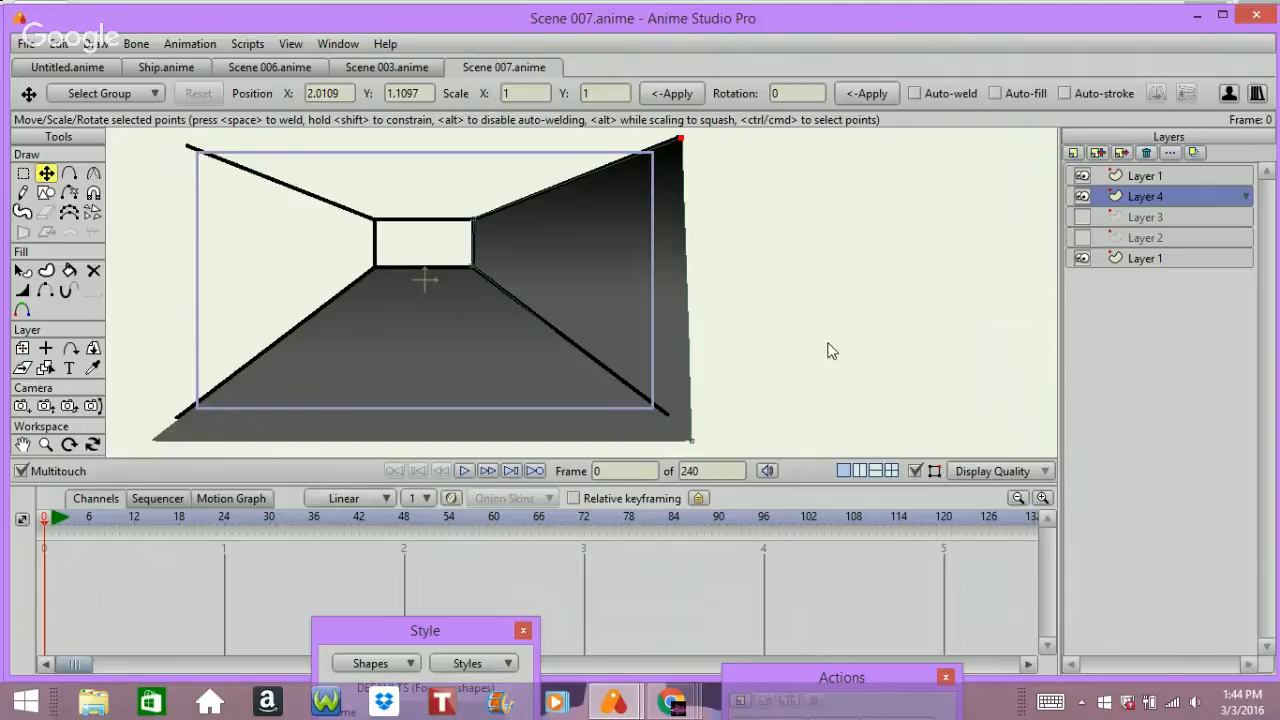
- Render the frame with the perspective guide shown and again with the guide hidden to check the right wall
key(ctrl+r)
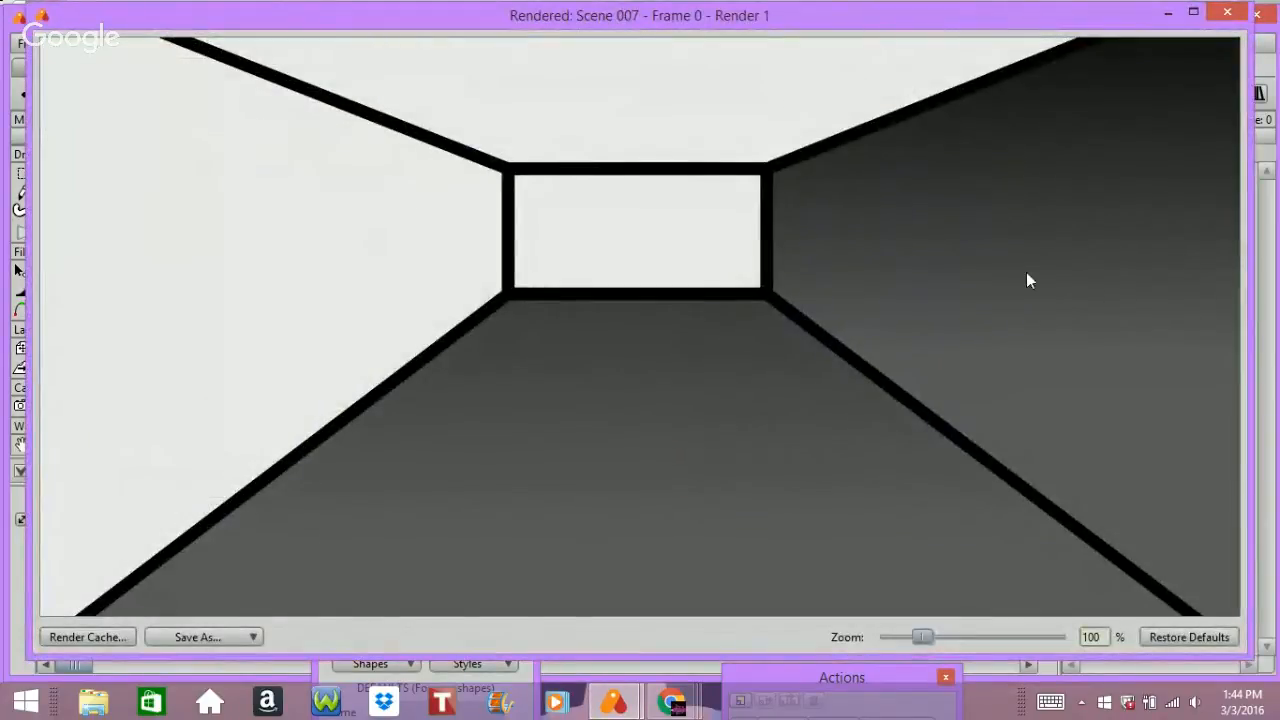
click(1227, 13)
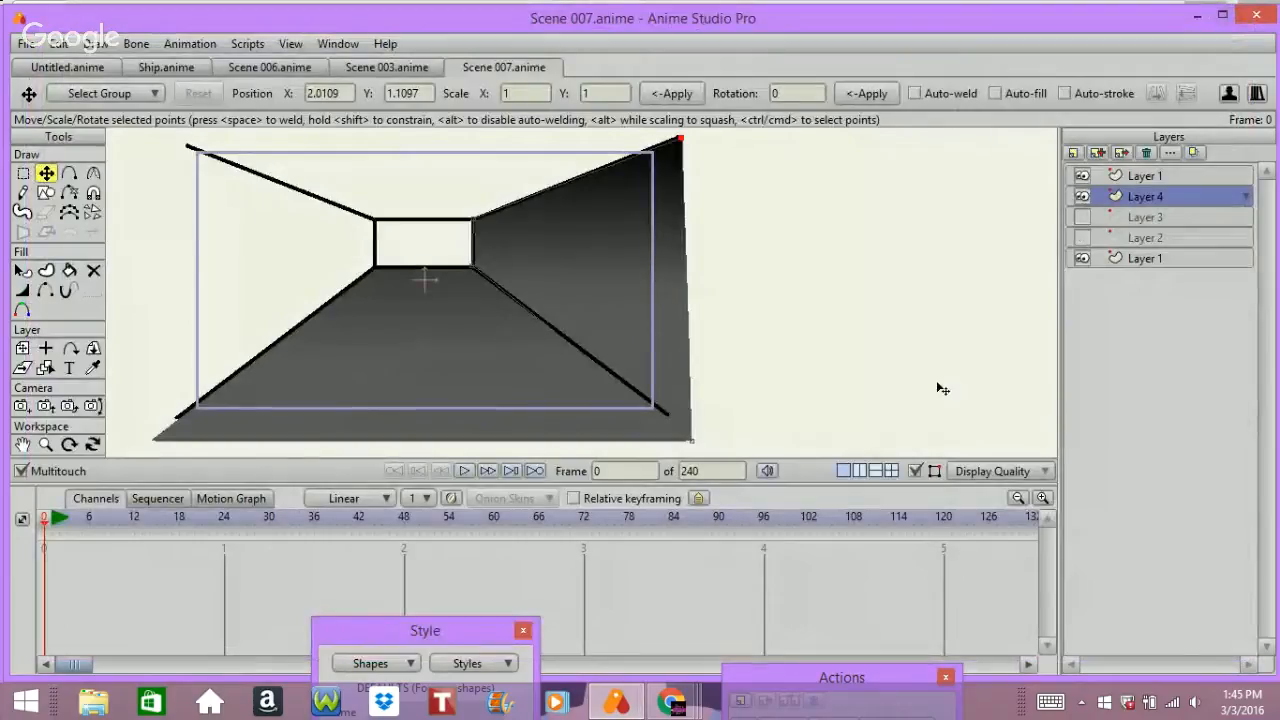
click(1082, 176)
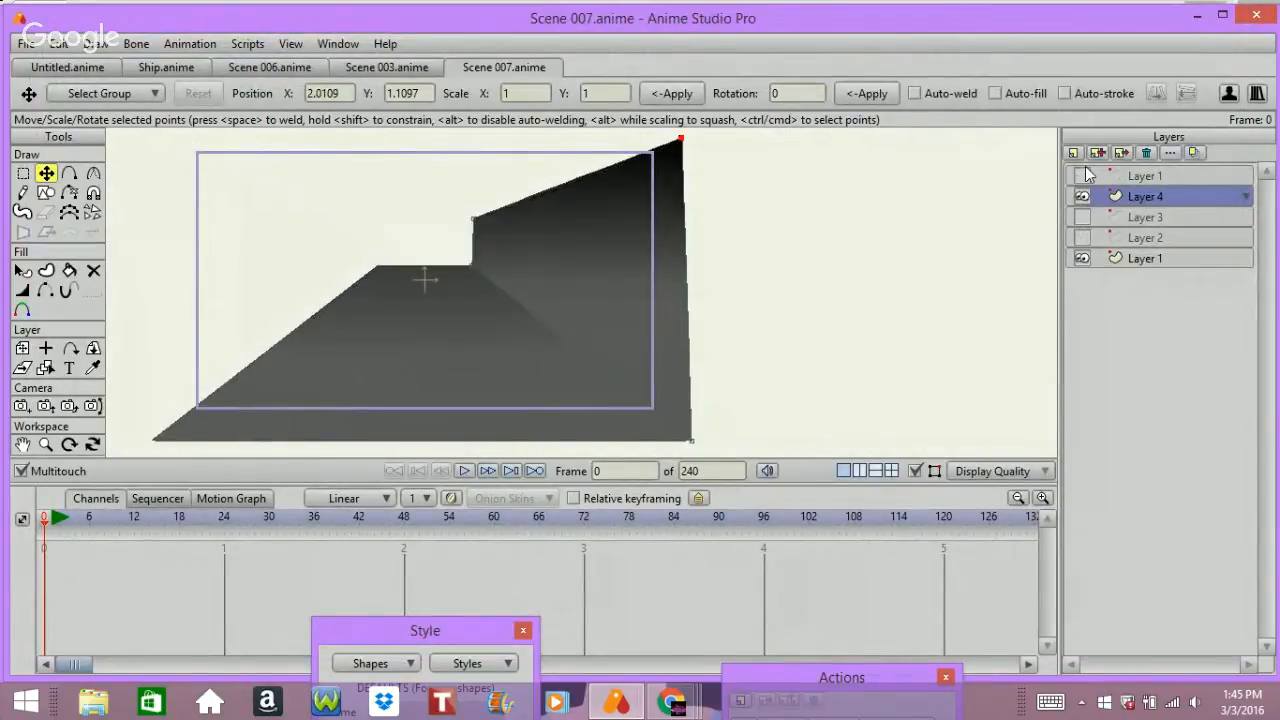
key(ctrl+r)
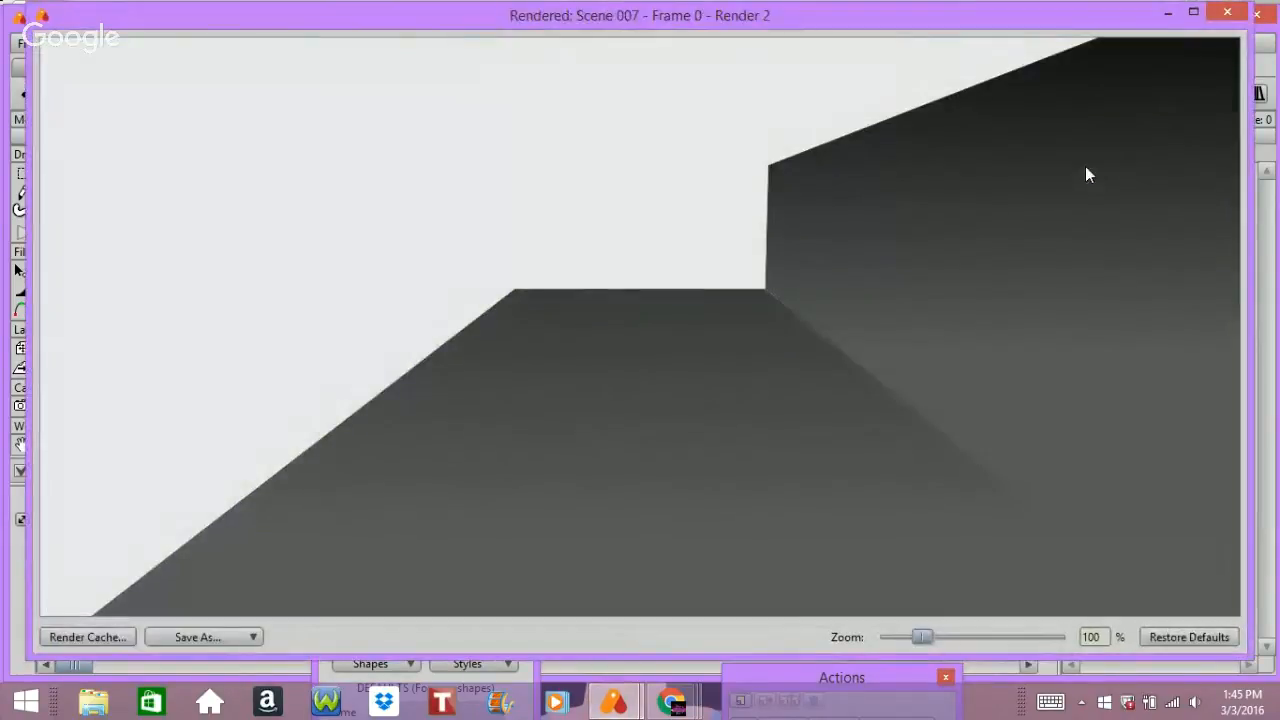
click(1227, 12)
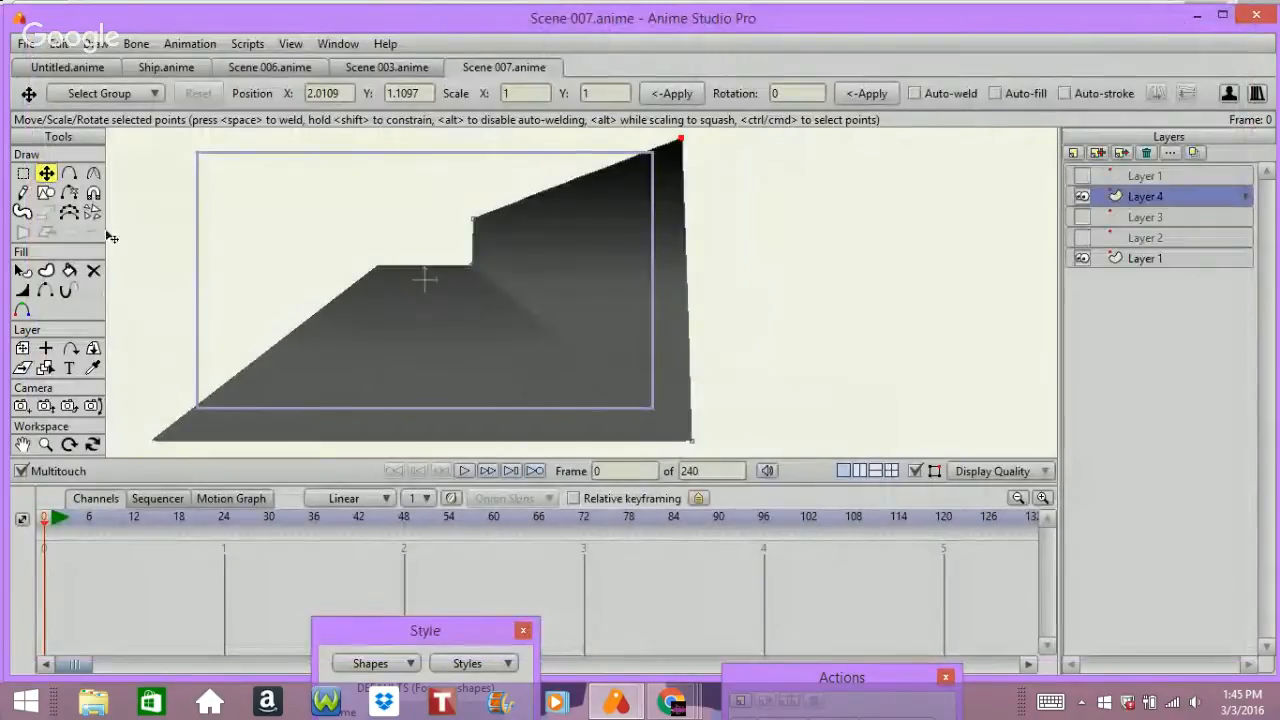
- Move the right wall's lower back corner to X 0.3782, Y 0.0990 and render the frame
click(474, 272)
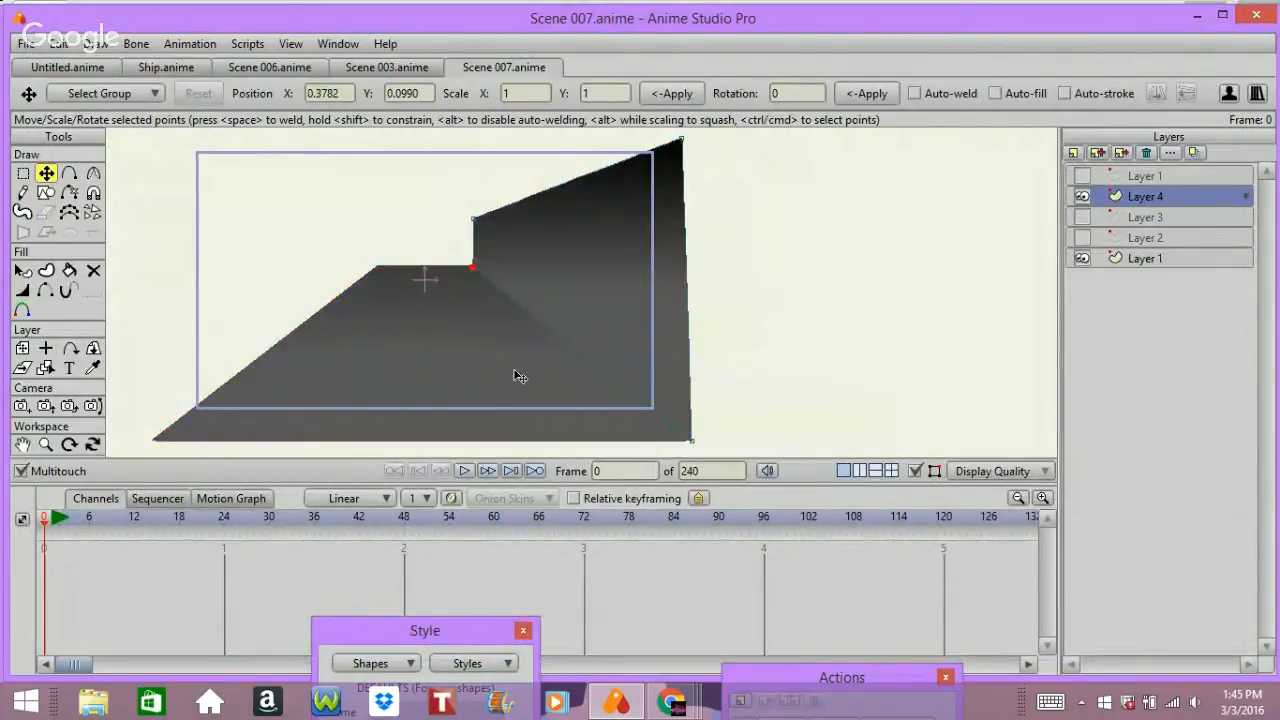
key(ctrl+r)
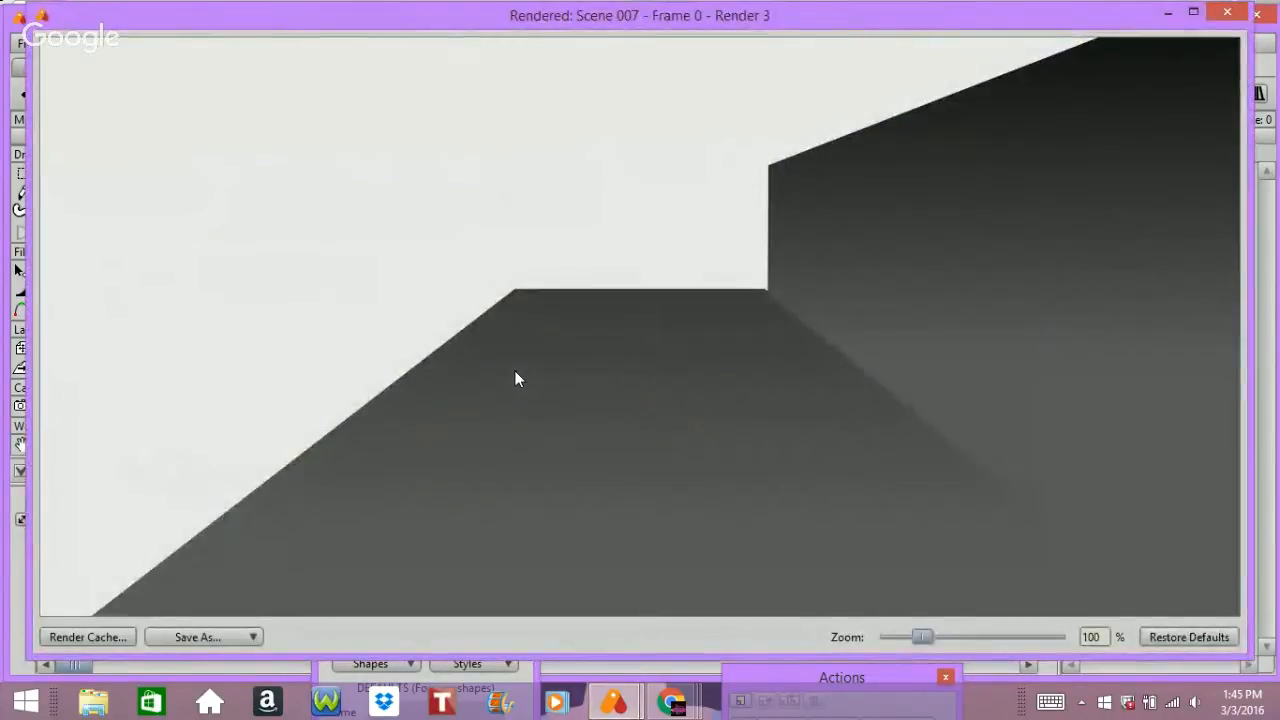
click(1227, 12)
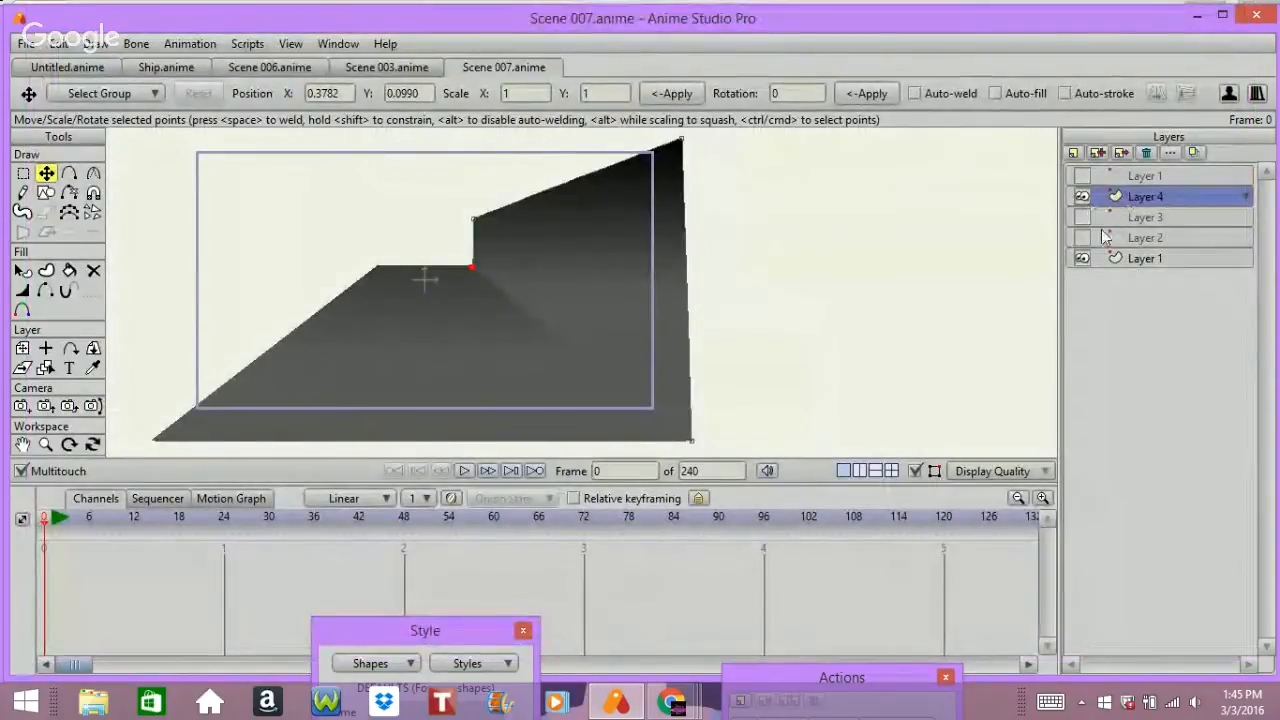
- Shift the right wall's gradient downward so it starts near the upper edge and ends lower on the wall, and render the frame
click(22, 271)
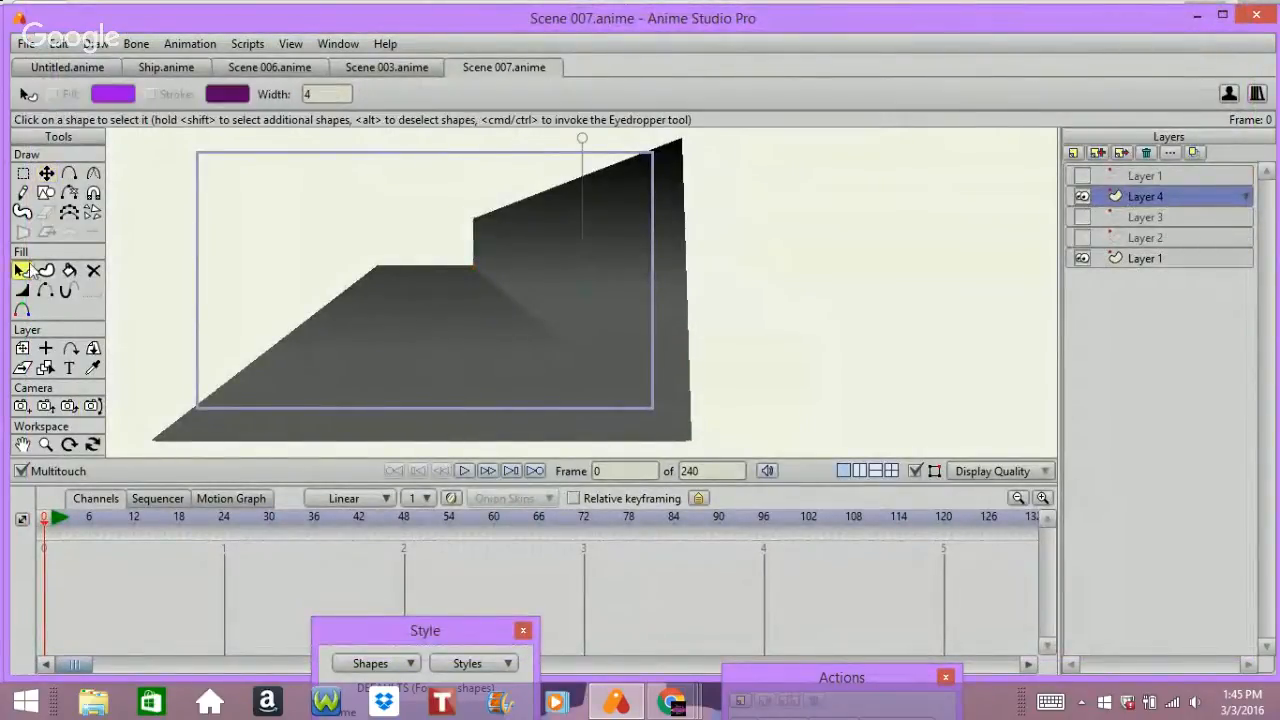
click(586, 289)
key(Return)
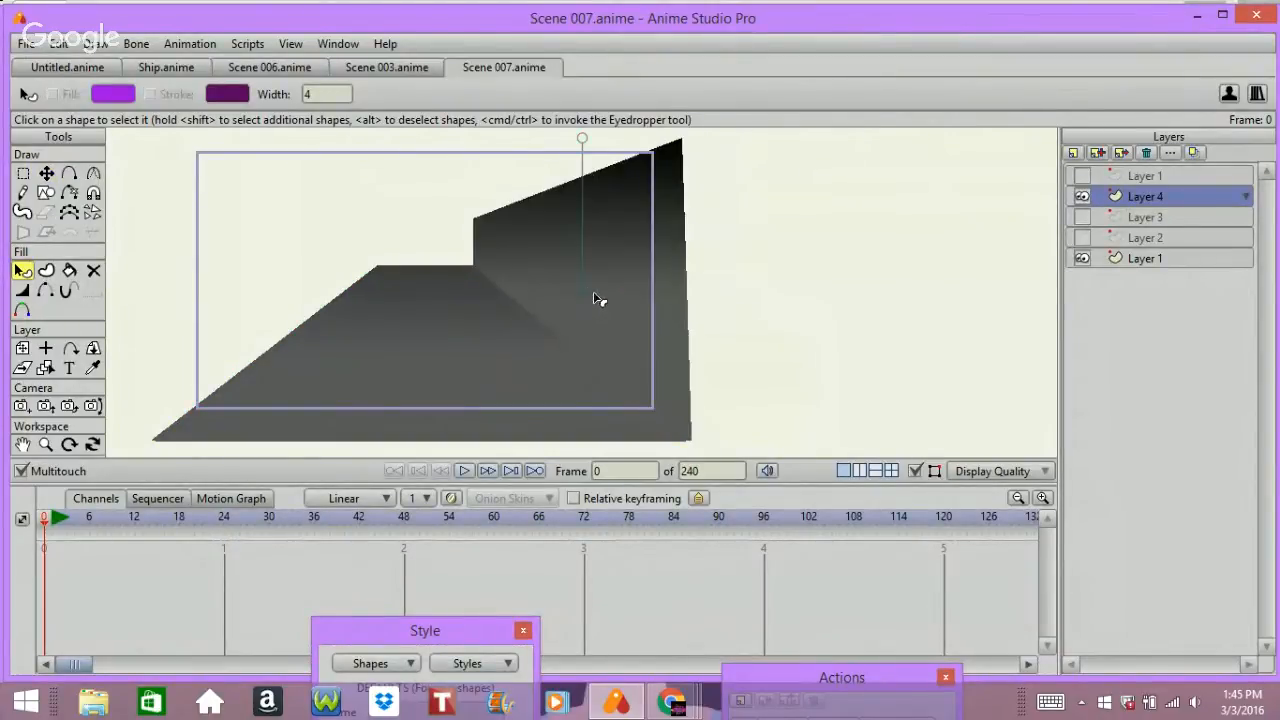
click(580, 292)
key(Return)
drag(582, 296, 583, 329)
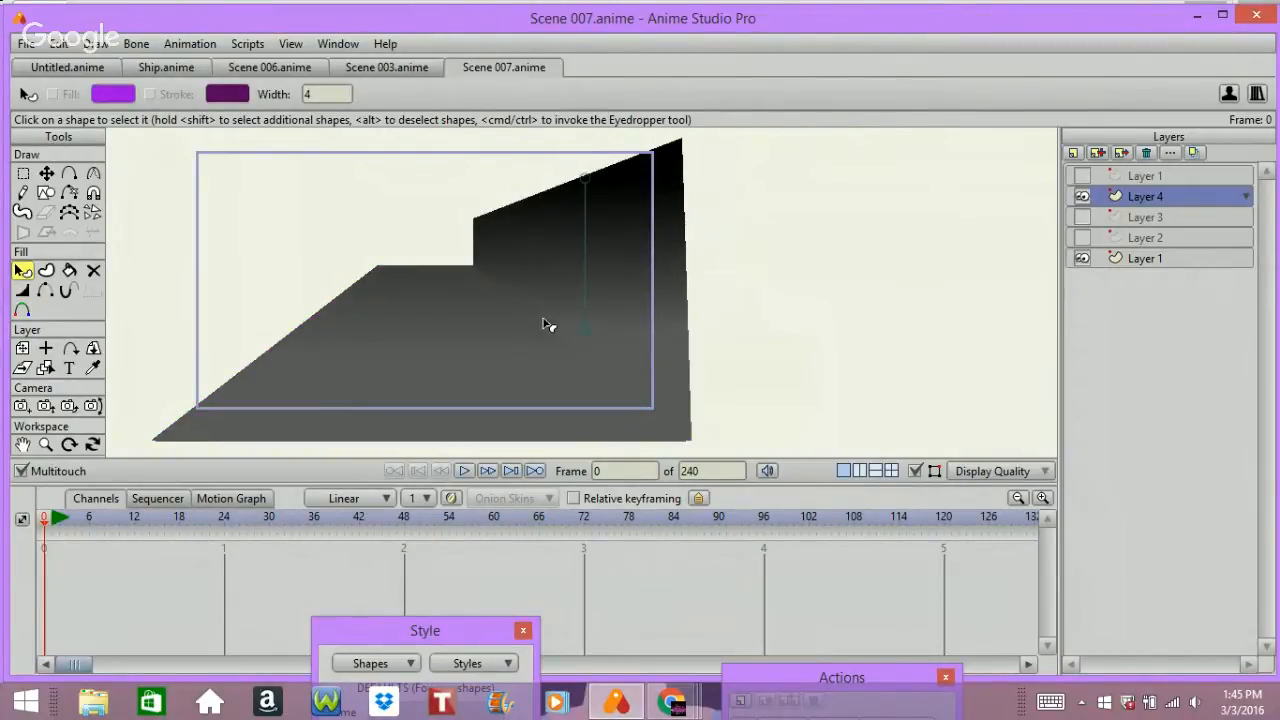
click(1145, 175)
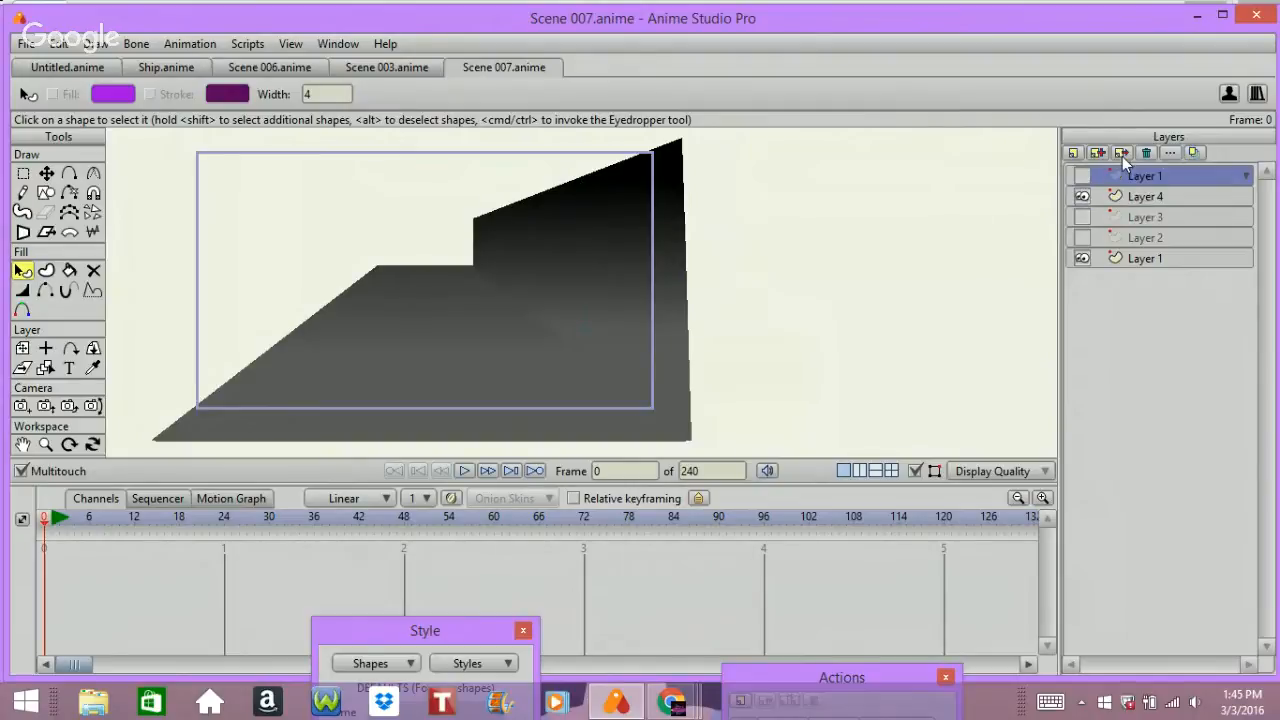
key(ctrl+r)
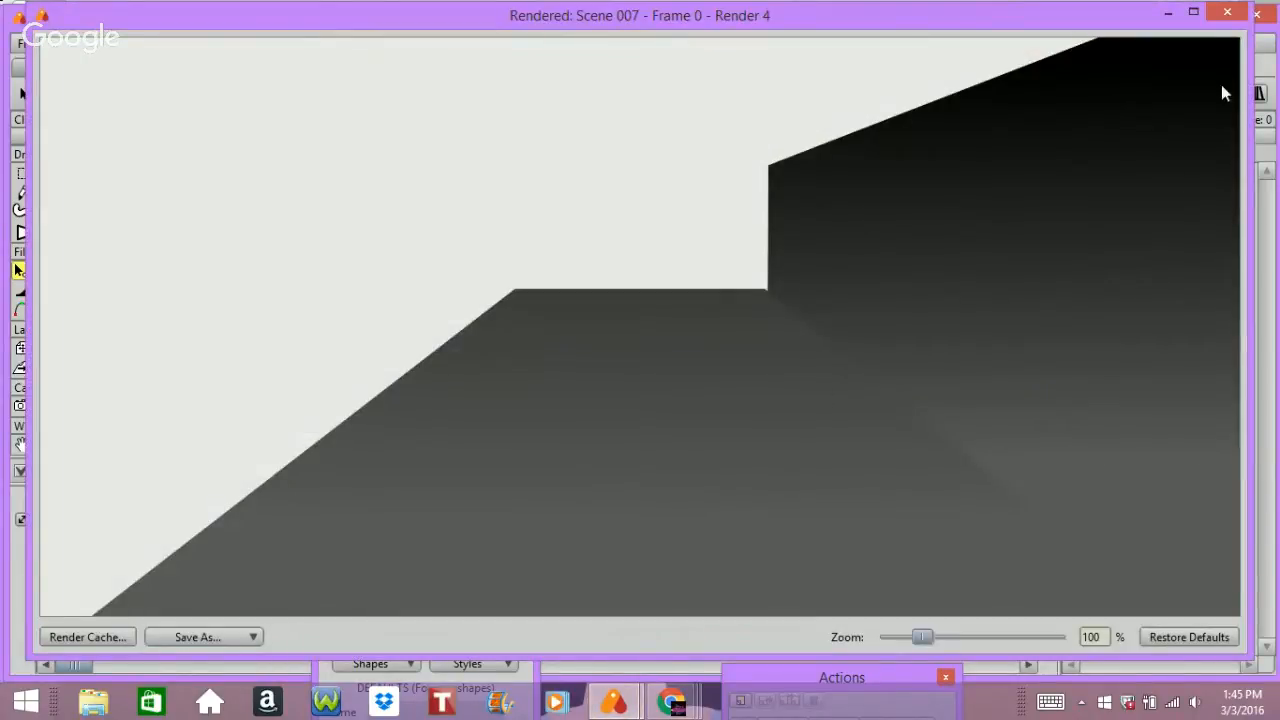
click(1226, 14)
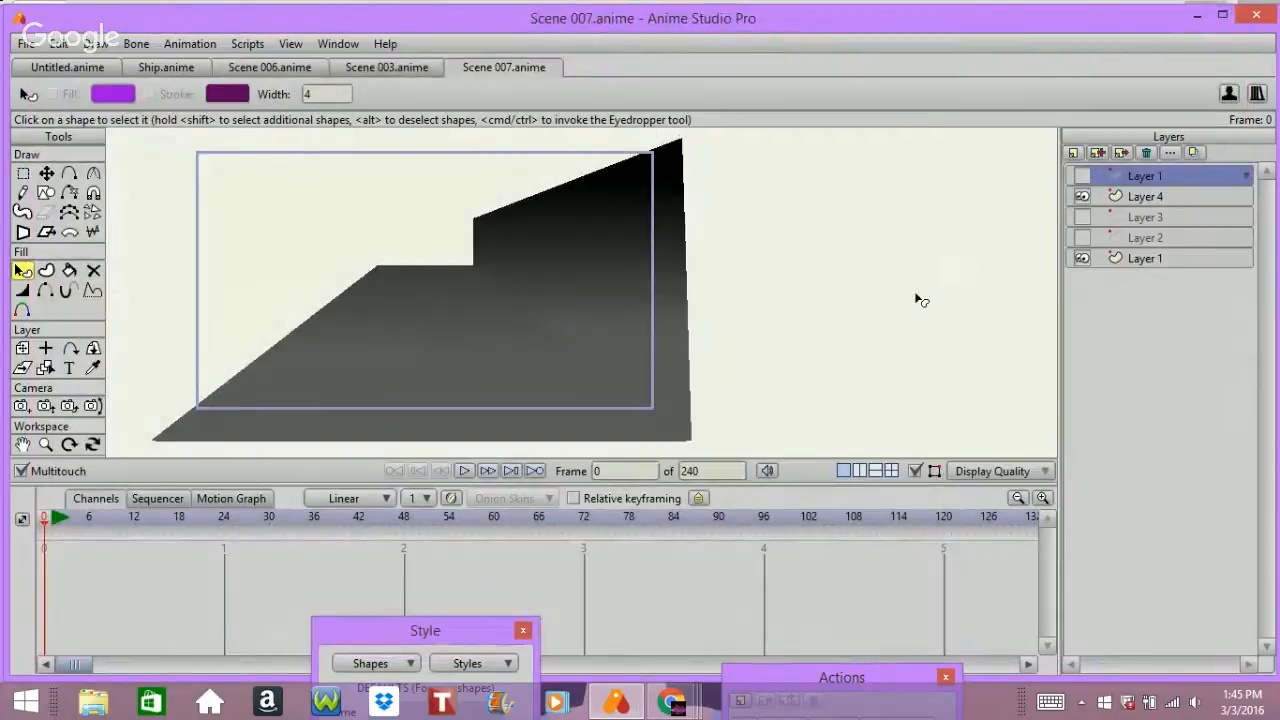
- Show the perspective guide and Layer 3 again
click(1081, 176)
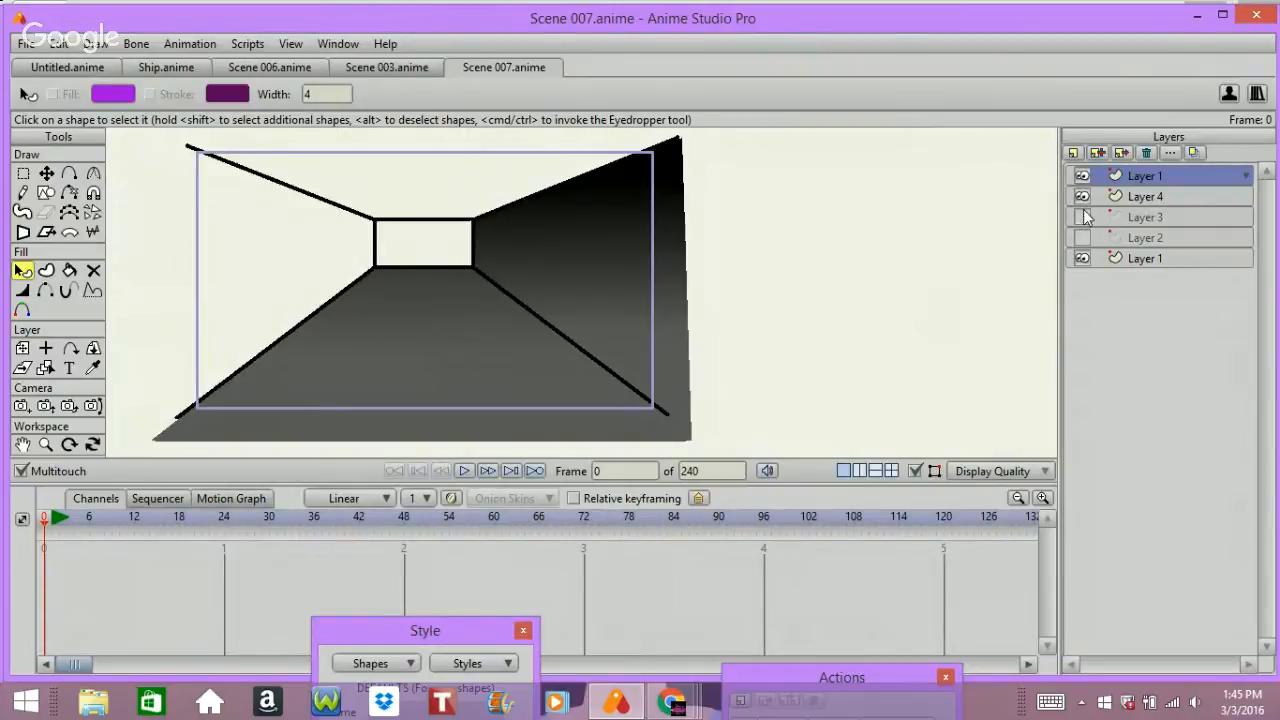
click(1083, 218)
- Switch to the Google Hangouts window to check the live broadcast's group chat, and minimize it again
mouse_move(645, 680)
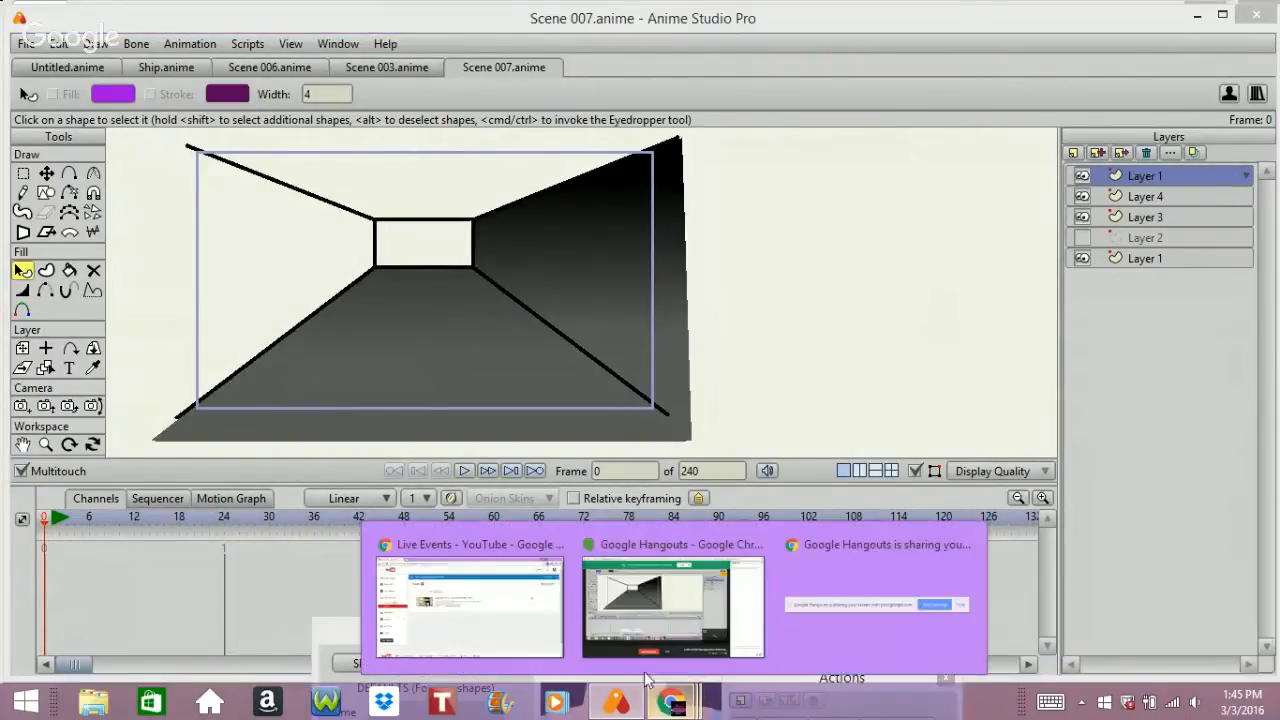
click(651, 630)
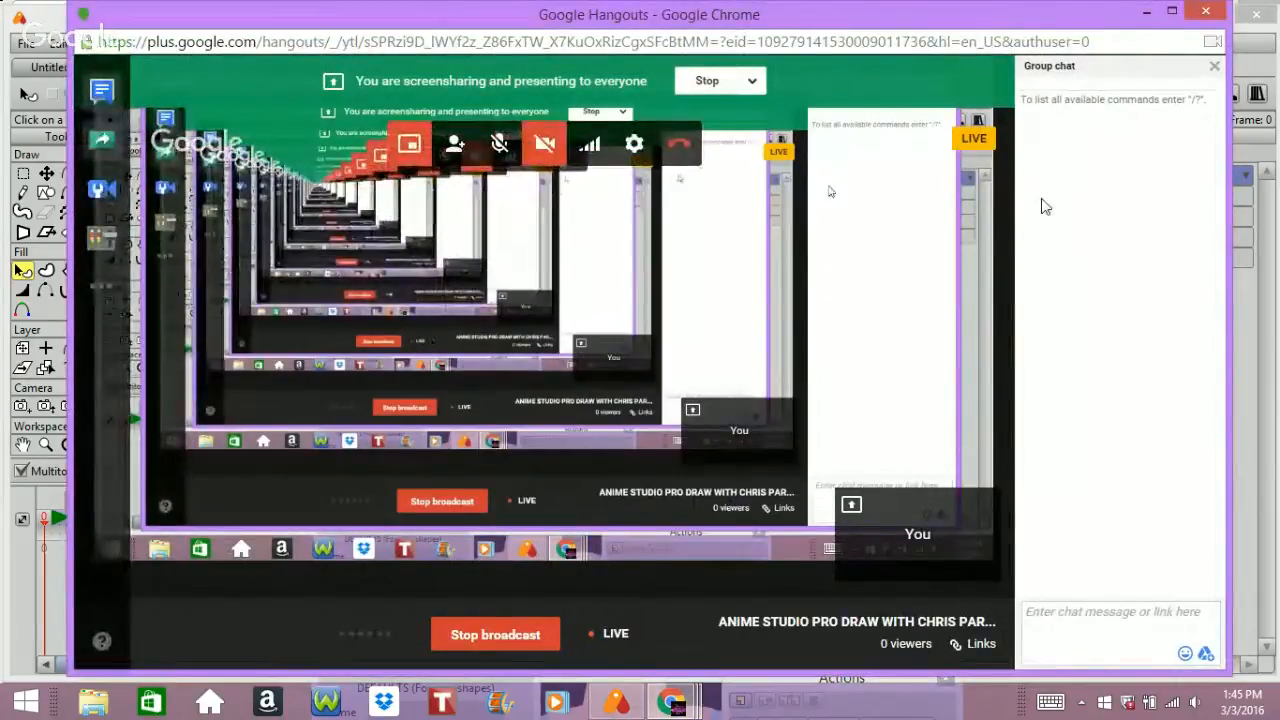
click(1142, 10)
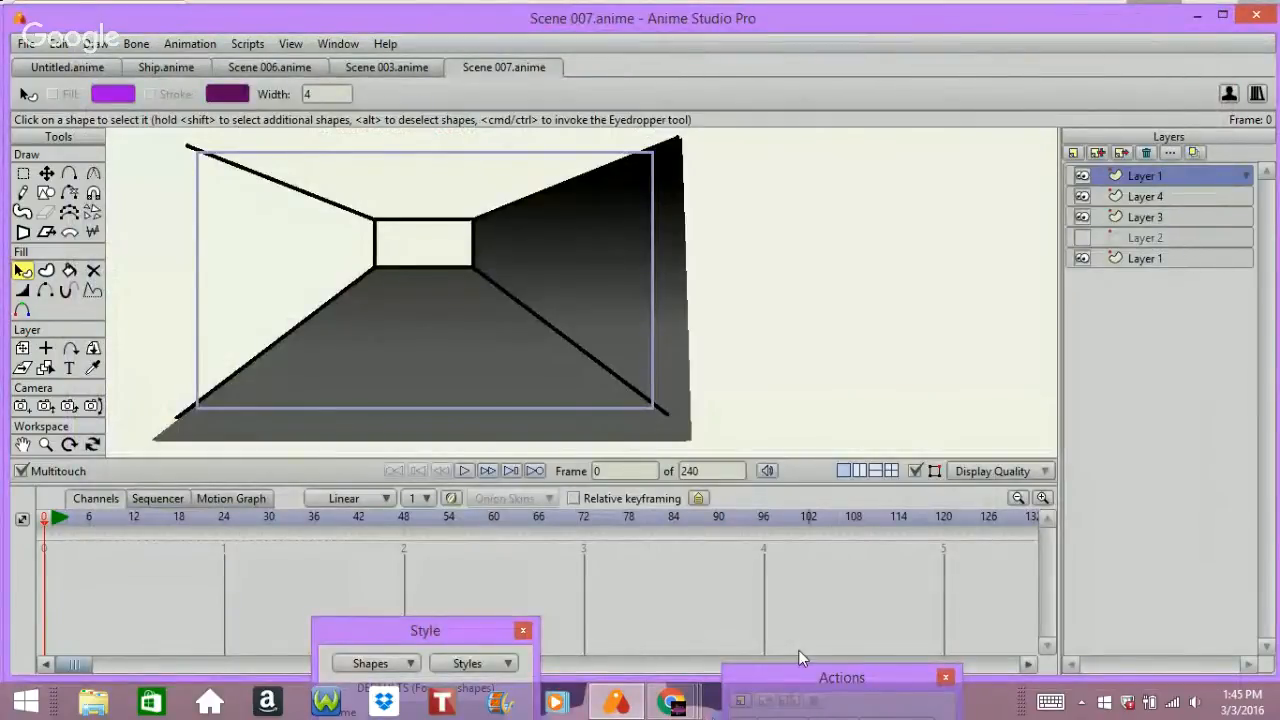
- Reshape the floor copy in Layer 3 into the left wall, with back corners at X -0.40, Y 0.47 and X -0.38, Y 0.11, and render it
click(1107, 215)
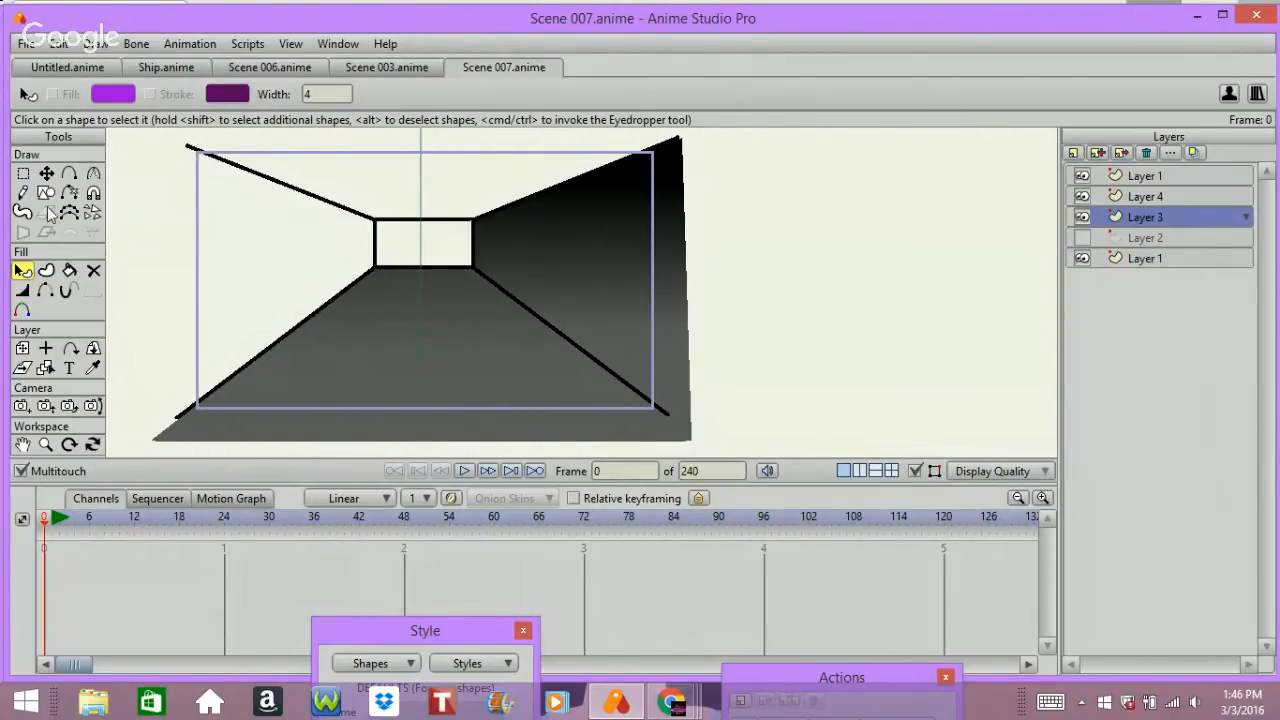
click(46, 173)
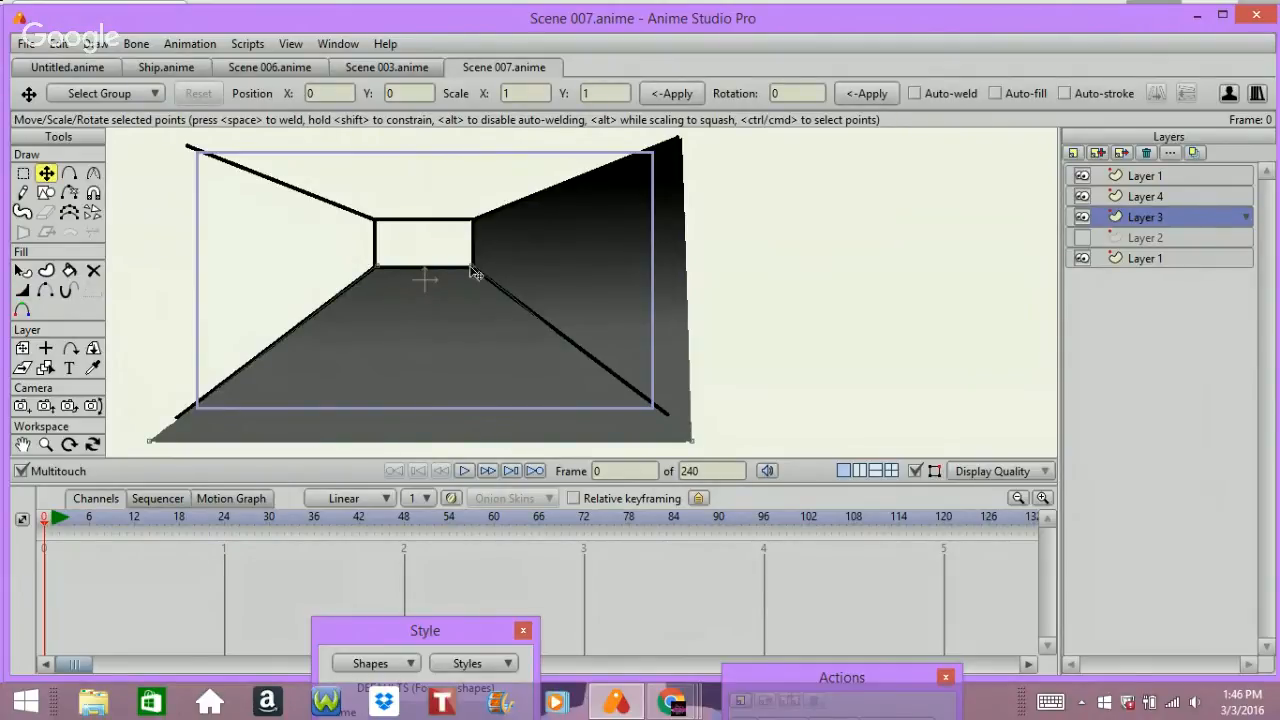
drag(476, 270, 370, 219)
drag(692, 441, 174, 148)
click(373, 222)
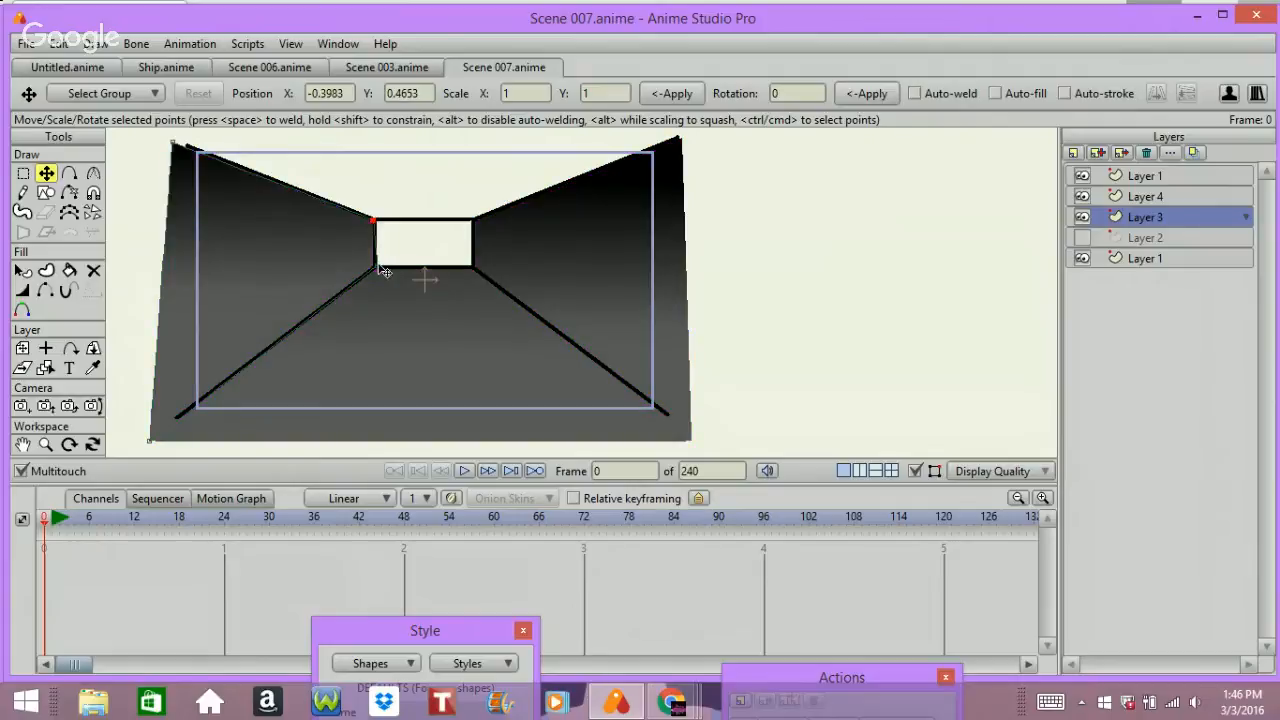
click(377, 267)
key(ctrl+r)
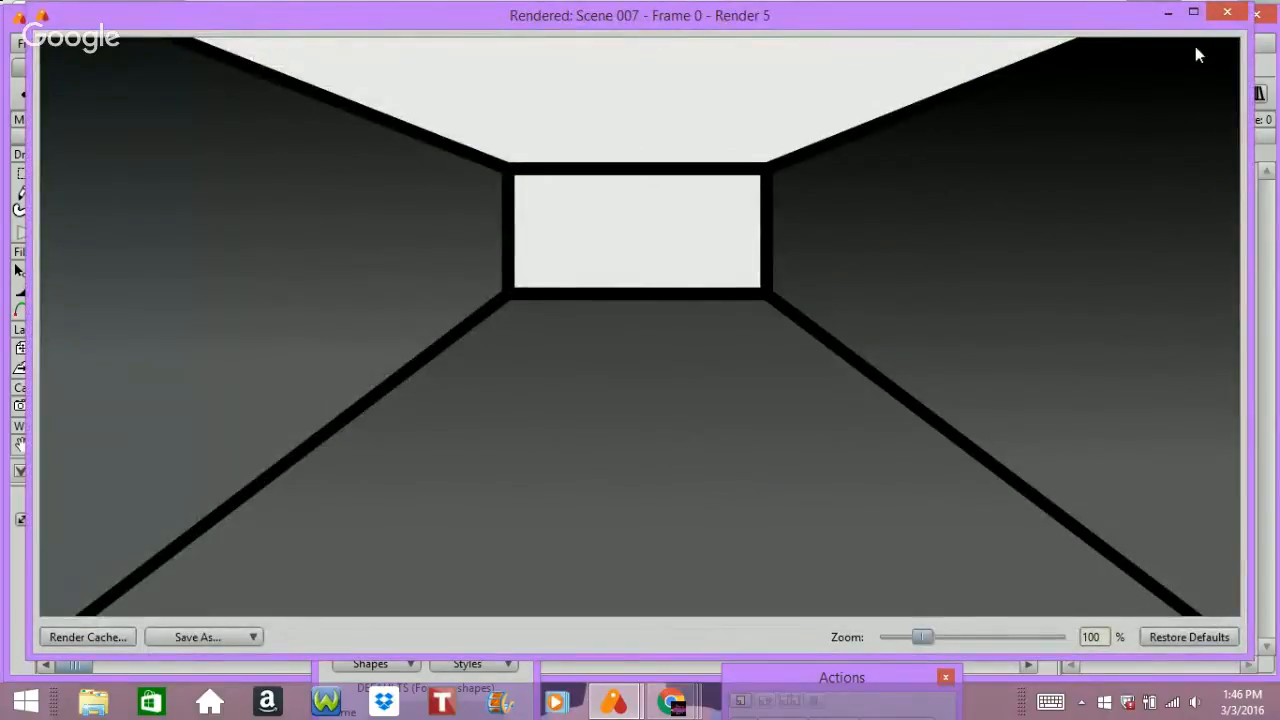
click(1231, 13)
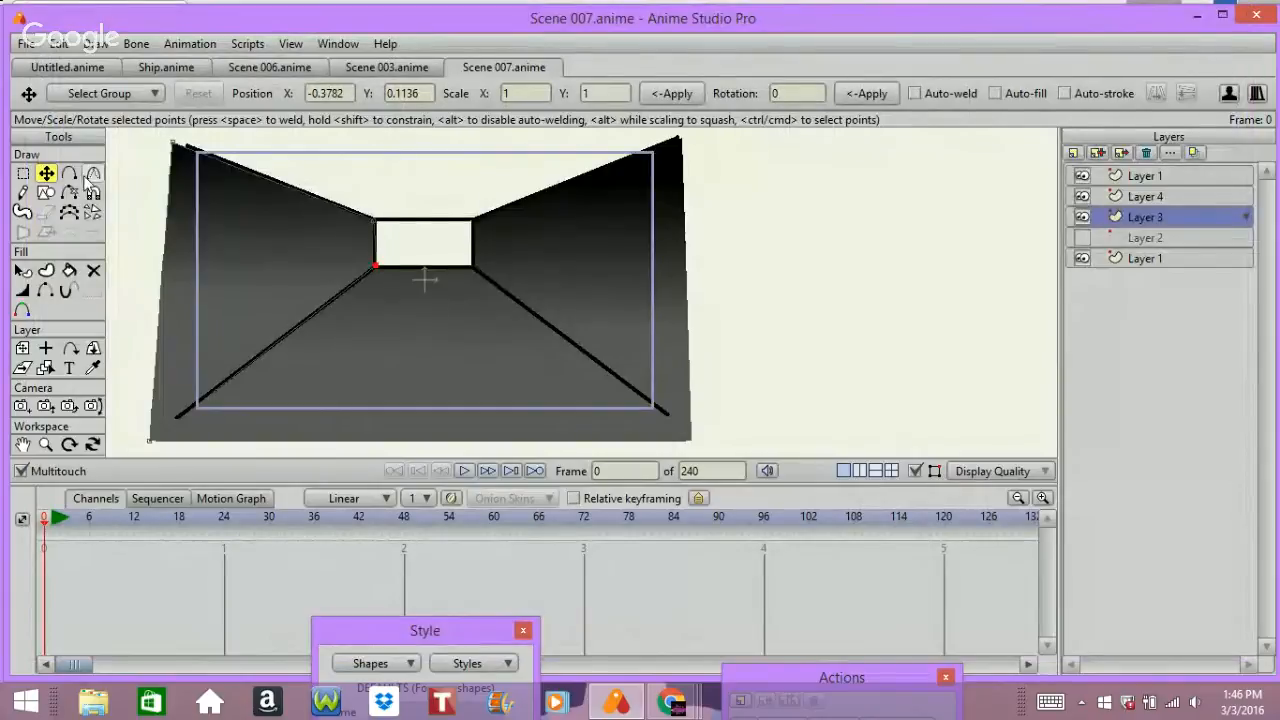
- Move the left wall's outer upper corner to X -1.9657, Y 1.1111 so its upper edge follows the guide line
click(23, 173)
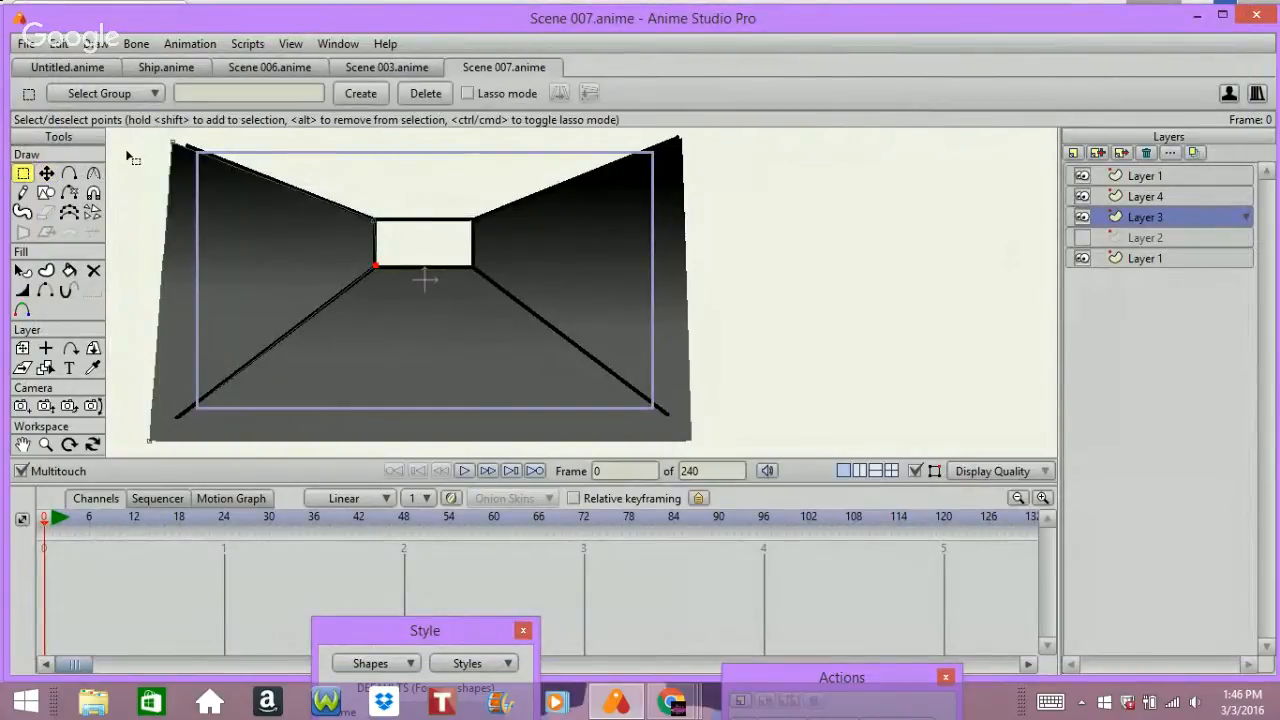
click(171, 148)
click(172, 147)
click(172, 146)
click(68, 176)
click(47, 174)
drag(175, 147, 172, 138)
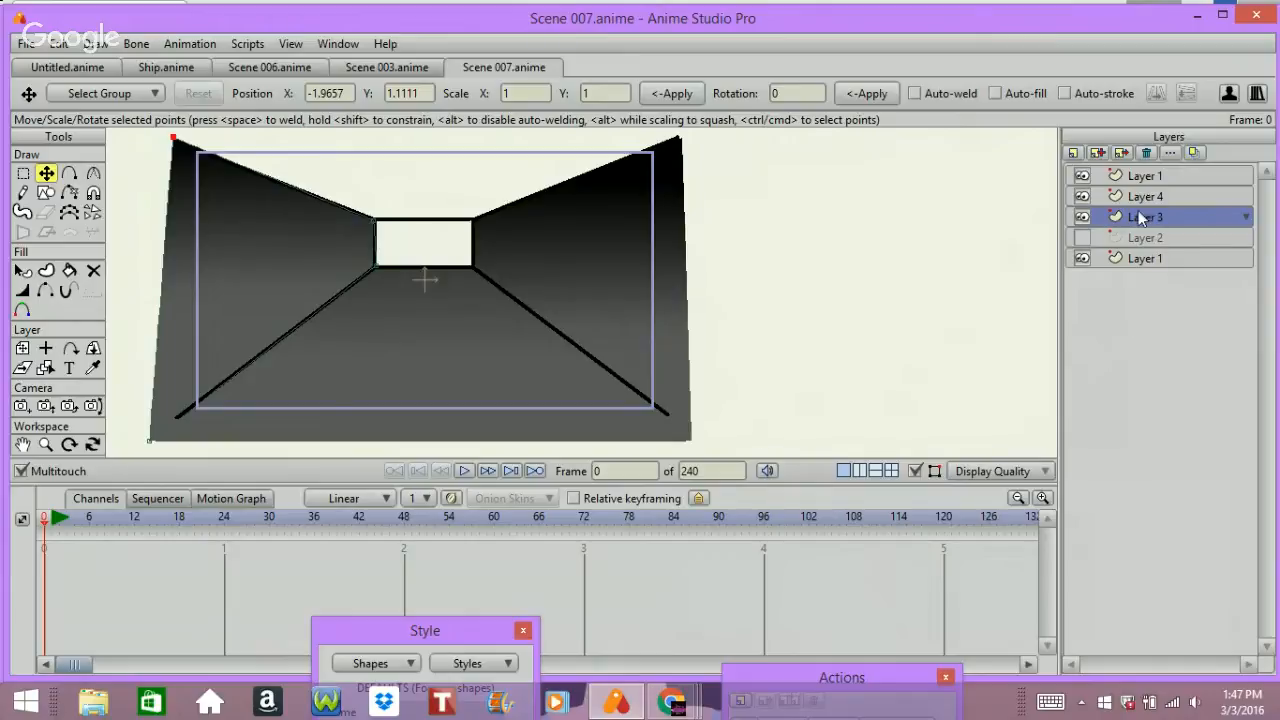
- Show Layer 2, turn it into the ceiling with outer corners at X 2.0123, Y 1.1111 and X -1.9454, Y 1.1111, and hide the guide
click(1082, 237)
click(1100, 240)
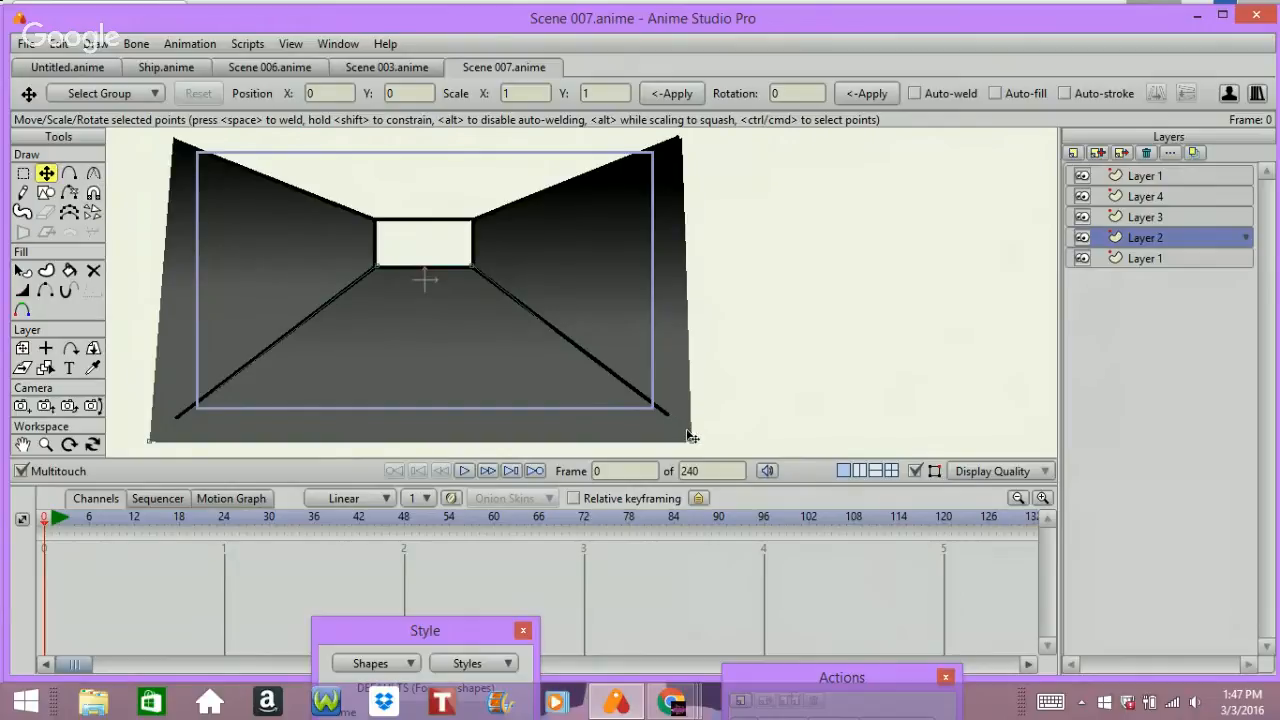
drag(688, 440, 680, 136)
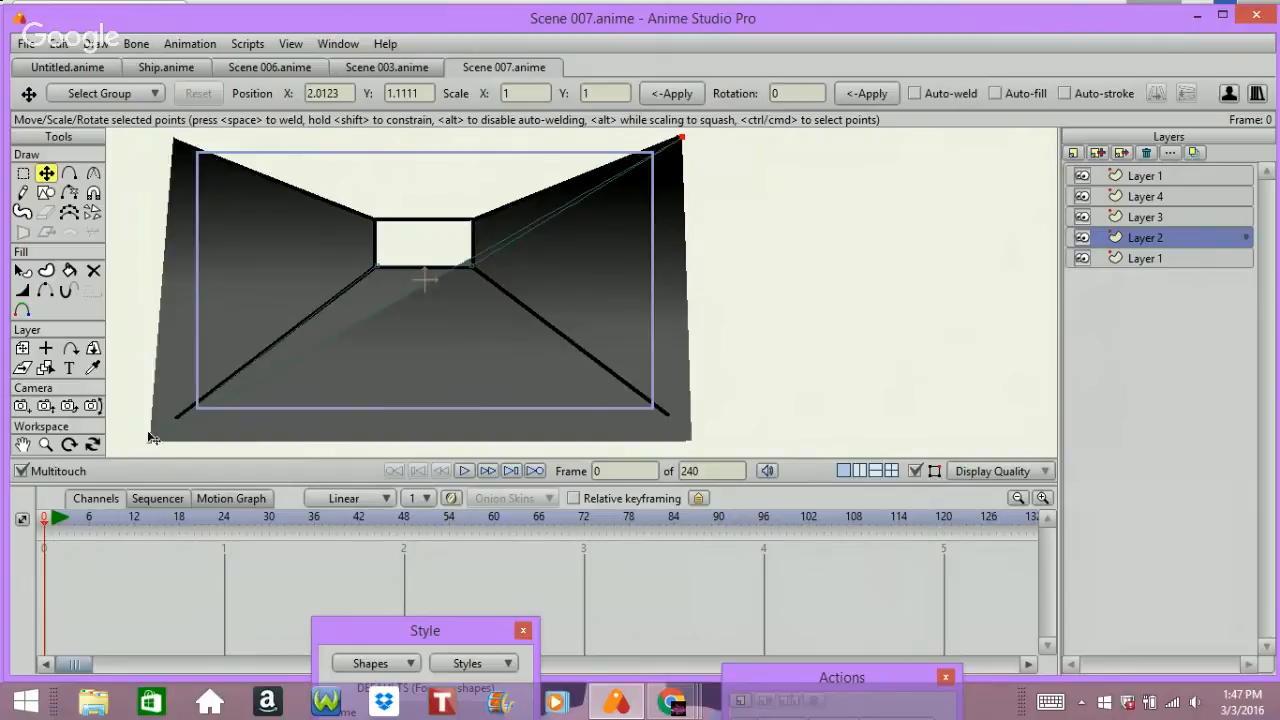
drag(146, 450, 174, 139)
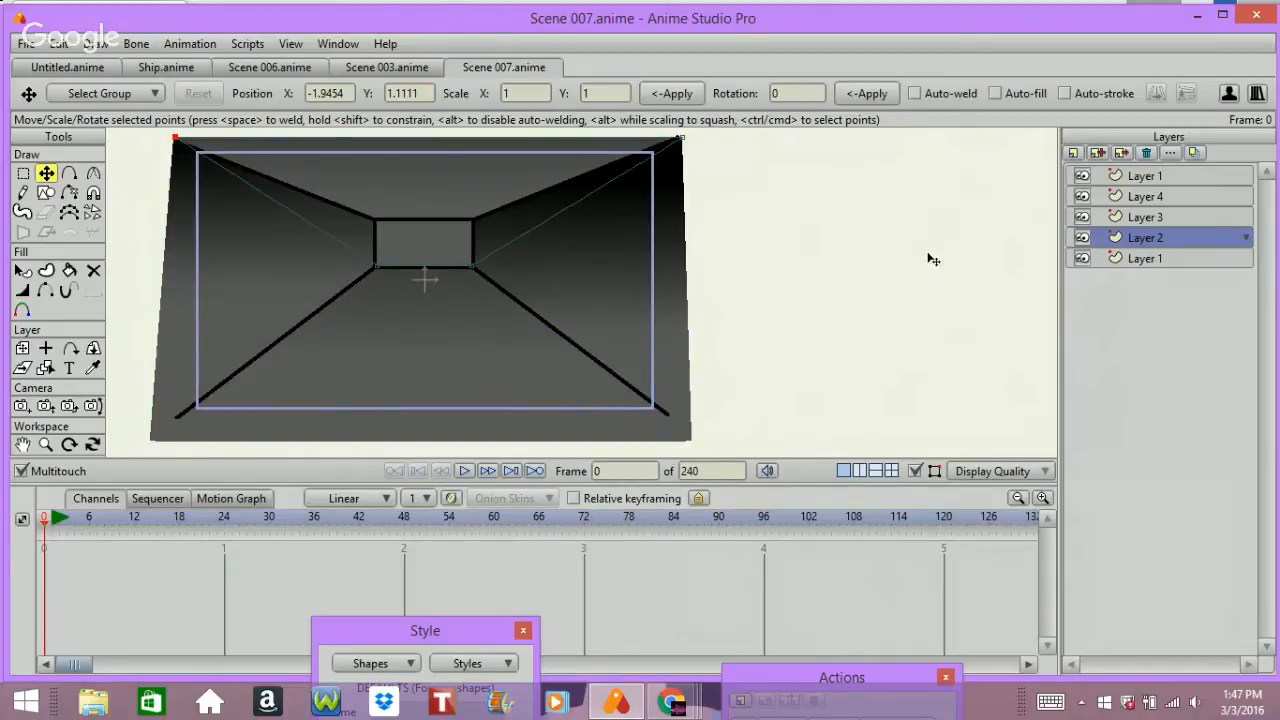
click(1082, 176)
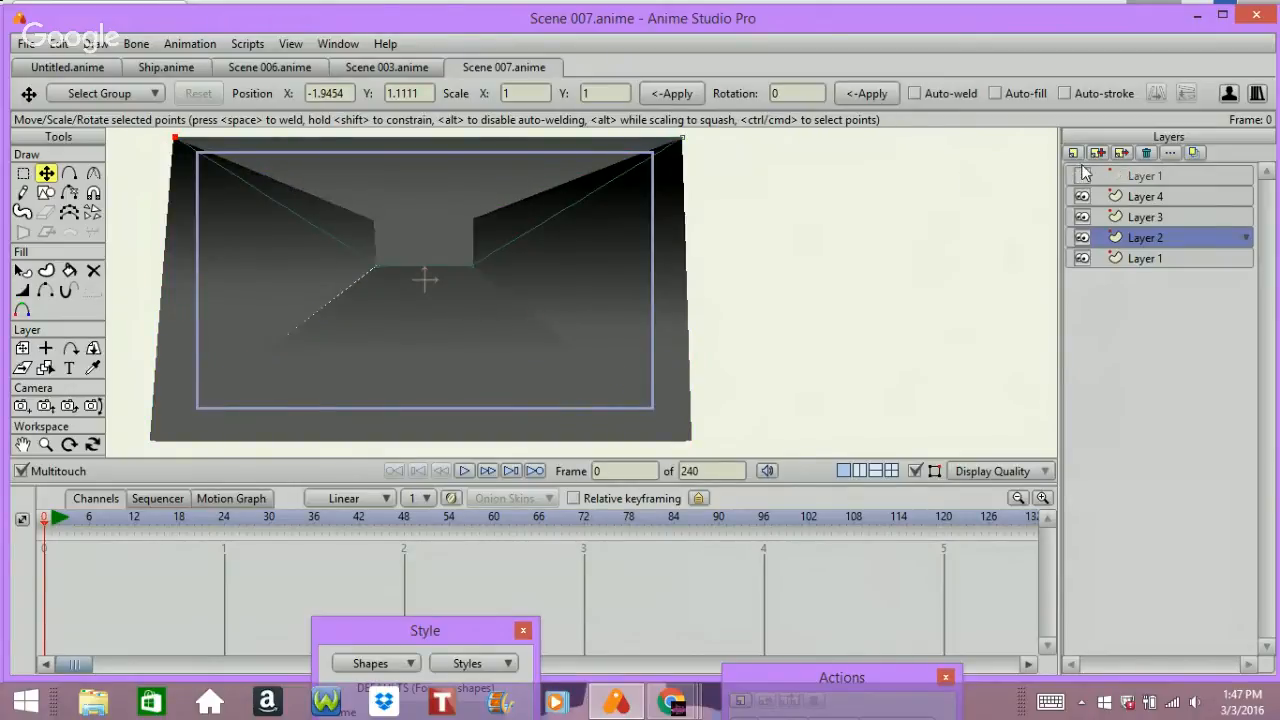
- Set the base fill colour of the left wall shape in Layer 3 to blue 2E0AE6 and deselect it
click(1118, 216)
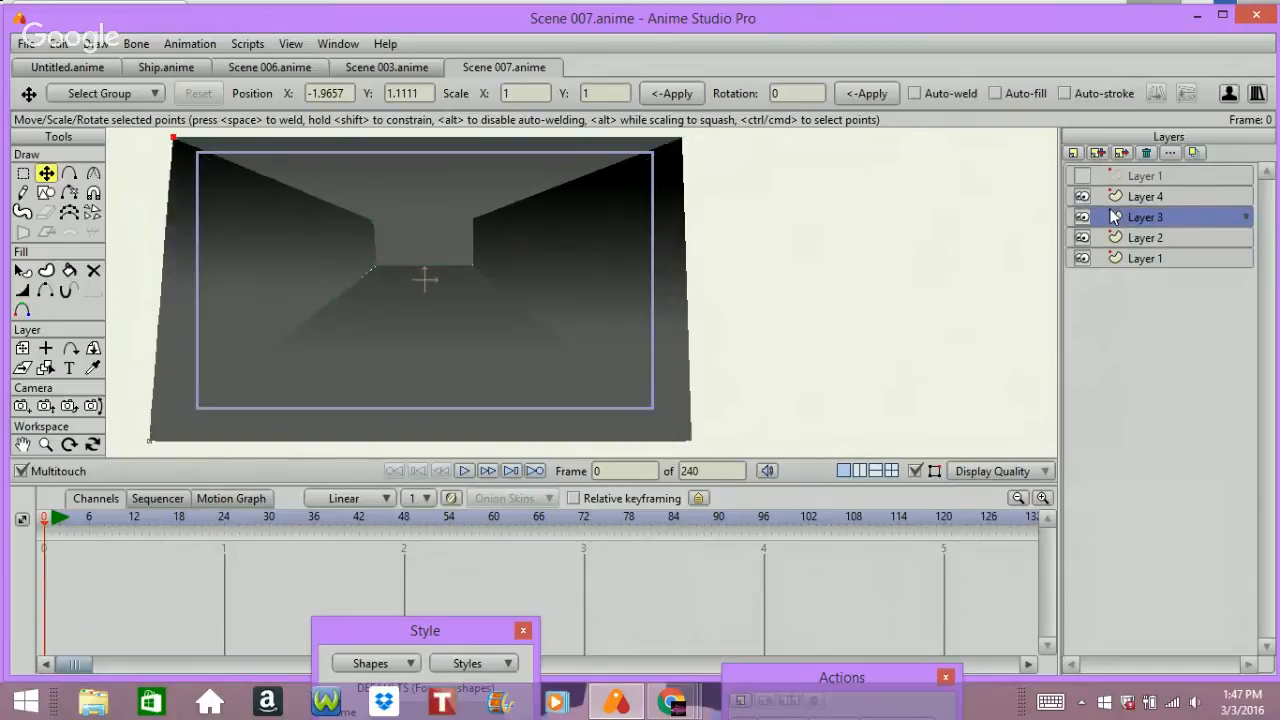
click(377, 268)
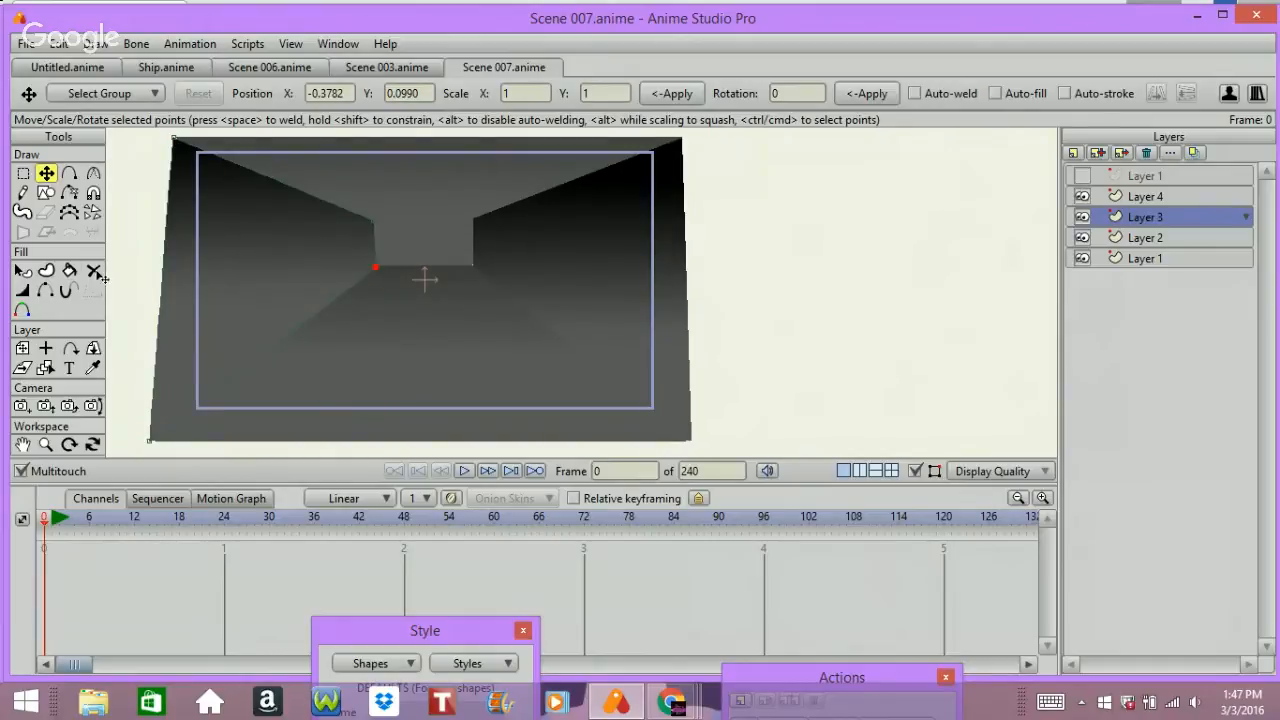
click(22, 271)
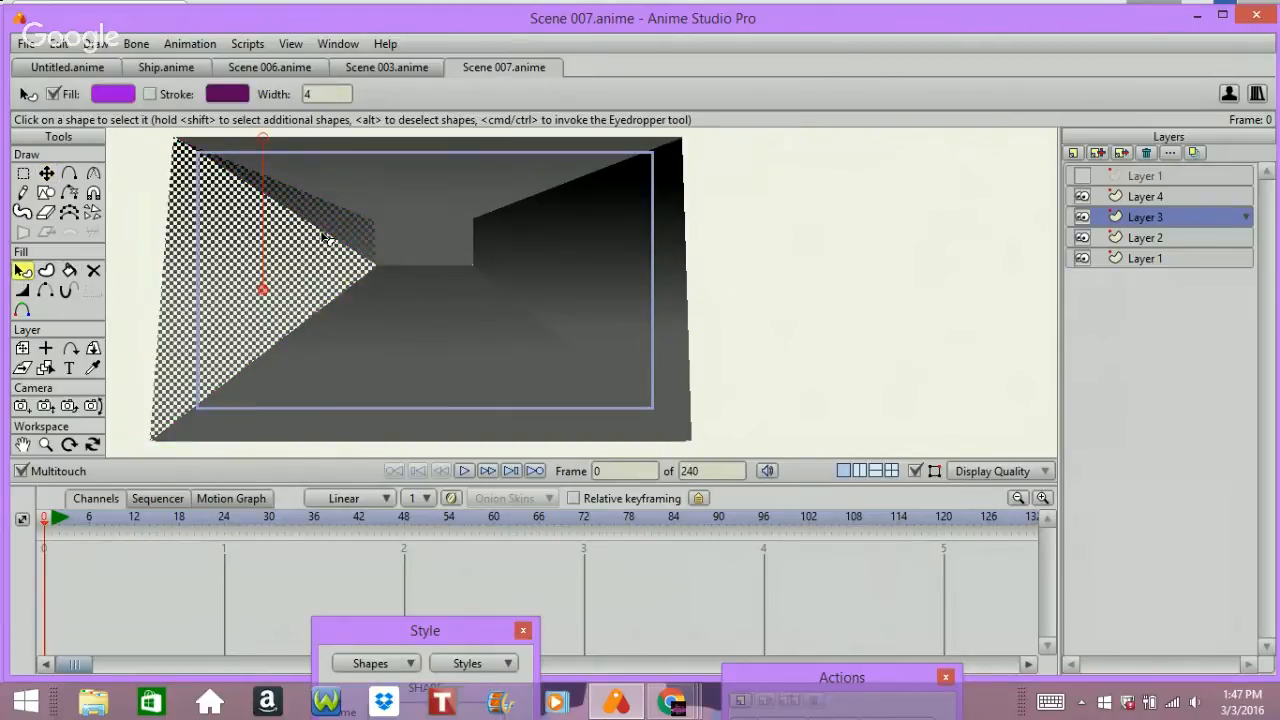
click(335, 233)
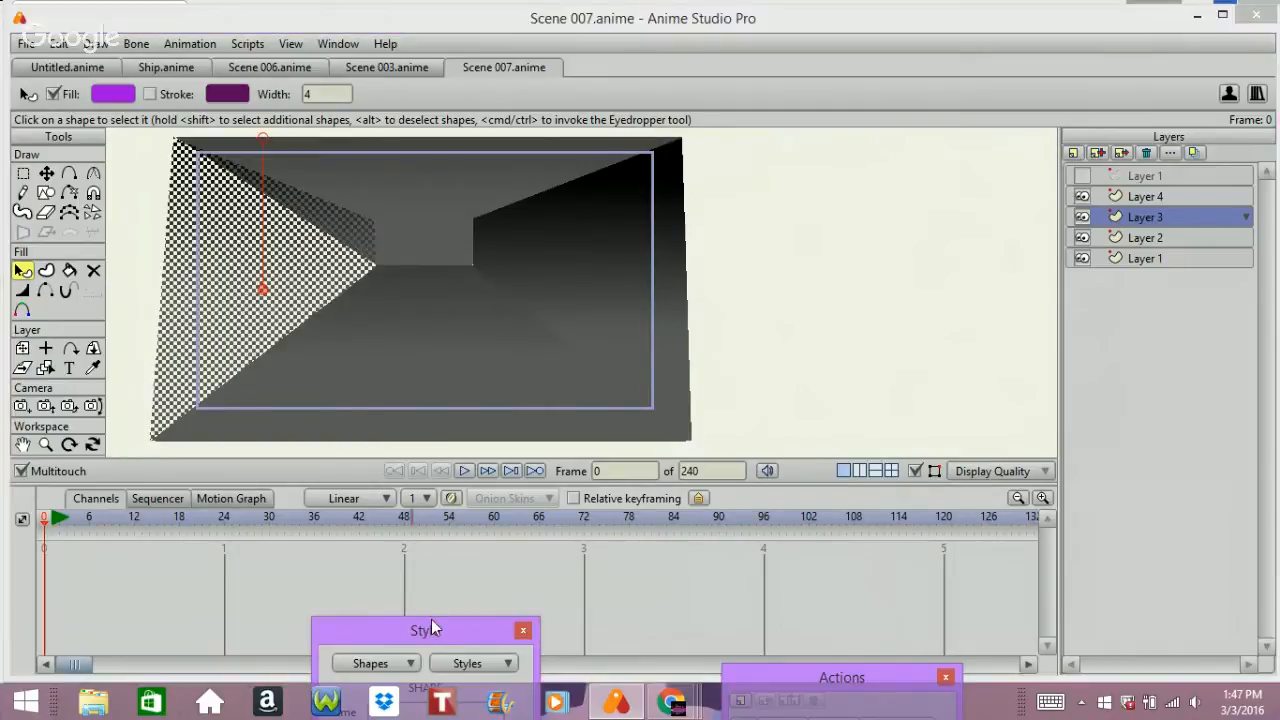
drag(429, 628, 732, 85)
click(714, 196)
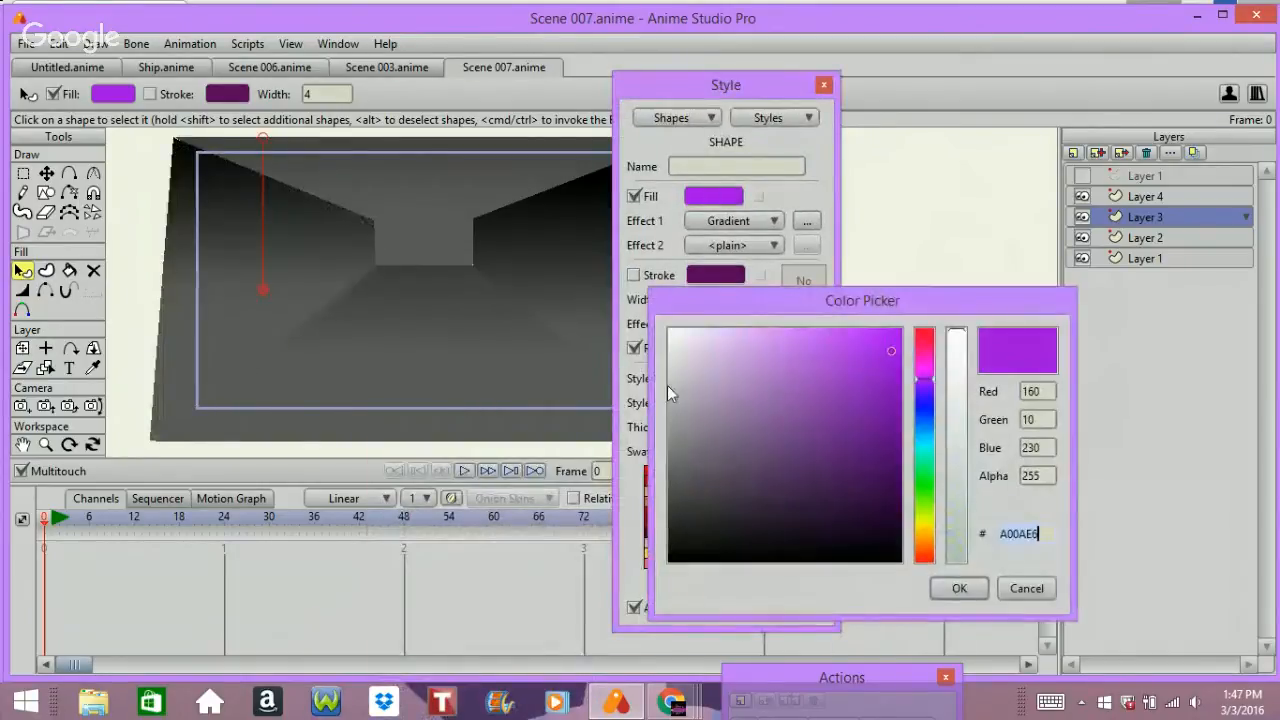
click(922, 399)
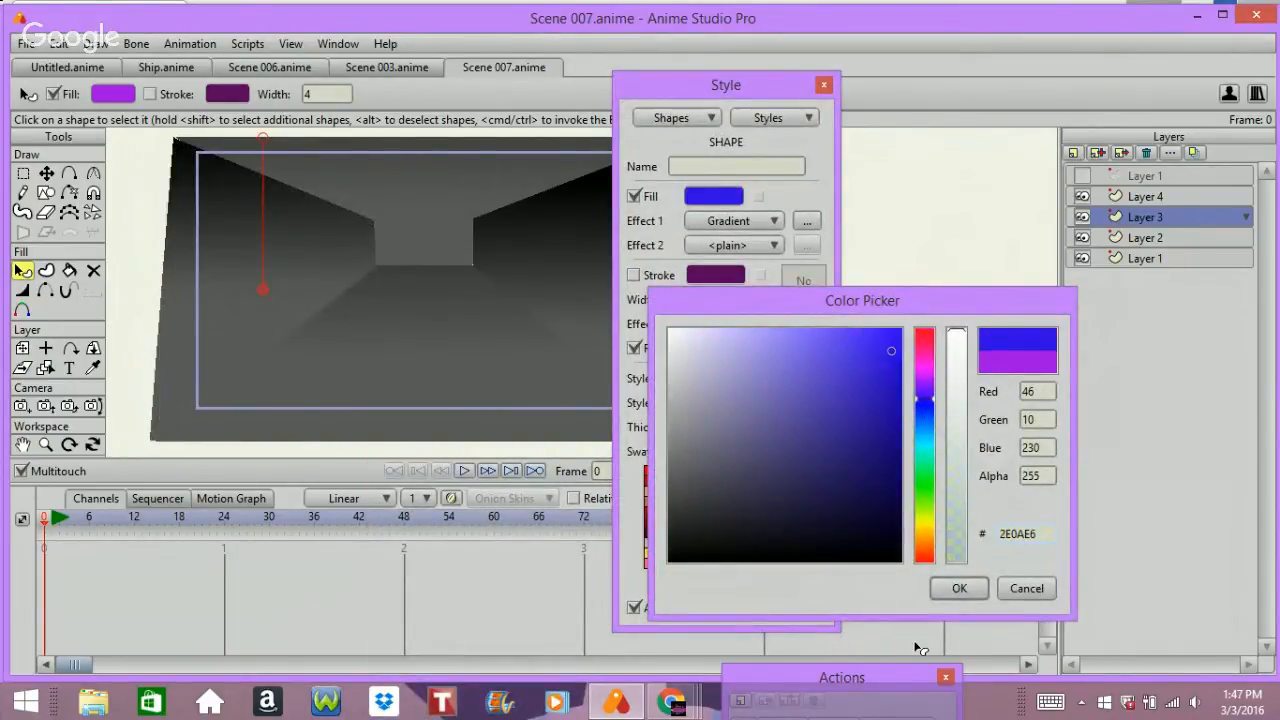
click(957, 590)
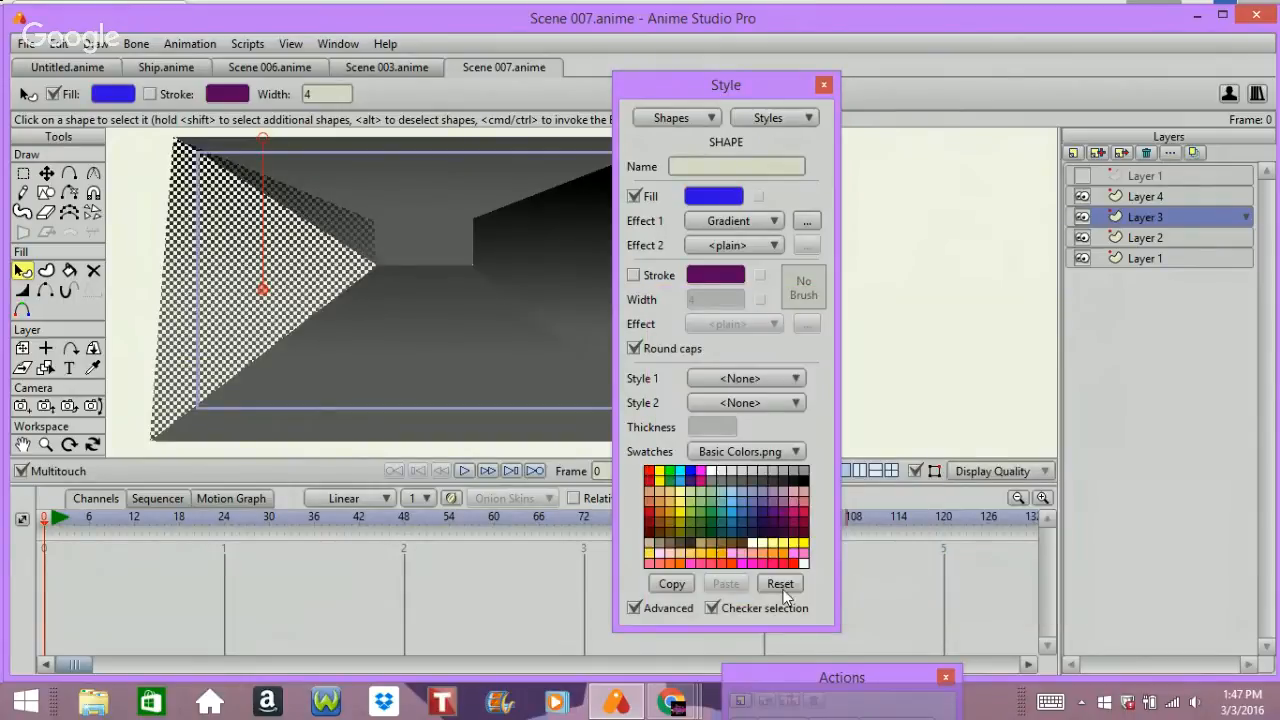
click(822, 85)
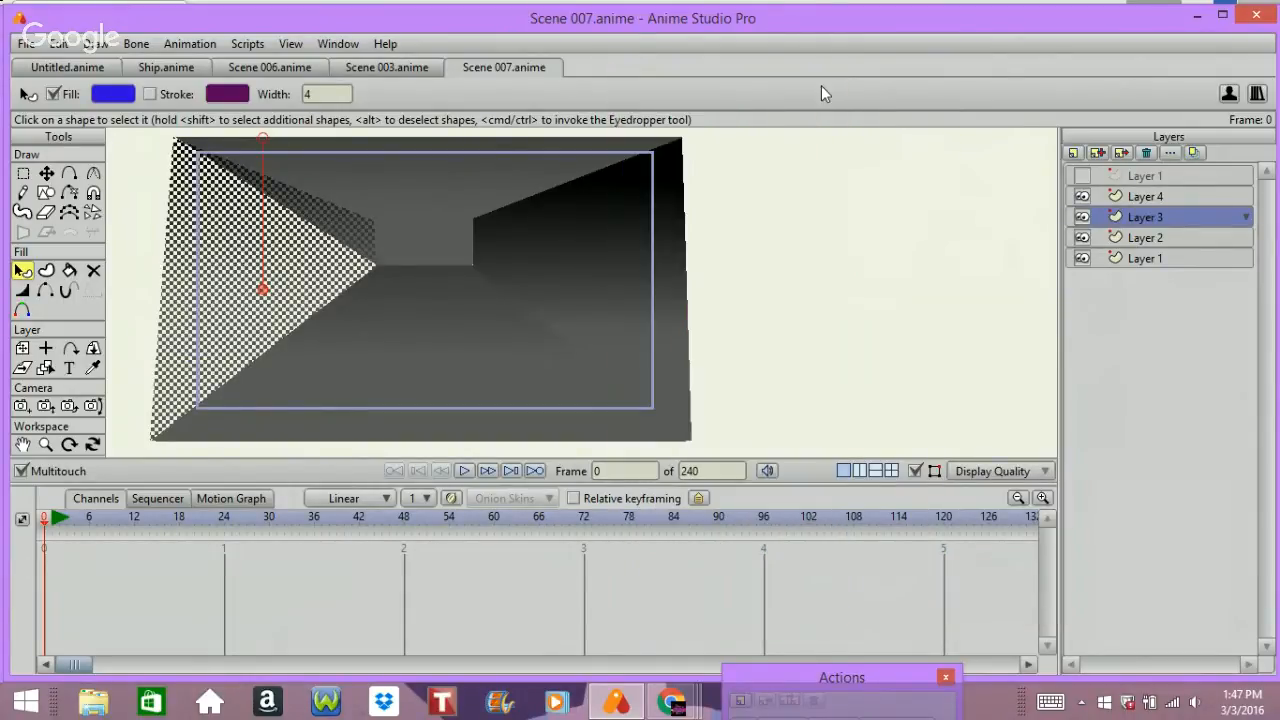
click(623, 376)
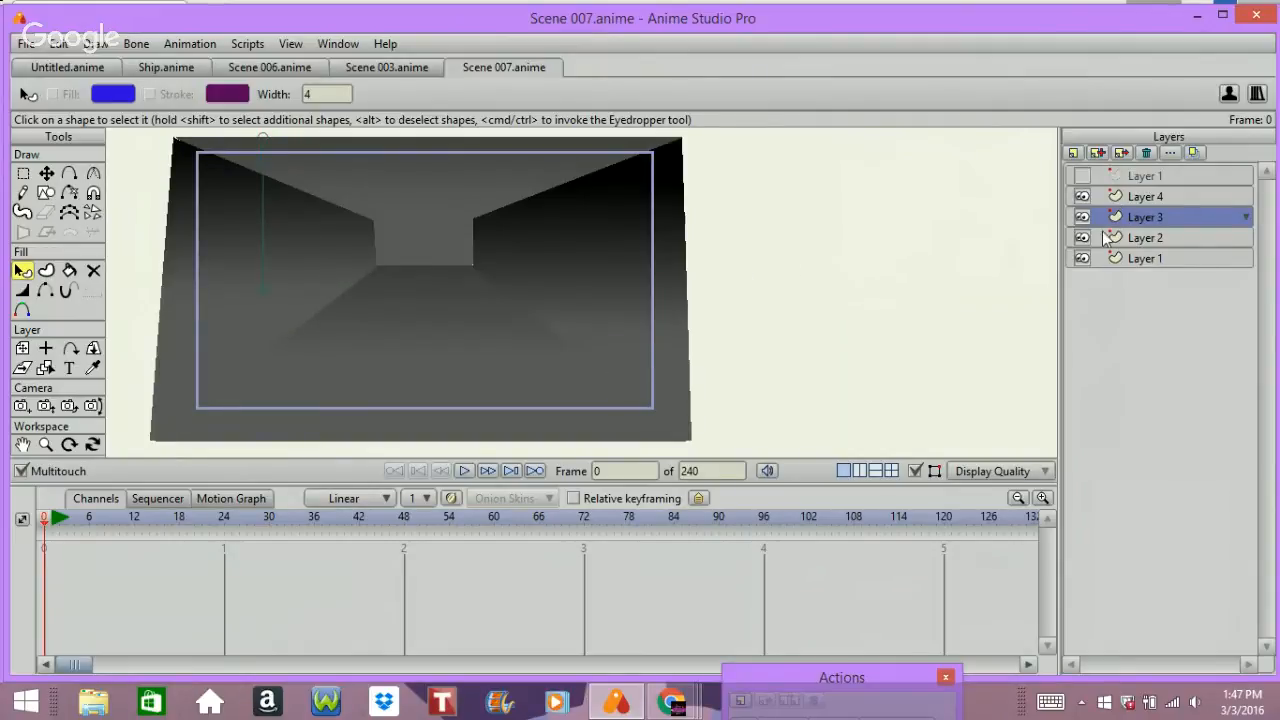
- Add a new vector layer directly above the floor's Layer 1, keeping its default name
click(1125, 257)
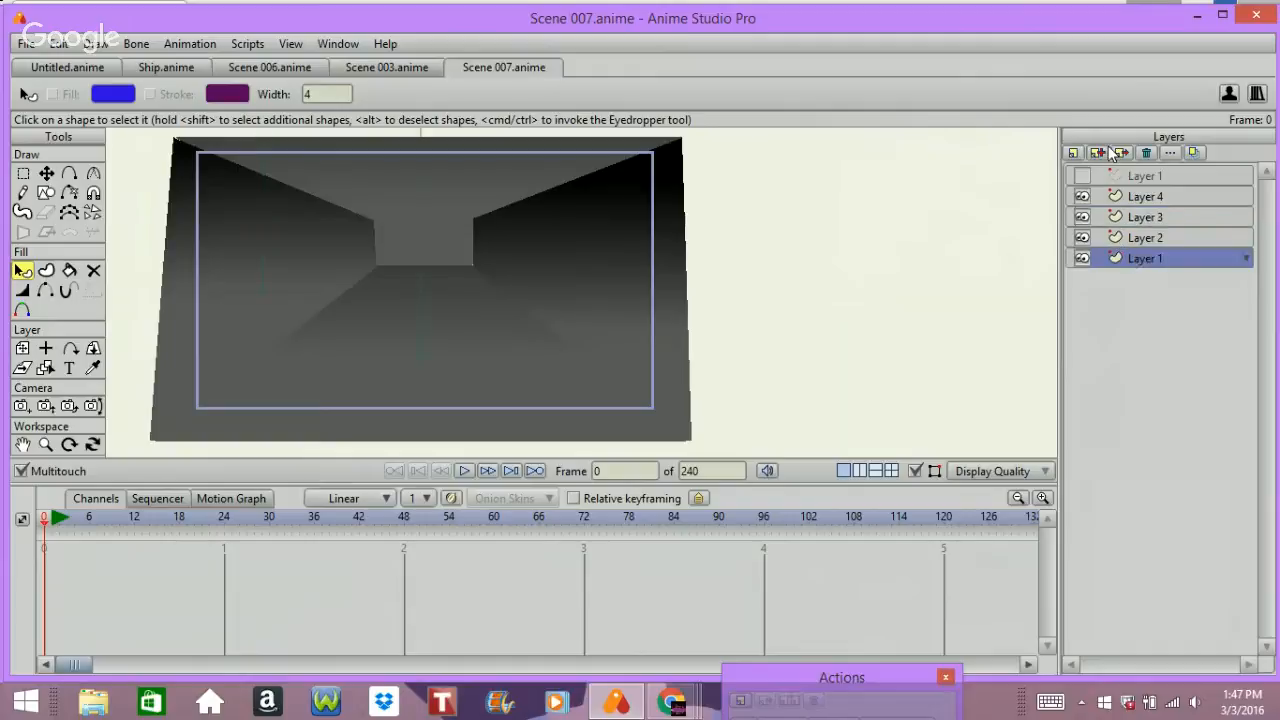
click(1073, 153)
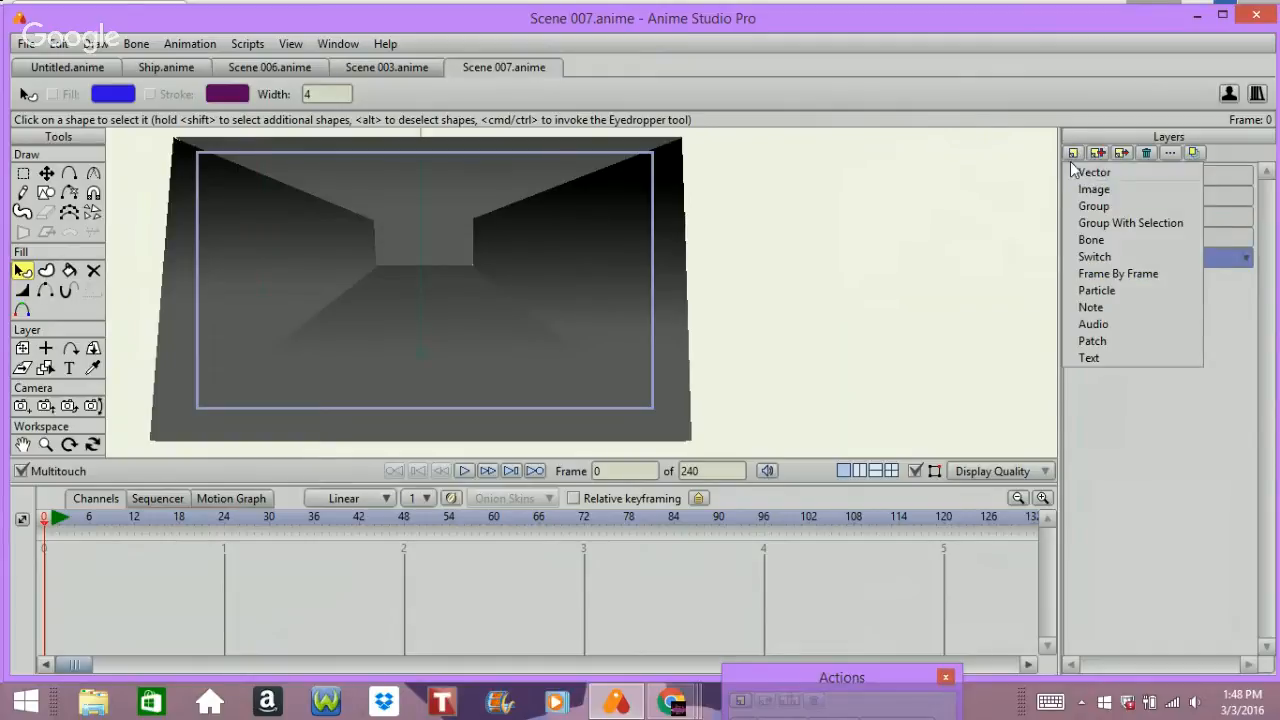
click(1072, 168)
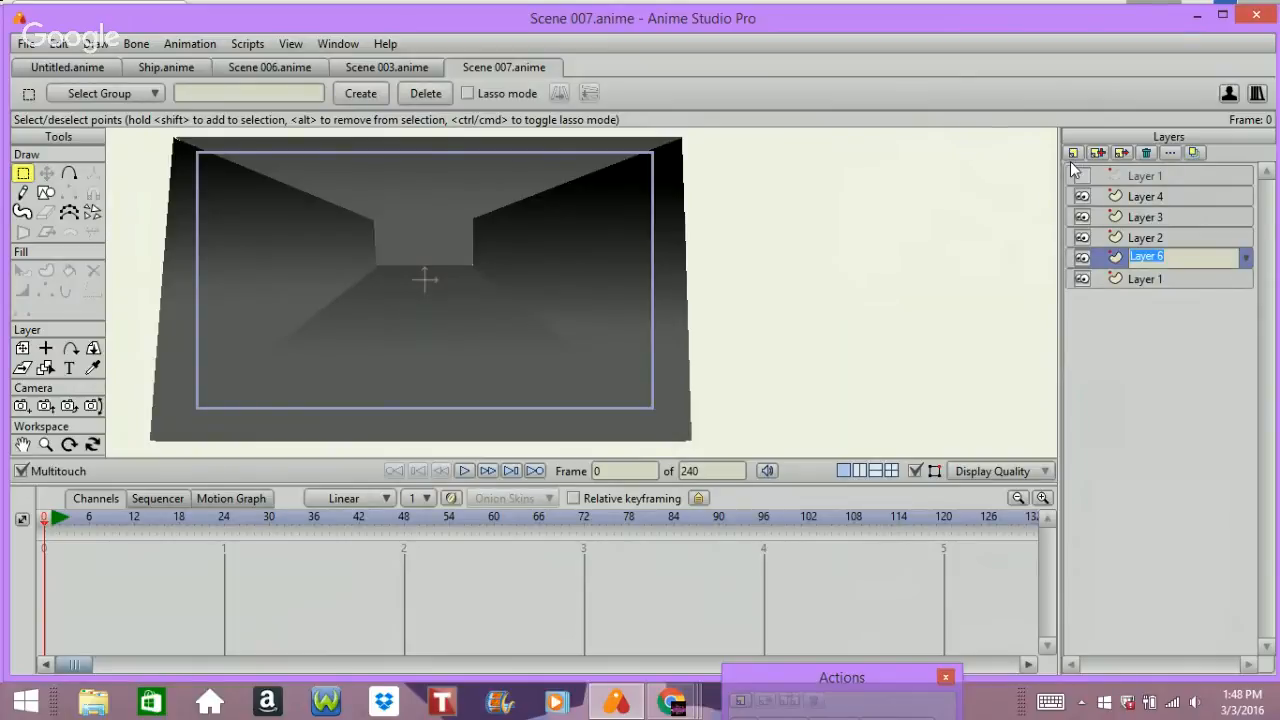
key(Return)
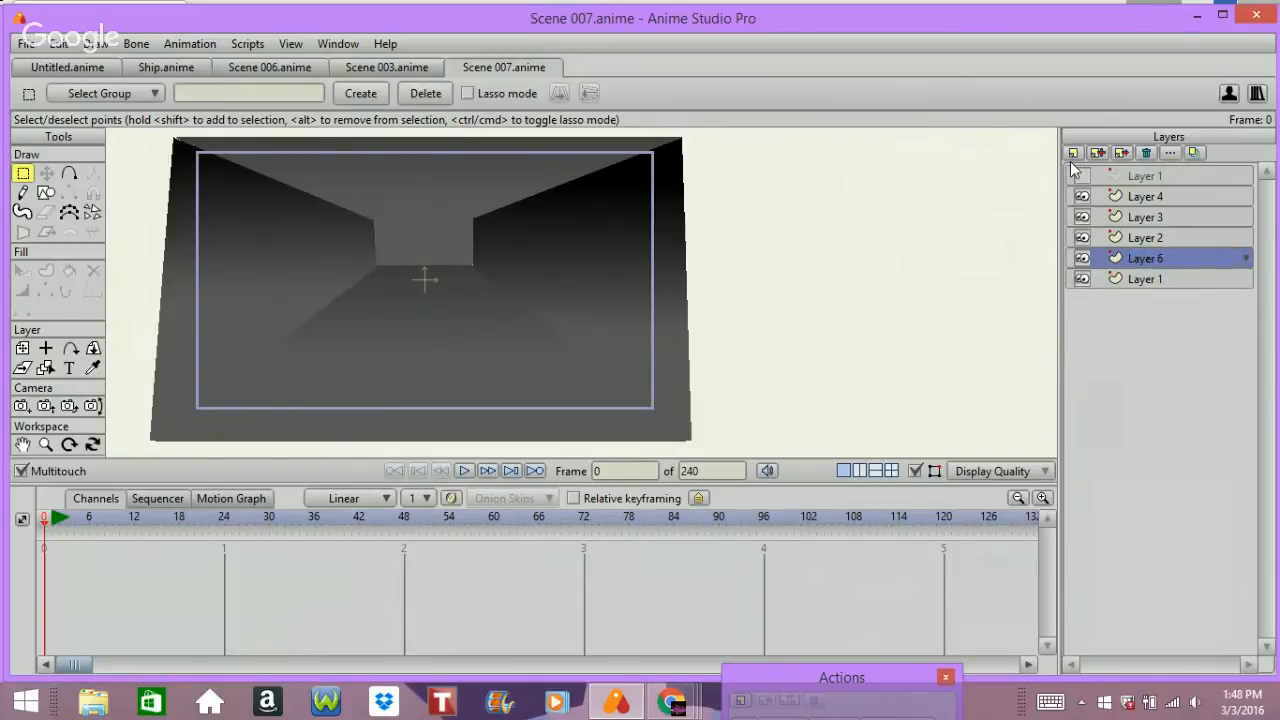
- Show the perspective guide and draw a filled rectangle without stroke over its back wall opening in Layer 6
click(46, 193)
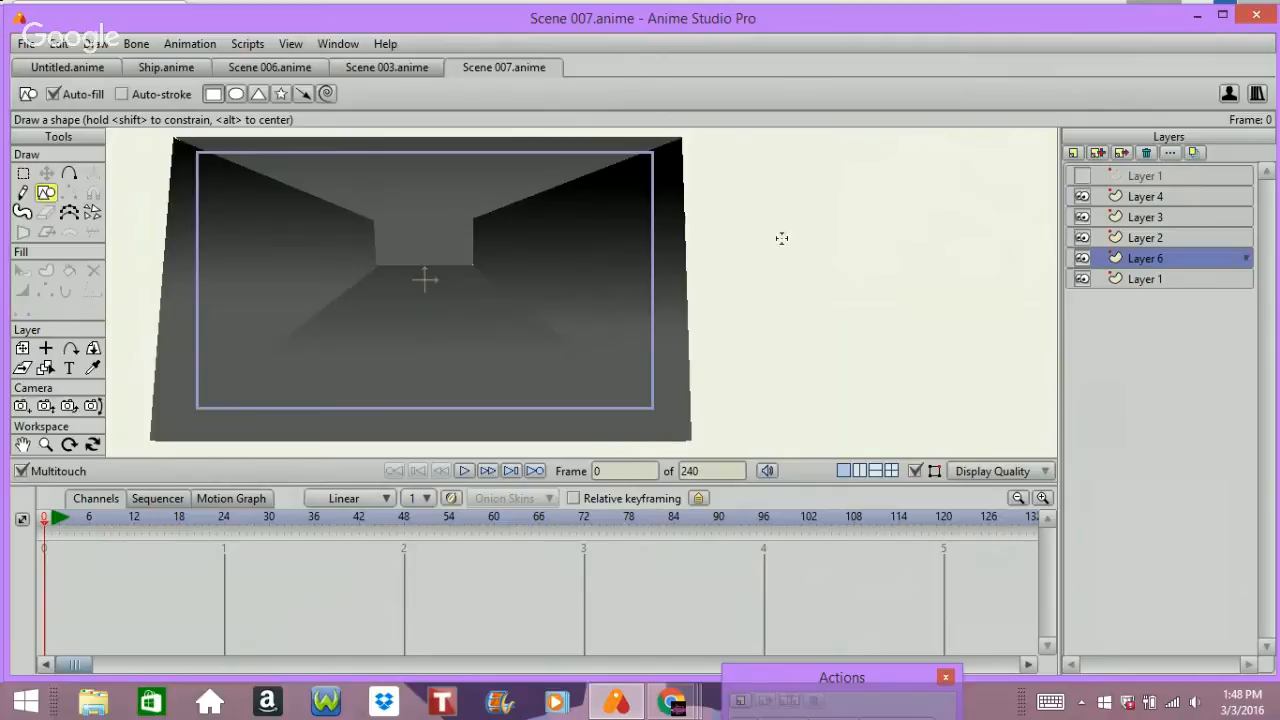
click(1082, 175)
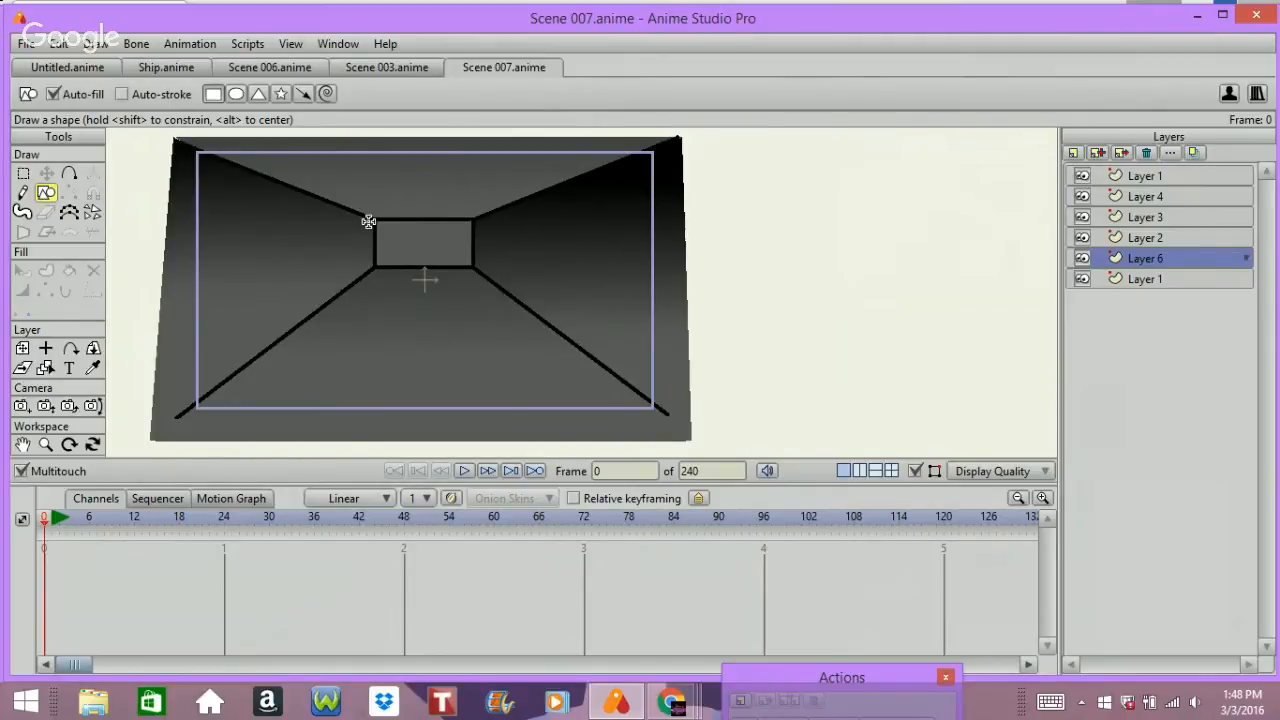
drag(369, 221, 471, 266)
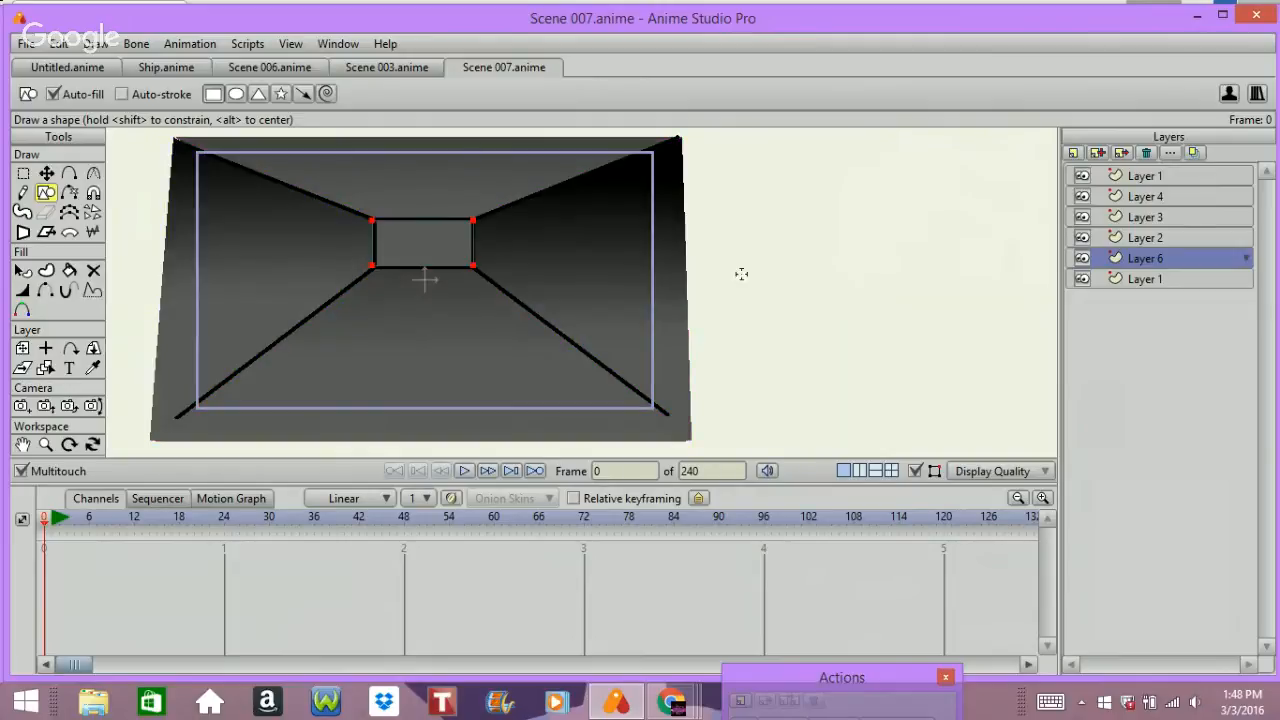
- Hide the perspective guide and render the current frame to preview the room
click(1075, 177)
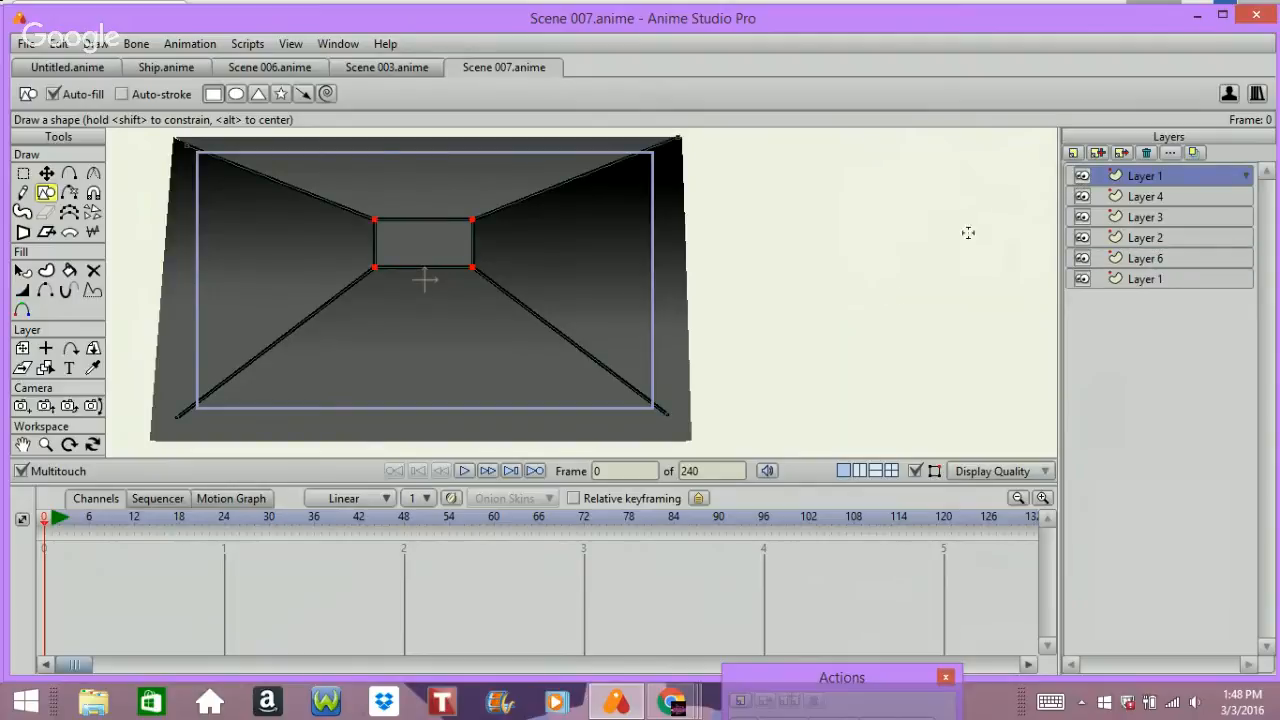
click(1082, 176)
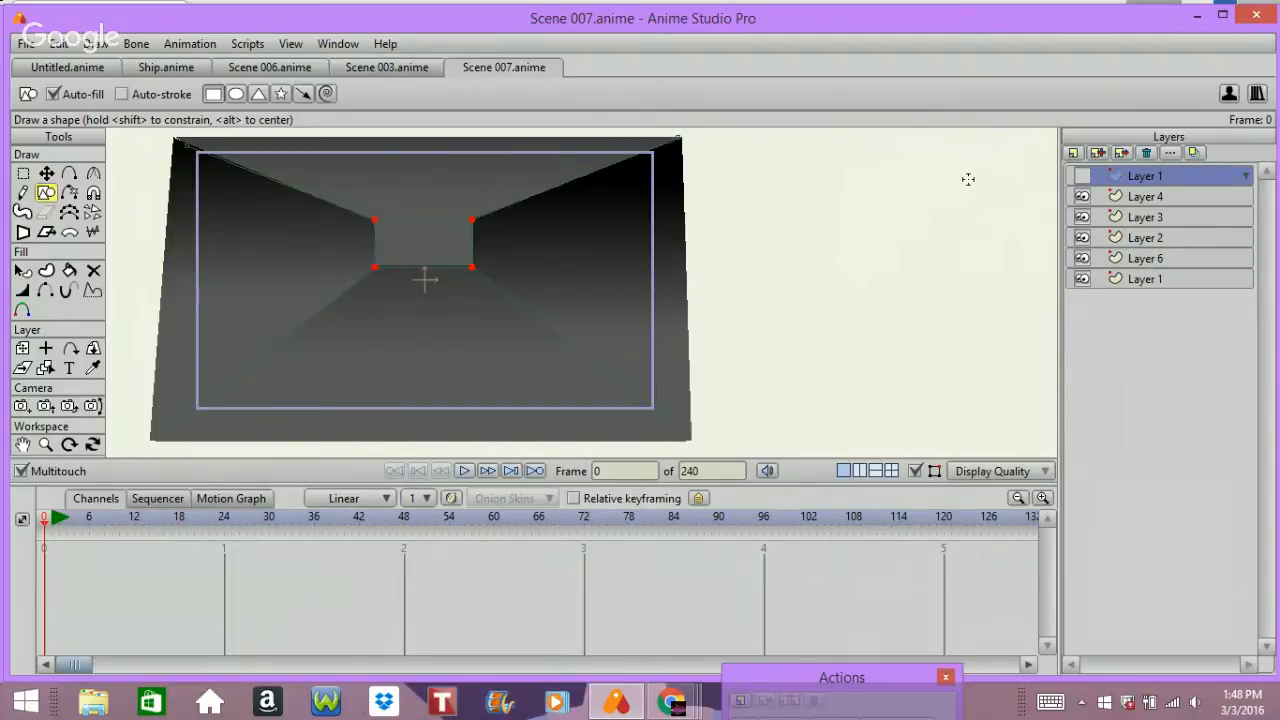
key(ctrl+r)
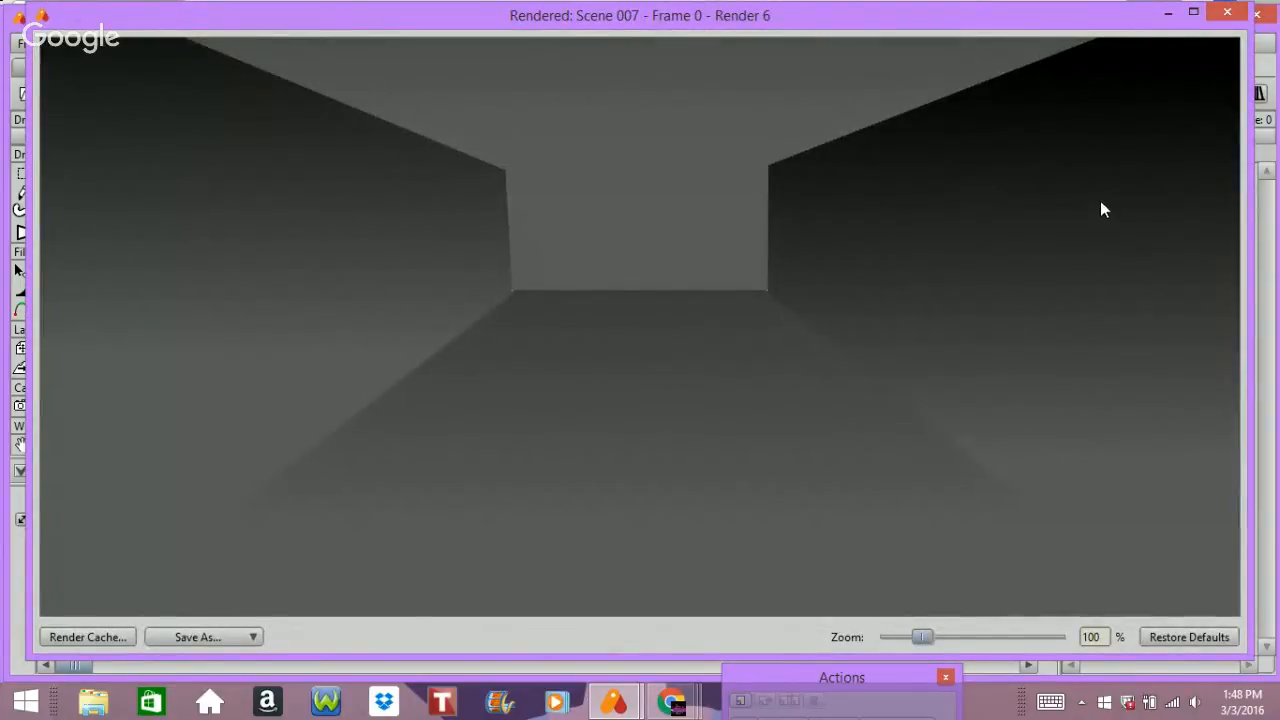
click(1227, 12)
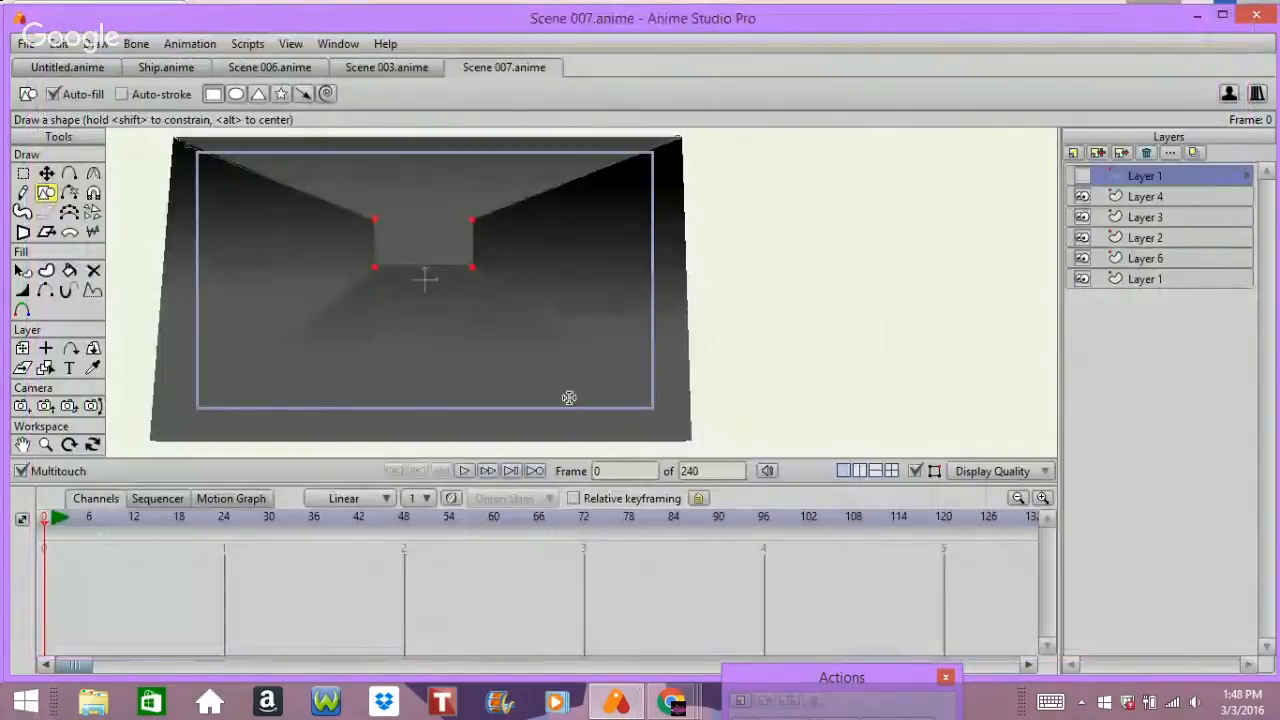
- Select the back wall rectangle in Layer 6 and shift its gradient downward so it ends just below the shape
click(1110, 279)
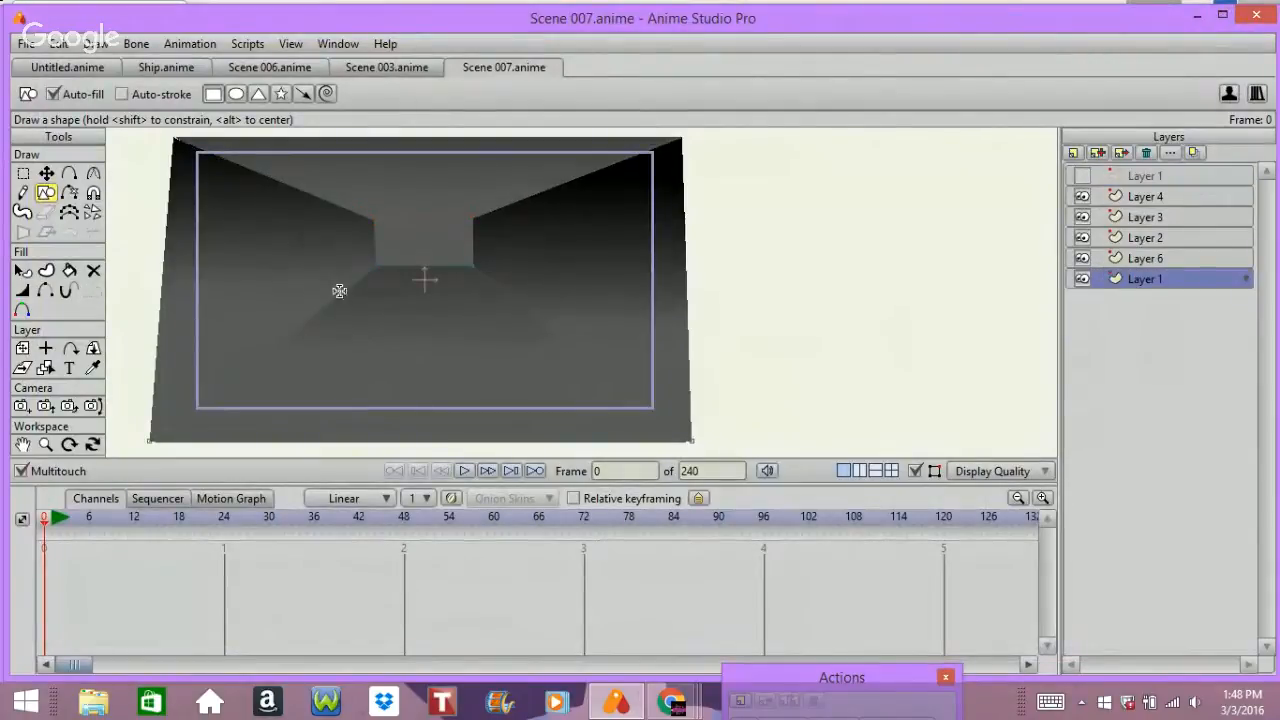
click(1087, 258)
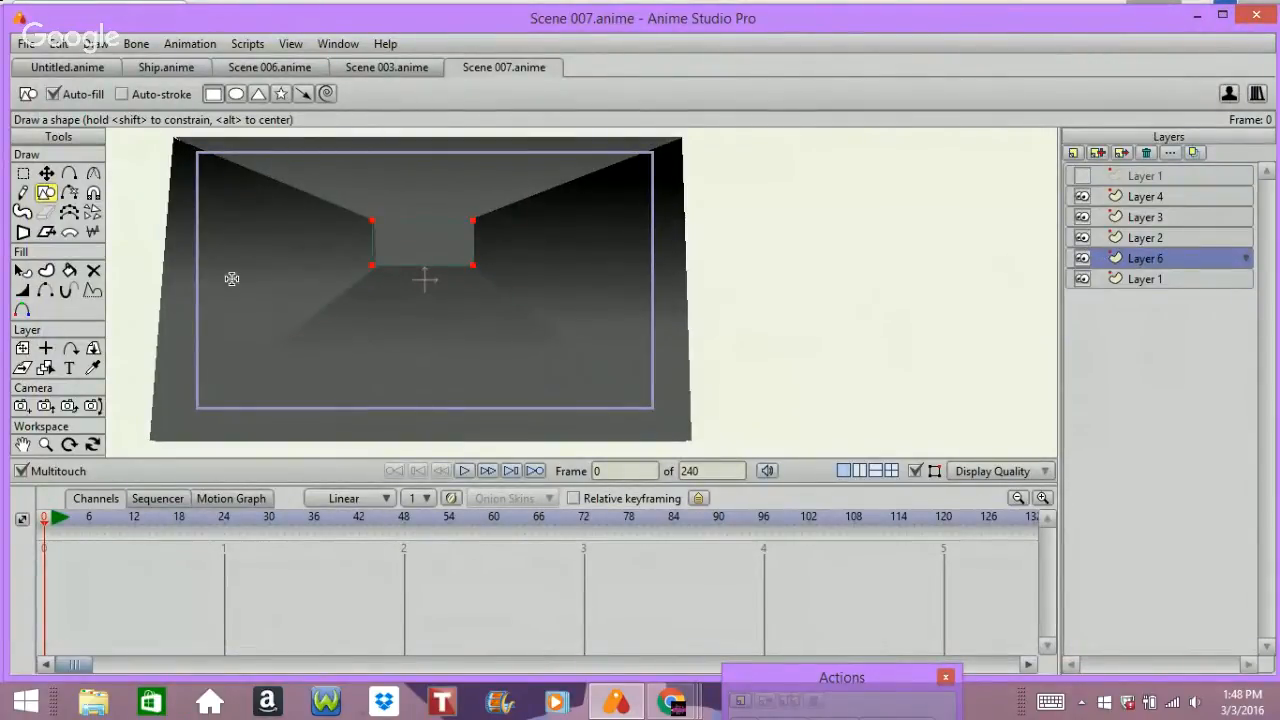
click(22, 272)
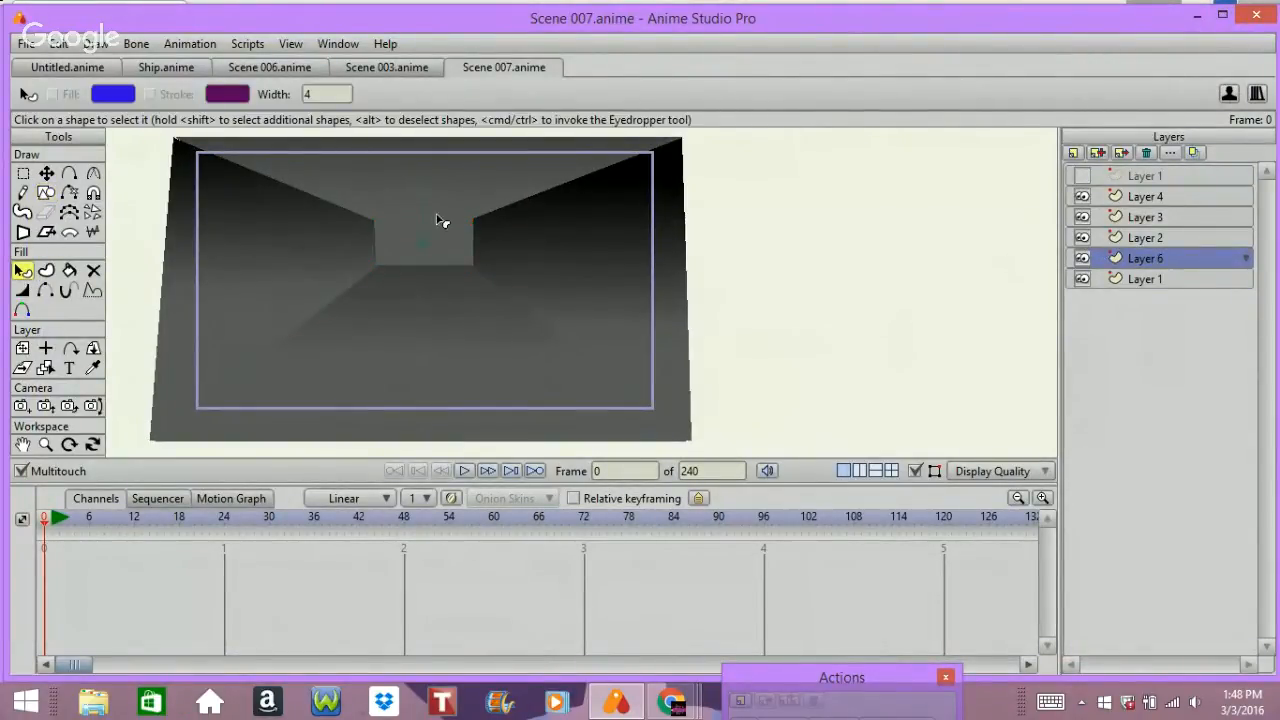
click(438, 224)
drag(420, 240, 428, 290)
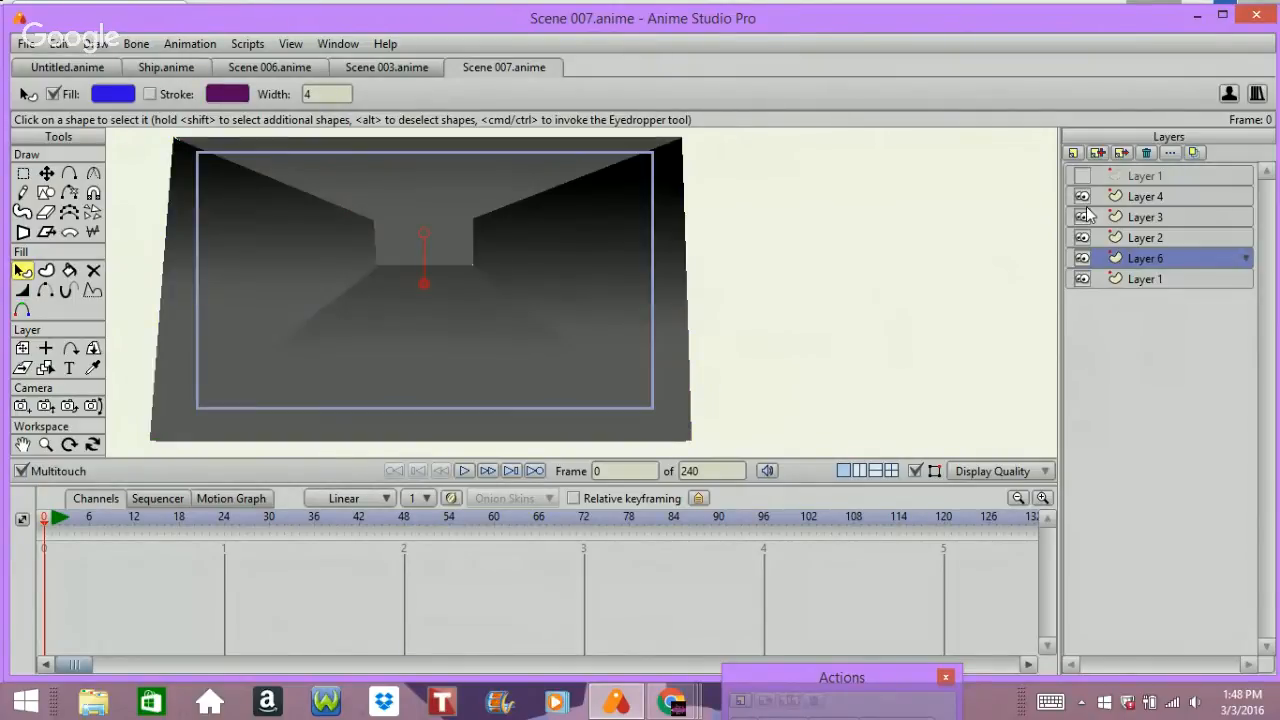
- Move Layer 6 above Layer 4 in the layer order and render the frame to check the back wall
drag(1147, 252, 1140, 195)
key(Return)
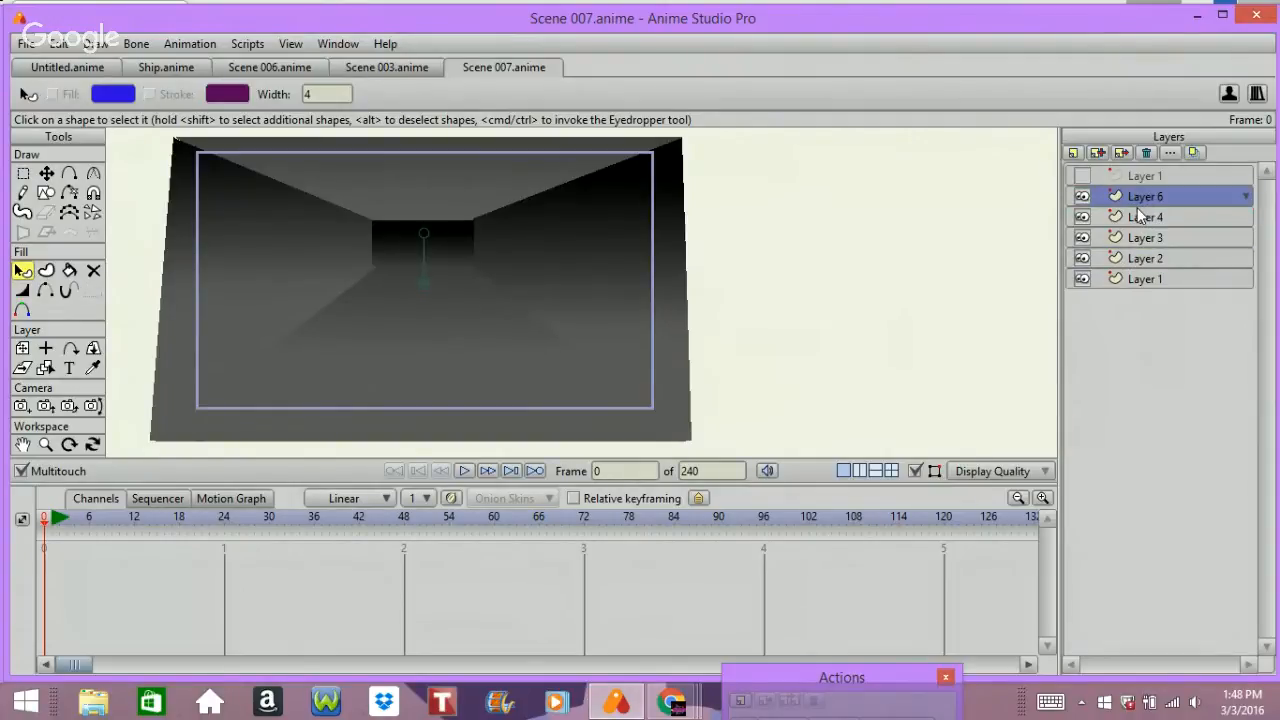
key(ctrl+r)
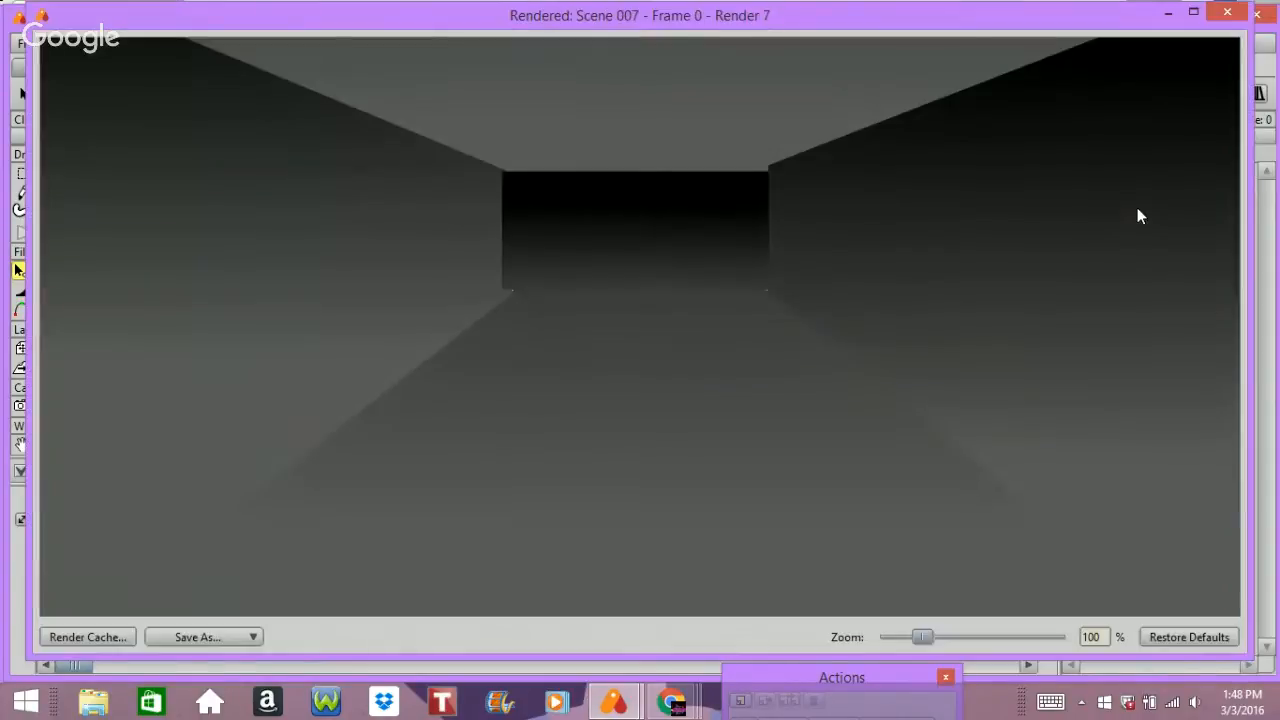
click(1228, 14)
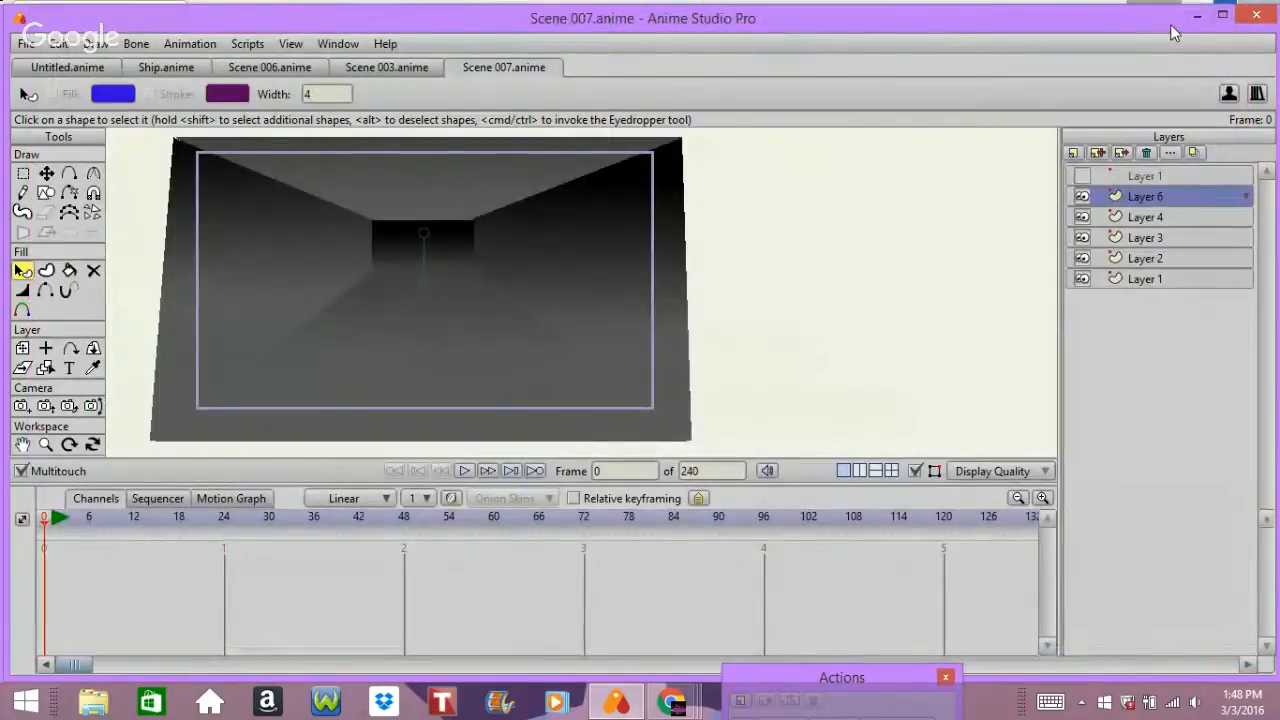
key(Tab)
key(Tab)
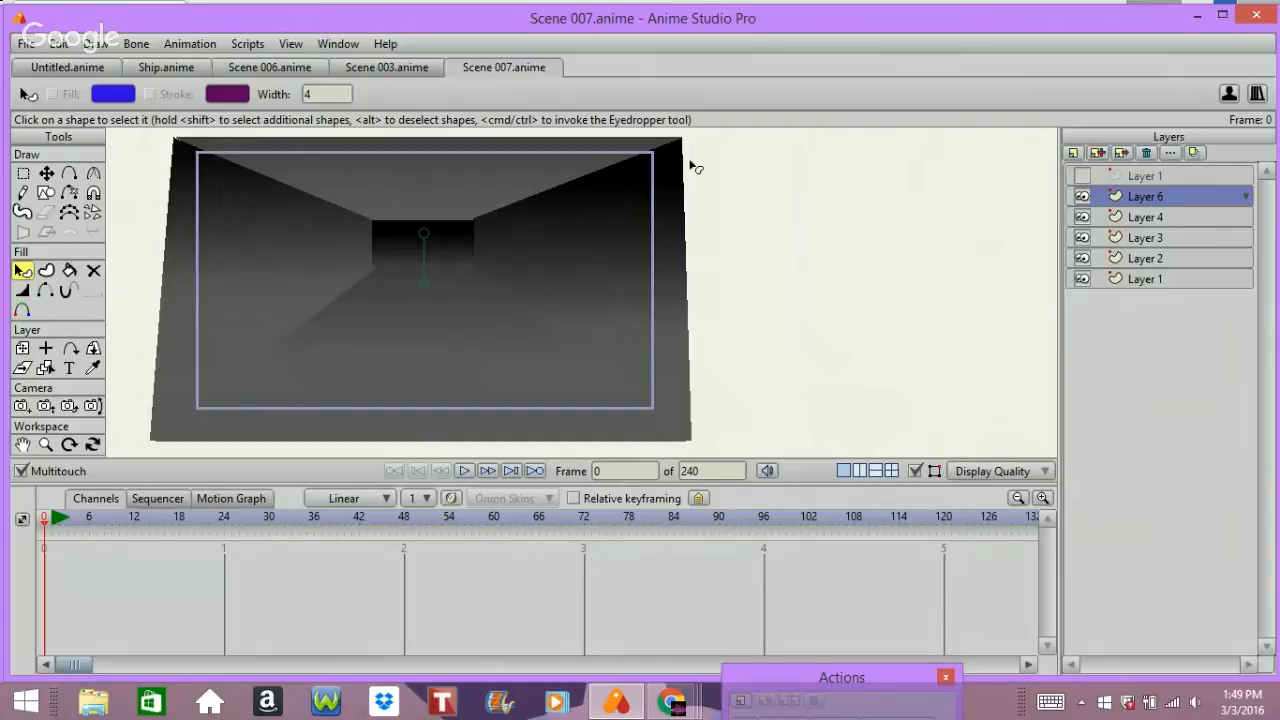
- Shift the left wall's gradient in Layer 3 downward so its dark area reaches about as low as the right wall's
click(1149, 217)
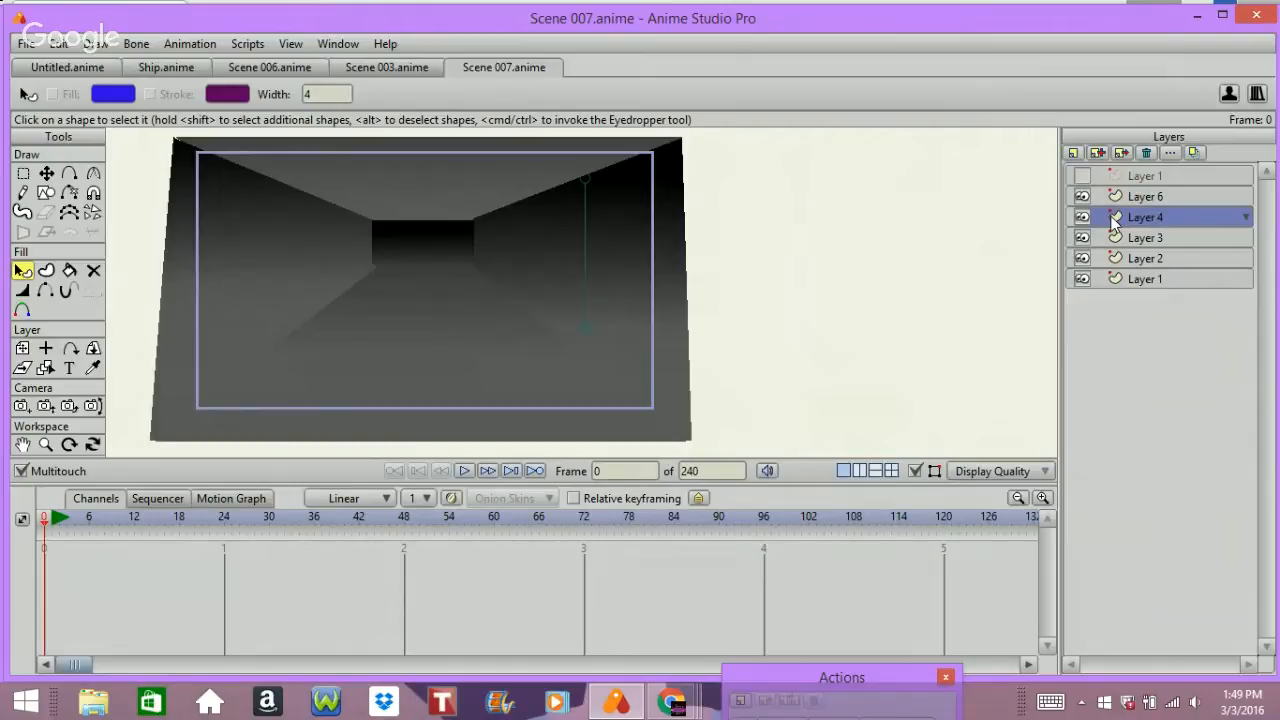
click(1136, 237)
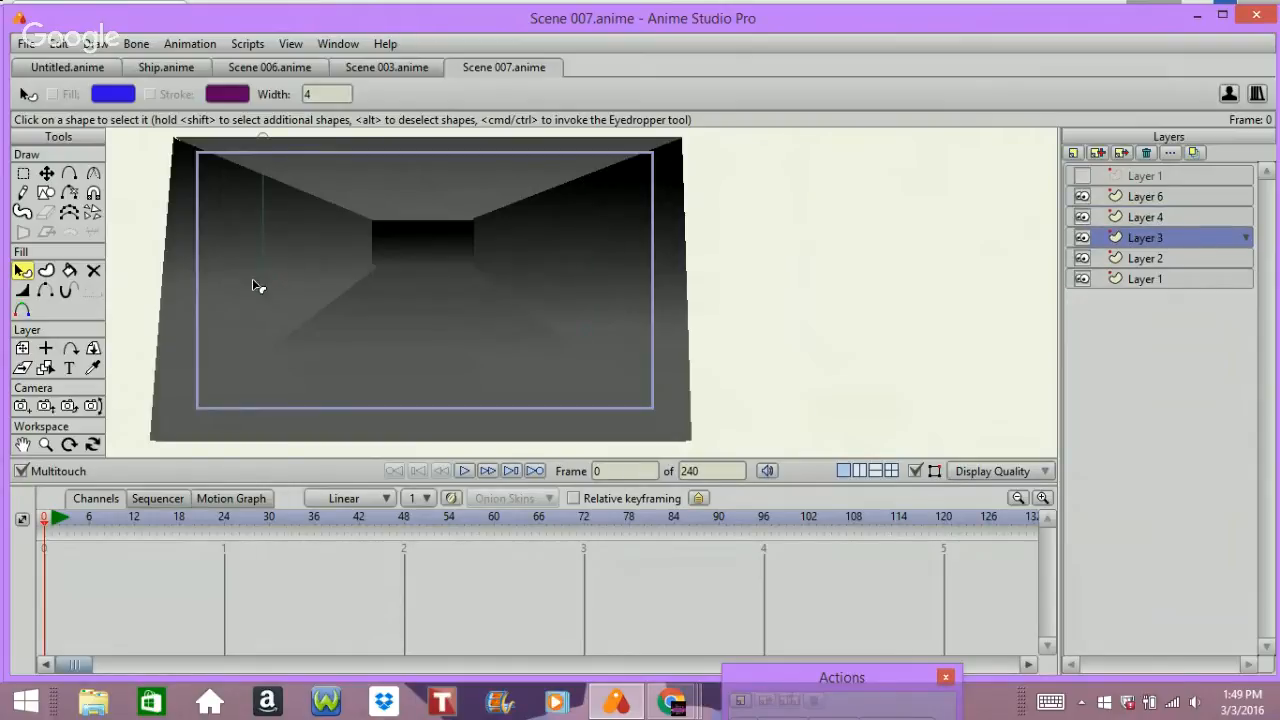
click(266, 306)
drag(263, 330, 260, 341)
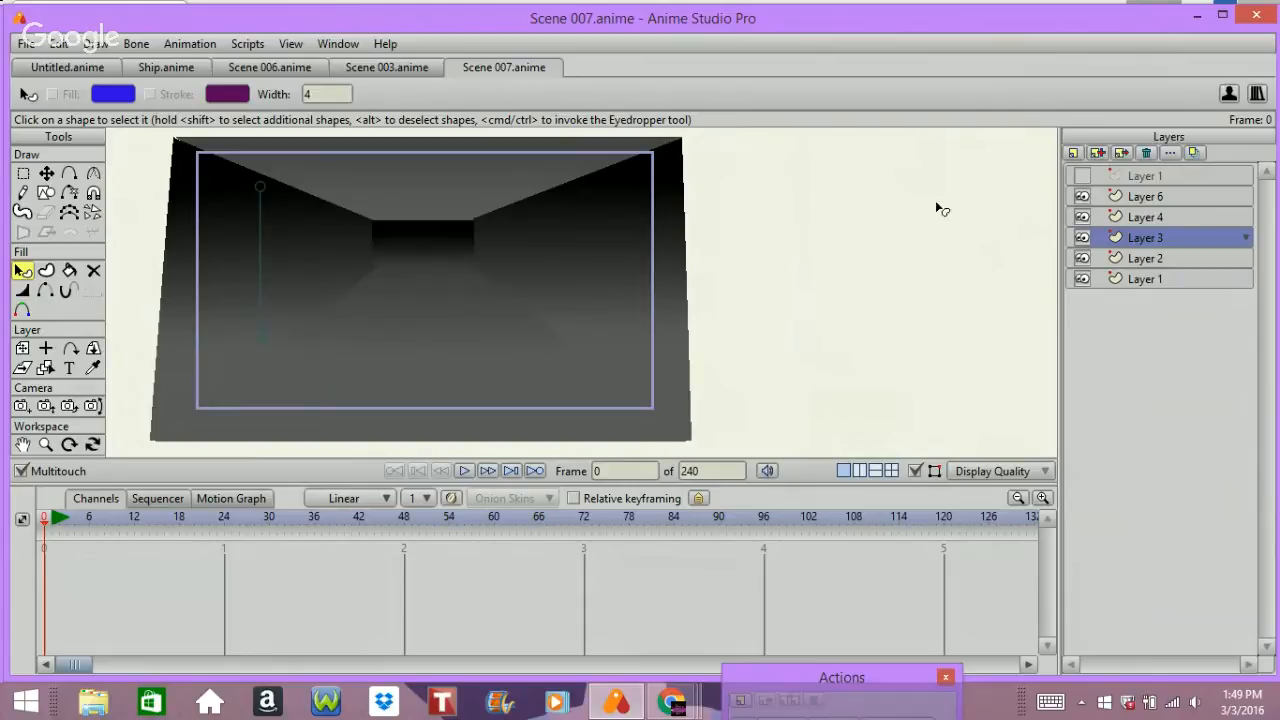
- Shift the right wall's gradient in Layer 4 downward so its dark area reaches further toward the floor
click(1166, 256)
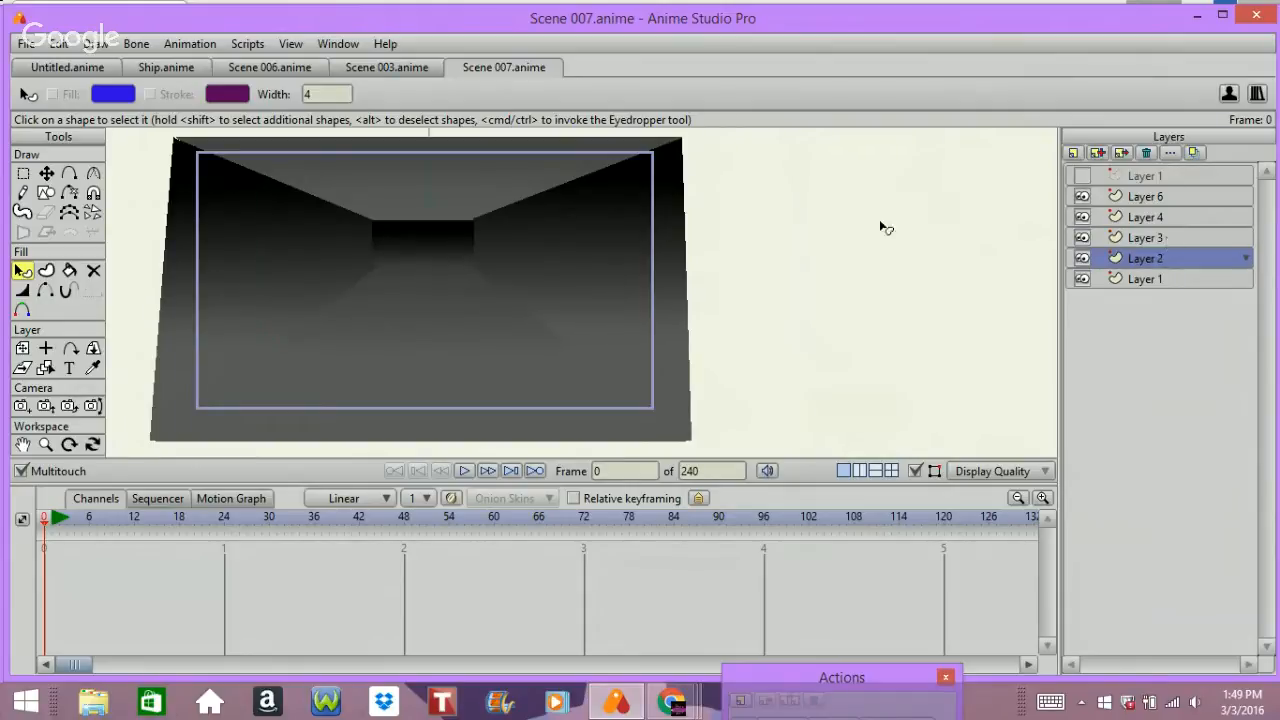
click(1143, 217)
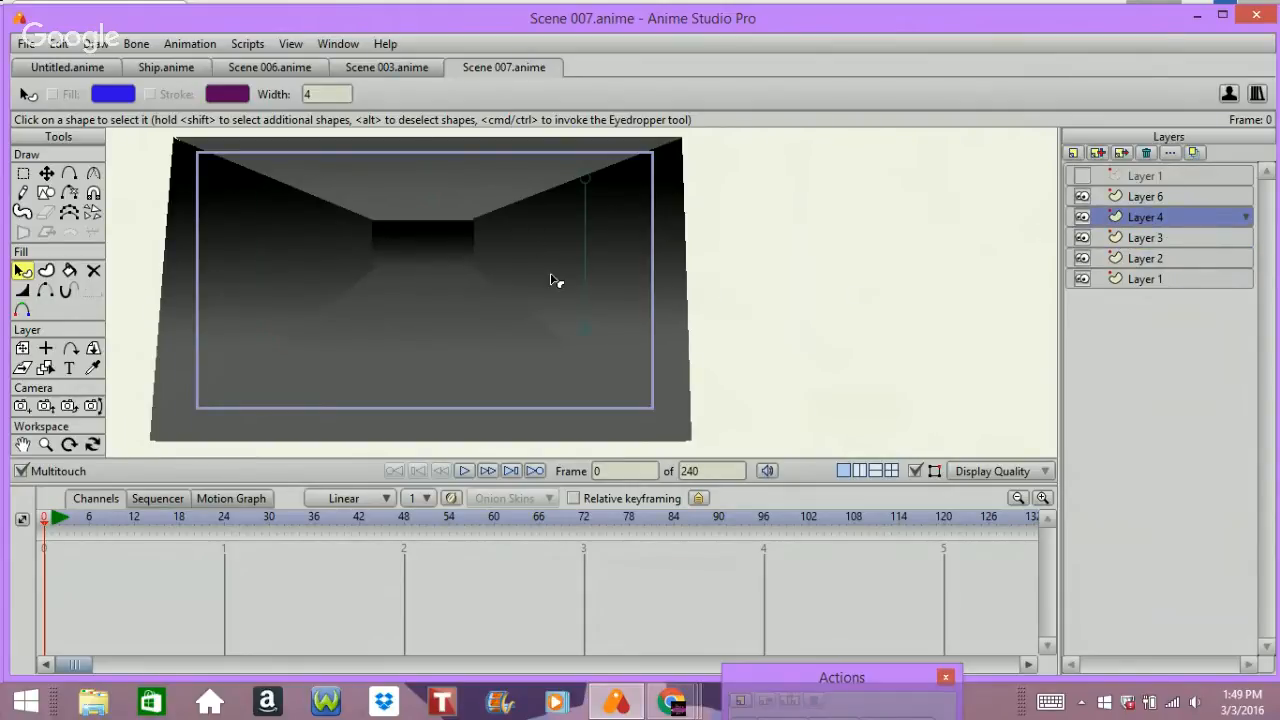
mouse_move(583, 329)
mouse_down()
mouse_move(563, 335)
mouse_move(524, 283)
mouse_move(566, 396)
mouse_up()
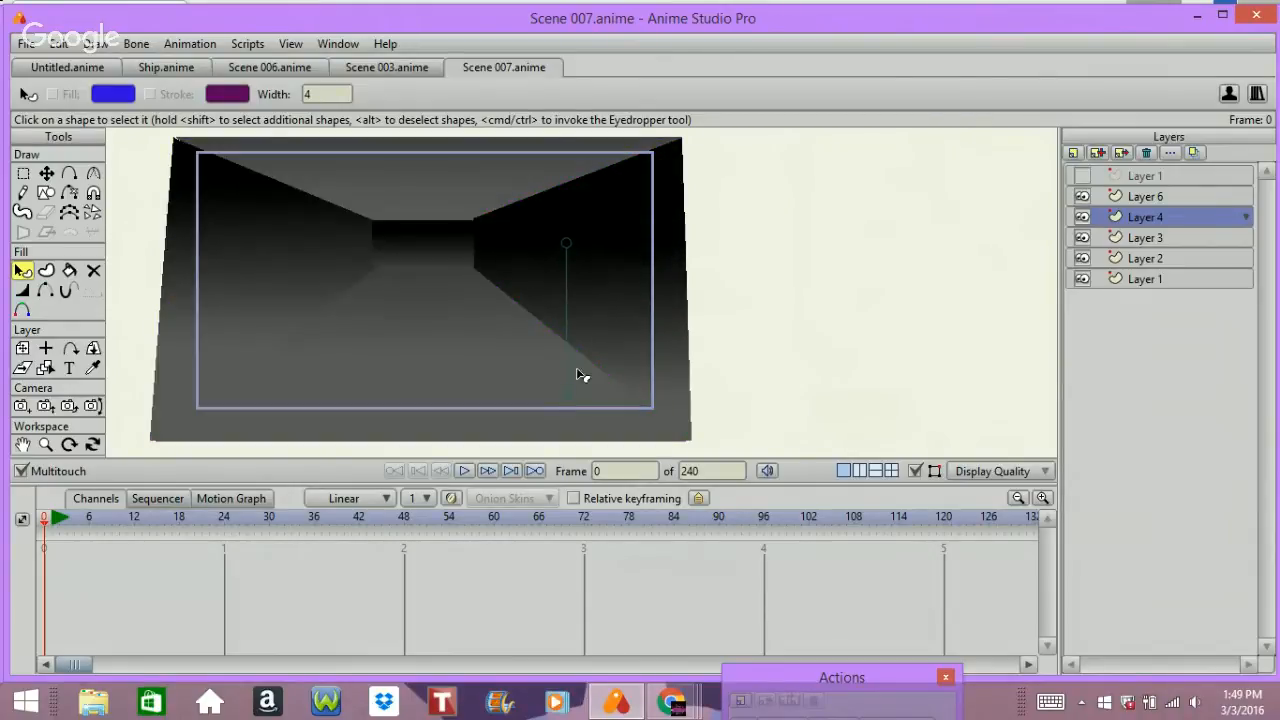
- Extend the ceiling's gradient in Layer 2 downward so it ends below the back wall
click(1122, 240)
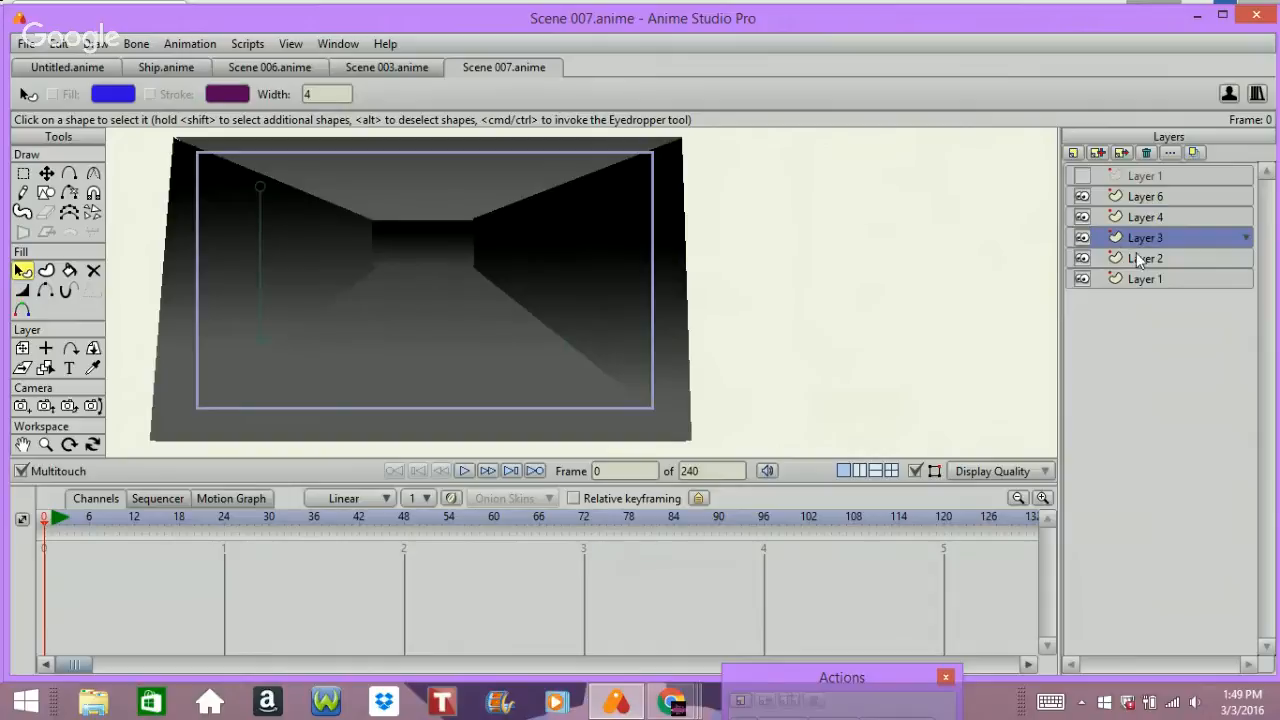
click(1138, 261)
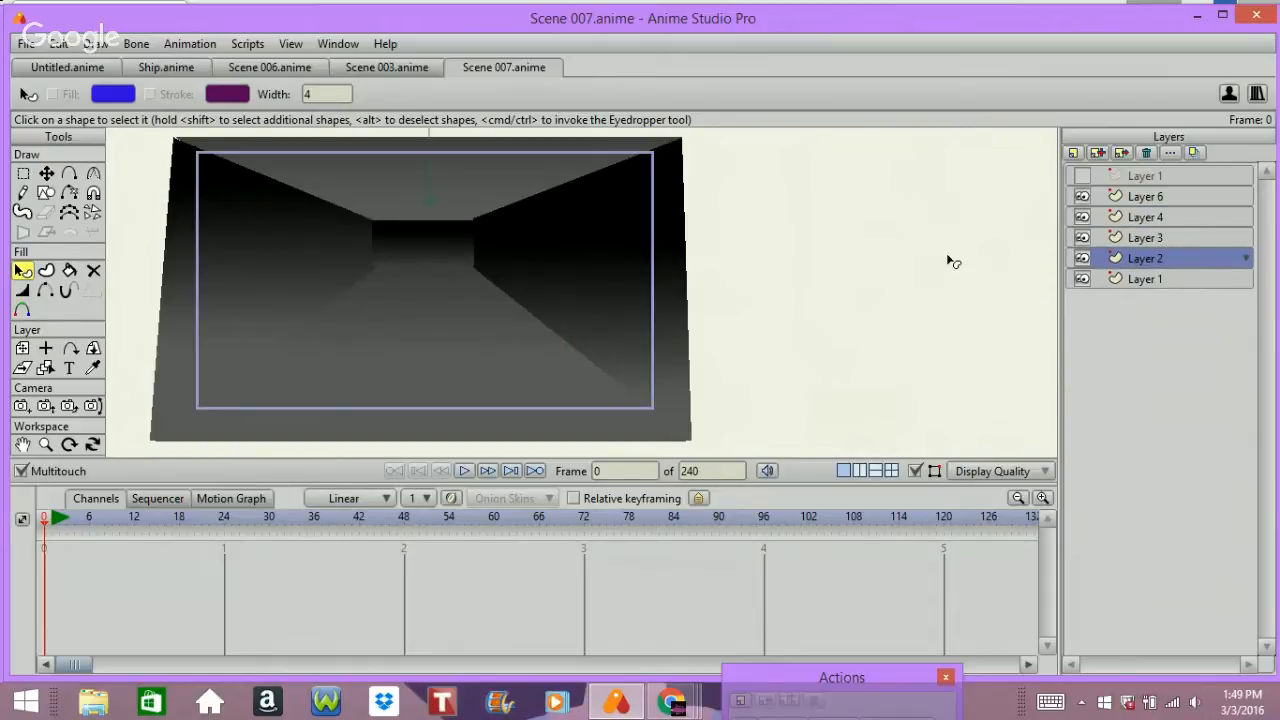
click(428, 212)
drag(428, 212, 431, 299)
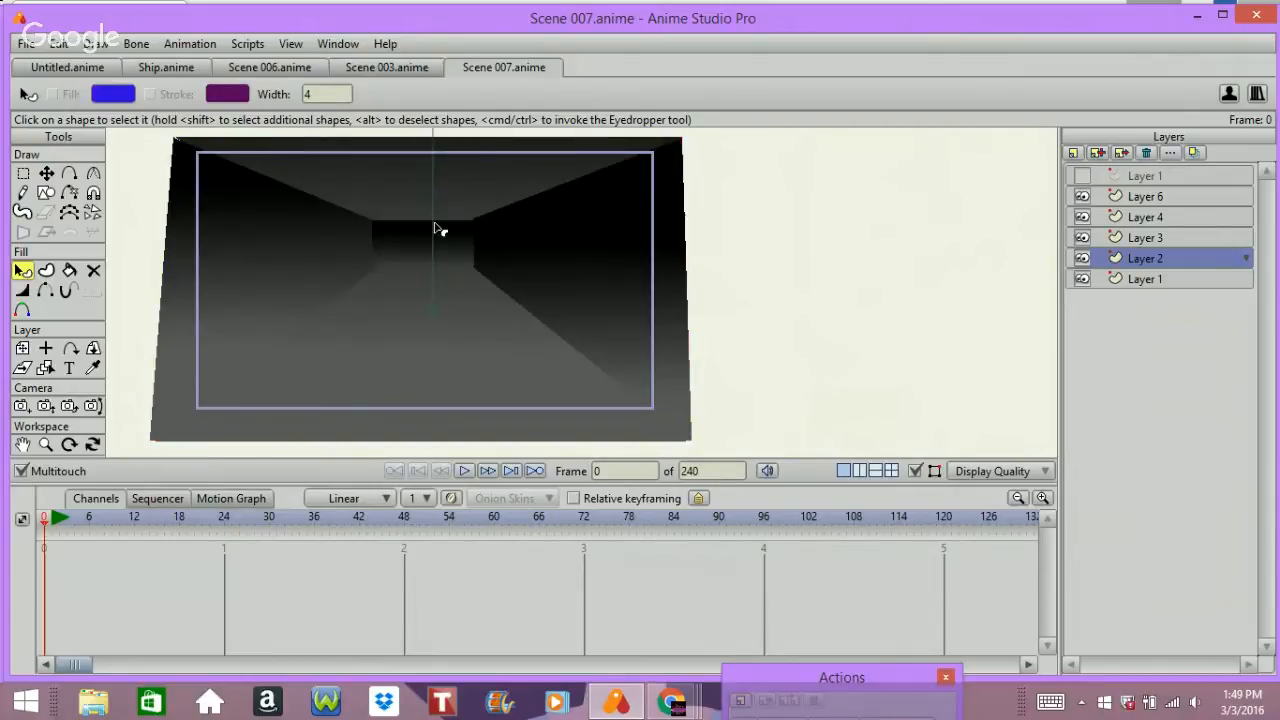
- Shift the floor's gradient in Layer 1 downward so it ends near the lower edge of the camera frame
click(1165, 279)
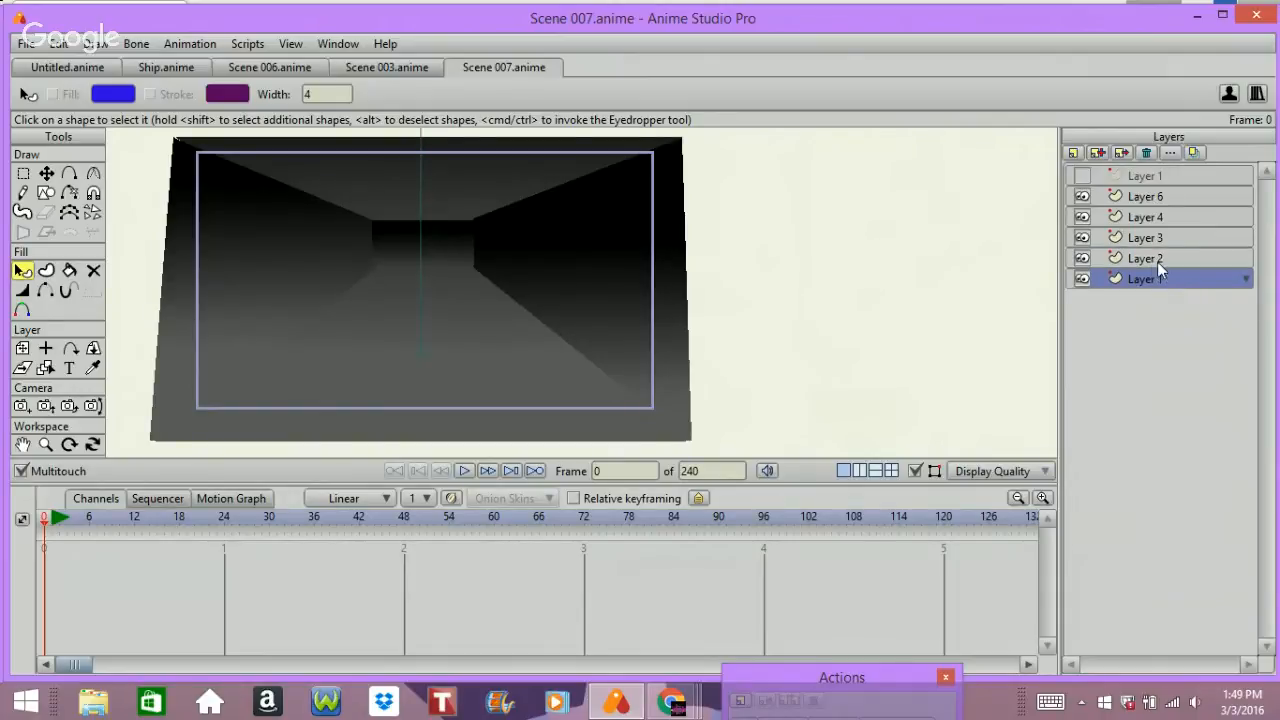
click(420, 358)
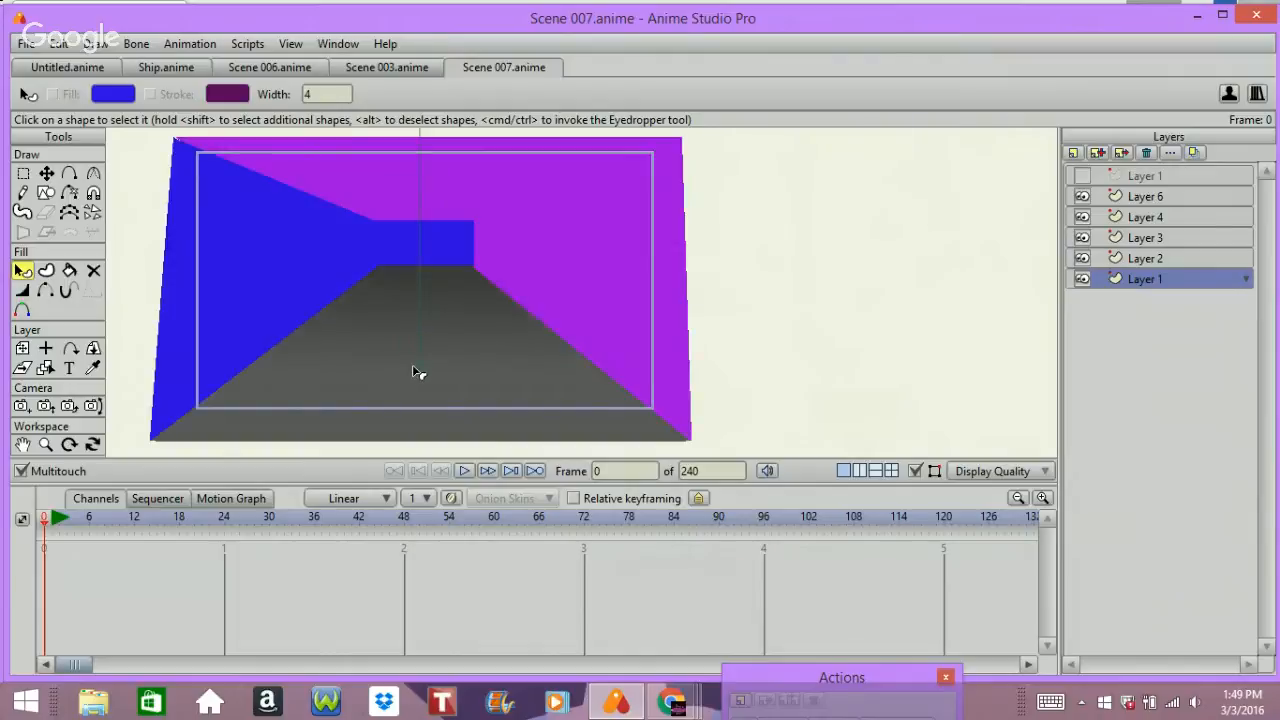
click(424, 414)
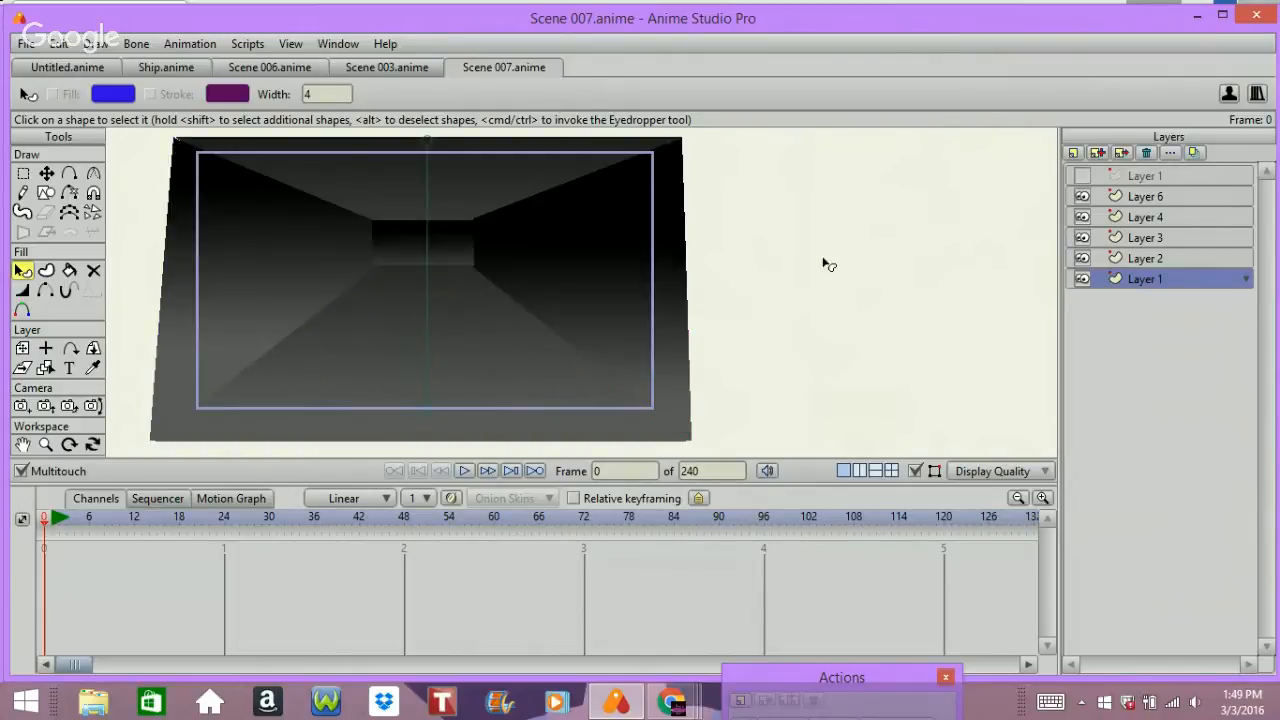
- Select the hidden perspective guide layer and render the current frame to check the adjusted shading
click(1138, 177)
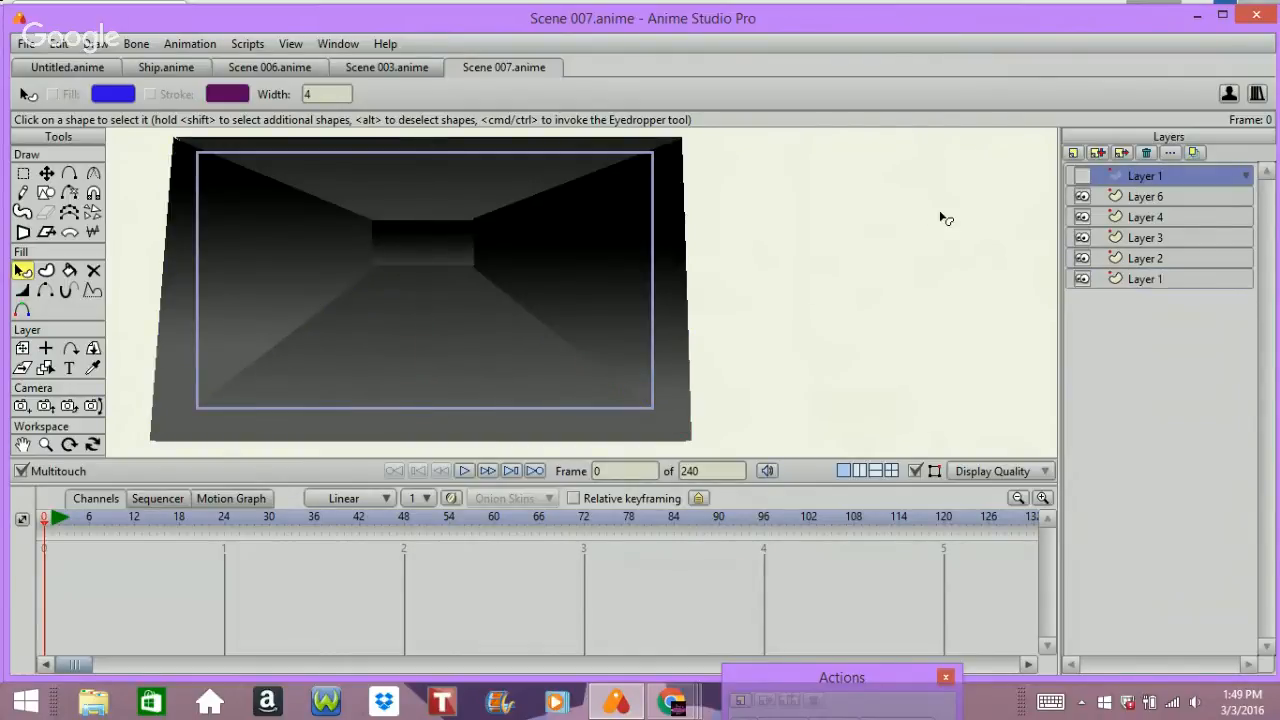
key(ctrl+r)
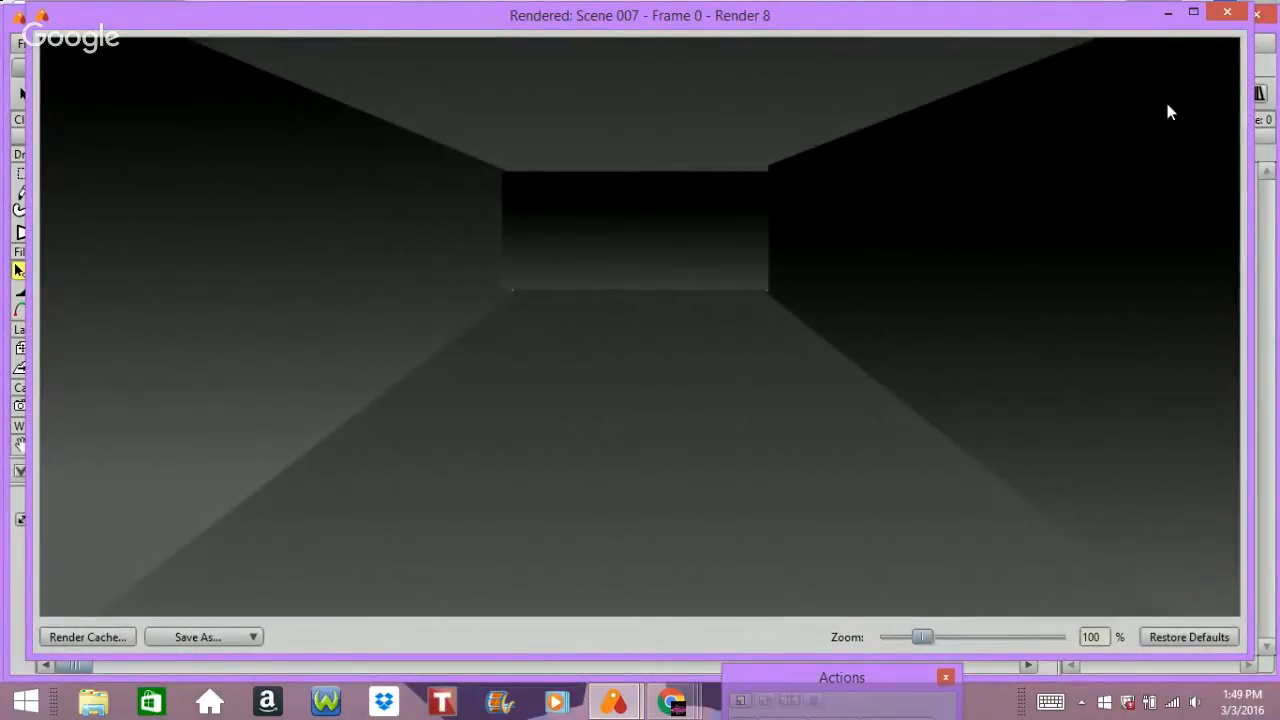
click(1236, 16)
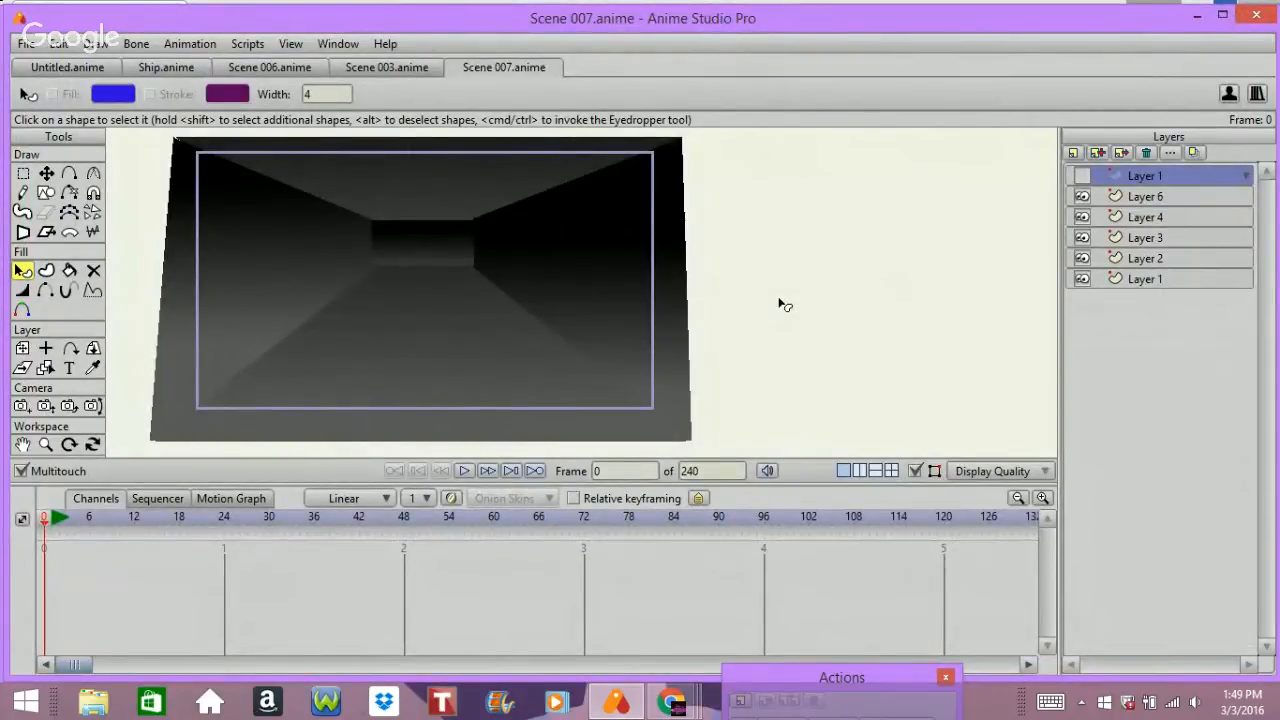
- Group Layer 6, Layer 4, Layer 3, Layer 2 and the lower Layer 1 together and name the group bG
click(1180, 197)
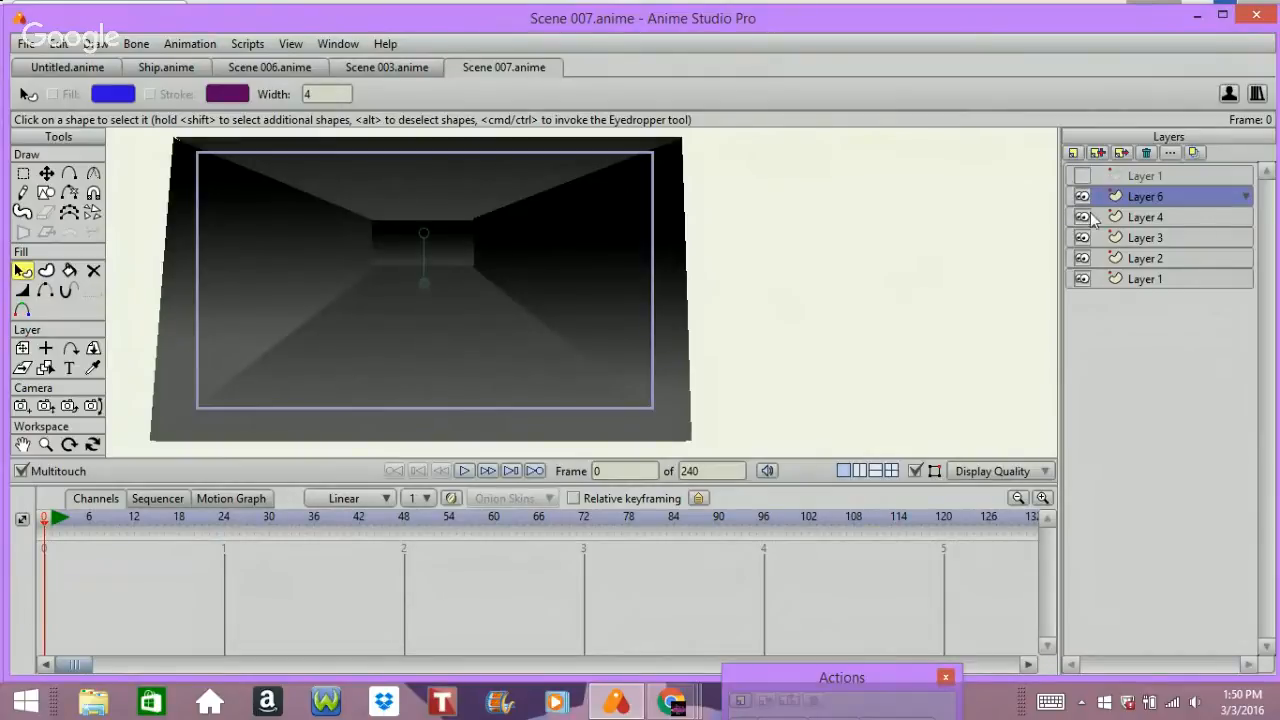
shift+click(1117, 274)
click(1074, 153)
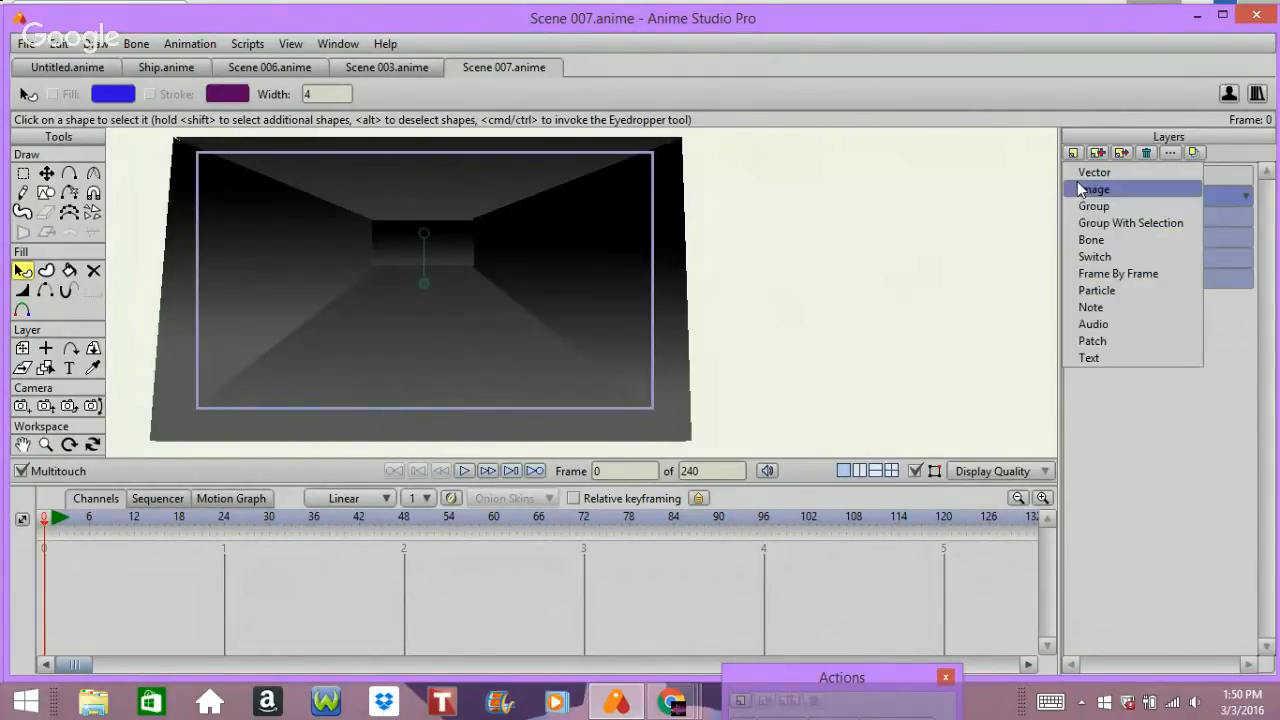
click(1130, 223)
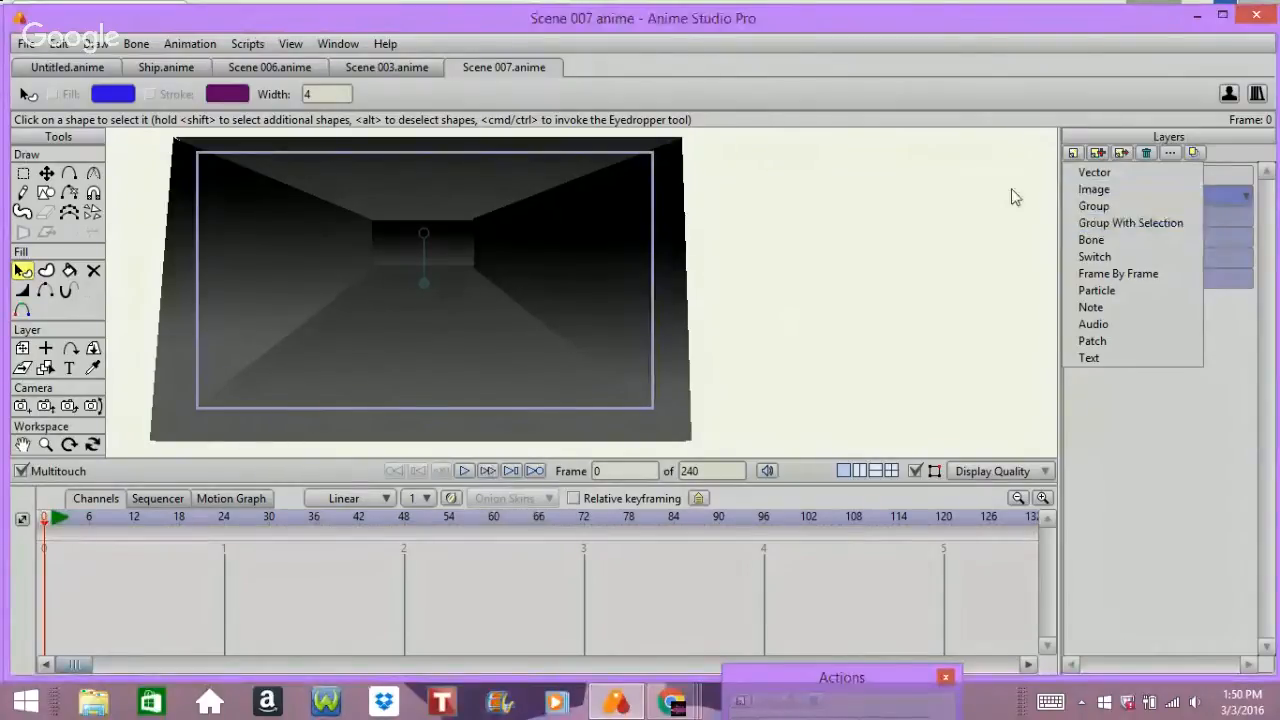
text(bG)
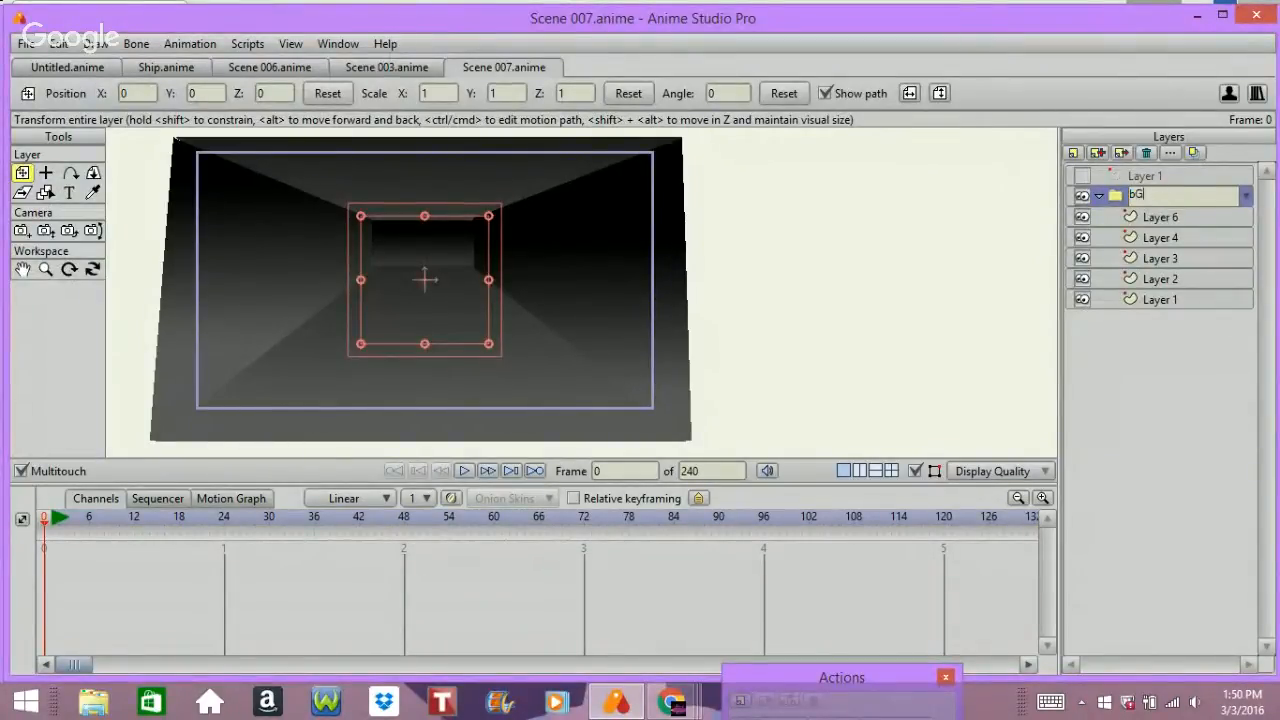
key(Return)
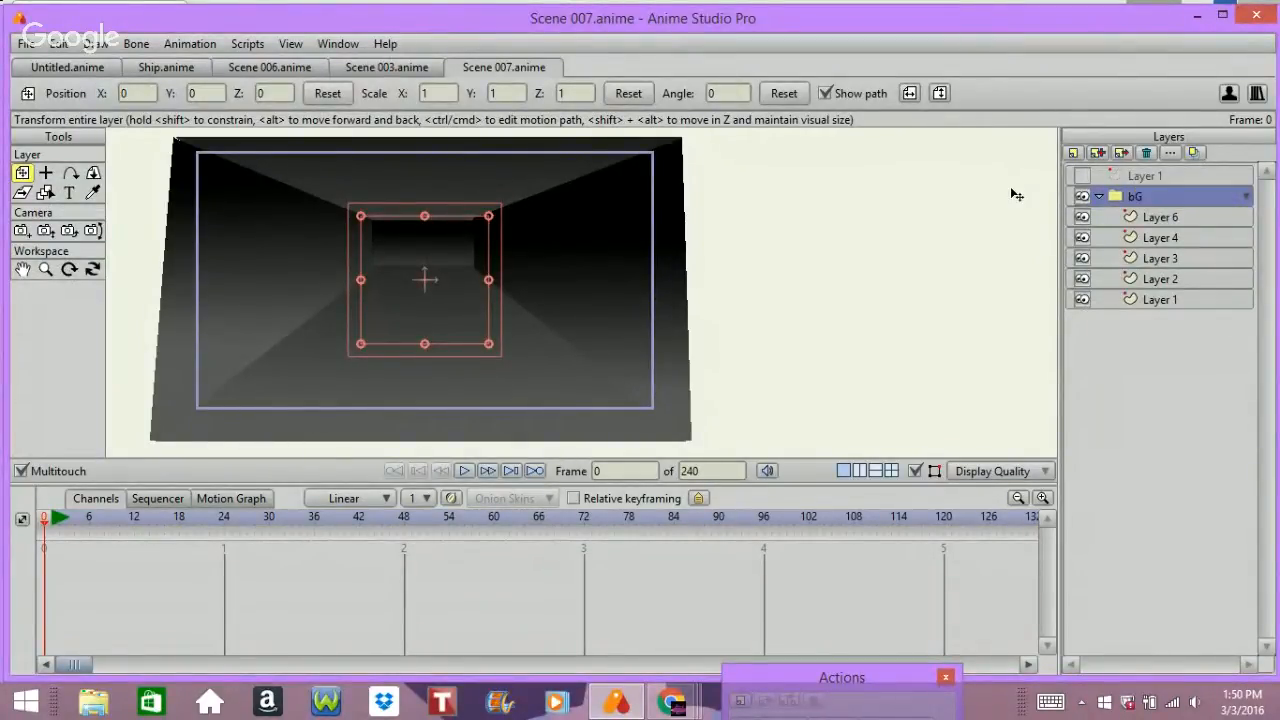
- Collapse the bG group after checking the layers it contains
click(1095, 196)
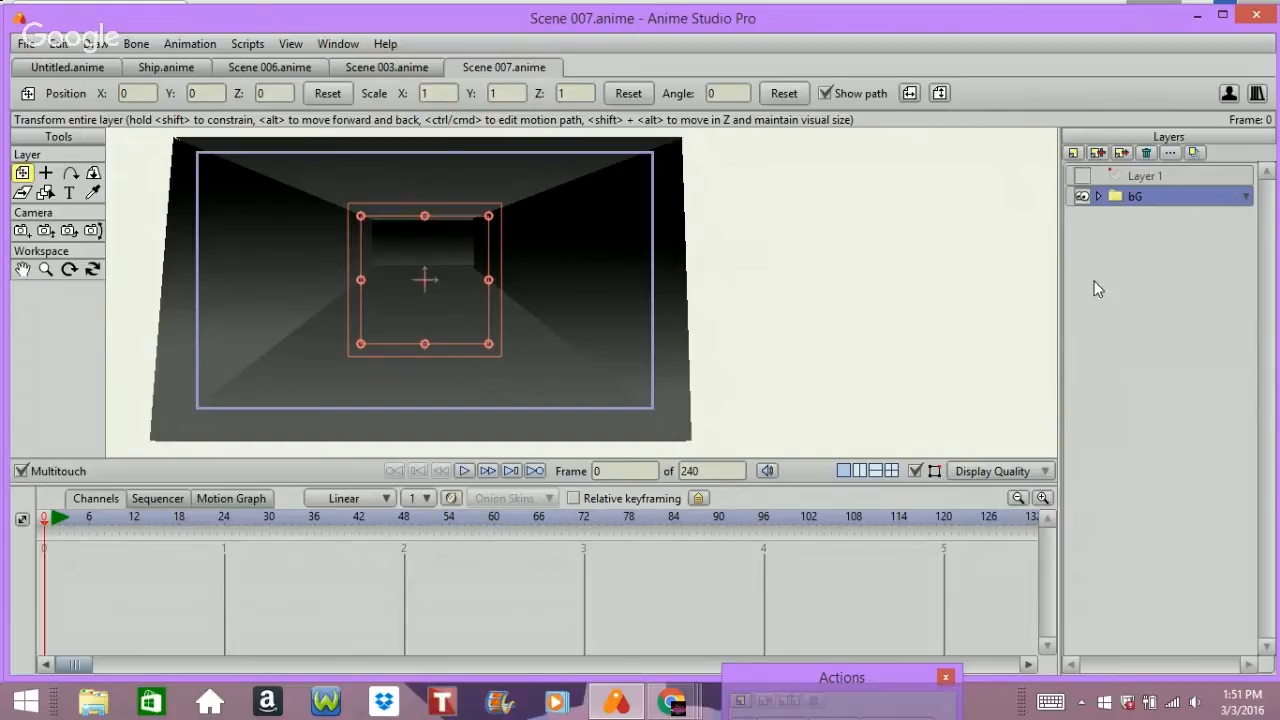
click(1097, 196)
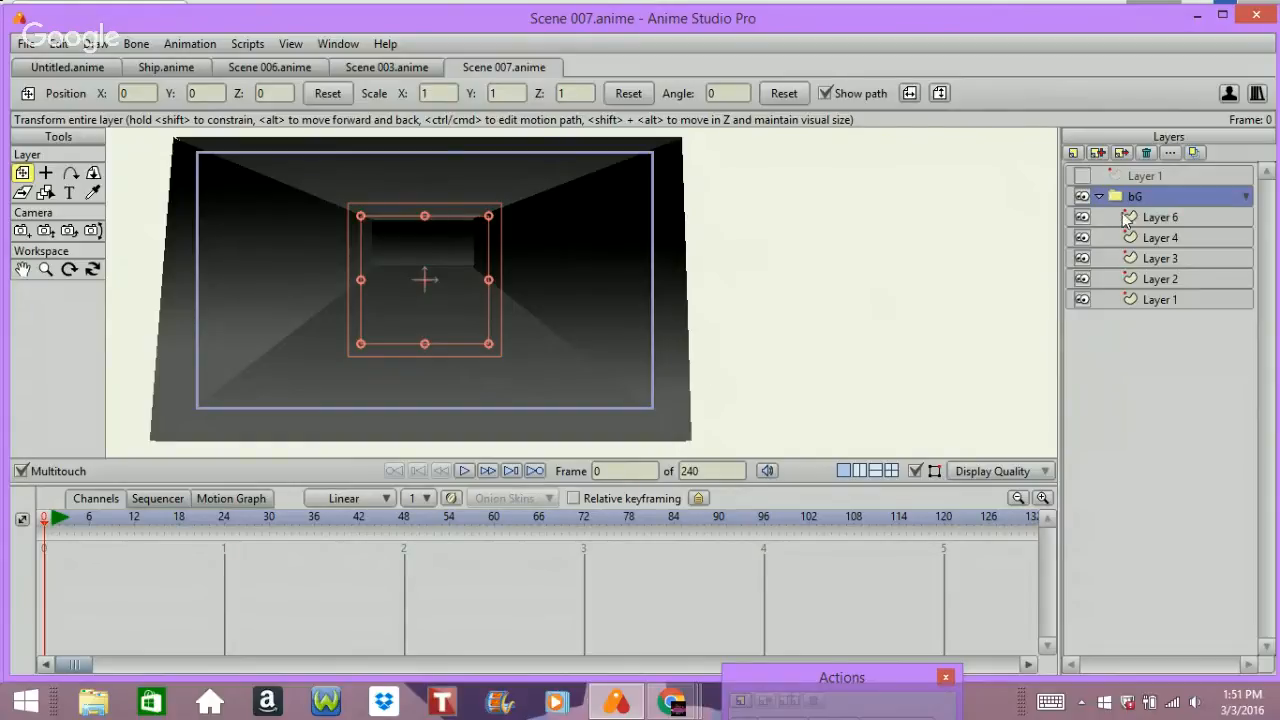
click(1100, 218)
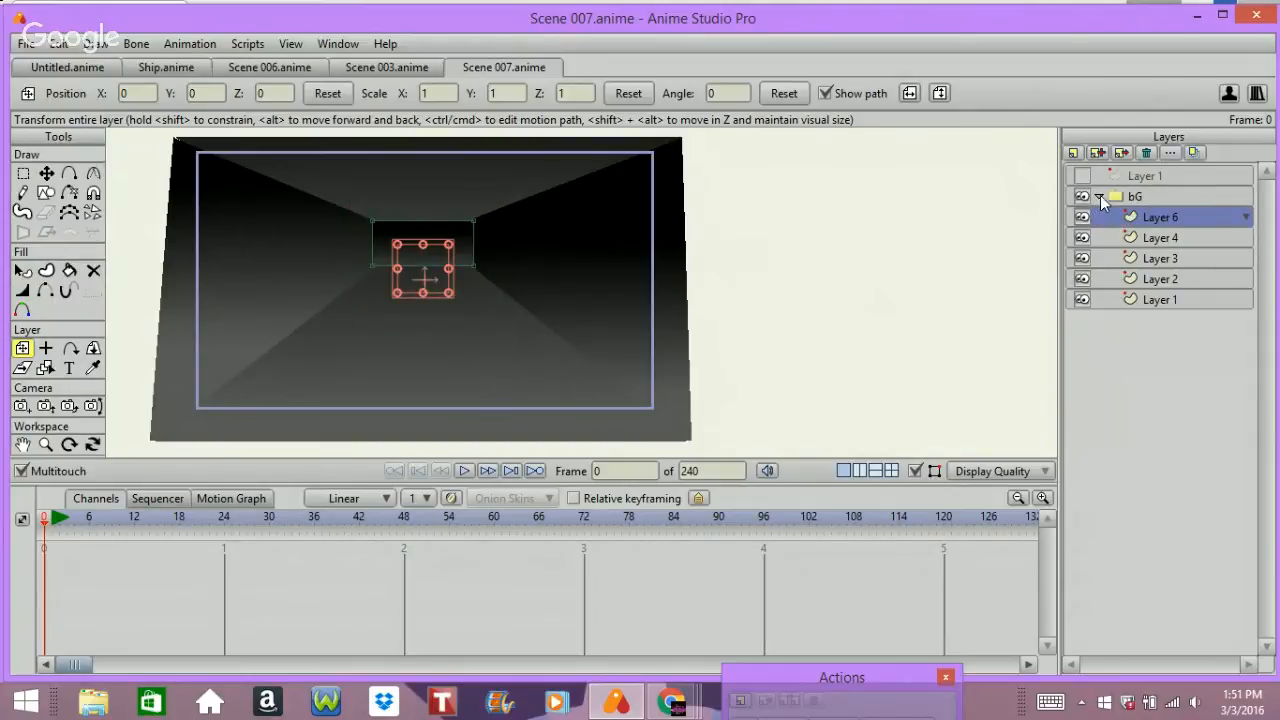
click(1098, 197)
- Add a vector layer named Lights above the bG group
click(1072, 154)
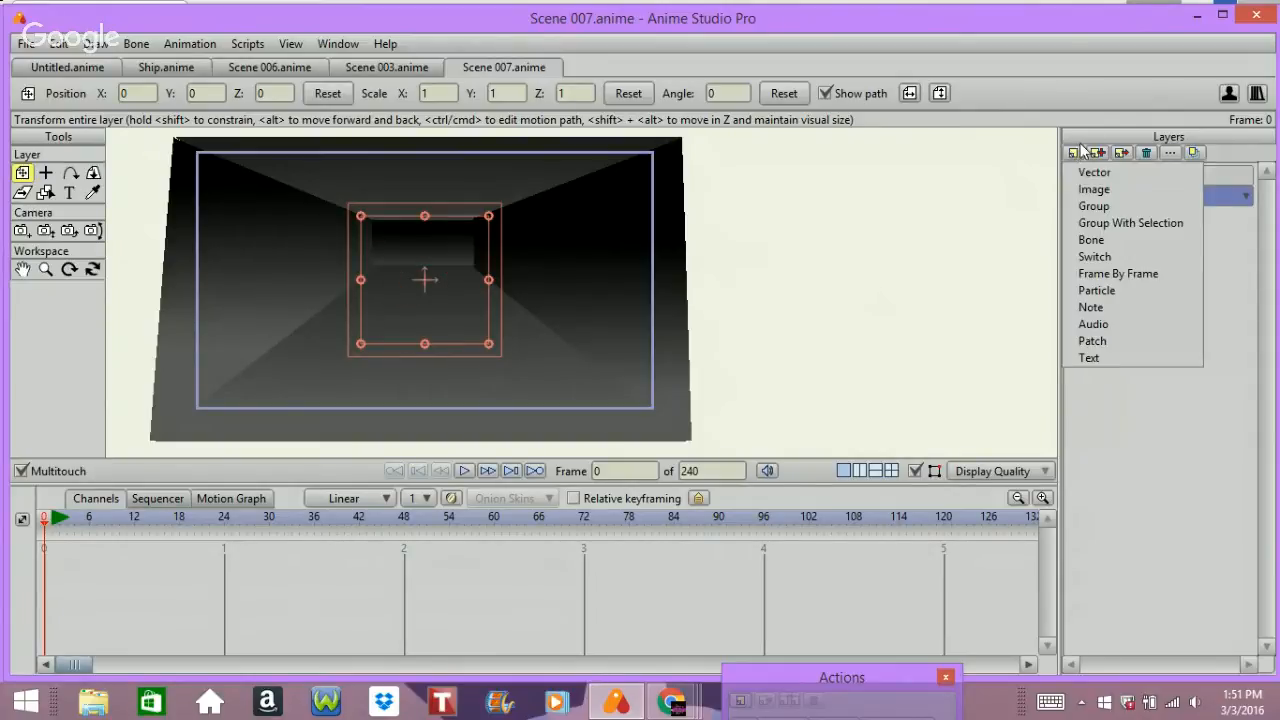
click(1084, 170)
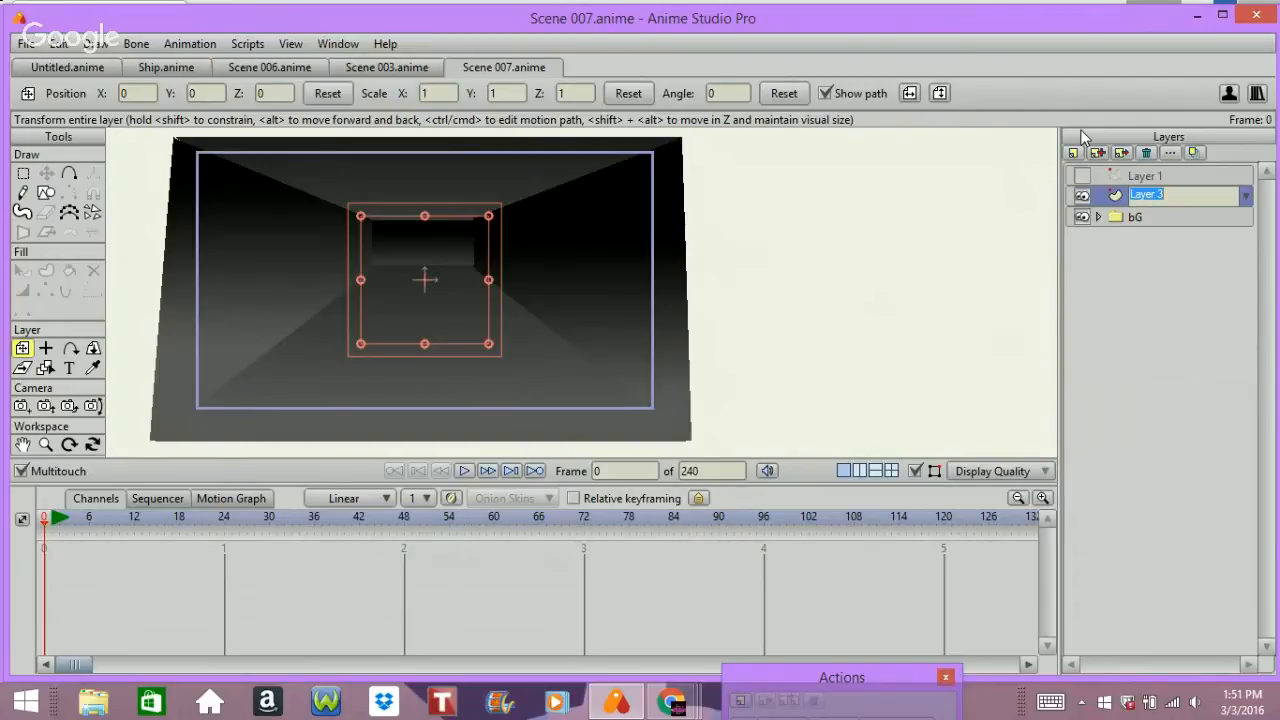
text(lIGHT)
key(BackSpace)
key(BackSpace)
key(BackSpace)
text(Lights)
key(Return)
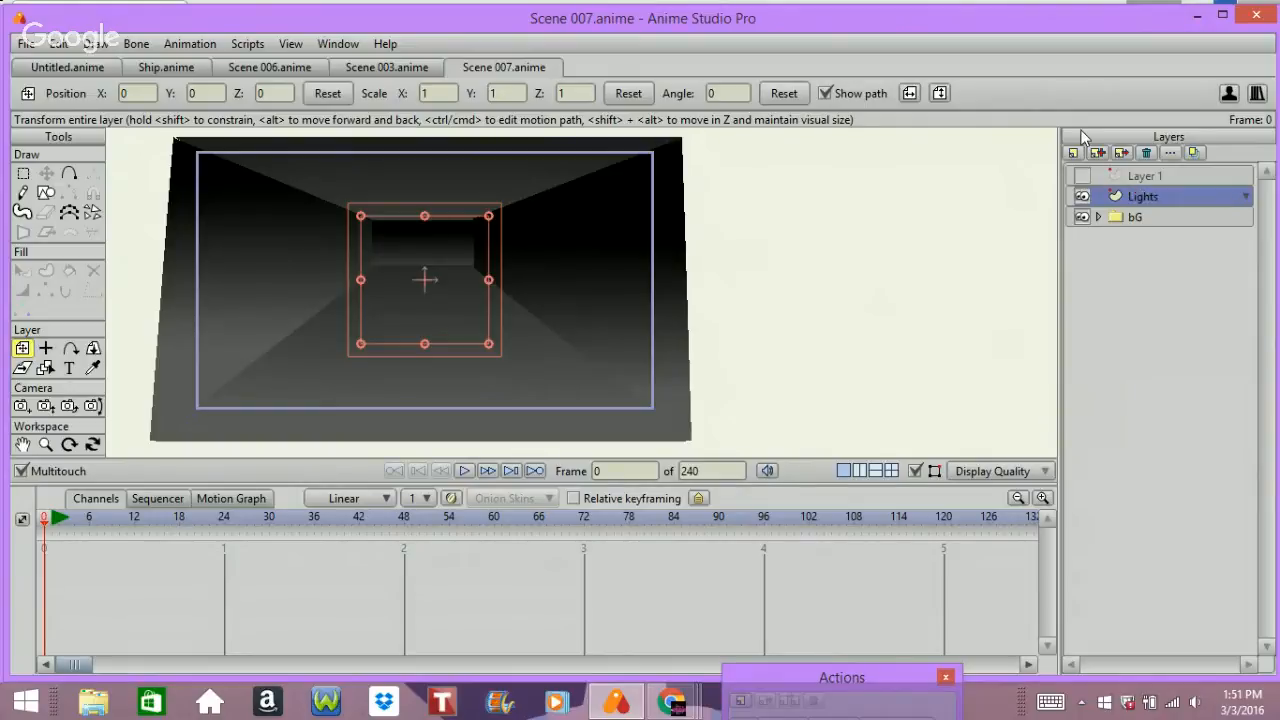
- Choose the Draw Shape tool and reset the default shape style to a plain white fill without gradient
click(46, 192)
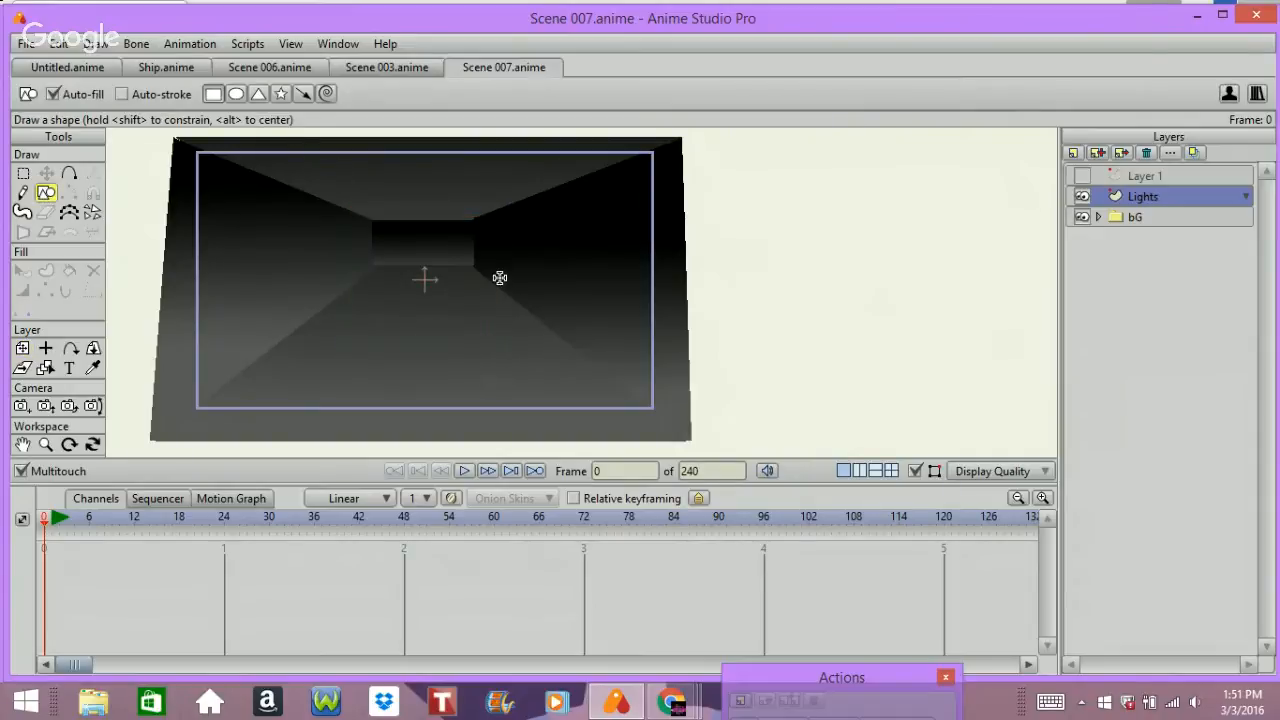
key(ctrl+t)
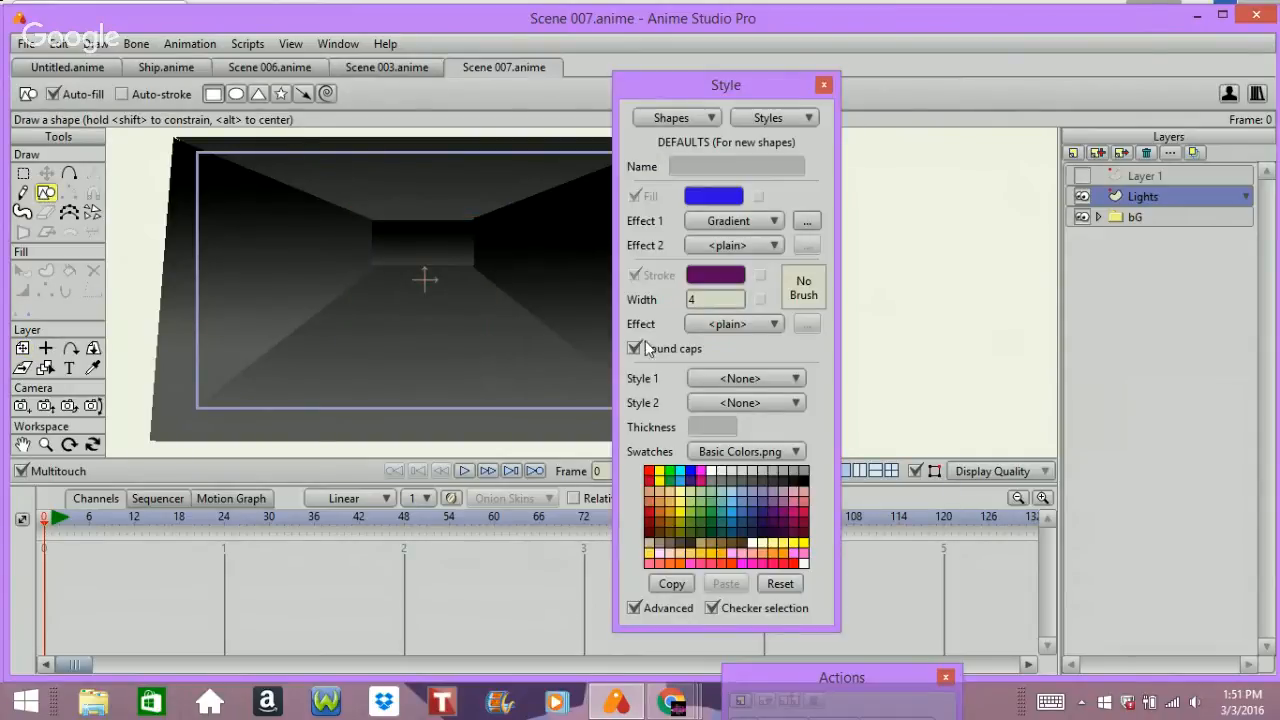
click(742, 226)
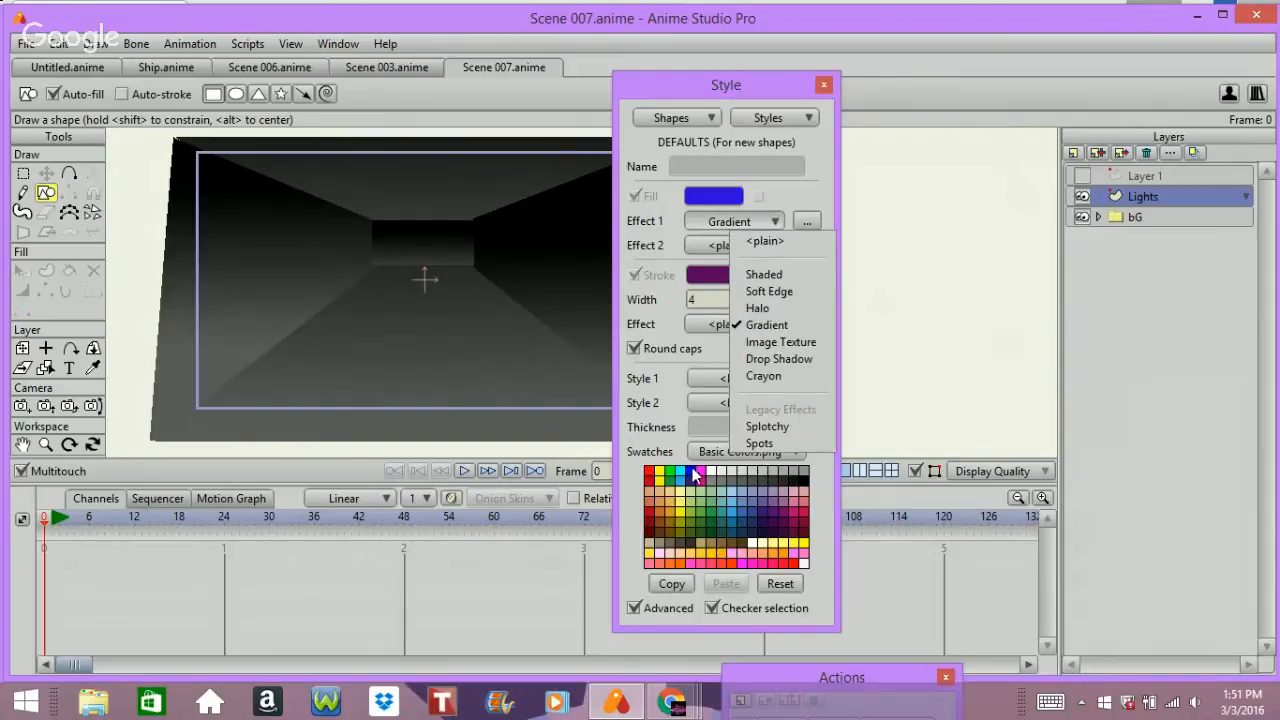
click(710, 434)
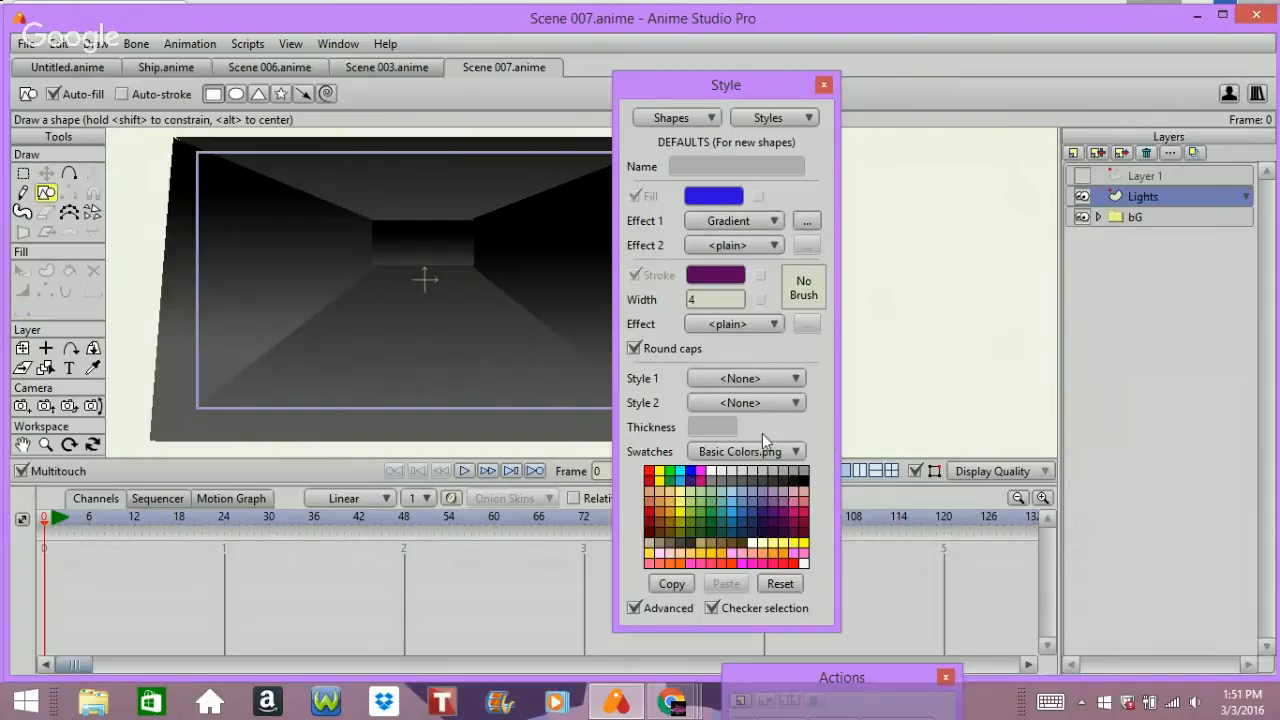
click(781, 583)
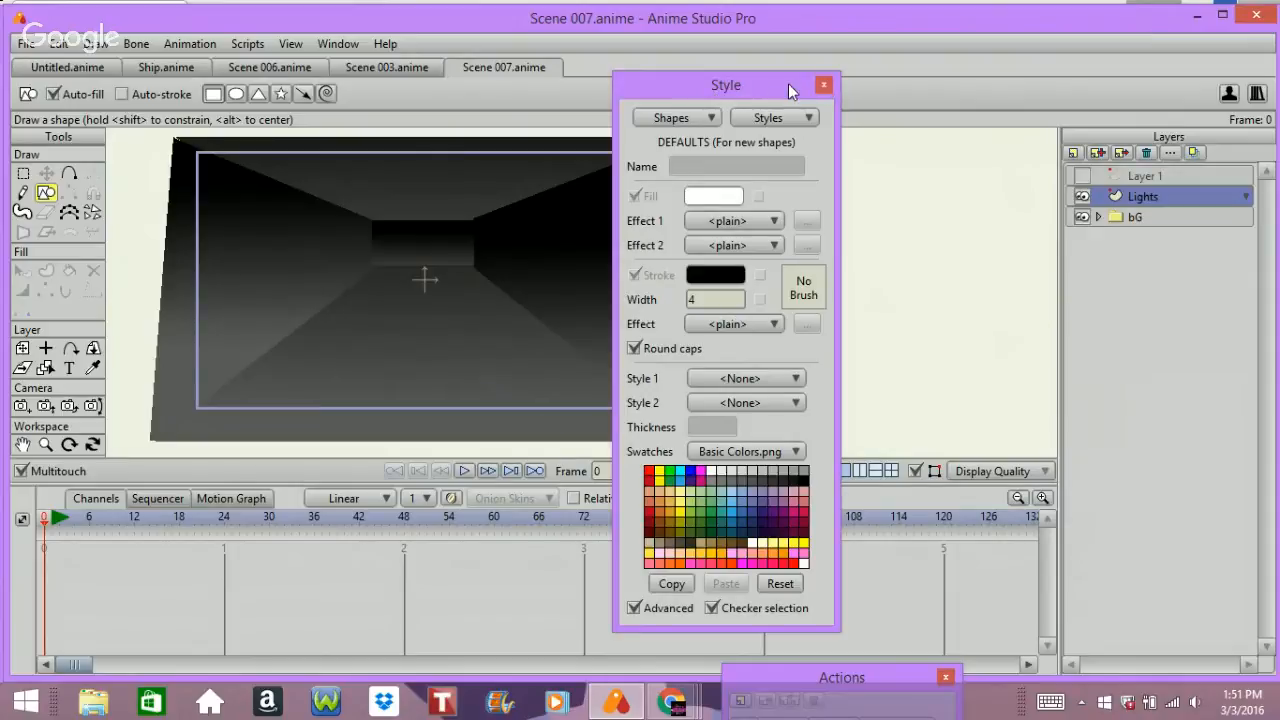
- Draw a white rectangle in the Lights layer on the ceiling, just above the back wall and about as wide
drag(788, 83, 1155, 111)
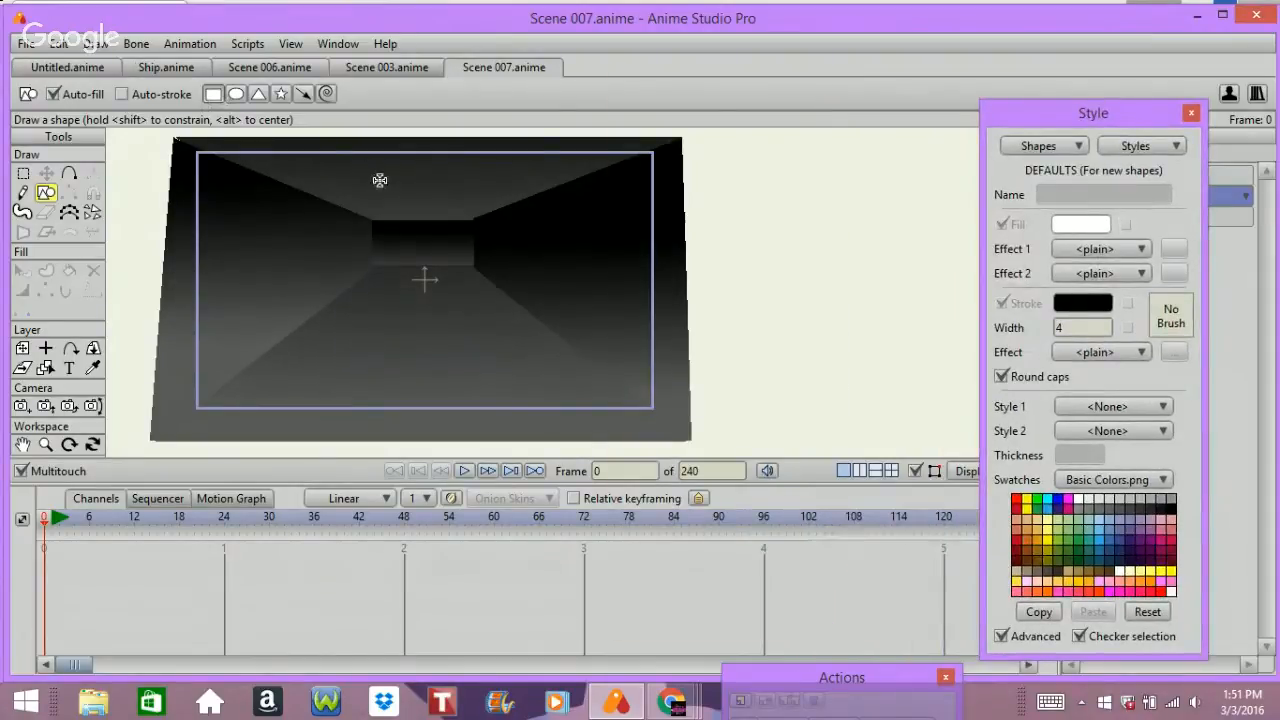
mouse_move(380, 180)
mouse_down()
mouse_move(454, 240)
mouse_move(490, 226)
mouse_move(488, 212)
mouse_up()
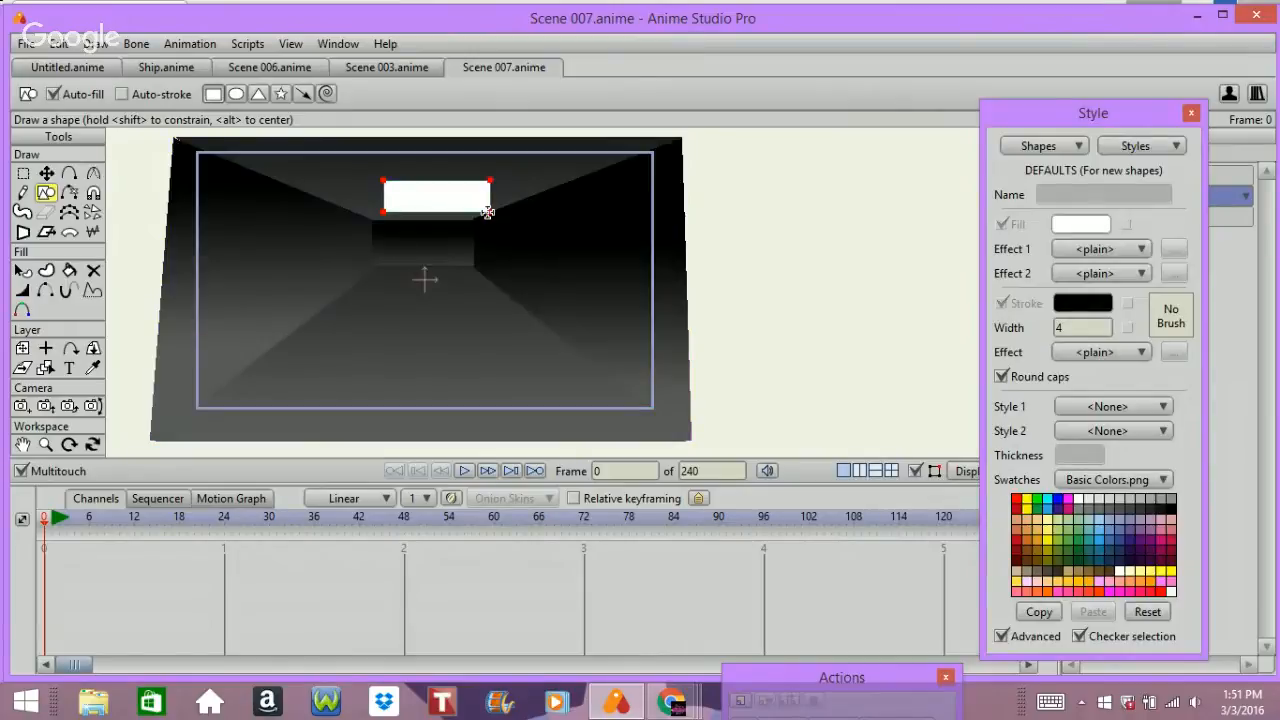
key(Escape)
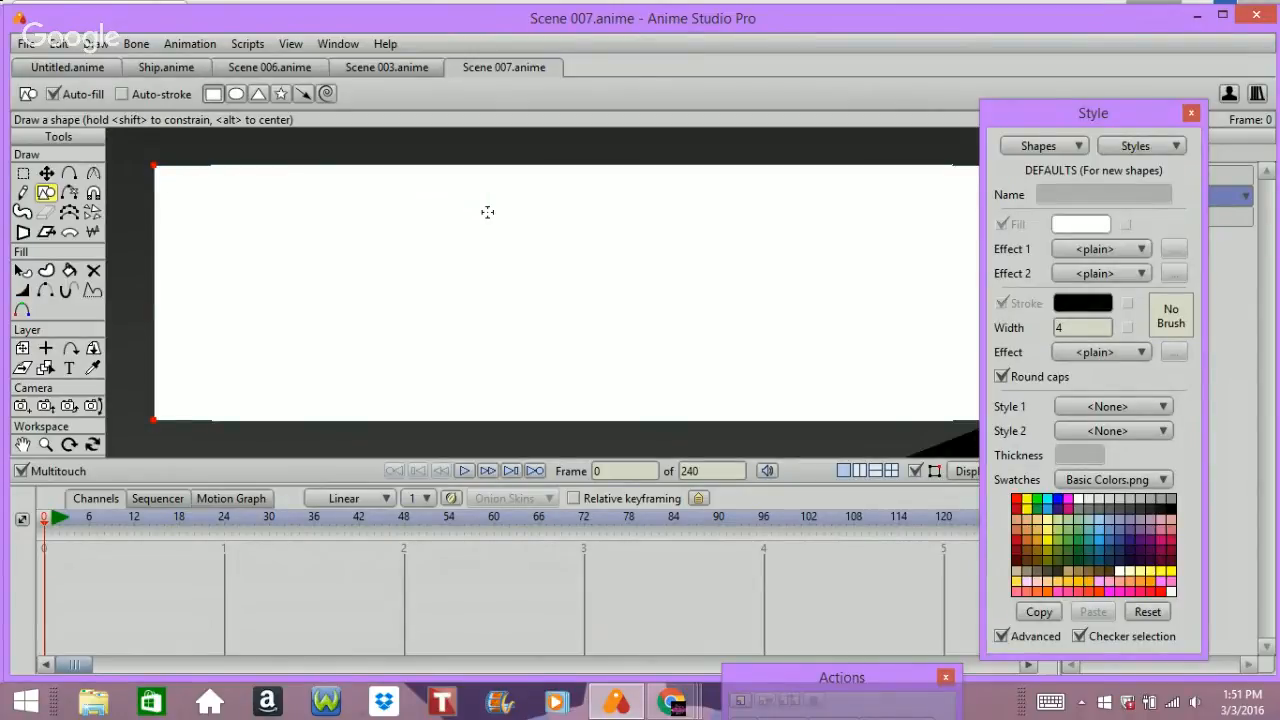
click(22, 444)
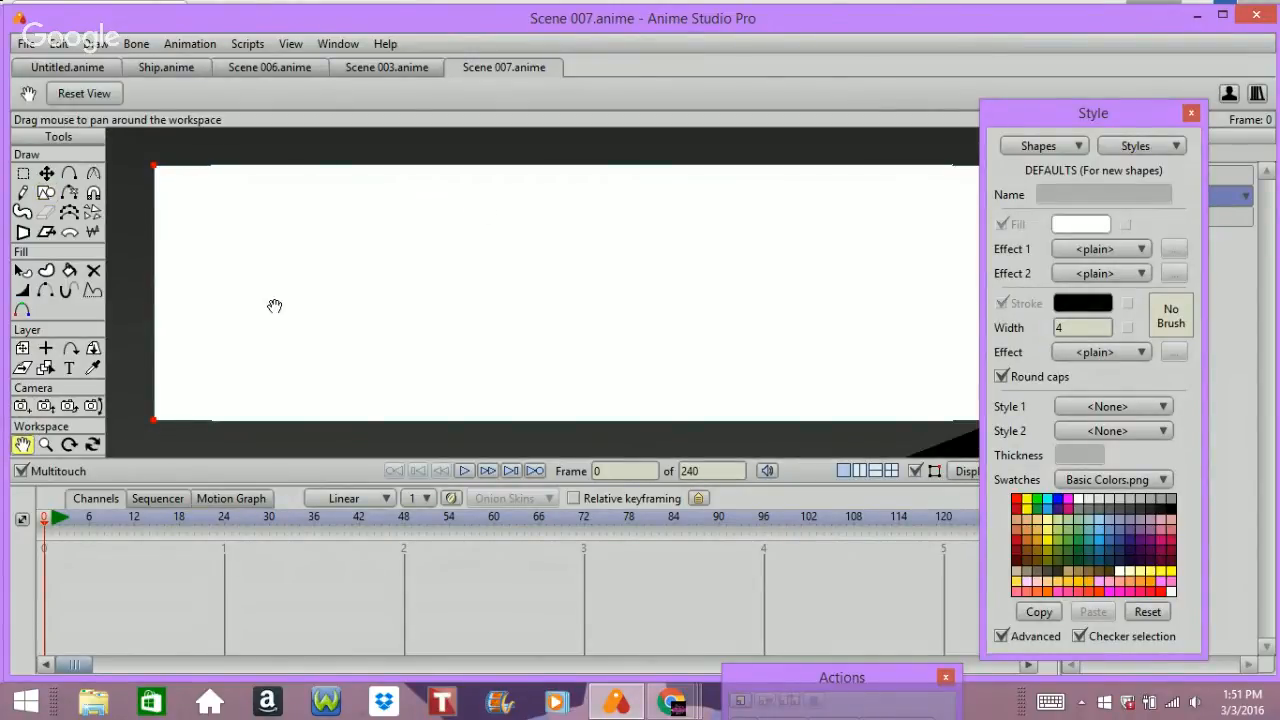
drag(274, 305, 191, 294)
click(45, 444)
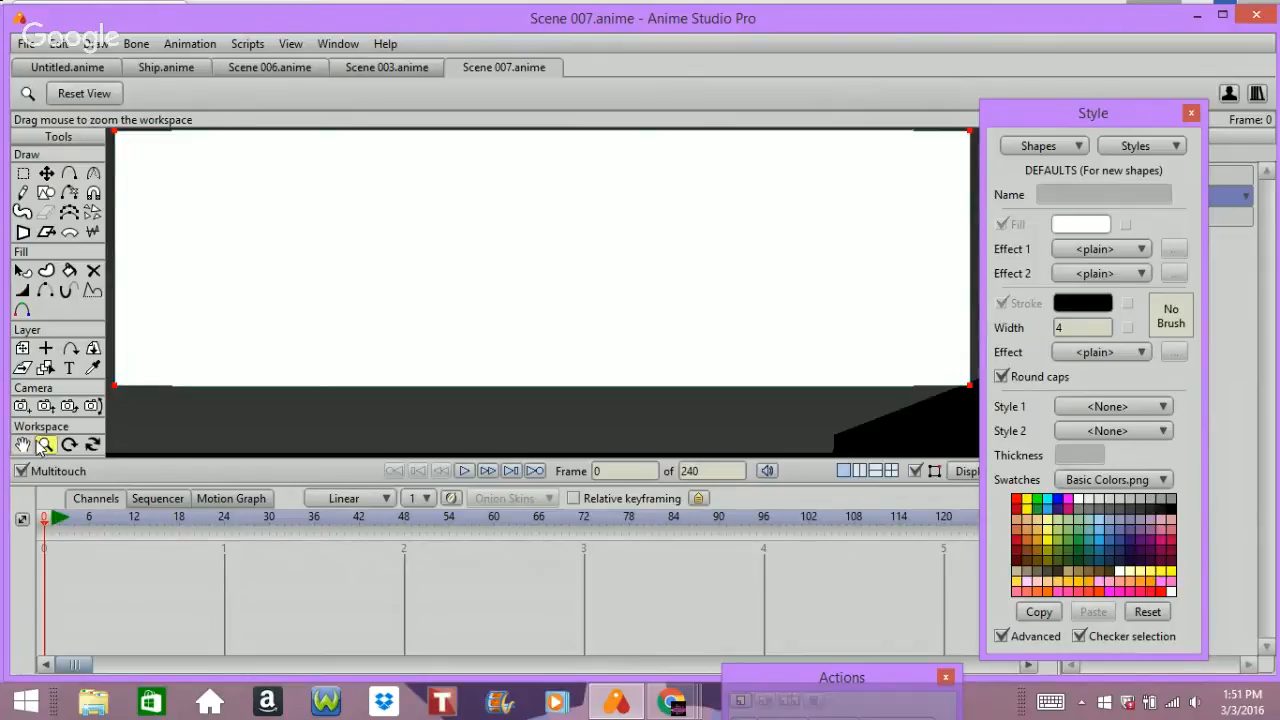
drag(229, 386, 346, 400)
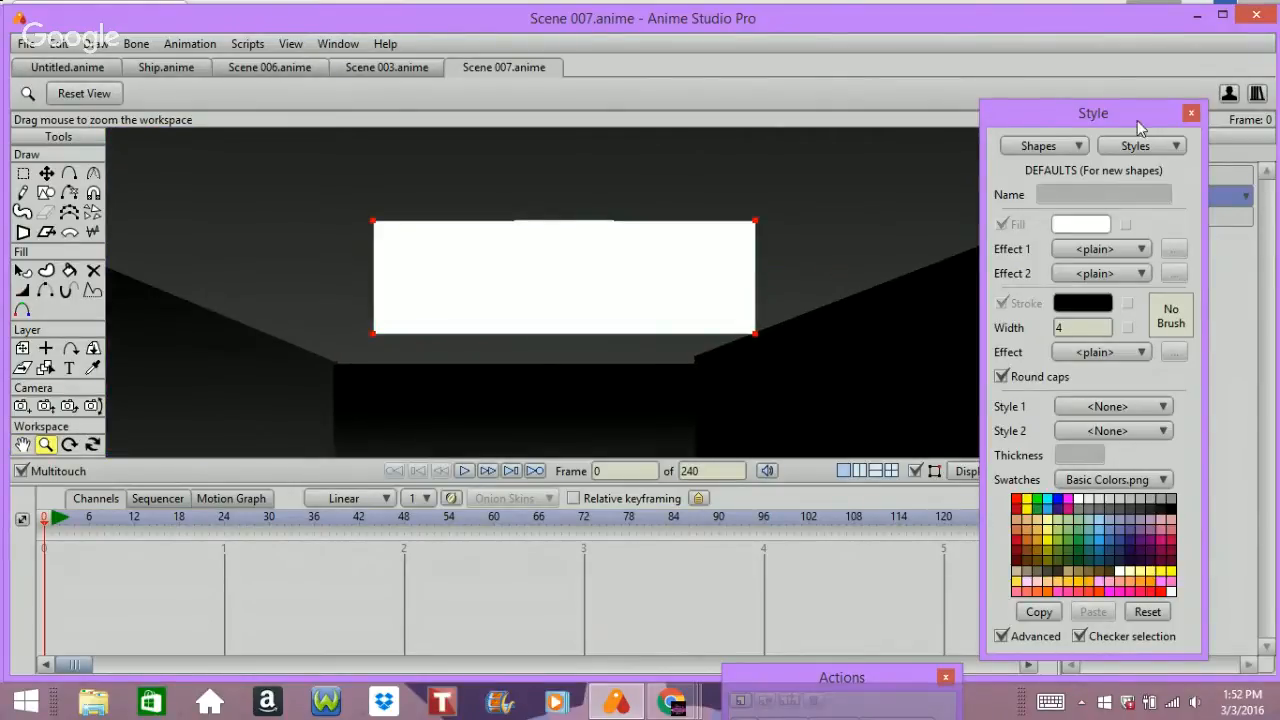
drag(1137, 120, 1028, 429)
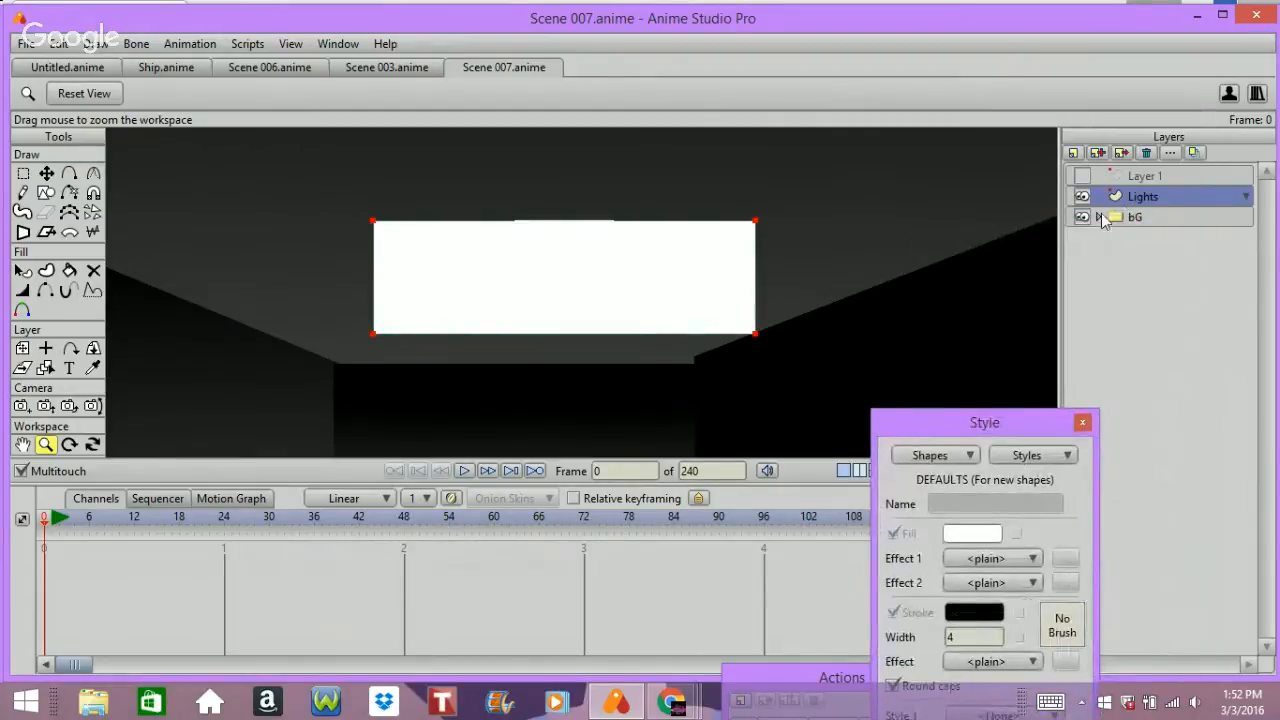
- Expand the bG group and move Layer 4 above Layer 6
click(1107, 222)
click(1099, 217)
click(1150, 244)
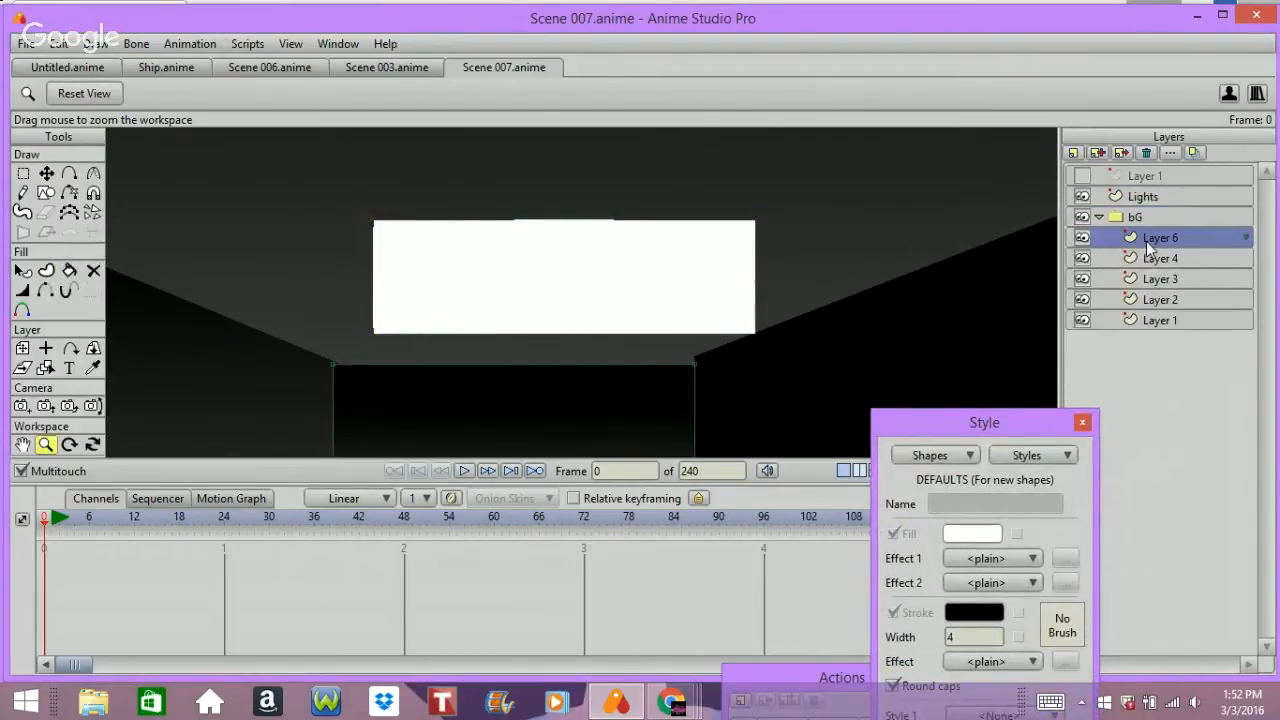
drag(1158, 261, 1158, 238)
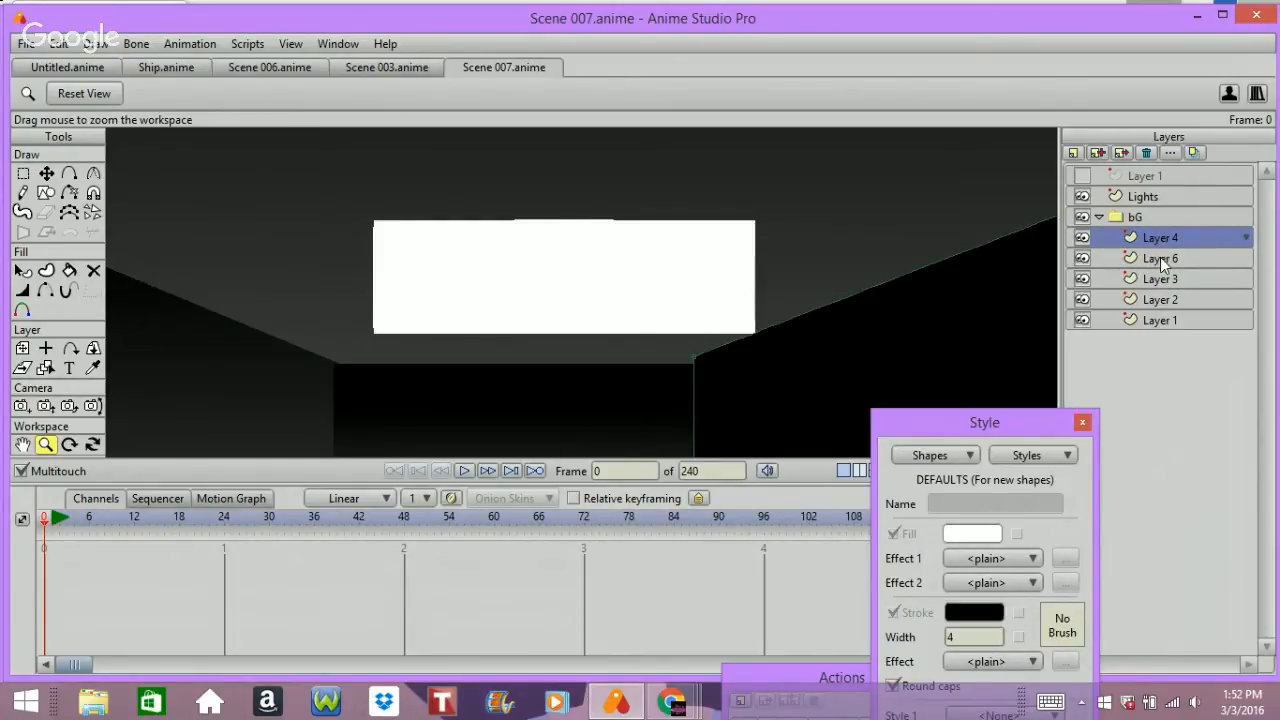
- Raise Layer 2's two inner points together to the top edge of the back wall, at about Y 0.46
click(1162, 280)
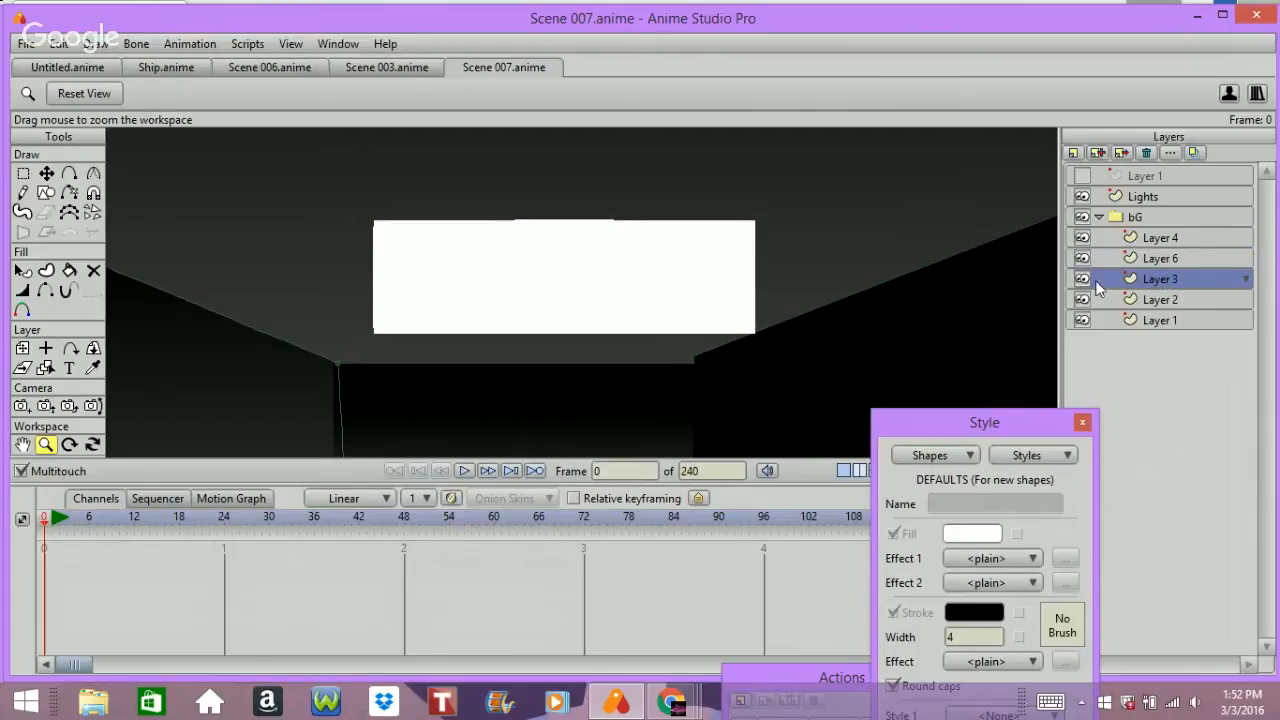
click(1130, 301)
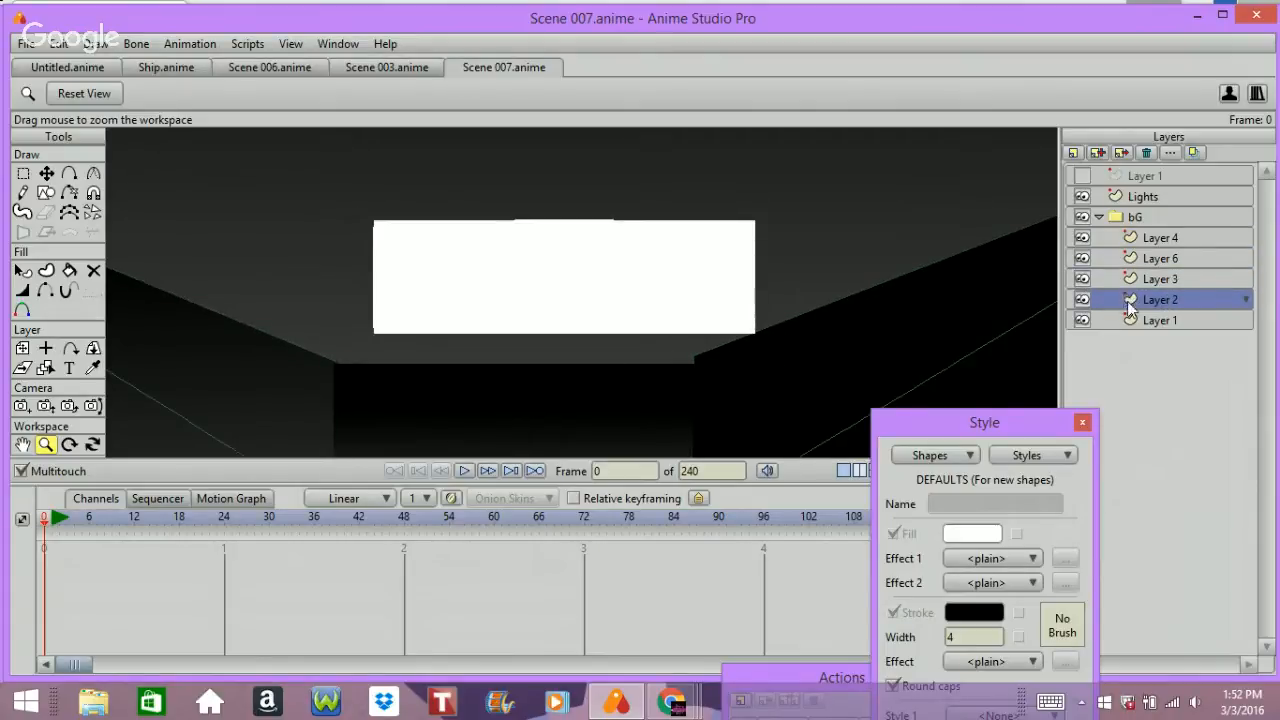
click(1131, 318)
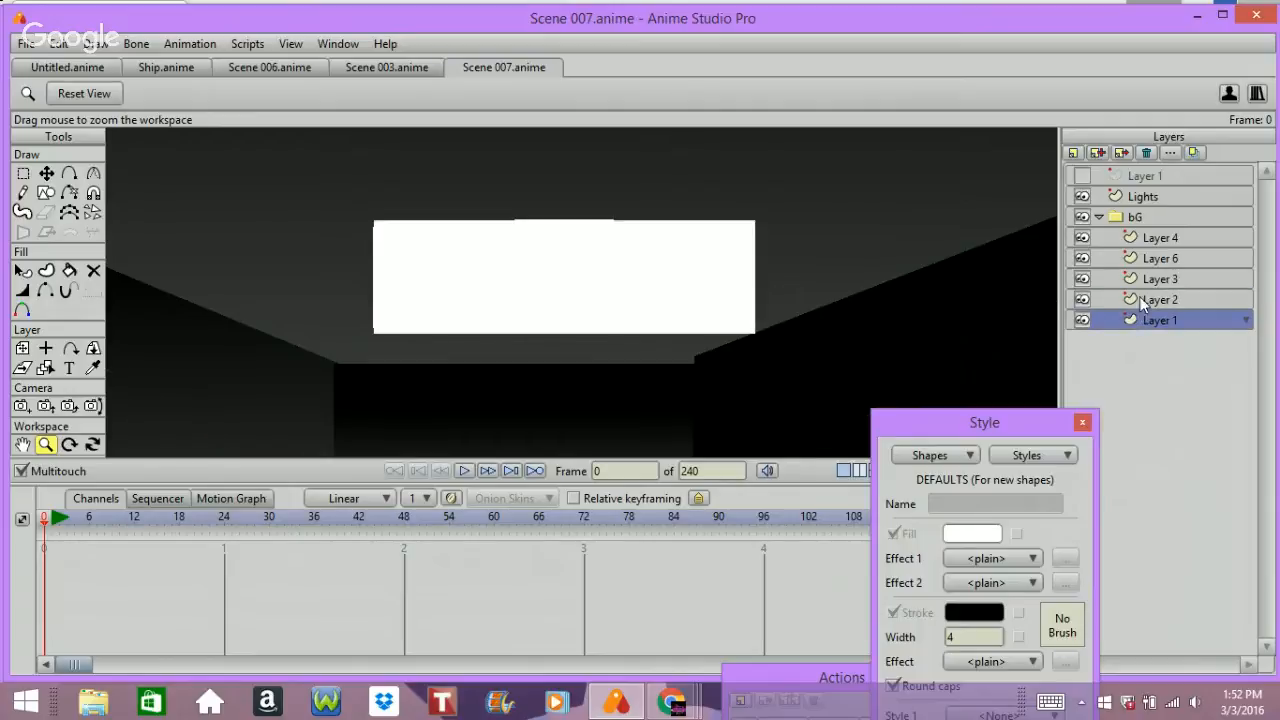
click(1143, 302)
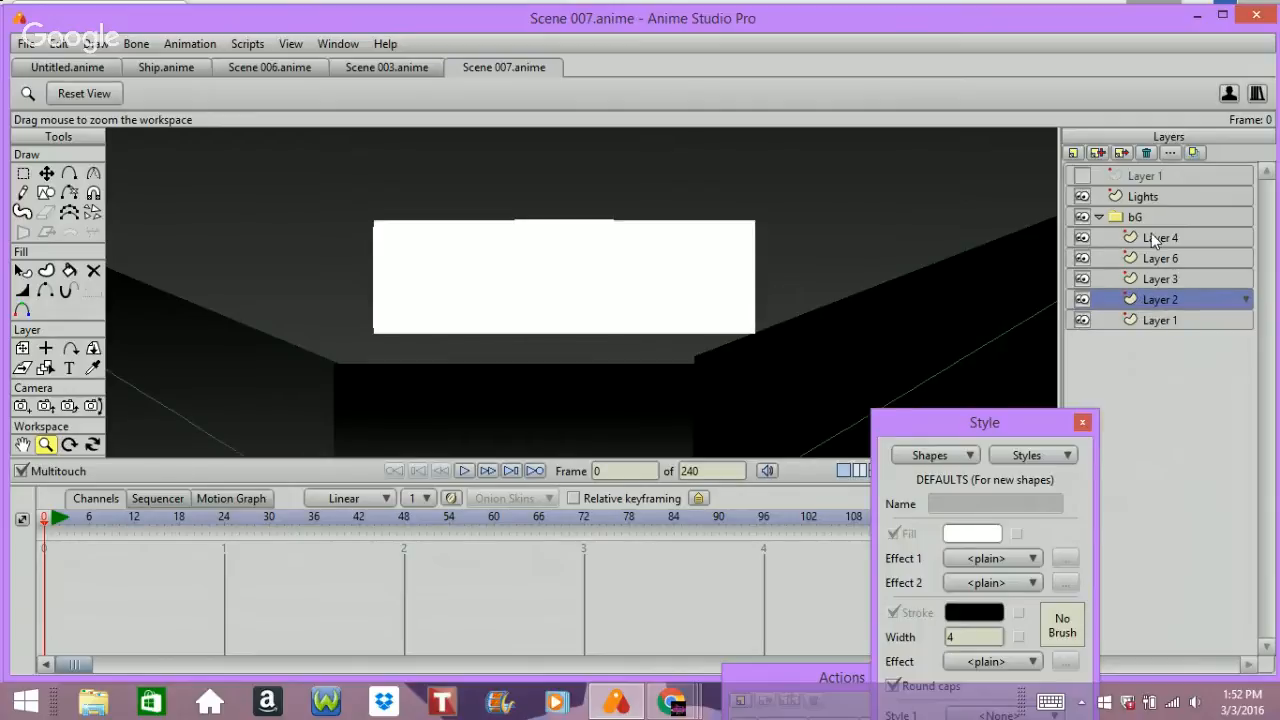
scroll(1151, 233, down, 5)
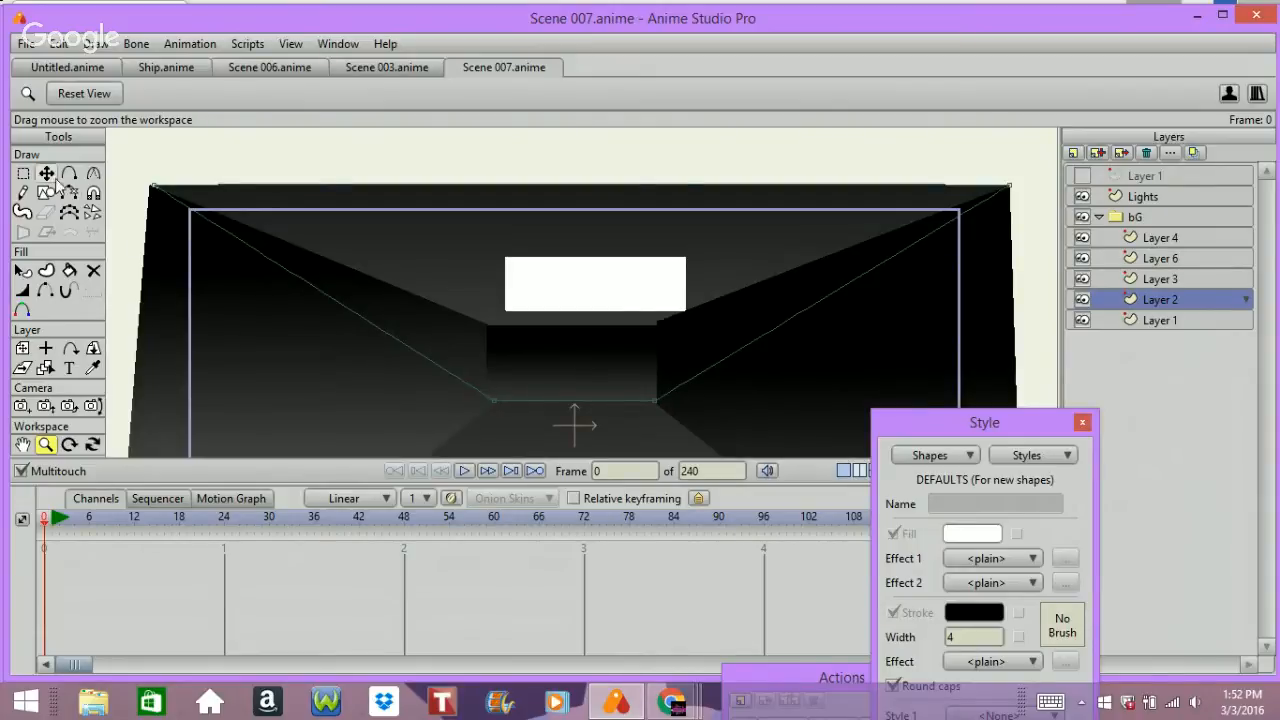
click(23, 174)
click(418, 330)
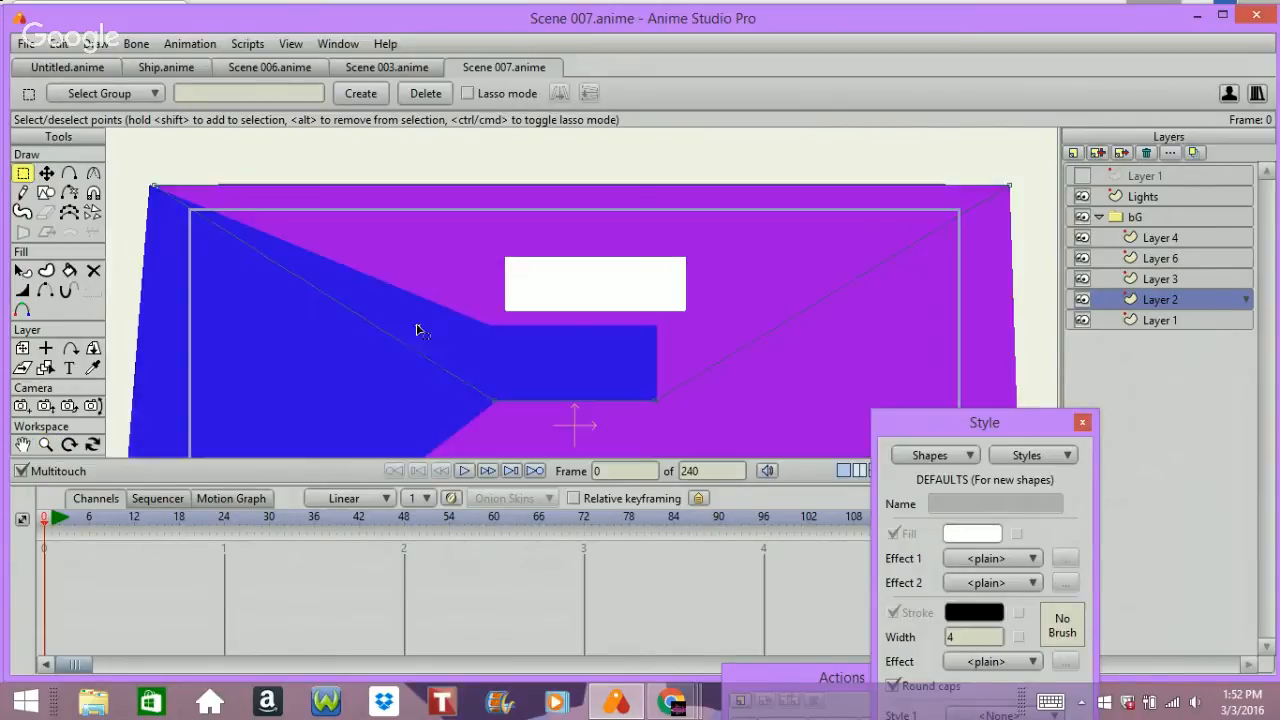
mouse_move(418, 330)
mouse_down()
mouse_move(645, 437)
mouse_move(705, 442)
mouse_up()
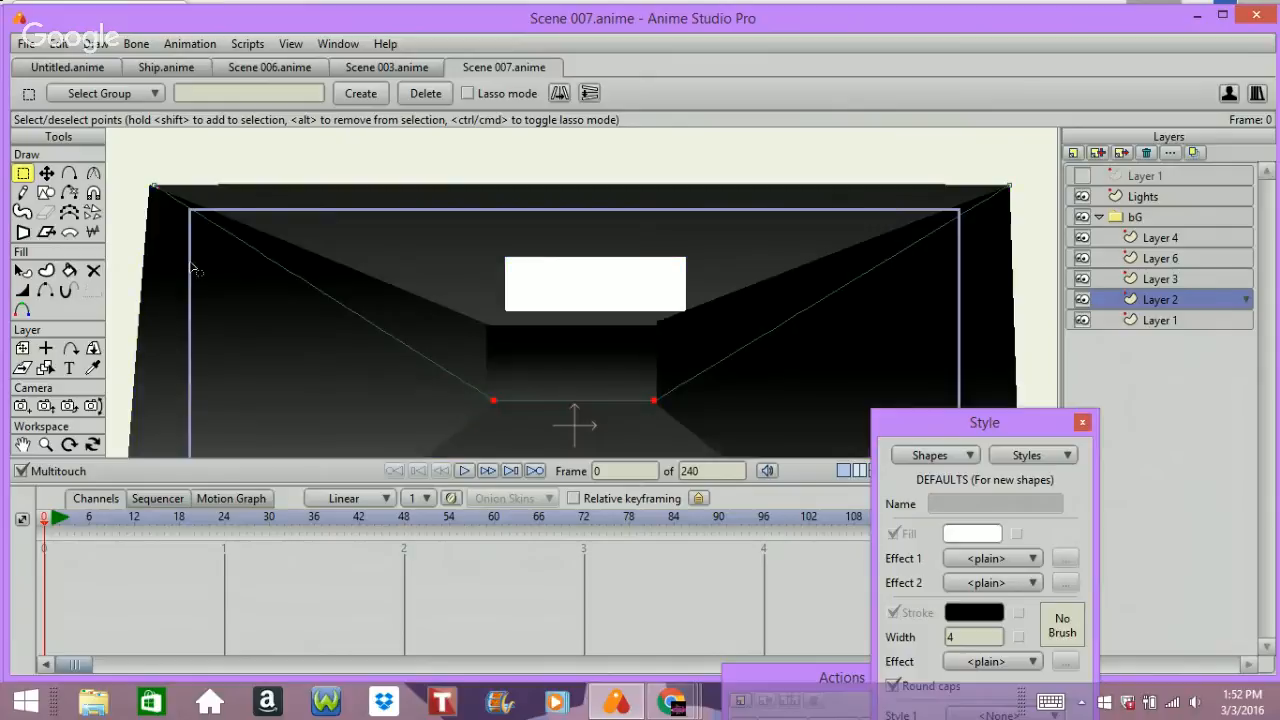
click(46, 174)
drag(278, 398, 309, 325)
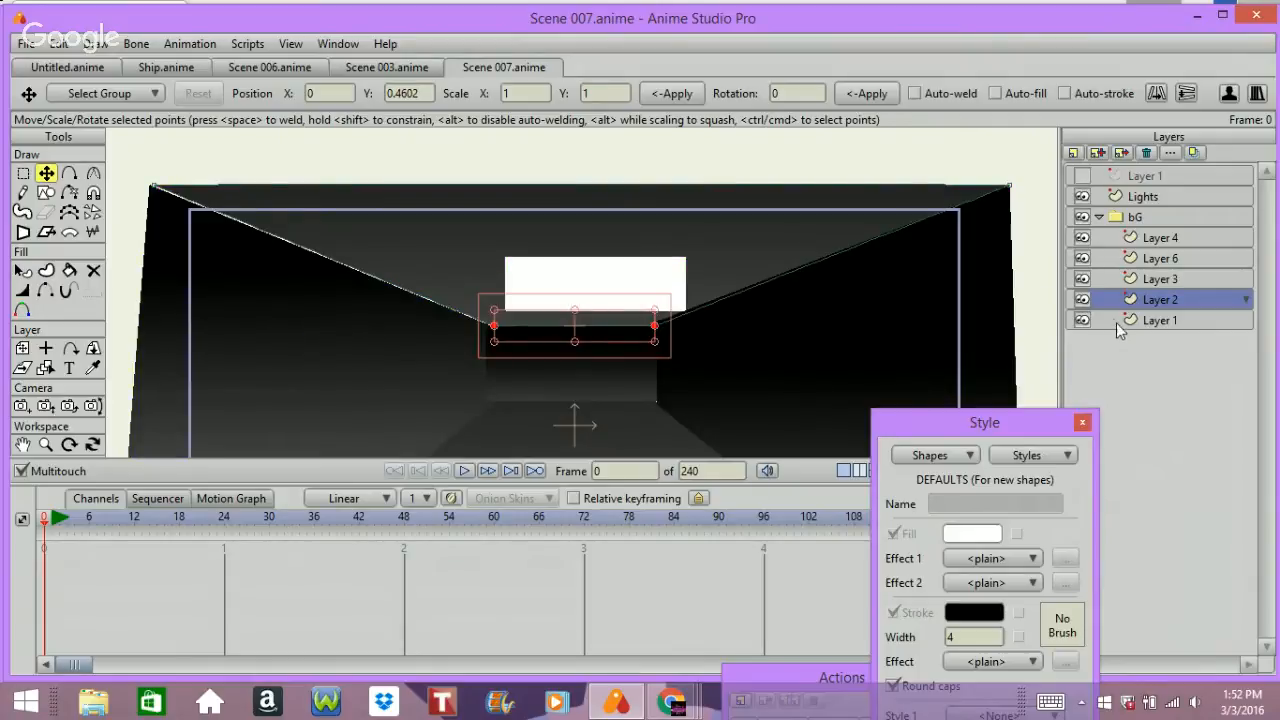
- Fine-tune Layer 2's outer left point and two inner points to meet the wall corners, and render frame 0 to check
click(70, 176)
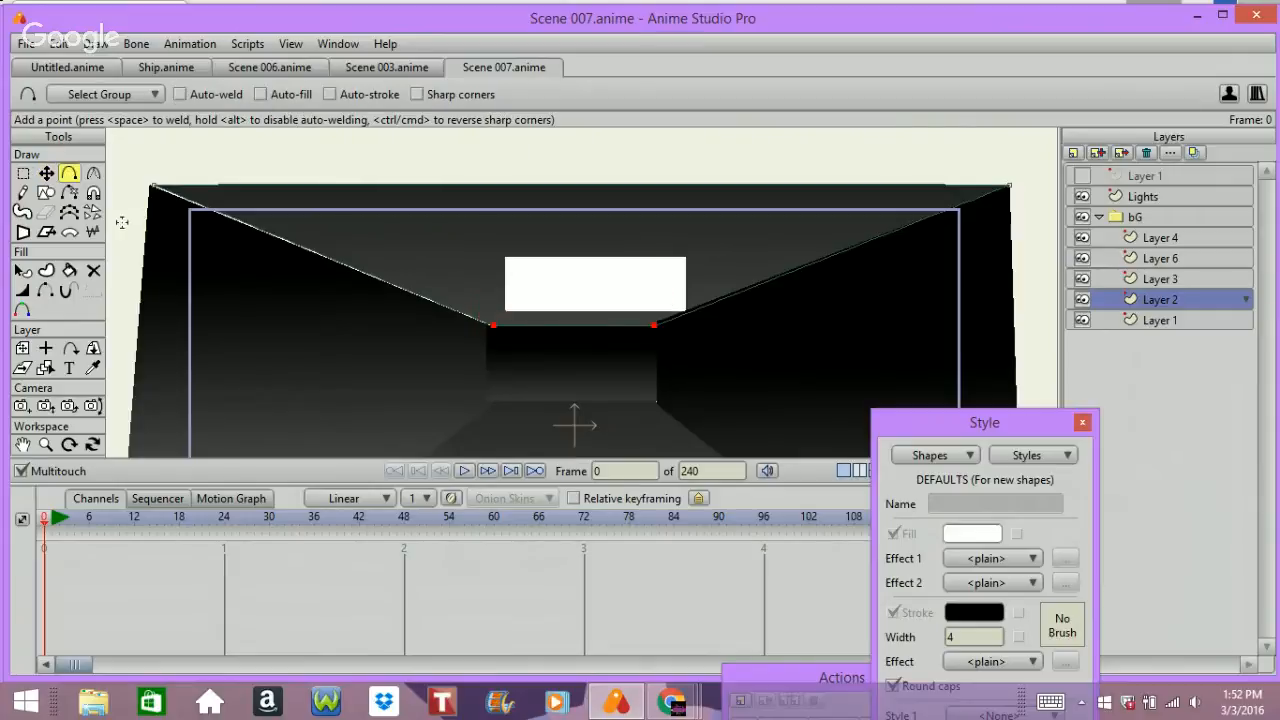
click(46, 173)
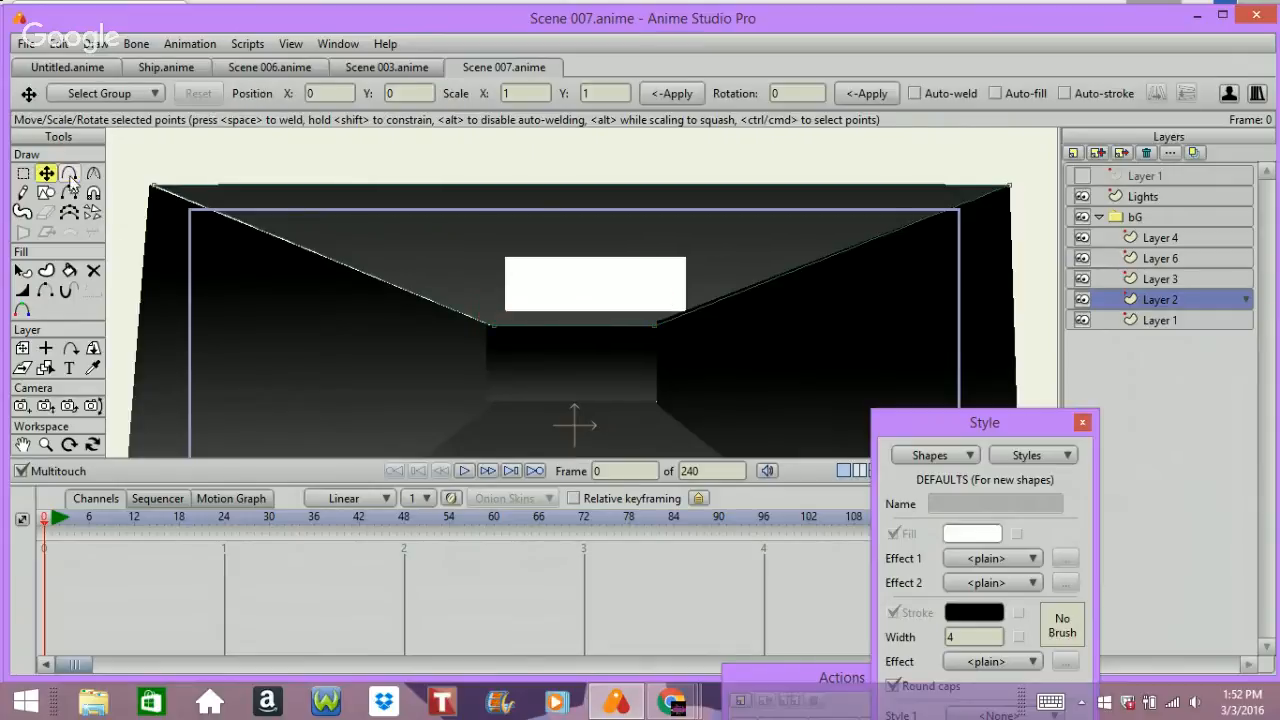
click(153, 189)
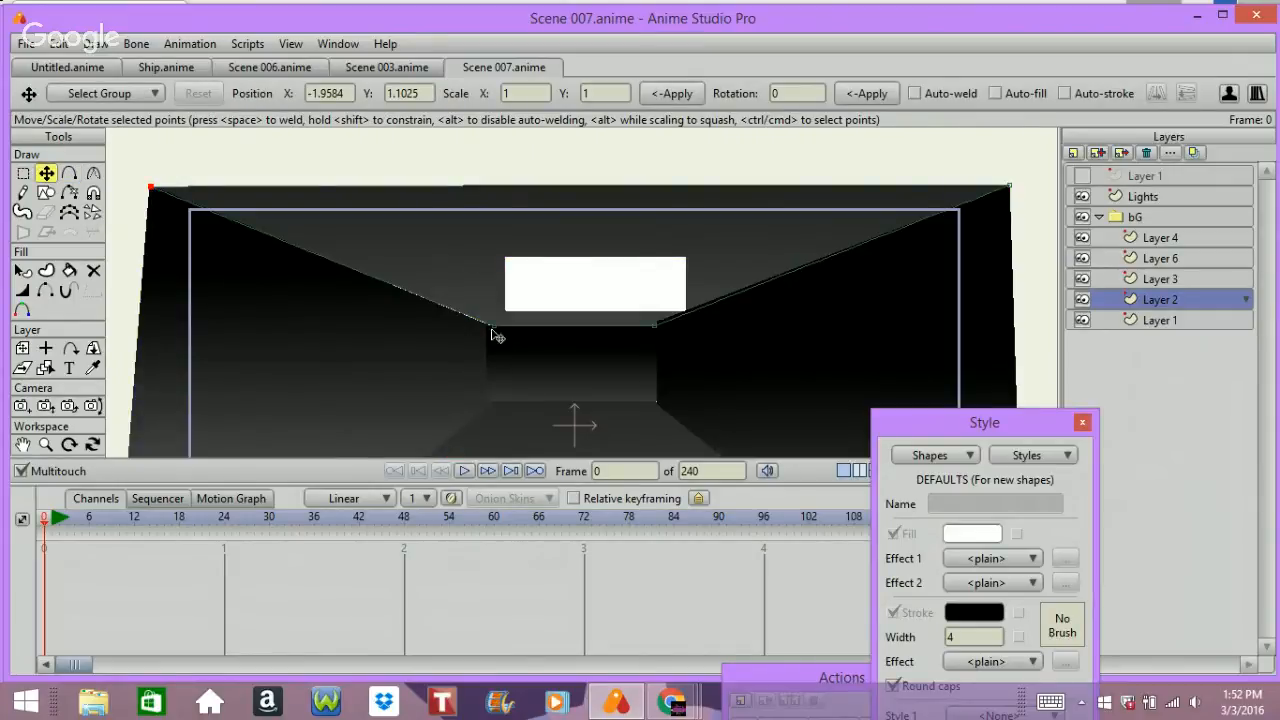
click(489, 328)
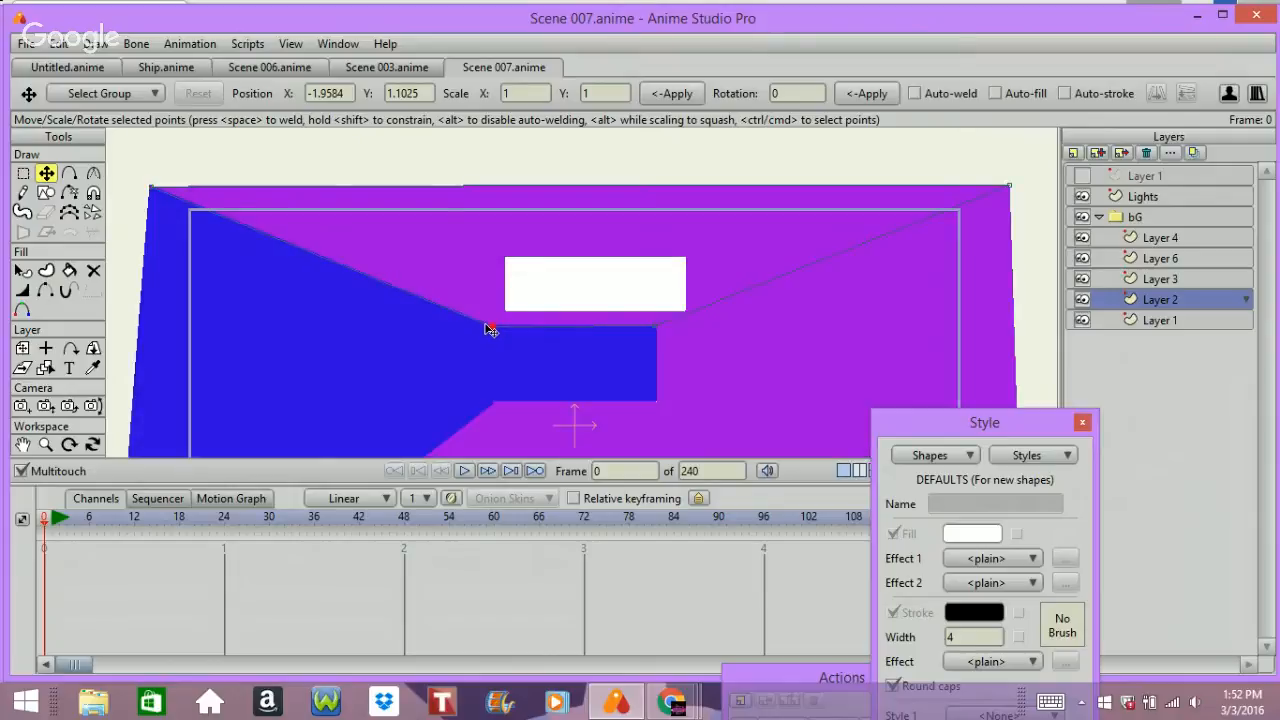
drag(489, 325, 487, 327)
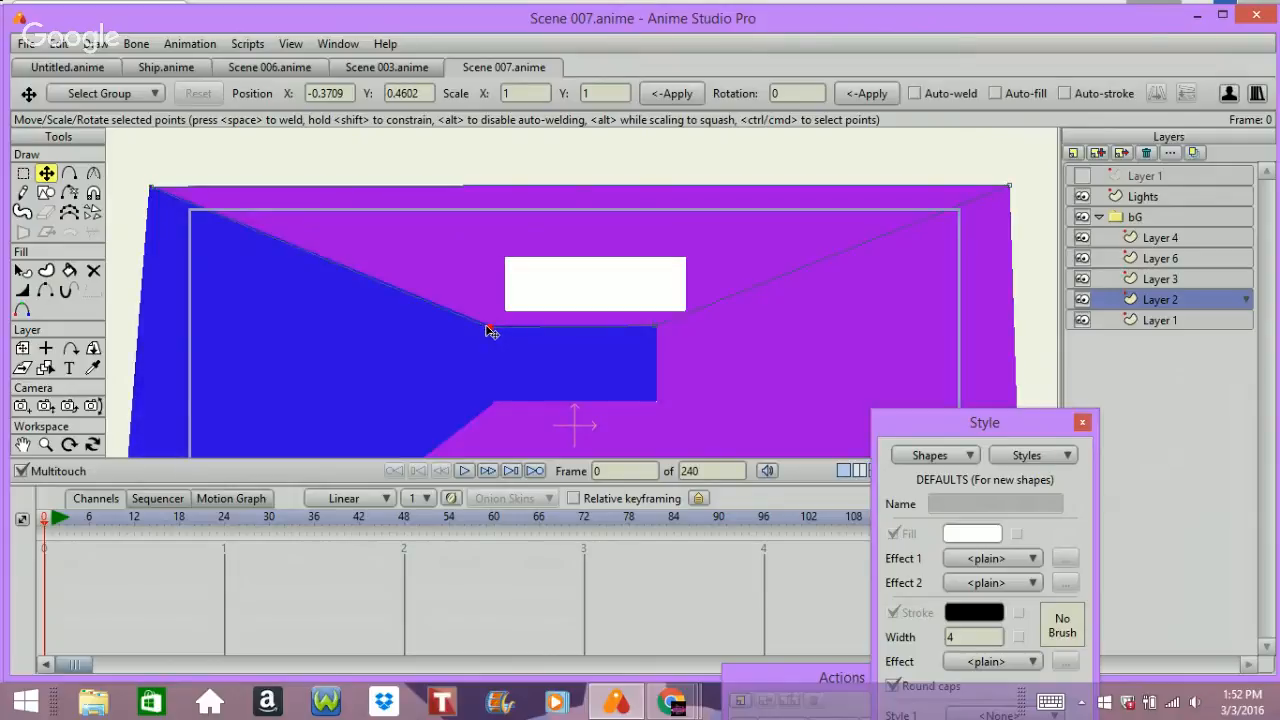
click(654, 328)
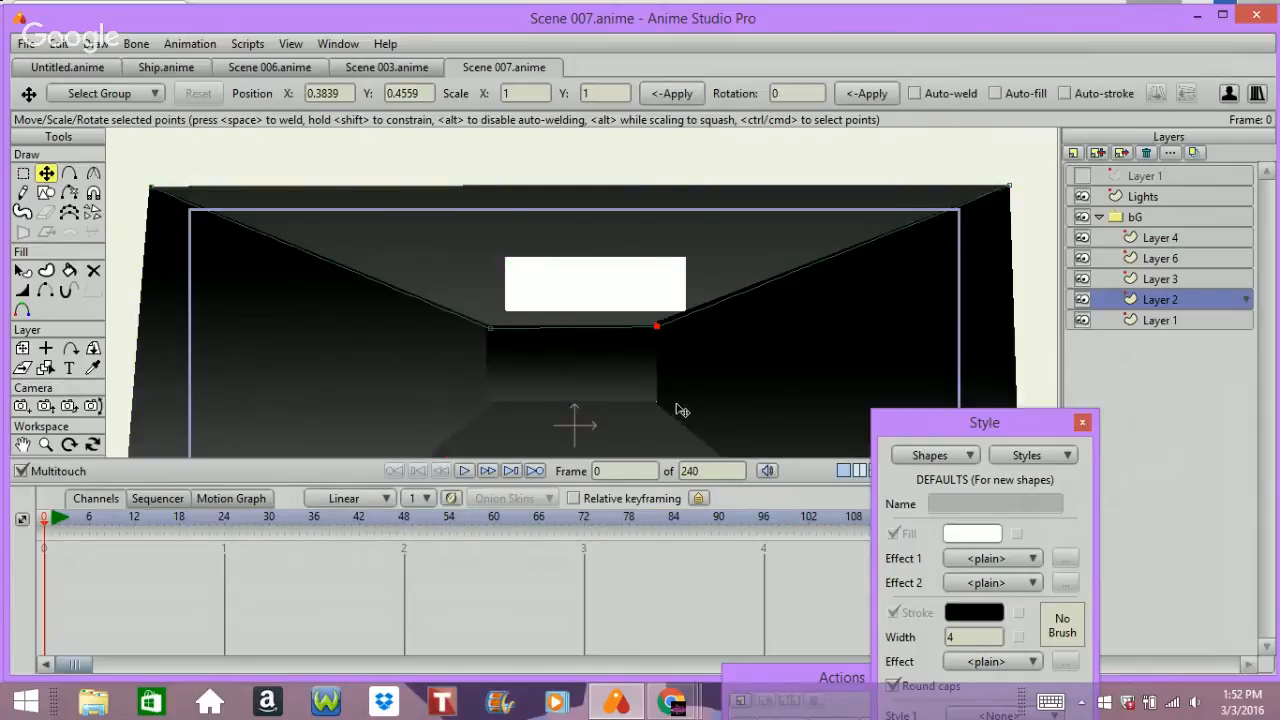
key(ctrl+r)
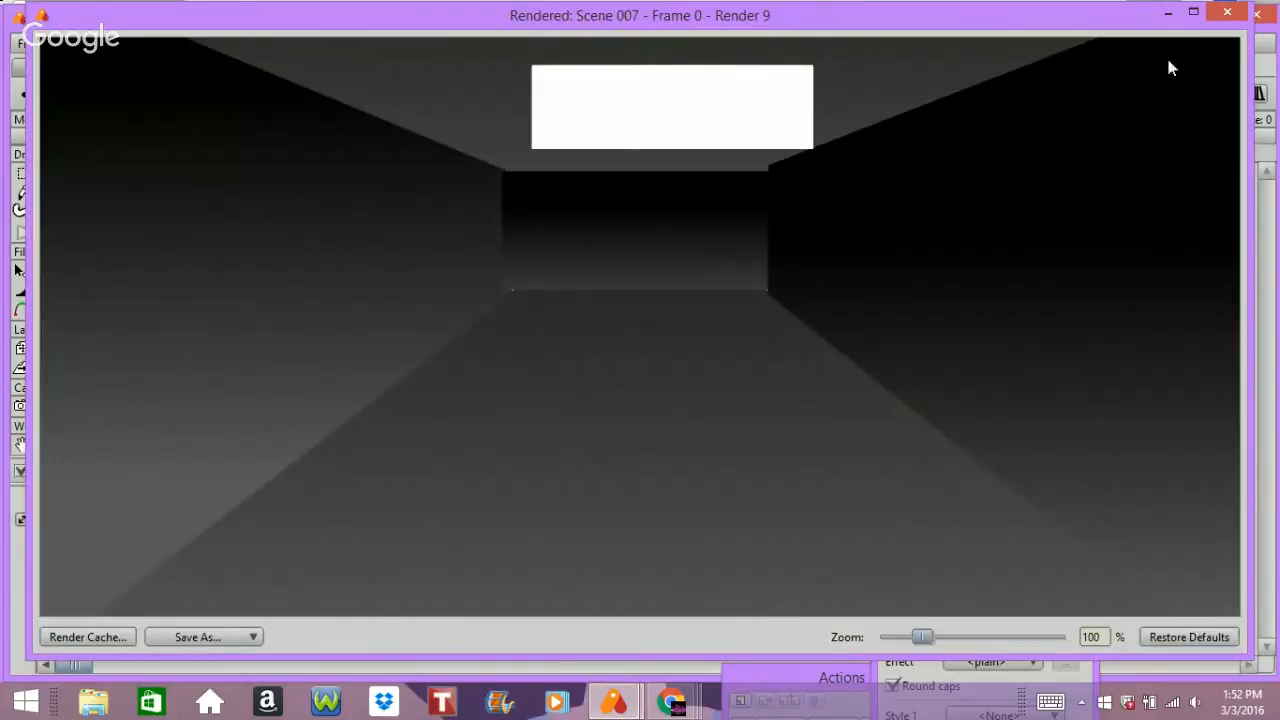
click(1226, 11)
- Try to align Layer 4's two inner points with the back wall's right corners, and render frame 0 to check
click(1143, 254)
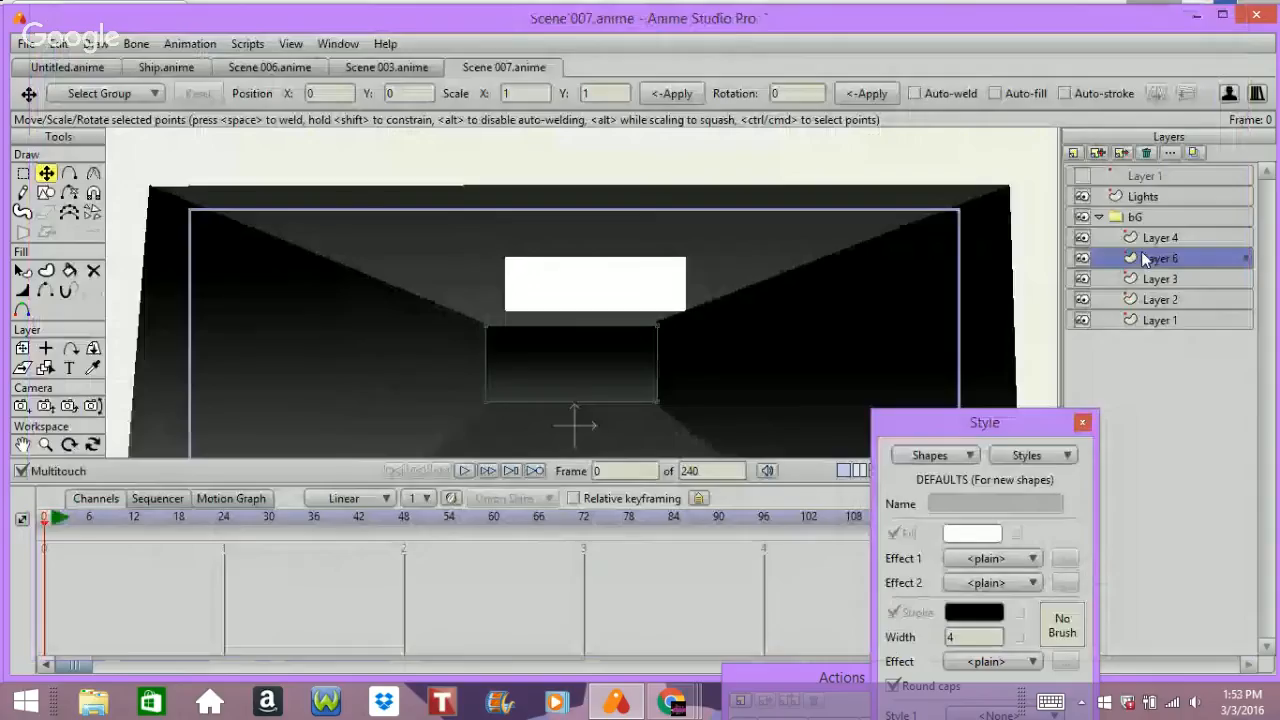
click(1150, 240)
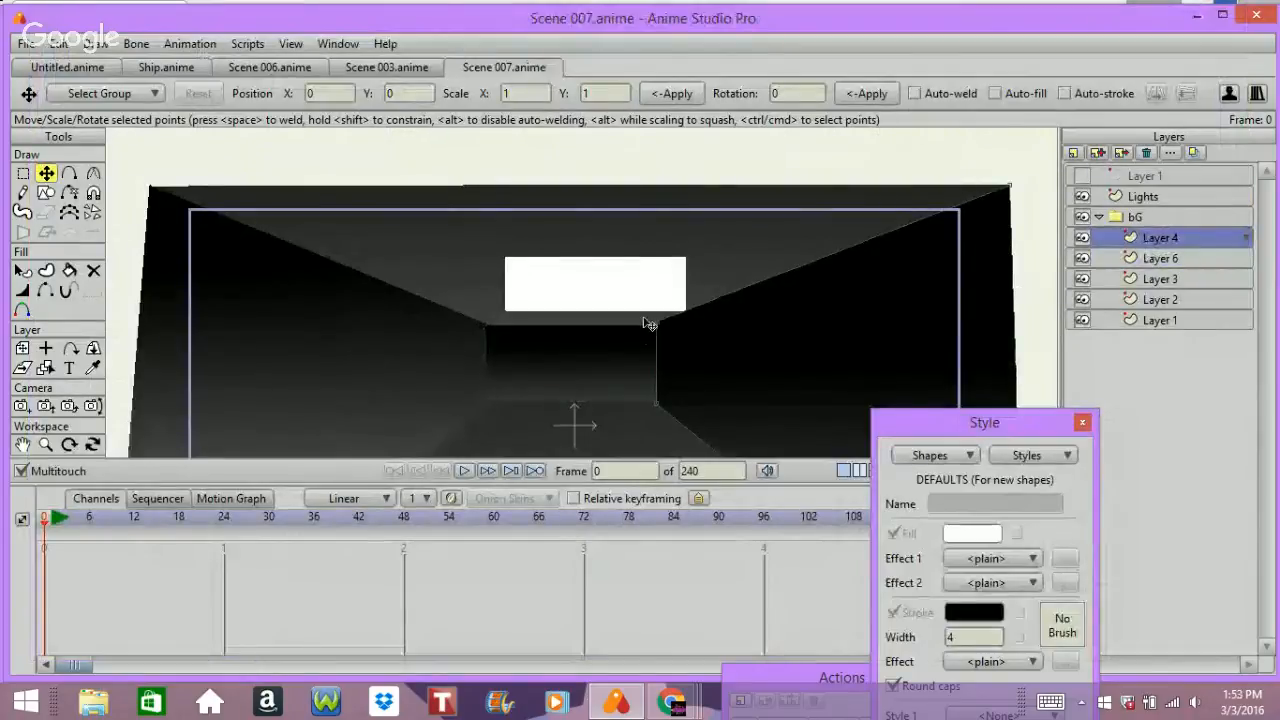
drag(656, 325, 657, 326)
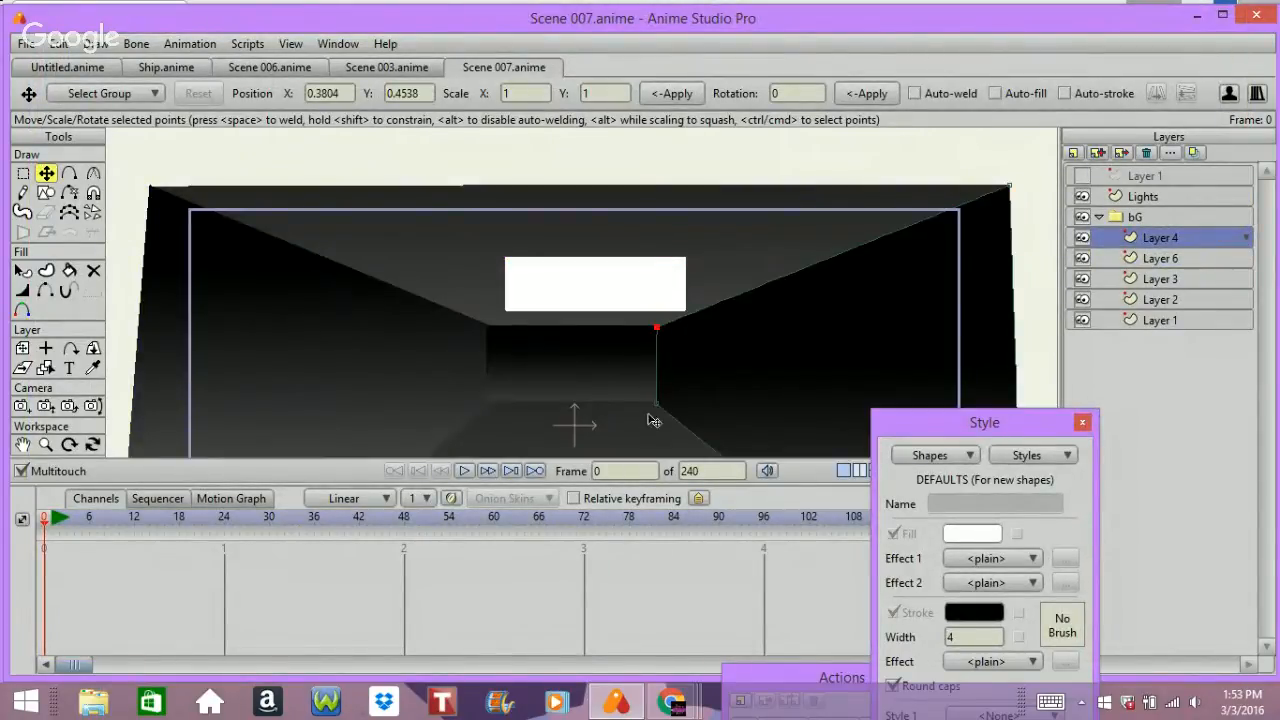
drag(656, 402, 653, 401)
drag(653, 323, 659, 331)
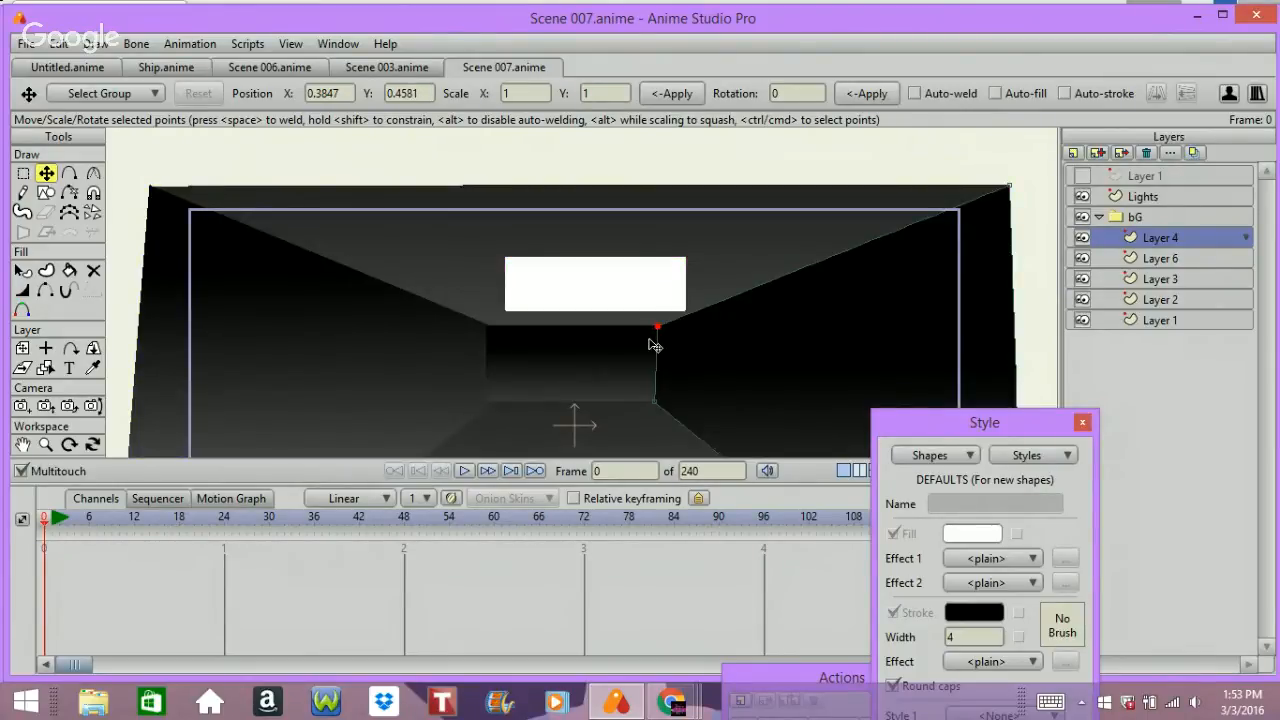
click(654, 403)
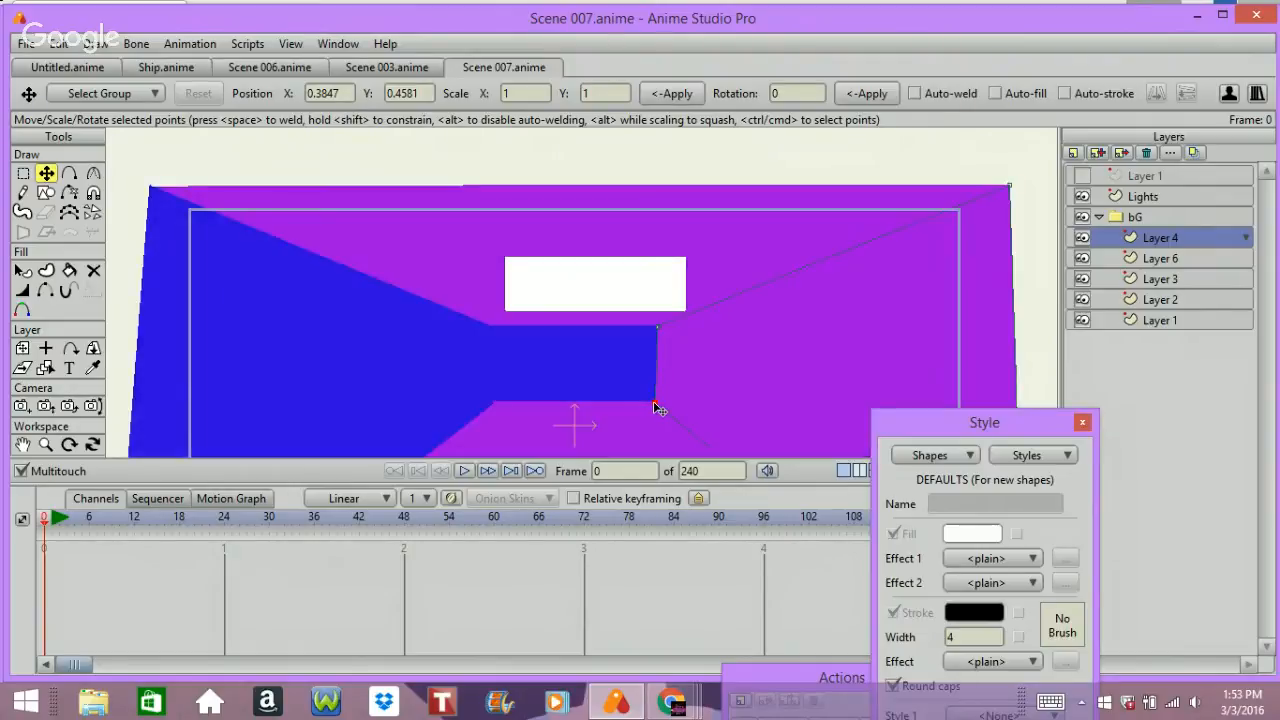
drag(659, 329, 658, 331)
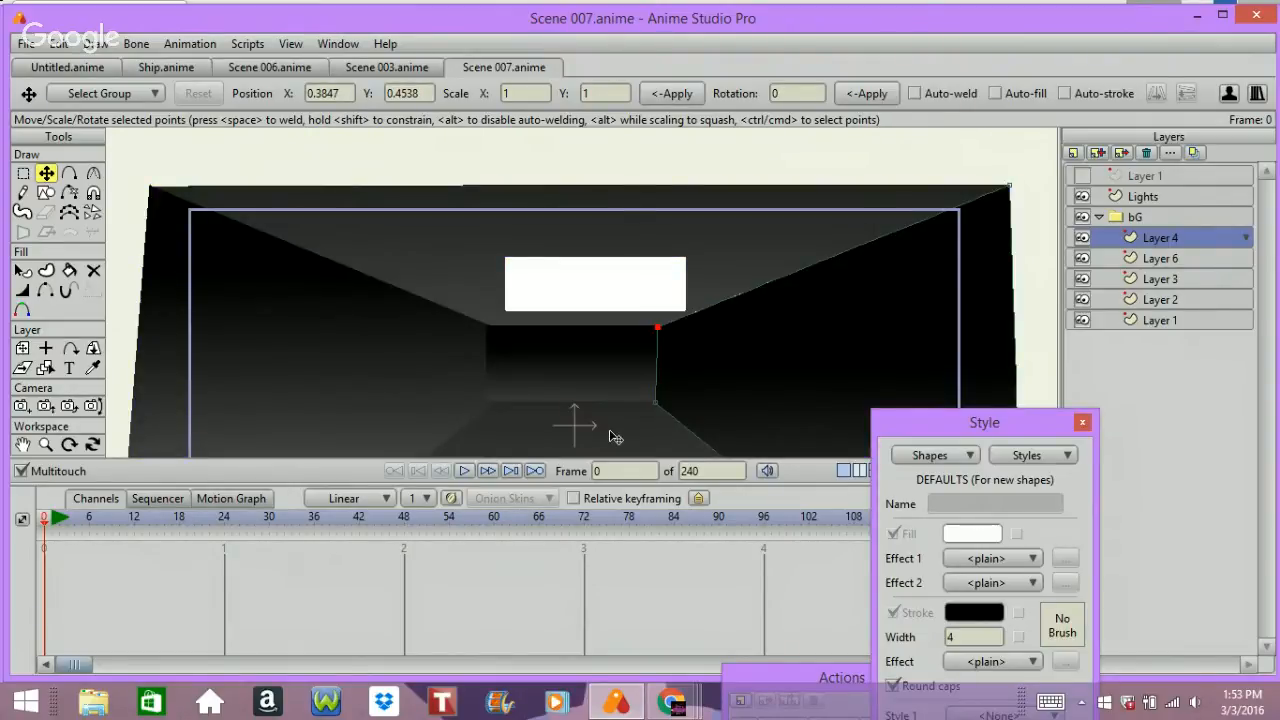
key(ctrl+r)
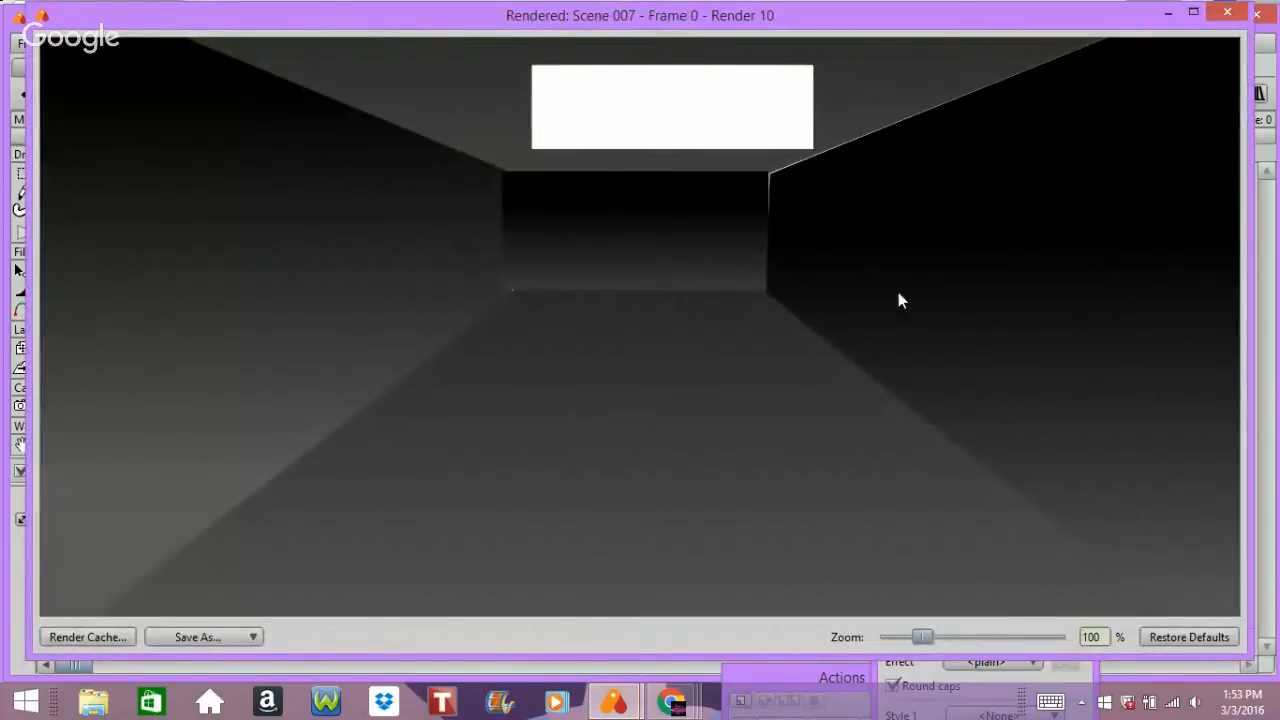
click(1228, 12)
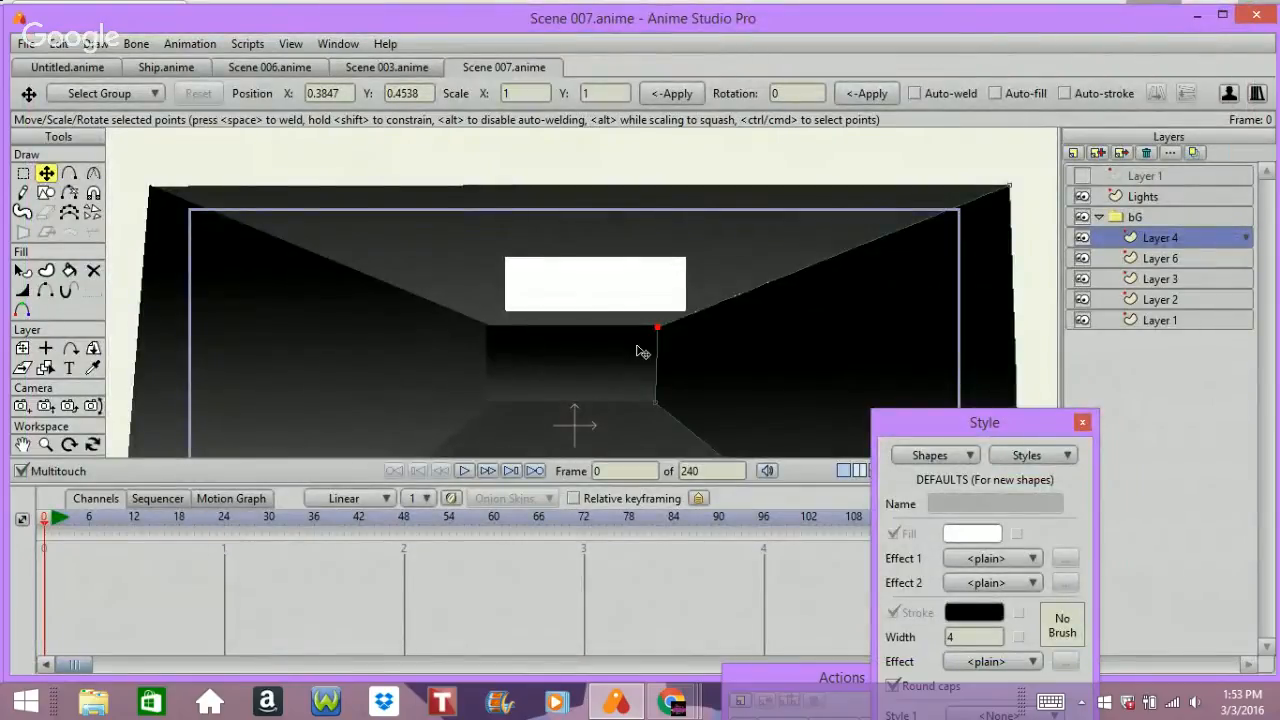
- Place Layer 4's inner points on the back wall's right corners, at about X 0.378, Y 0.463 and X 0.376, Y 0.11
scroll(662, 280, down, 3)
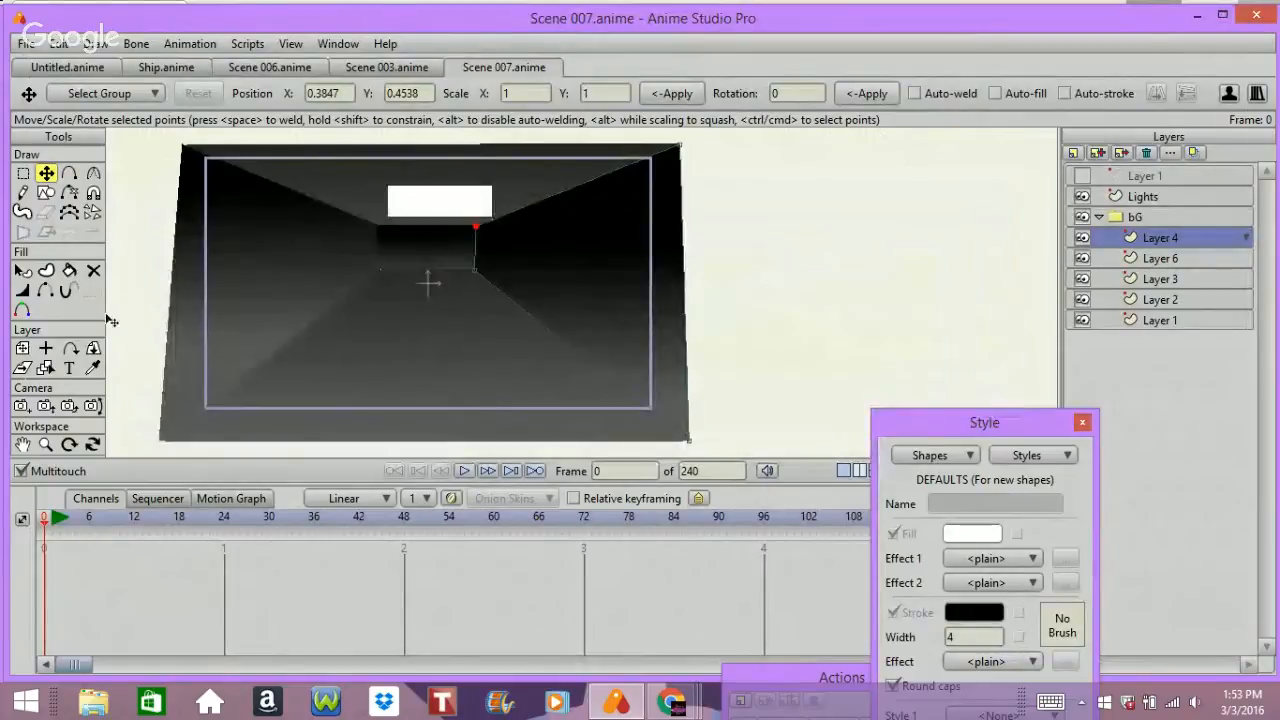
click(45, 444)
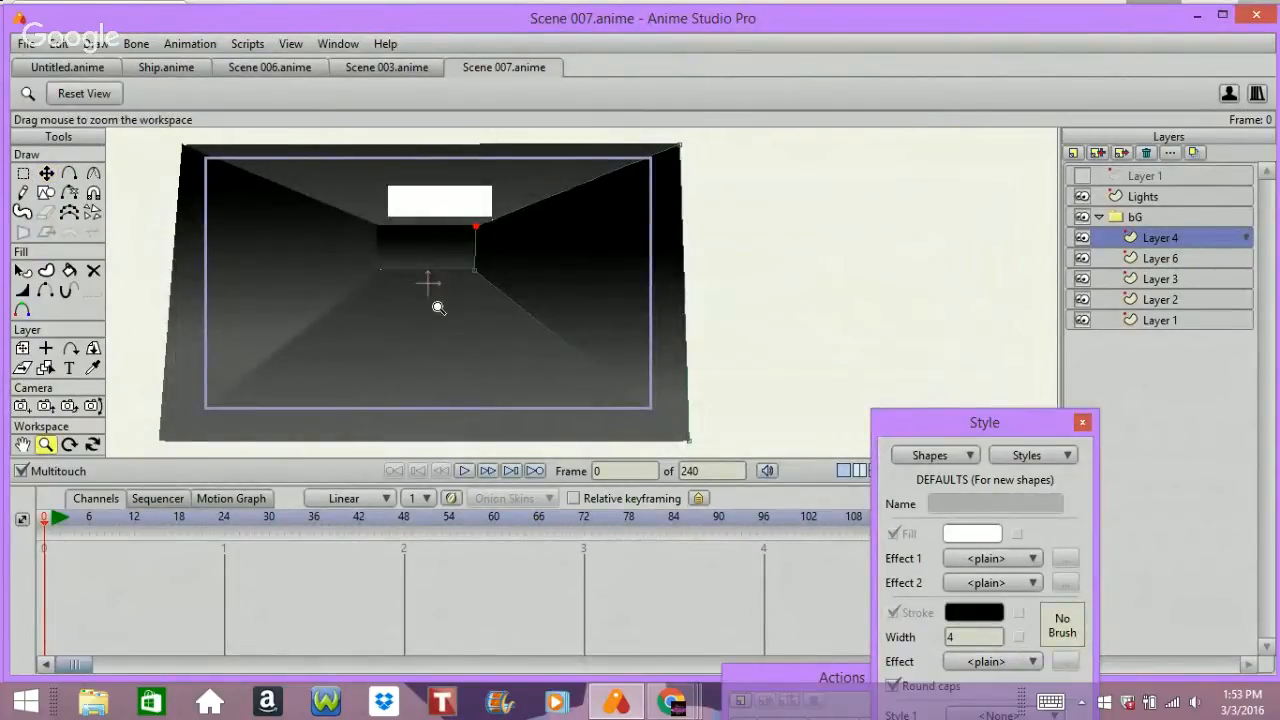
click(1142, 260)
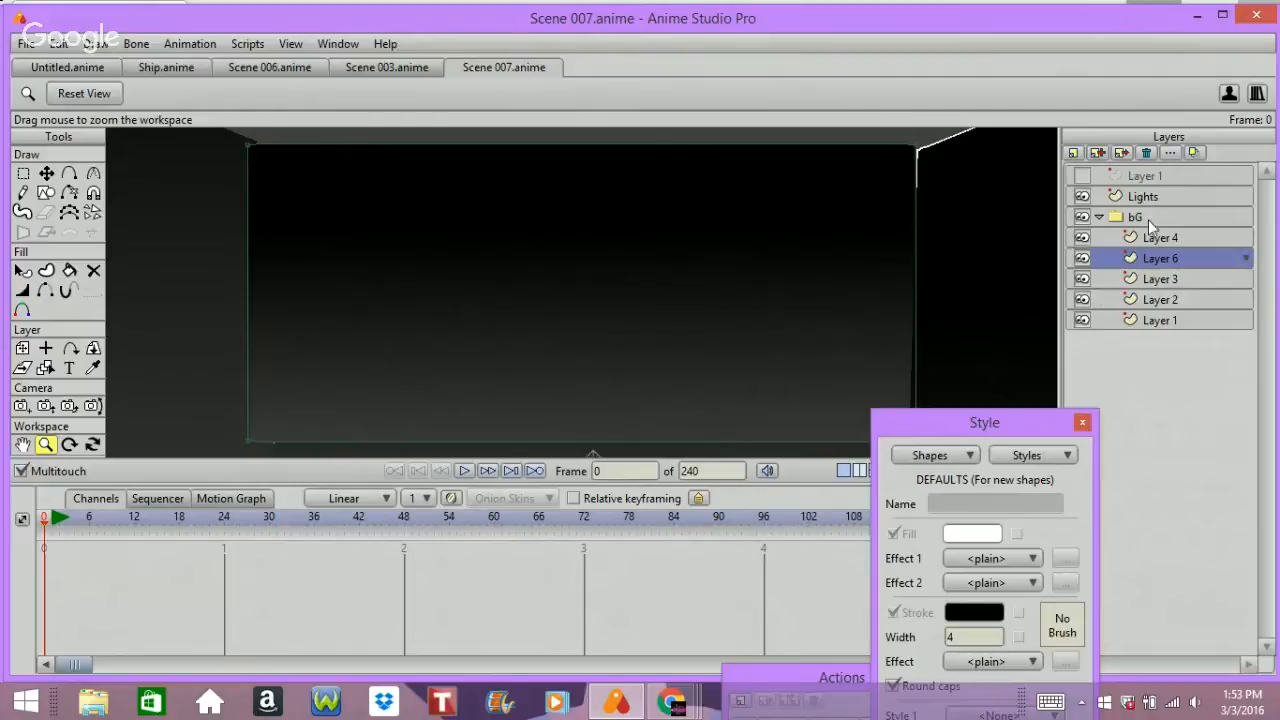
click(1158, 237)
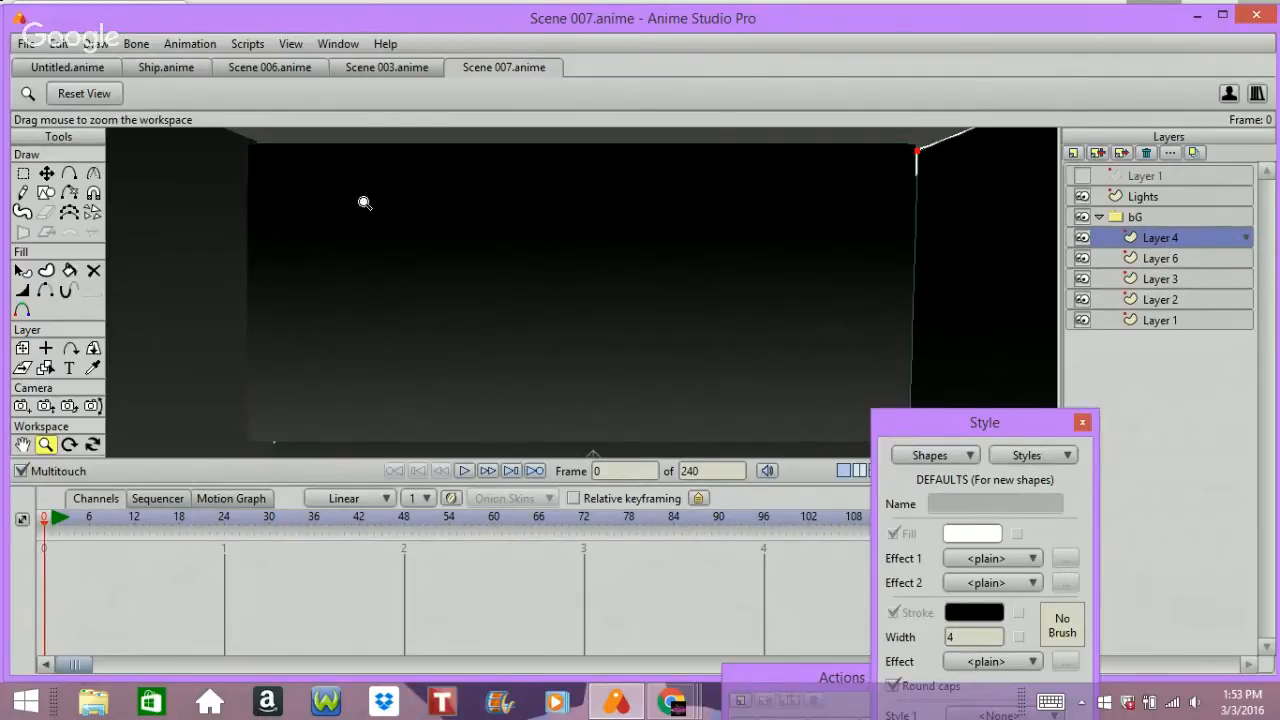
click(46, 174)
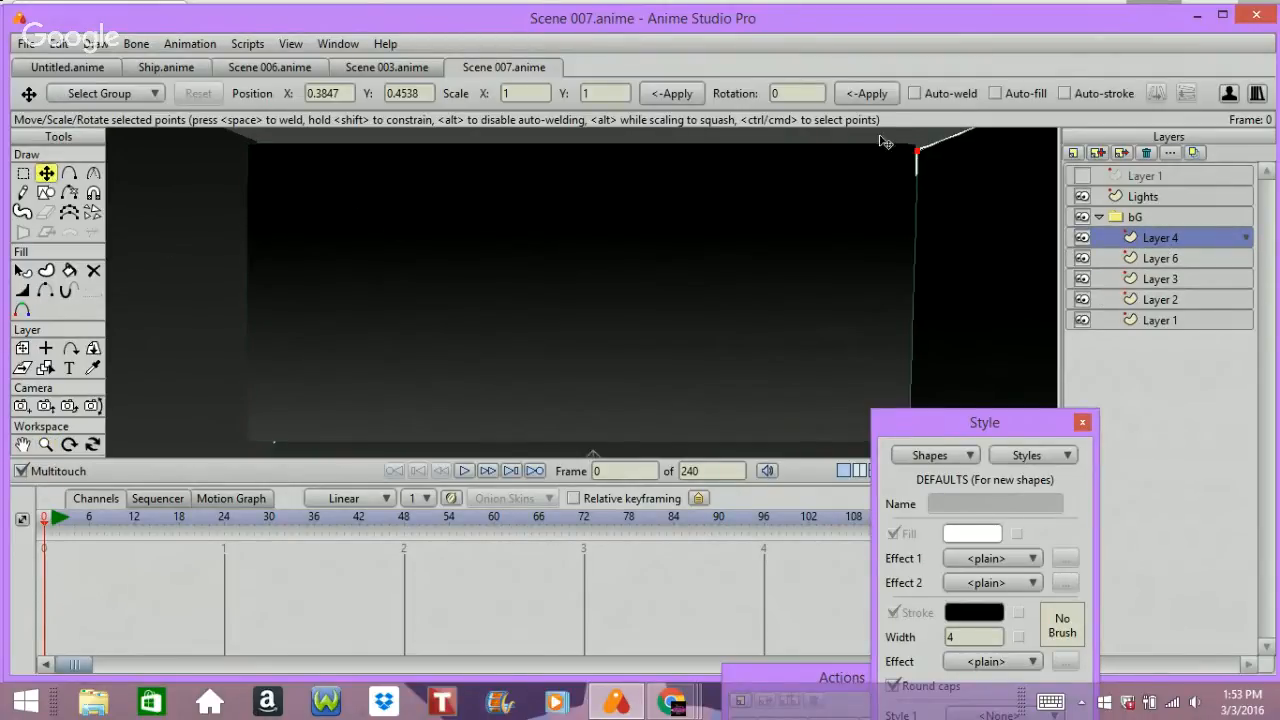
drag(918, 149, 911, 145)
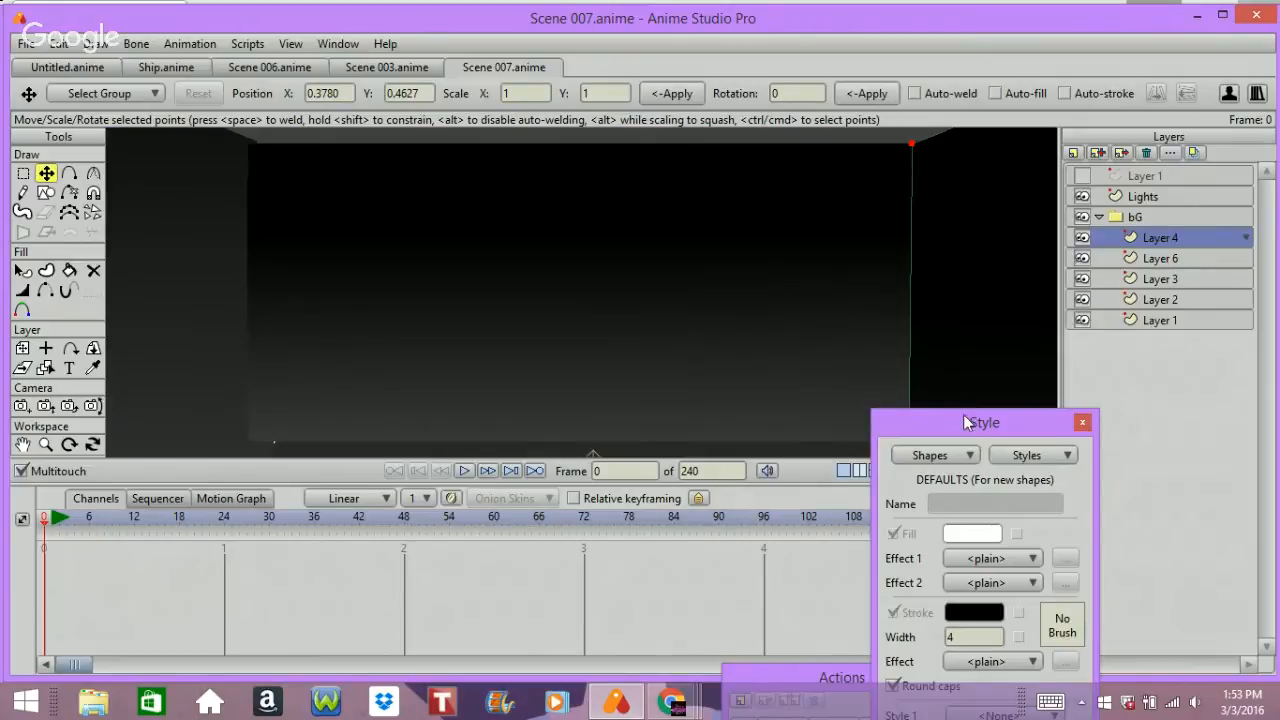
drag(964, 415, 977, 497)
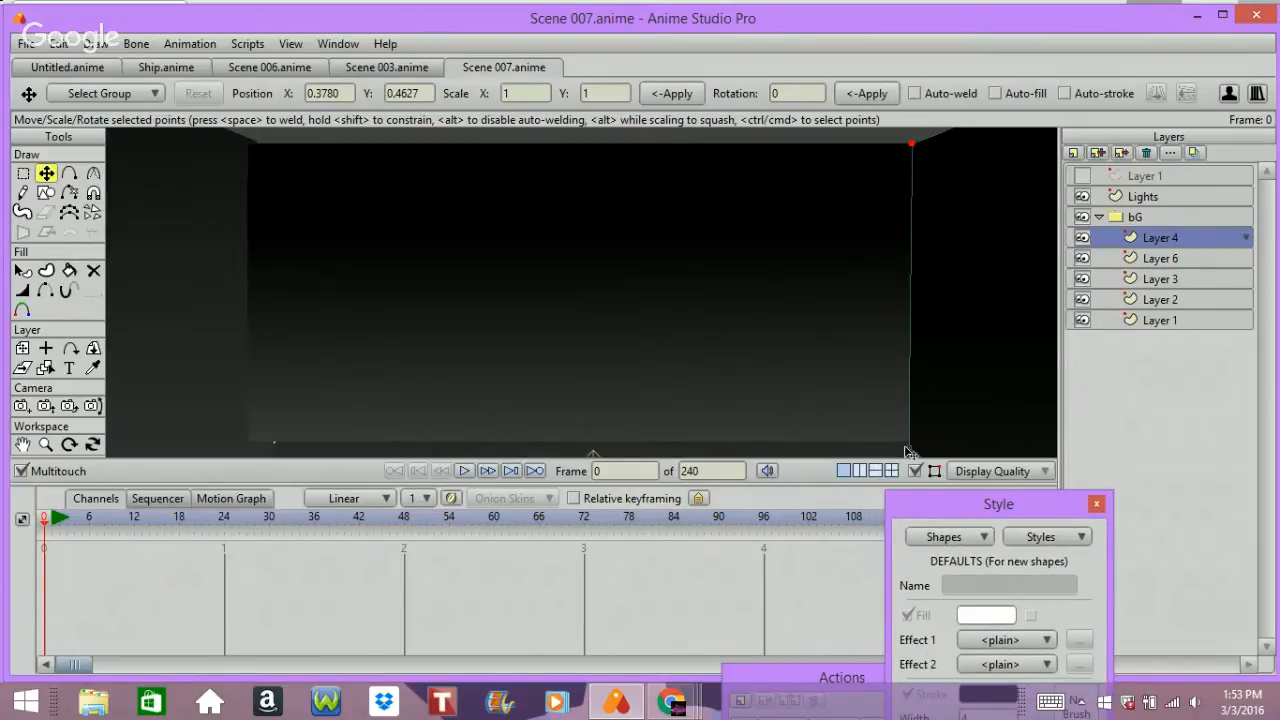
drag(911, 451, 911, 444)
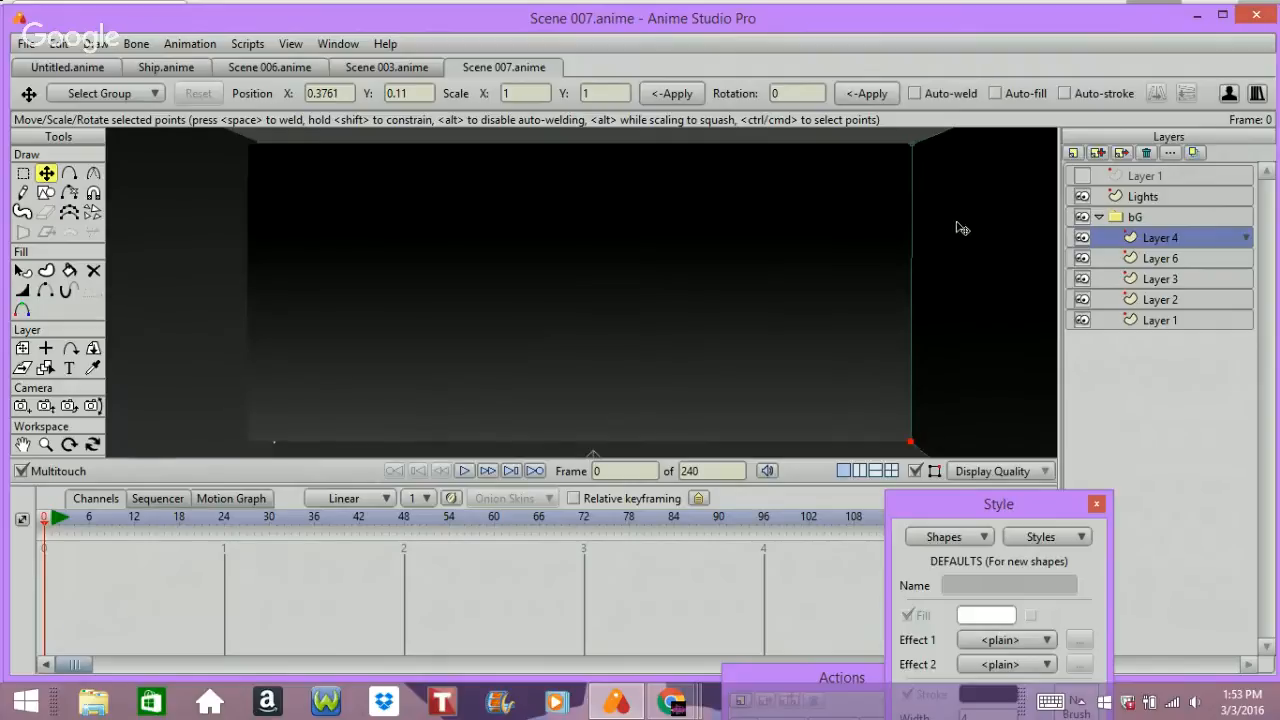
- Select the Lights layer and reset the view to show the whole scene
click(1140, 199)
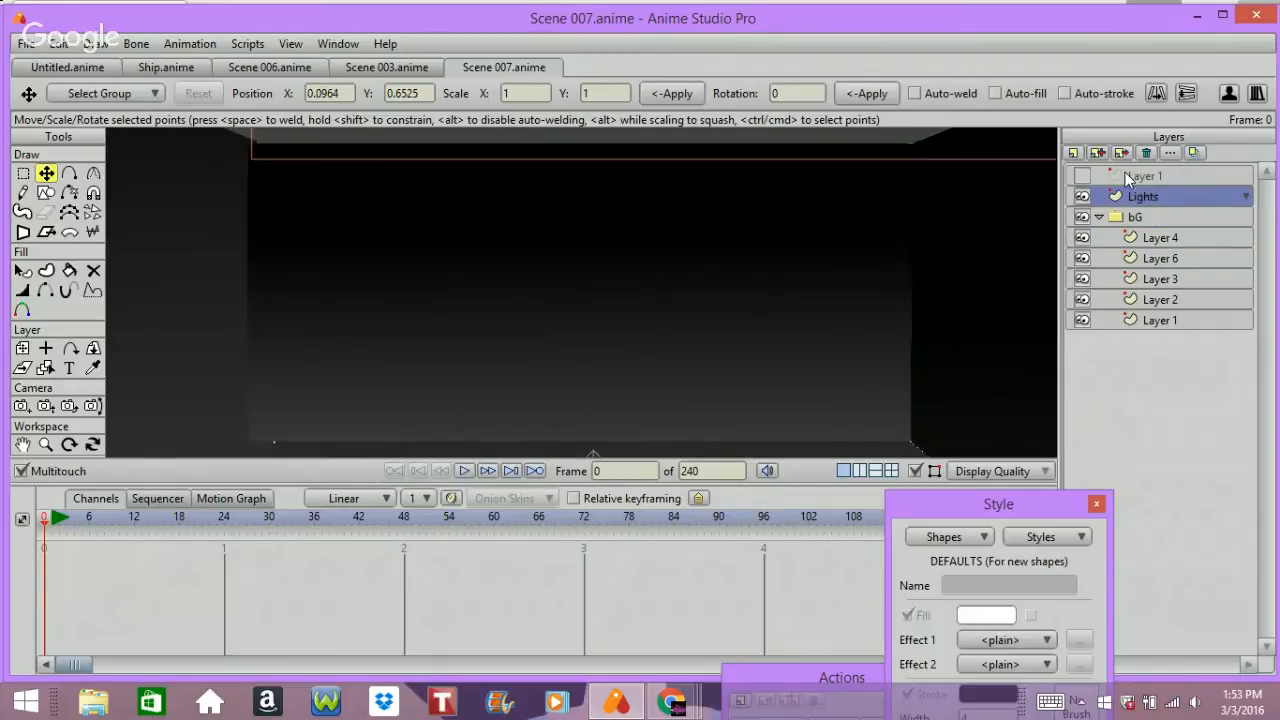
click(45, 444)
click(86, 93)
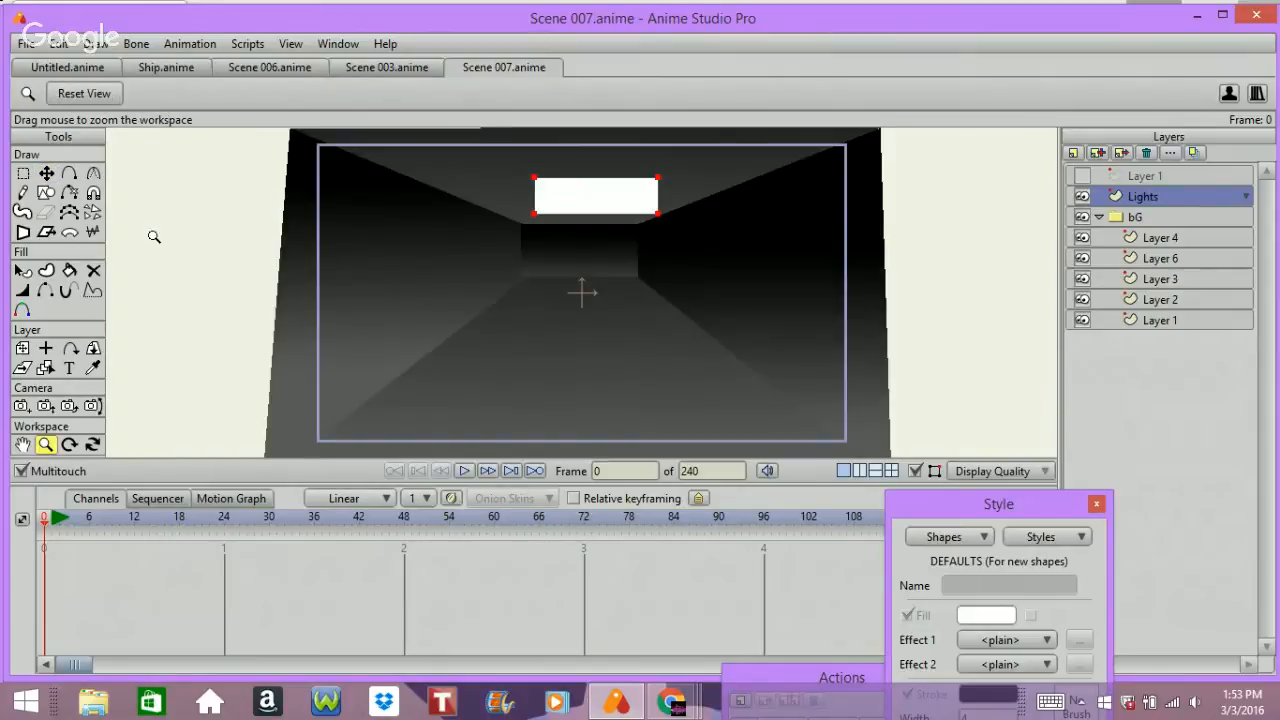
click(22, 175)
drag(494, 130, 674, 195)
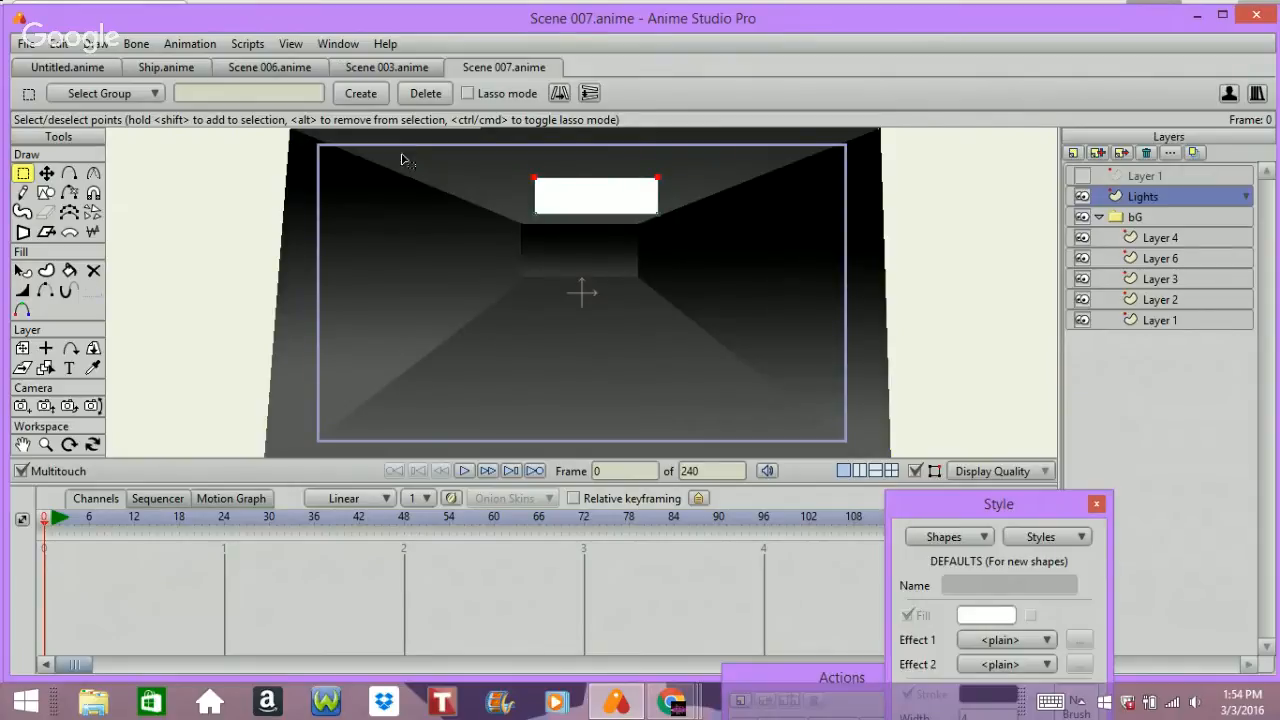
click(46, 173)
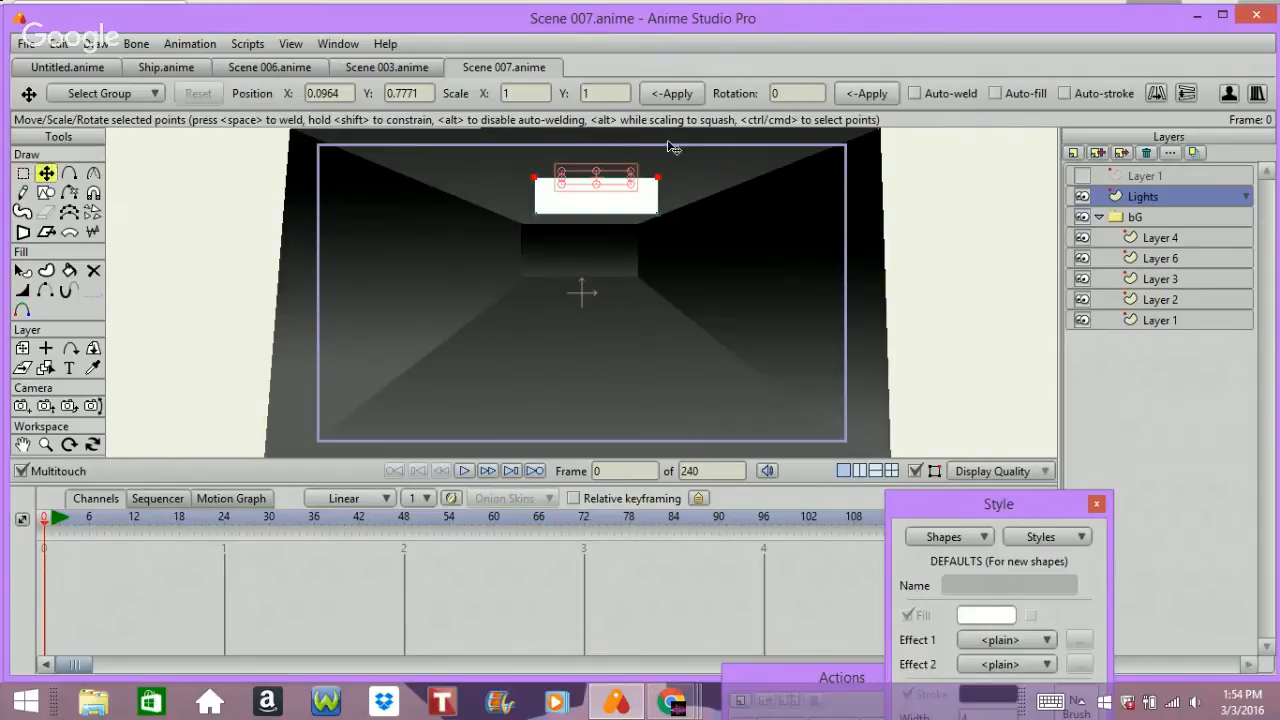
drag(631, 185, 640, 194)
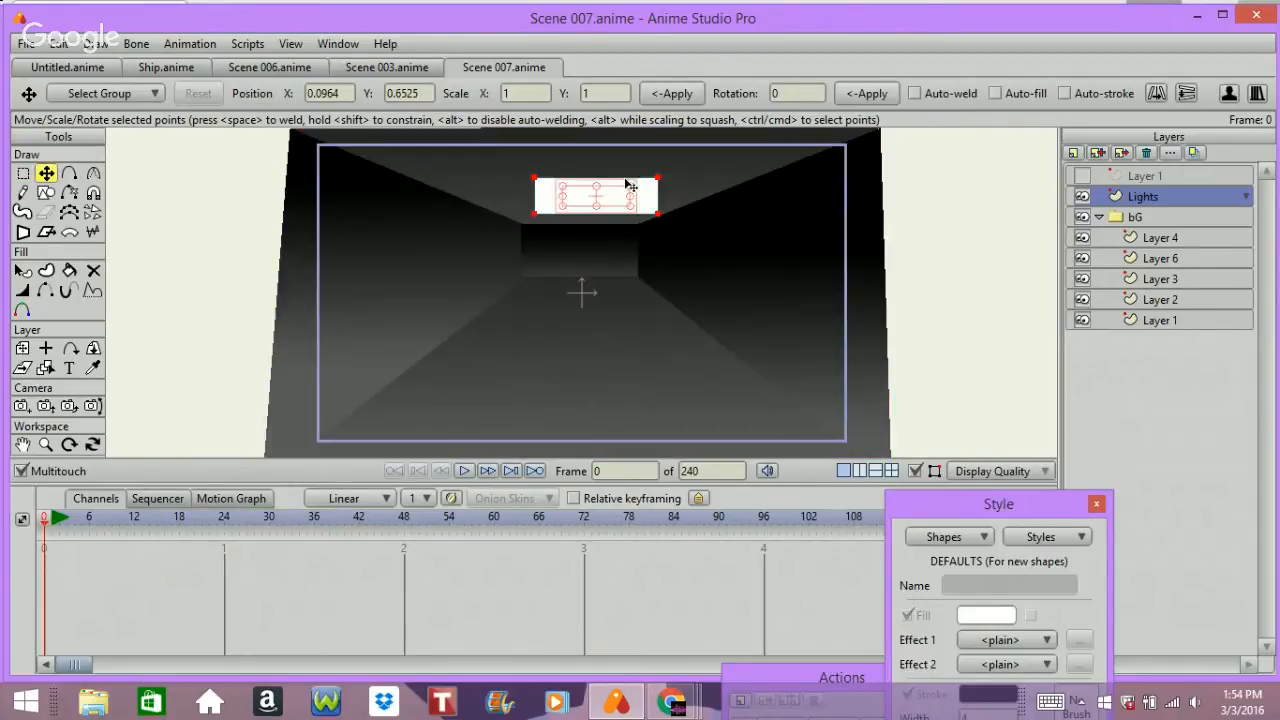
- Widen the upper edge of the white ceiling light by scaling its two upper points, forming a trapezoid in perspective
click(22, 173)
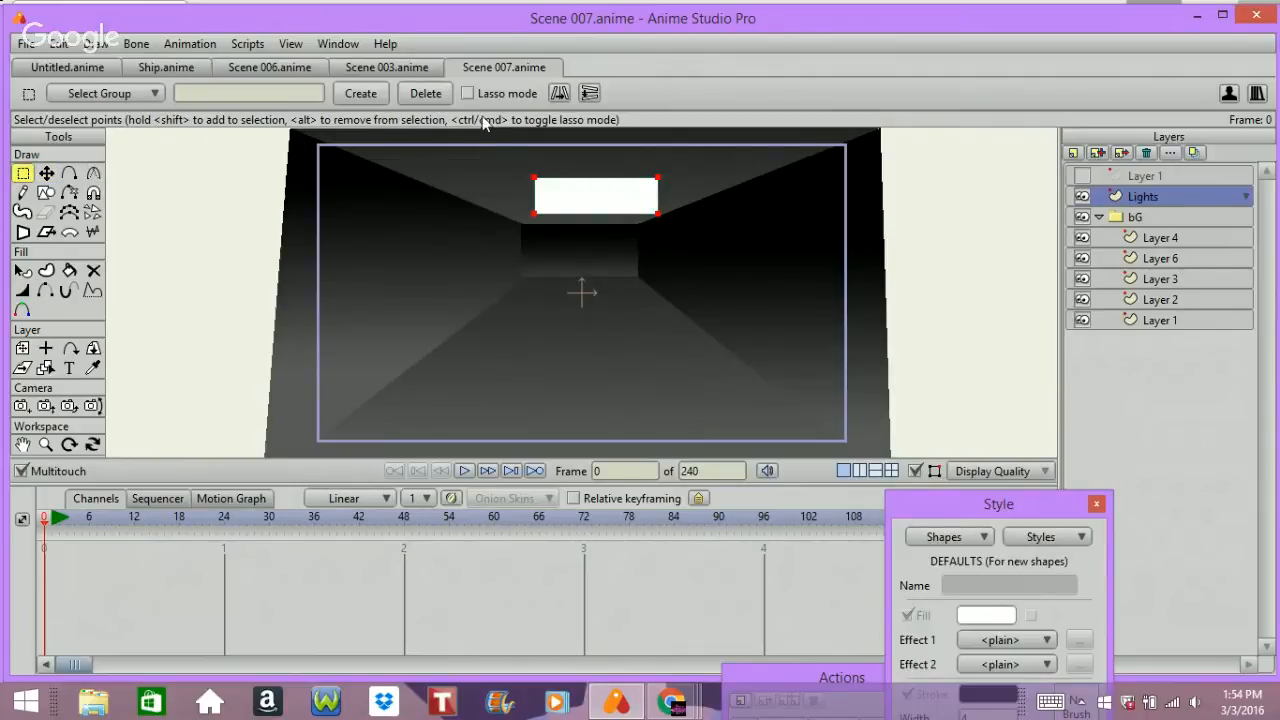
drag(498, 150, 676, 204)
click(46, 173)
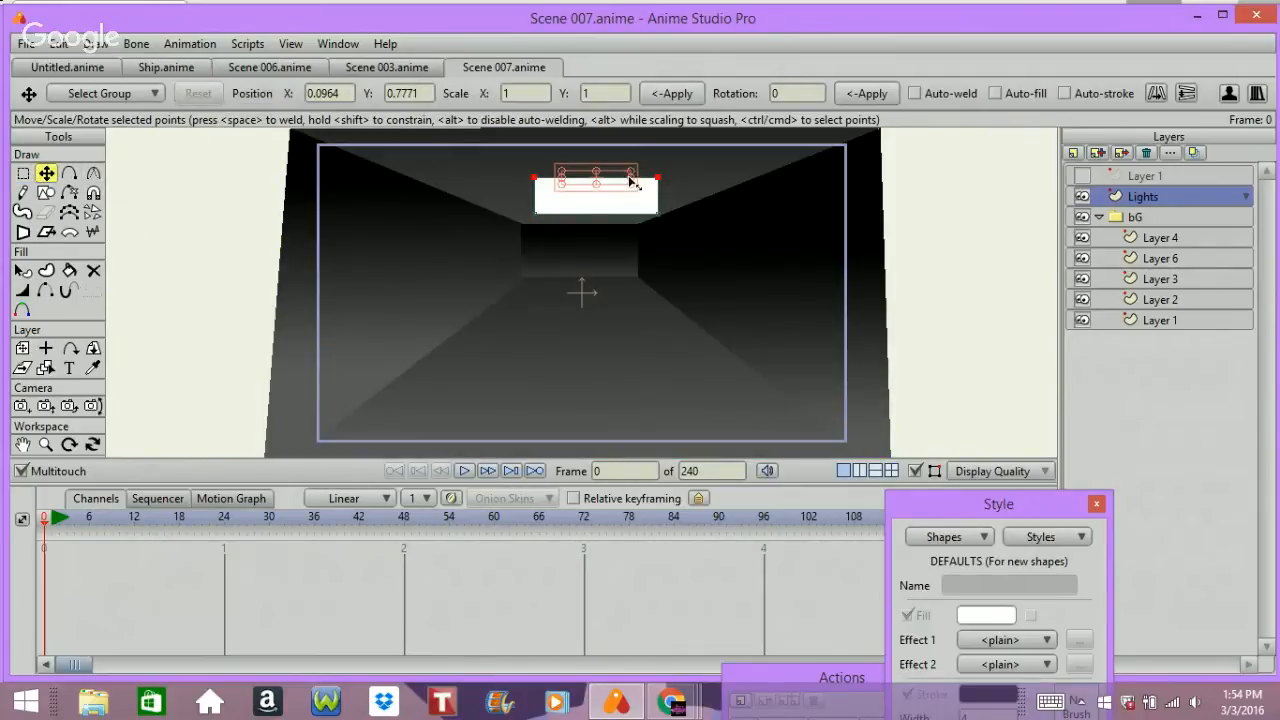
mouse_move(631, 183)
mouse_down()
mouse_move(674, 190)
mouse_move(656, 188)
mouse_up()
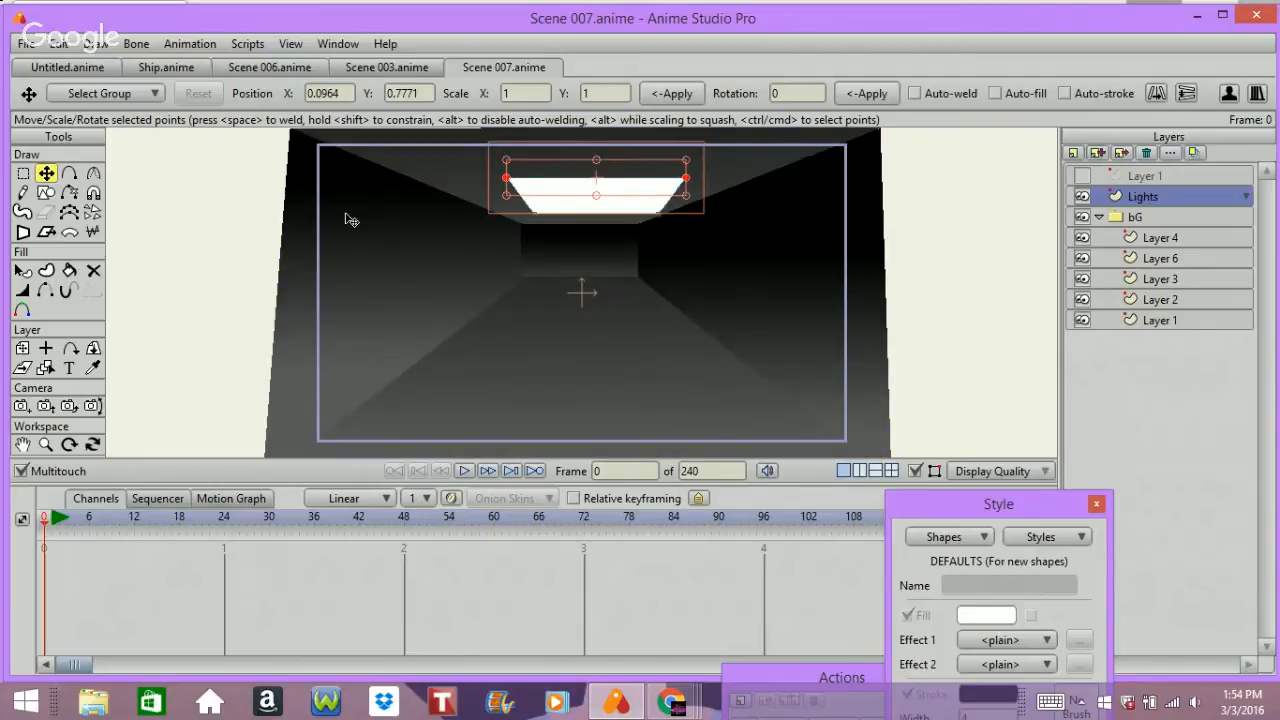
- Scale down the whole light, move it to about X 0.109, Y 0.583 near the back wall, and render frame 0 to check
key(ctrl+a)
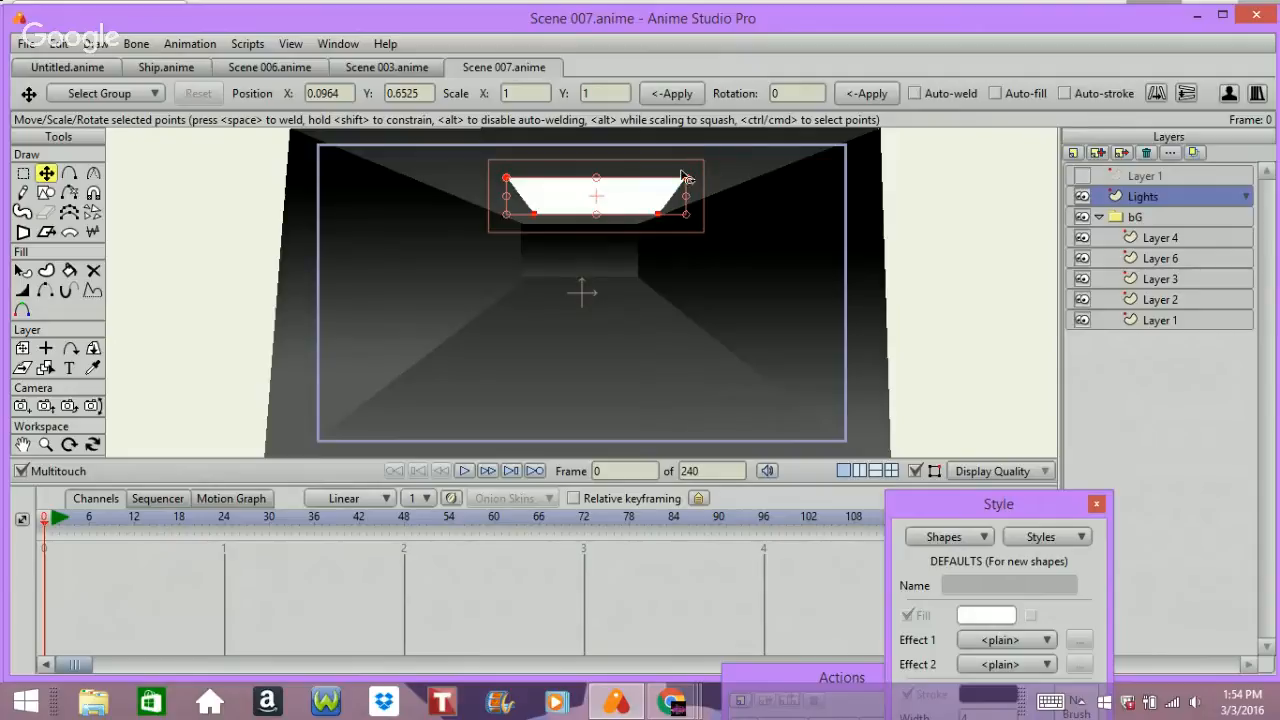
drag(686, 181, 652, 192)
drag(558, 328, 579, 333)
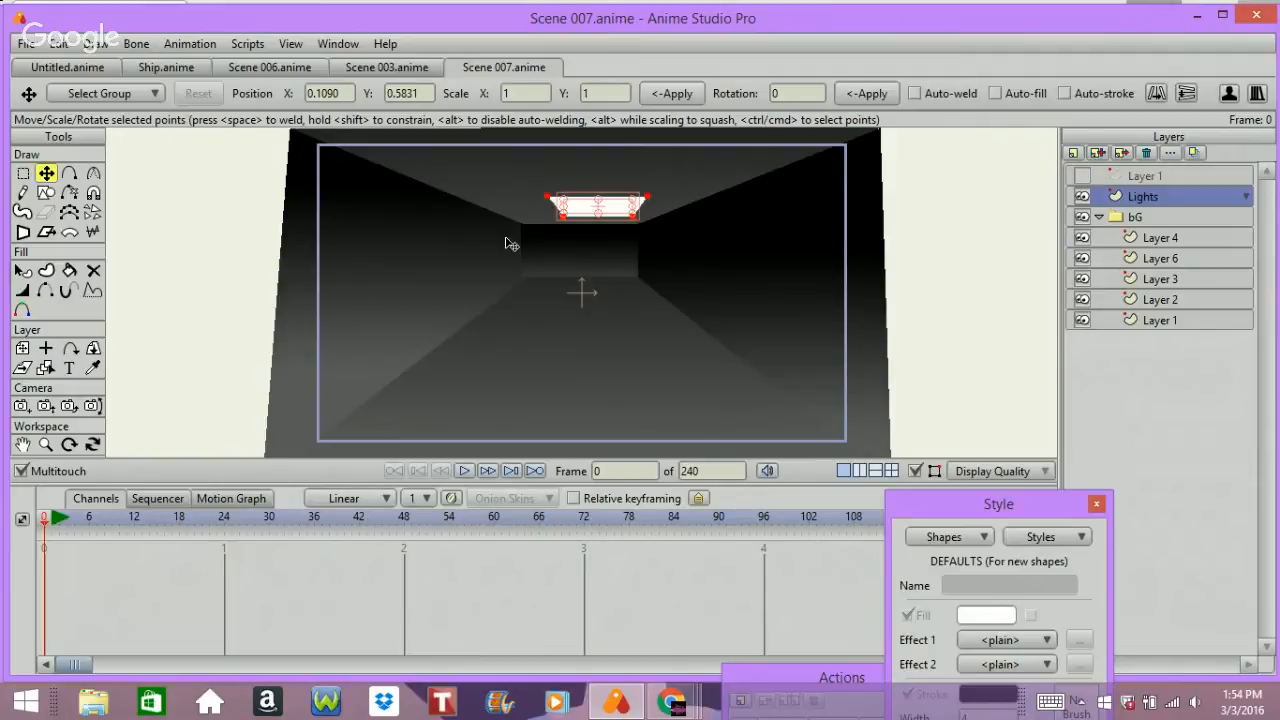
key(ctrl+r)
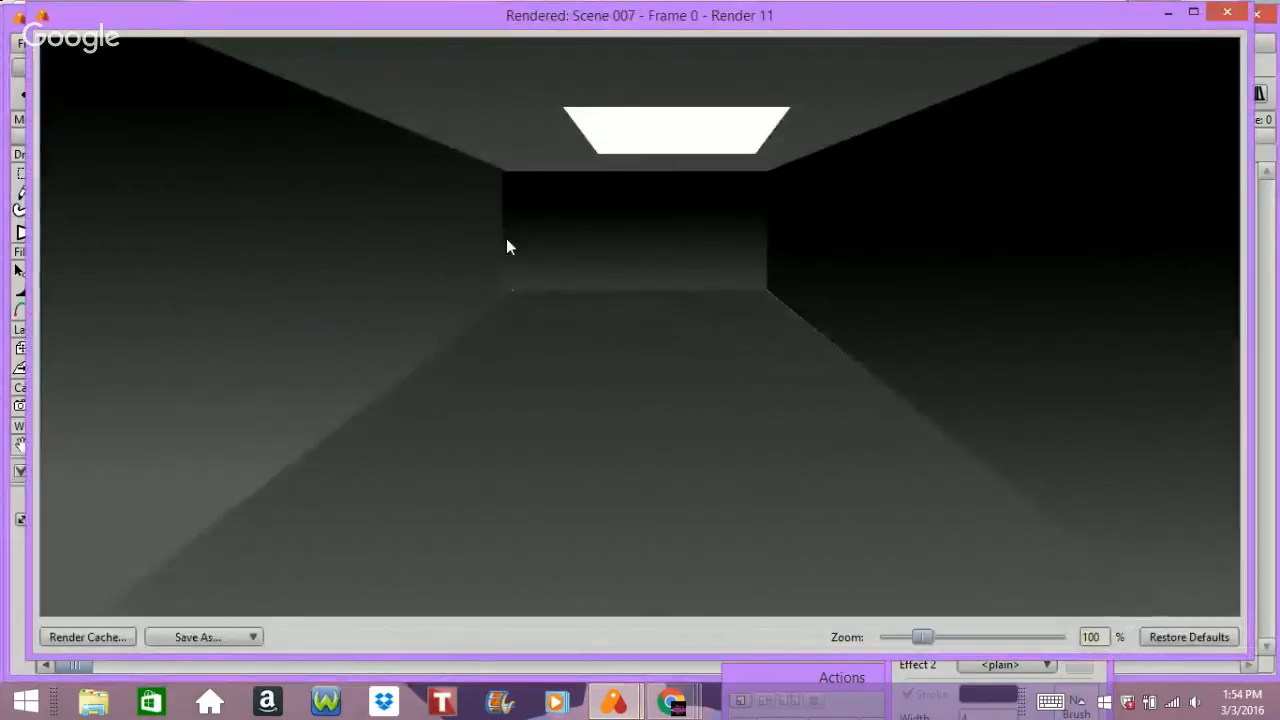
click(1224, 14)
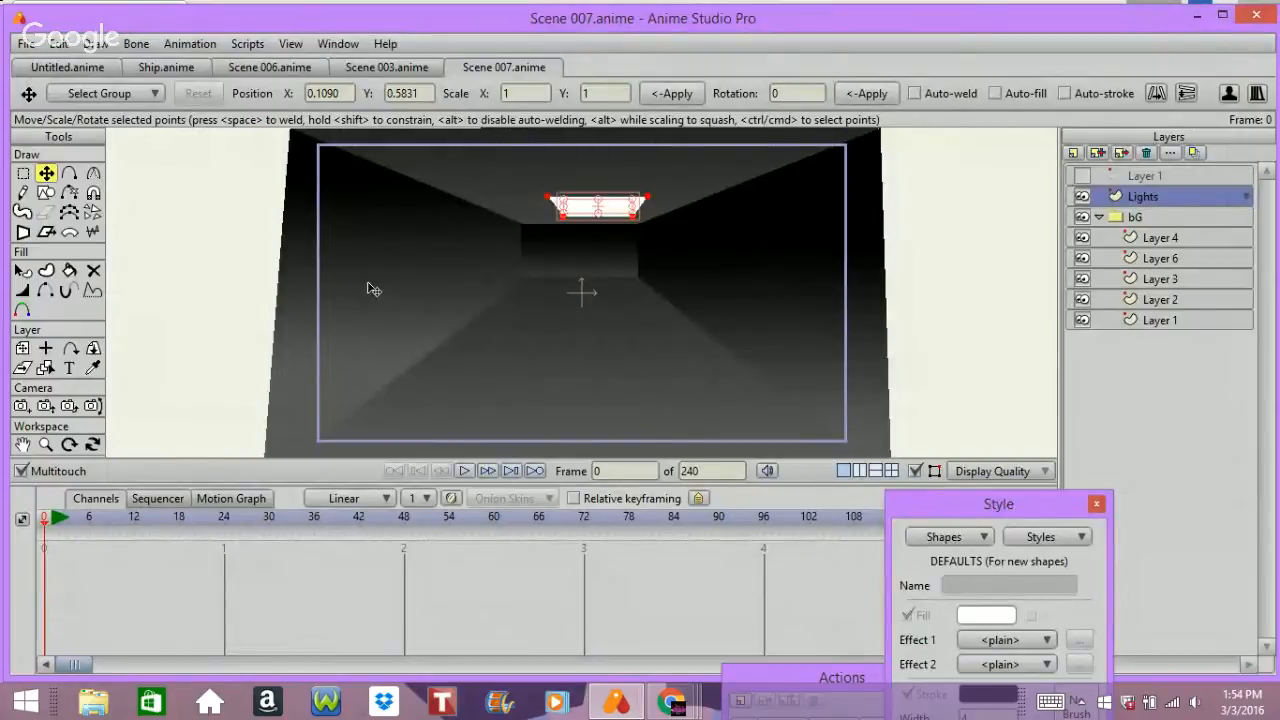
- Duplicate the light, enlarge the copy and place it nearer the viewer at about X 0.16, Y 0.867, checking it with a frame 0 render
drag(235, 342, 245, 311)
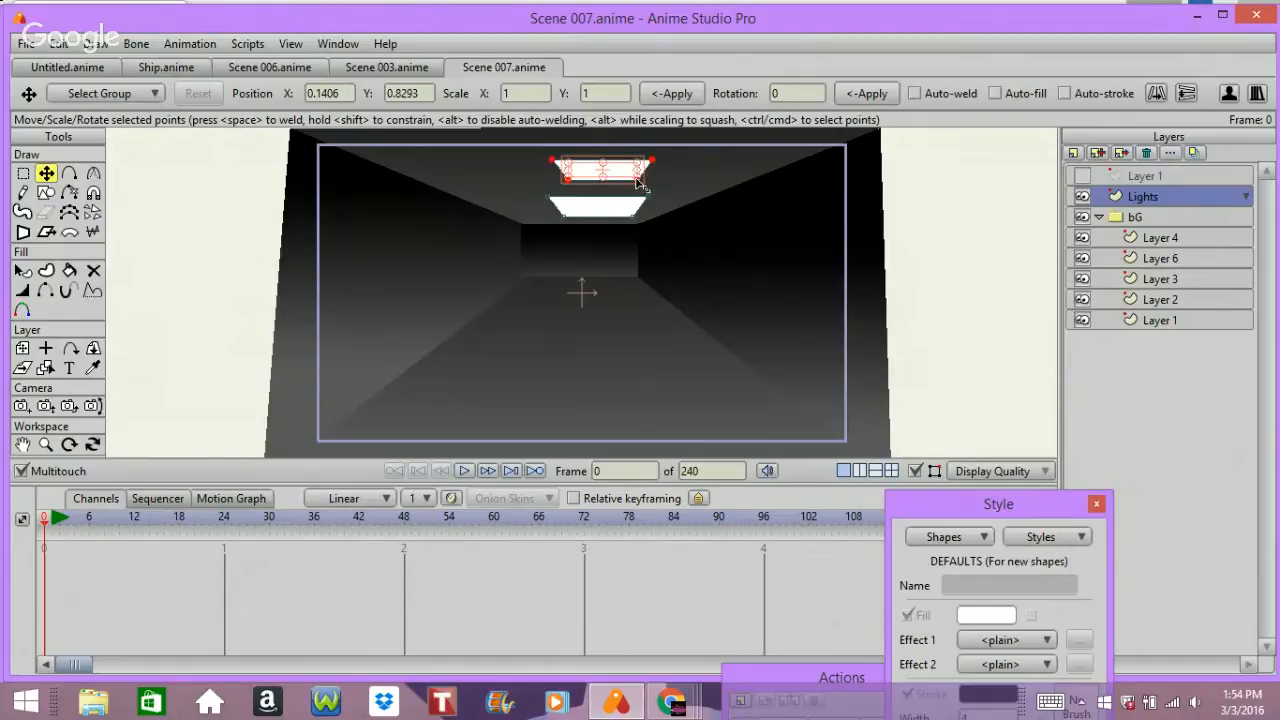
drag(637, 180, 660, 194)
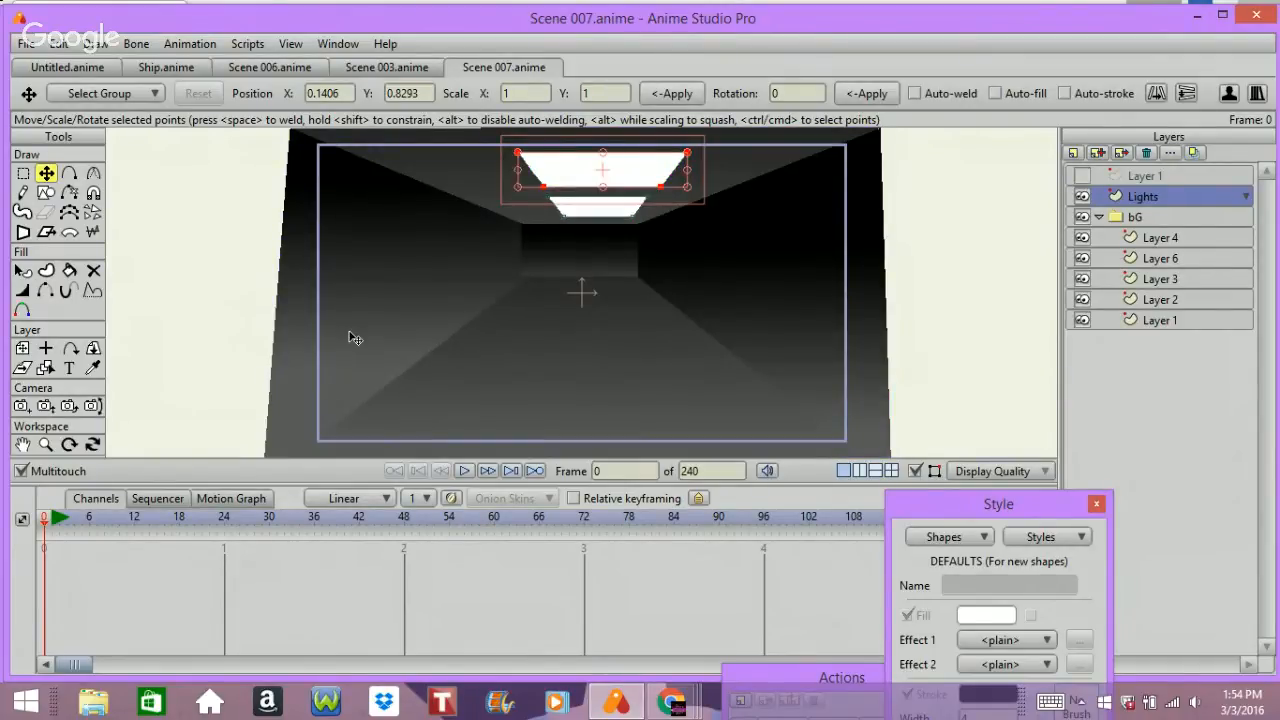
drag(352, 338, 347, 336)
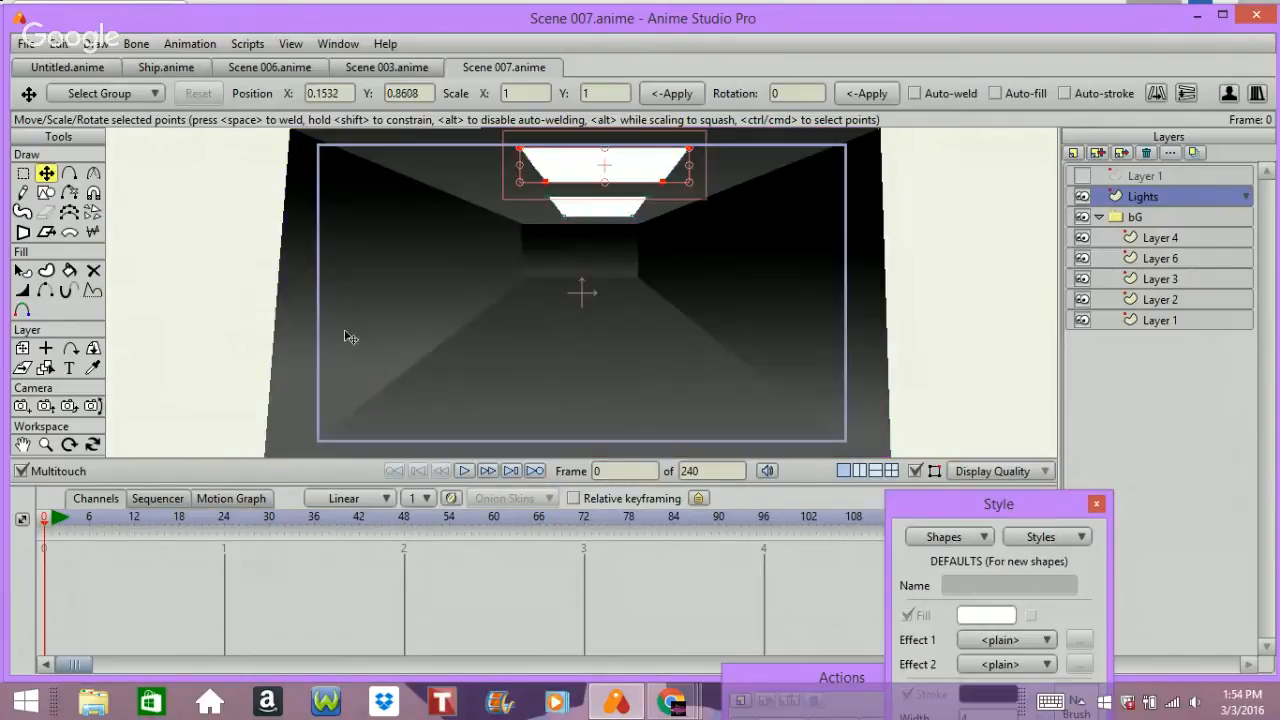
key(ctrl+r)
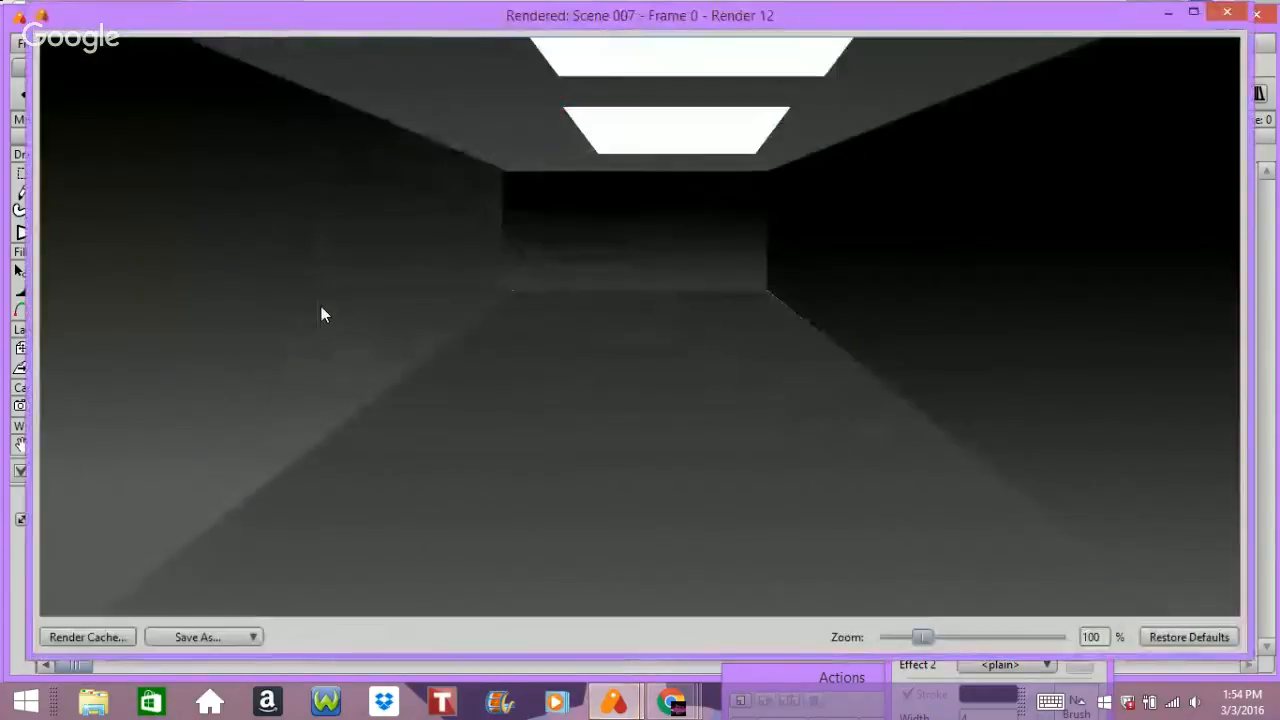
click(1227, 12)
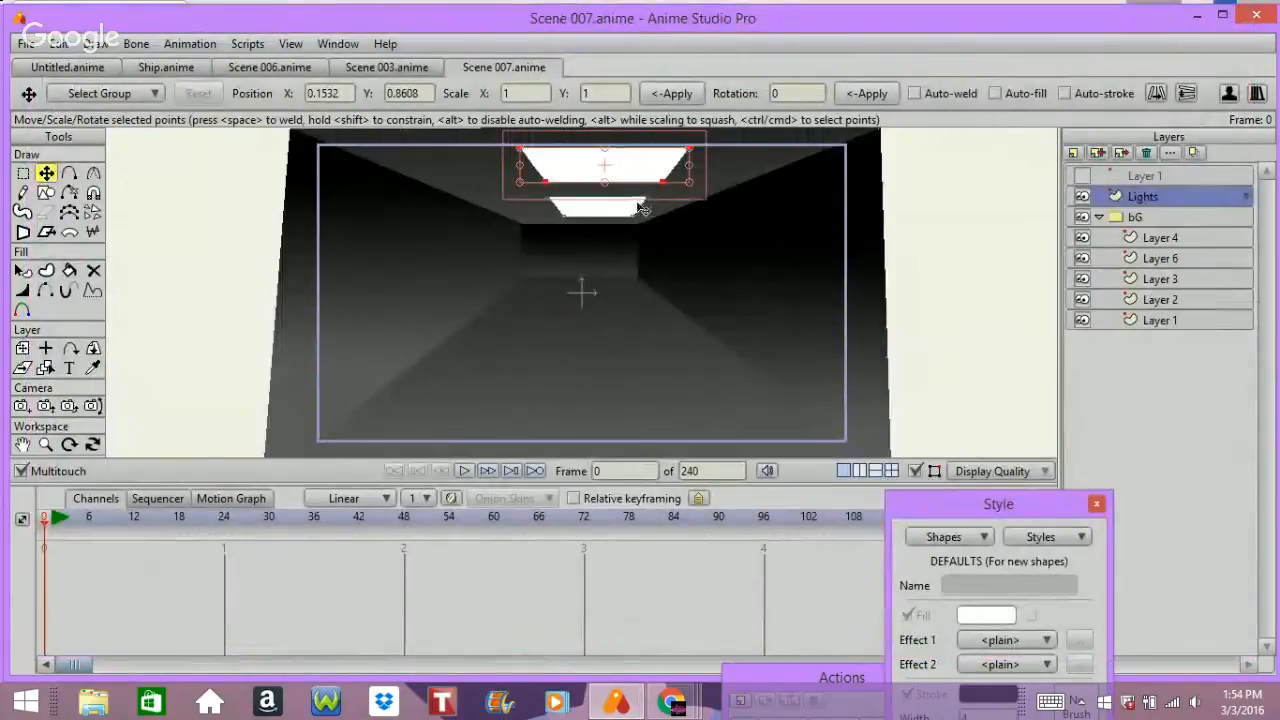
drag(640, 206, 641, 205)
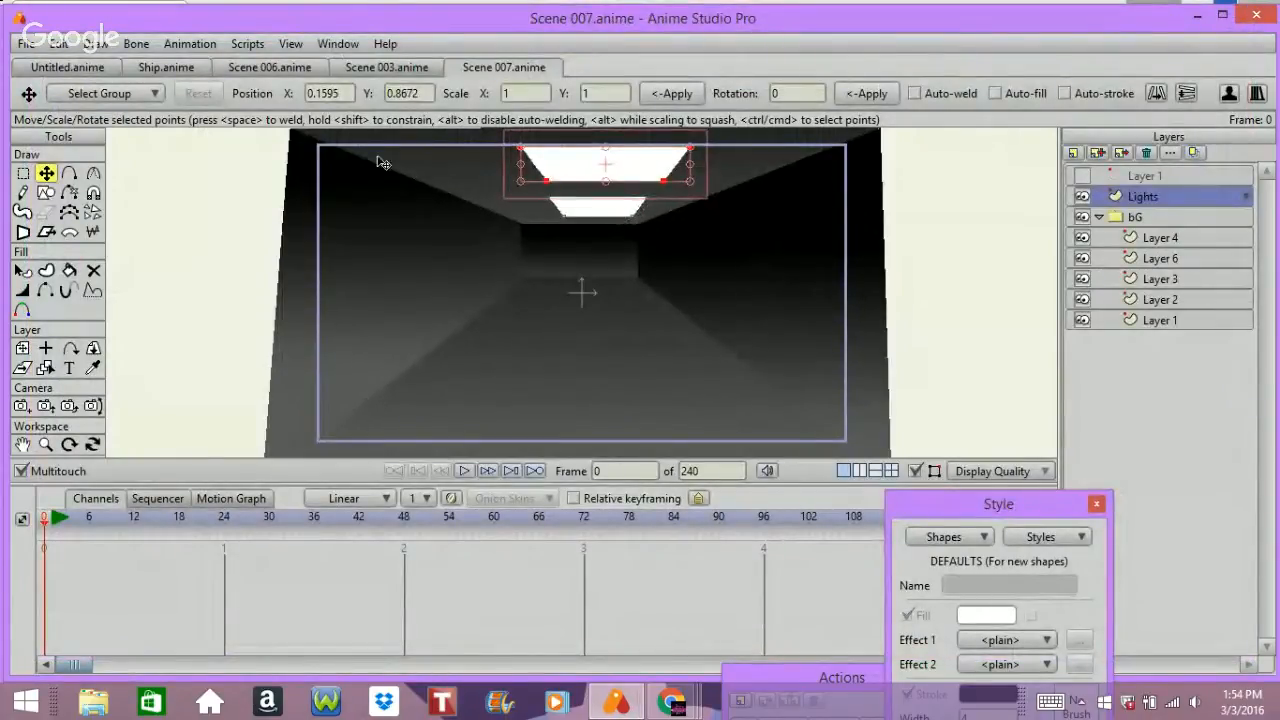
- Shrink the rear ceiling light and move it closer to the back wall, to about X 0.071, Y 0.52
click(24, 175)
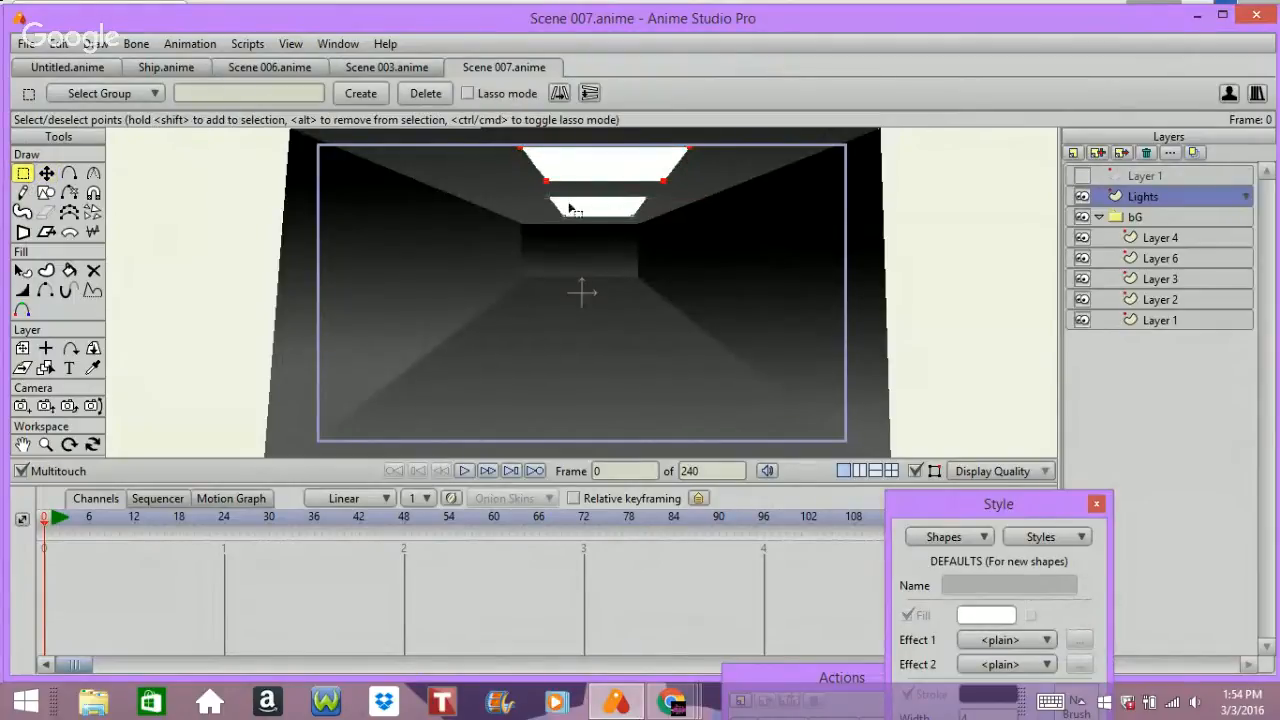
click(46, 174)
drag(633, 203, 624, 206)
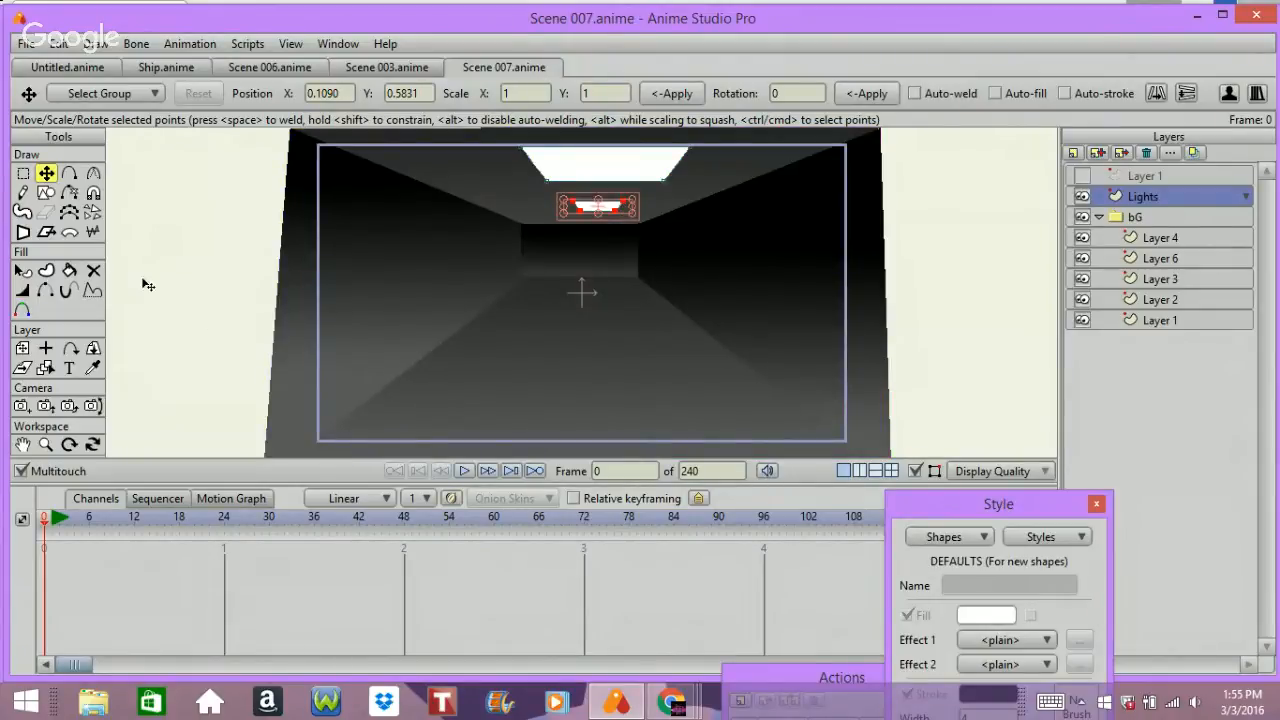
drag(164, 283, 158, 294)
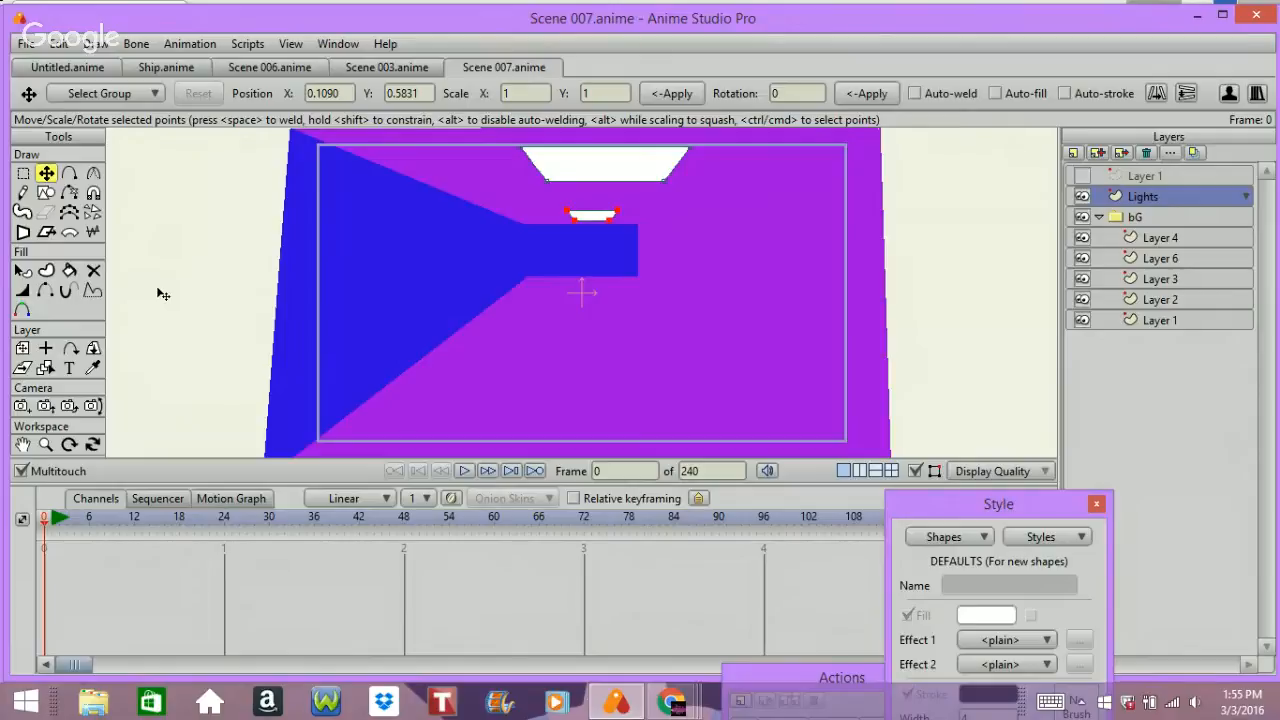
drag(163, 294, 176, 287)
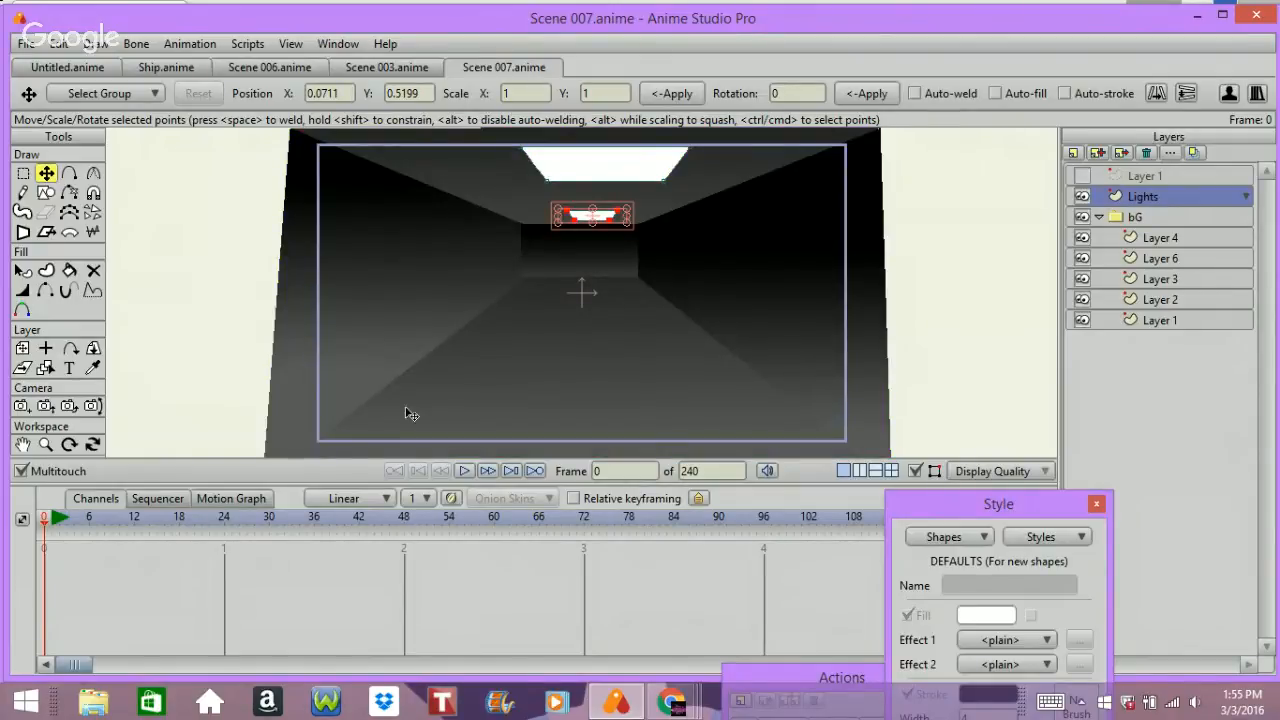
- Duplicate the small rear light, enlarge the copy and place it between the two lights at about X 0.134, Y 0.659
drag(225, 299, 329, 240)
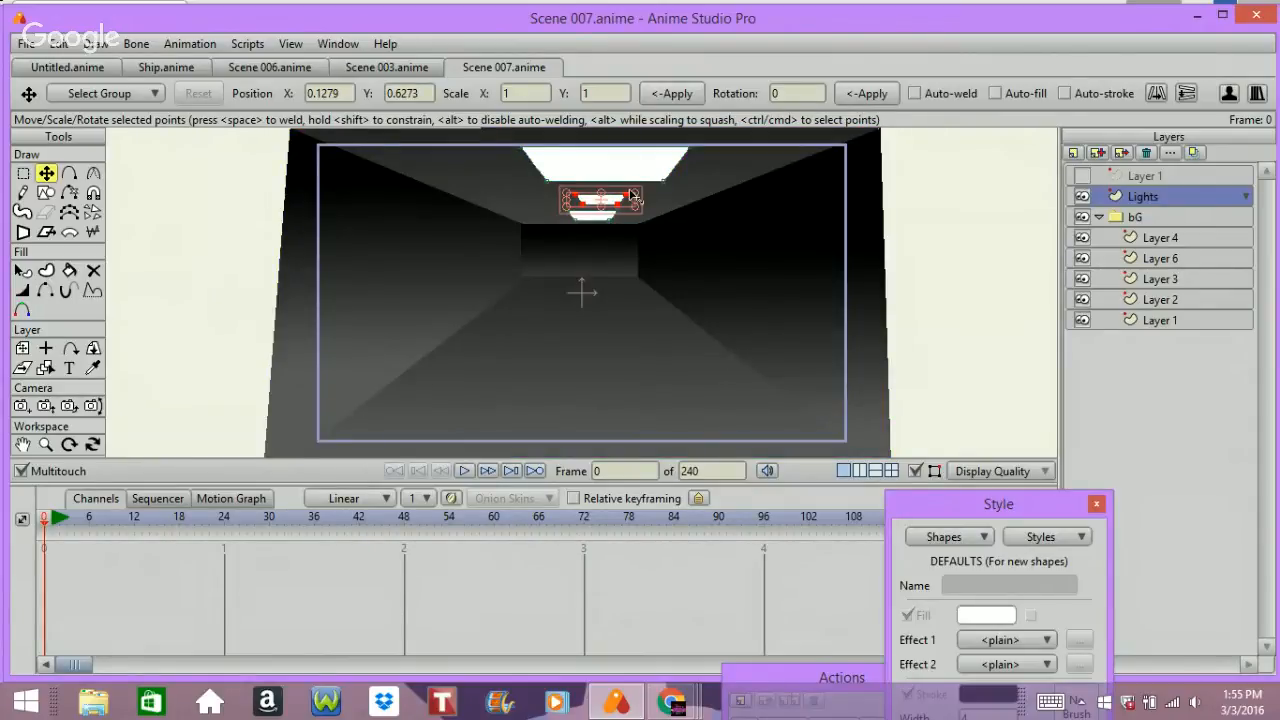
drag(635, 195, 662, 184)
drag(604, 313, 606, 306)
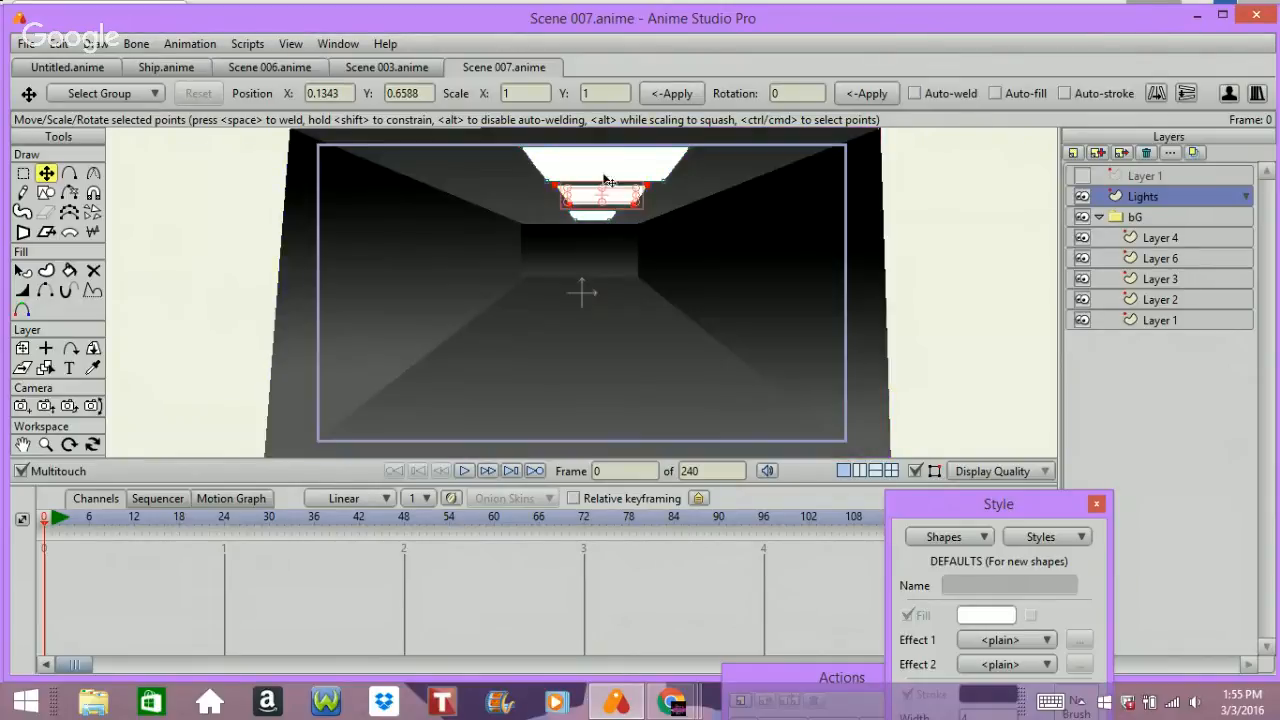
- Move the largest ceiling light up to about Y 0.924 and render frame 0 to check the spacing of the lights
click(533, 163)
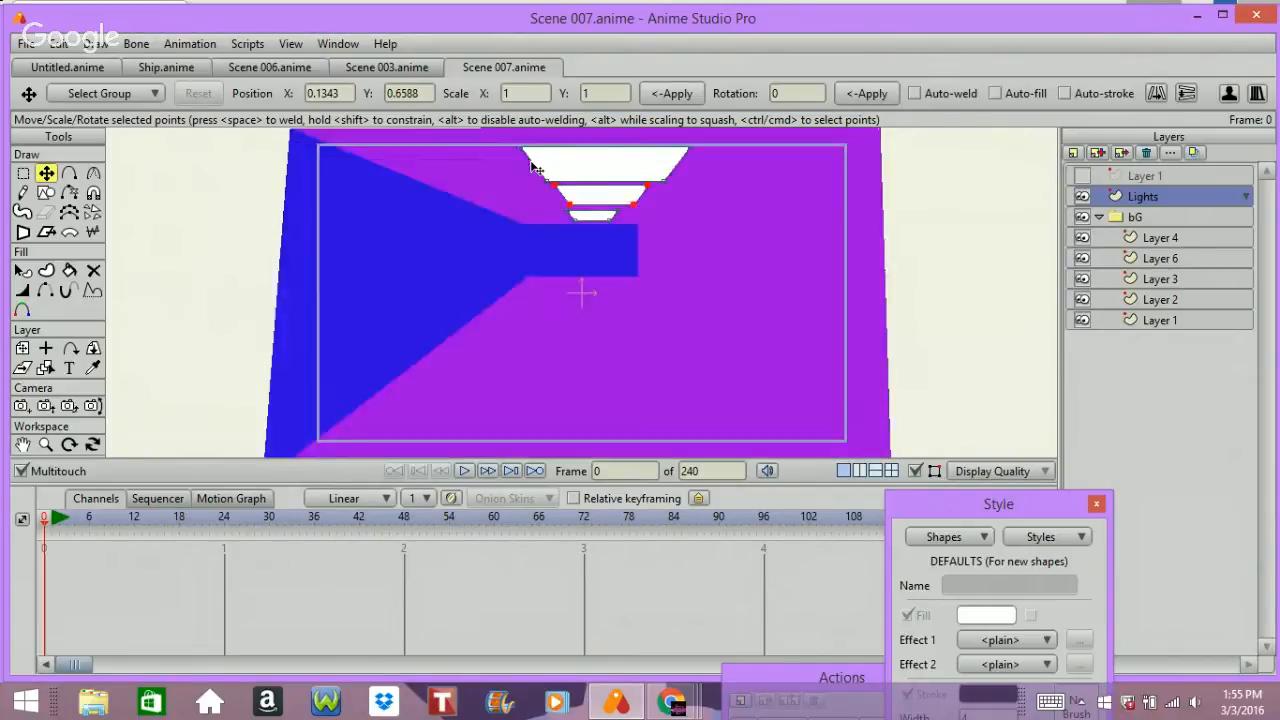
drag(560, 313, 563, 283)
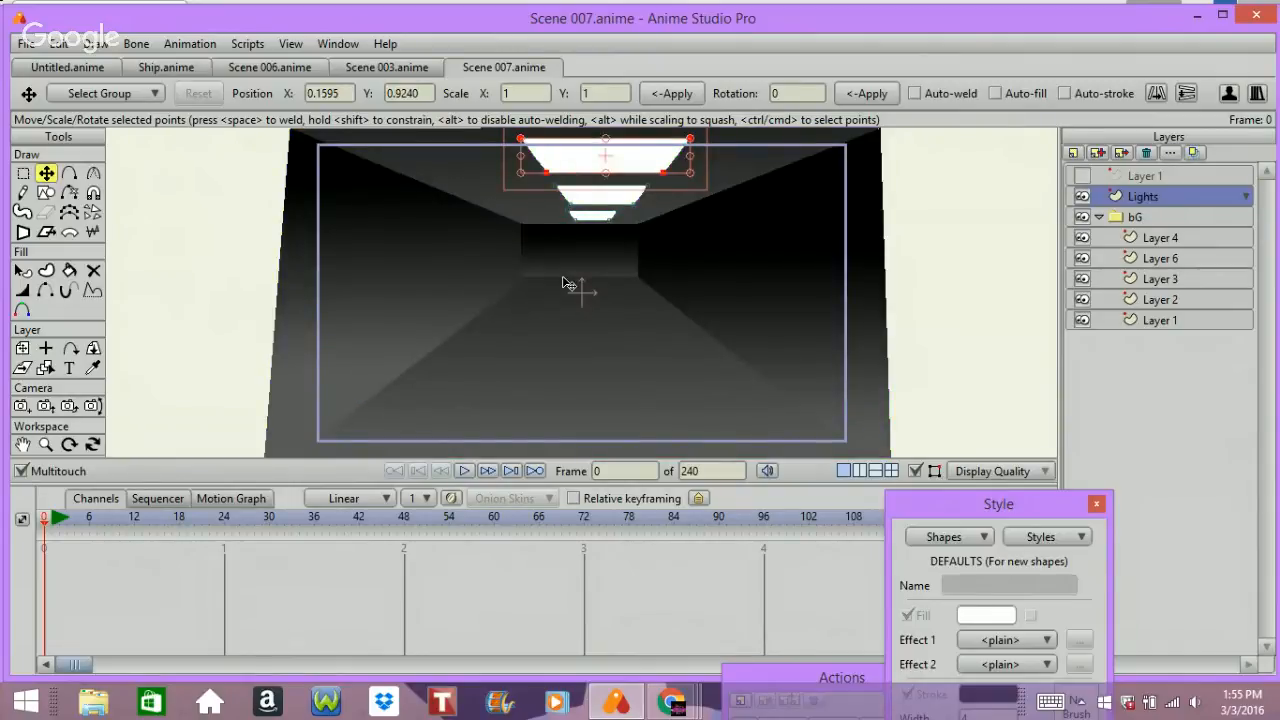
key(ctrl+r)
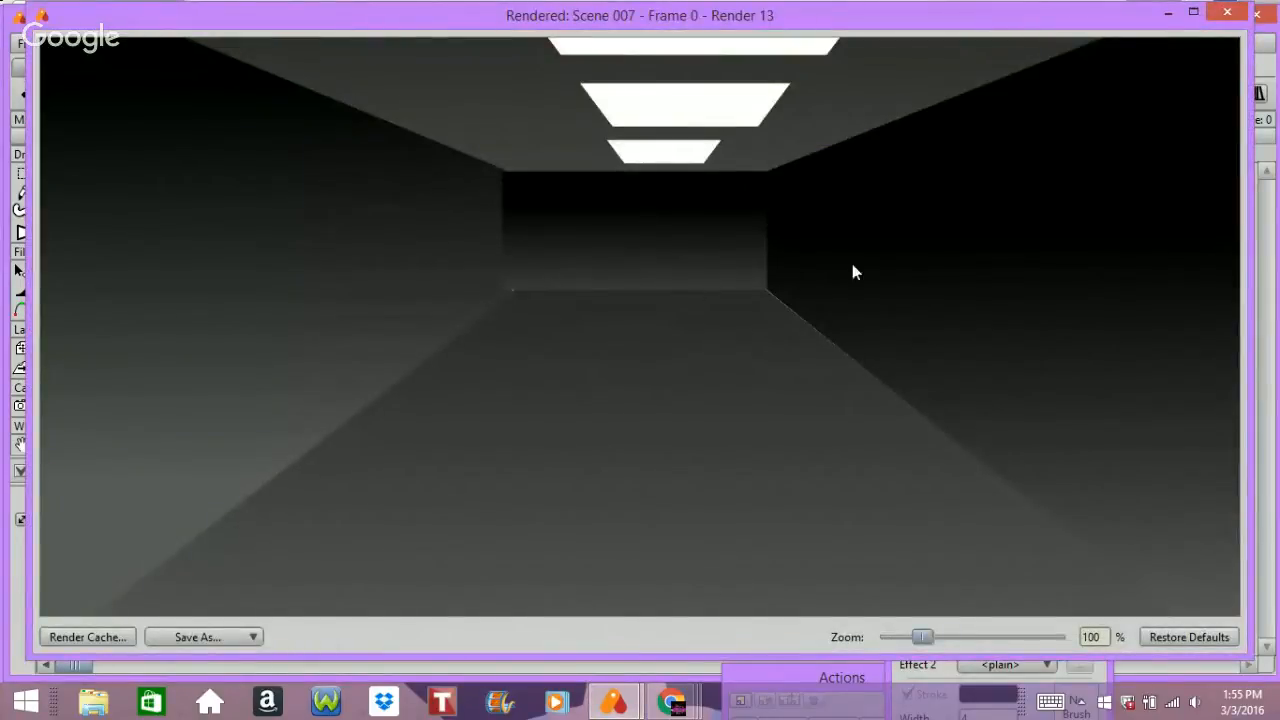
click(1227, 12)
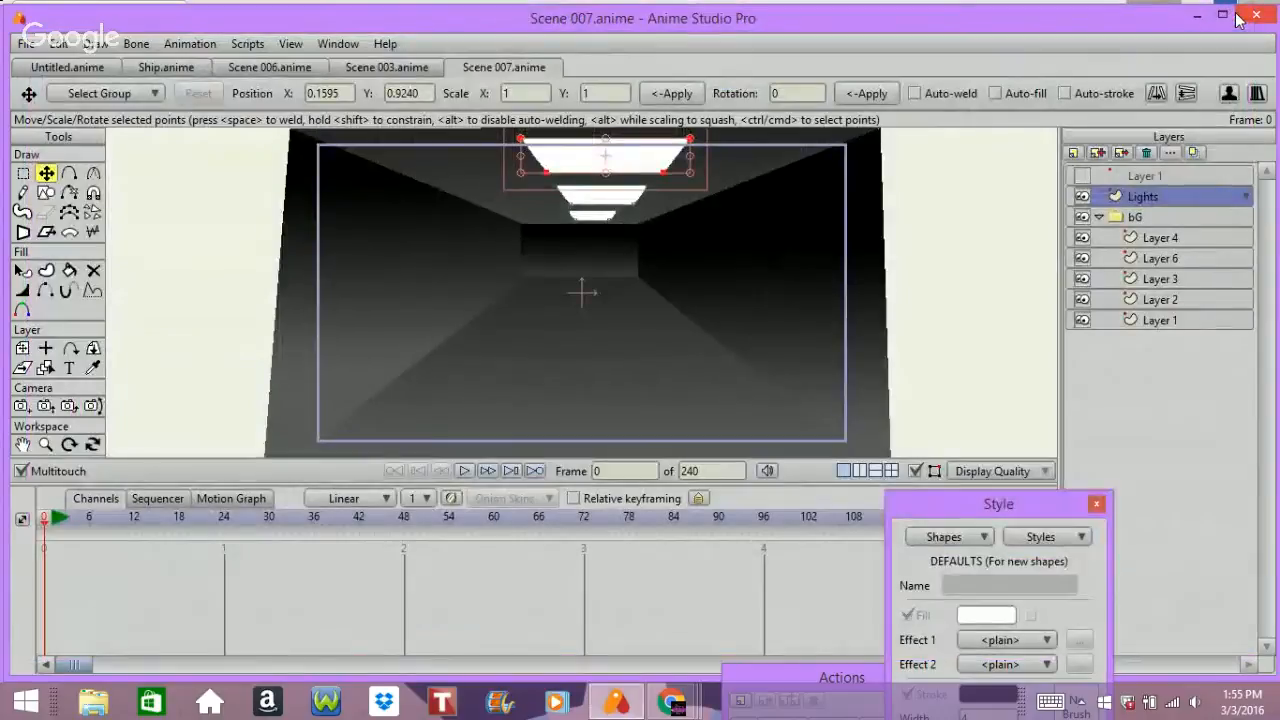
- Move the largest light's right corners inward, the lower to about X 0.489, Y 0.801 and the upper to about X 0.702, Y 1.043
key(Return)
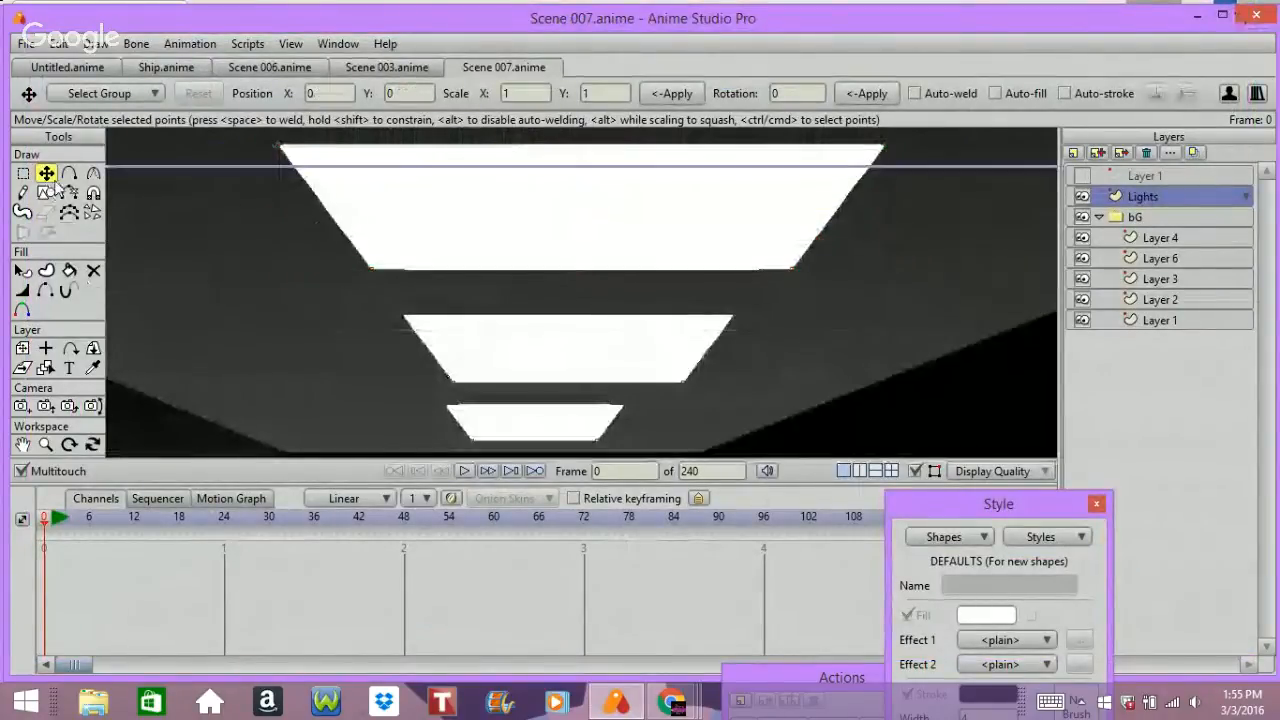
click(788, 271)
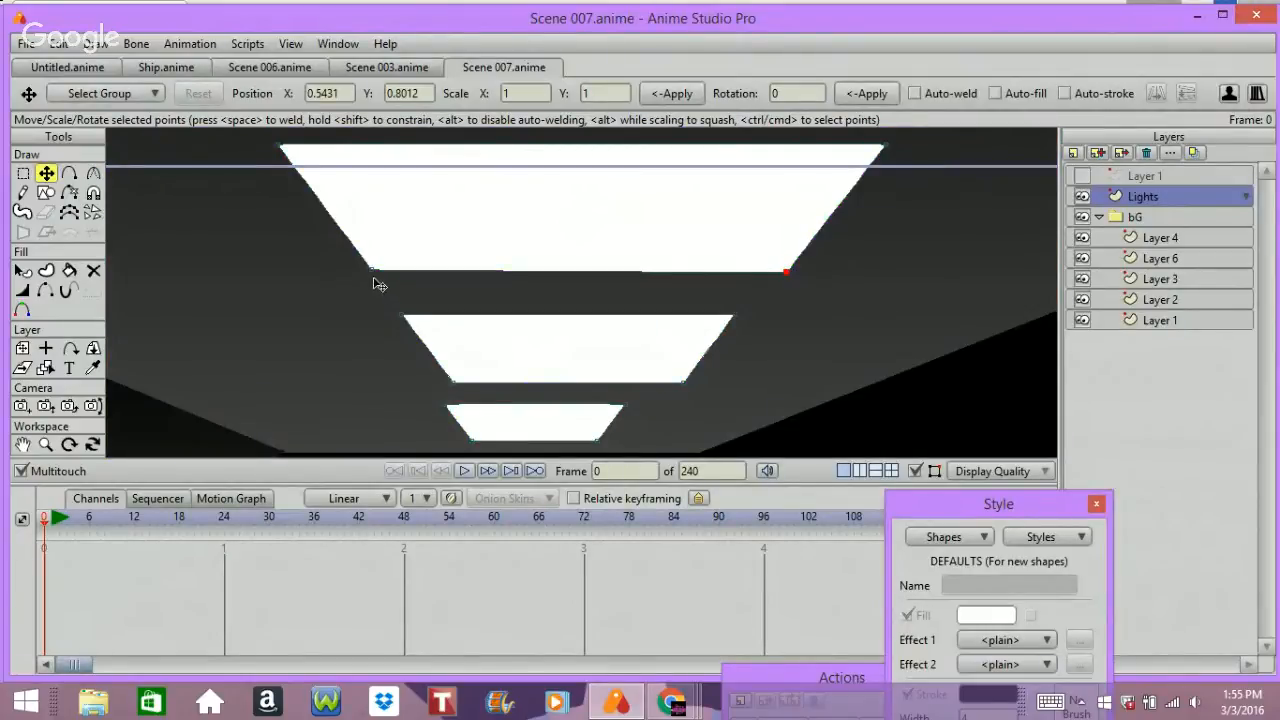
drag(788, 271, 757, 271)
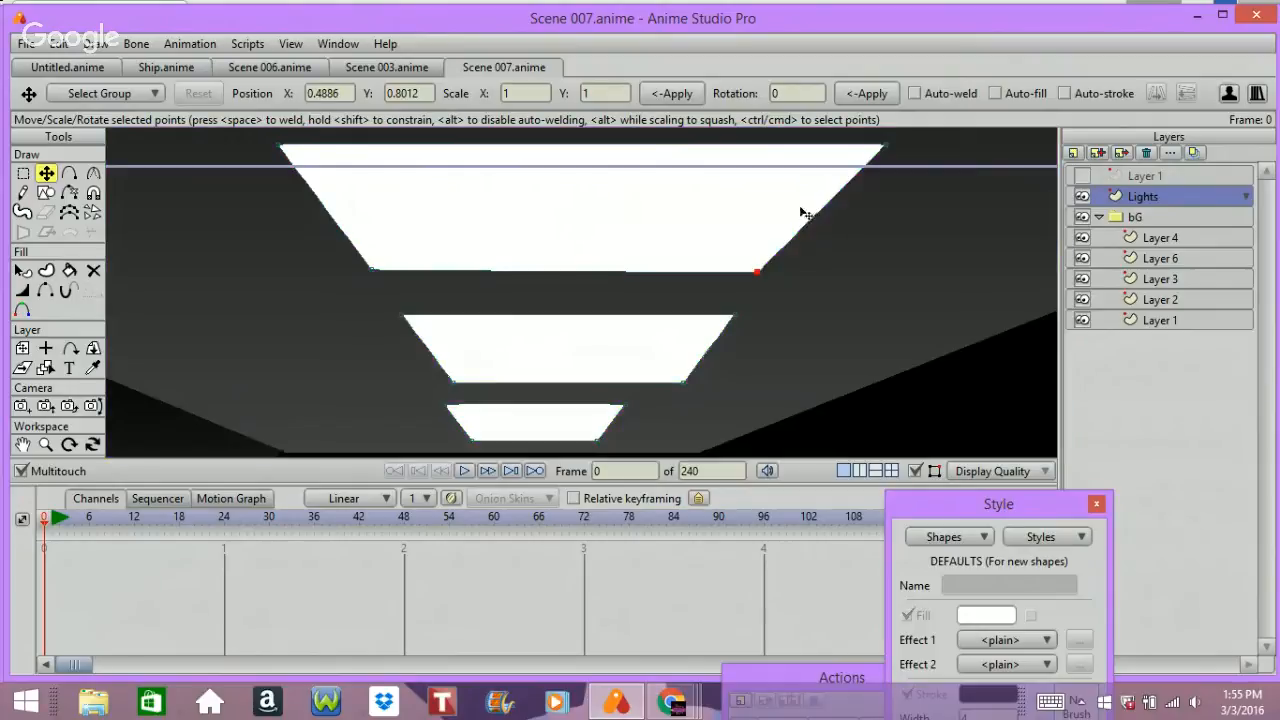
drag(888, 148, 868, 146)
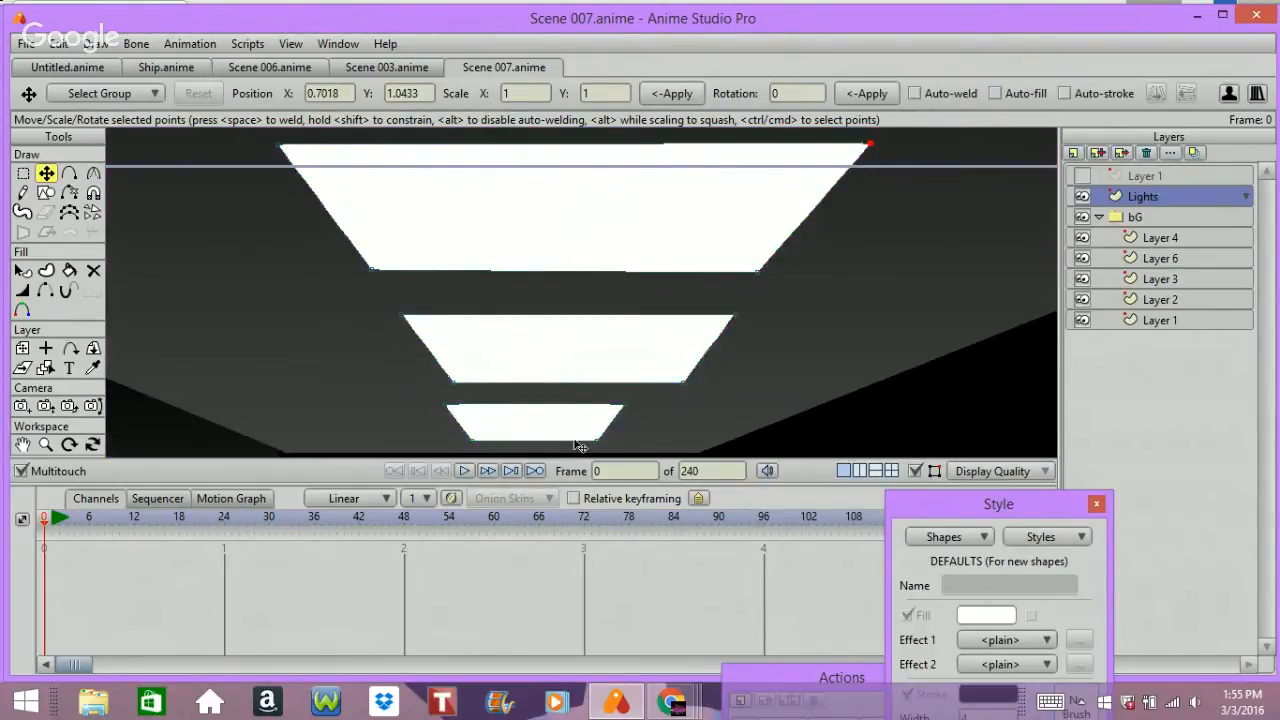
- Reshape the smallest light by its four corners, extending the right side to about X 0.338 above and X 0.269 below, and pulling the left side inward
drag(622, 413, 676, 400)
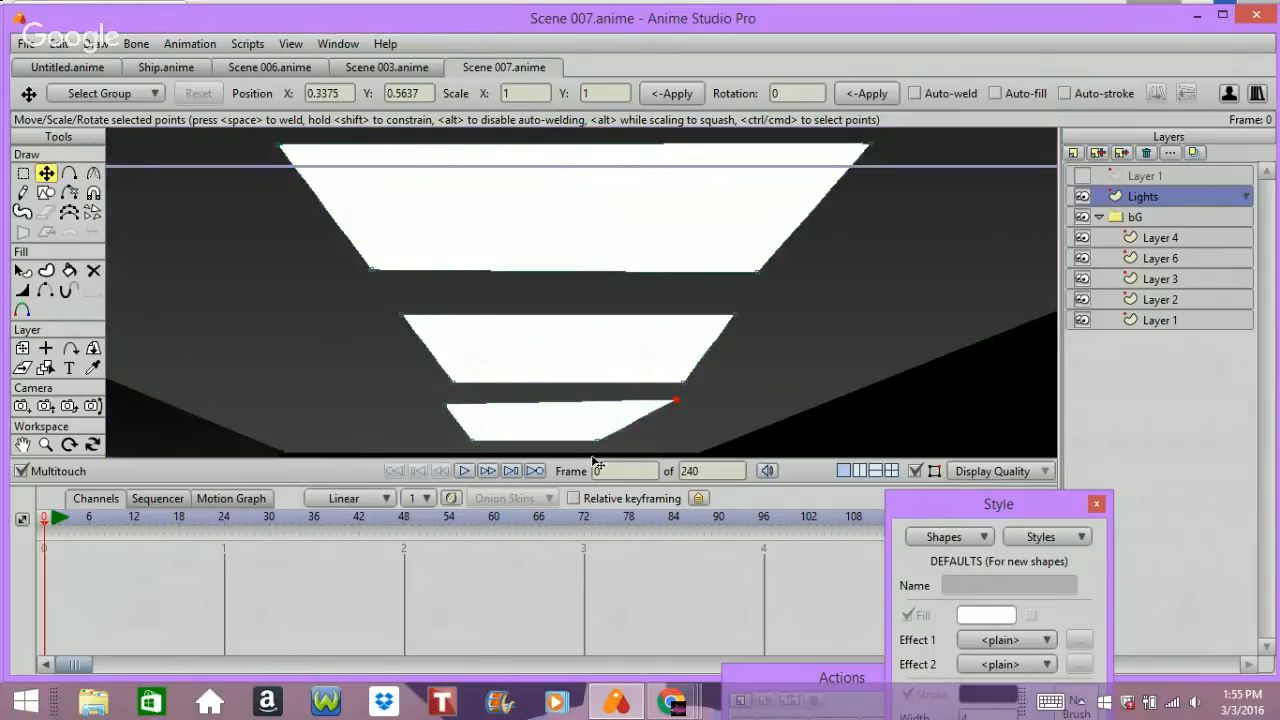
drag(596, 448, 649, 446)
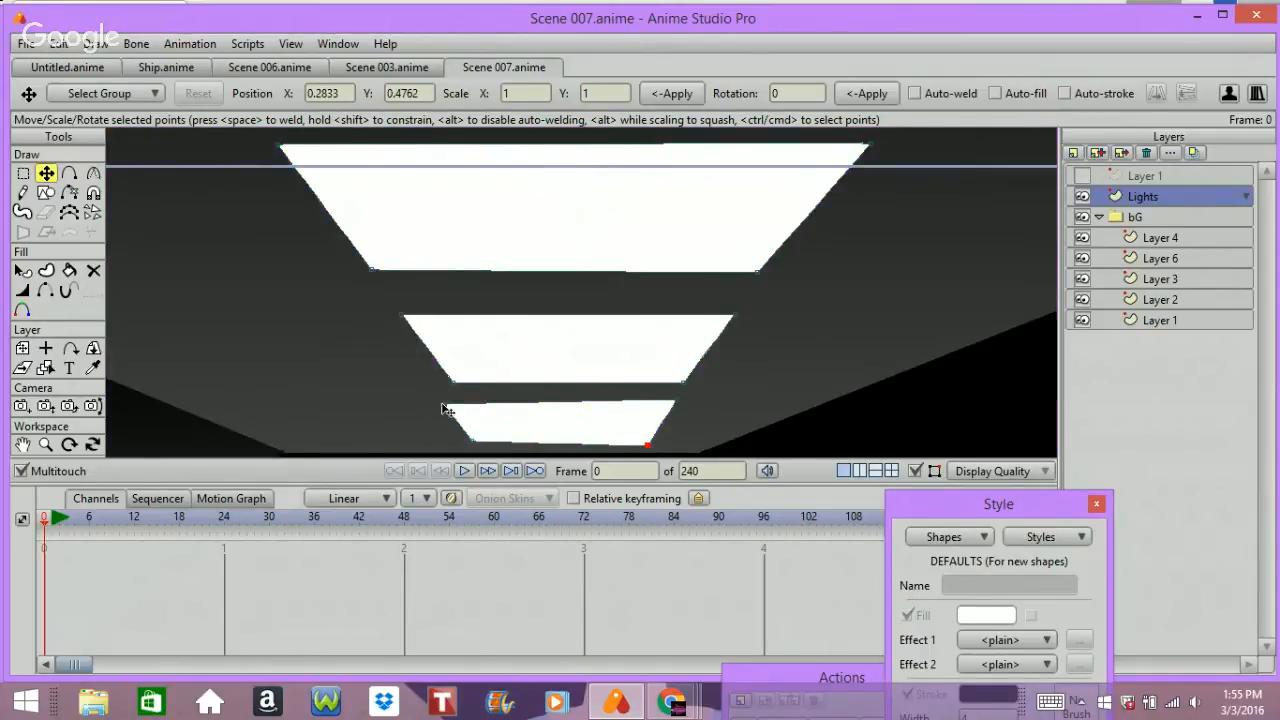
drag(447, 404, 458, 403)
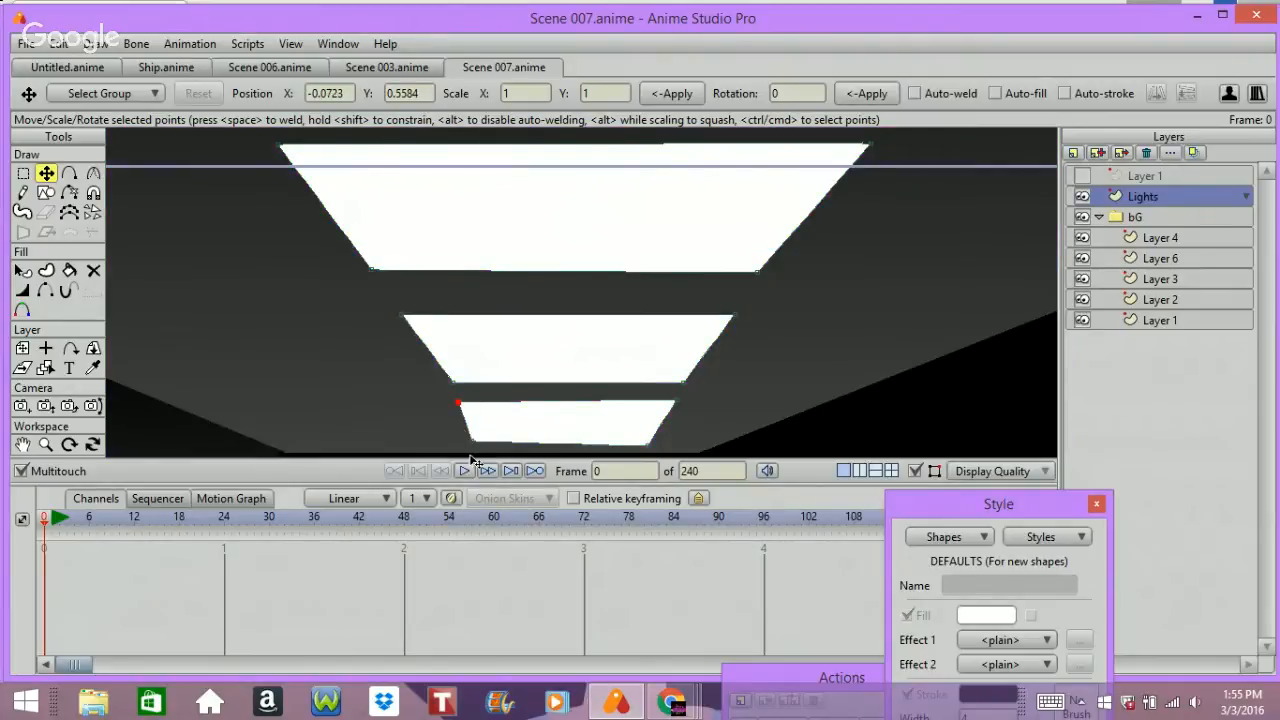
drag(470, 447, 486, 446)
drag(645, 447, 640, 445)
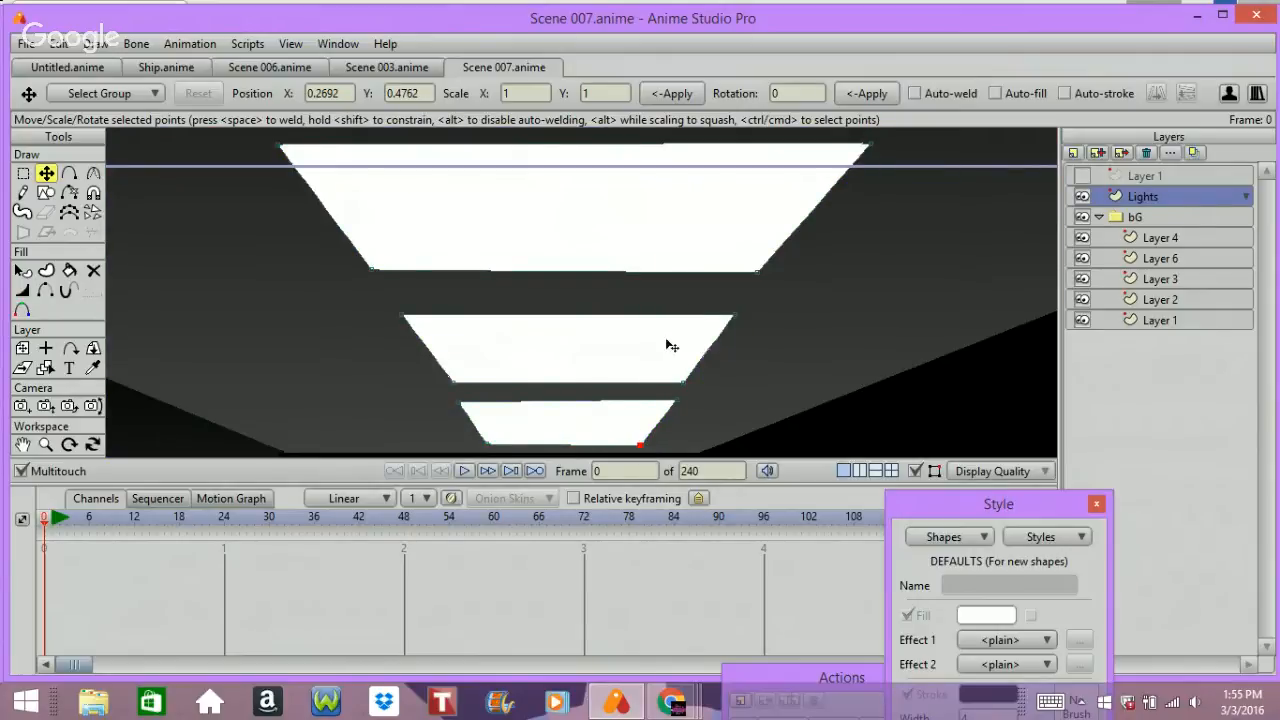
- Raise the middle light's two upper corners to make it taller, placing the left one at about X -0.178, Y 0.755
drag(729, 319, 734, 298)
drag(396, 314, 397, 298)
drag(397, 298, 399, 296)
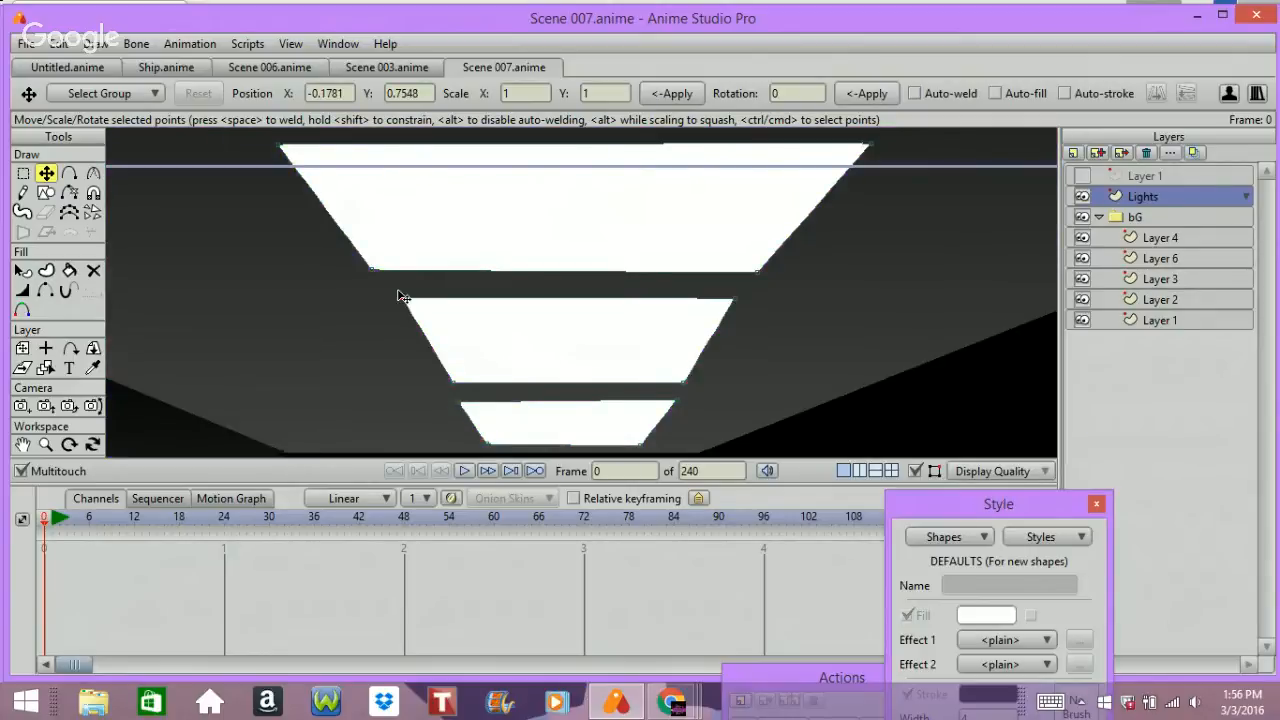
- Render frame 0 to check the three ceiling lights, and select and deselect all their points to check their centring
key(ctrl+r)
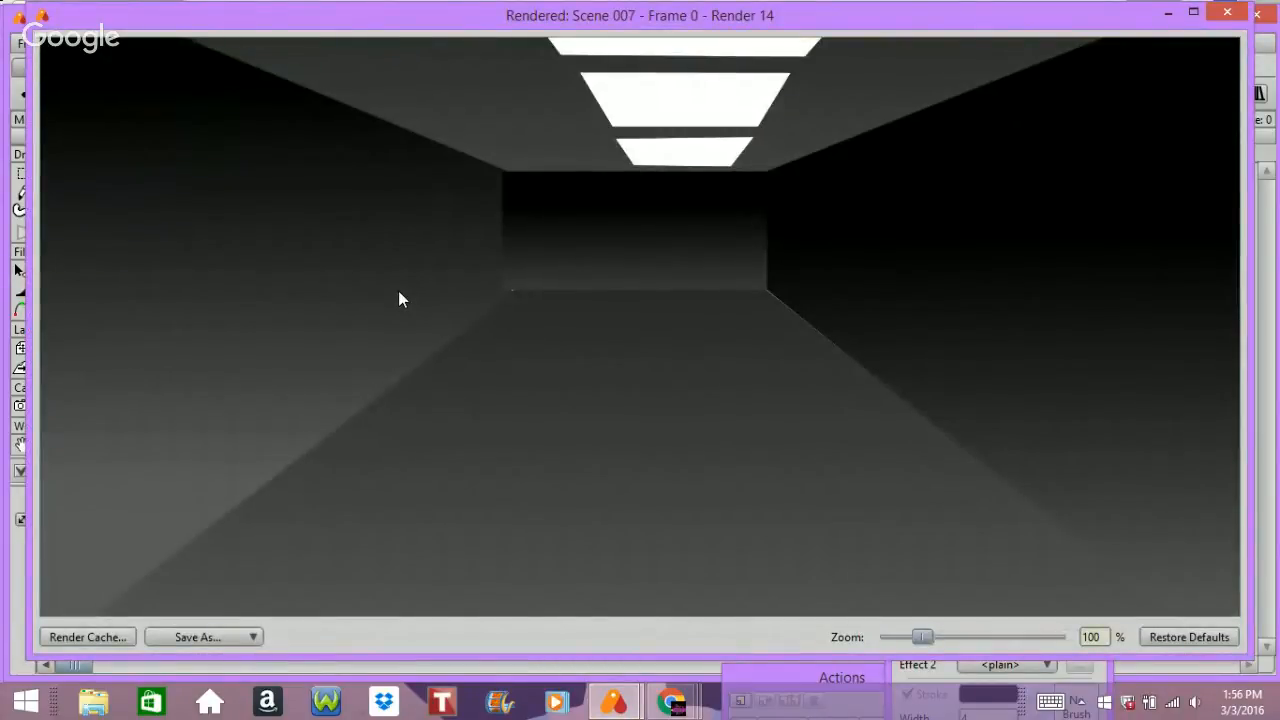
click(1224, 14)
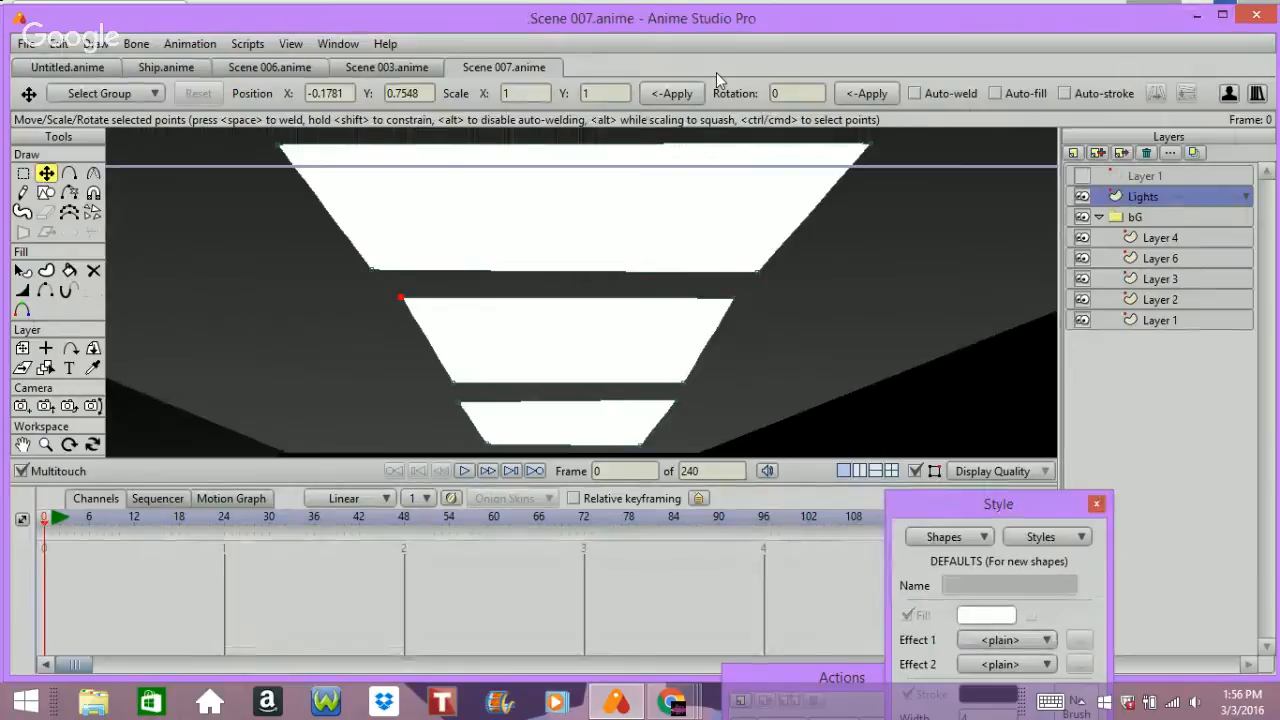
key(ctrl+a)
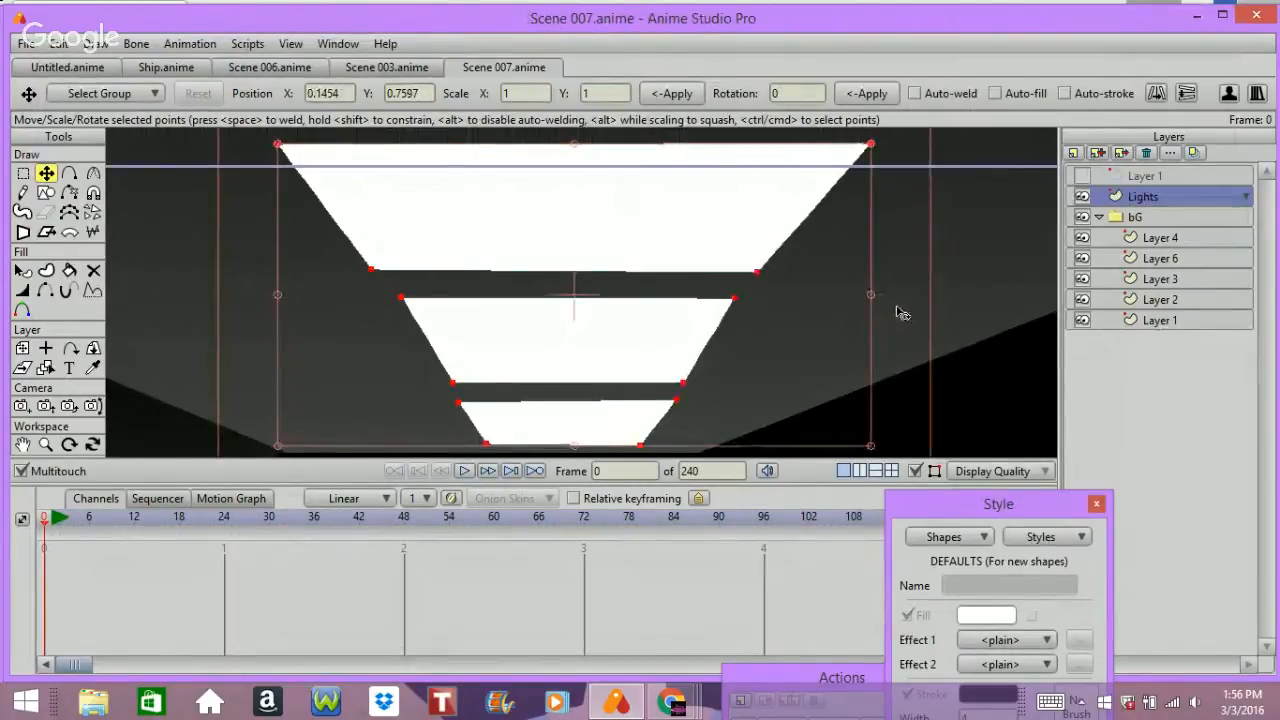
key(Return)
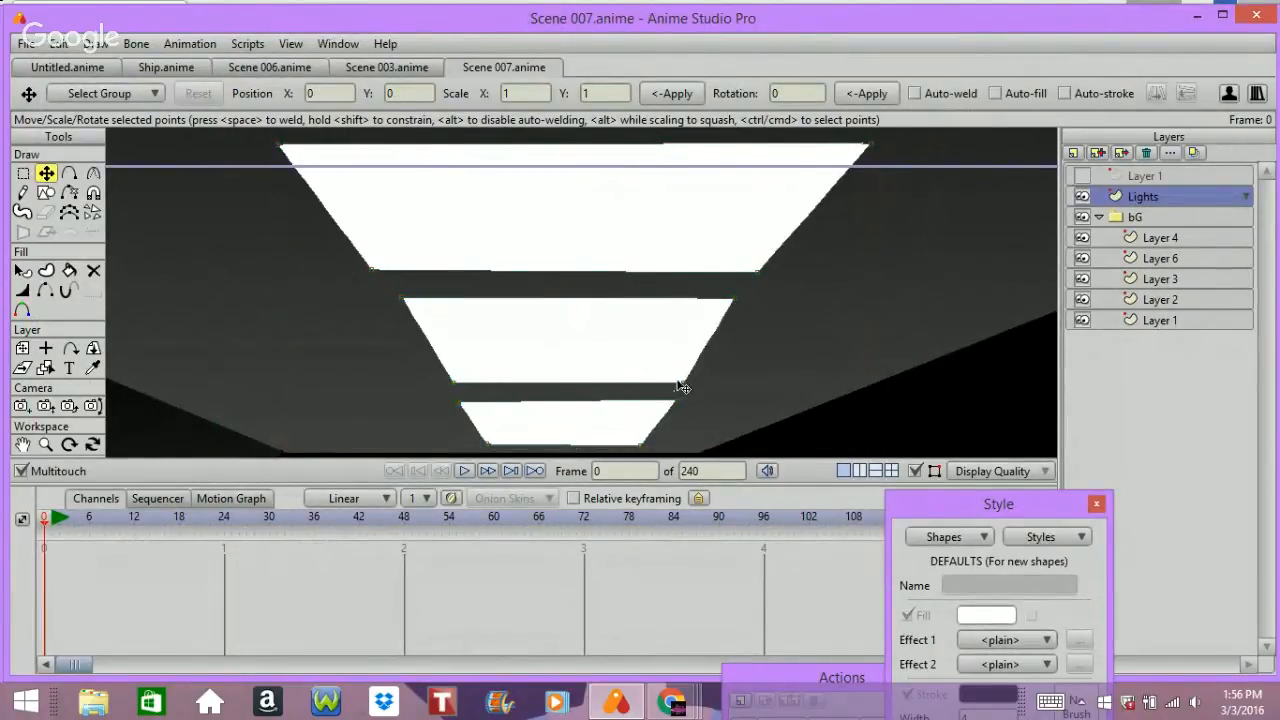
- Nudge the middle light's lower corners, the left to about X -0.085, Y 0.591, and move its upper right corner to about X 0.455, Y 0.755
drag(680, 382, 677, 386)
drag(729, 304, 738, 304)
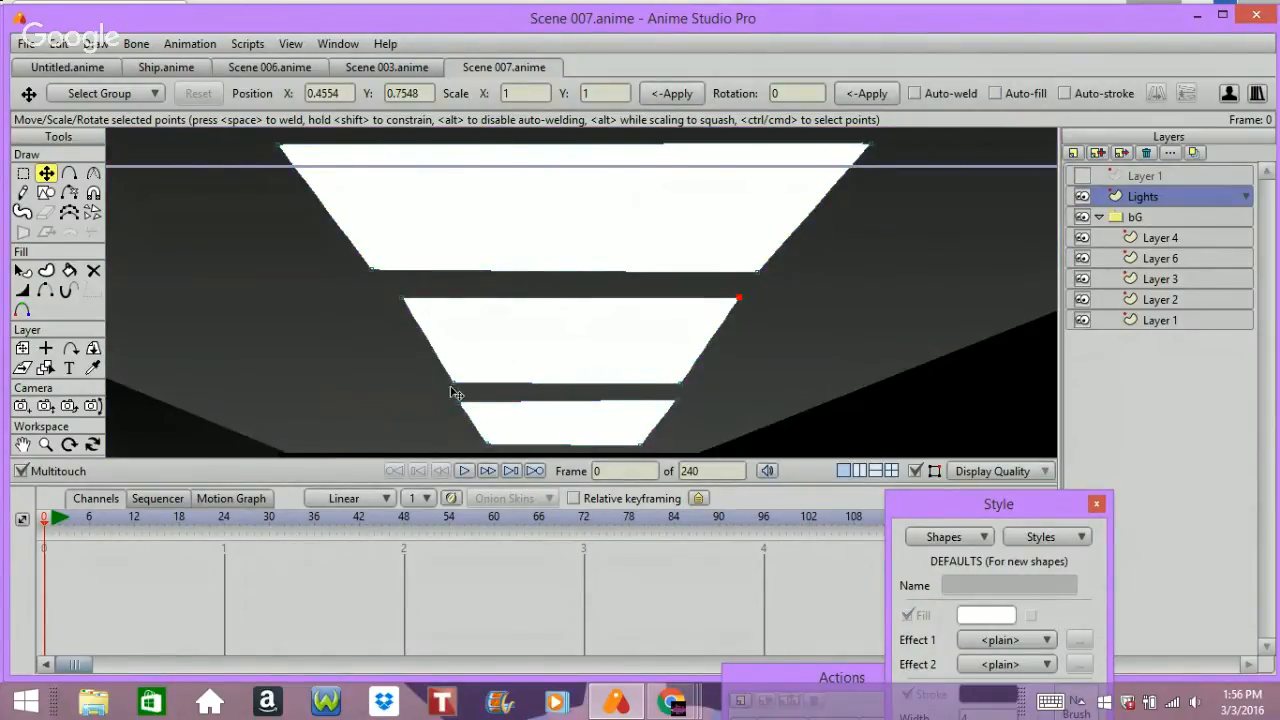
drag(452, 388, 454, 386)
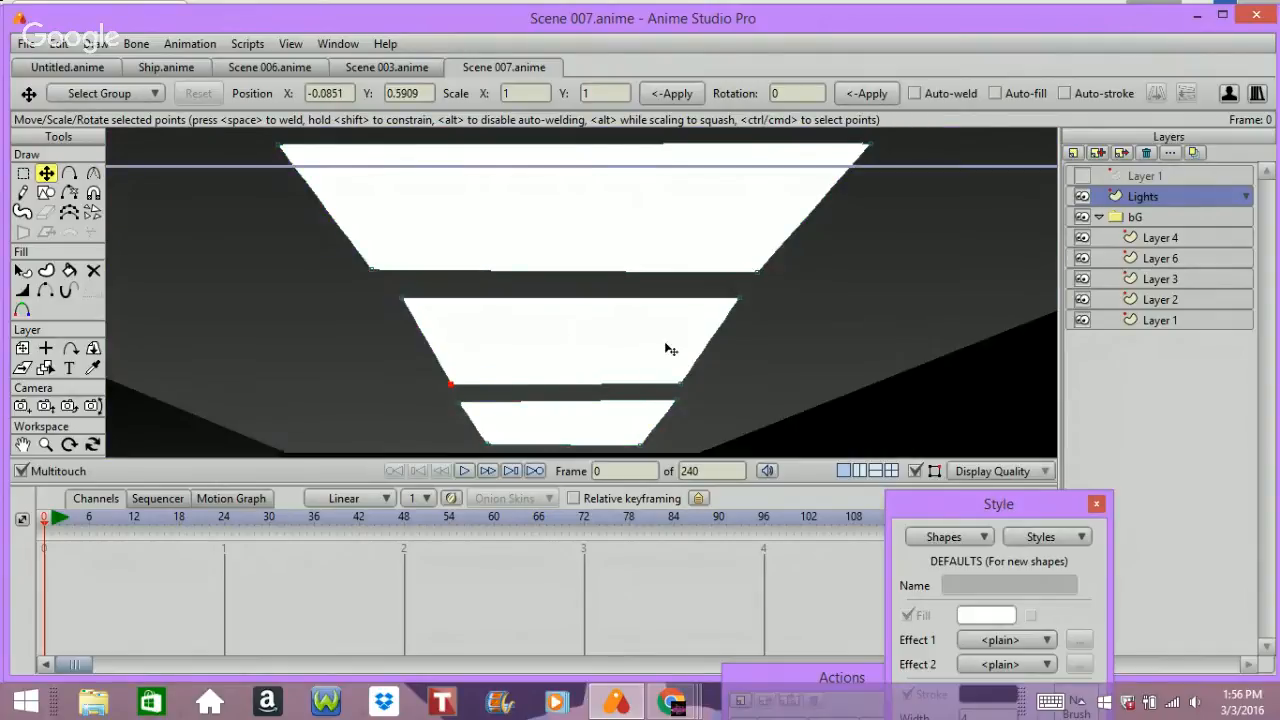
- Centre all three ceiling lights horizontally by setting their X position to 0, and render frame 0 to check the placement
key(ctrl+a)
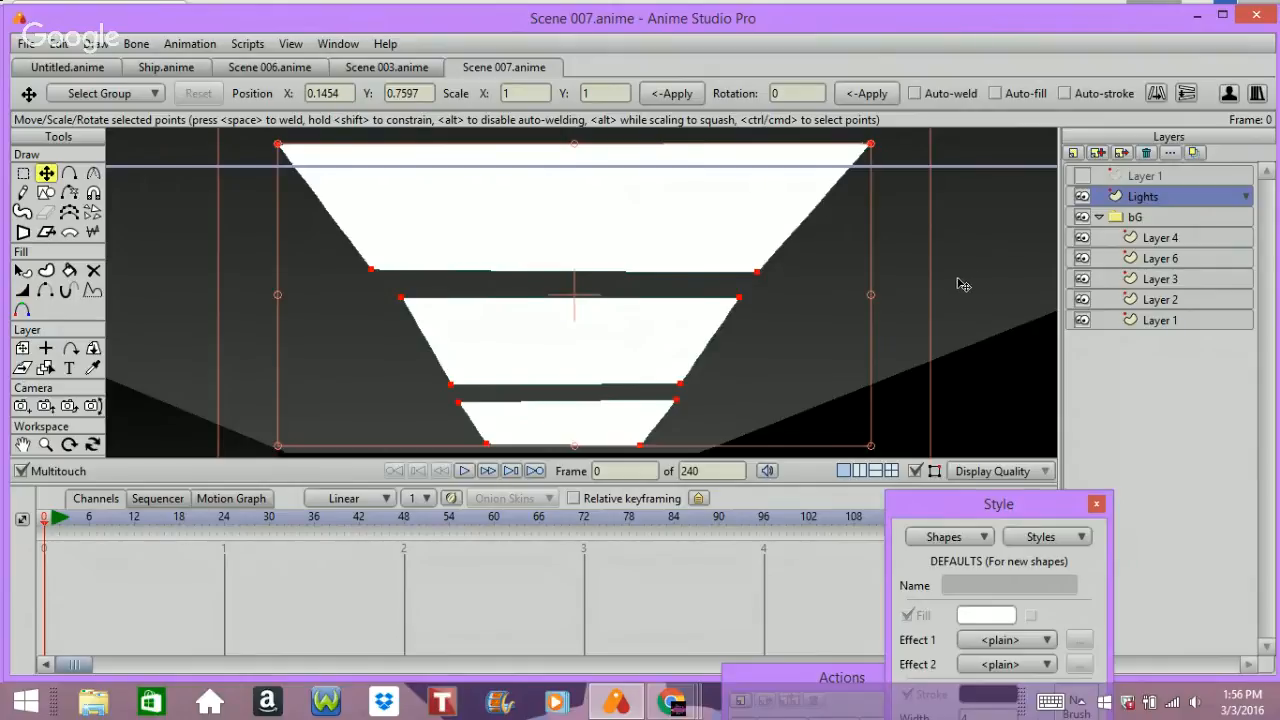
drag(963, 283, 945, 282)
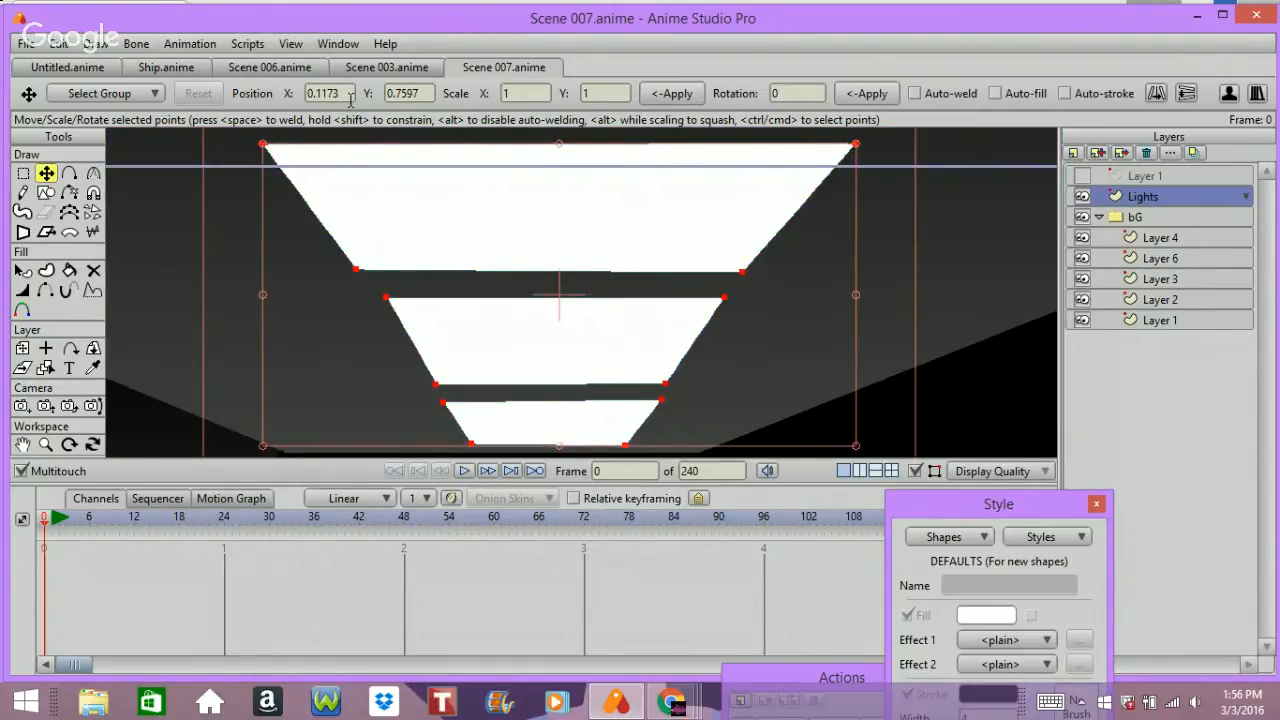
drag(341, 94, 218, 62)
text(0)
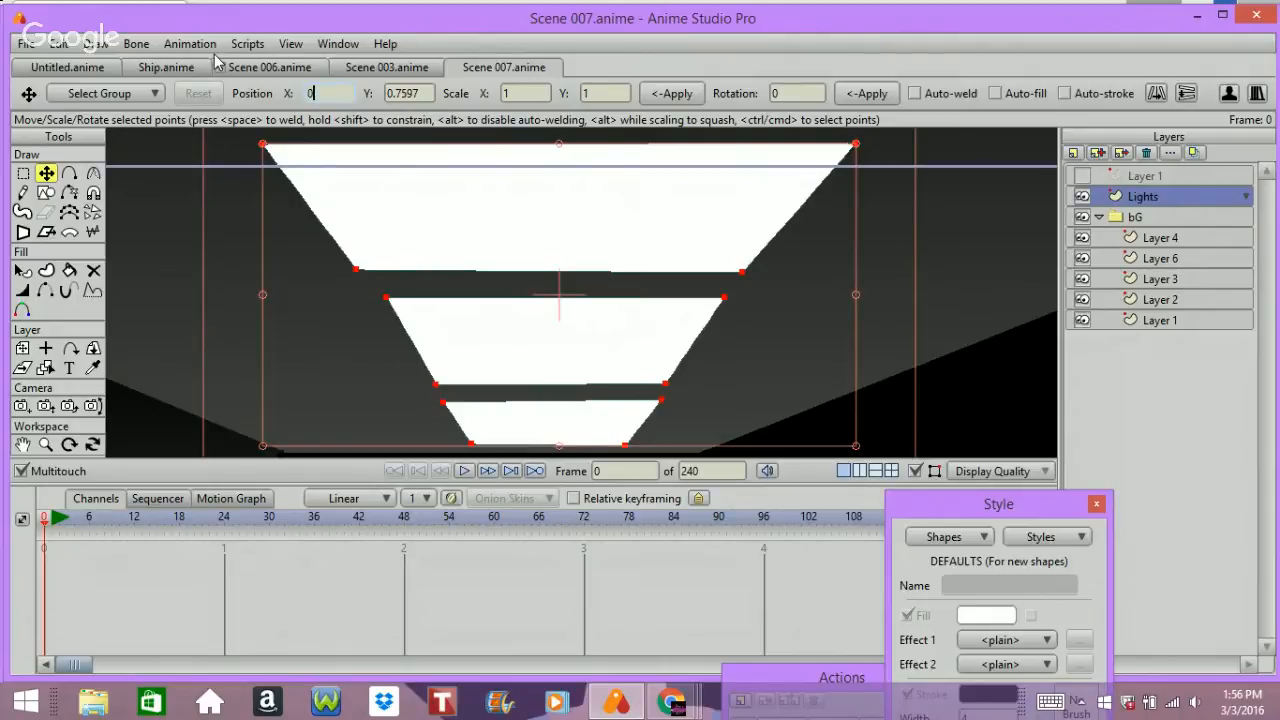
key(Return)
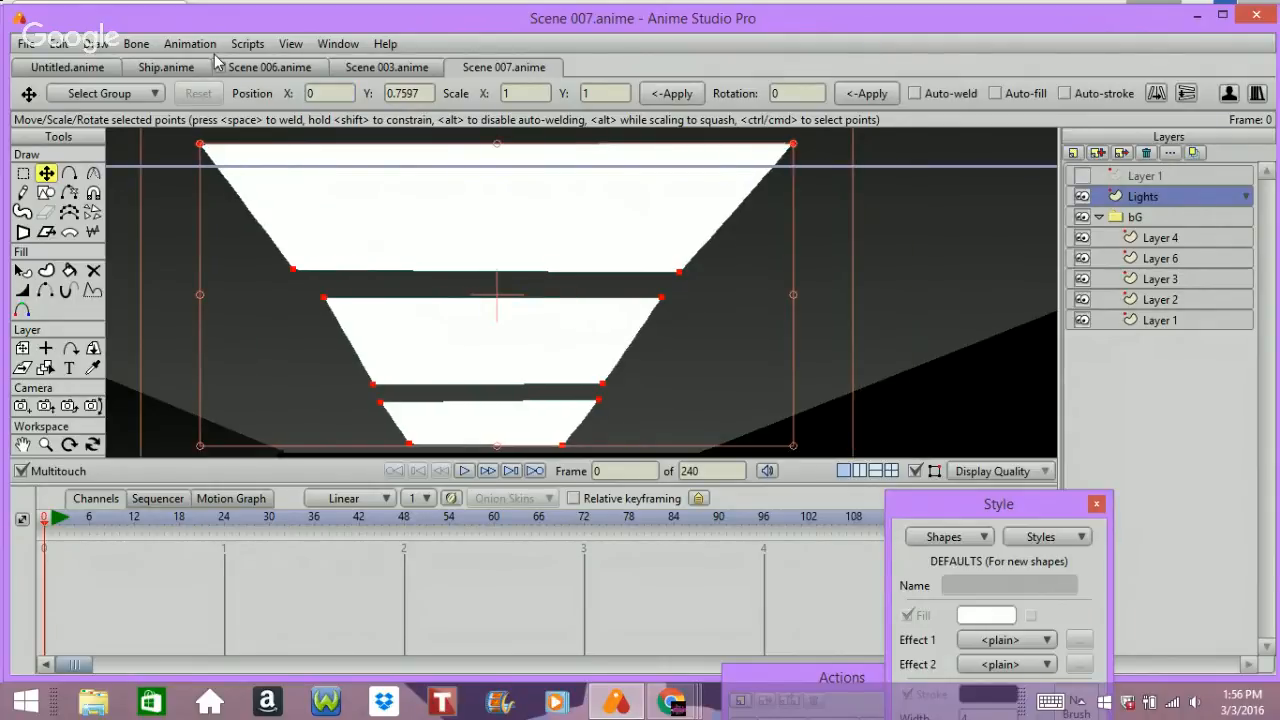
key(ctrl+r)
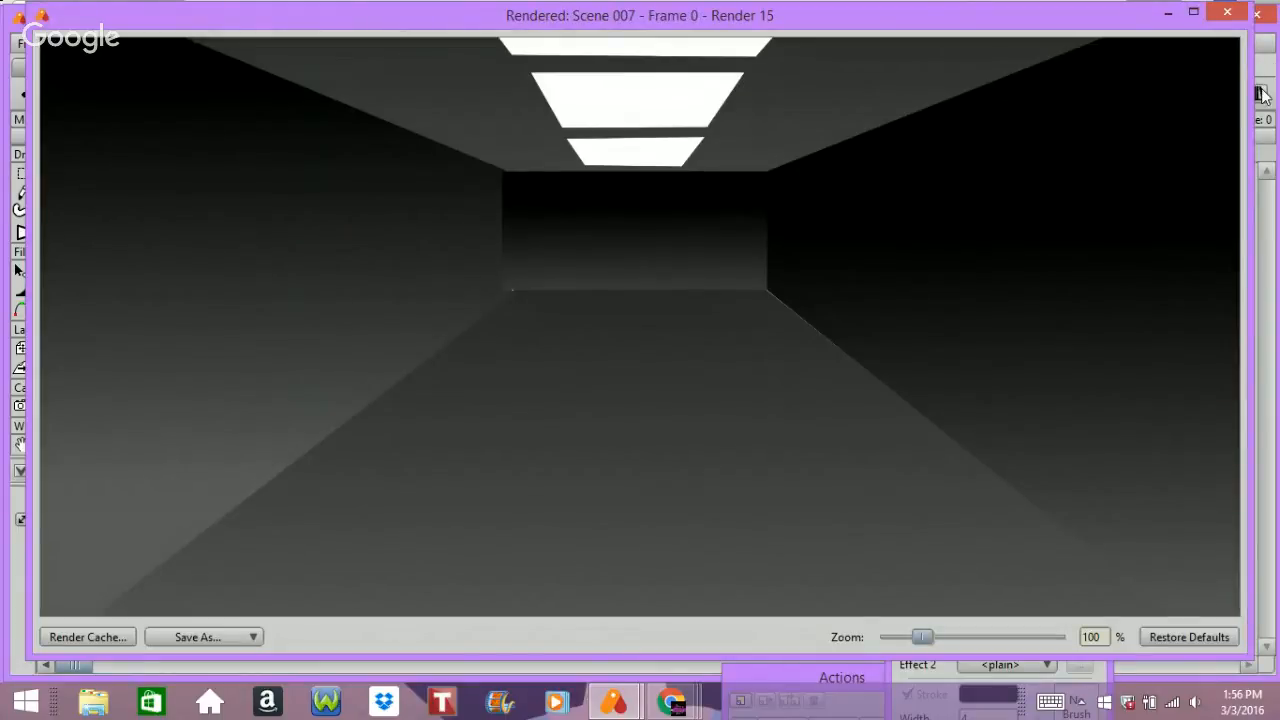
click(1227, 12)
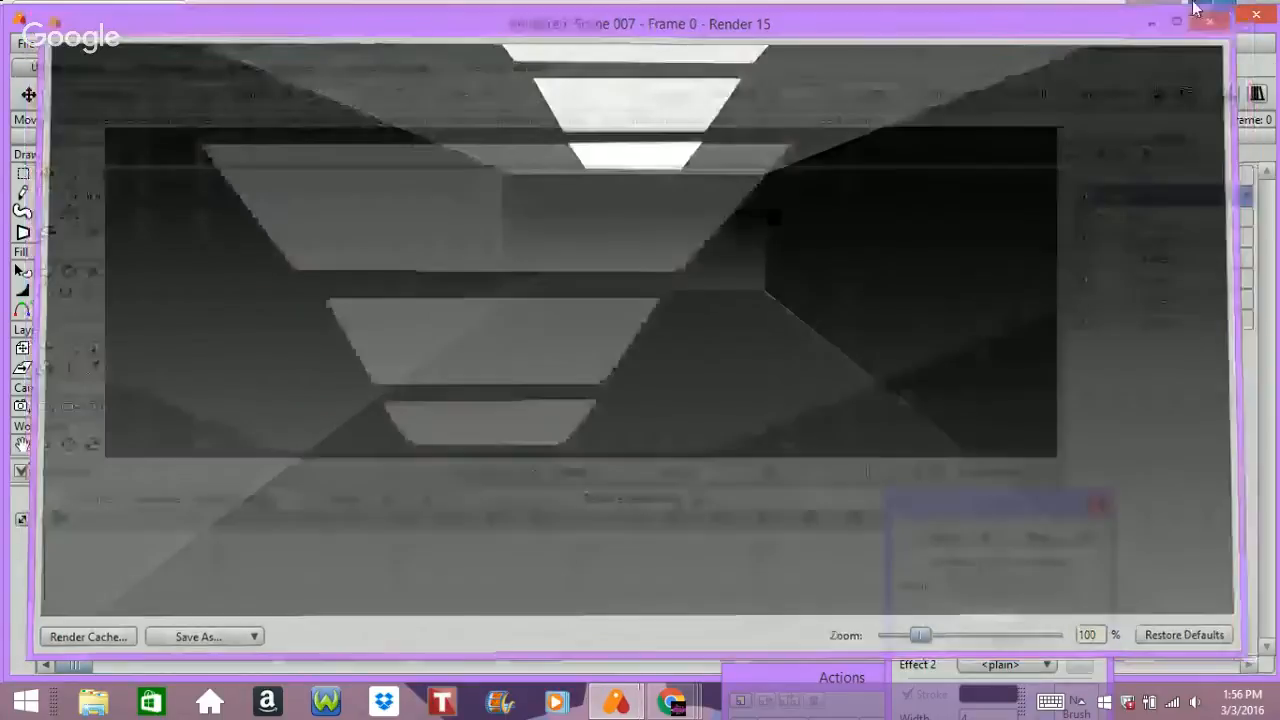
- Shift Layer 4's lower corner at the back wall to about X 0.391, Y 0.095, rendering frame 0 to check the seam
click(1155, 240)
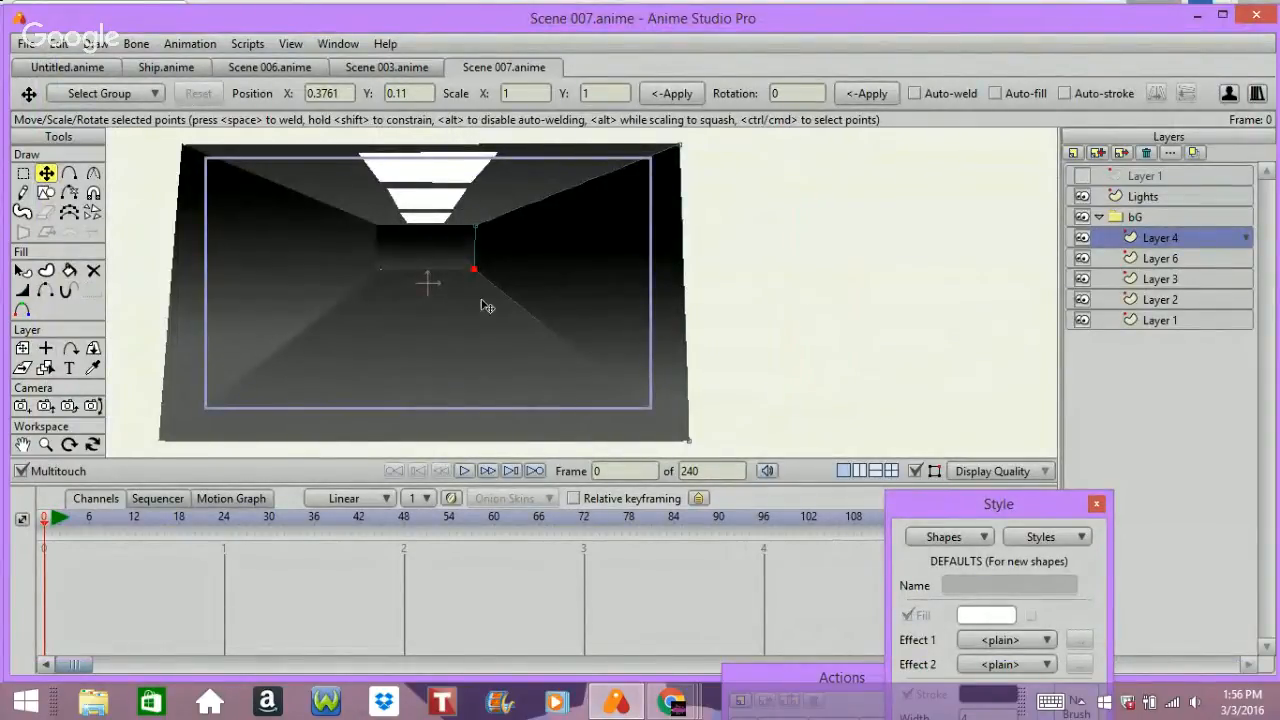
drag(469, 268, 475, 272)
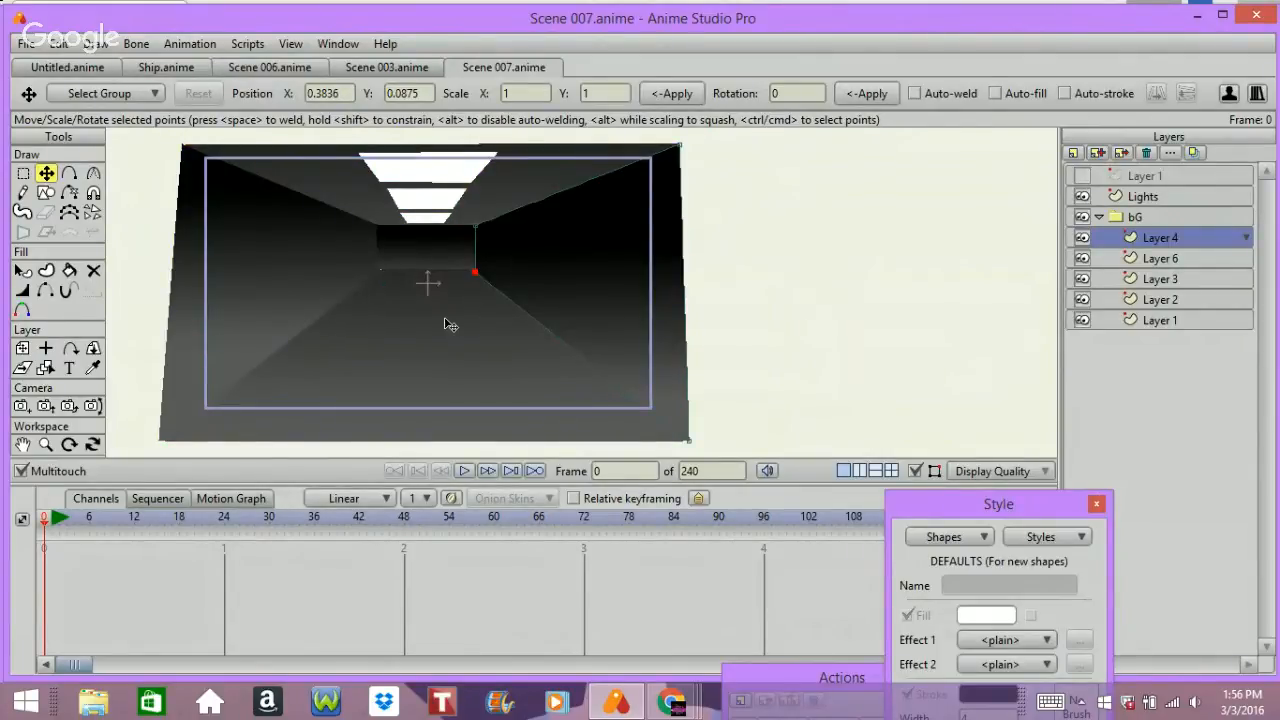
key(ctrl+r)
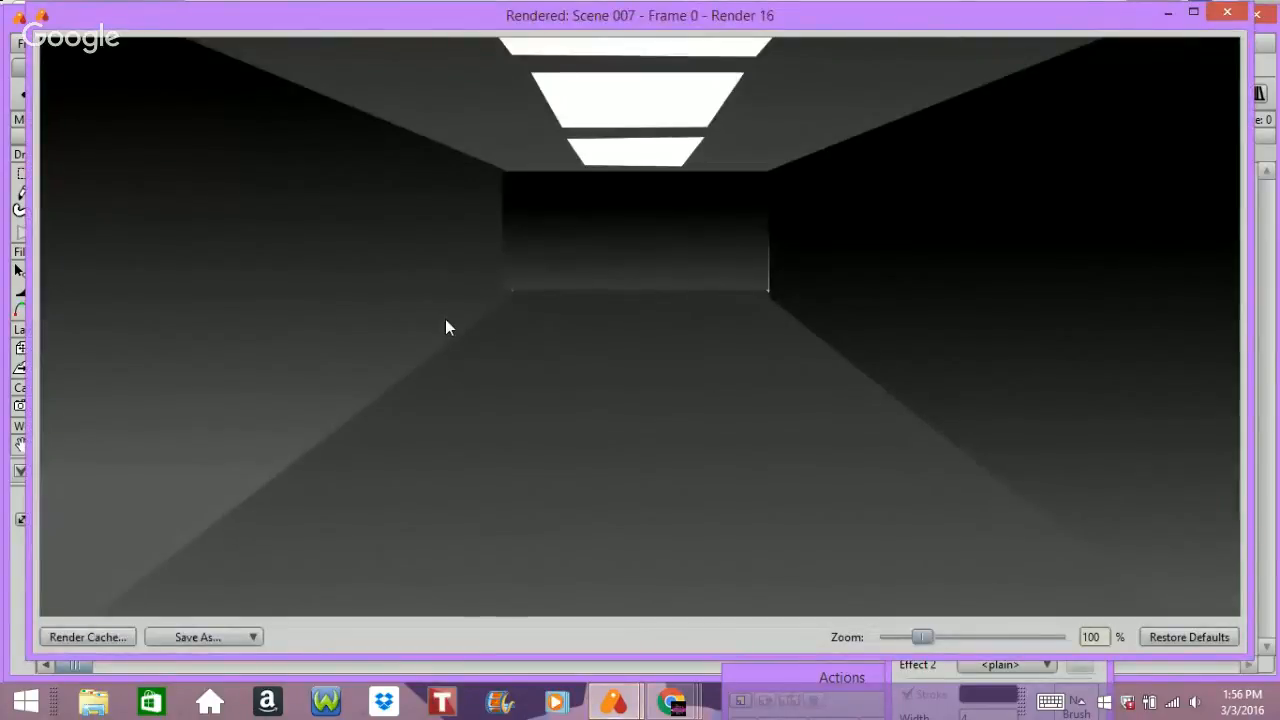
click(1227, 12)
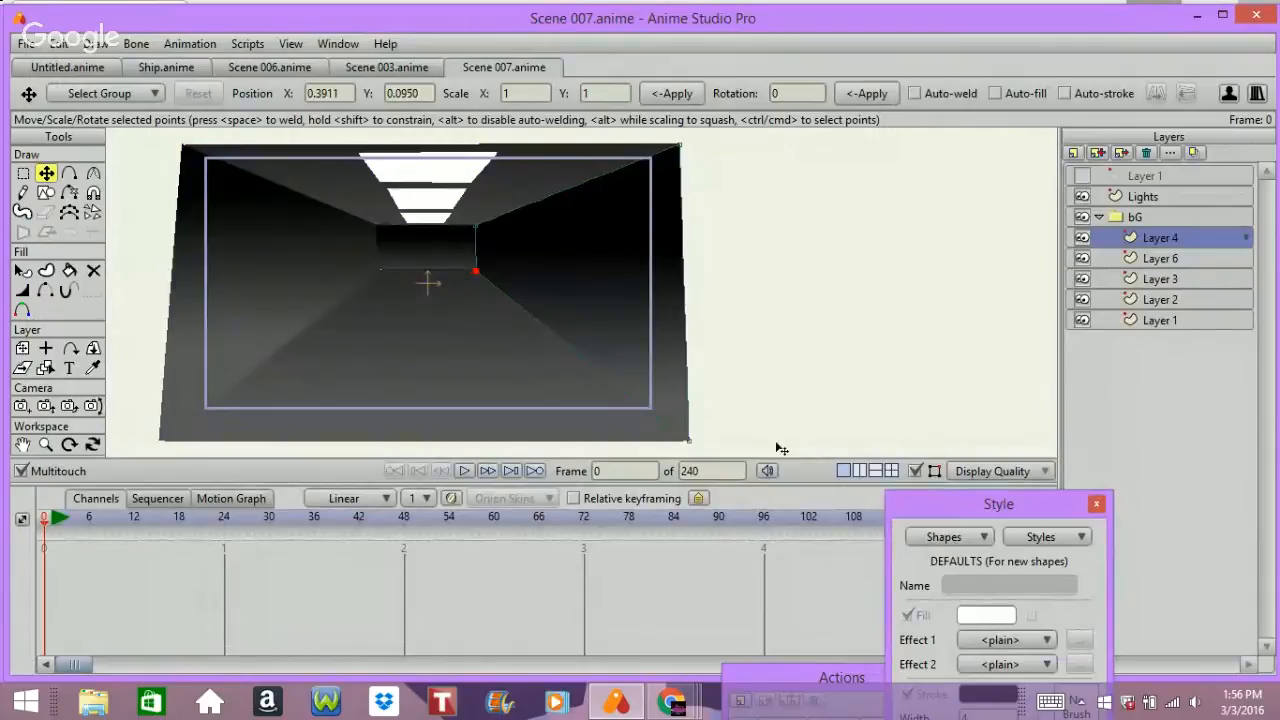
- Rename Layer 6, the back wall in the bG group, as Wall front
click(1159, 258)
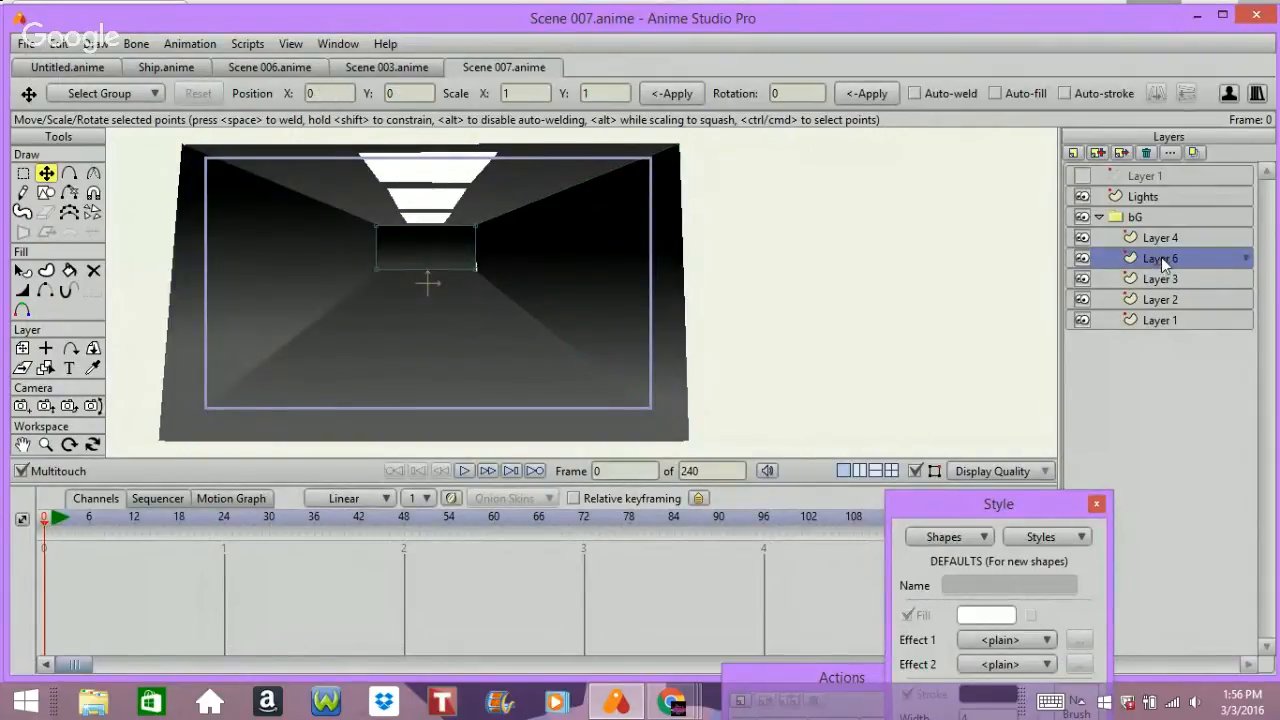
double_click(1161, 257)
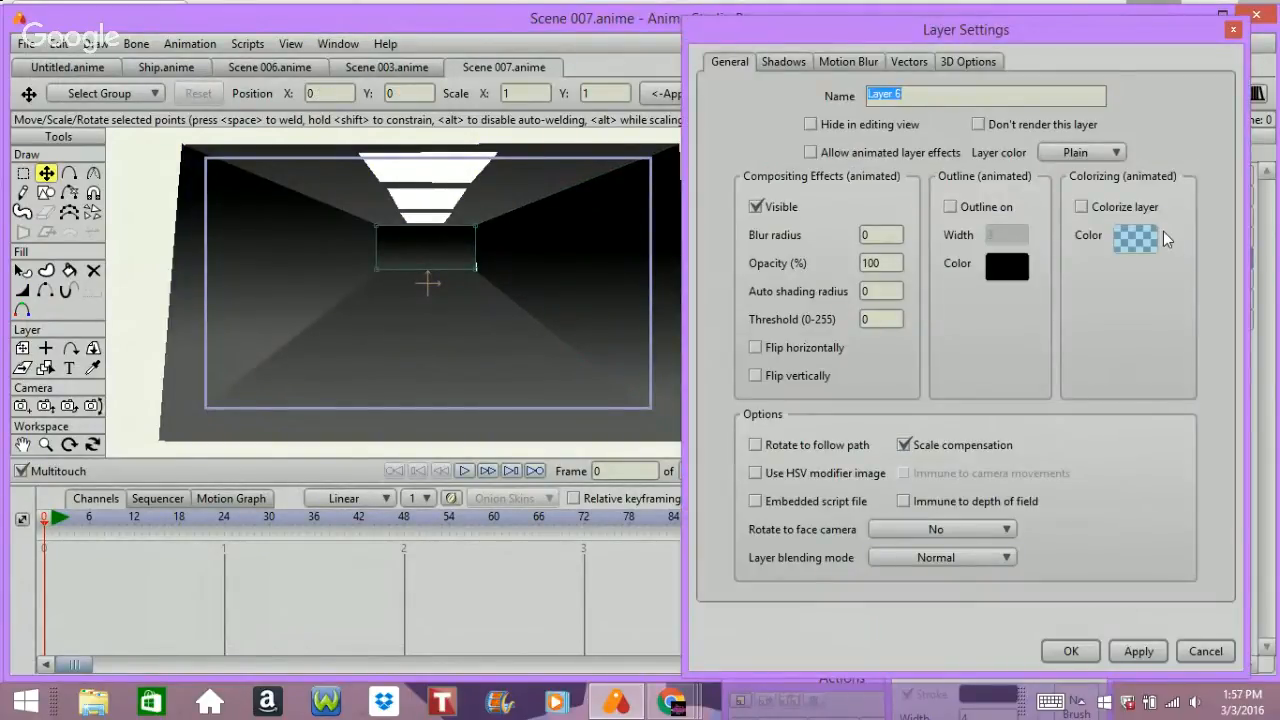
text(Wall front)
key(Return)
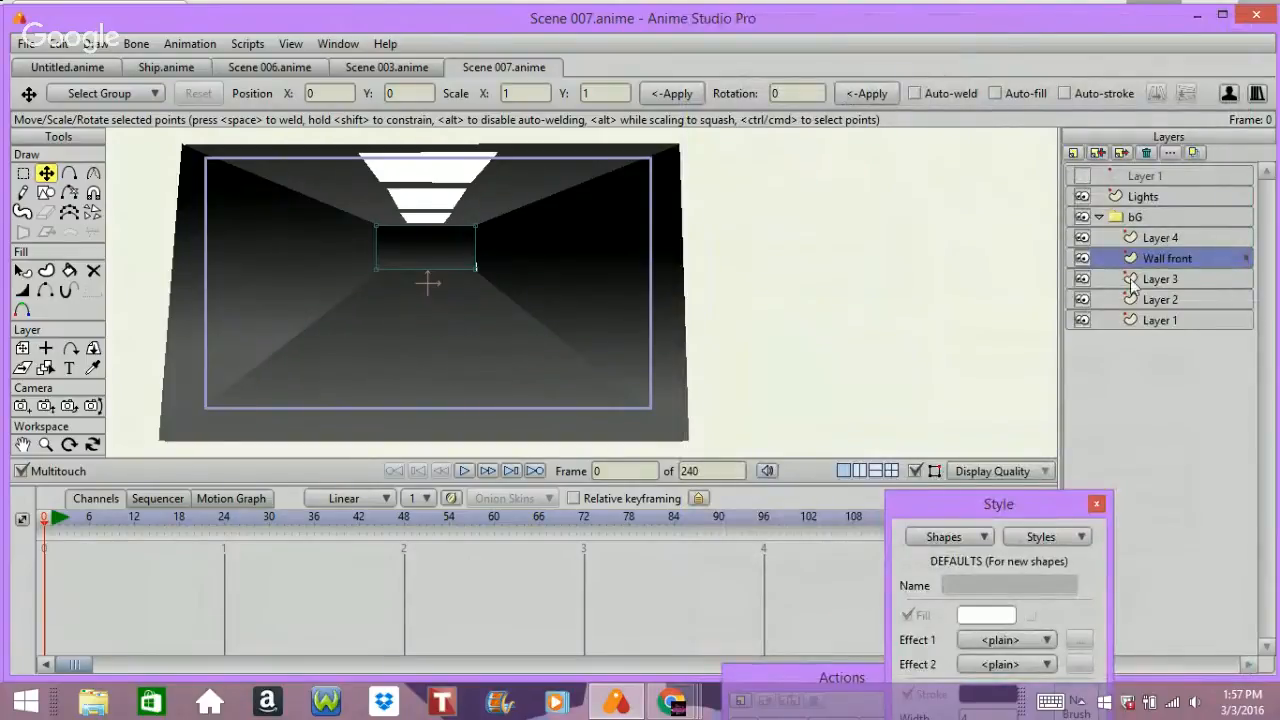
- Rename the two side wall layers in the bG group, Layer 4 as Wall Left and Layer 3 as Wall right
double_click(1160, 237)
text(LW)
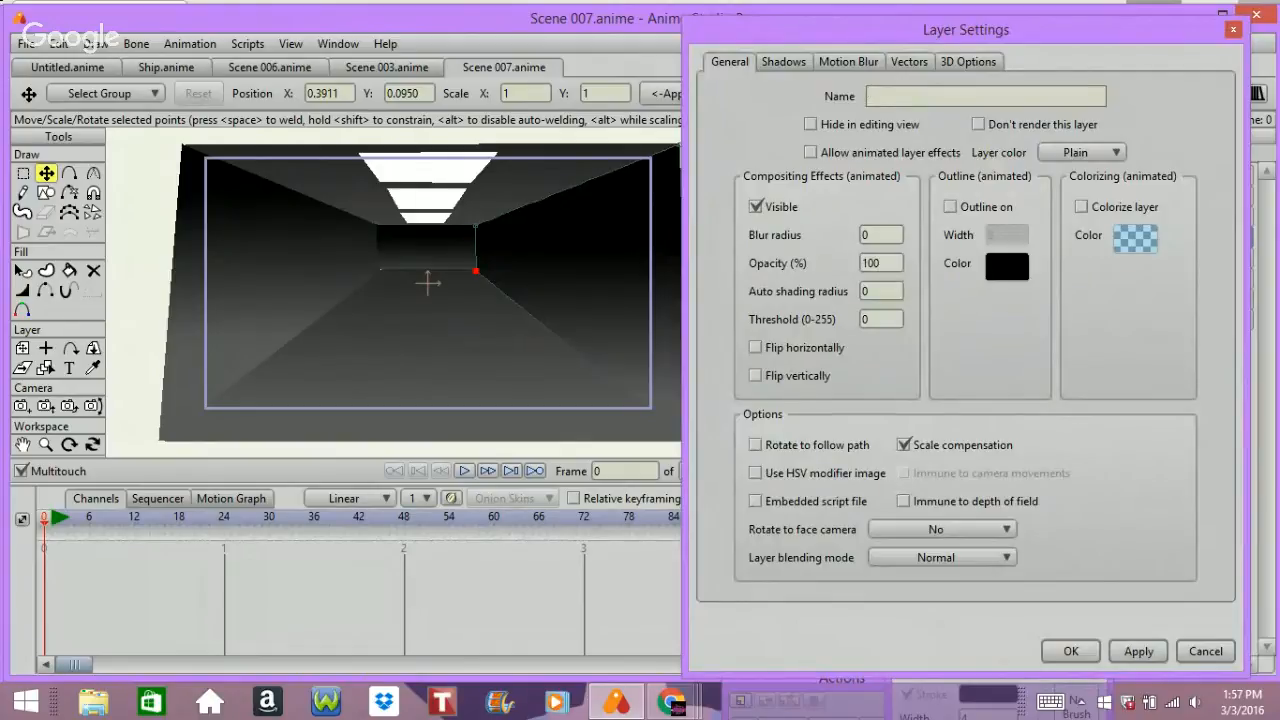
text(Wall Left)
key(Return)
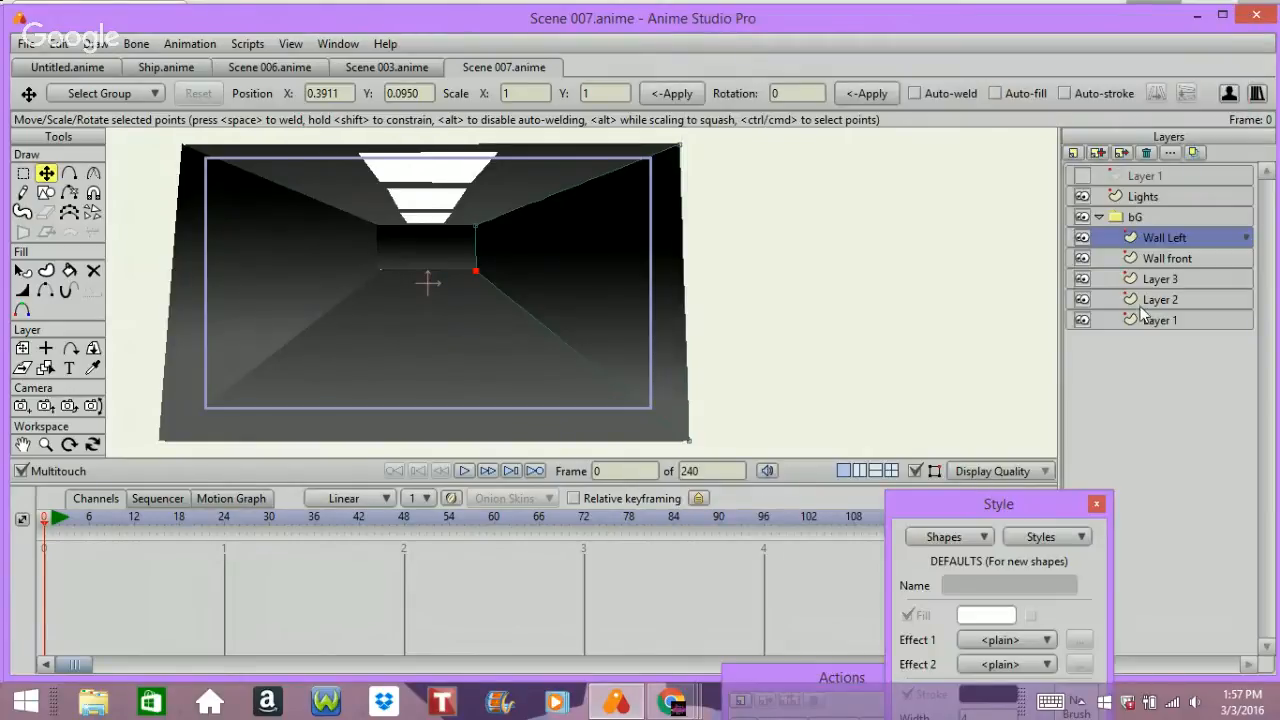
double_click(1158, 279)
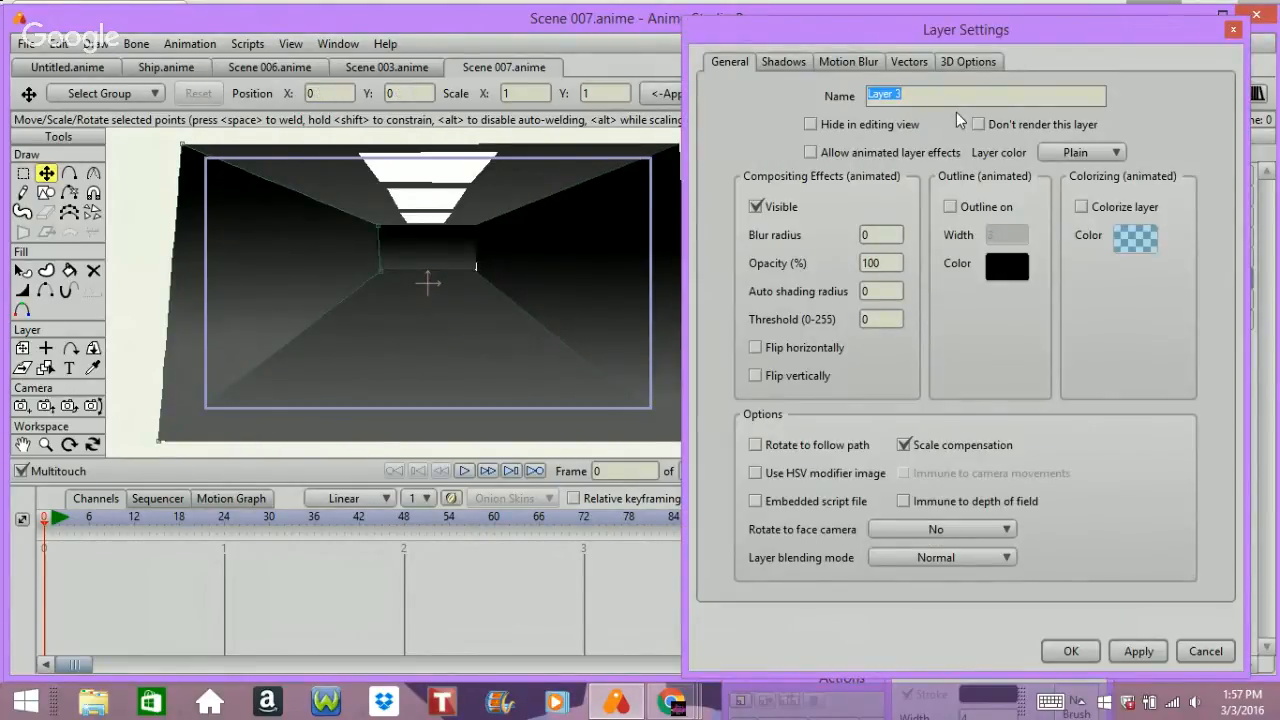
text(Wall right)
click(1071, 651)
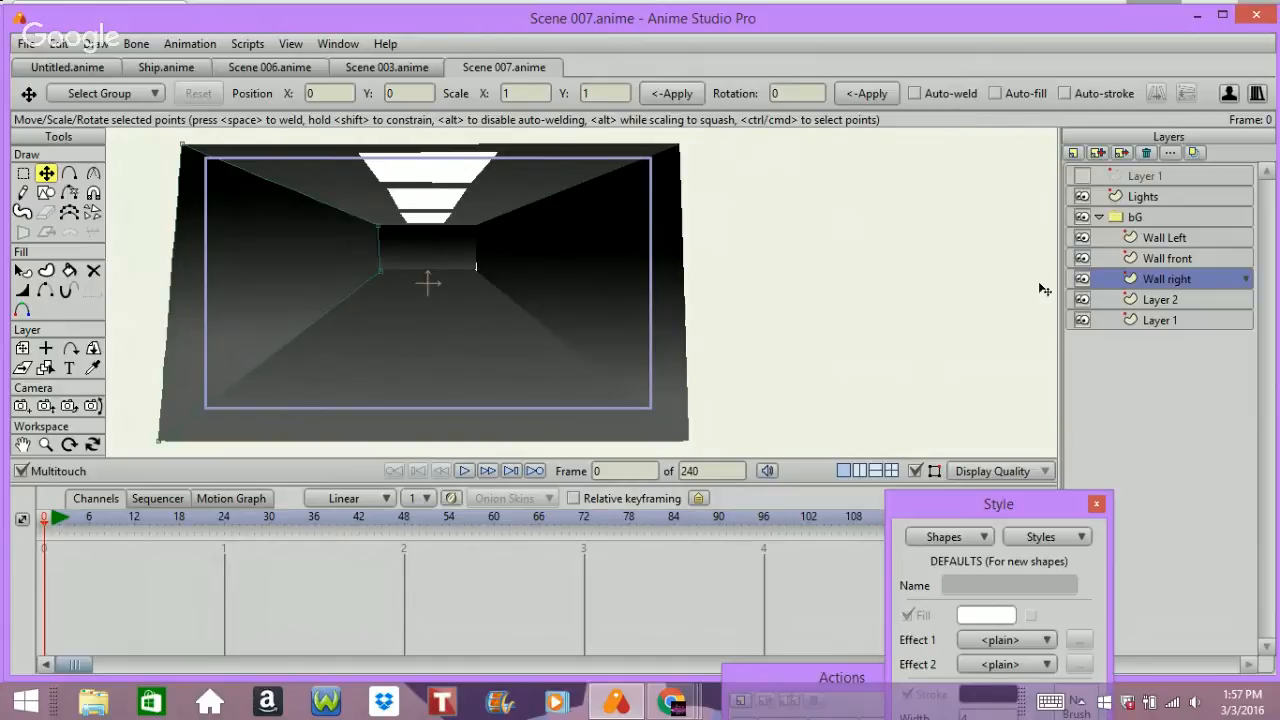
- Rename the ceiling layer, Layer 2, as Top and the bG group's Layer 1 as Floor
click(1150, 300)
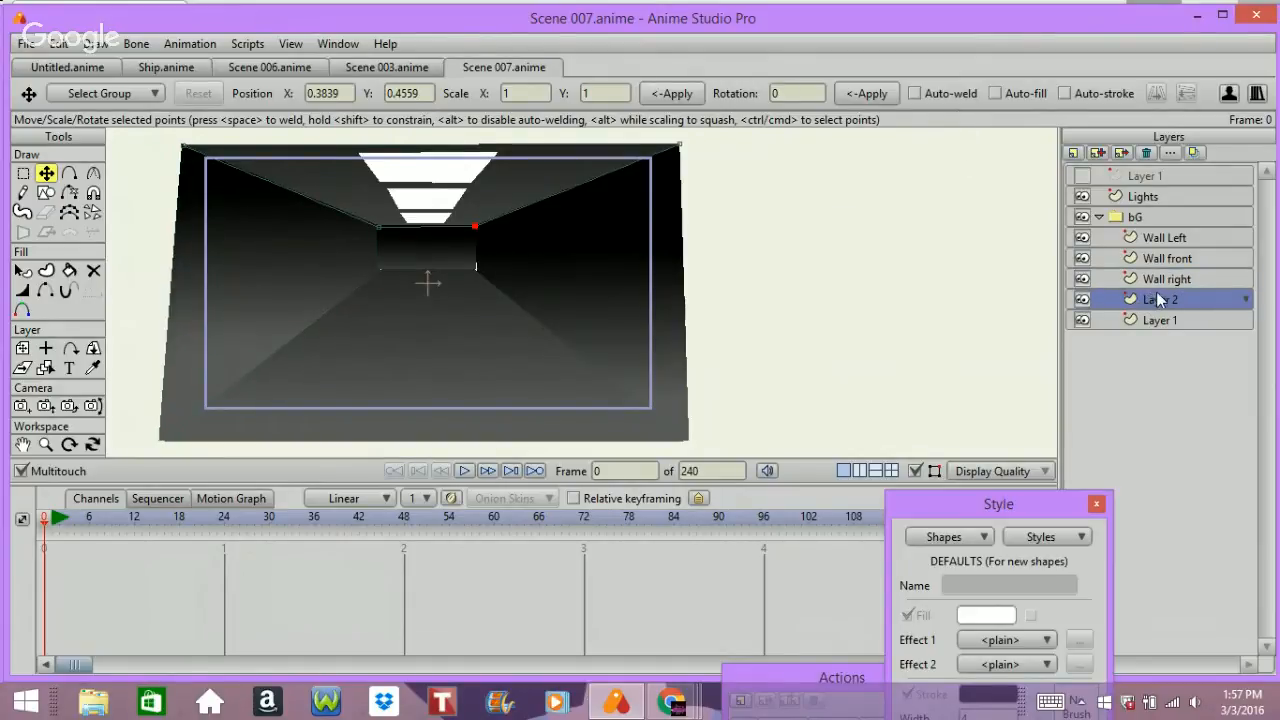
double_click(1156, 303)
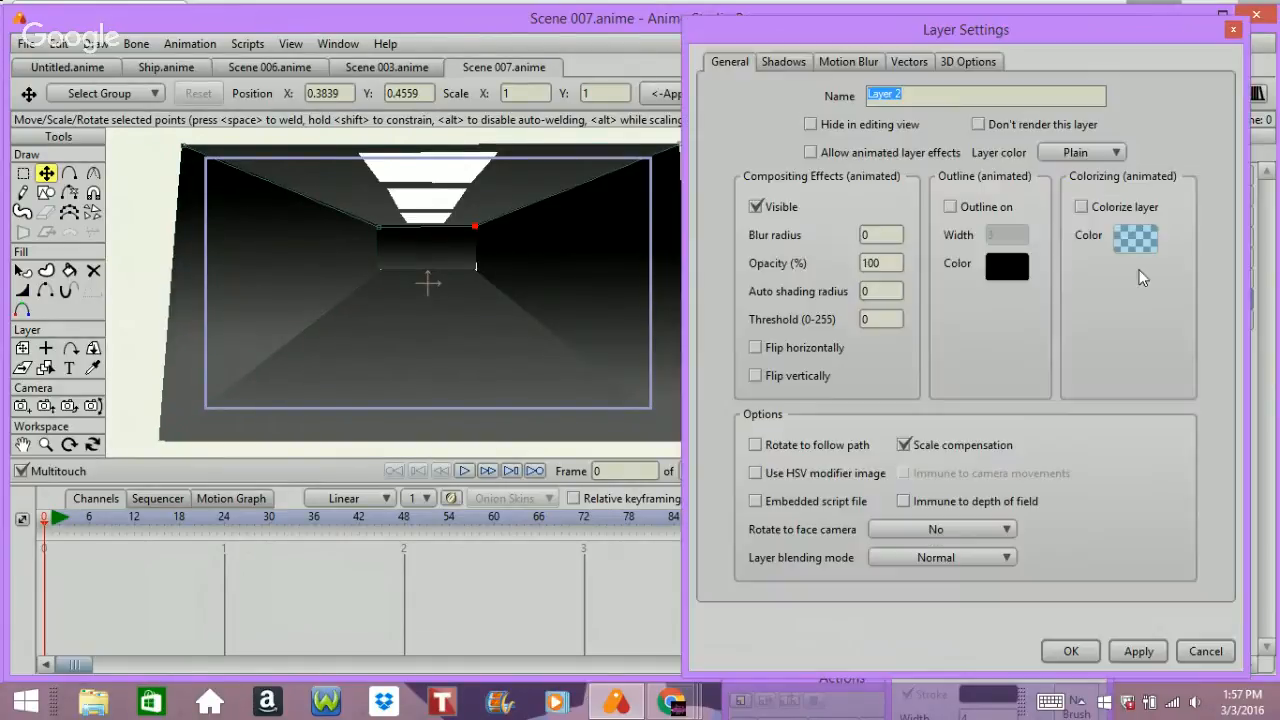
text(Top)
key(Return)
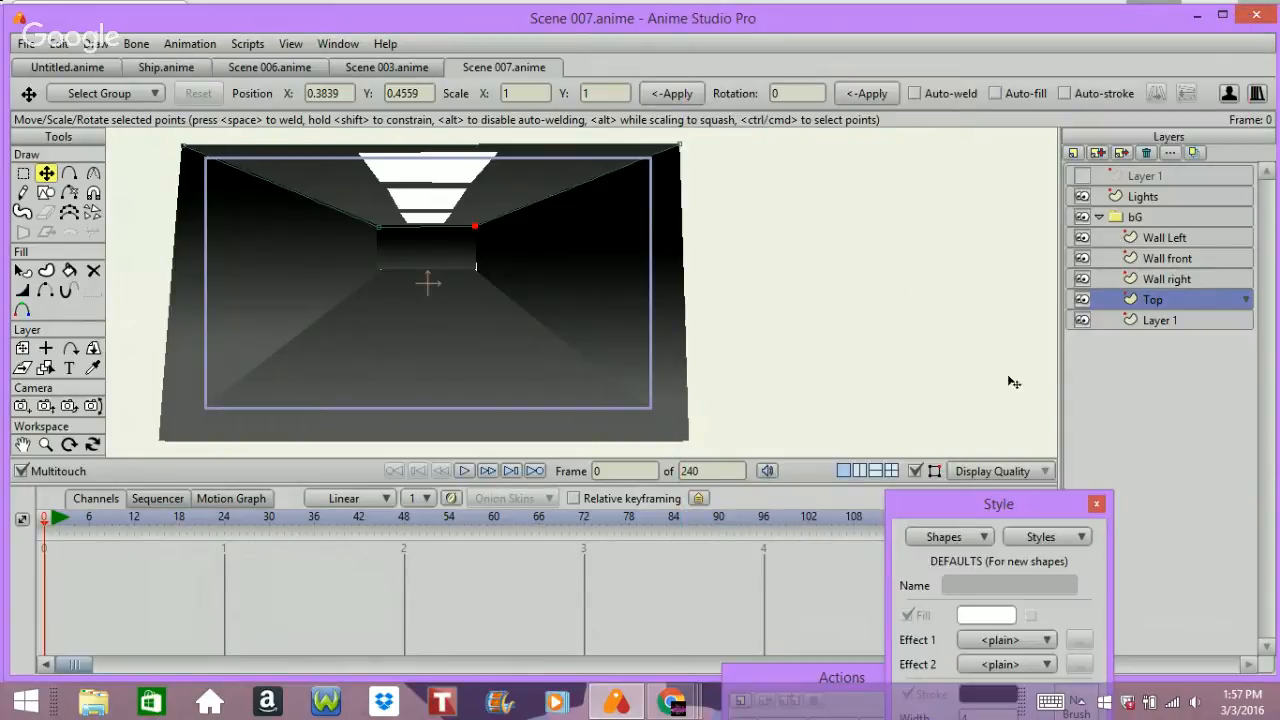
double_click(1140, 320)
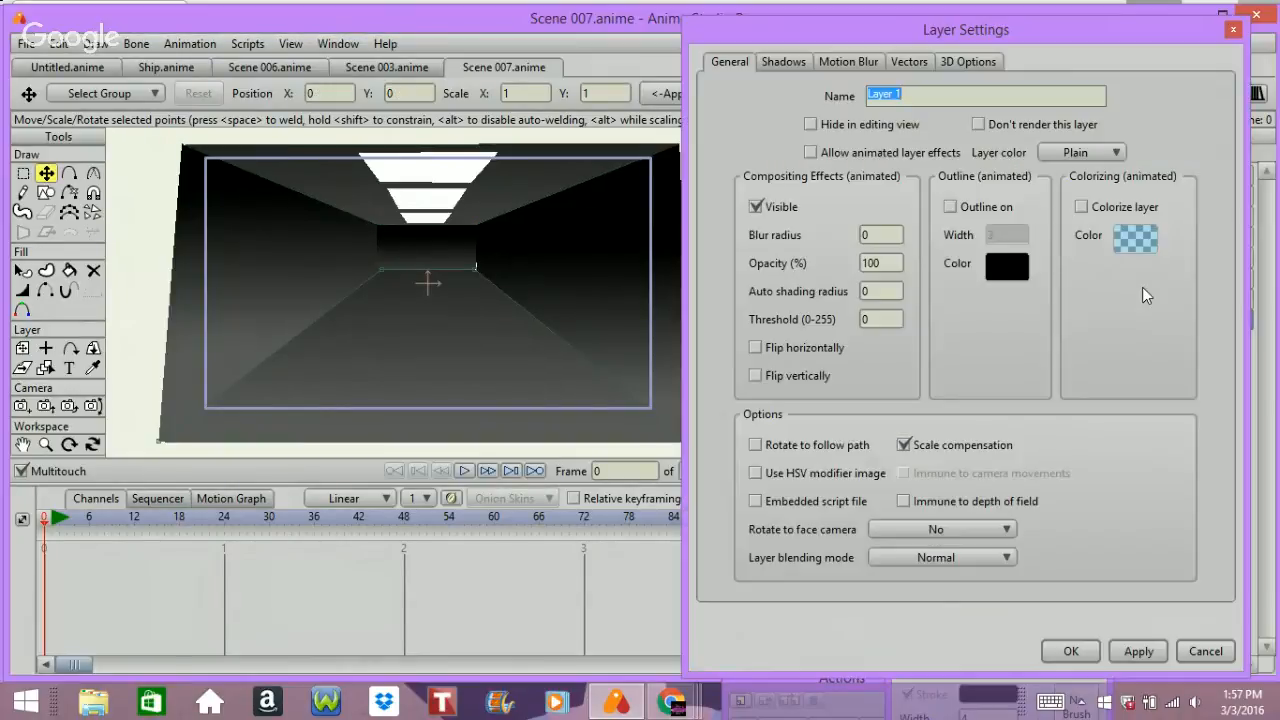
text(Floor)
click(1071, 651)
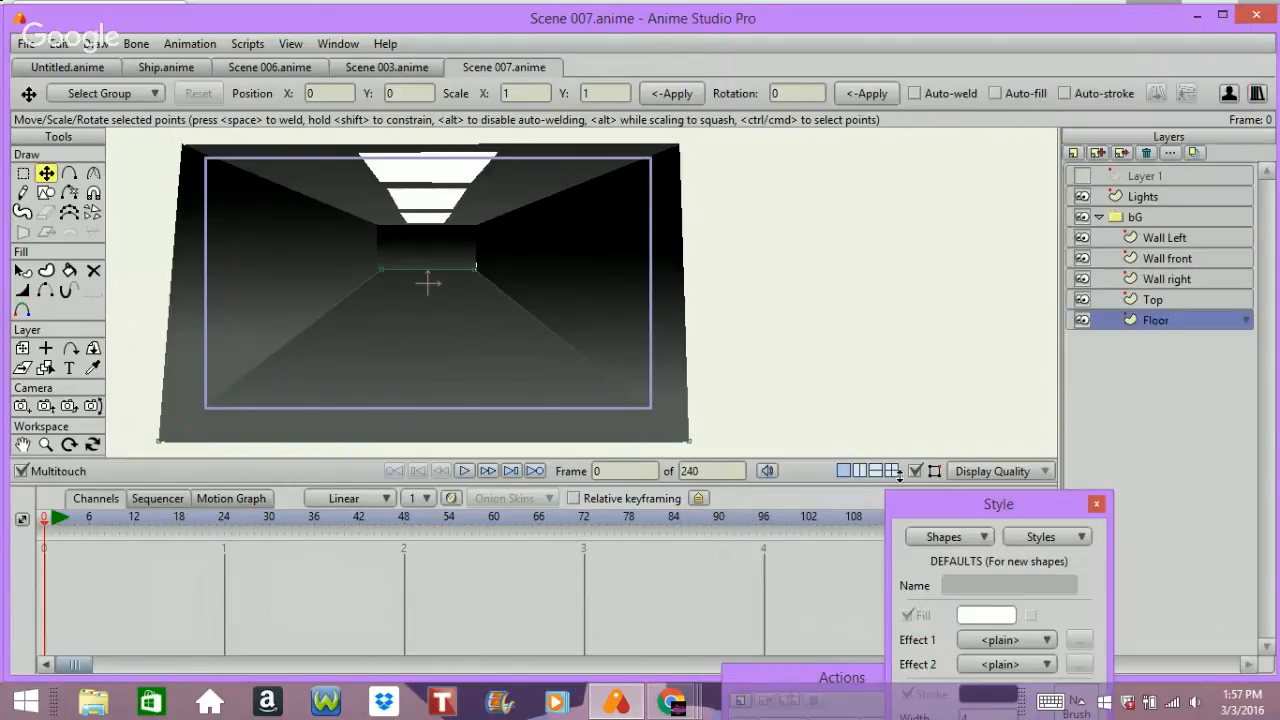
- Close the gap beside the back wall by moving Wall Left's lower inner corner to about X 0.377, Y 0.108
click(1179, 254)
click(1161, 284)
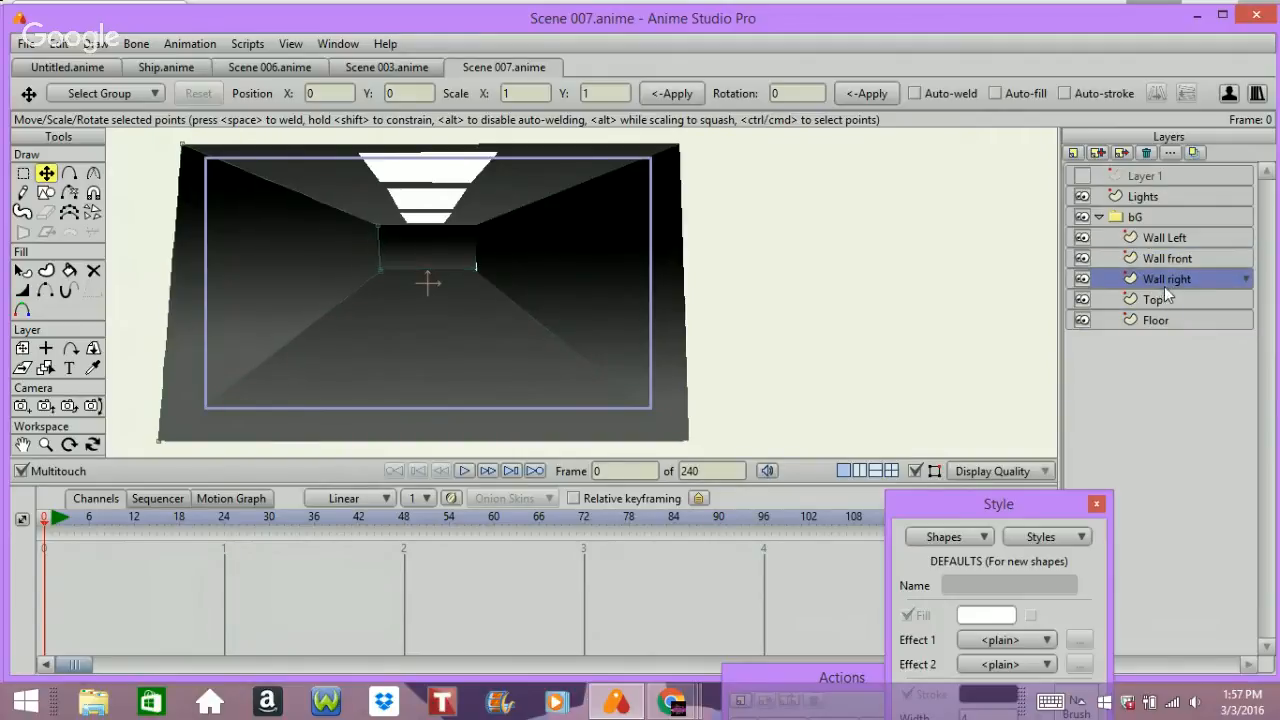
click(1188, 240)
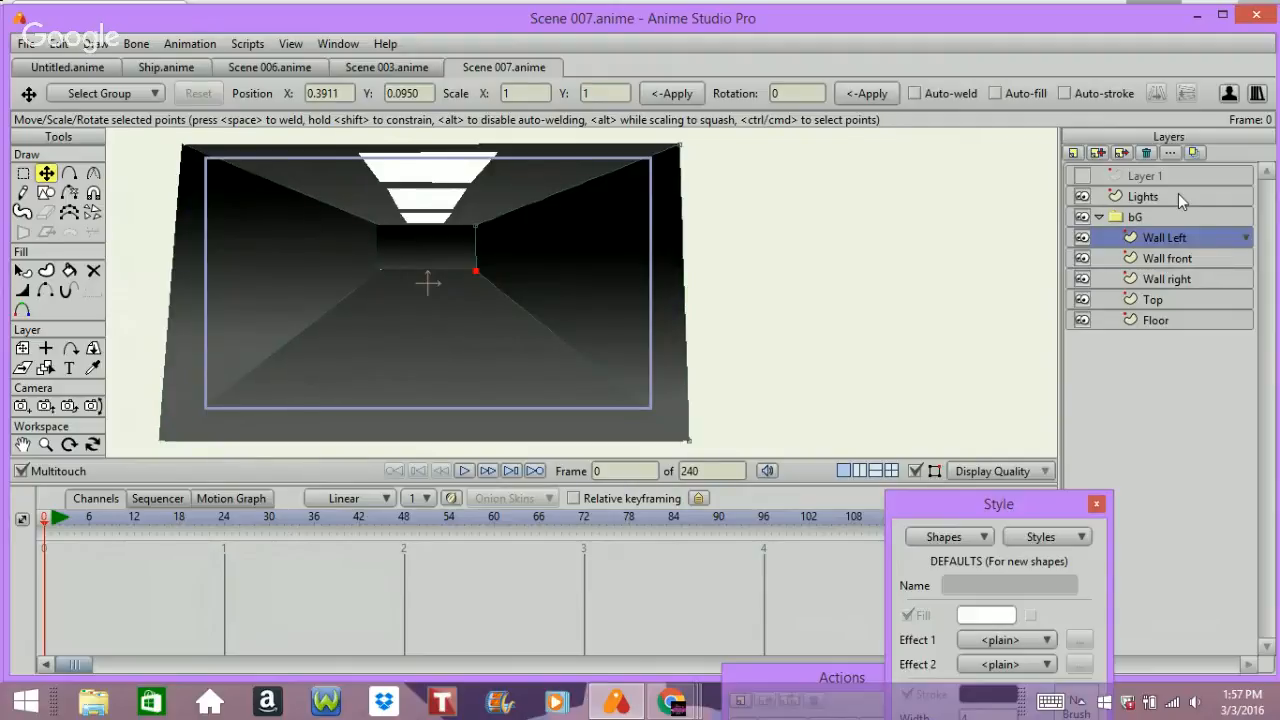
click(1168, 260)
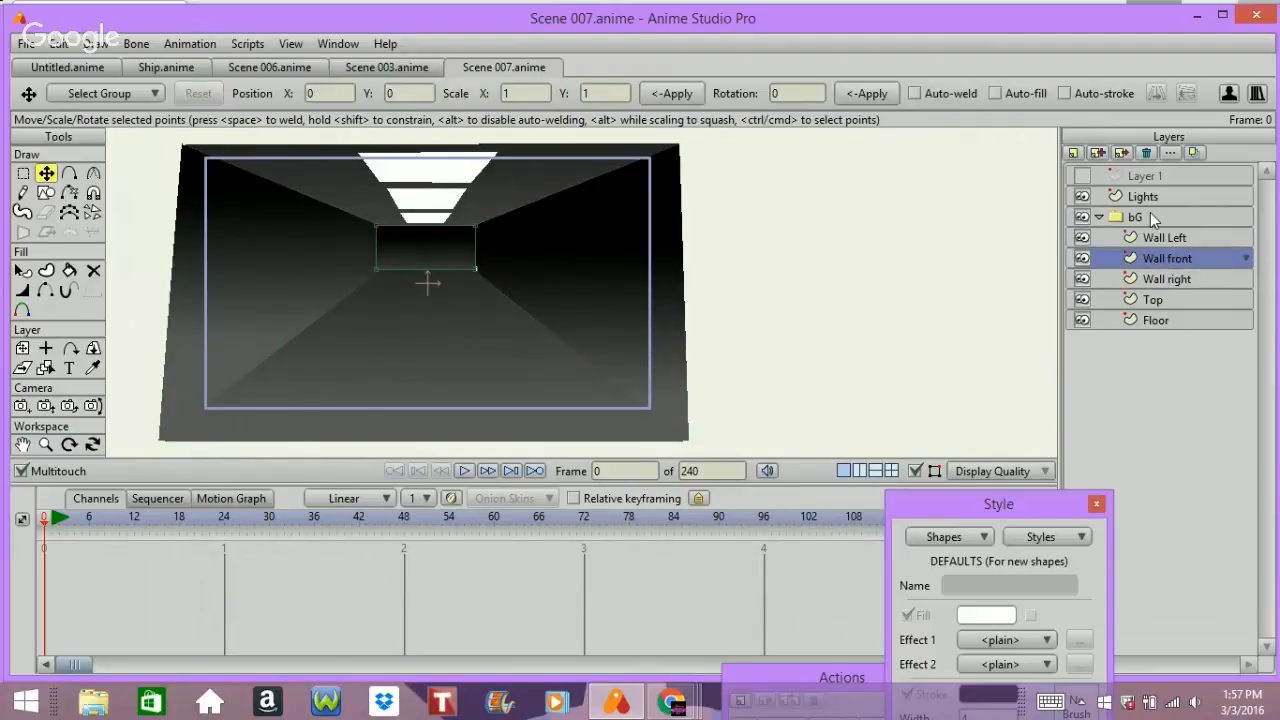
key(Escape)
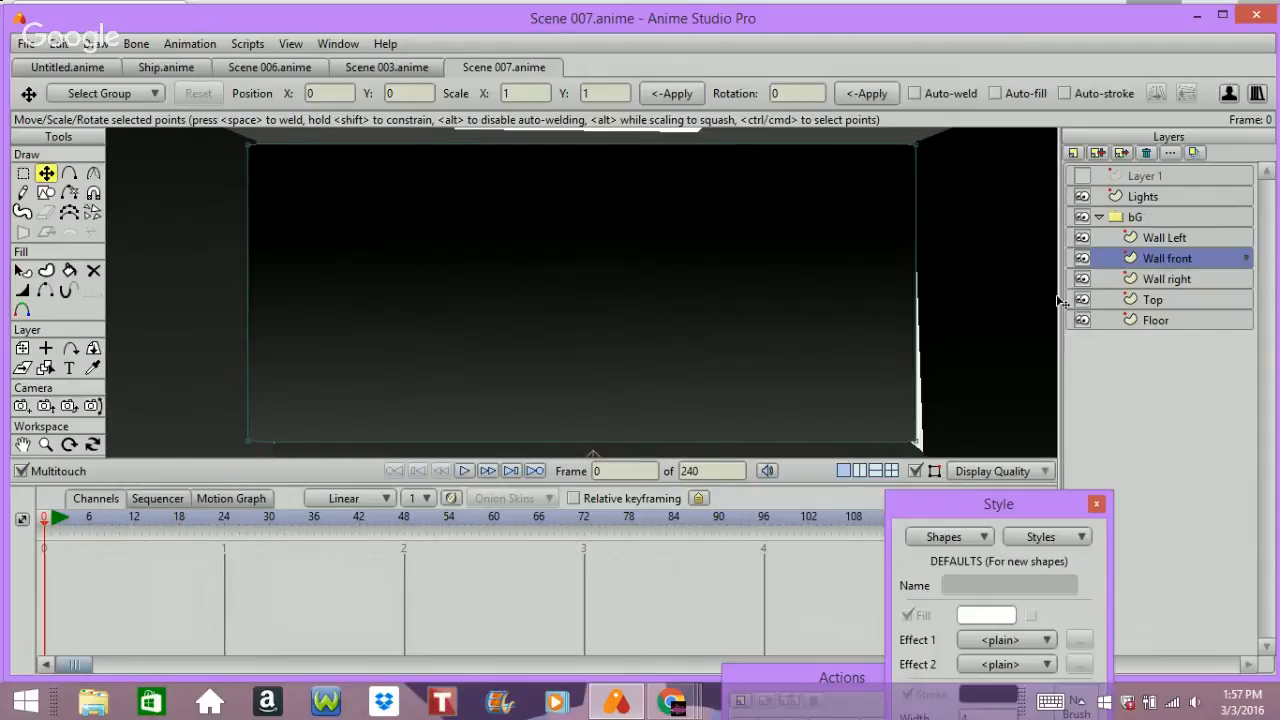
click(1150, 282)
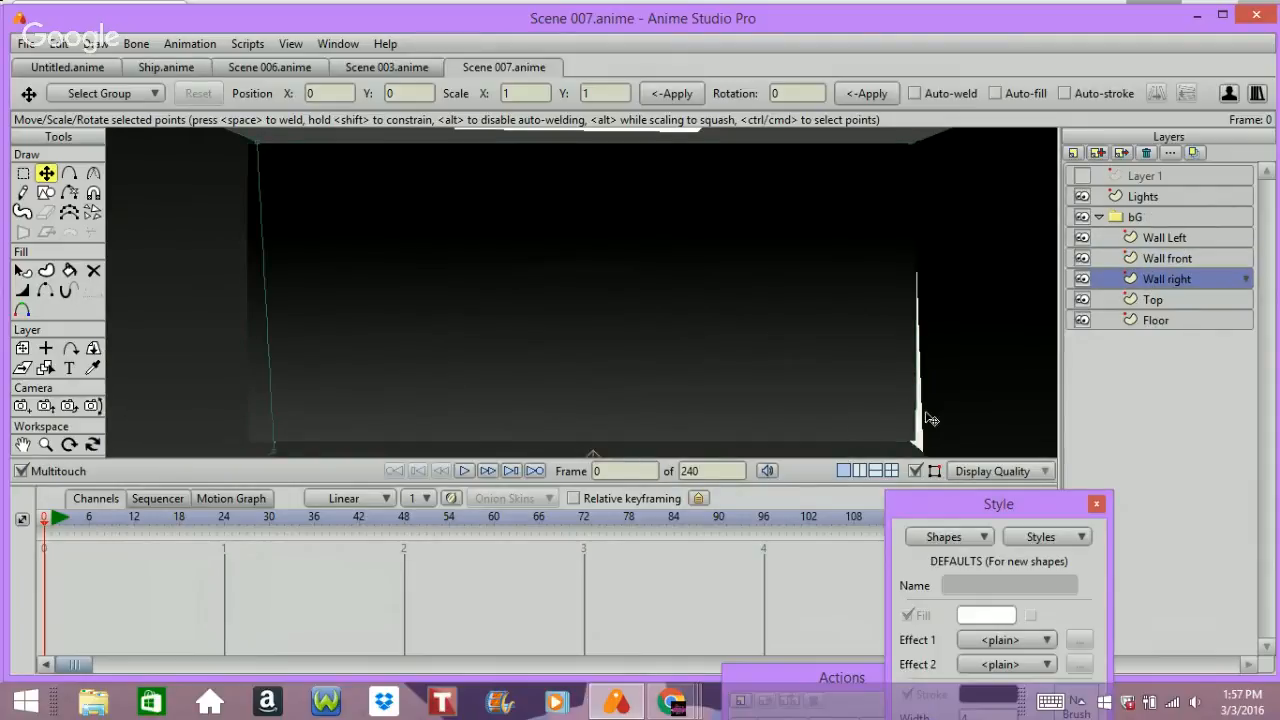
click(1159, 238)
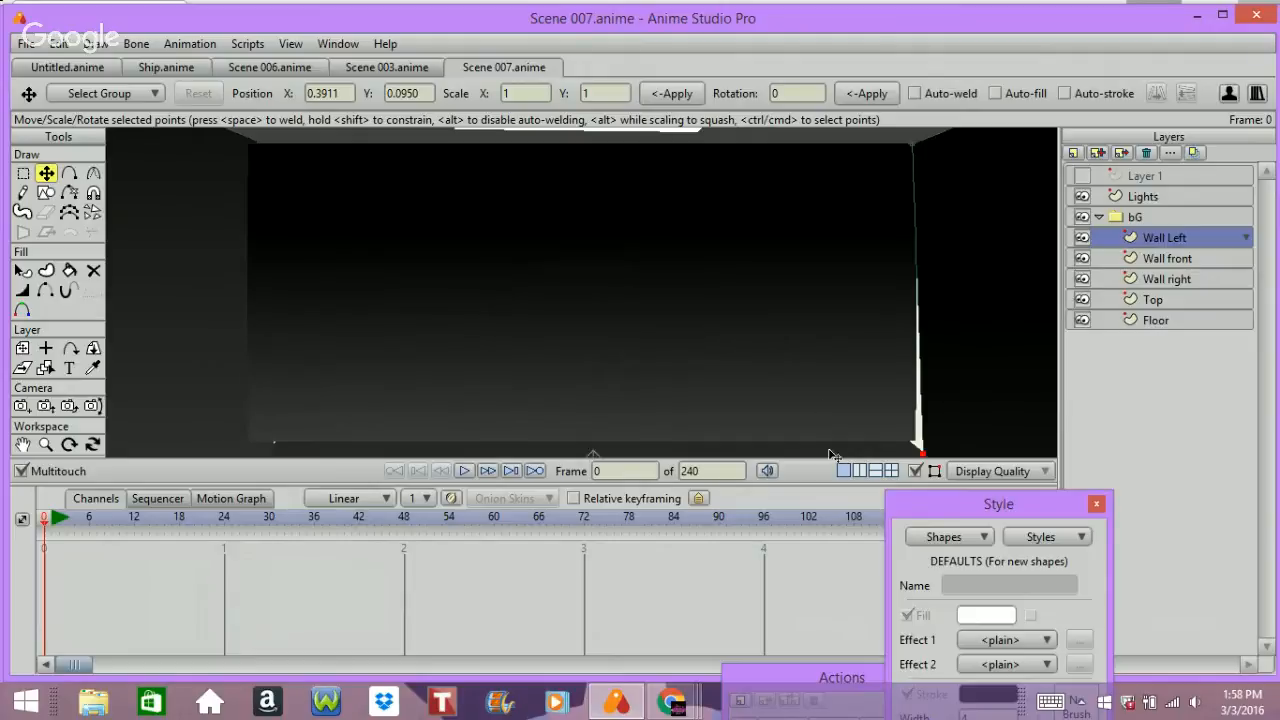
drag(922, 451, 909, 441)
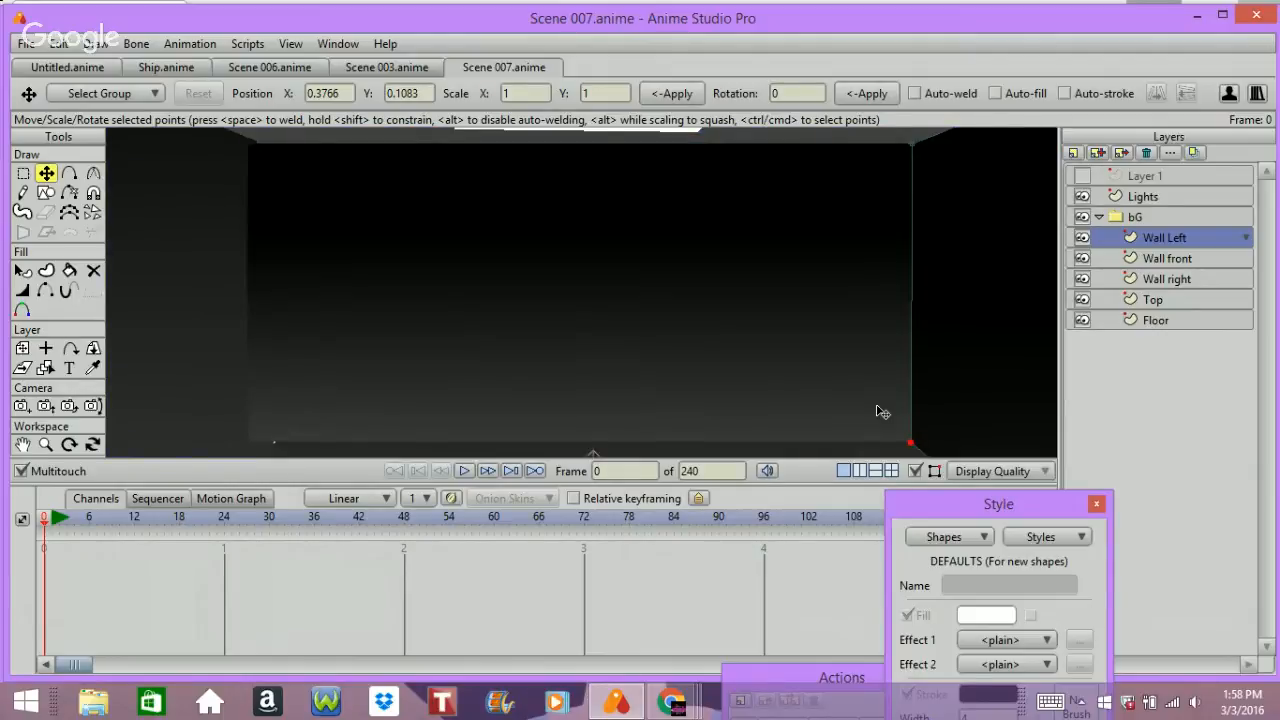
- Render frame 0 to check the room for gaps between the walls, and close the render
scroll(882, 412, down, 5)
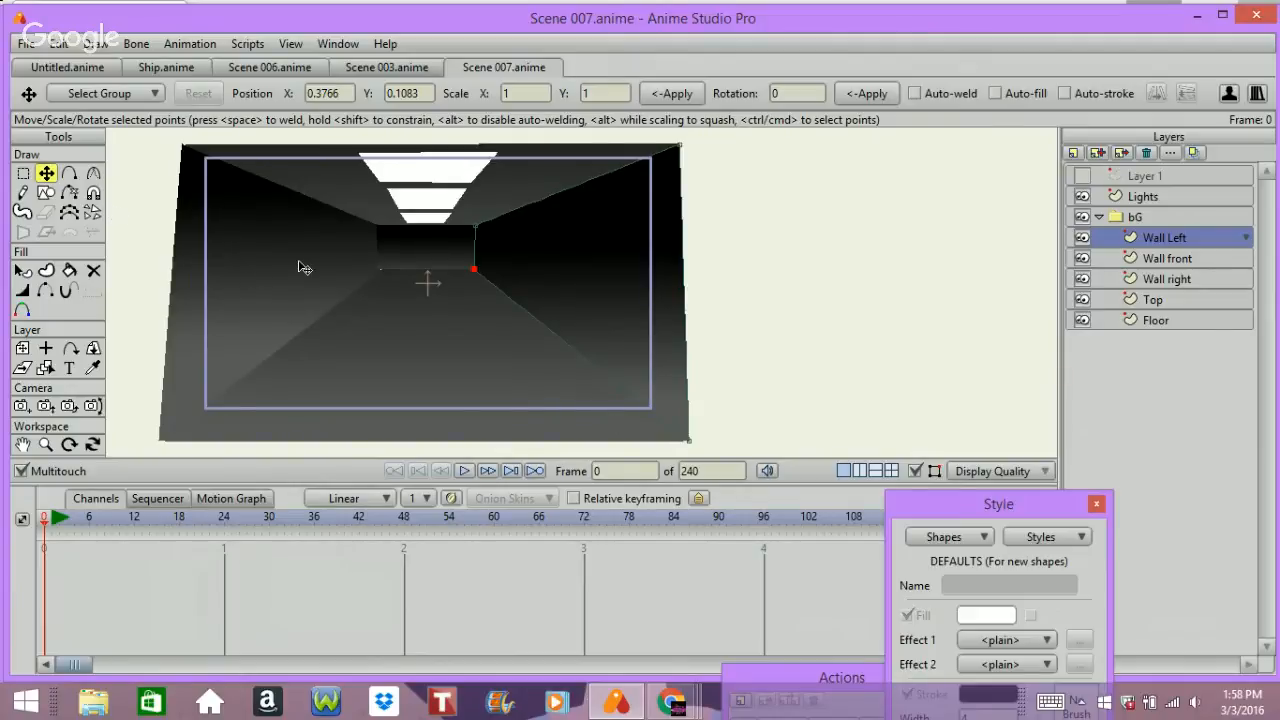
key(ctrl+r)
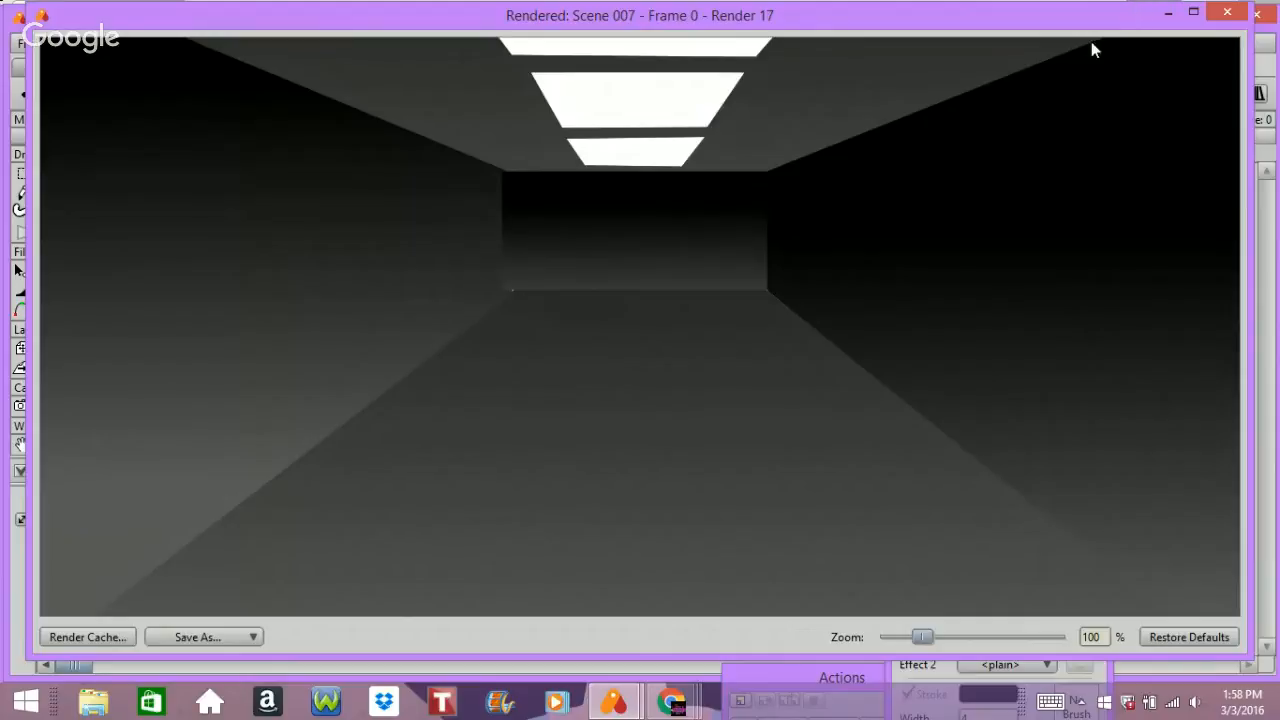
click(1219, 19)
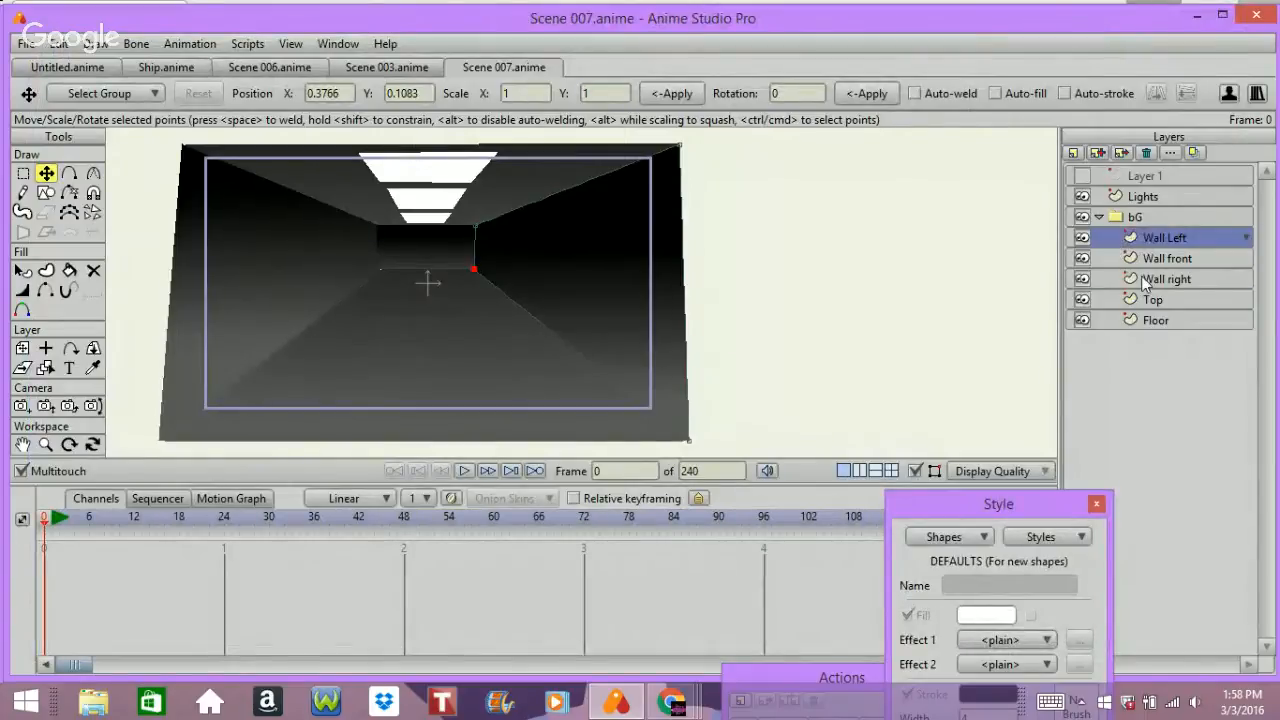
- Collapse the bG group in the layer list, leaving the group selected
click(1146, 282)
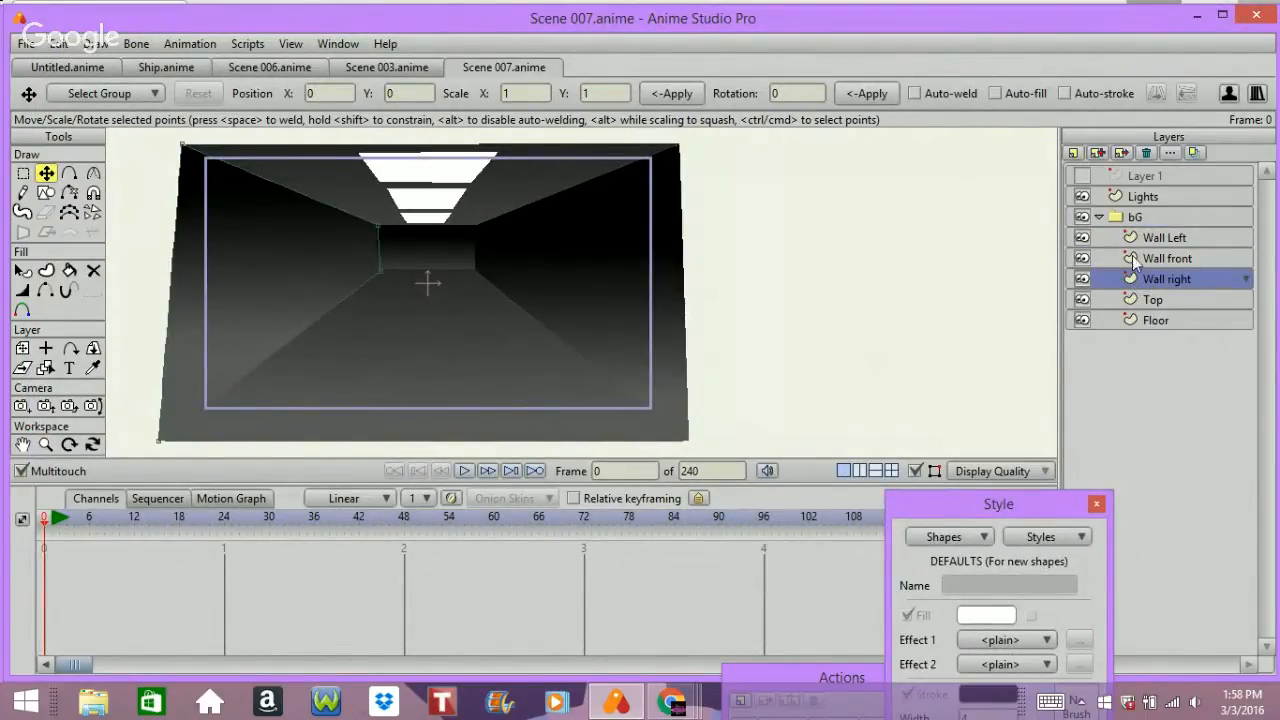
click(1144, 197)
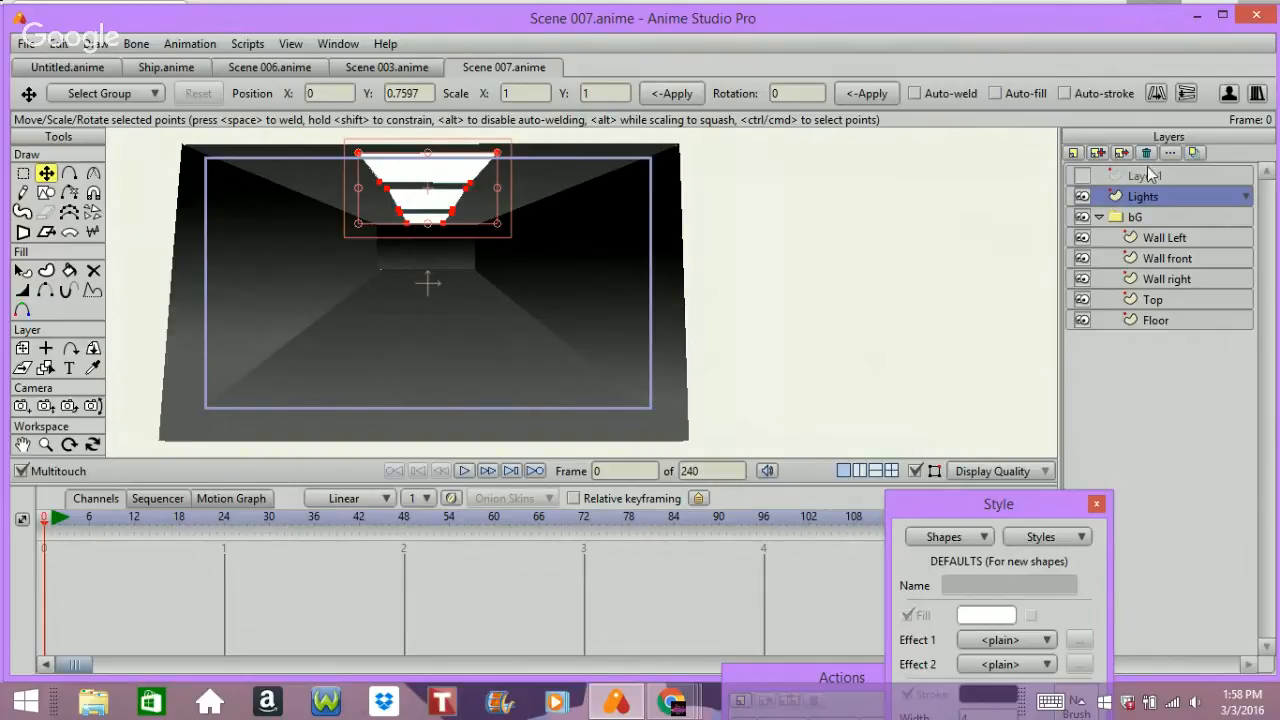
click(45, 444)
click(84, 93)
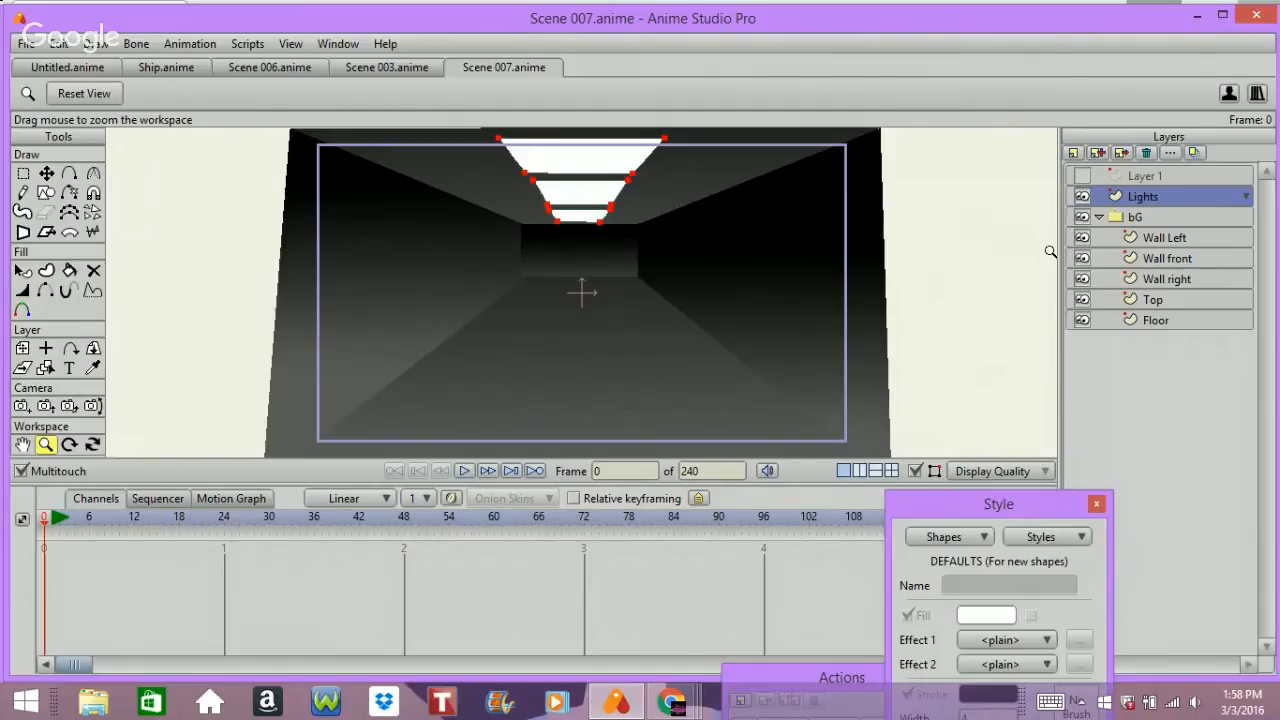
click(1145, 237)
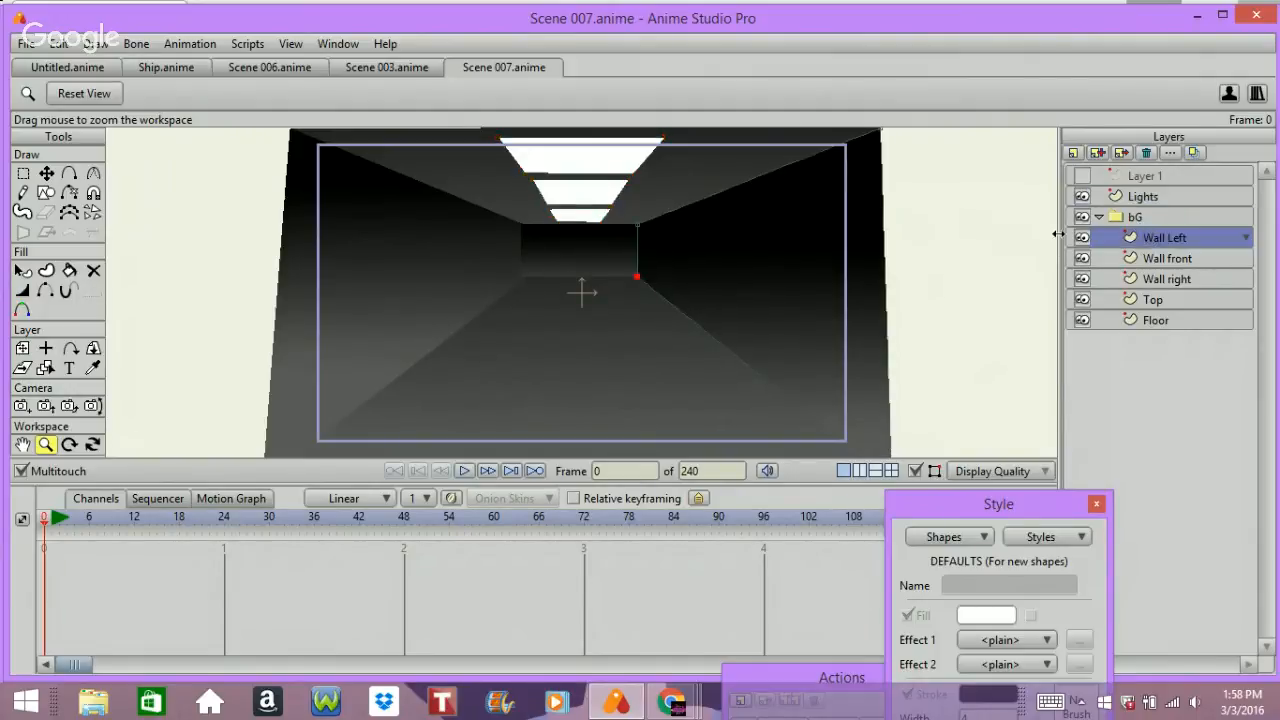
click(1100, 217)
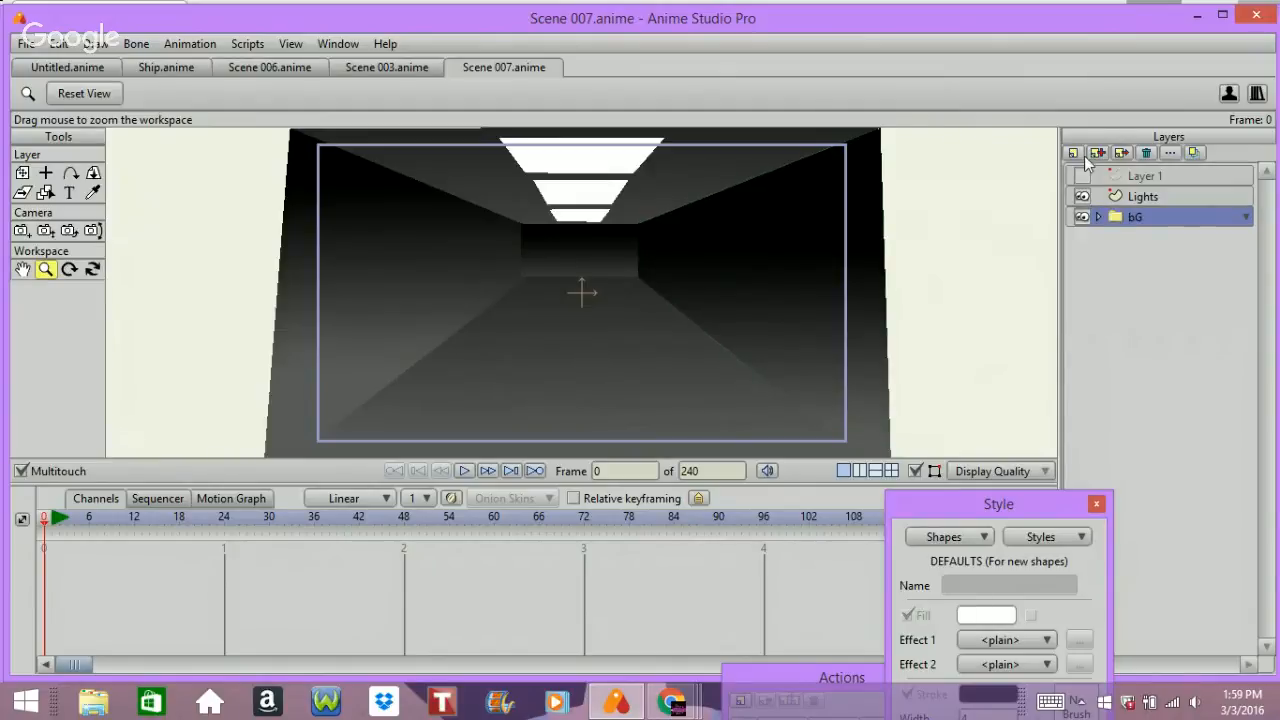
click(1073, 153)
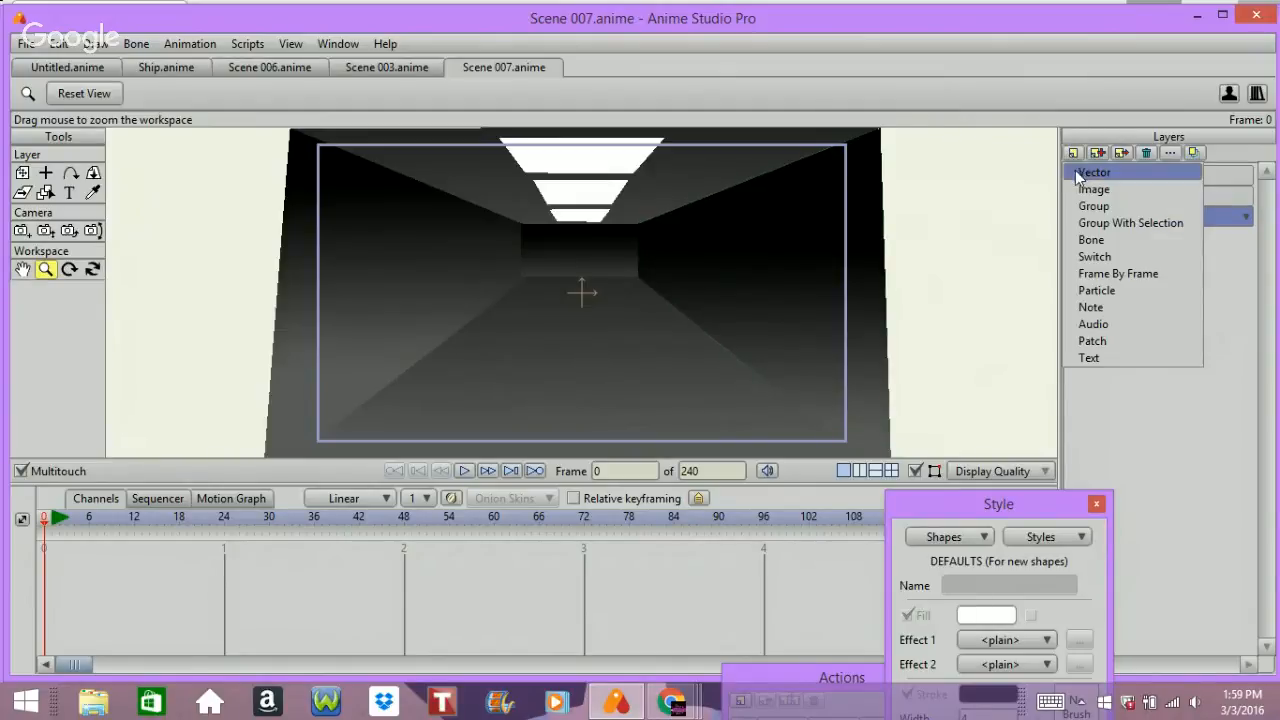
click(1080, 173)
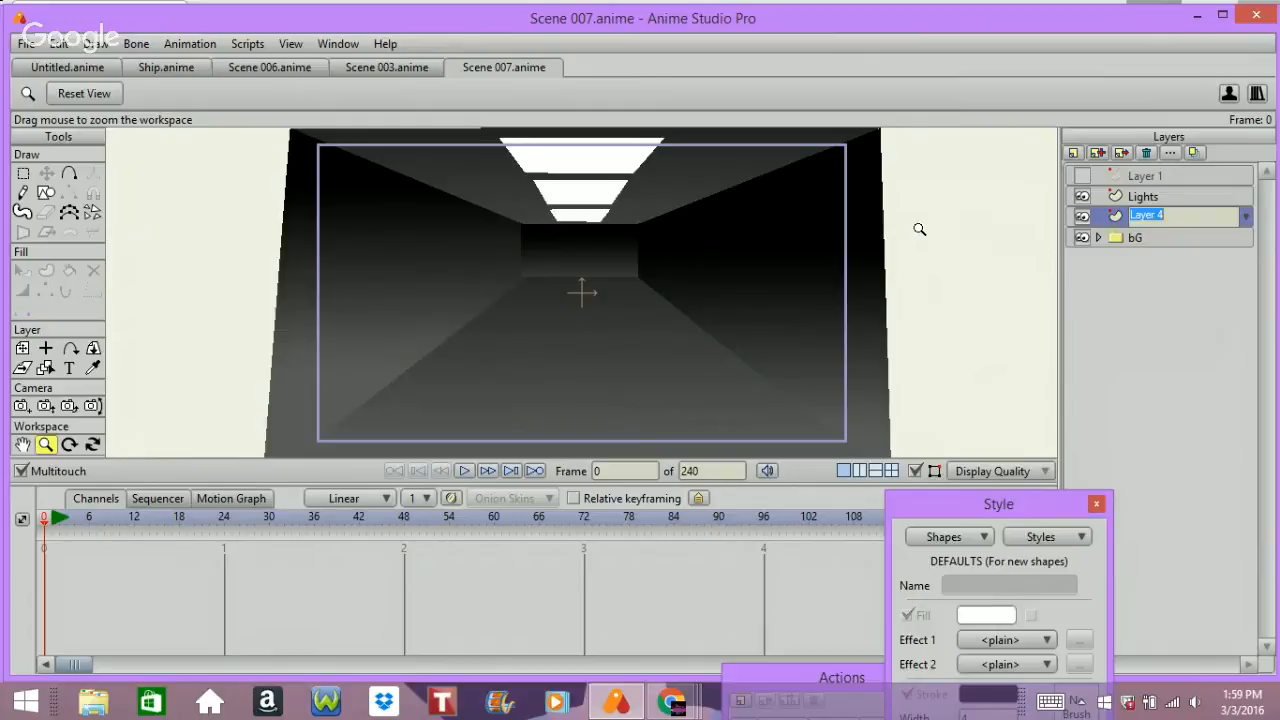
text(Door)
key(Return)
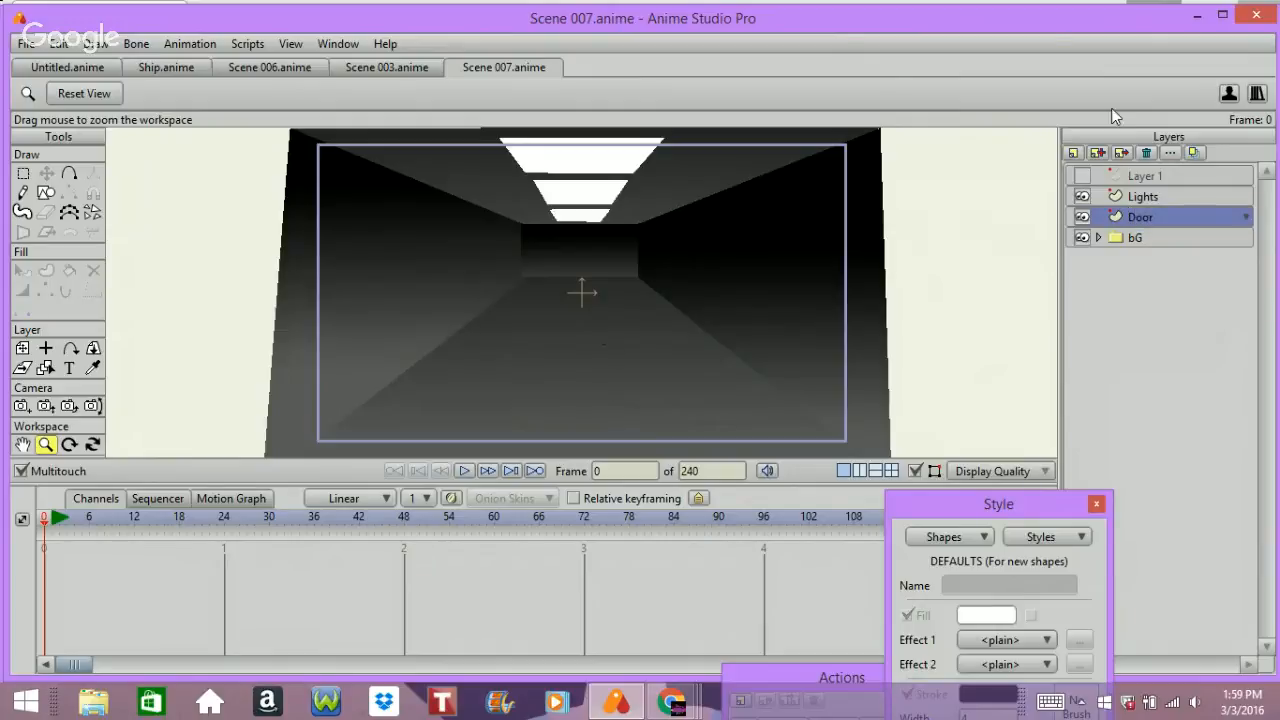
click(1074, 153)
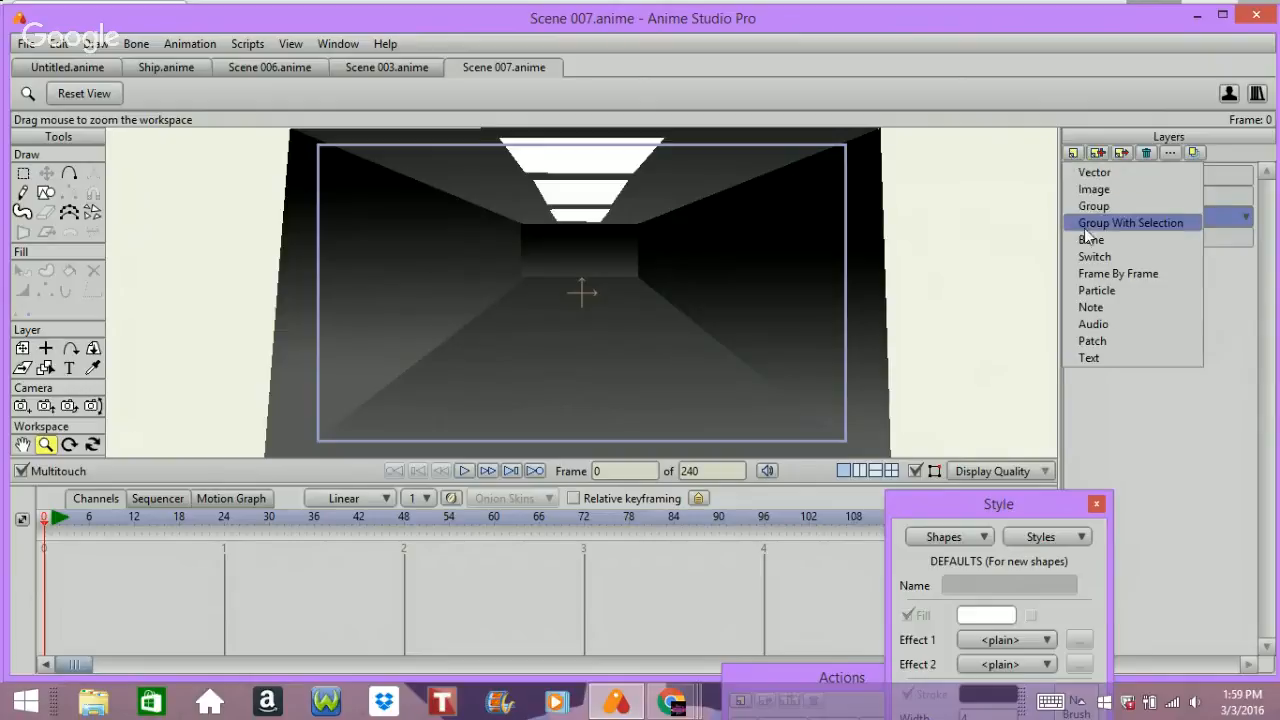
click(1095, 223)
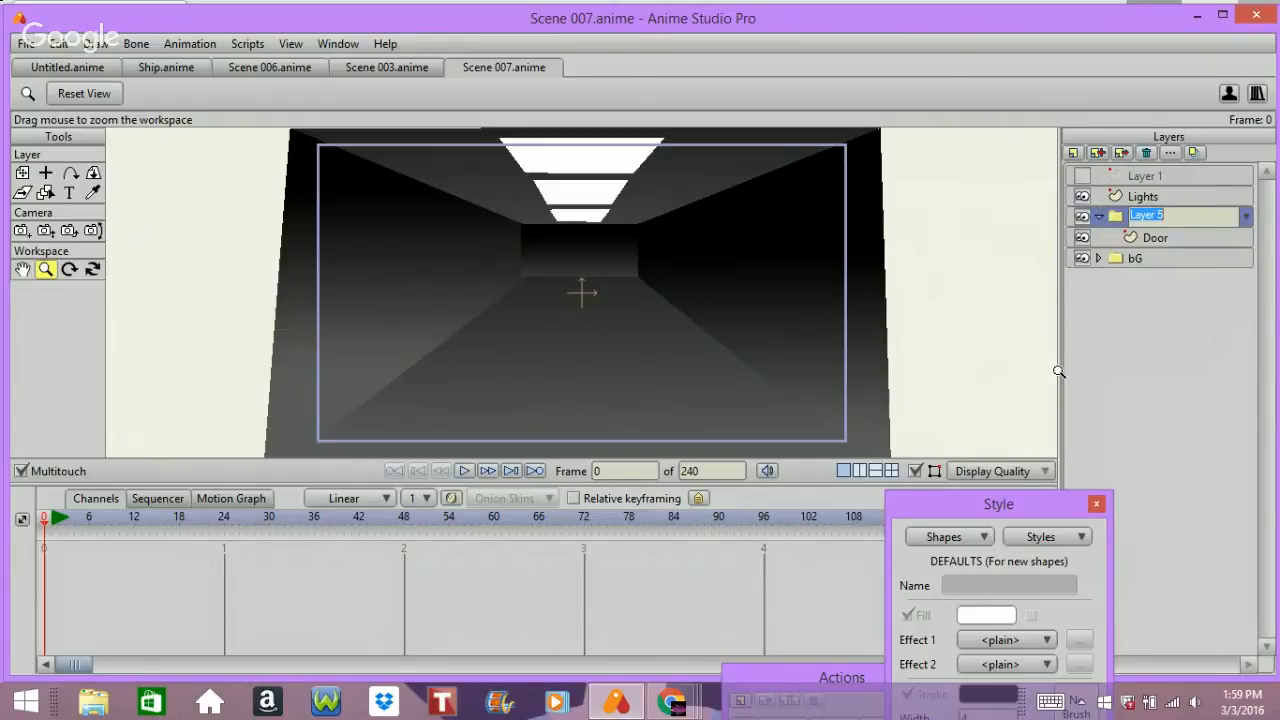
click(1098, 218)
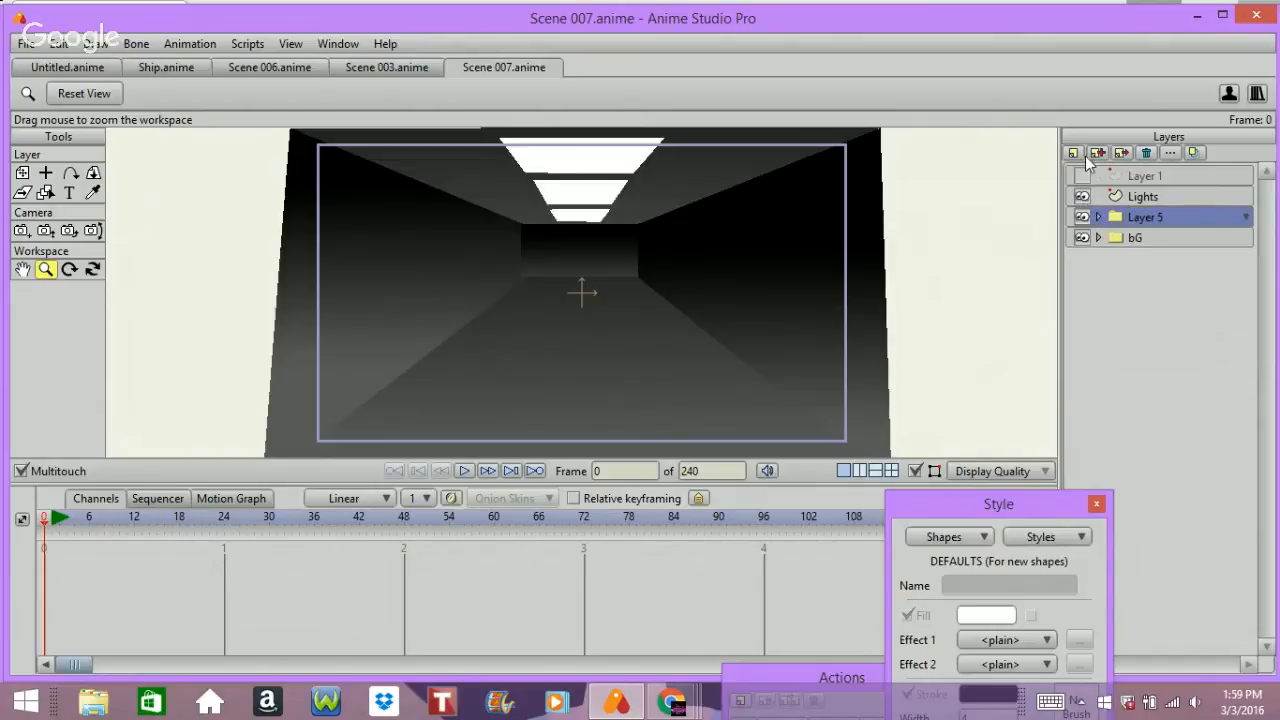
click(1146, 153)
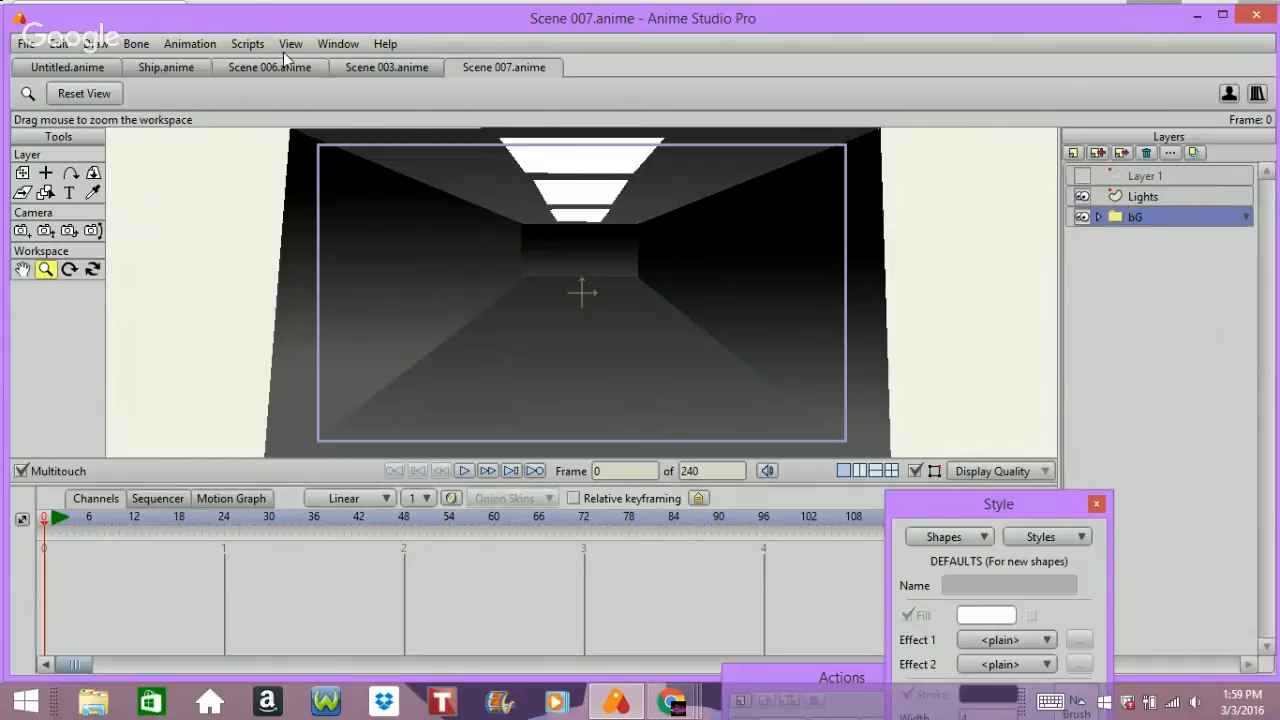
- Find the door's Bone layer in the BG group of Scene 003.anime and copy that layer
click(363, 66)
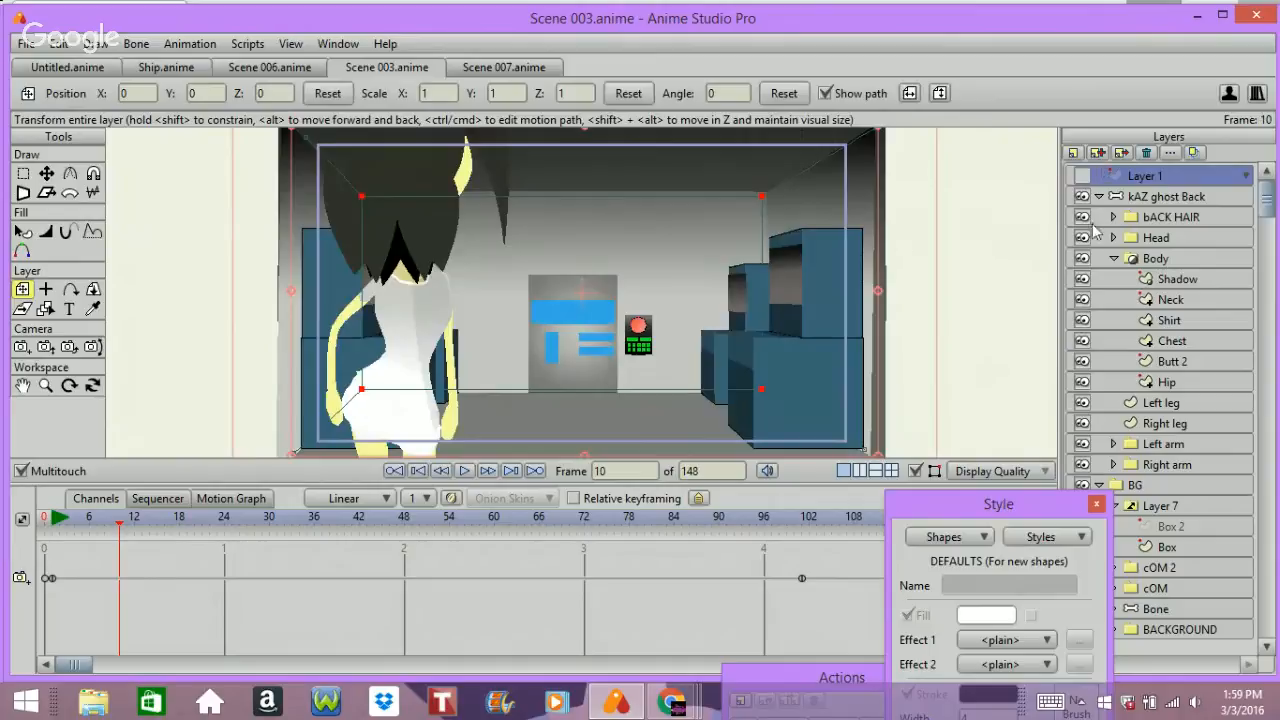
click(1103, 196)
click(1100, 196)
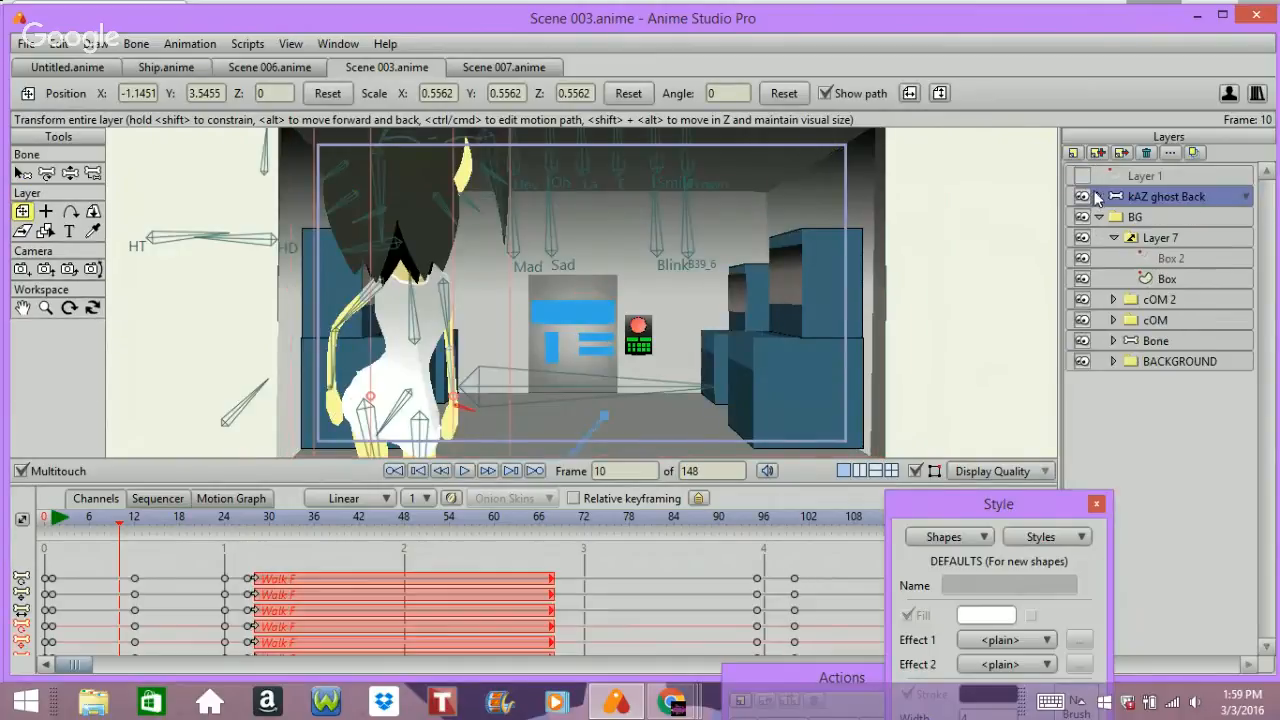
click(1146, 341)
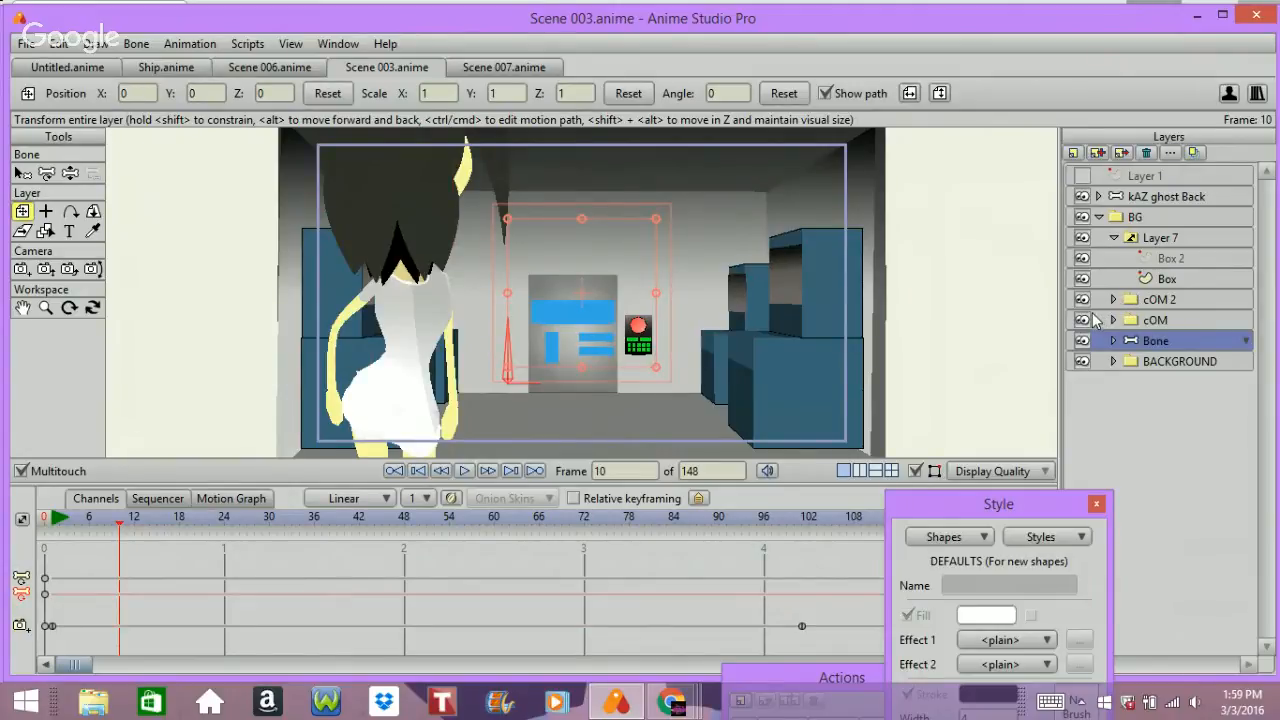
click(1112, 341)
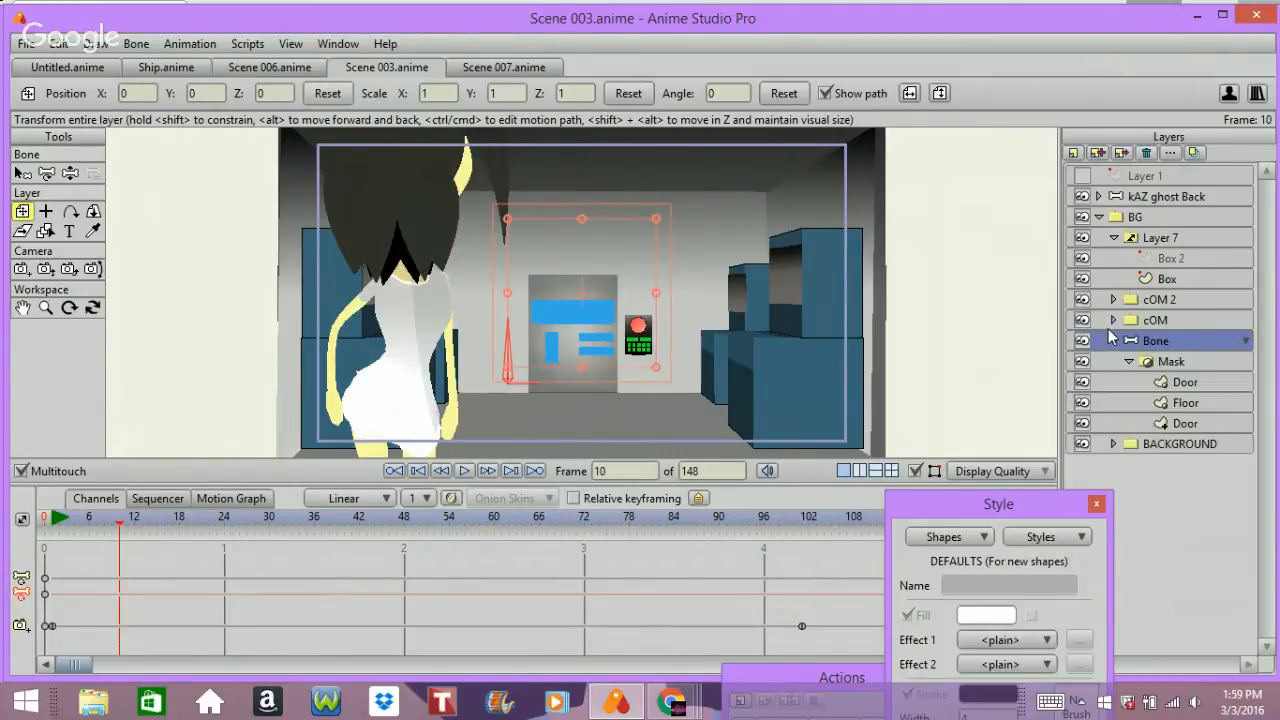
click(1112, 341)
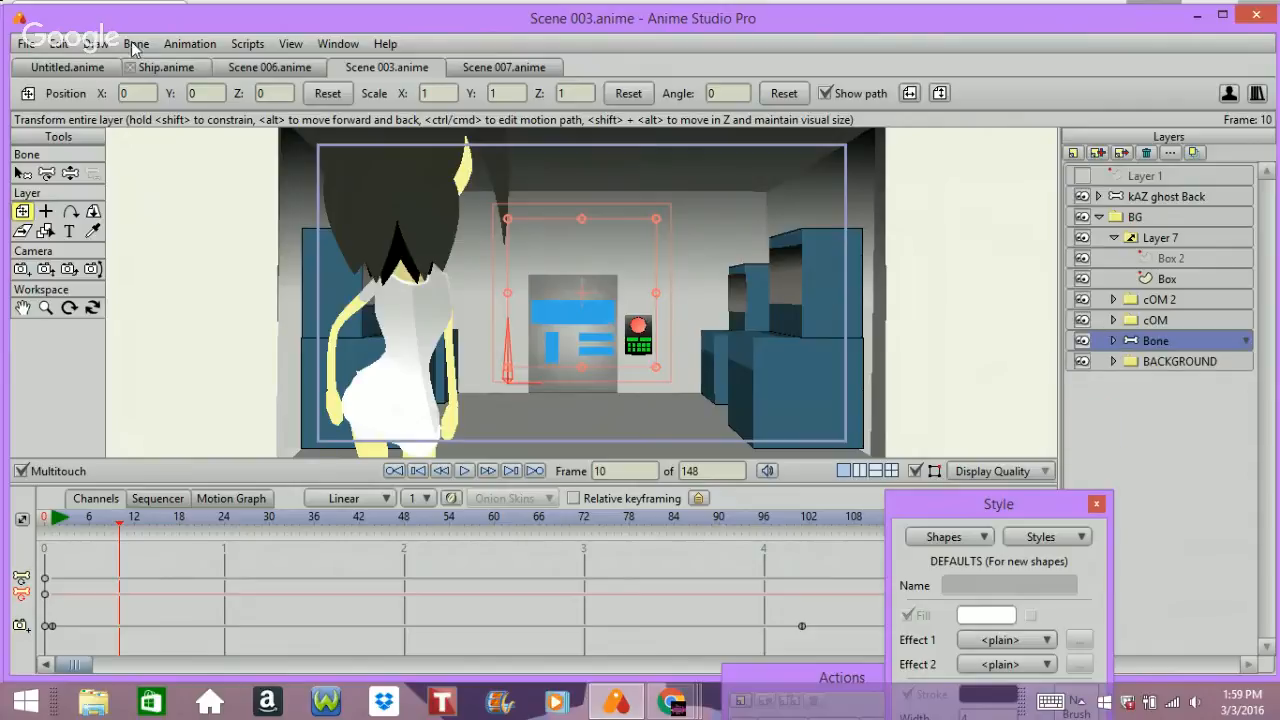
click(88, 45)
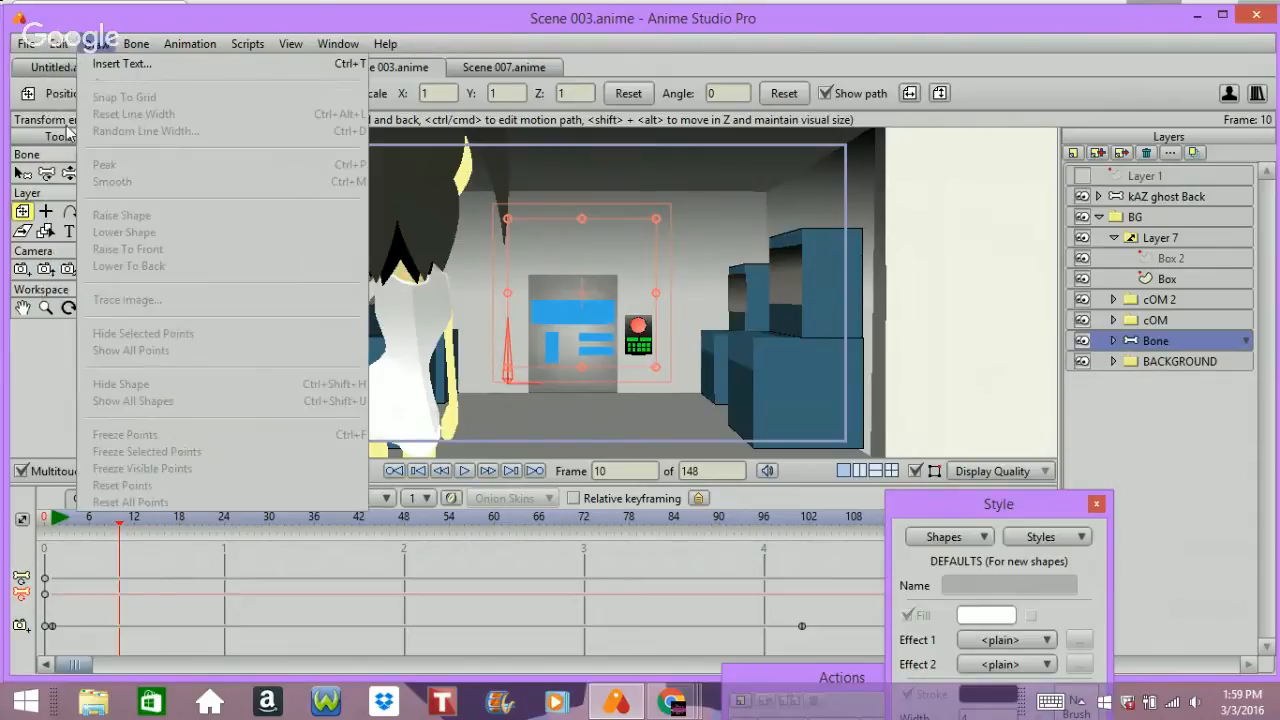
mouse_move(66, 46)
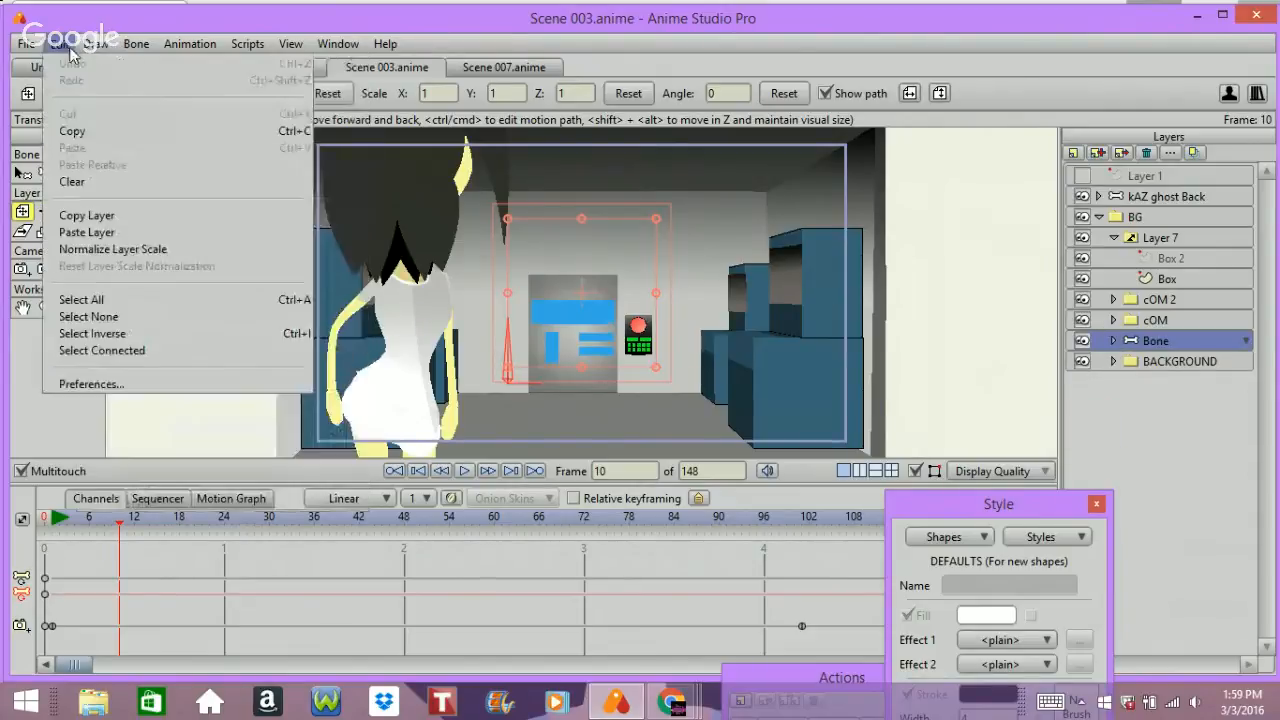
click(70, 216)
- Paste the copied door layer above the bG group in Scene 007.anime and delete its bone keyframes at frame 0
click(503, 67)
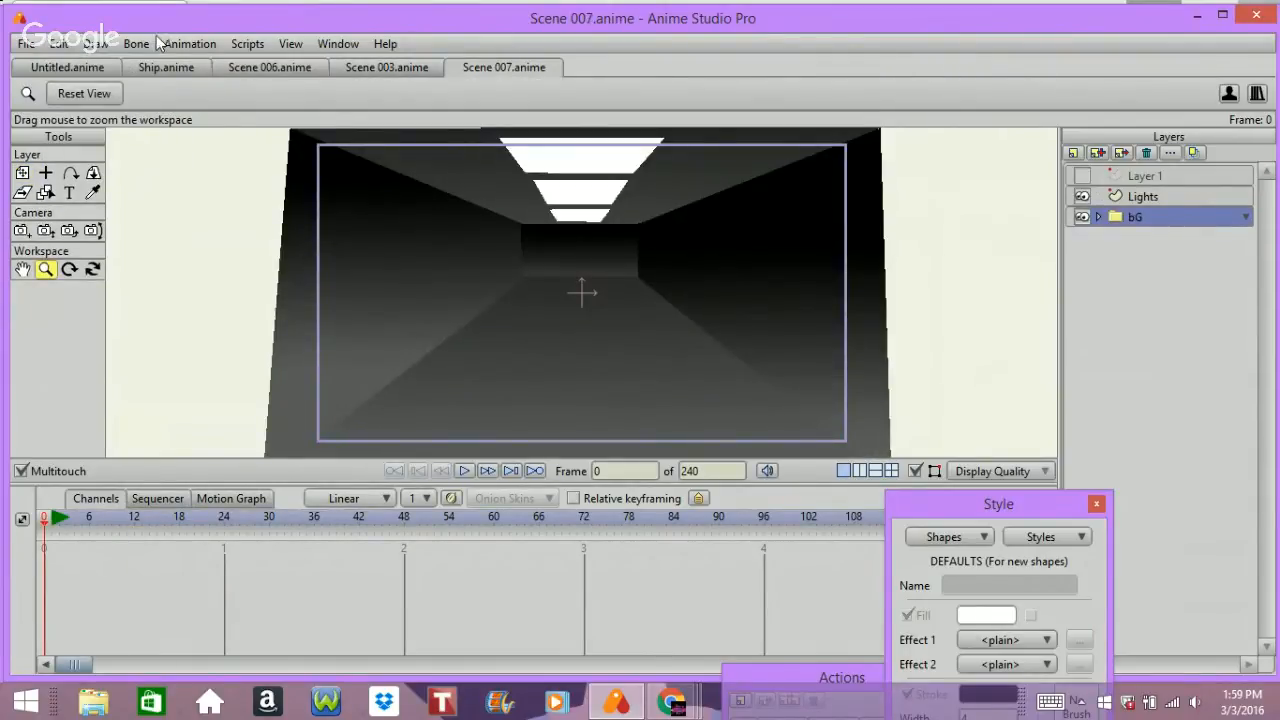
click(103, 45)
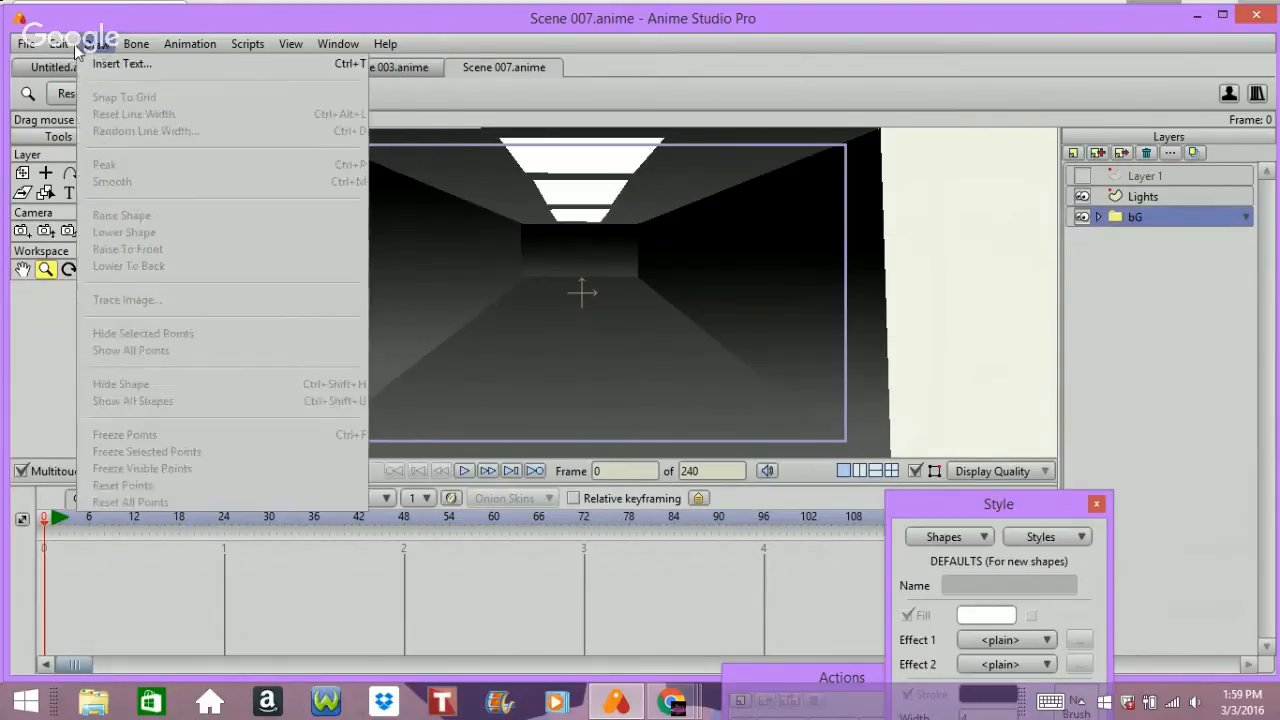
mouse_move(60, 44)
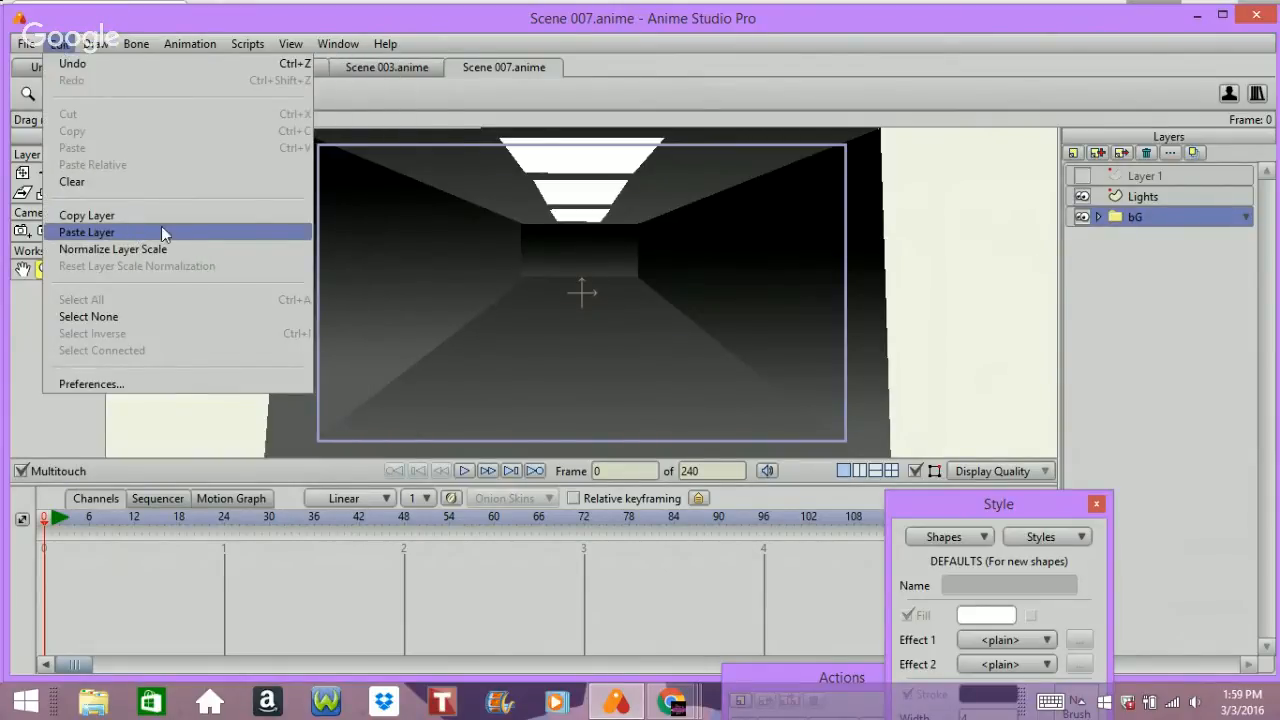
click(87, 232)
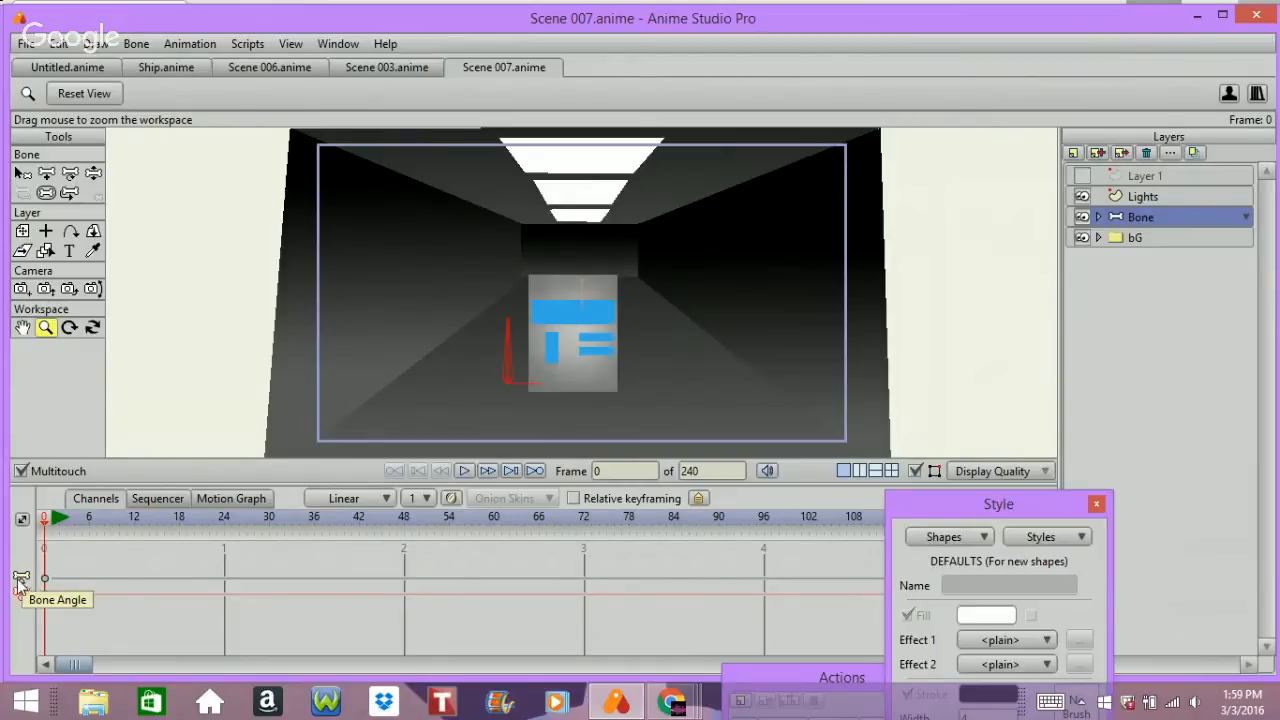
key(Delete)
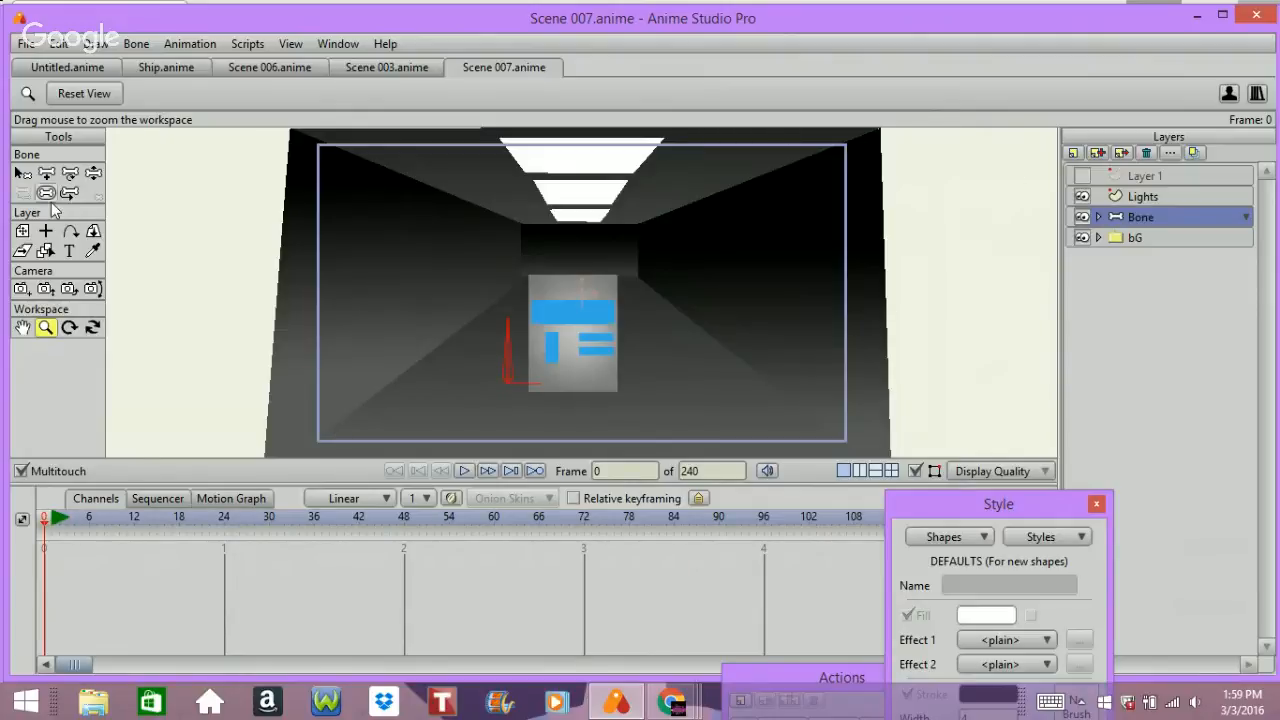
- Set the door layer's origin at the door's bottom centre, about X -0.047, Y -0.669, and test the door's bone
click(45, 231)
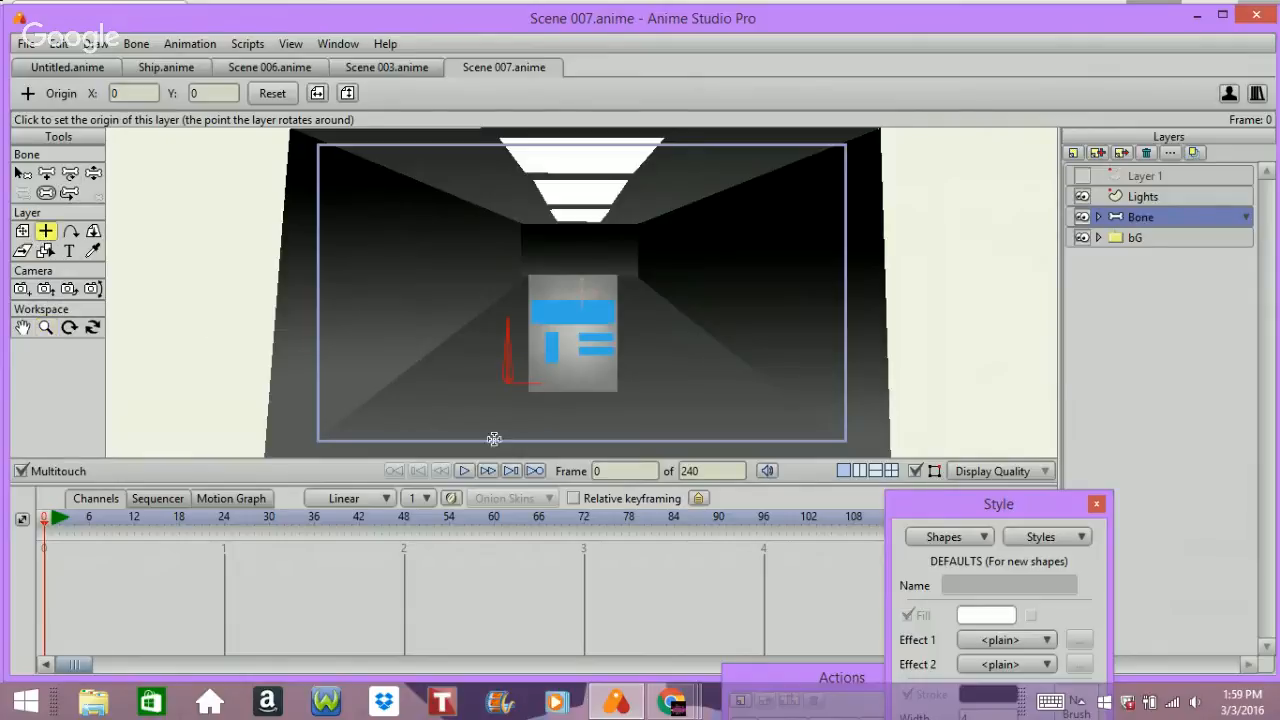
click(573, 392)
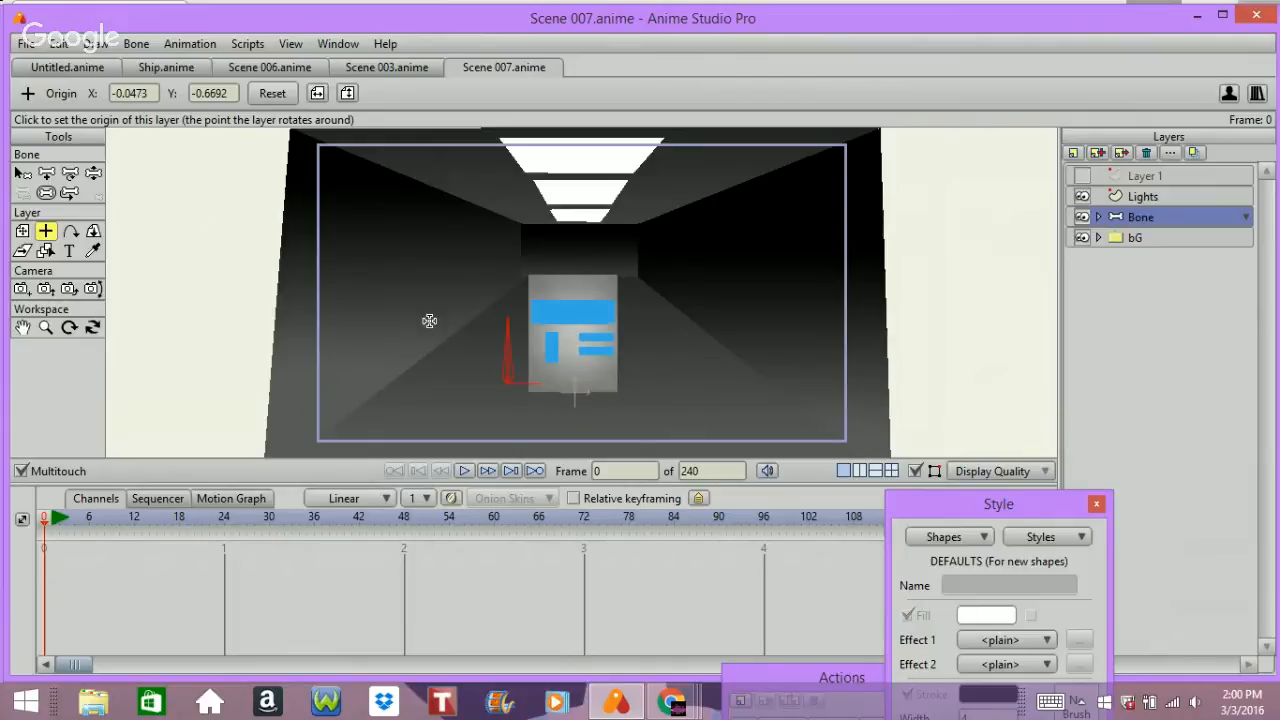
click(93, 172)
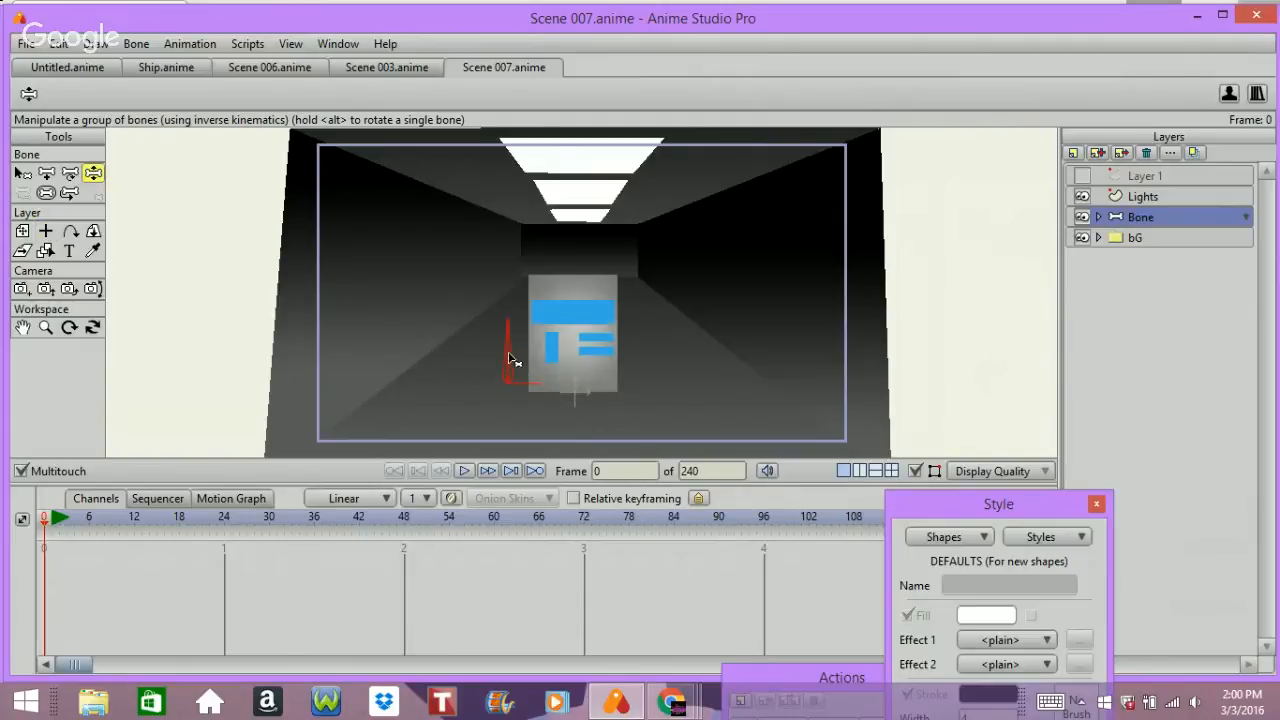
mouse_move(507, 355)
mouse_down()
mouse_move(567, 372)
mouse_move(462, 364)
mouse_move(477, 361)
mouse_up()
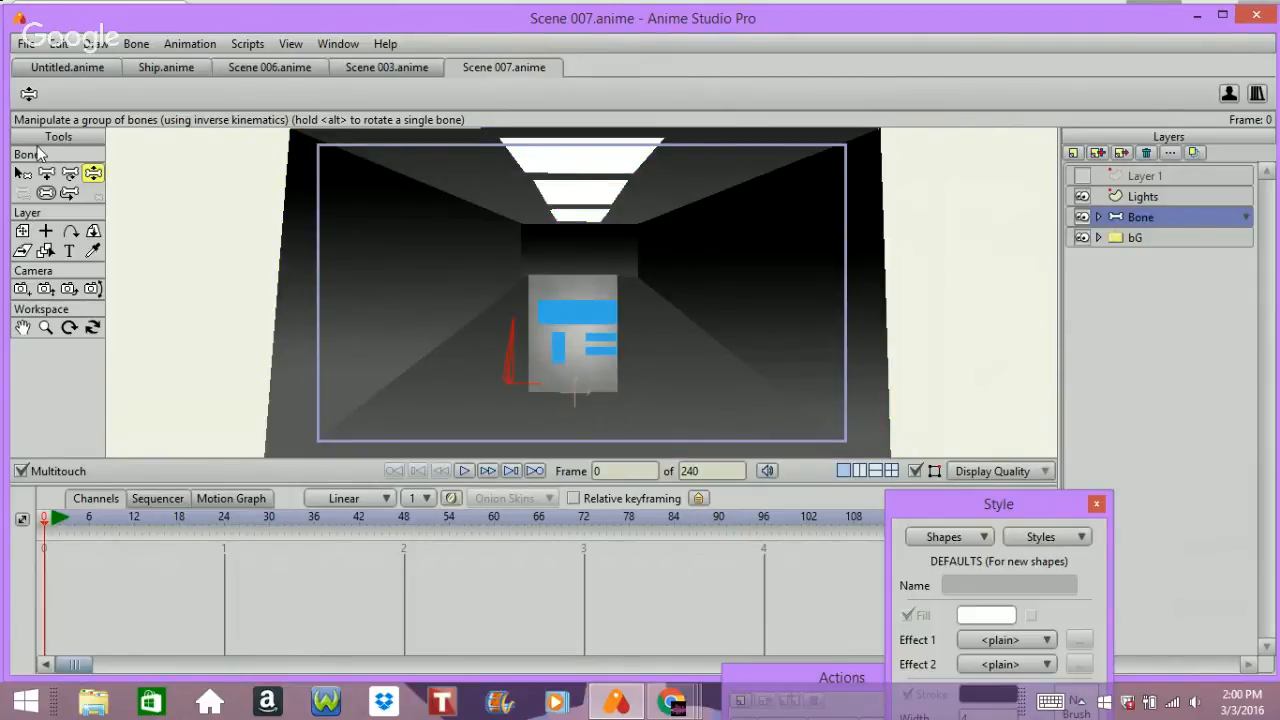
- Scale the door layer uniformly to about 0.38, stand it at the back wall's base at about X 0.076, Y 0.783, and render frame 0
click(22, 231)
mouse_move(700, 396)
mouse_down()
mouse_move(708, 297)
mouse_move(651, 217)
mouse_up()
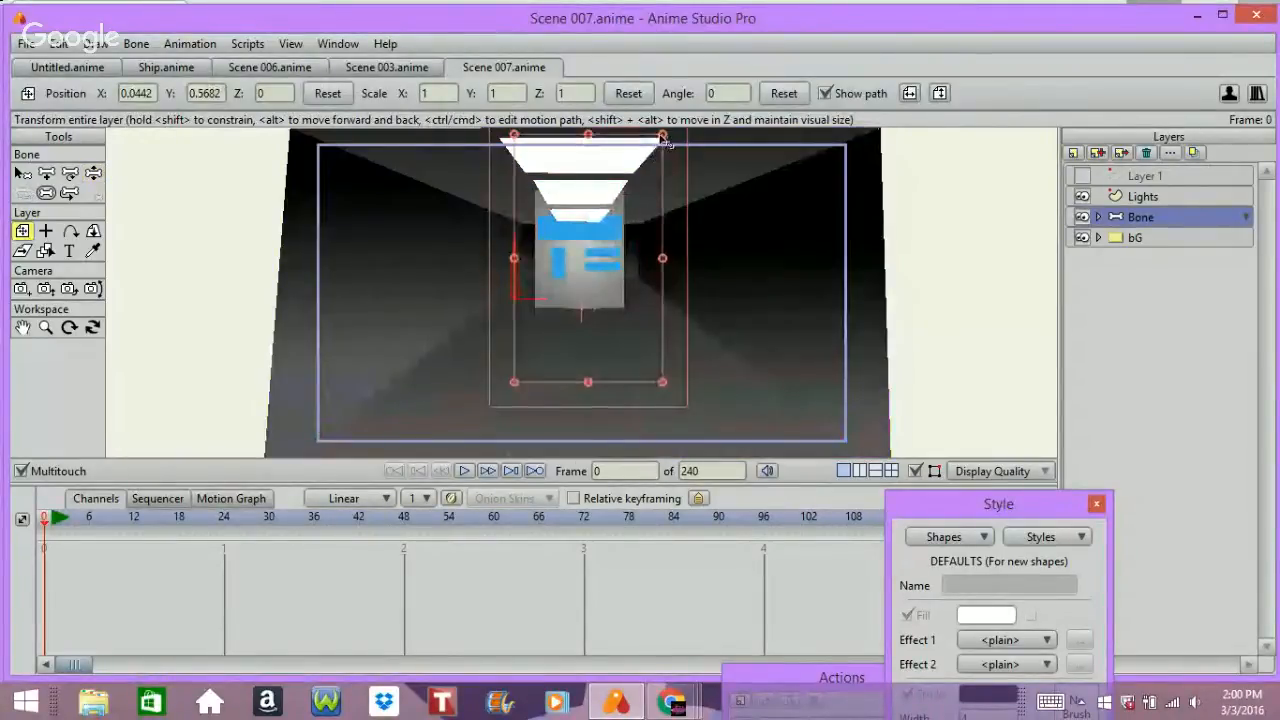
mouse_move(664, 138)
mouse_down()
mouse_move(592, 211)
mouse_move(605, 205)
mouse_up()
mouse_move(670, 340)
mouse_down()
mouse_move(677, 306)
mouse_move(668, 335)
mouse_up()
key(Escape)
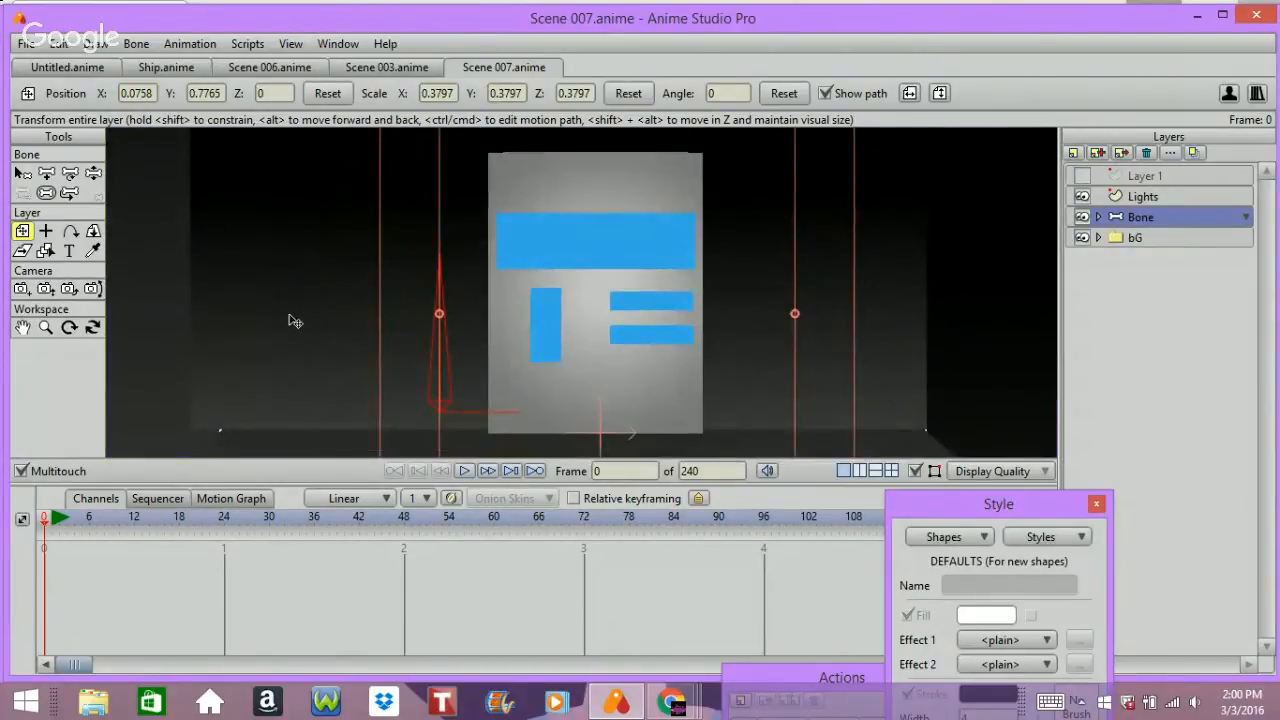
drag(289, 317, 300, 306)
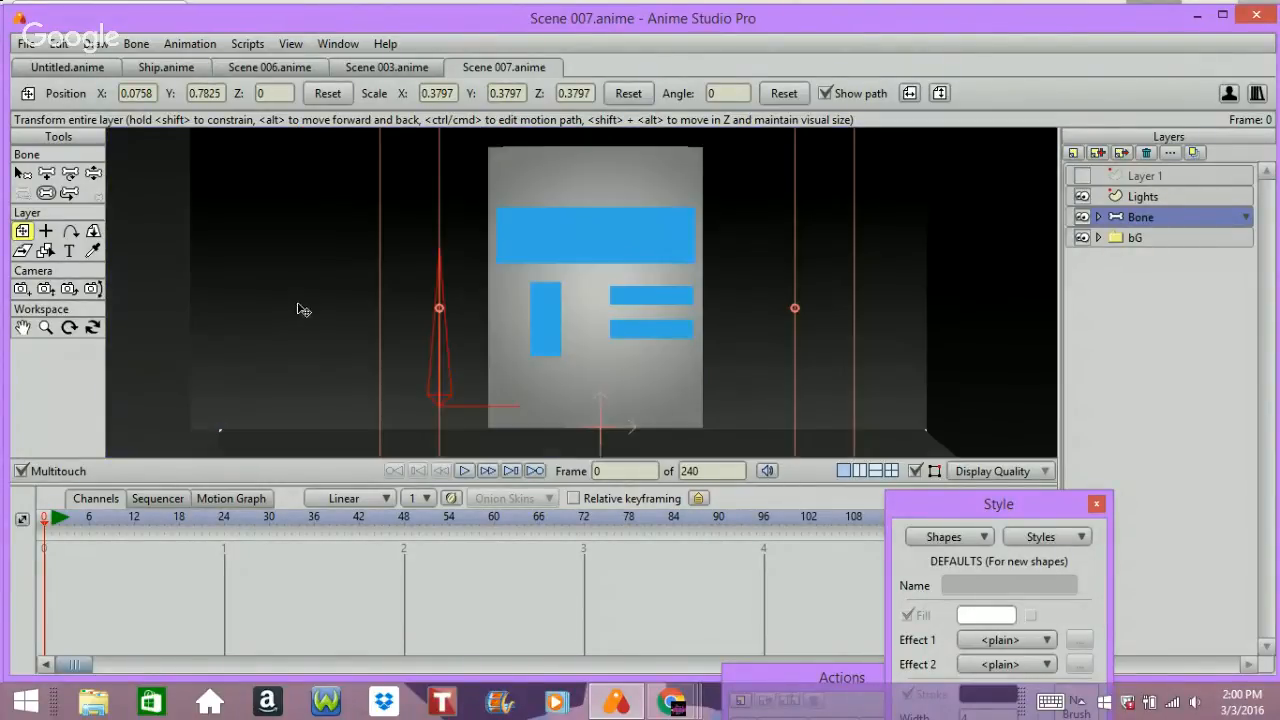
key(ctrl+r)
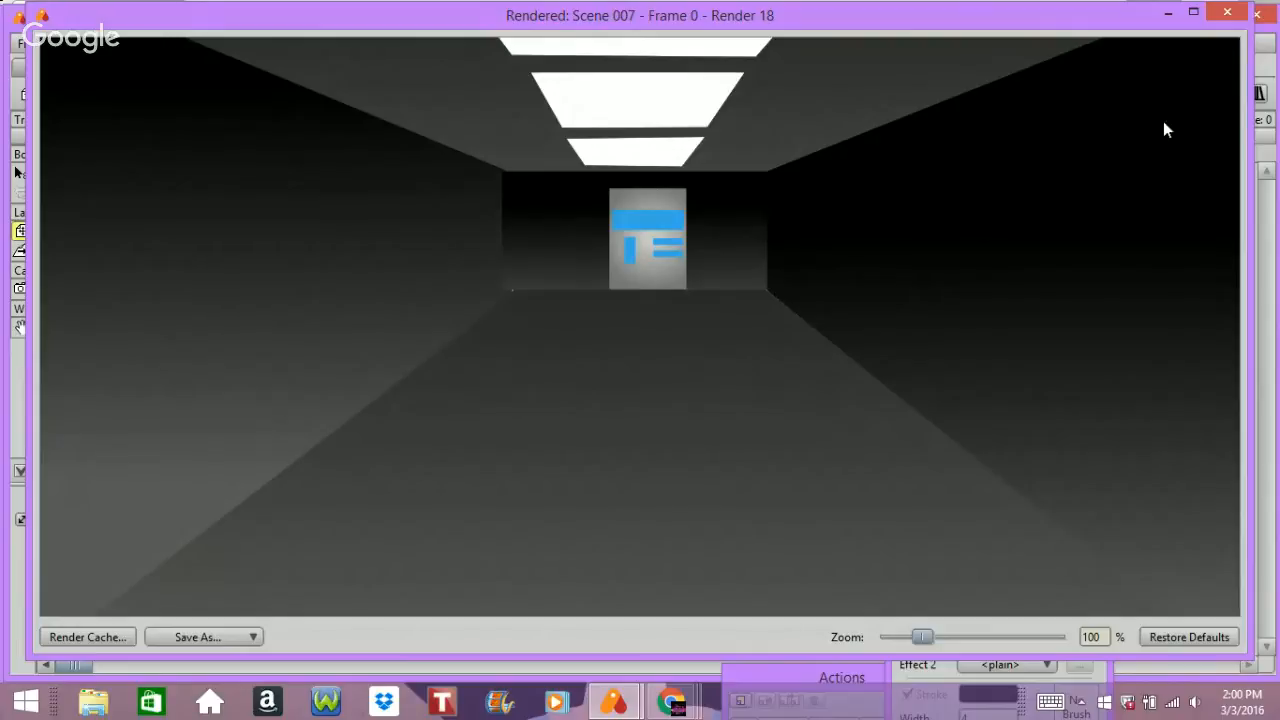
- Close the rendered frame and duplicate the Lights layer, keeping the copy's default name
click(1236, 18)
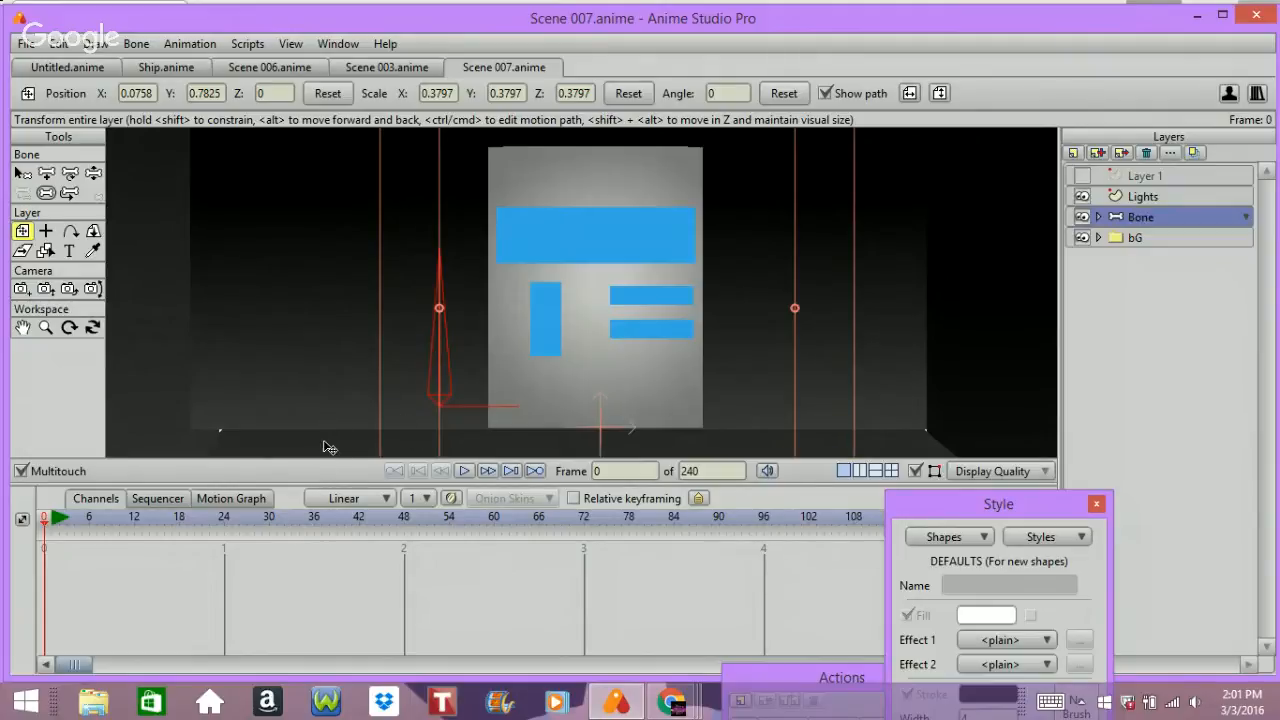
click(1150, 193)
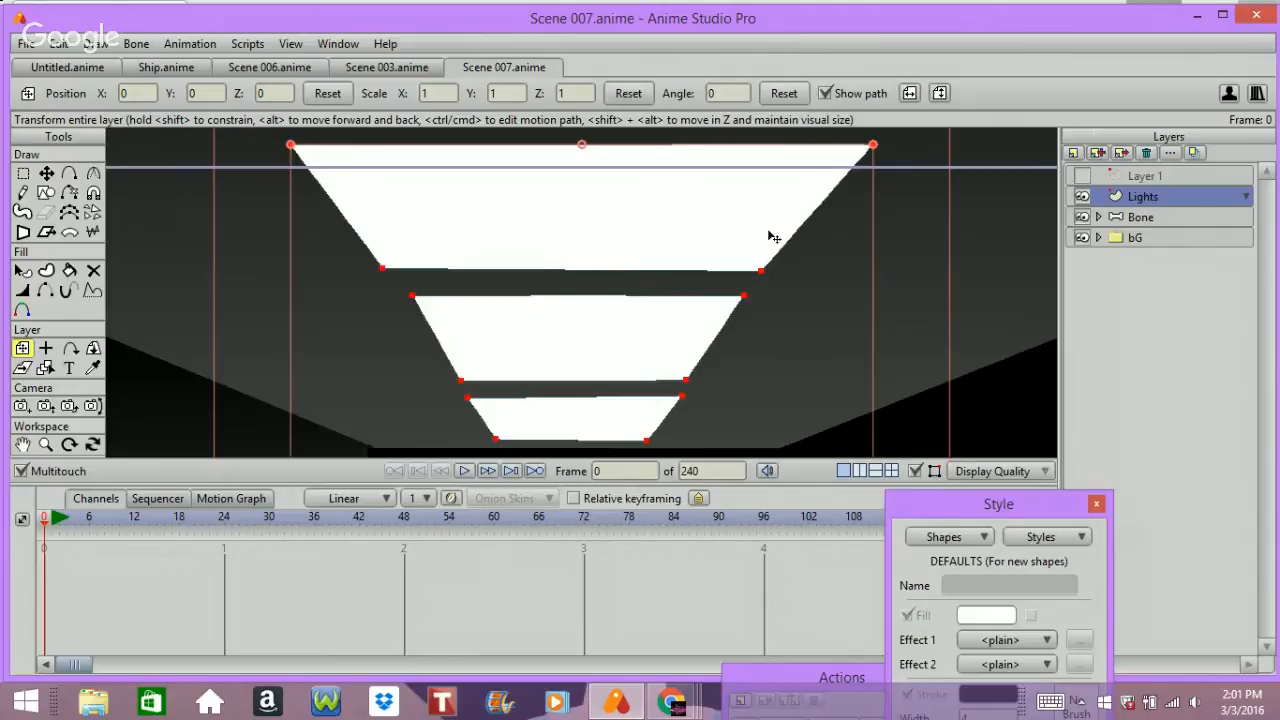
click(1097, 152)
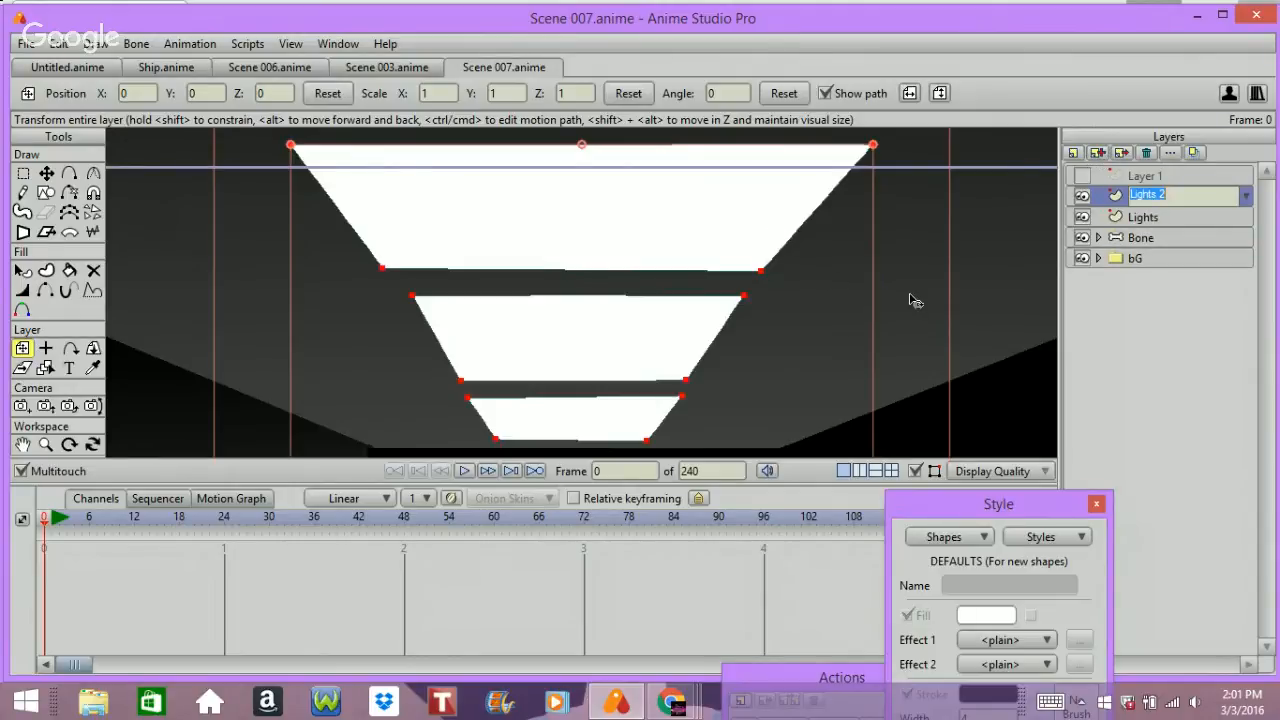
key(Return)
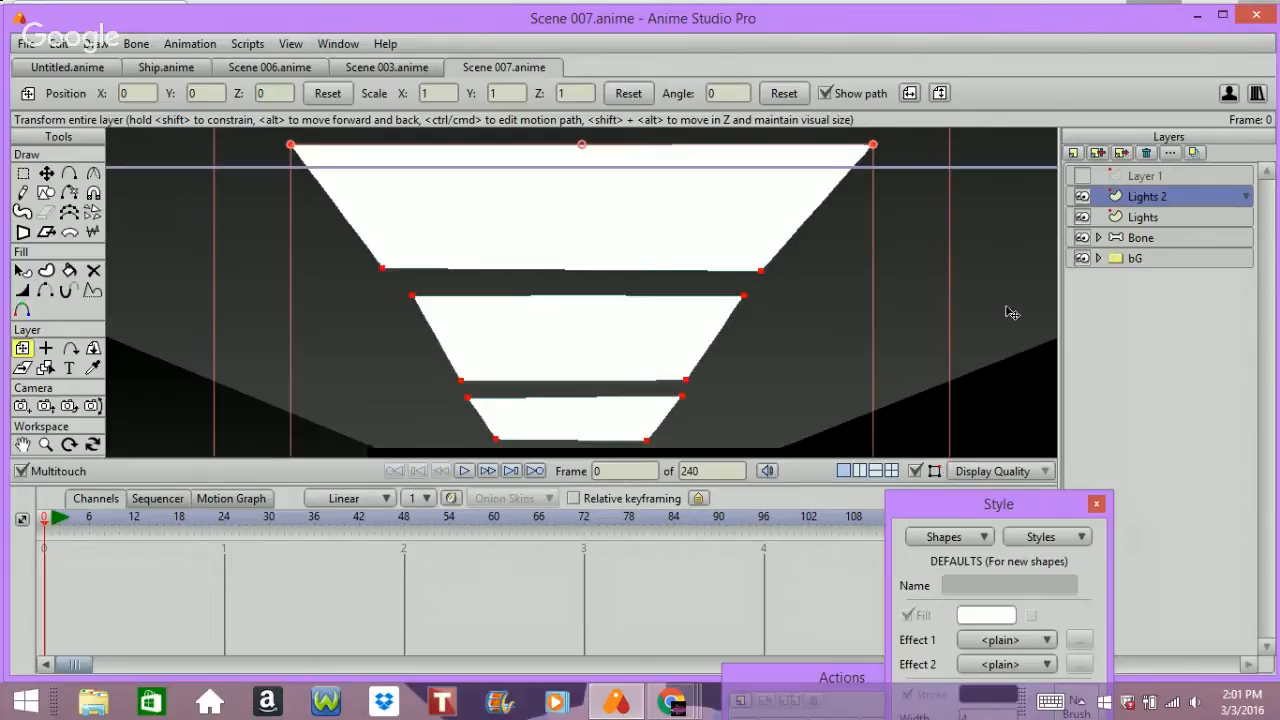
- Put the duplicated lights layer into a new group named Lights and convert that group to a bone layer
click(1073, 152)
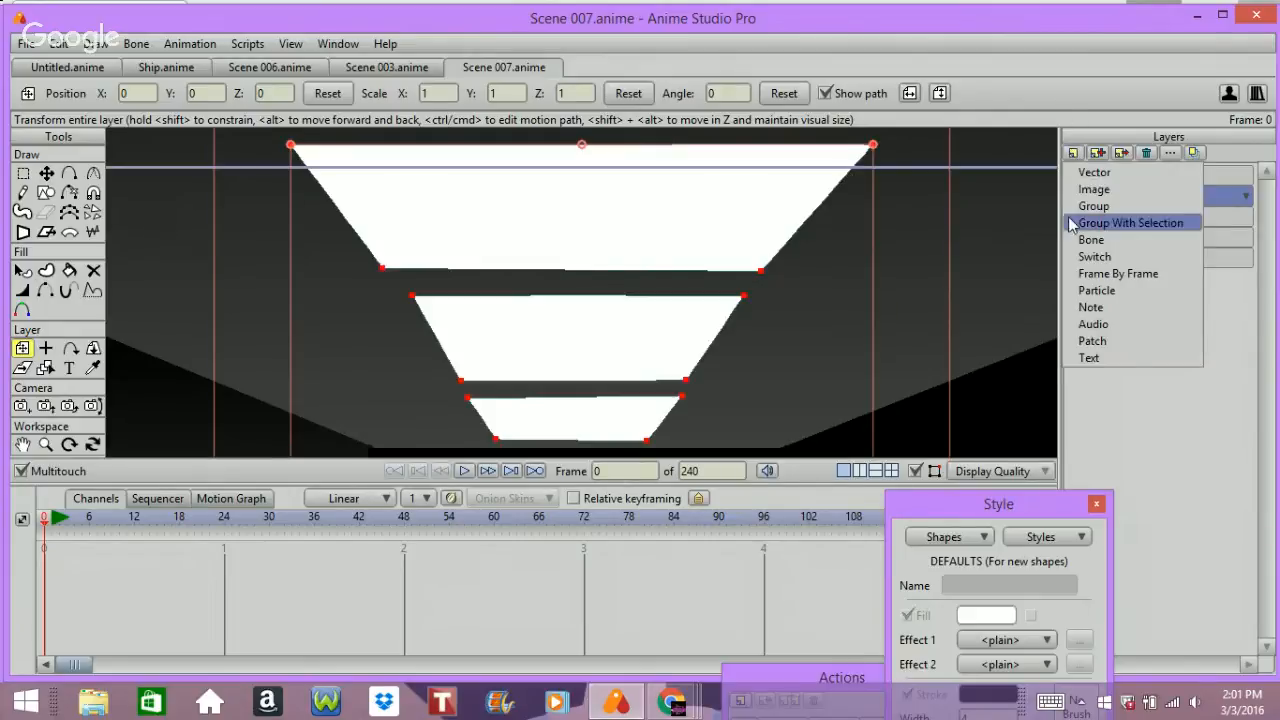
click(1085, 223)
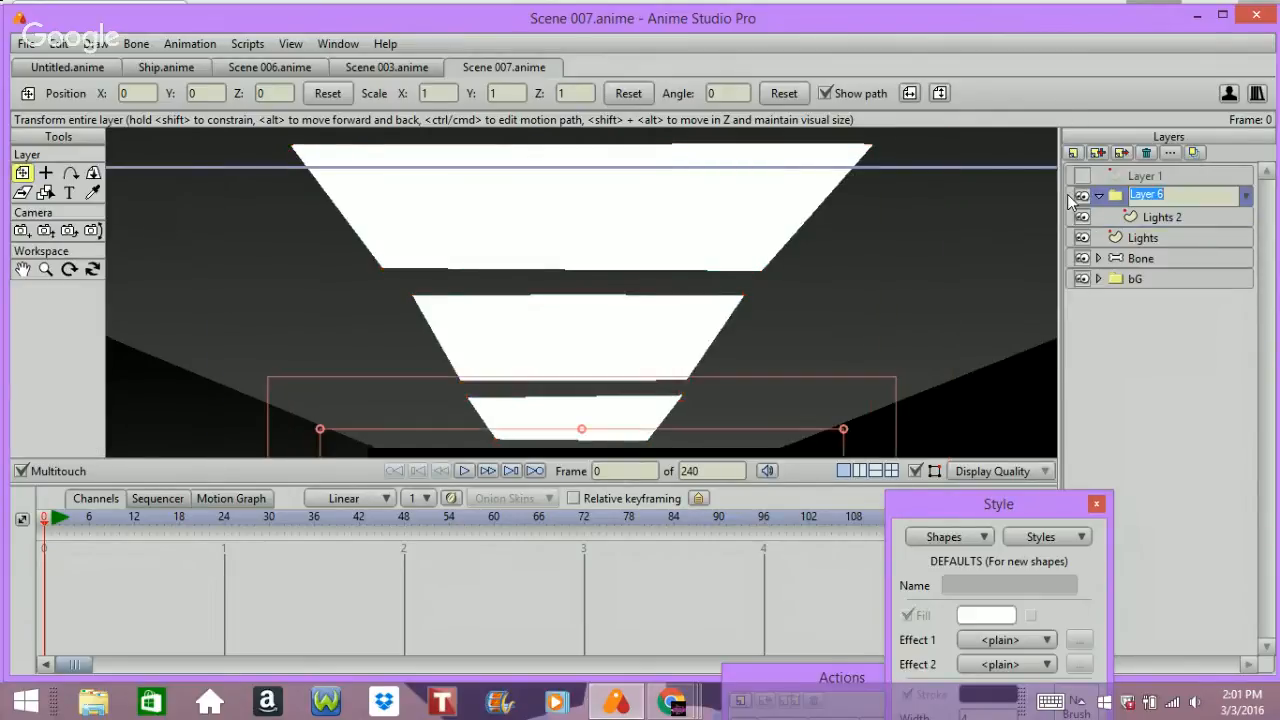
text(Lights)
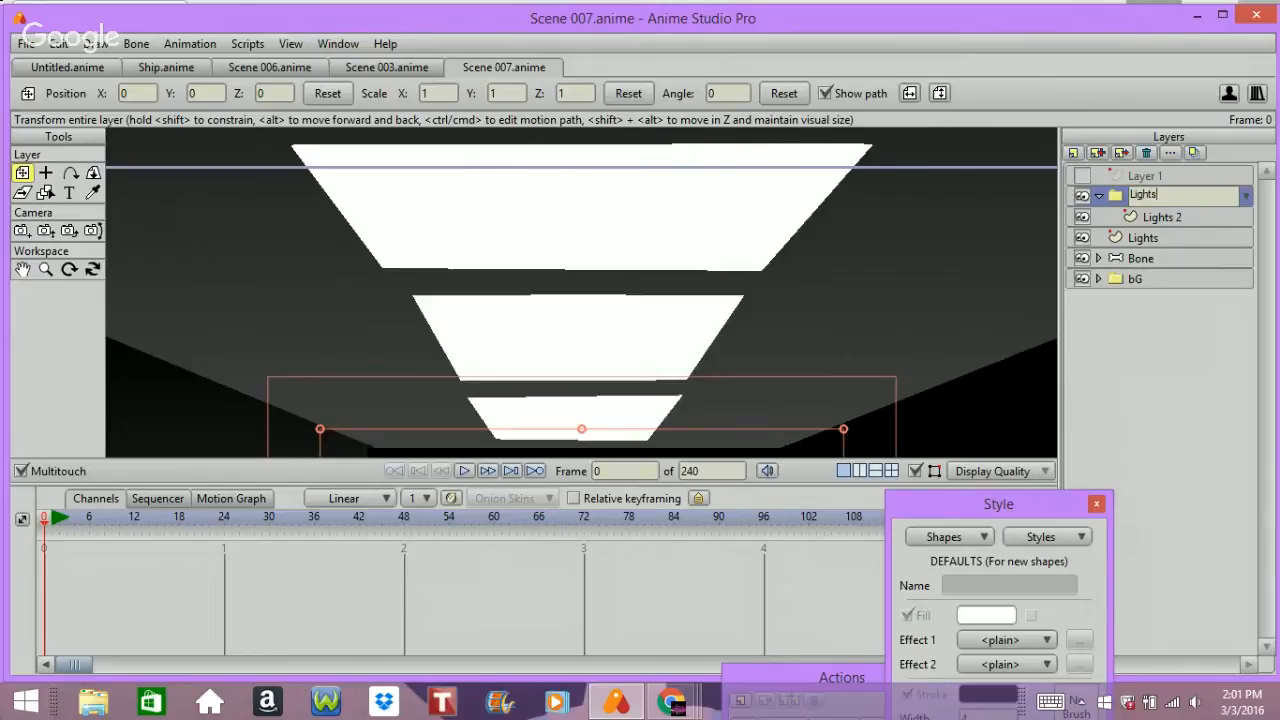
key(Return)
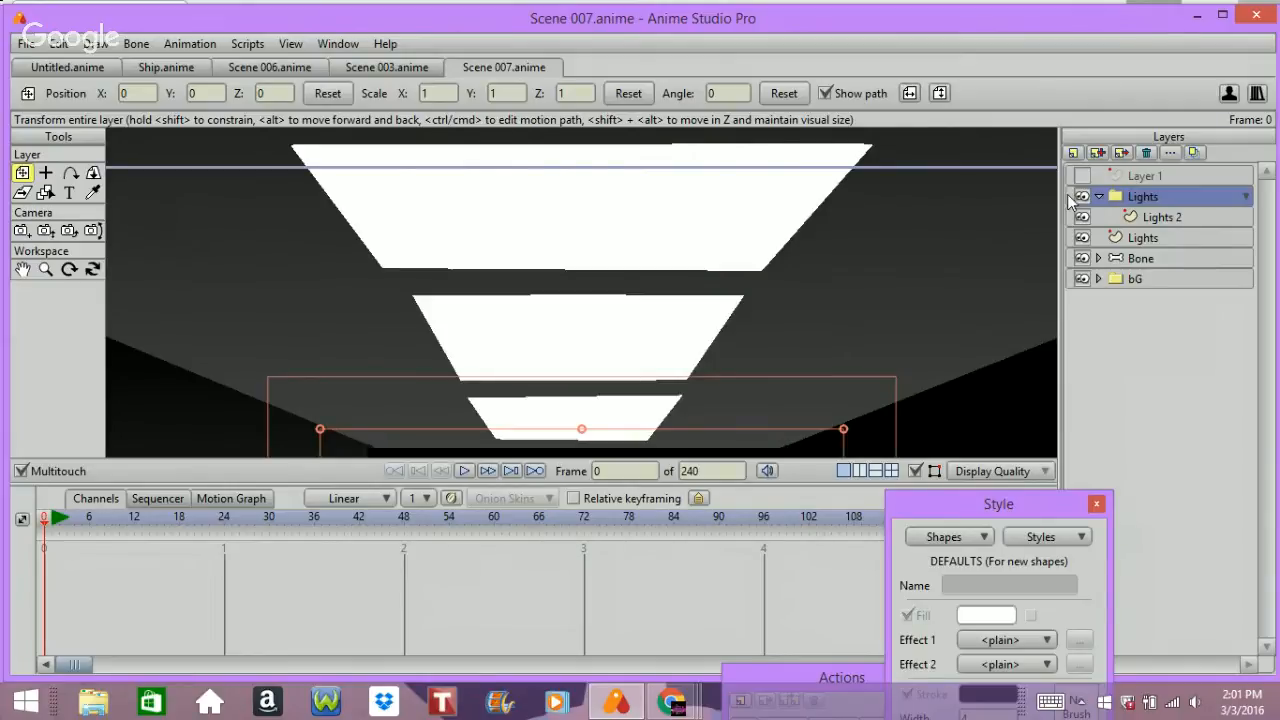
right_click(1165, 199)
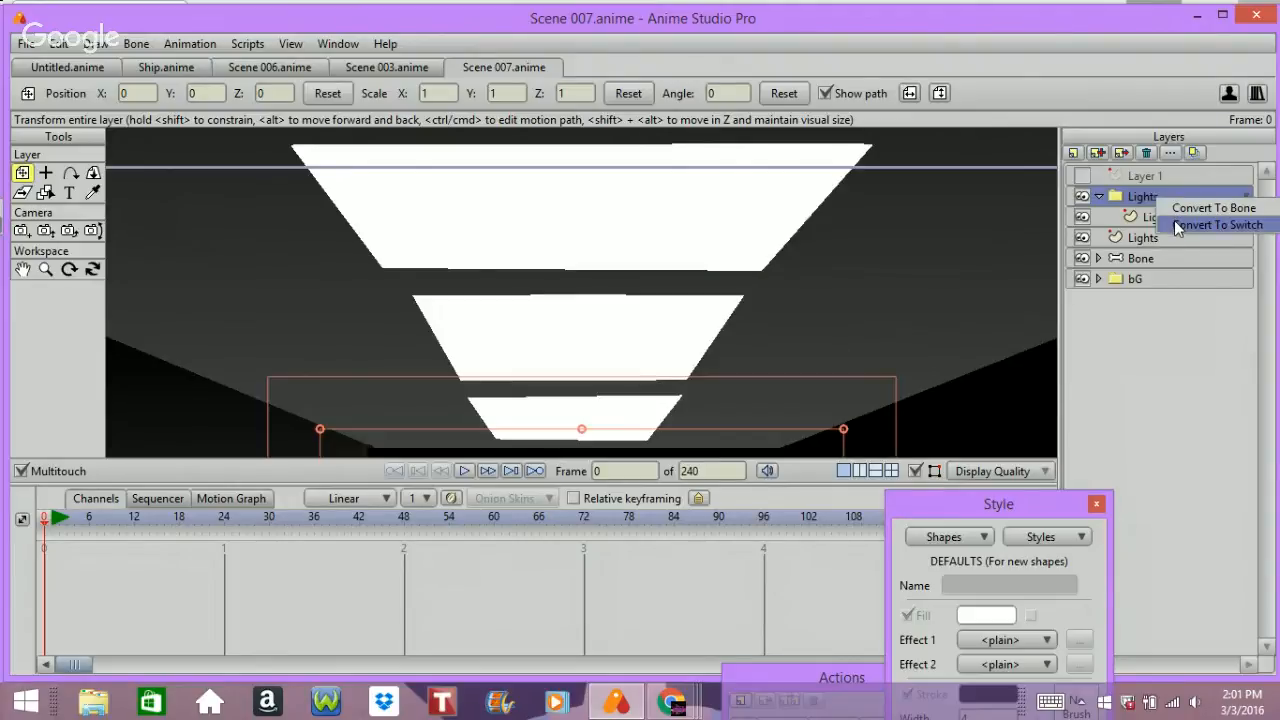
click(1177, 205)
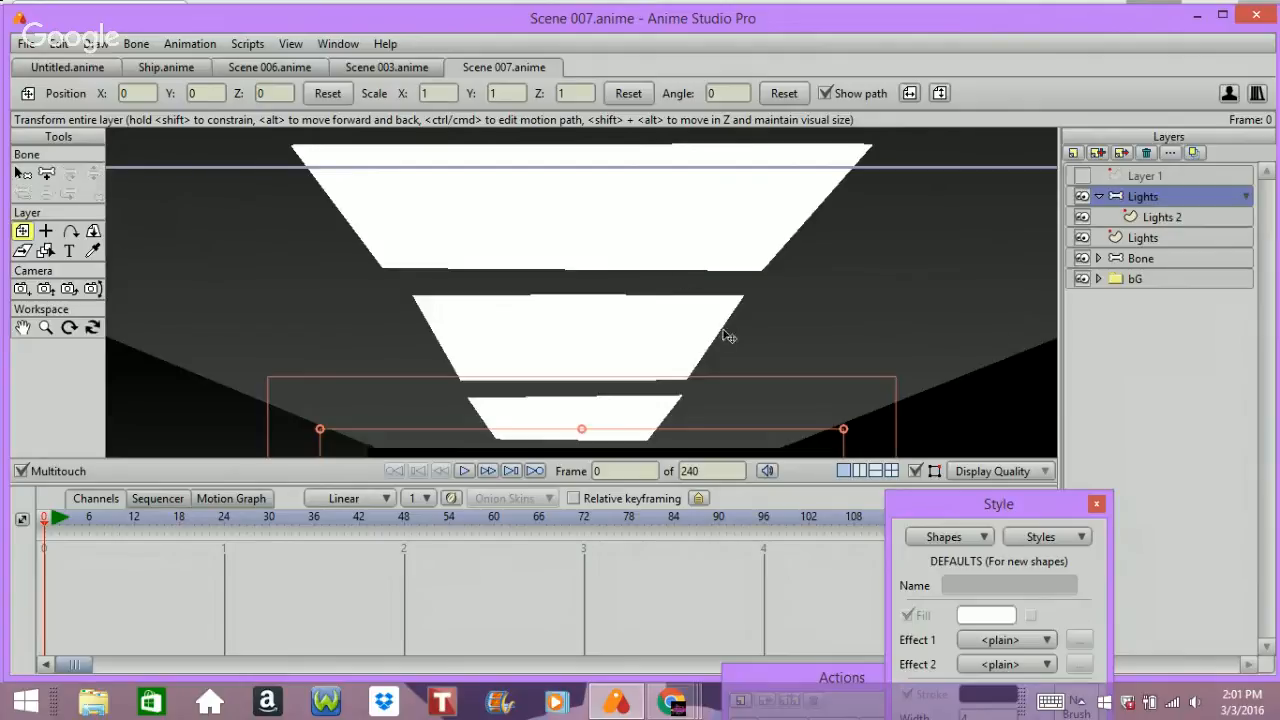
- Set the group mask of the Lights bone layer to Hide all
double_click(1145, 198)
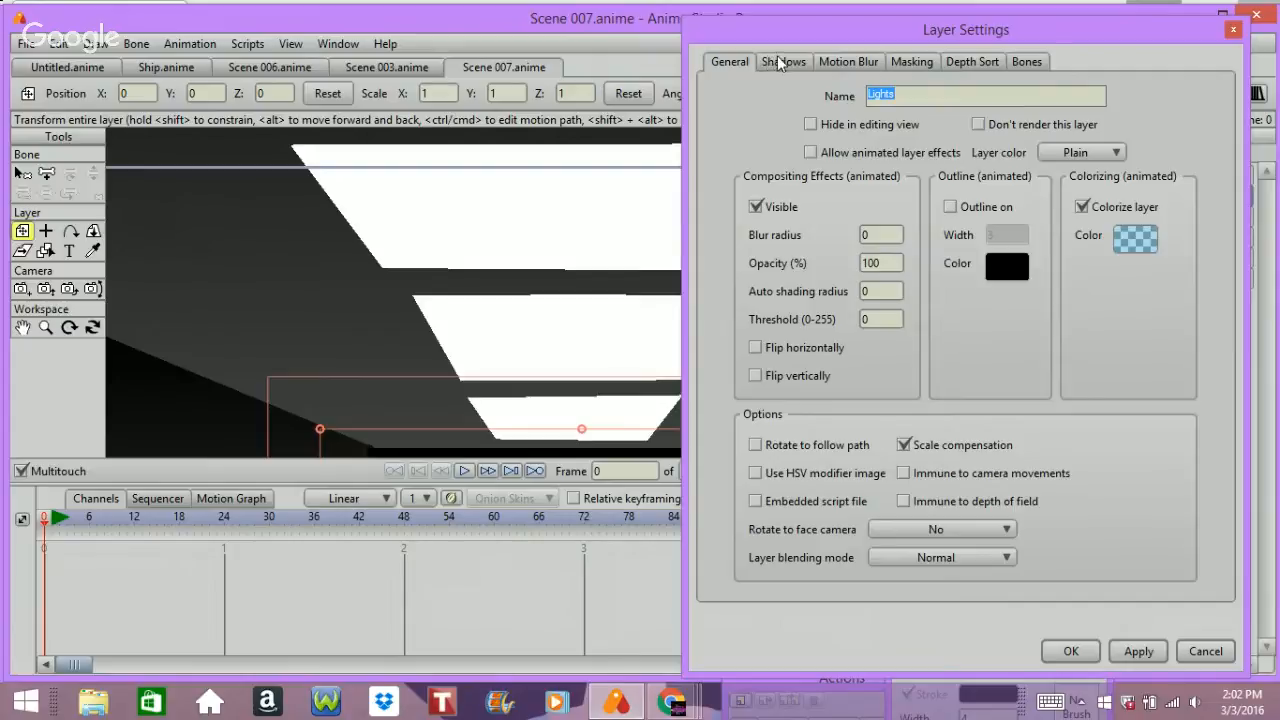
click(907, 63)
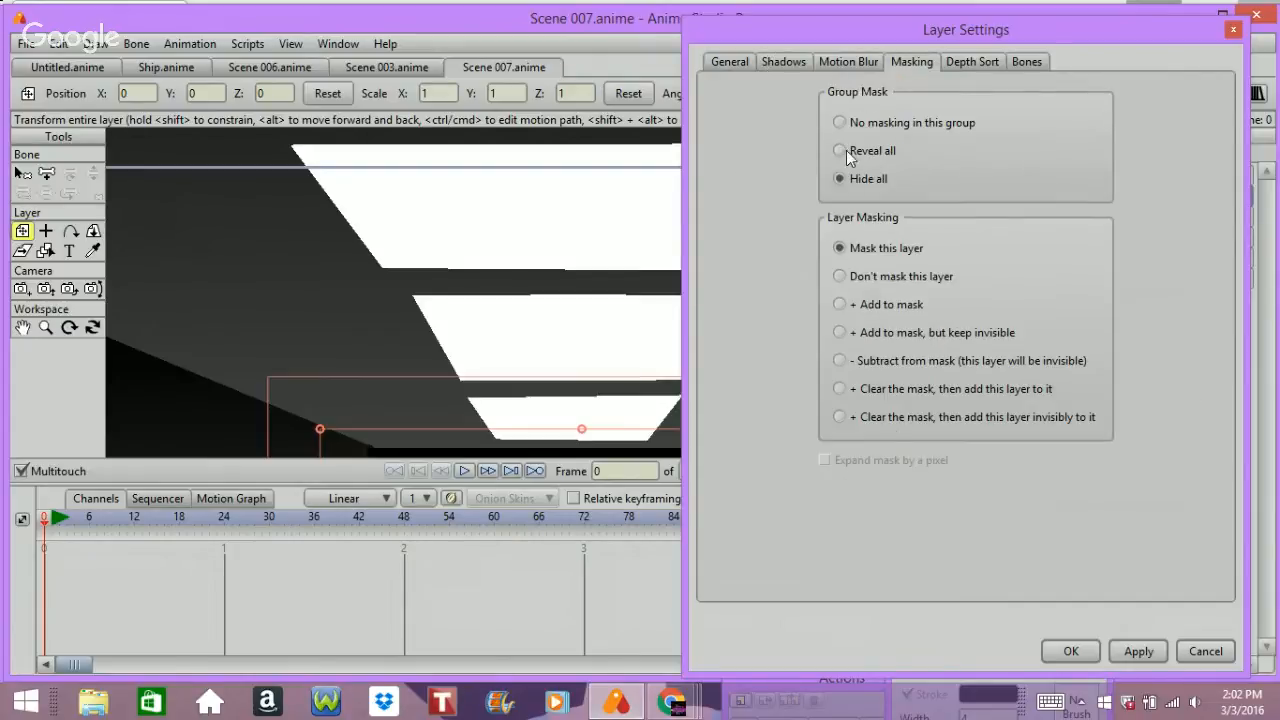
click(1091, 649)
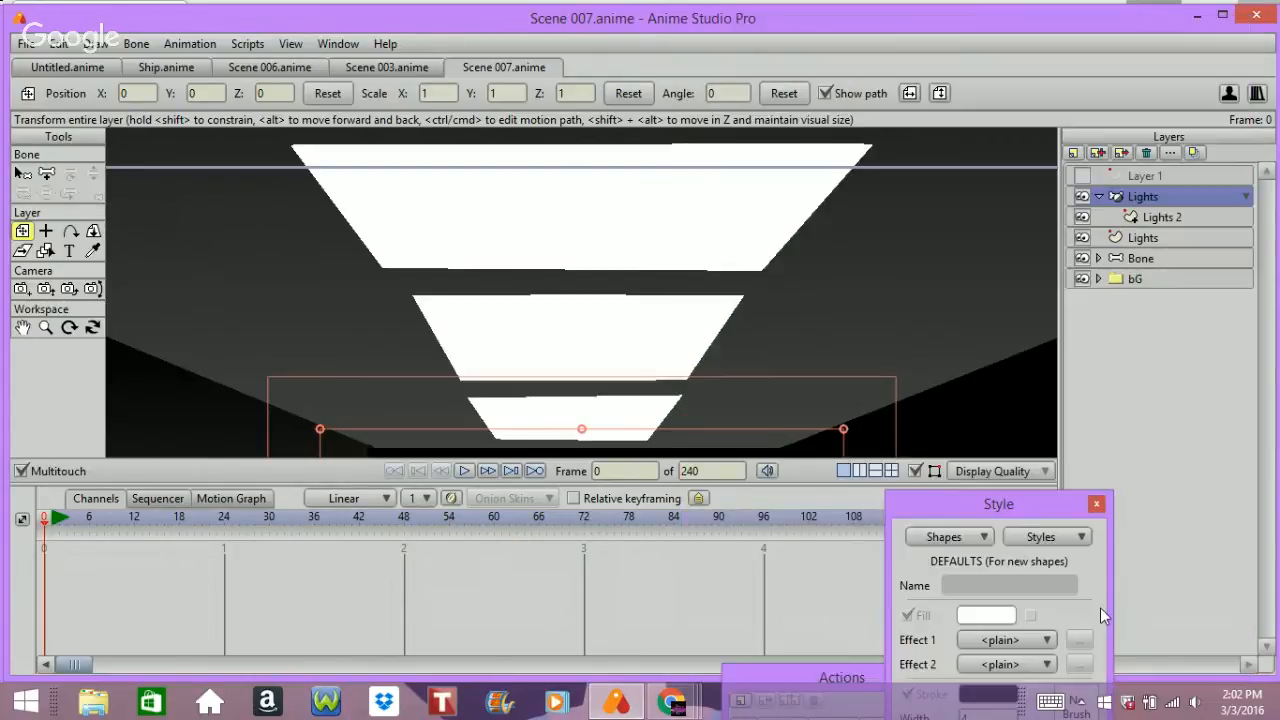
- Change the fill of the ceiling light shapes in the Lights 2 layer to gray 969494
click(1181, 220)
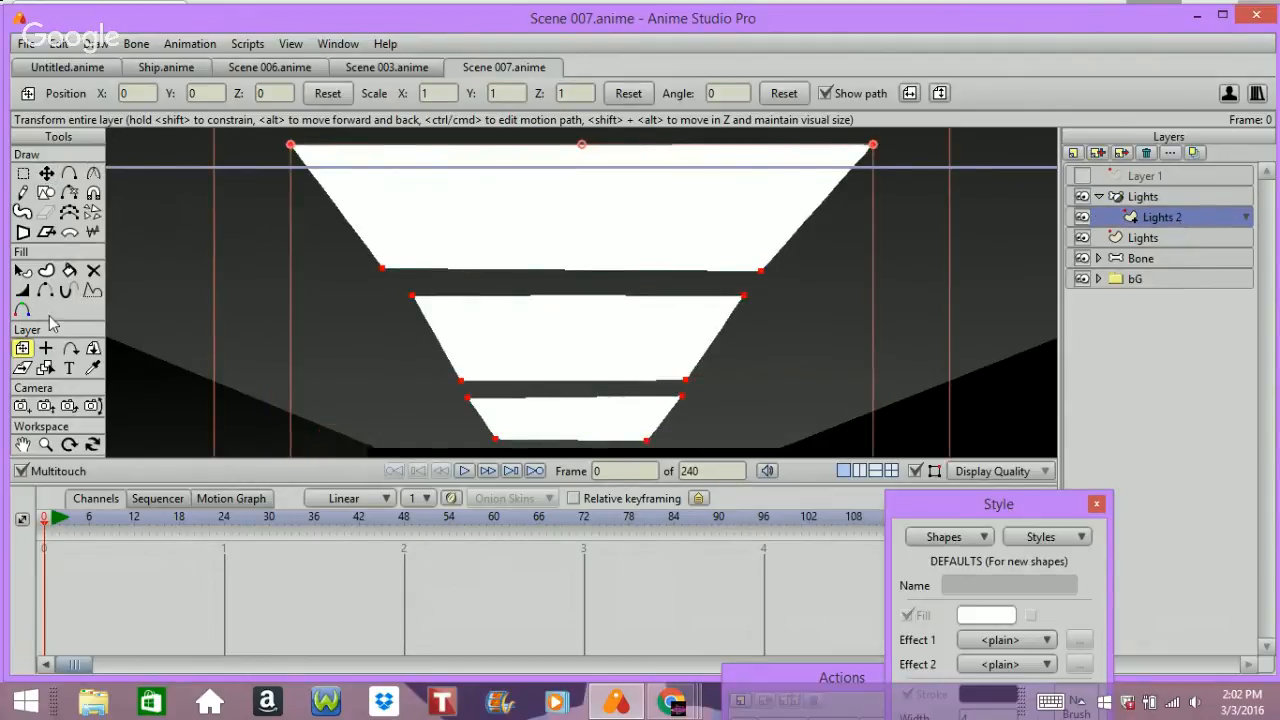
click(22, 270)
click(506, 212)
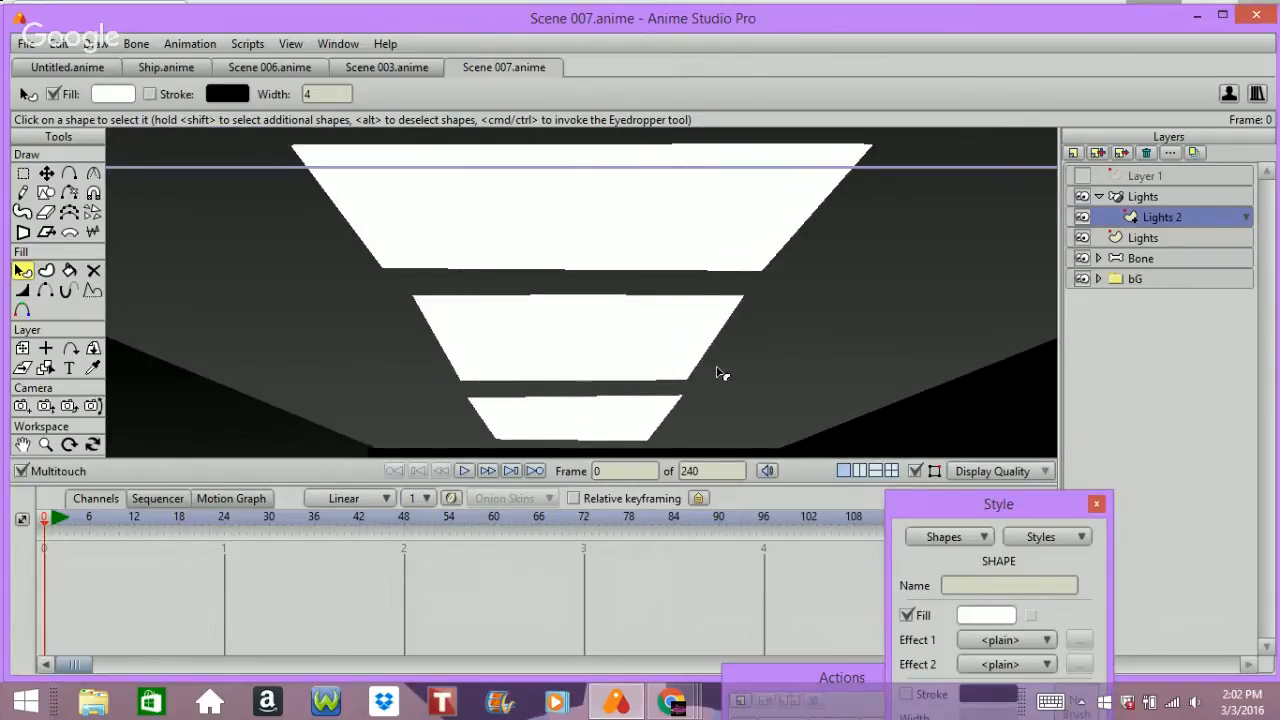
click(986, 613)
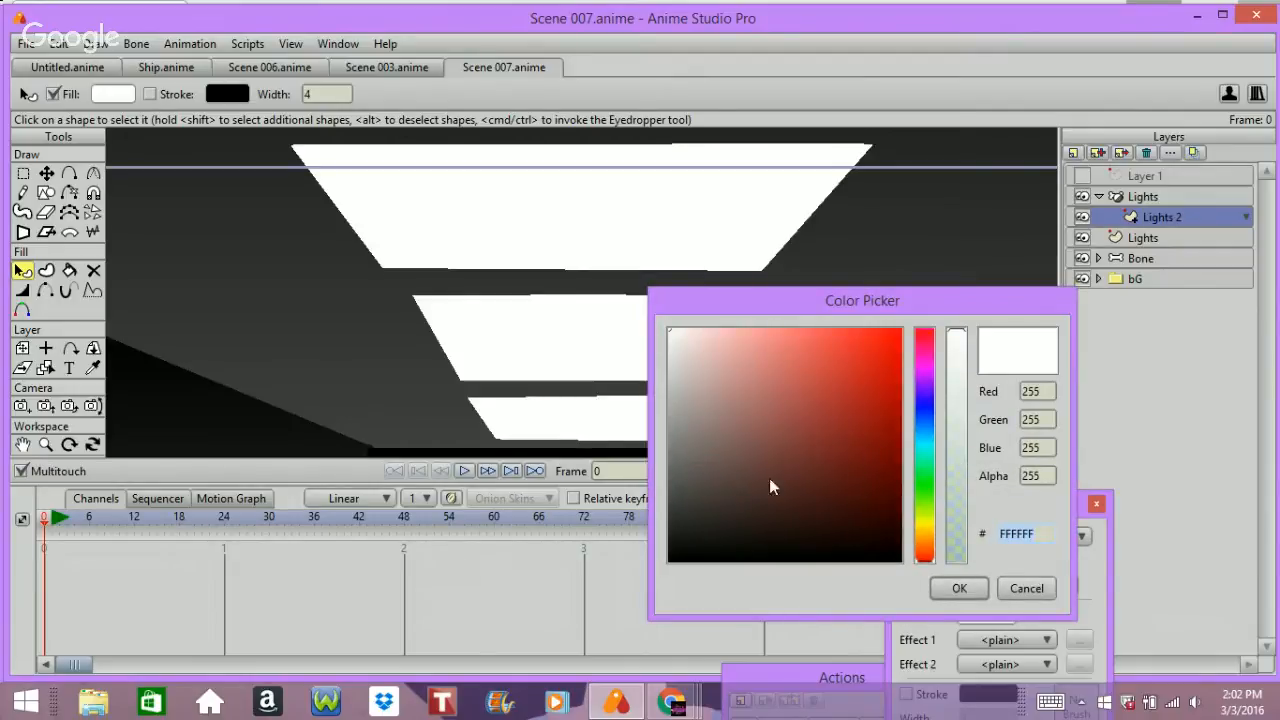
click(670, 384)
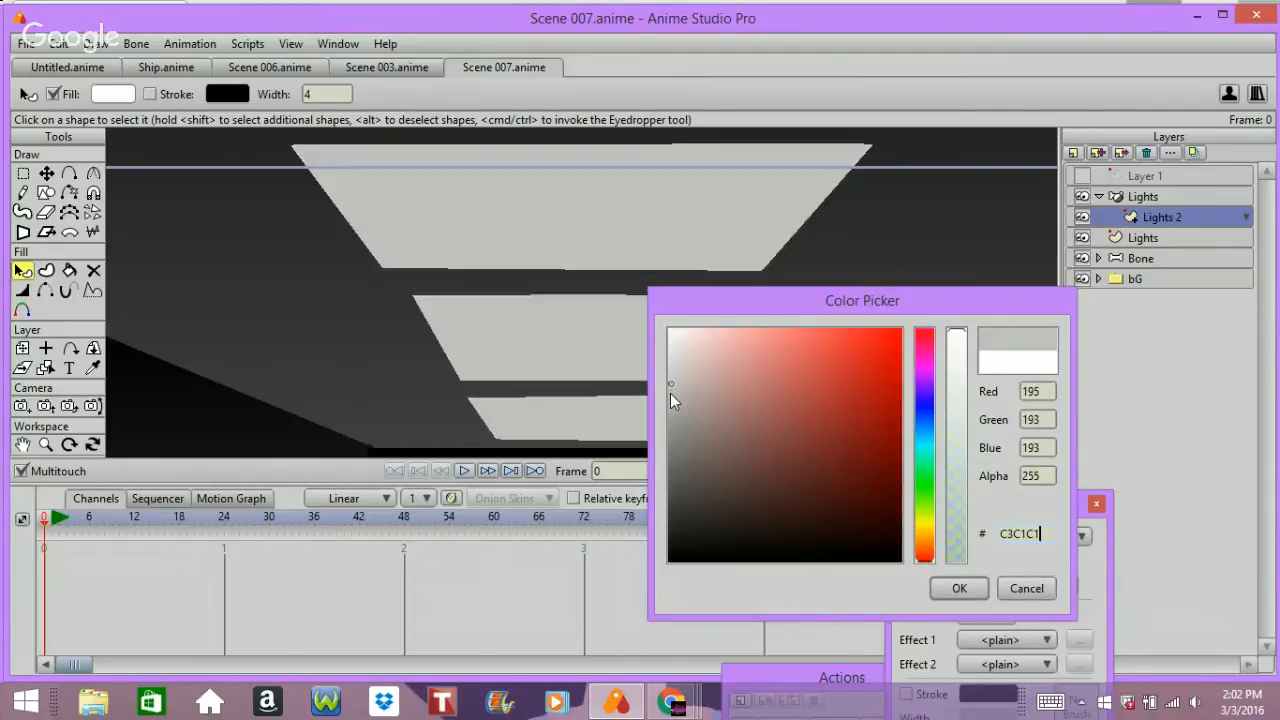
drag(670, 393, 669, 425)
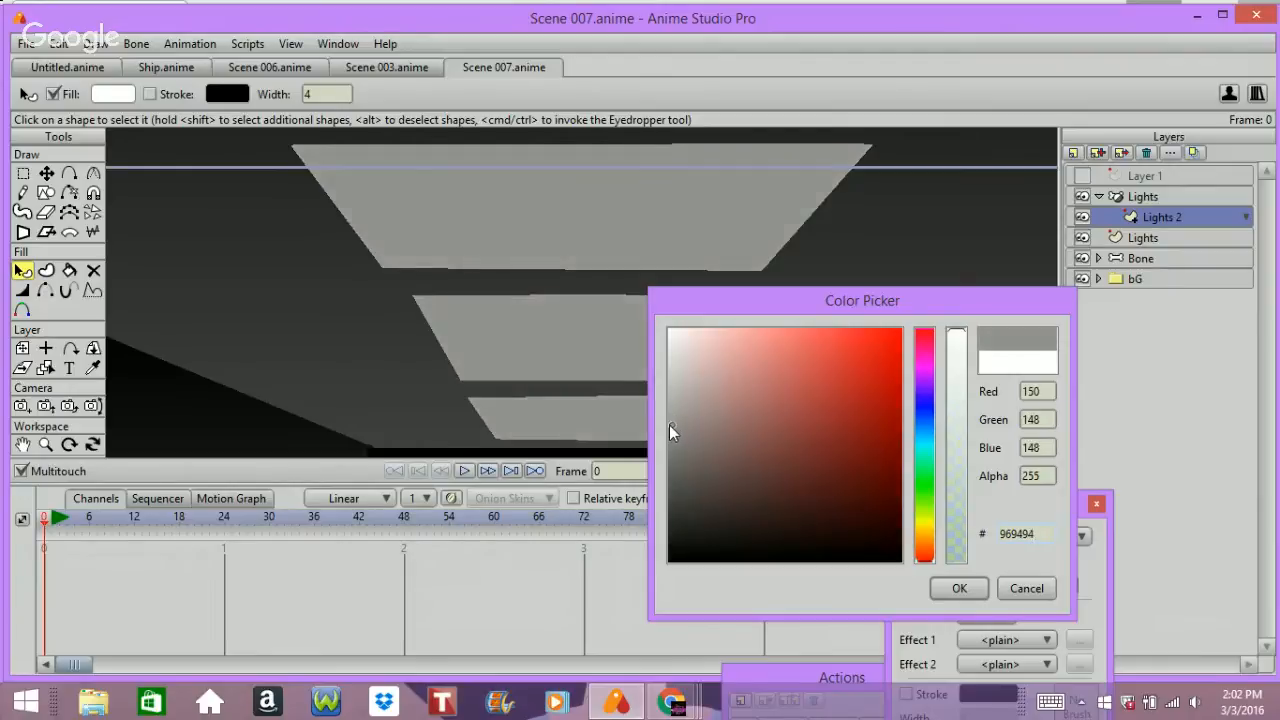
- Apply the grey fill colour 969494 to the selected shapes of the Lights 2 layer
click(960, 587)
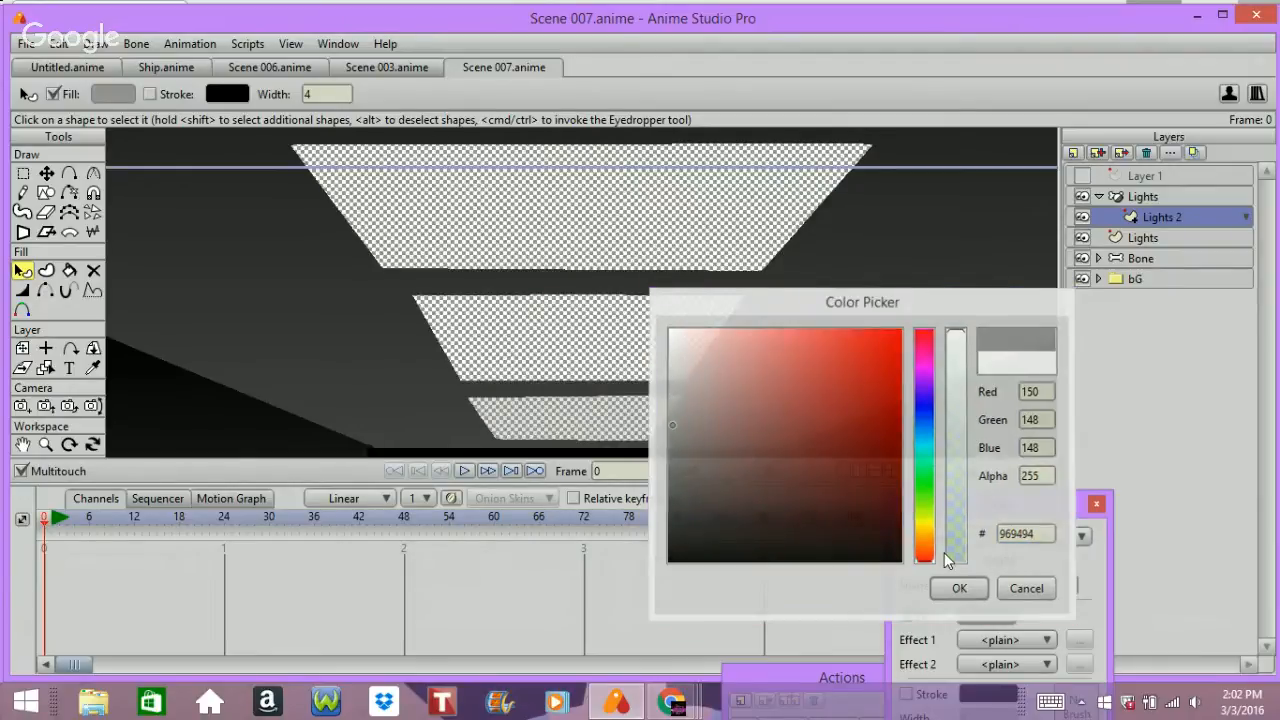
key(Return)
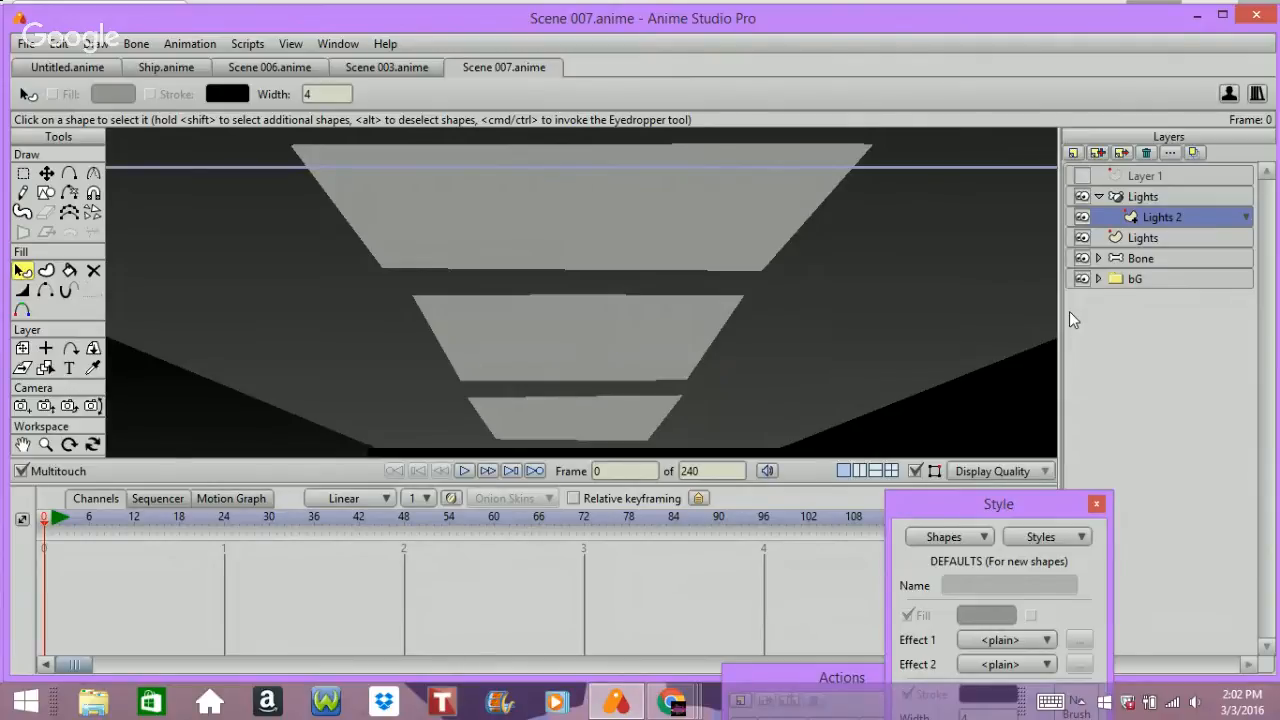
- Add a vector layer named Mask above Lights 2 inside the Lights bone layer
click(1074, 154)
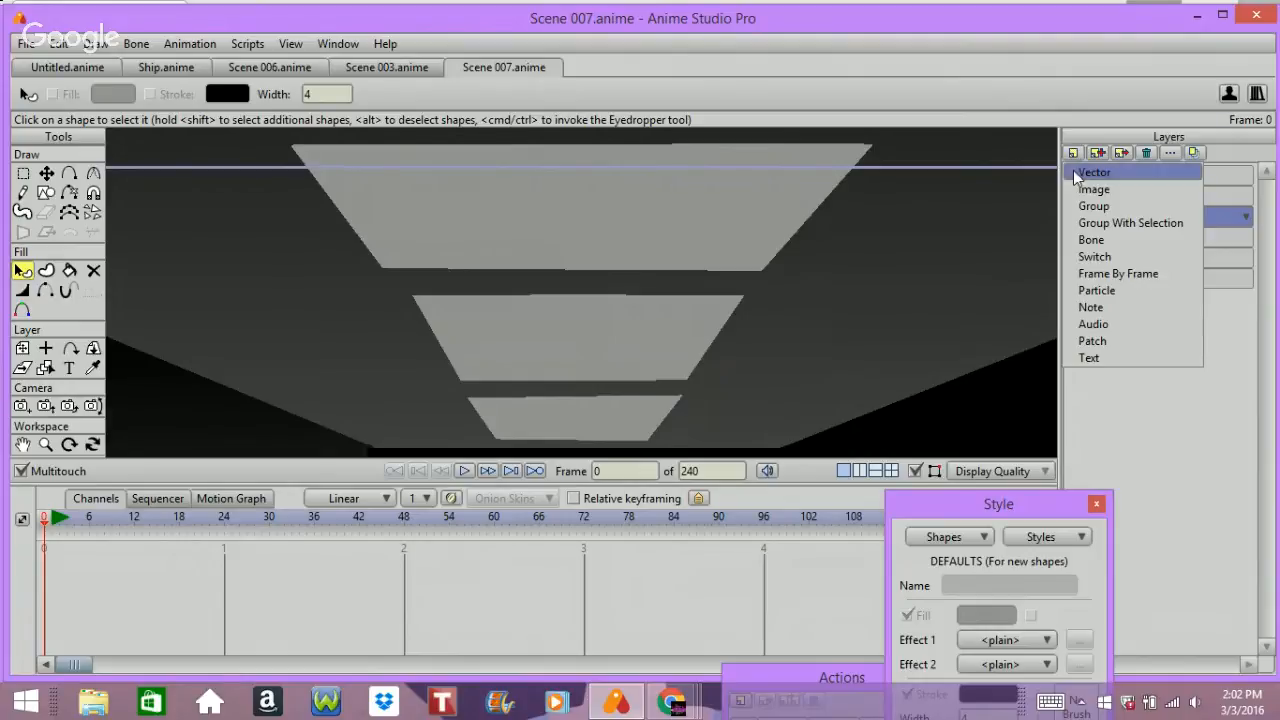
click(1090, 173)
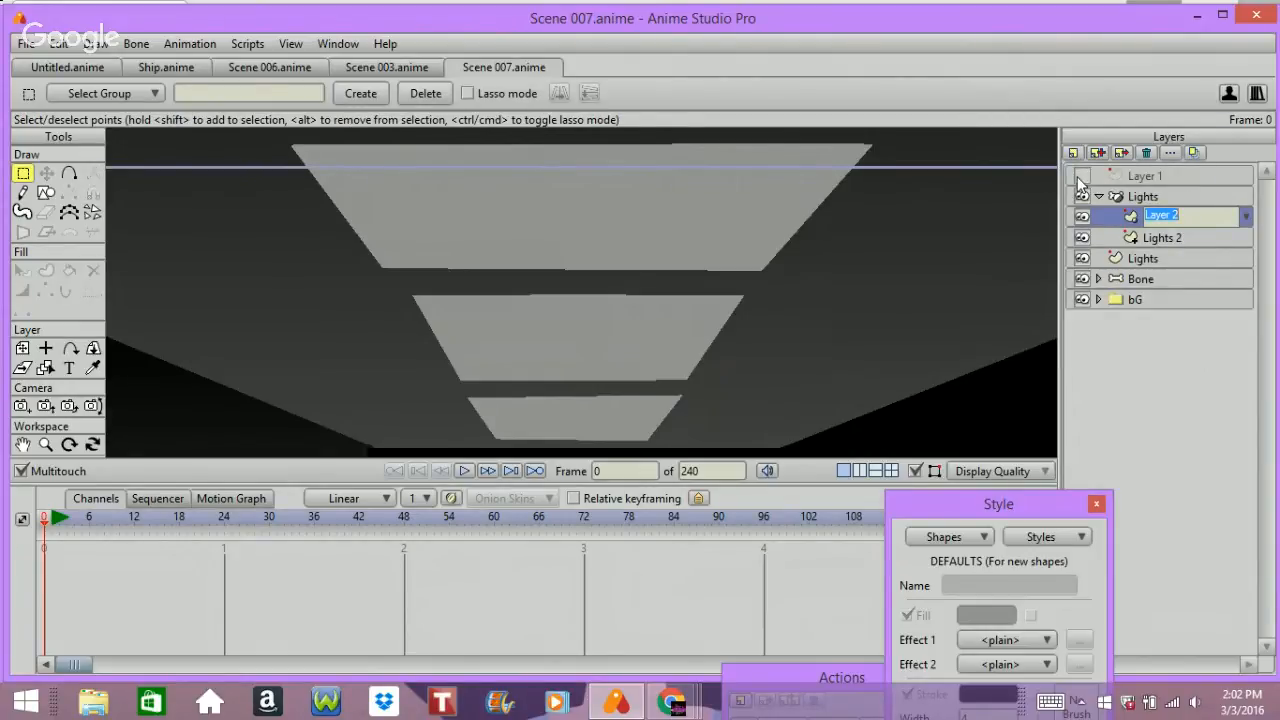
text(L)
key(BackSpace)
text(Mask)
key(Return)
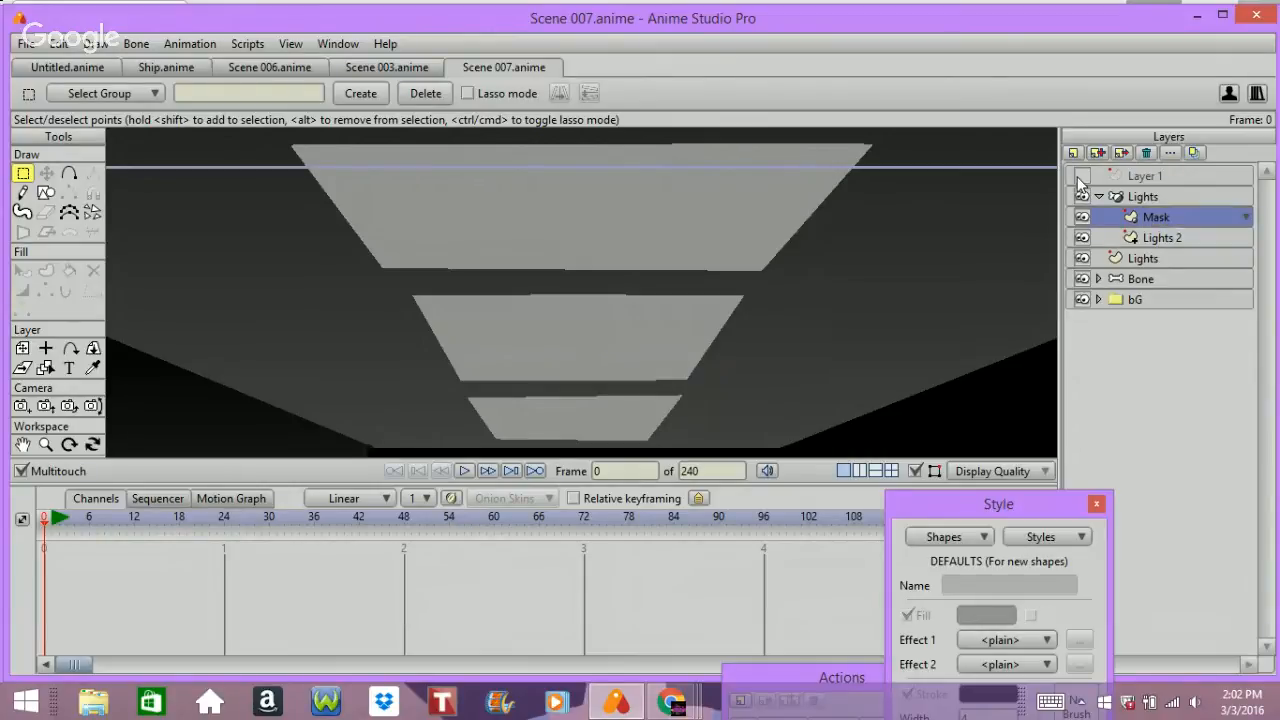
- Draw a filled rectangle enclosing all three ceiling lights on the Mask layer and move Lights 2 above Mask
click(45, 192)
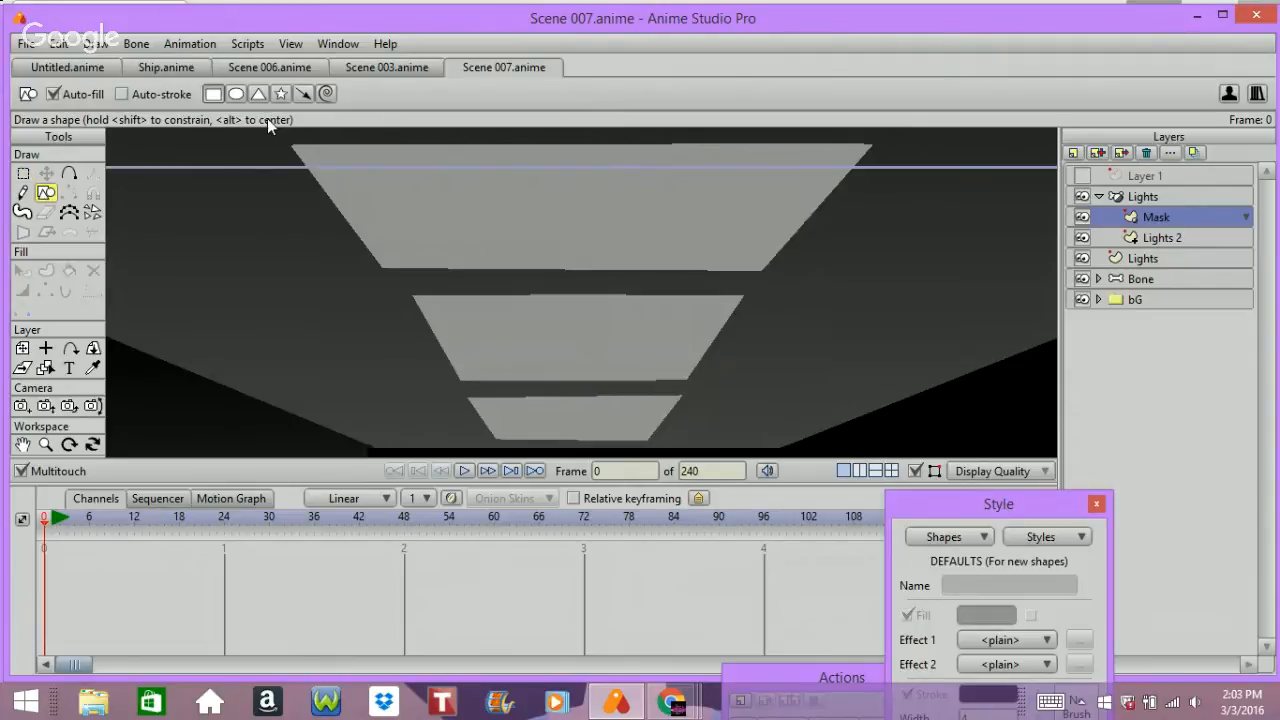
mouse_move(278, 130)
mouse_down()
mouse_move(380, 170)
mouse_move(663, 372)
mouse_move(800, 434)
mouse_move(898, 456)
mouse_up()
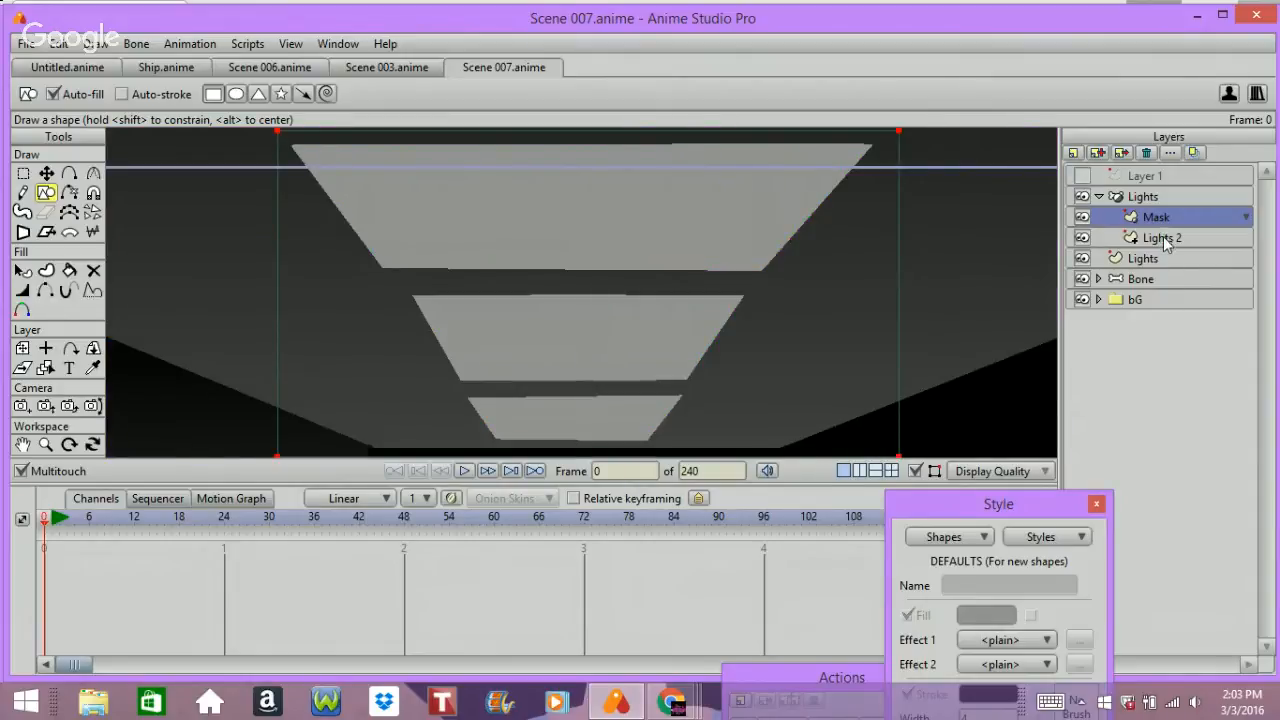
drag(1163, 236, 1173, 213)
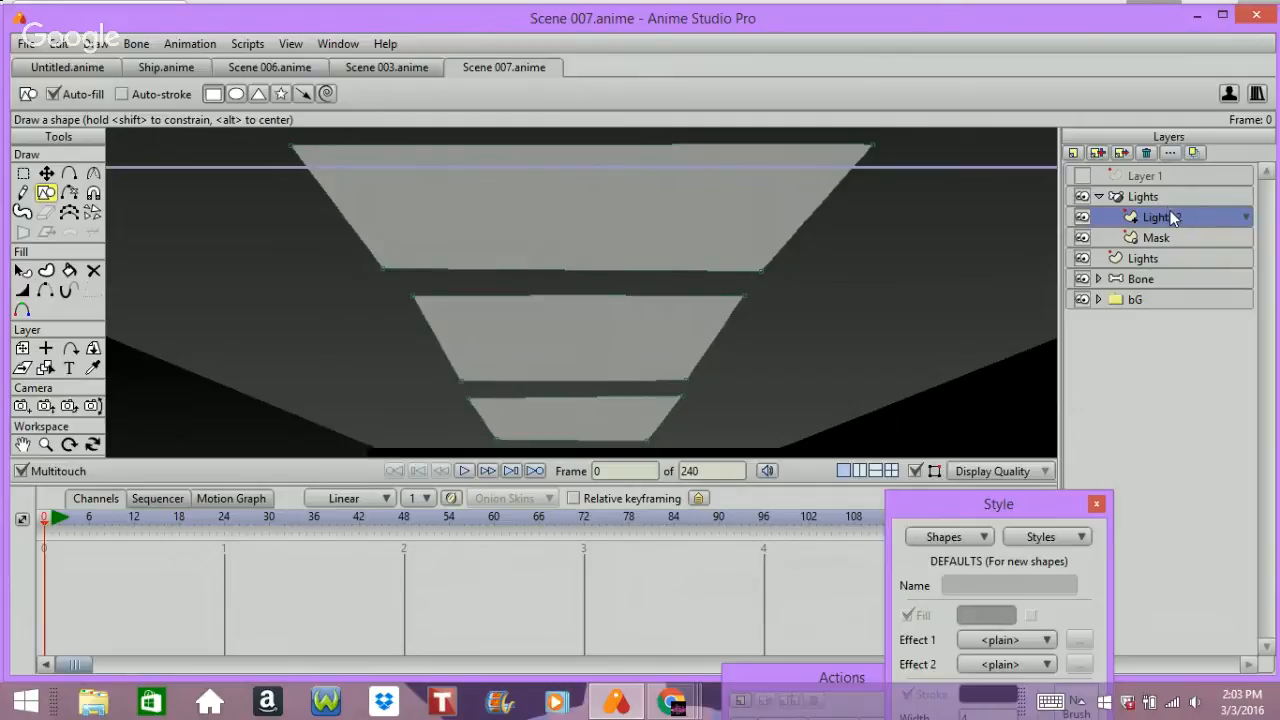
- Set the Lights 2 layer's masking to "Mask this layer"
double_click(1170, 217)
click(905, 62)
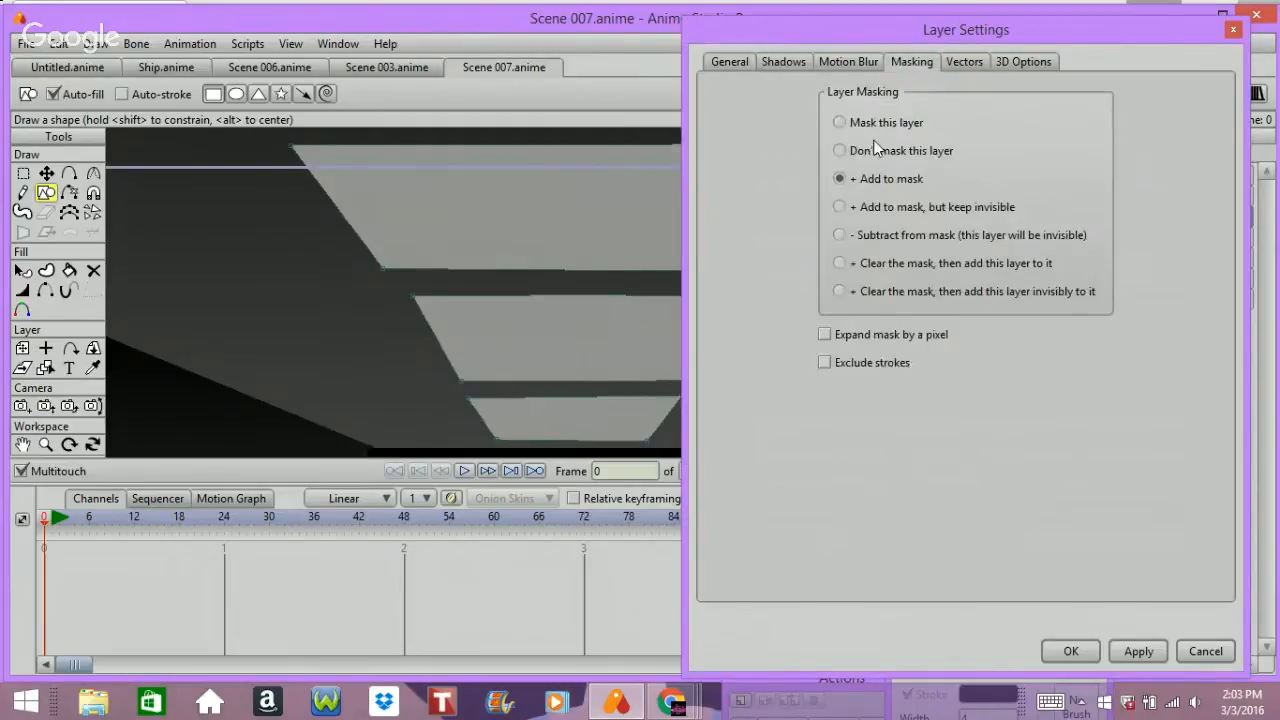
click(840, 122)
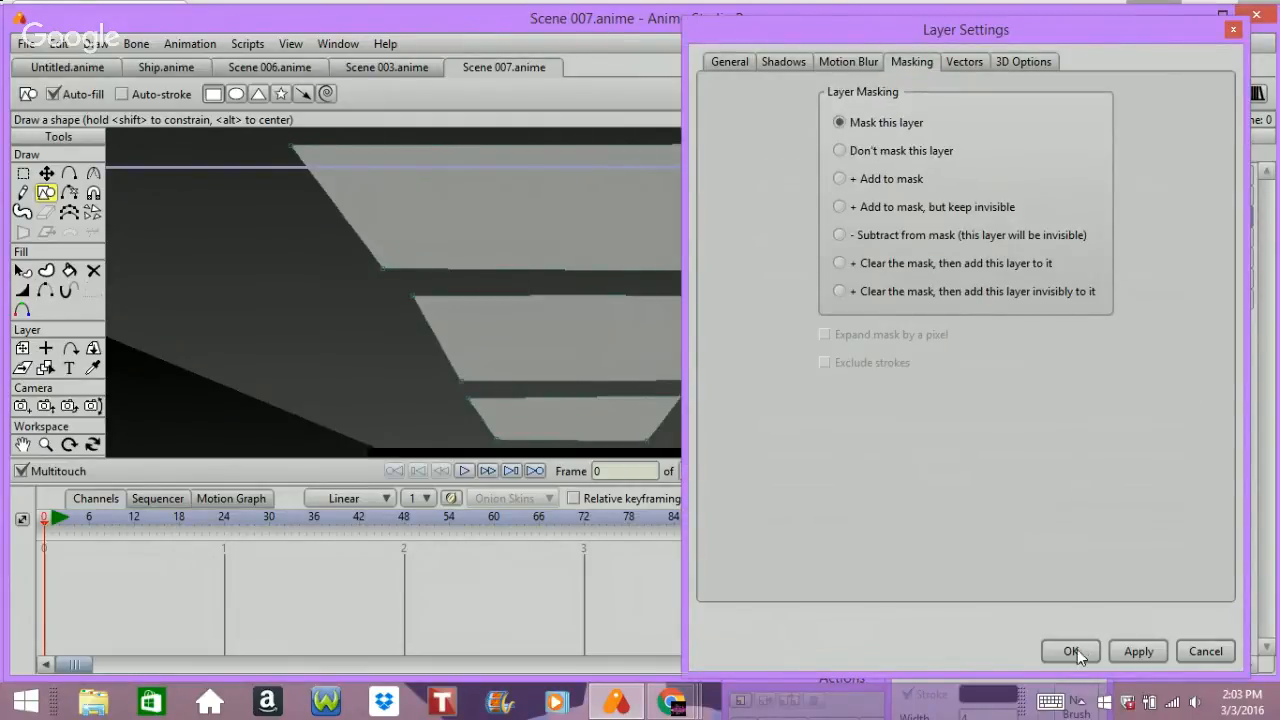
click(1072, 651)
- Set the Mask layer's masking to "+ Add to mask, but keep invisible"
click(1148, 233)
double_click(1150, 236)
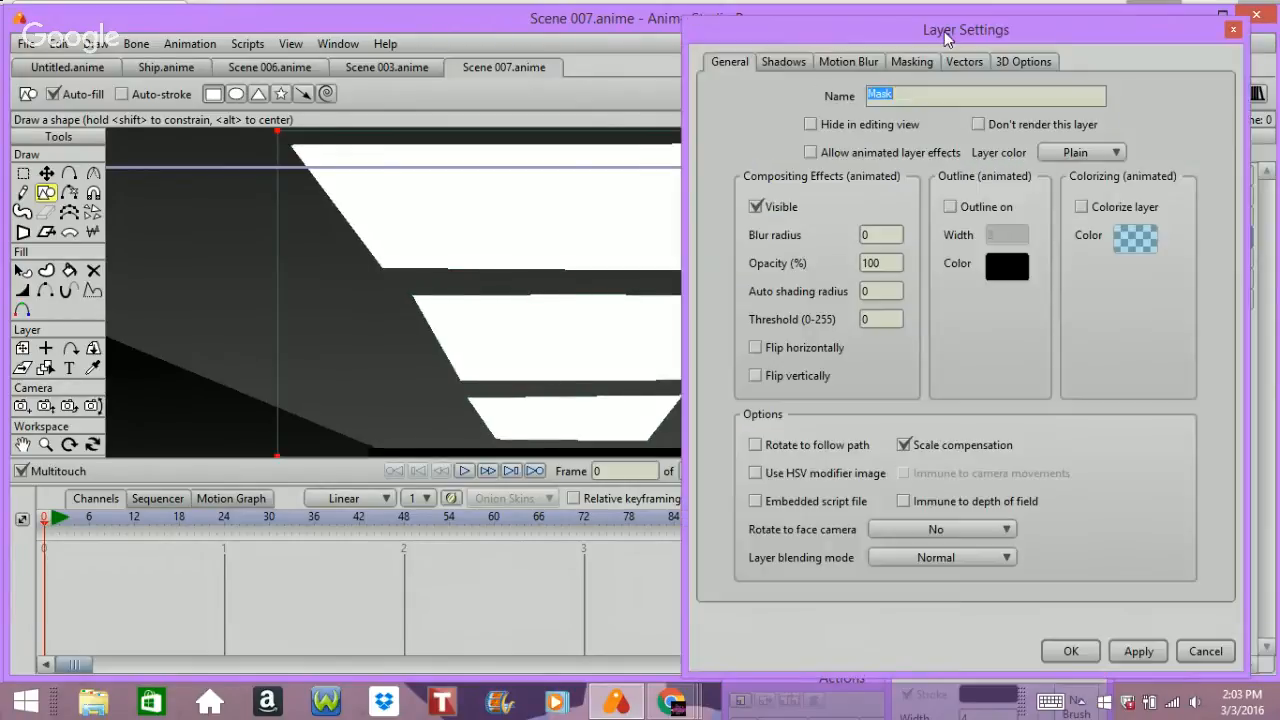
click(910, 62)
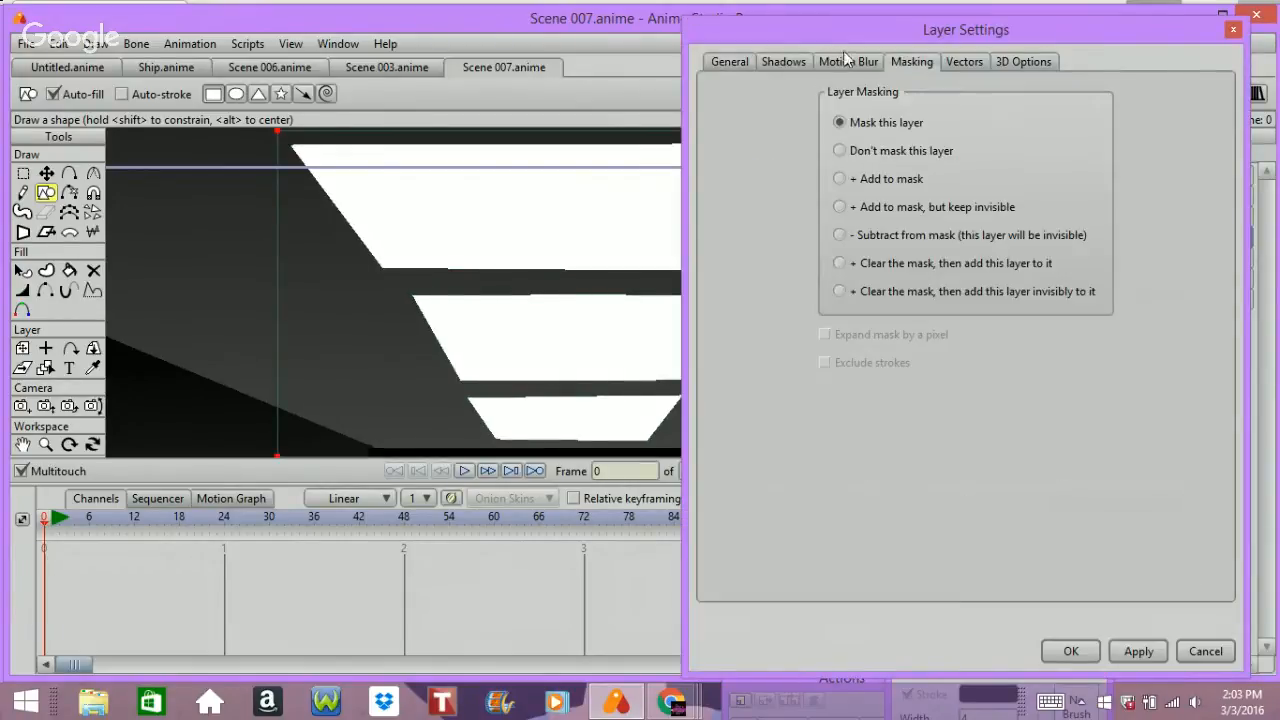
click(881, 208)
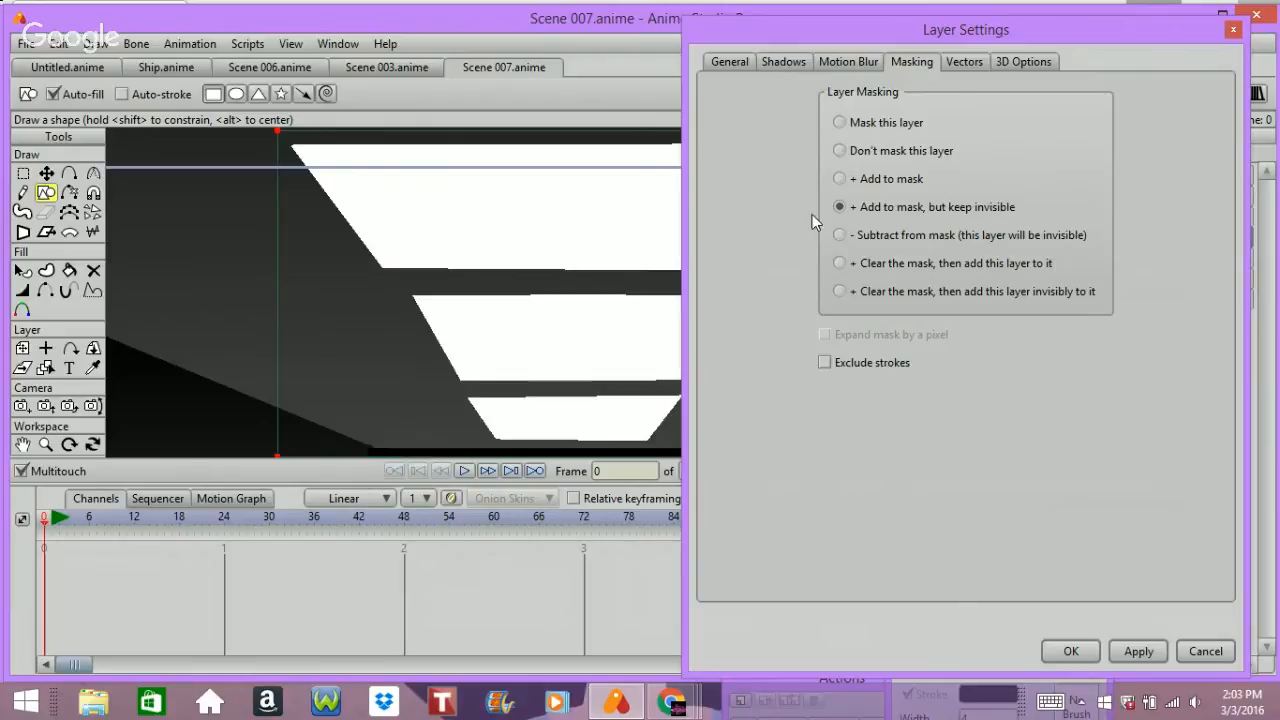
click(1071, 651)
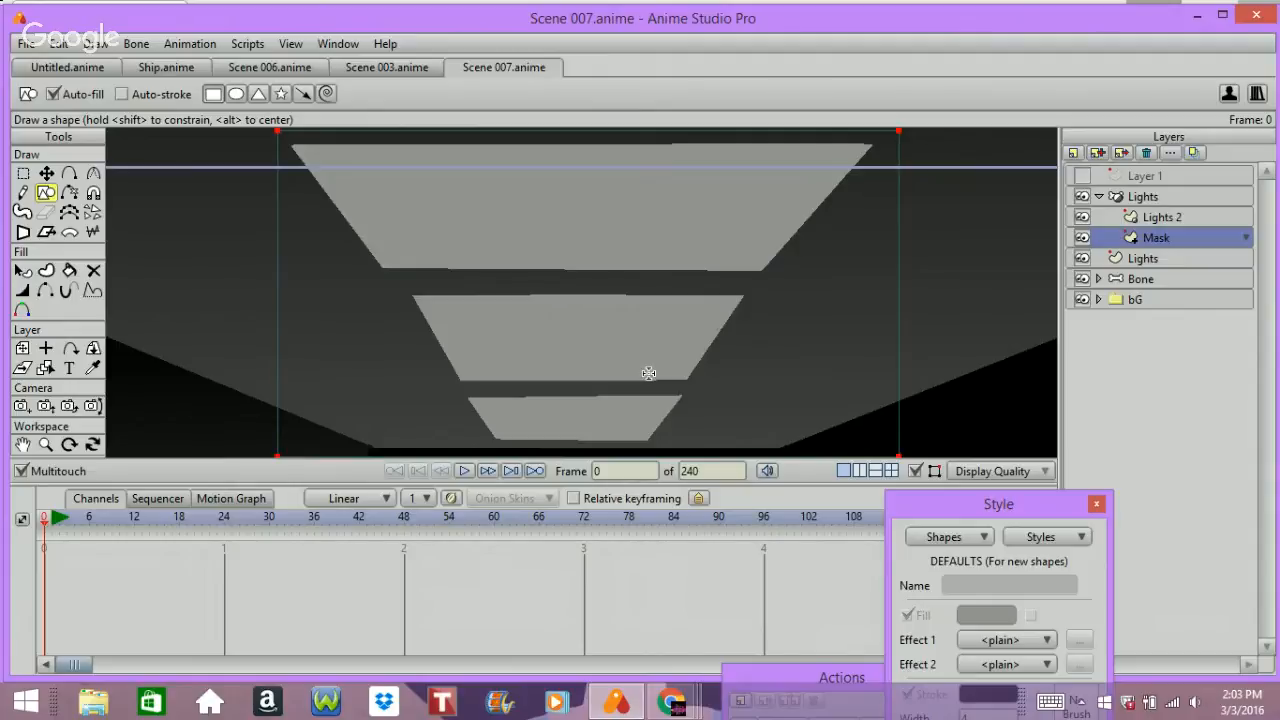
- Add an upright bone about 0.22 long to the Lights bone layer, in the dark area beside the ceiling lights
click(1124, 200)
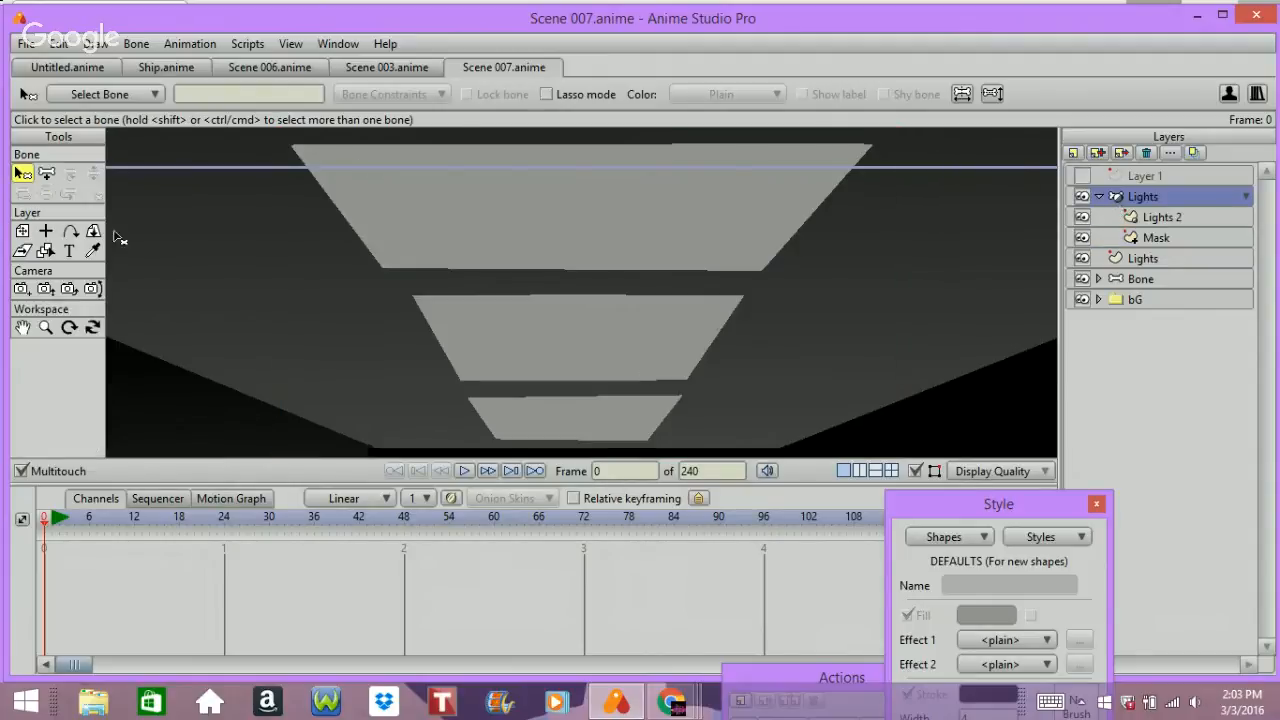
click(46, 174)
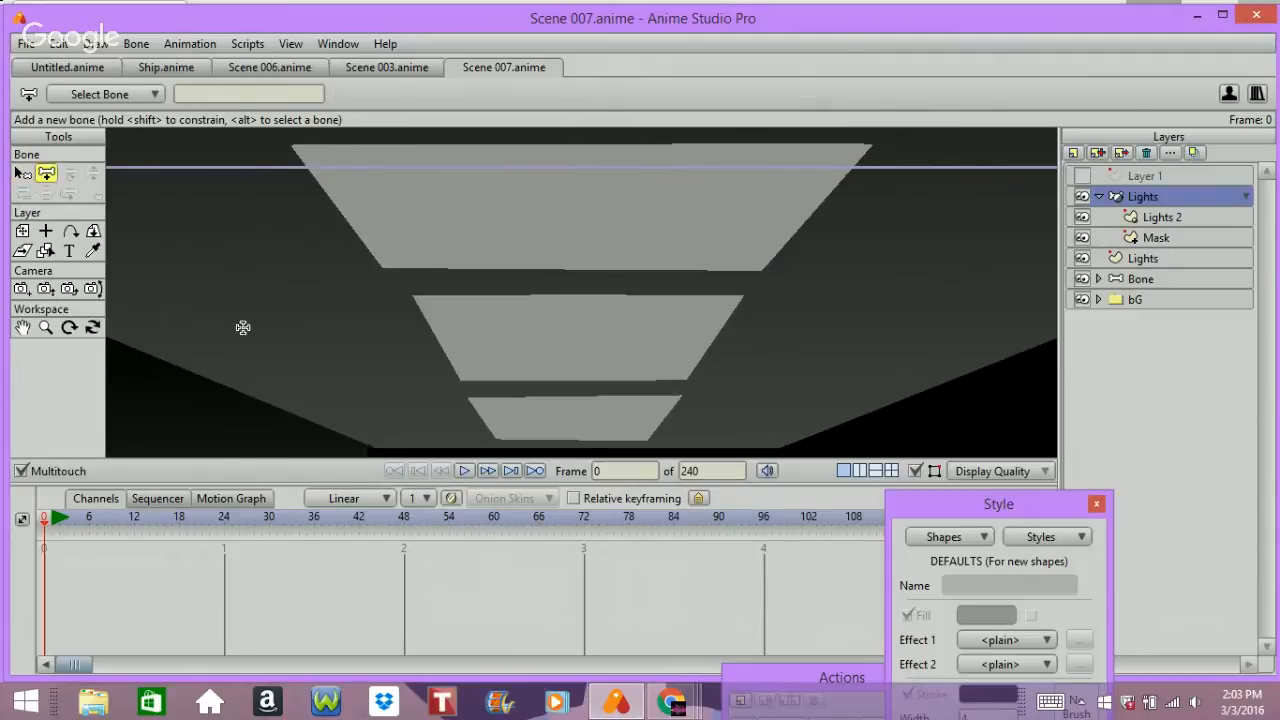
drag(228, 305, 229, 193)
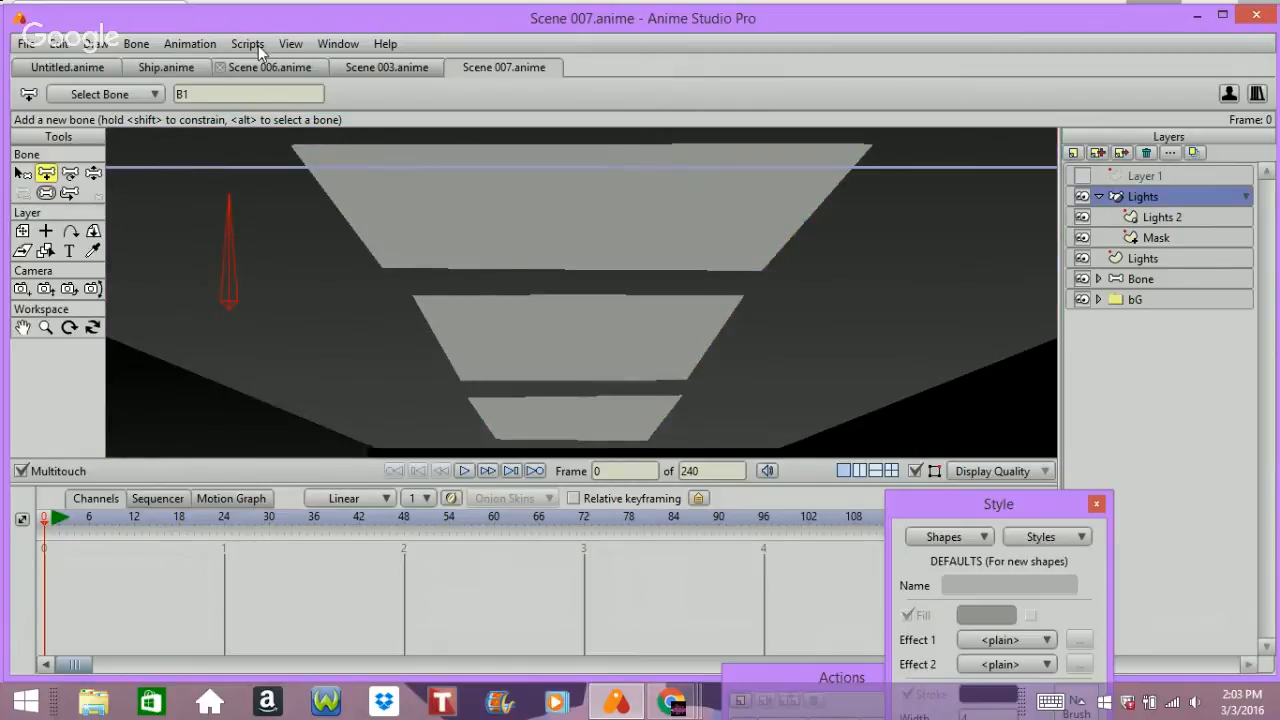
drag(232, 92, 66, 76)
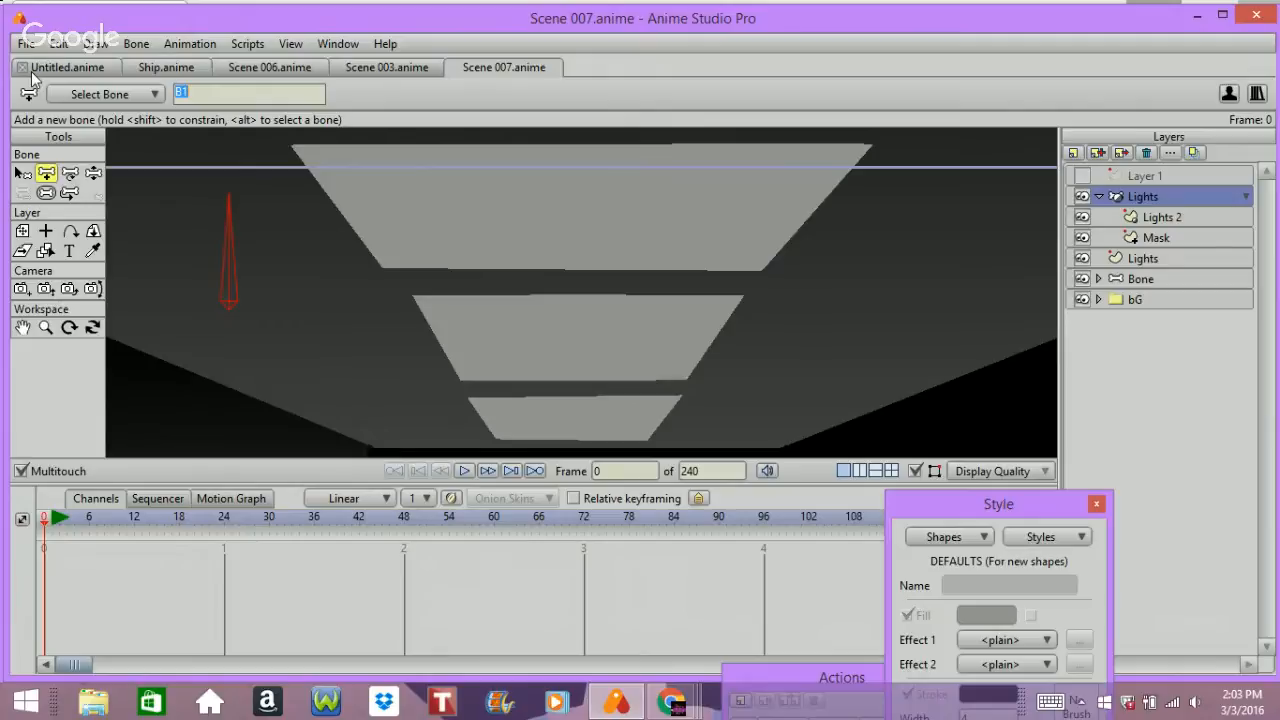
- Enable angle constraints on bone B1 with a minimum of -90 and a maximum of 0 degrees
click(22, 173)
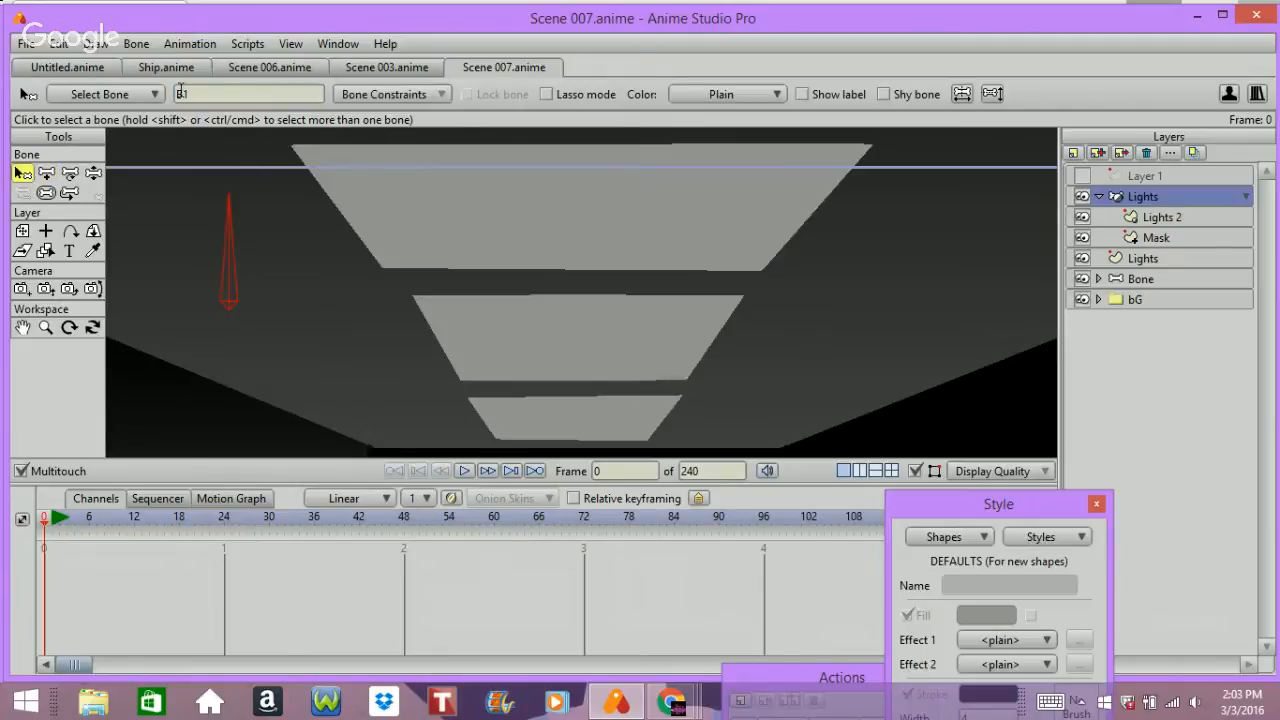
click(418, 94)
click(405, 121)
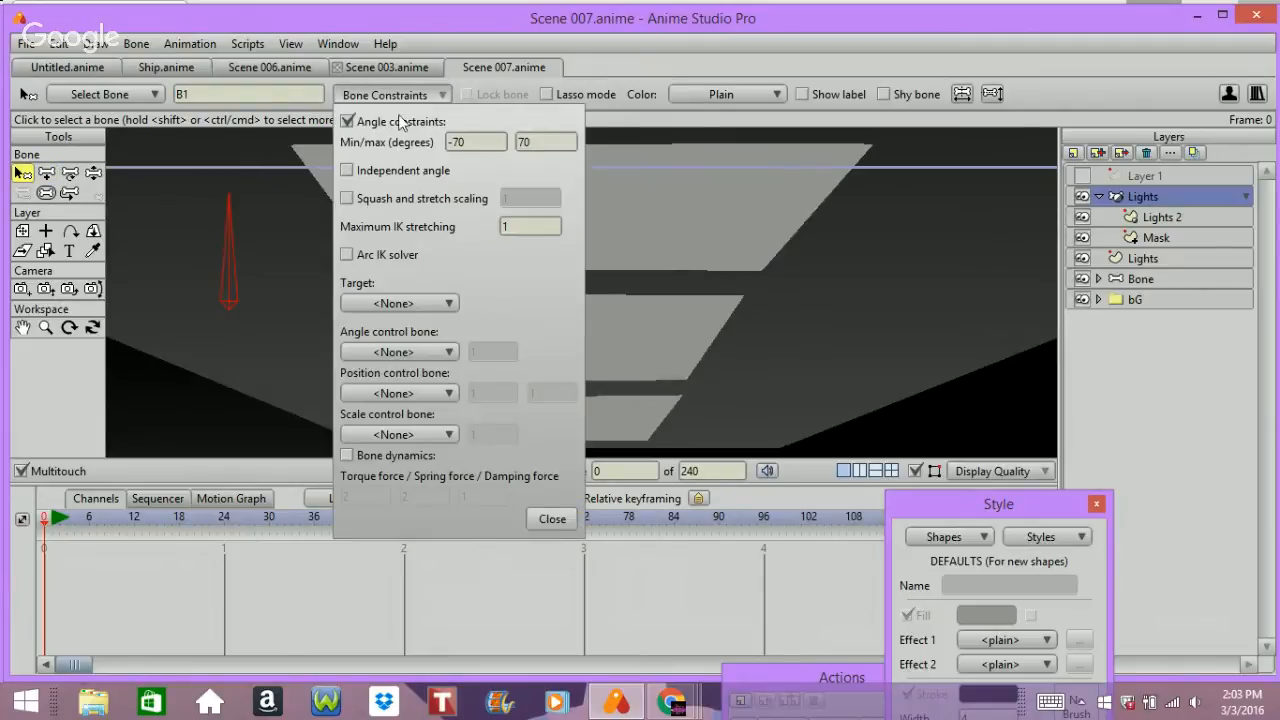
click(486, 142)
text(-90)
key(Tab)
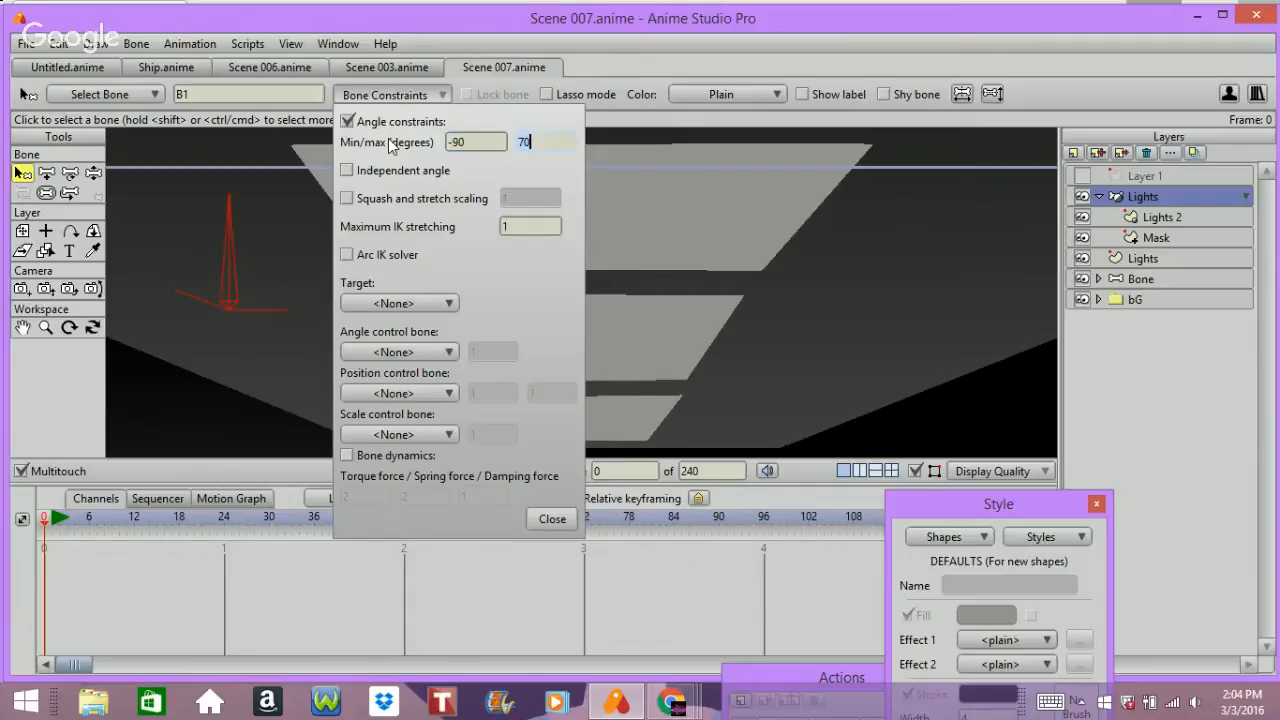
text(0)
key(Return)
click(548, 518)
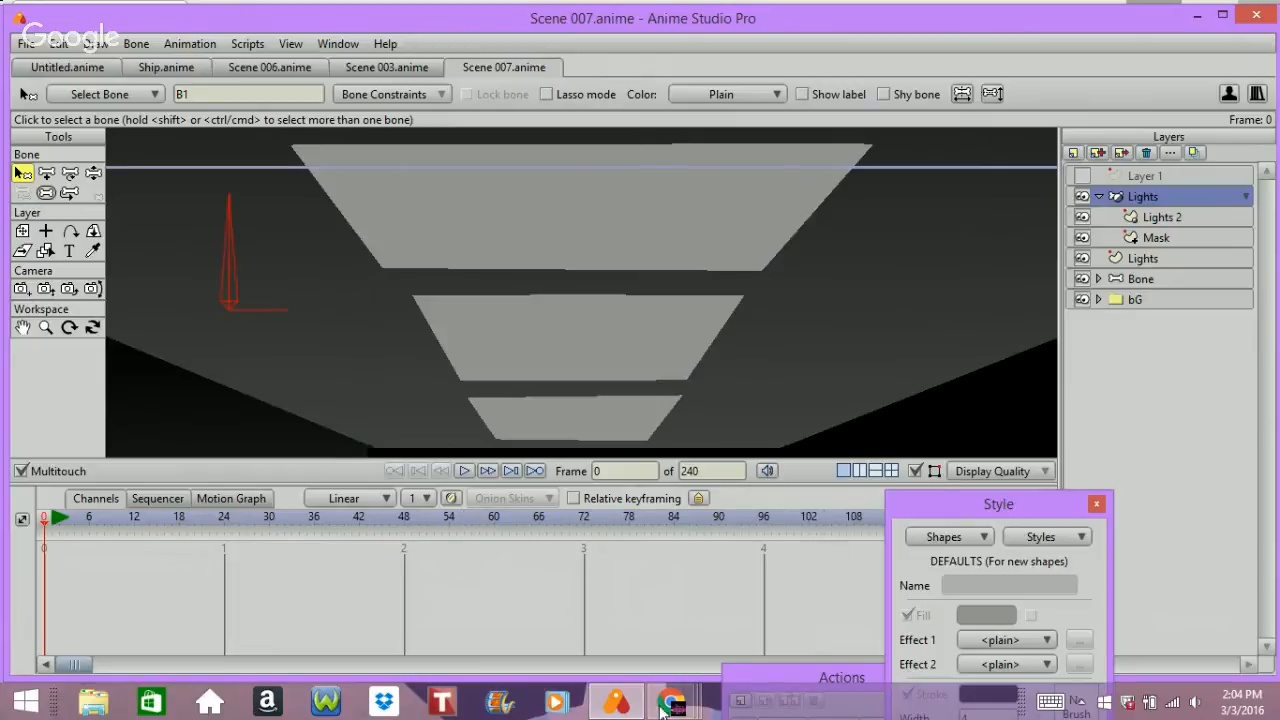
- Create a new action named B1 for the bone
drag(774, 677, 786, 320)
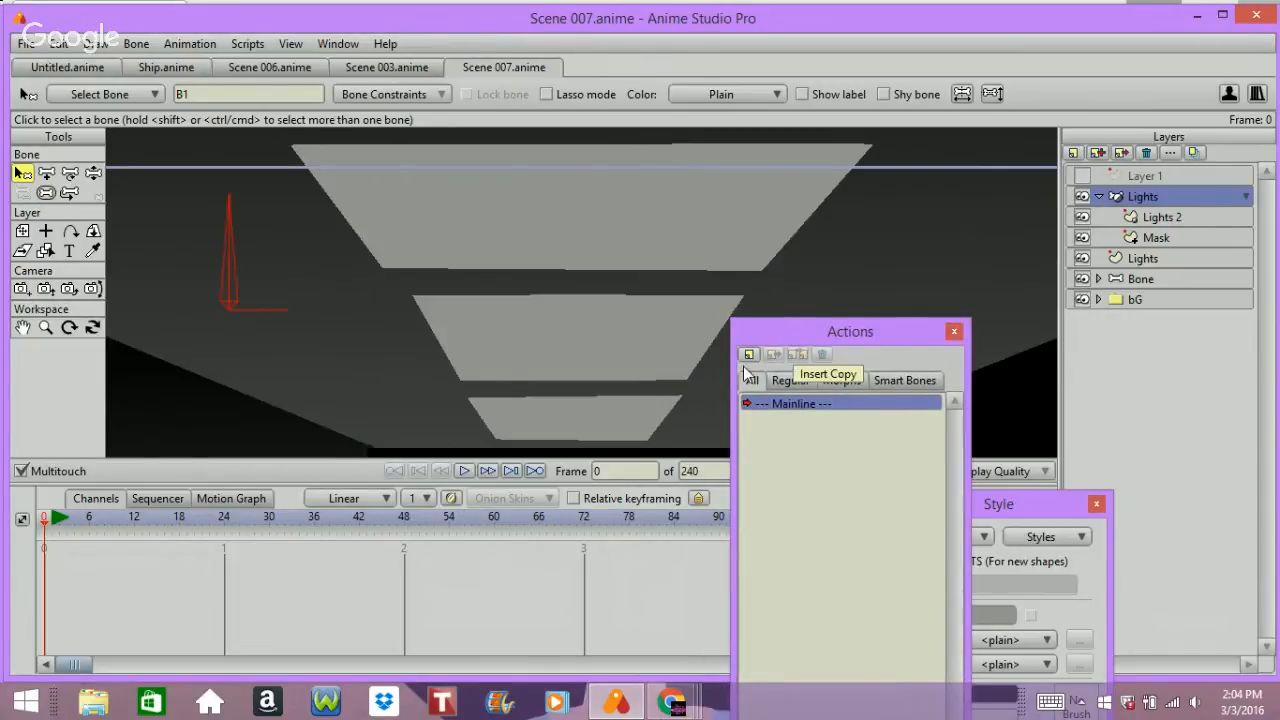
click(747, 357)
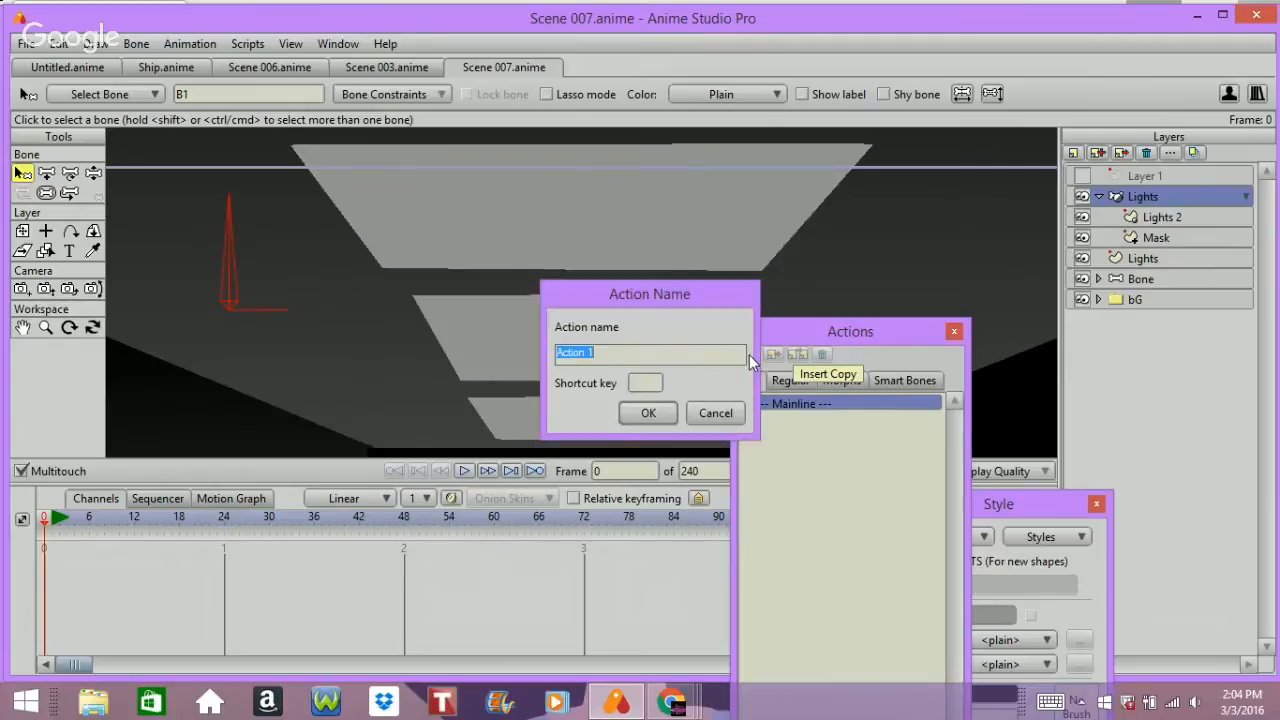
text(B1)
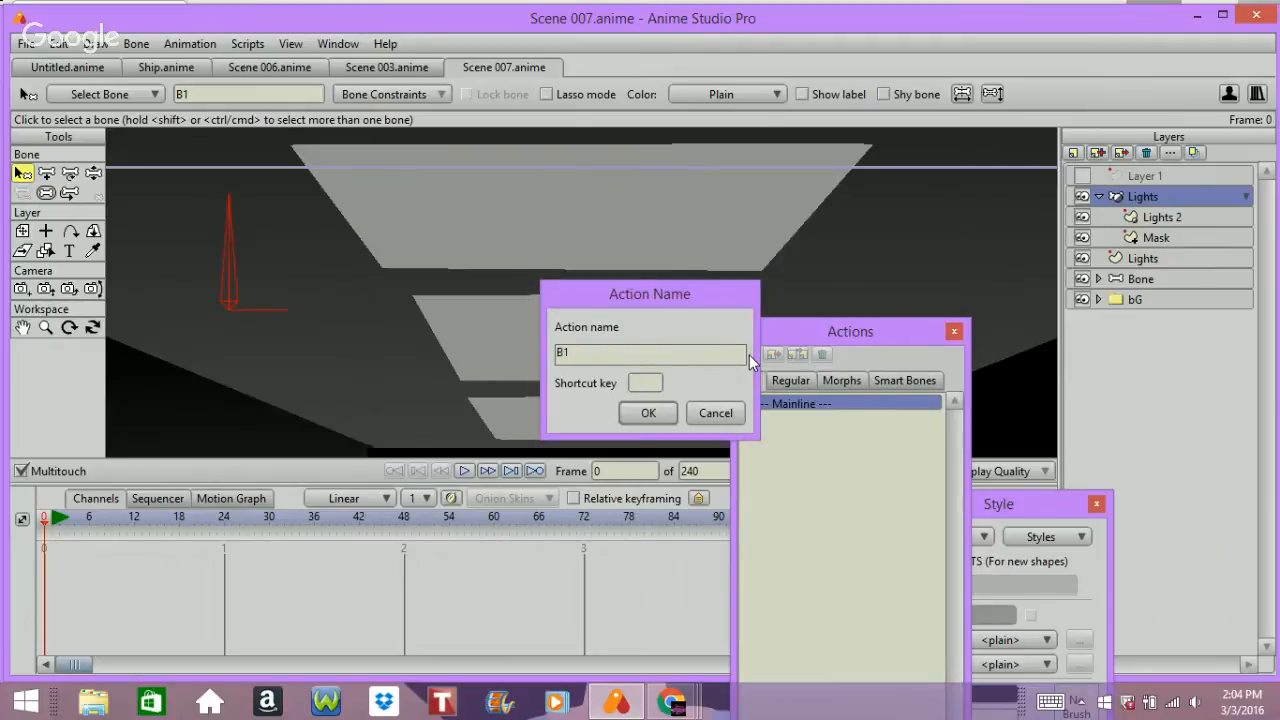
key(Return)
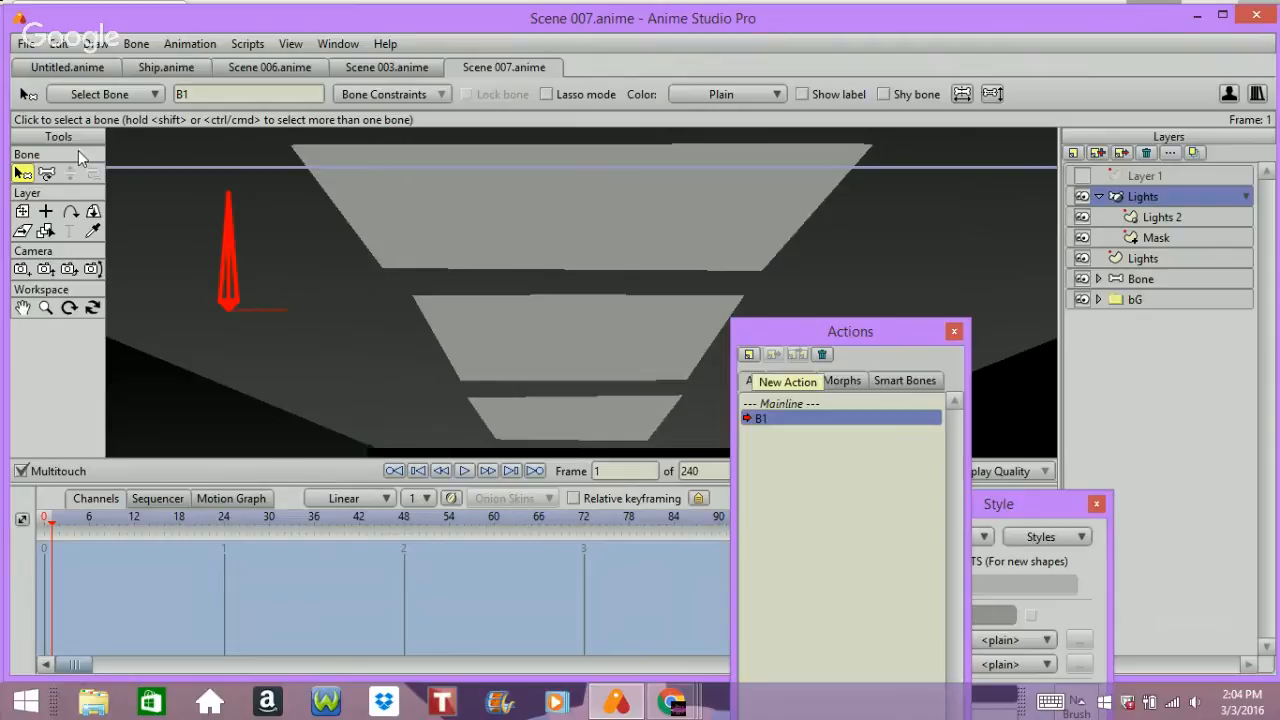
- Rotate the bone to angle 0 at frame 1 of the B1 action and set the default interpolation to Smooth
click(46, 173)
drag(240, 252, 408, 402)
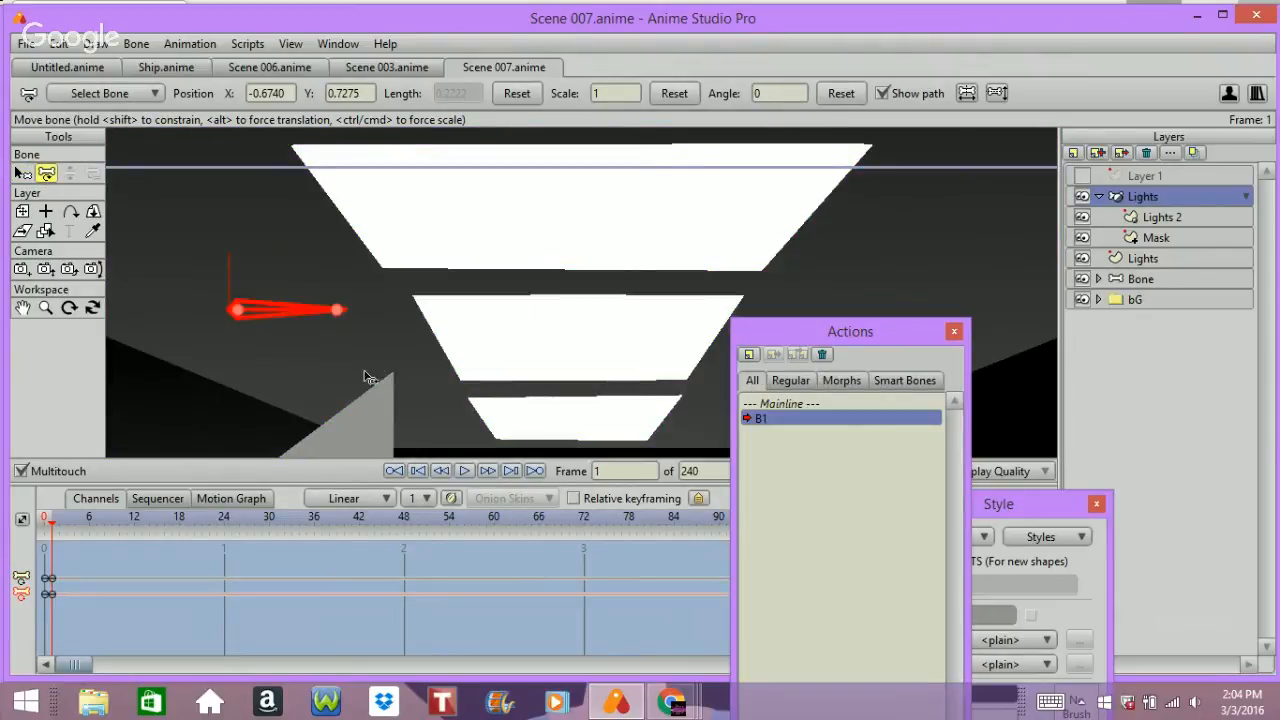
key(Left)
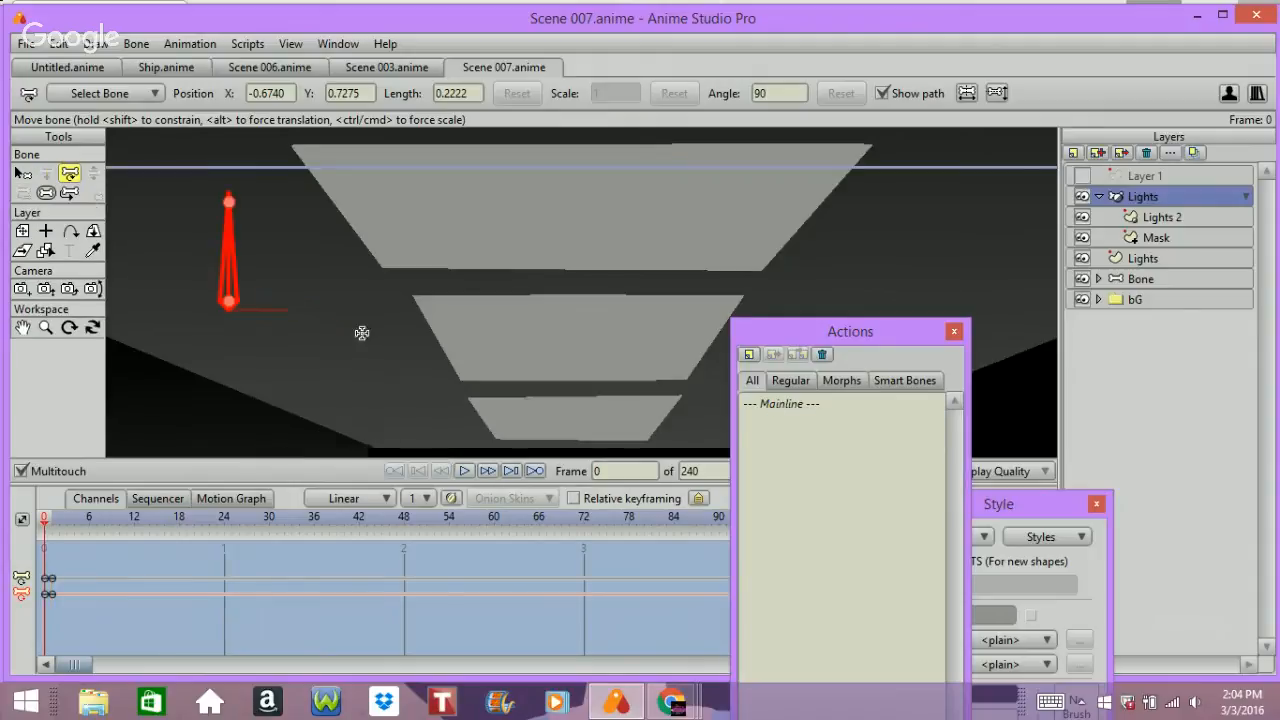
click(340, 500)
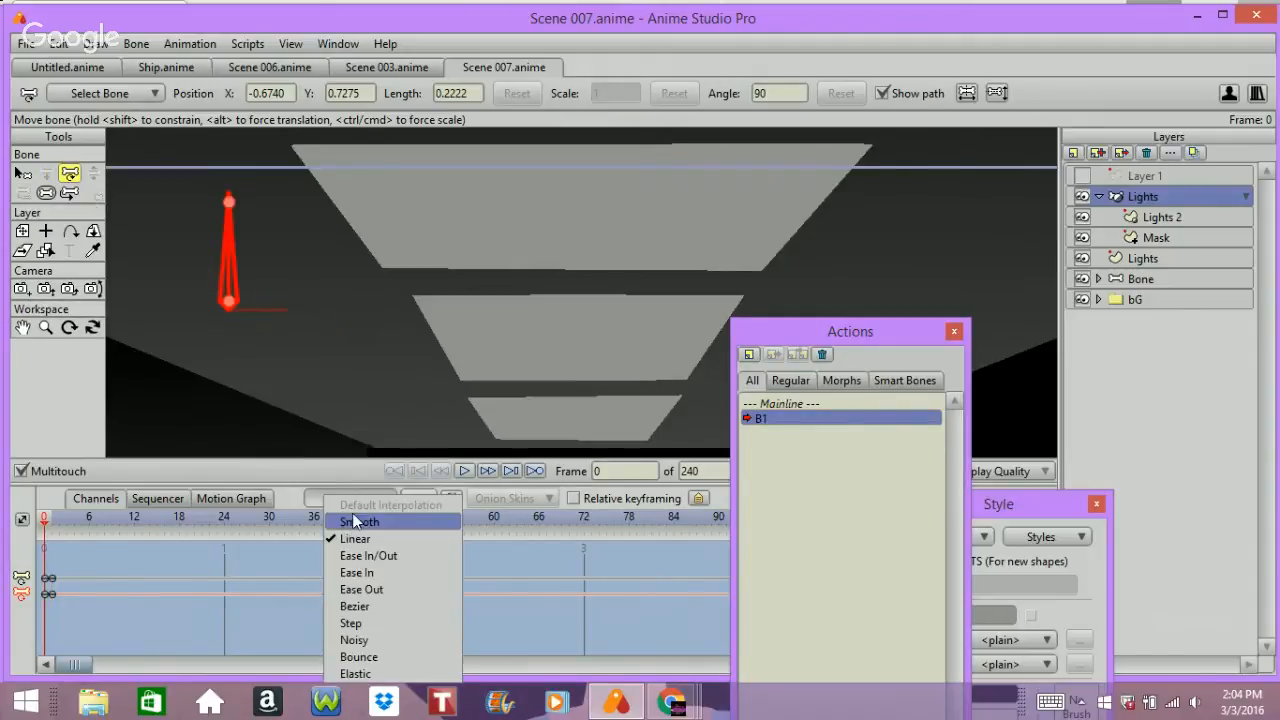
click(346, 520)
- Return to the Mainline and set the strength of bone B1 to 0
click(810, 403)
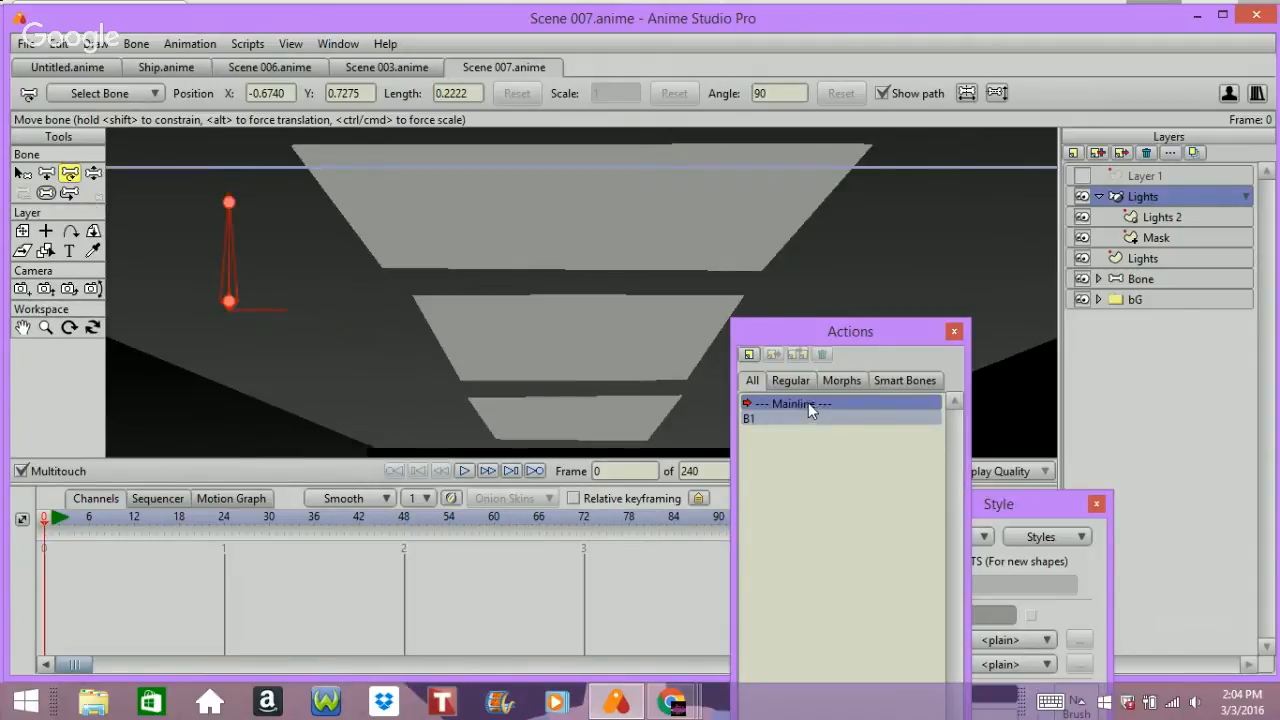
click(45, 193)
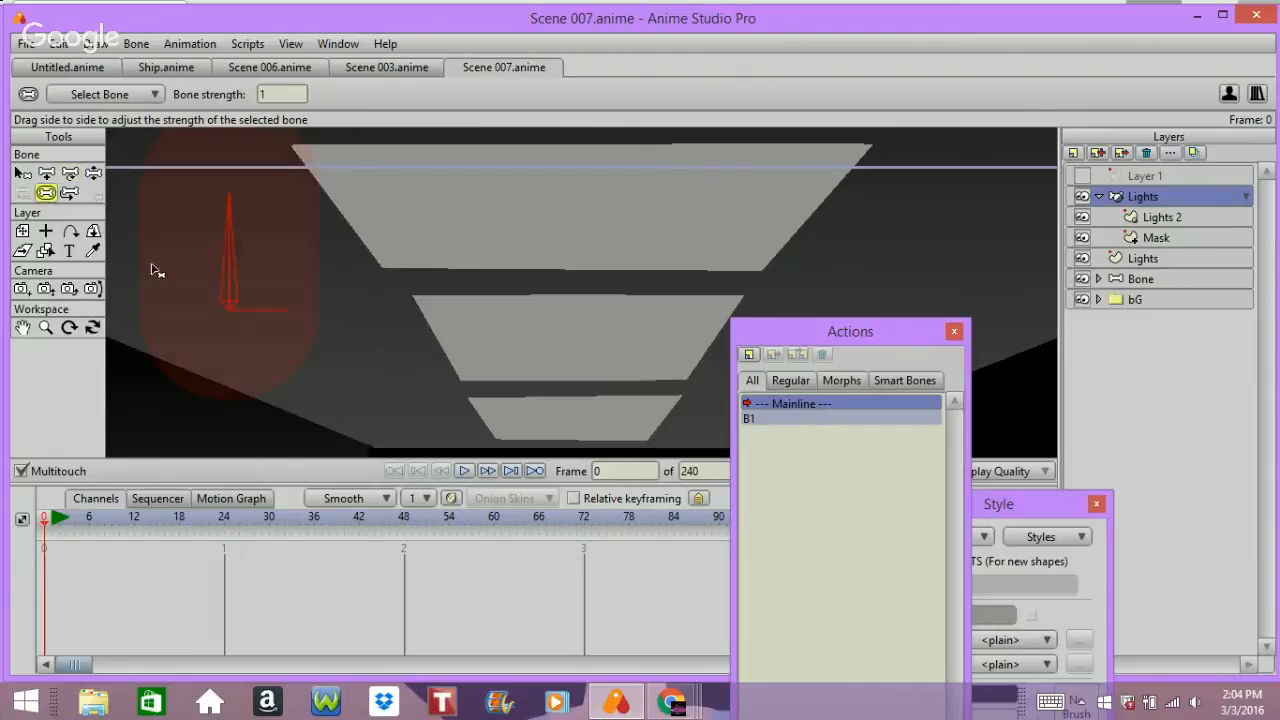
click(280, 94)
text(0)
key(Return)
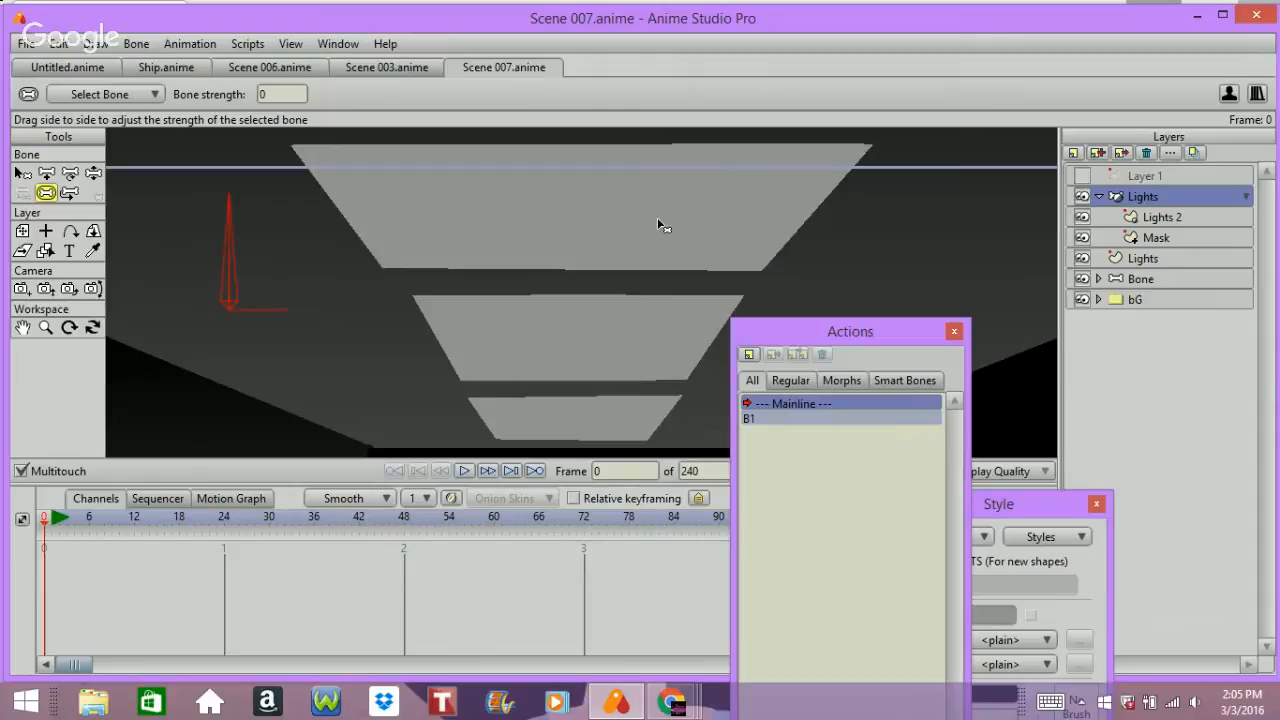
- In the B1 action, move the top edge points of the Mask layer down to Y 0.45 at frame 1
click(751, 420)
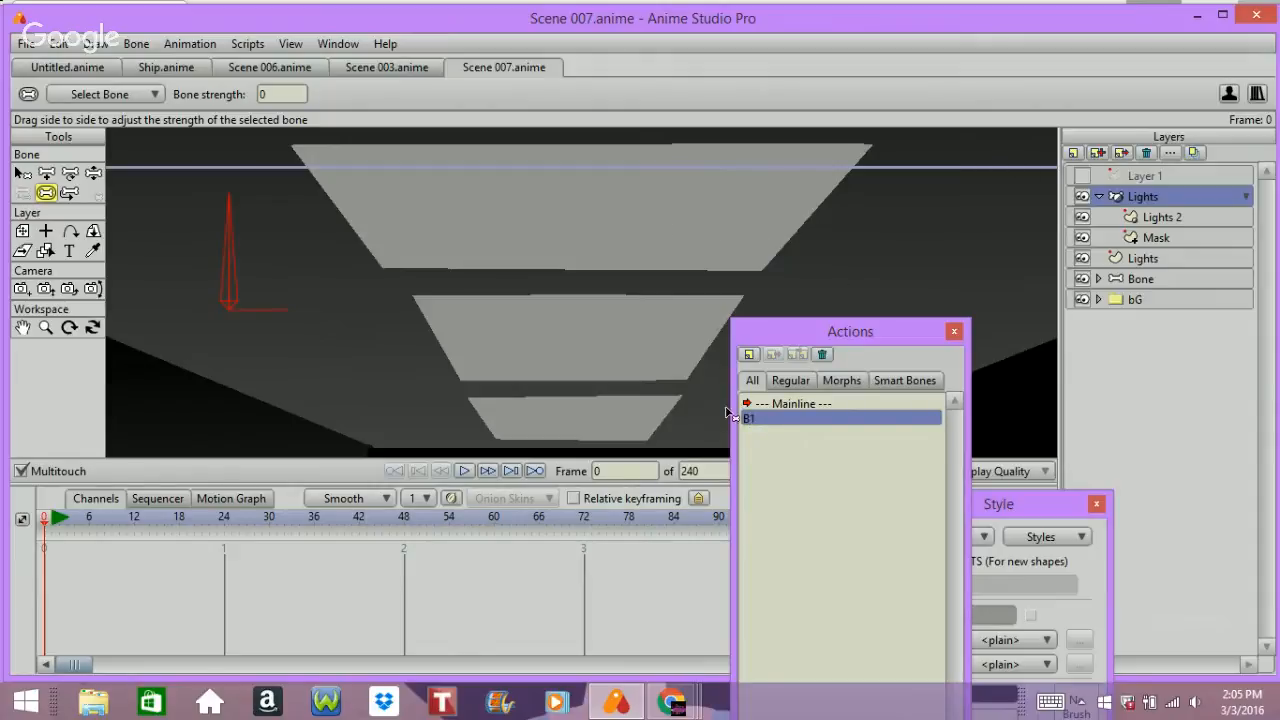
double_click(751, 420)
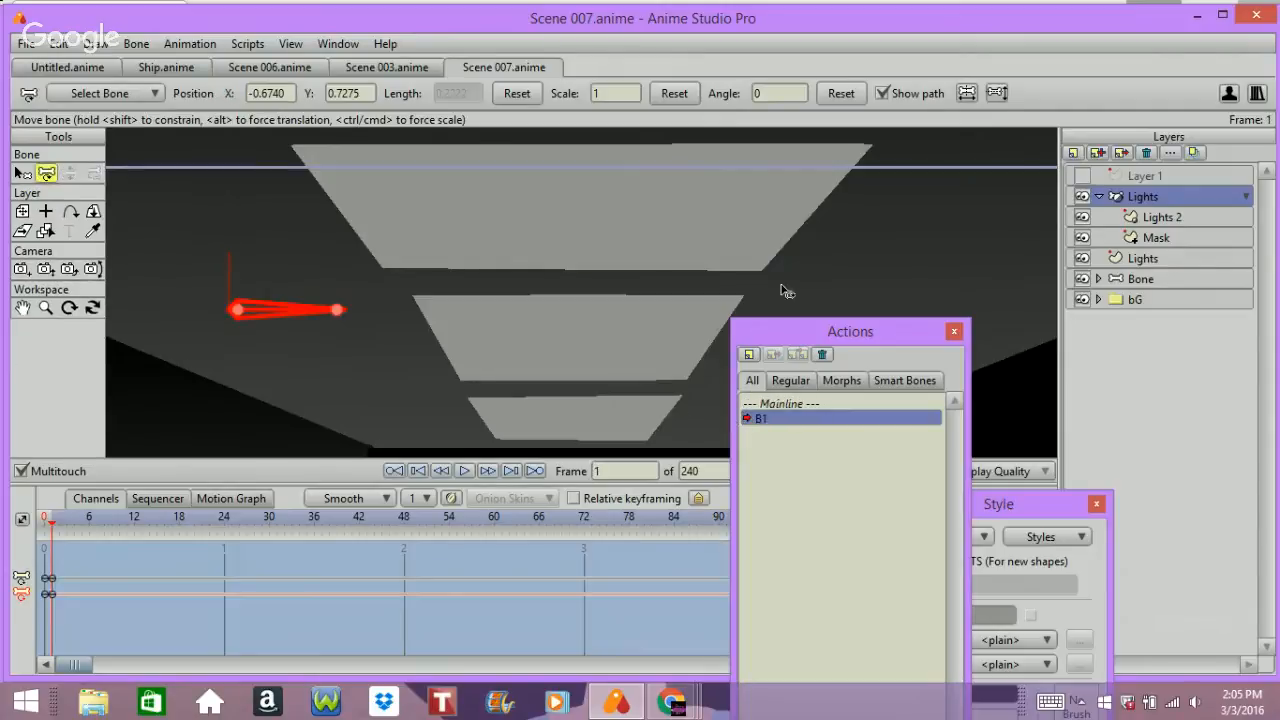
click(1157, 219)
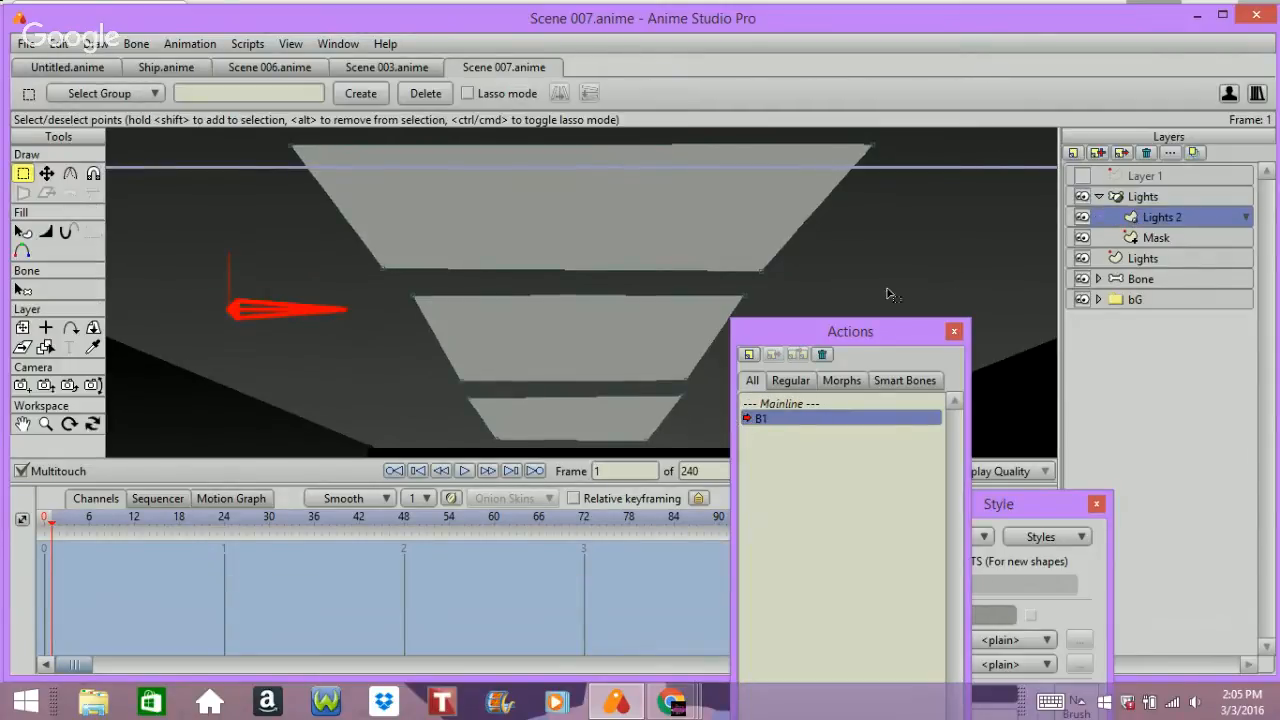
click(1134, 232)
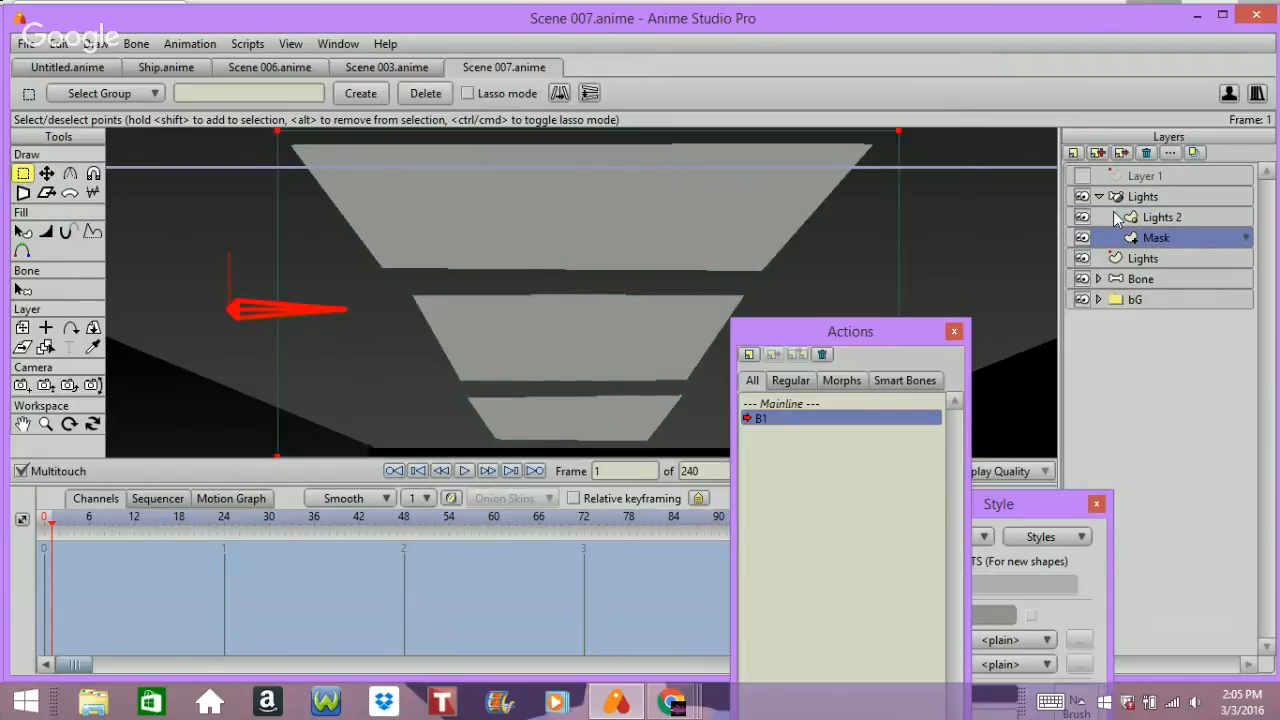
scroll(1117, 218, down, 1)
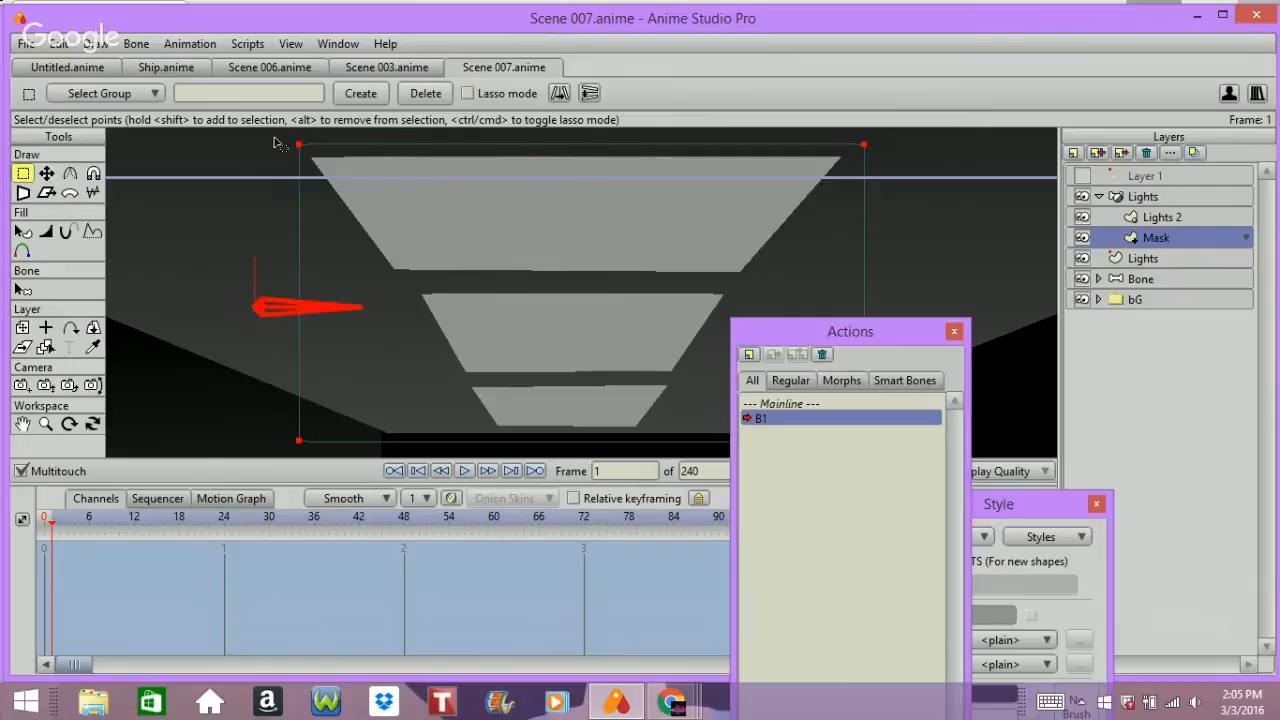
drag(275, 143, 966, 166)
click(46, 173)
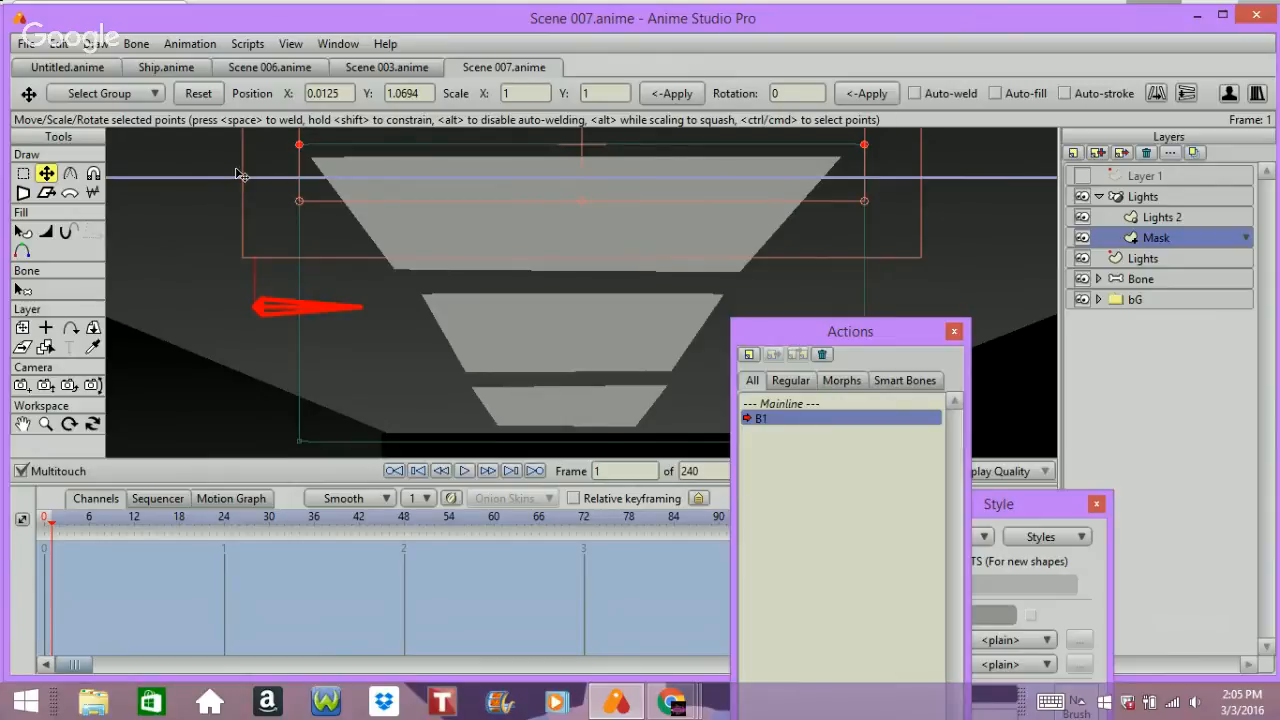
click(186, 288)
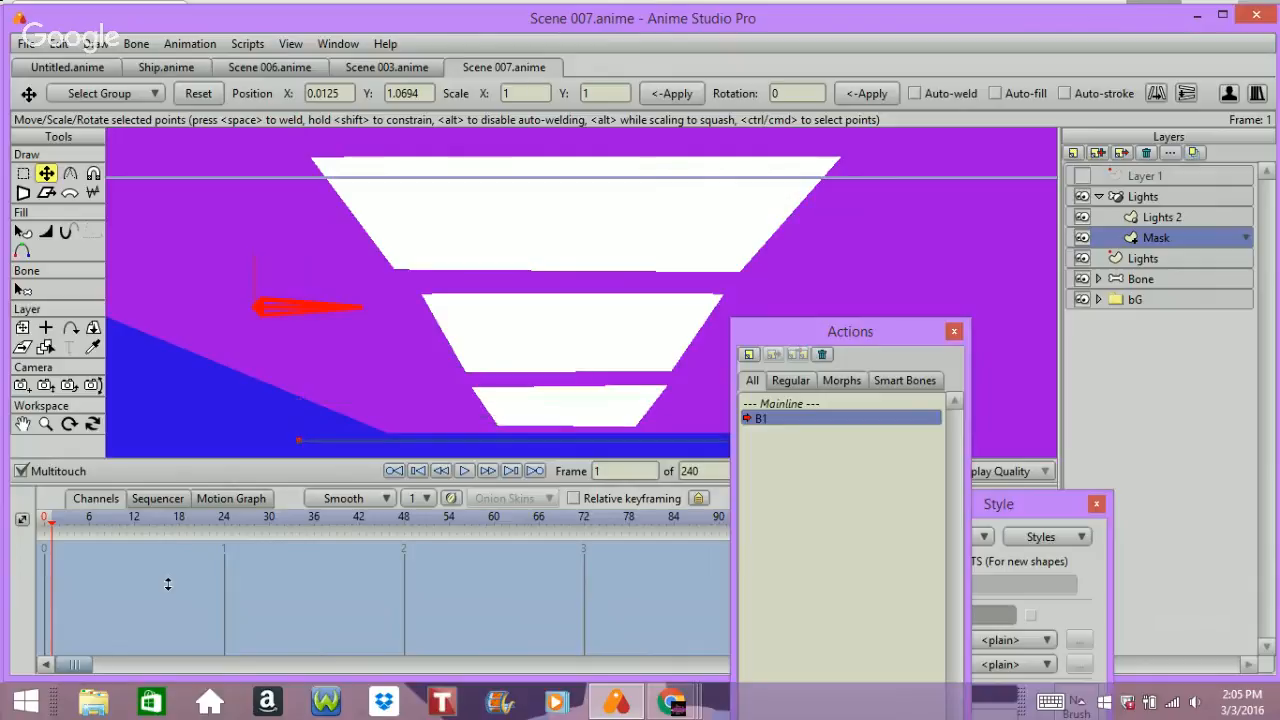
key(ctrl+a)
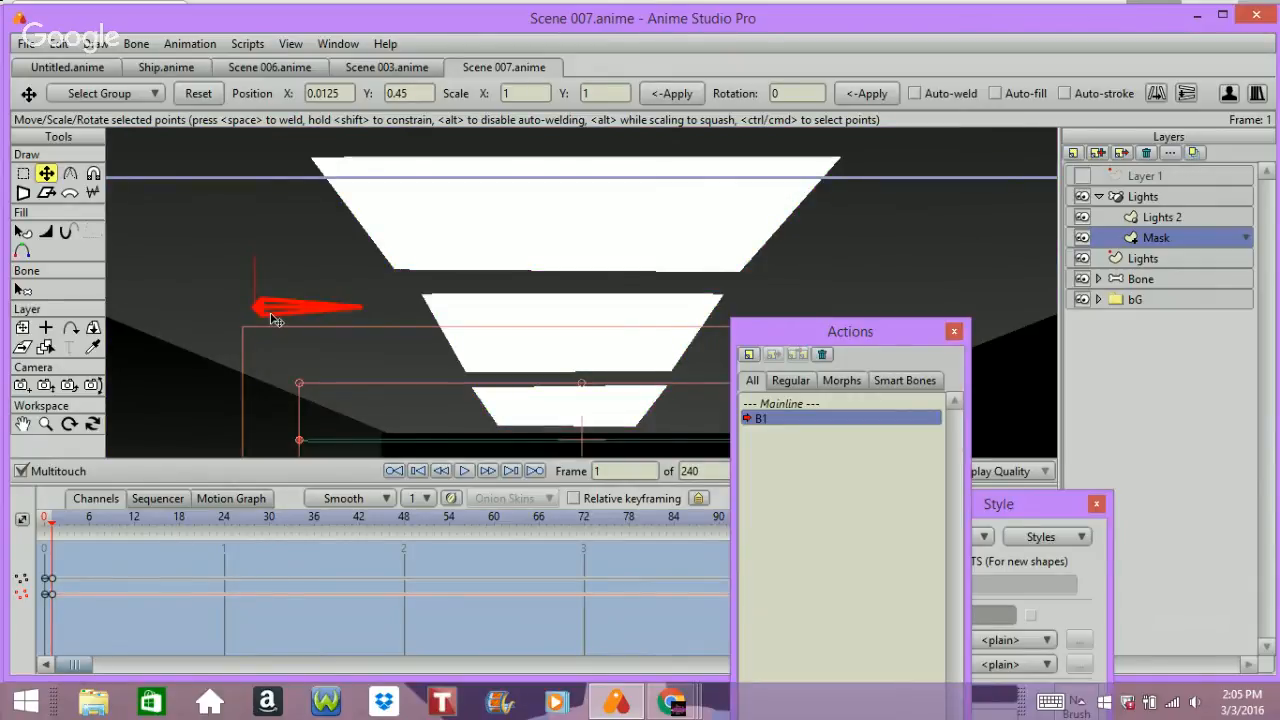
key(Left)
key(Right)
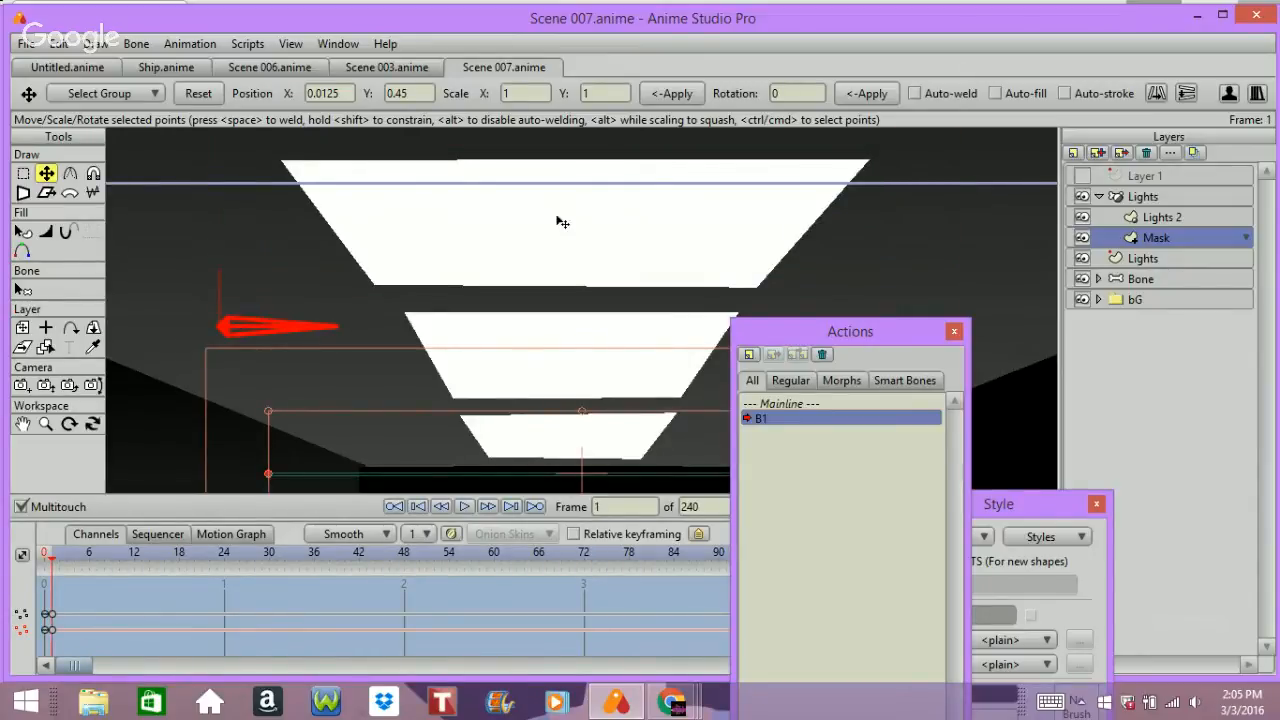
- Return to the Mainline and group the Lights bone layer together with the Lights vector layer
click(778, 403)
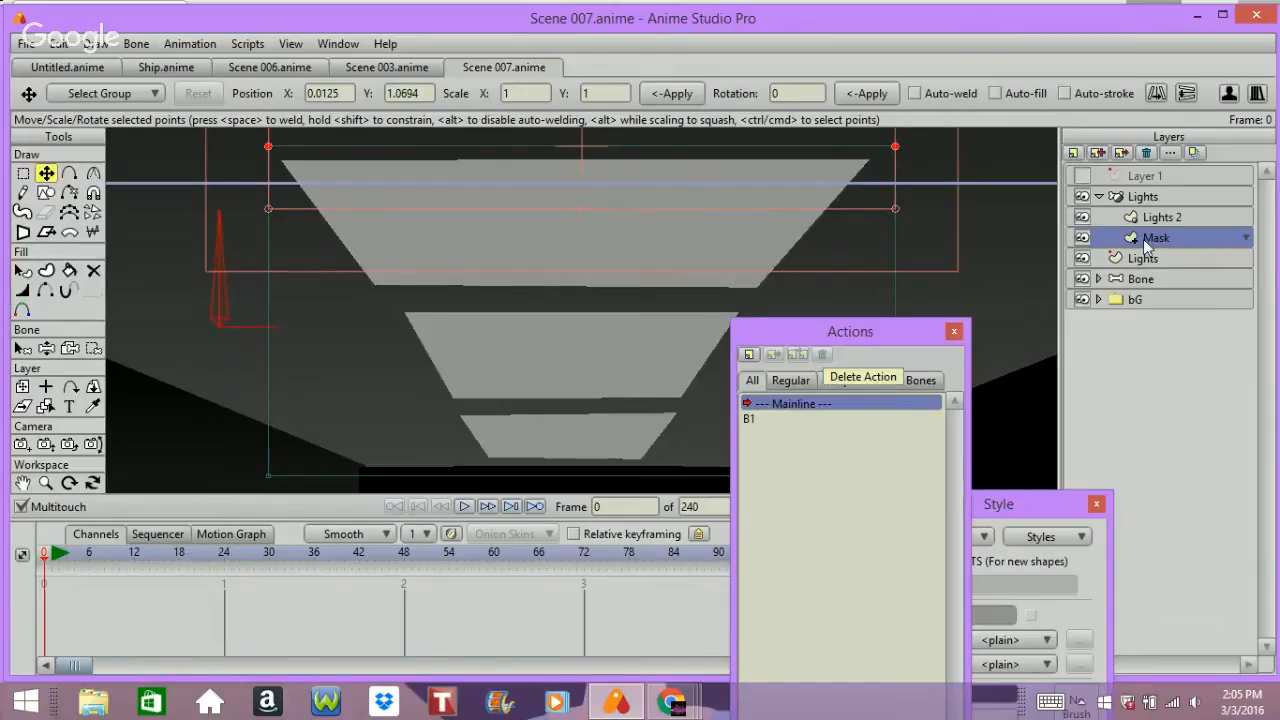
click(1099, 197)
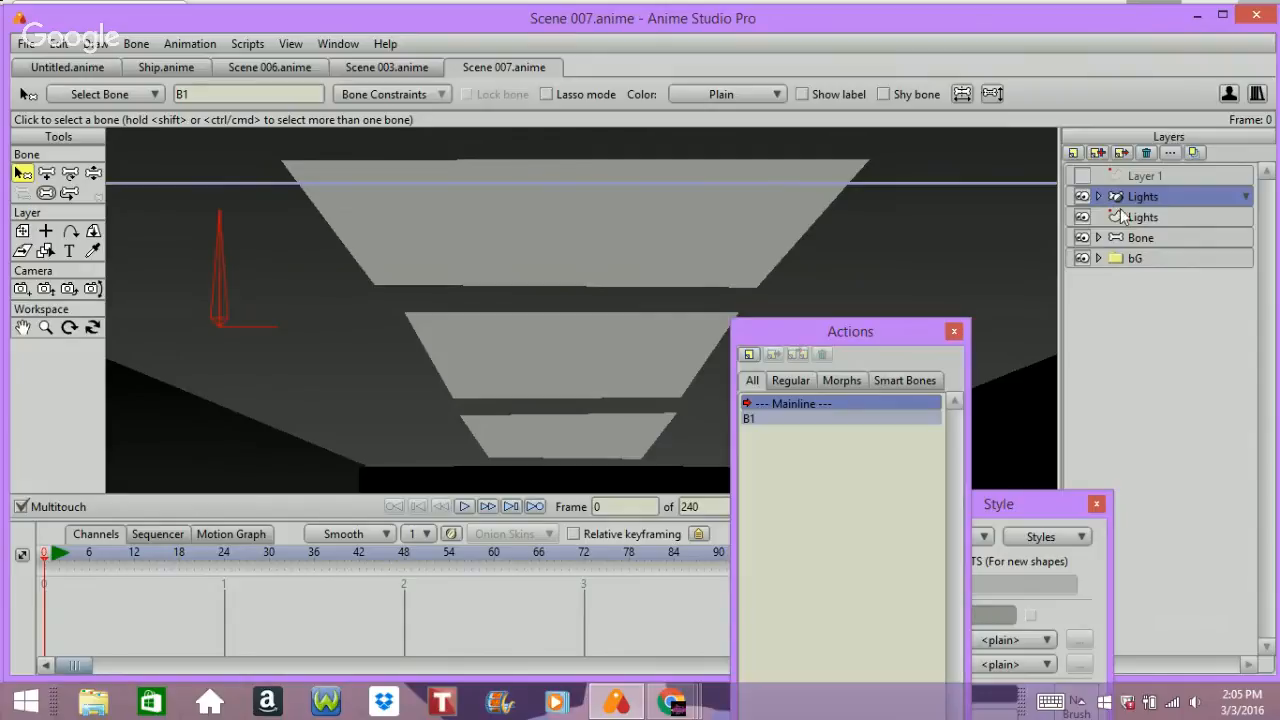
shift+click(1132, 220)
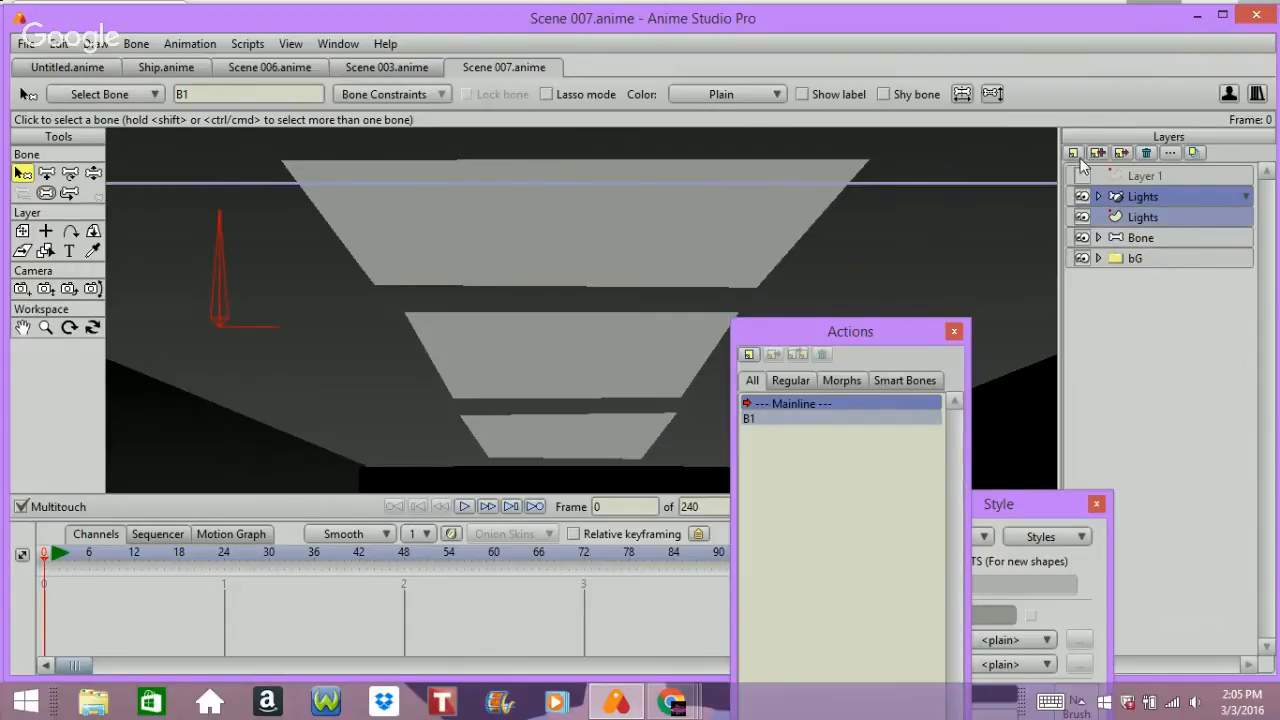
click(1073, 152)
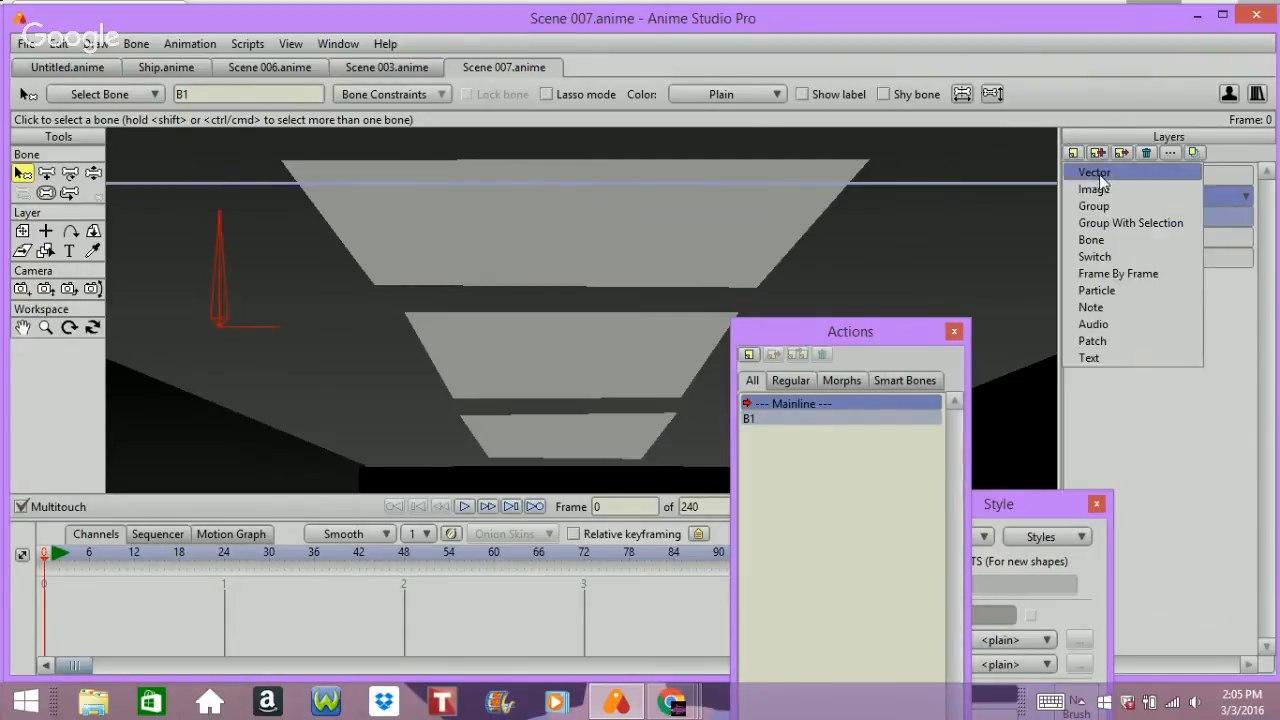
click(1115, 224)
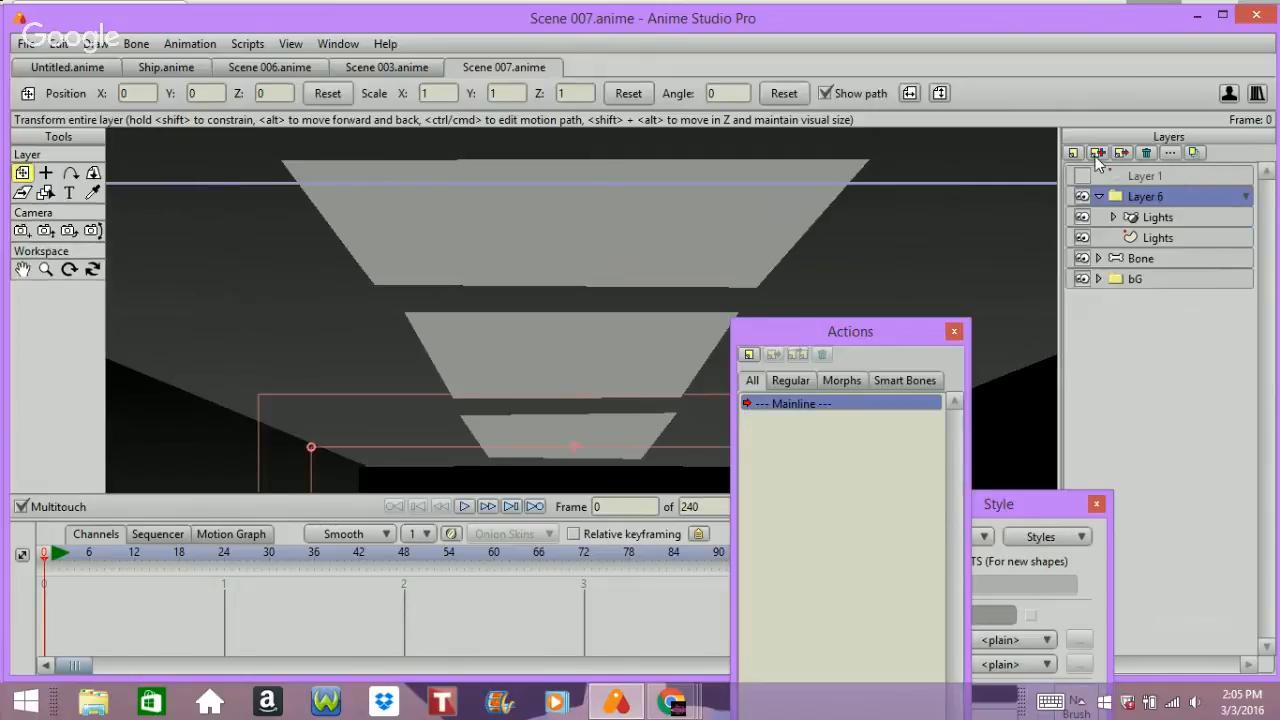
key(Return)
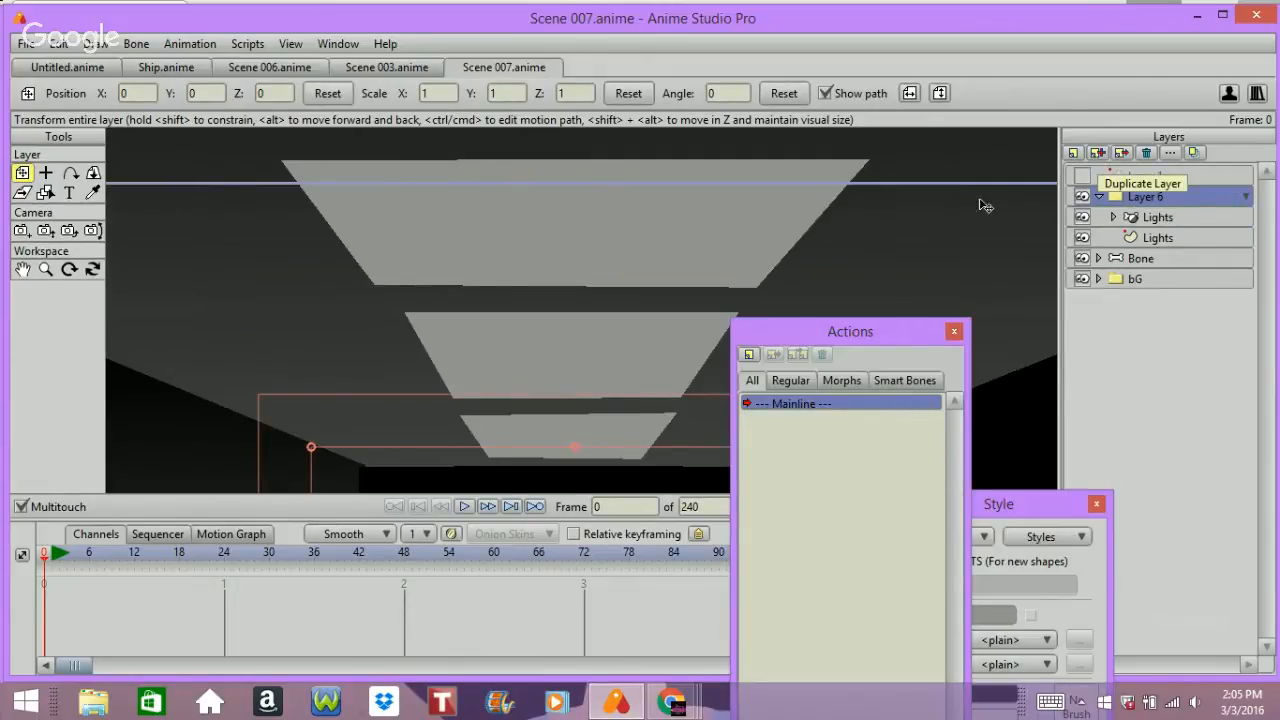
- Rename the new group layer as lIGHTS
double_click(1158, 197)
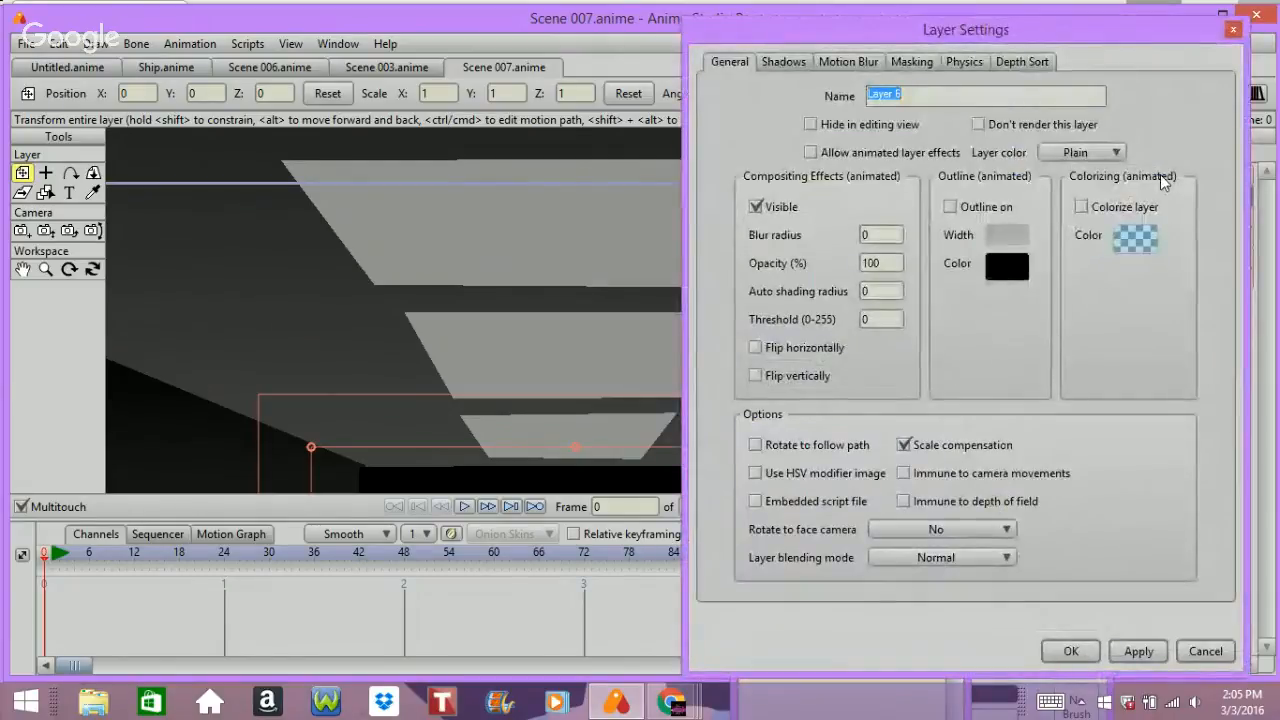
key(BackSpace)
text(IGHTS)
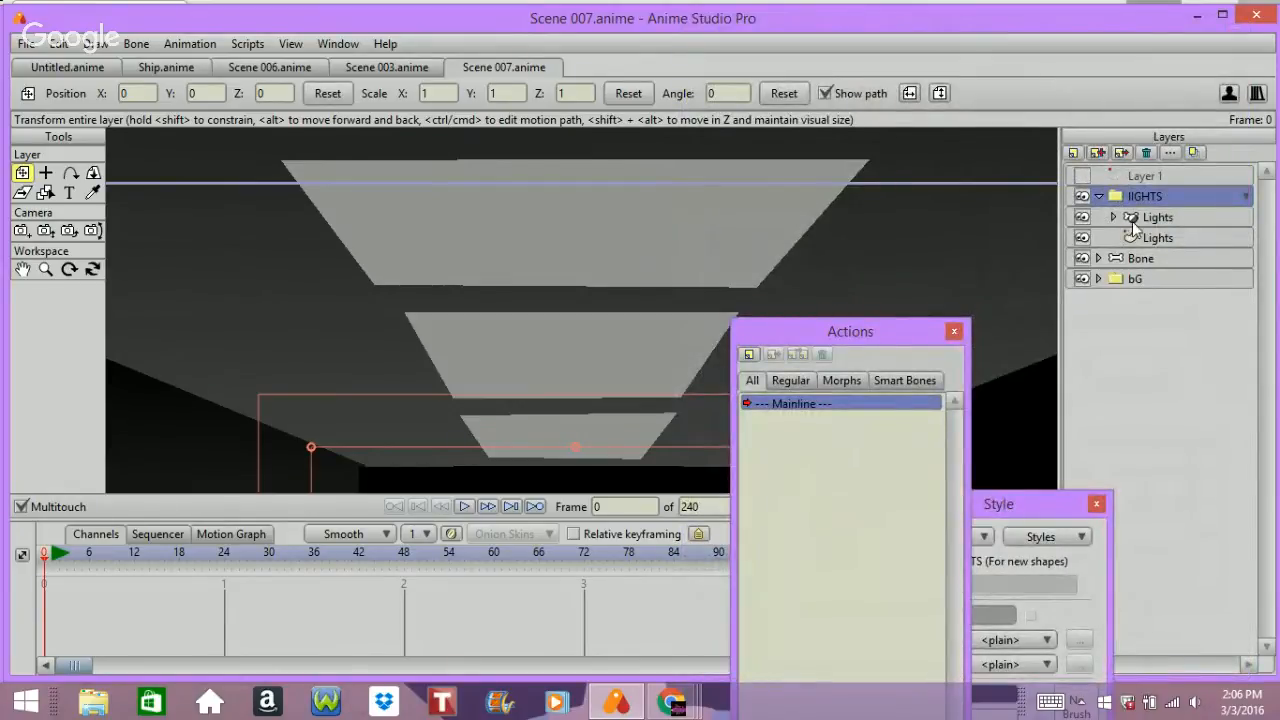
- Enable the layer shadow on the lIGHTS group with an offset of 0 and an expansion of 3
click(1135, 237)
click(1148, 199)
double_click(1148, 199)
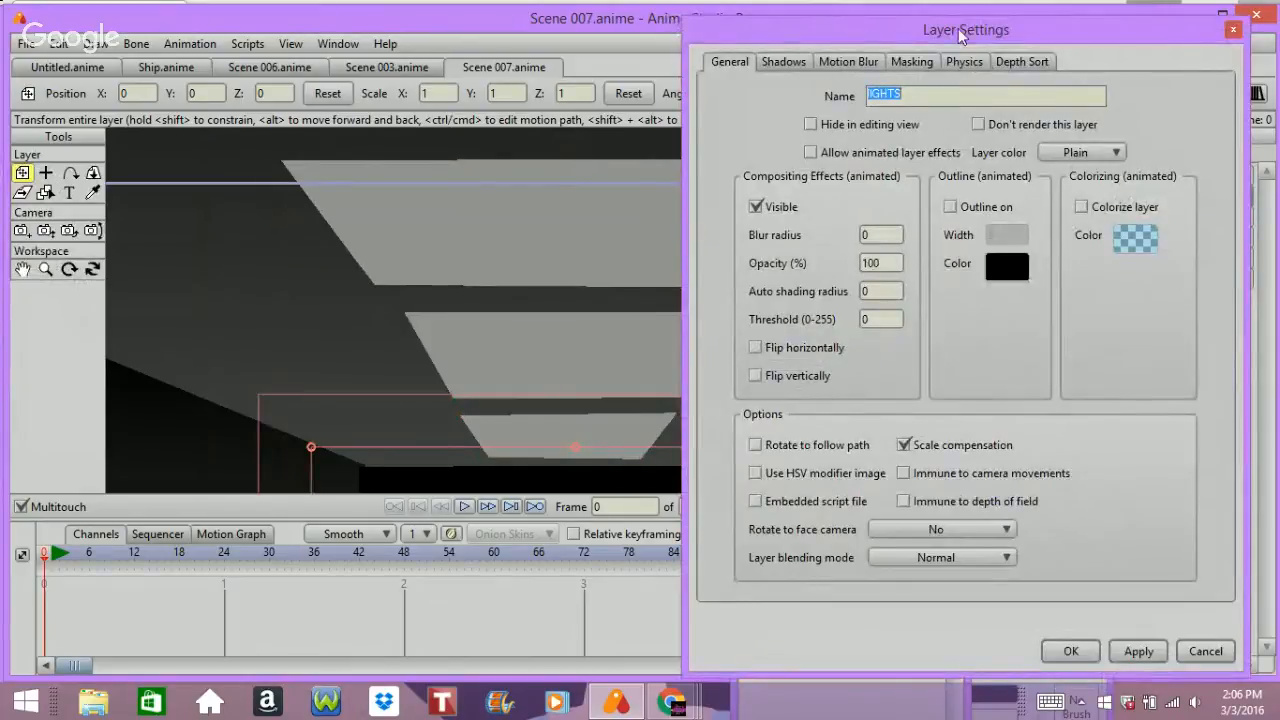
click(779, 60)
click(734, 122)
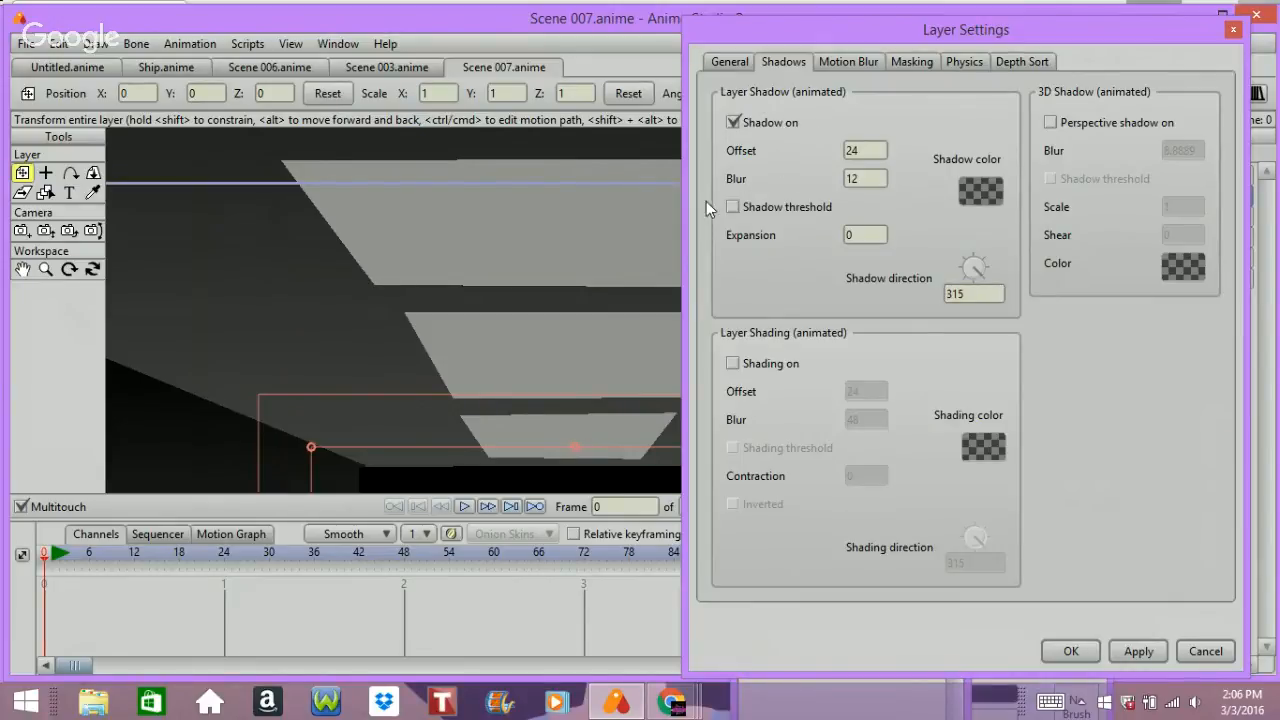
double_click(877, 150)
key(Tab)
key(Tab)
text(3)
key(Tab)
- Set the group's shadow color to white and render a preview of frame 0
click(982, 188)
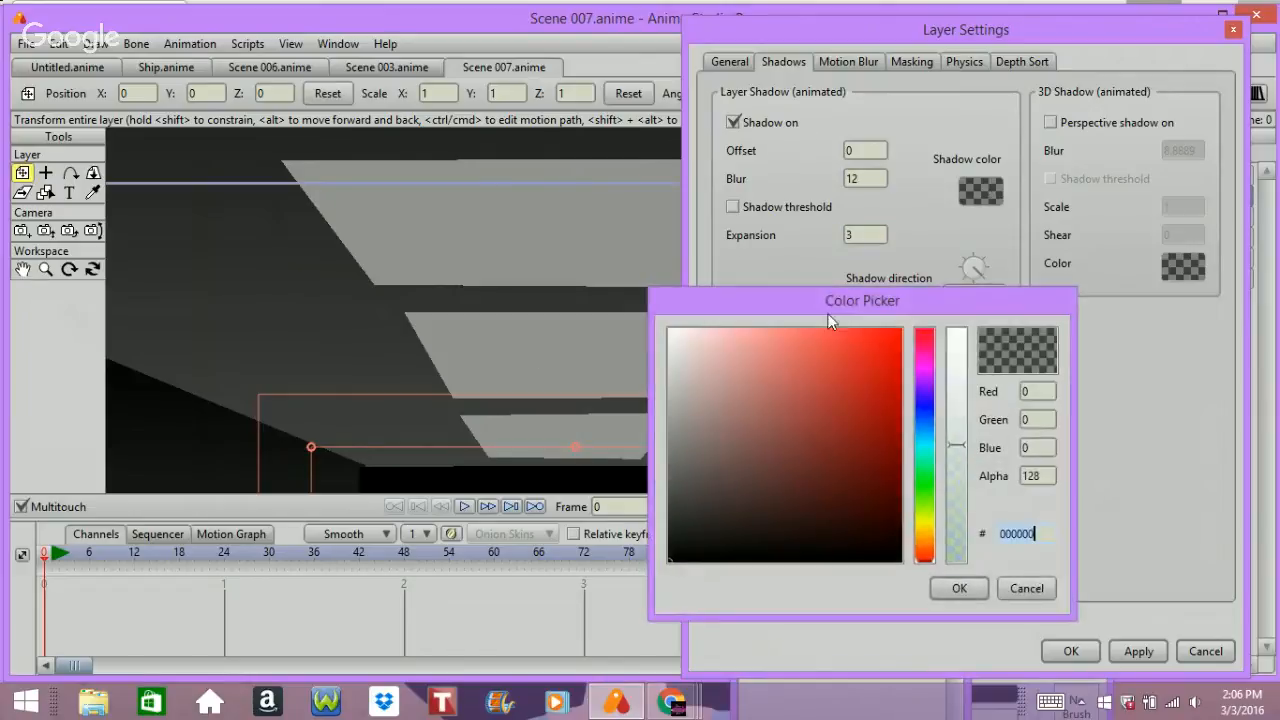
click(672, 346)
key(Return)
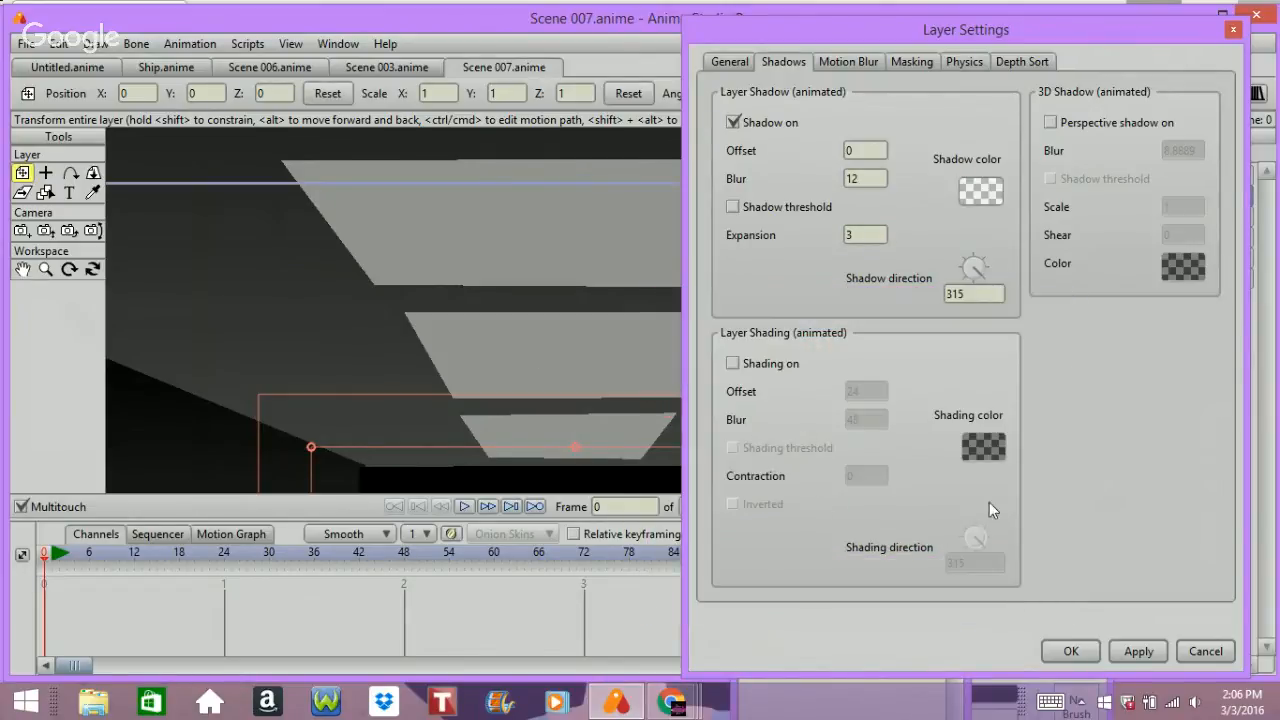
click(1050, 649)
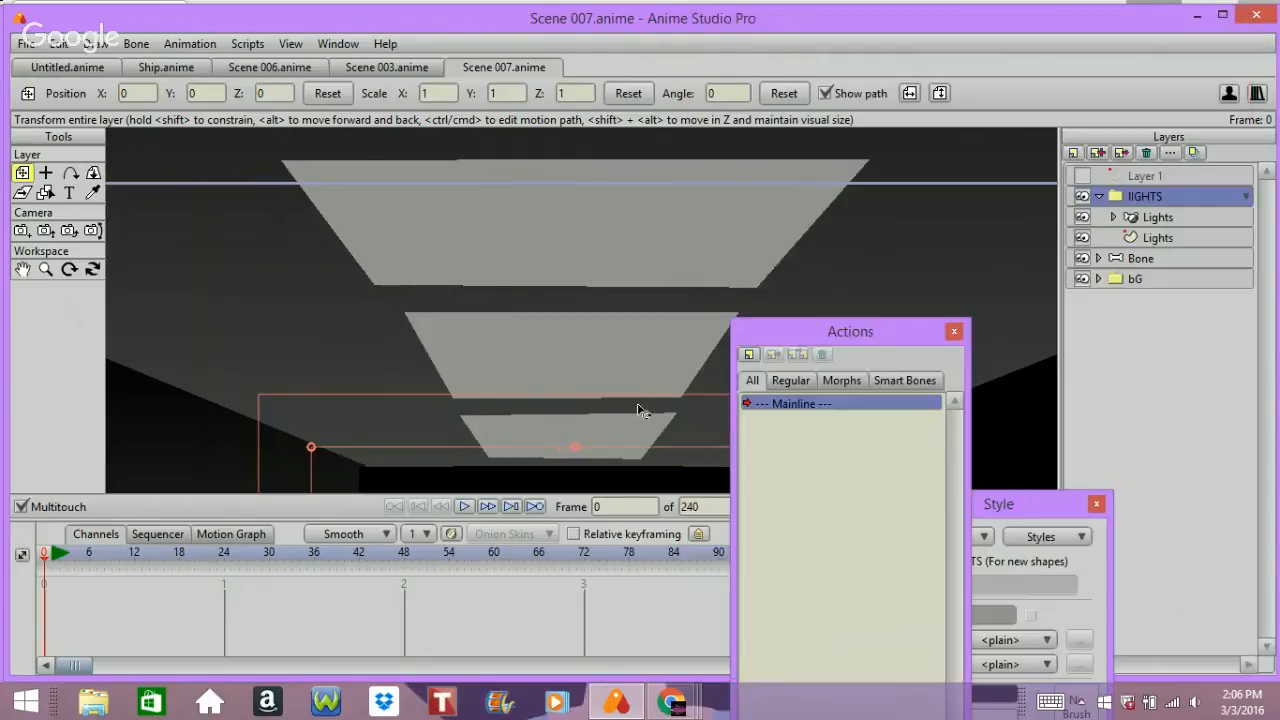
key(ctrl+r)
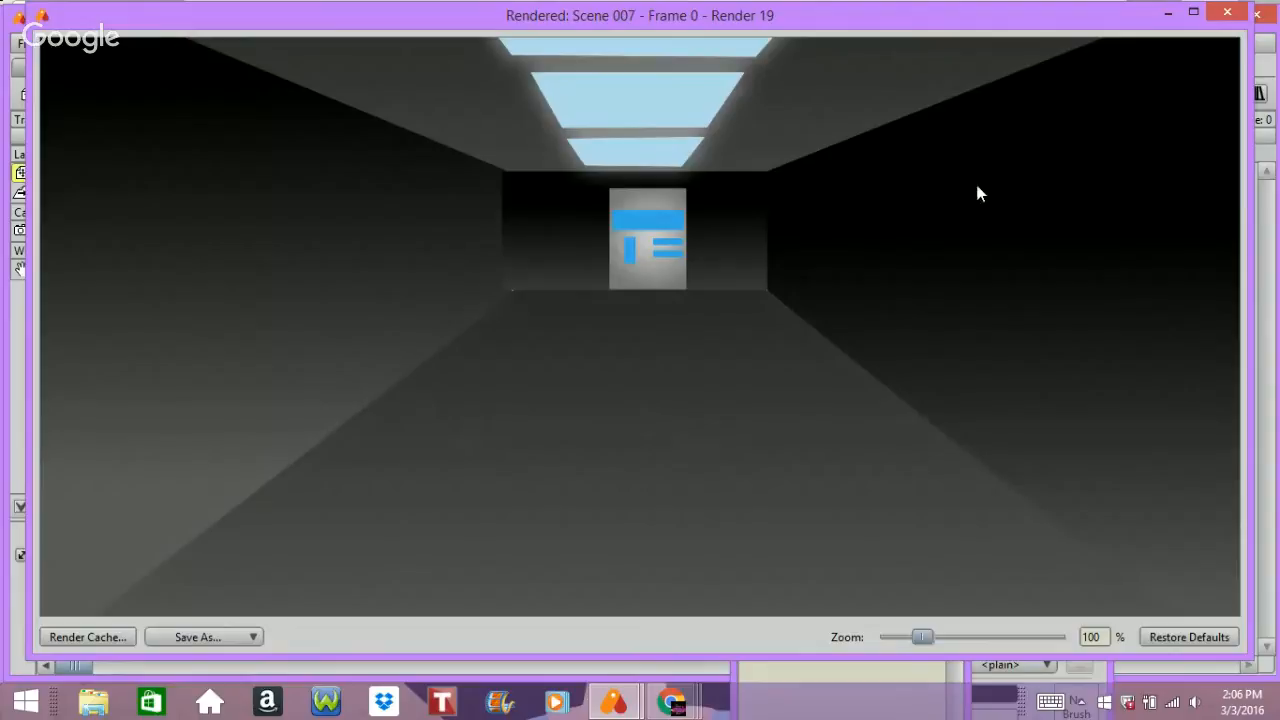
click(1228, 14)
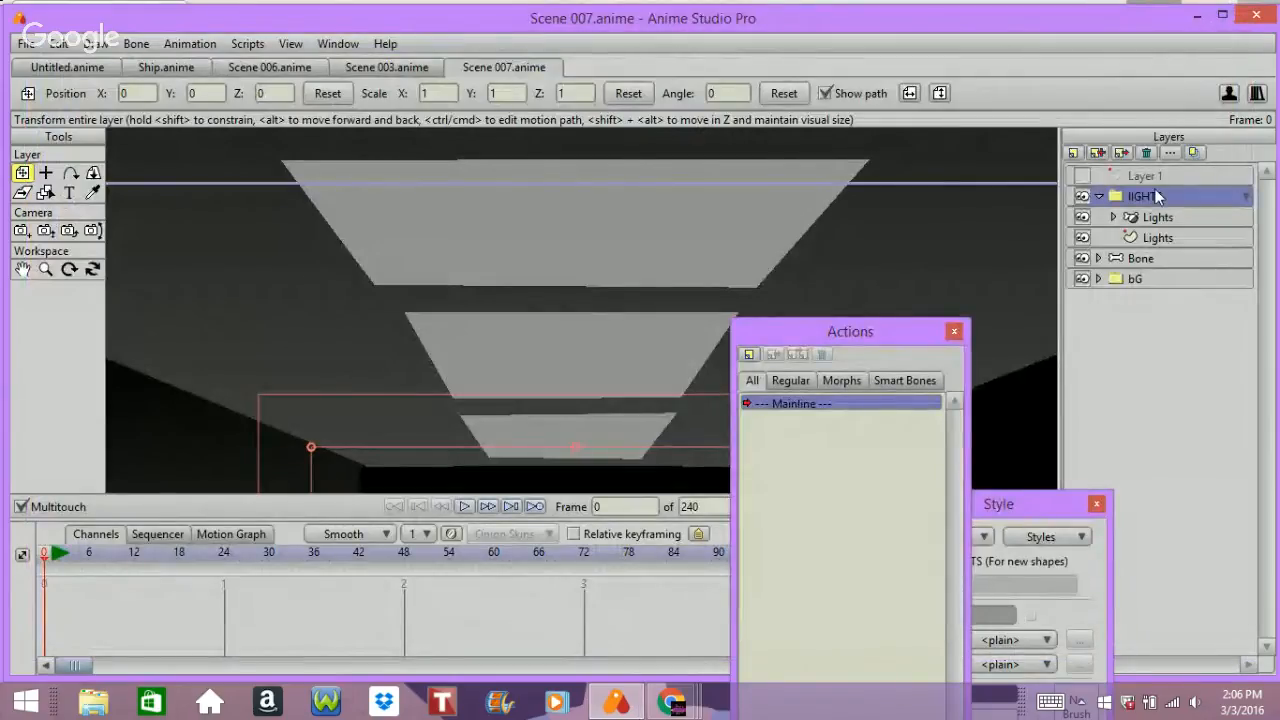
- Turn off the layer shadow on the lIGHTS group and render frame 0 again
double_click(1158, 196)
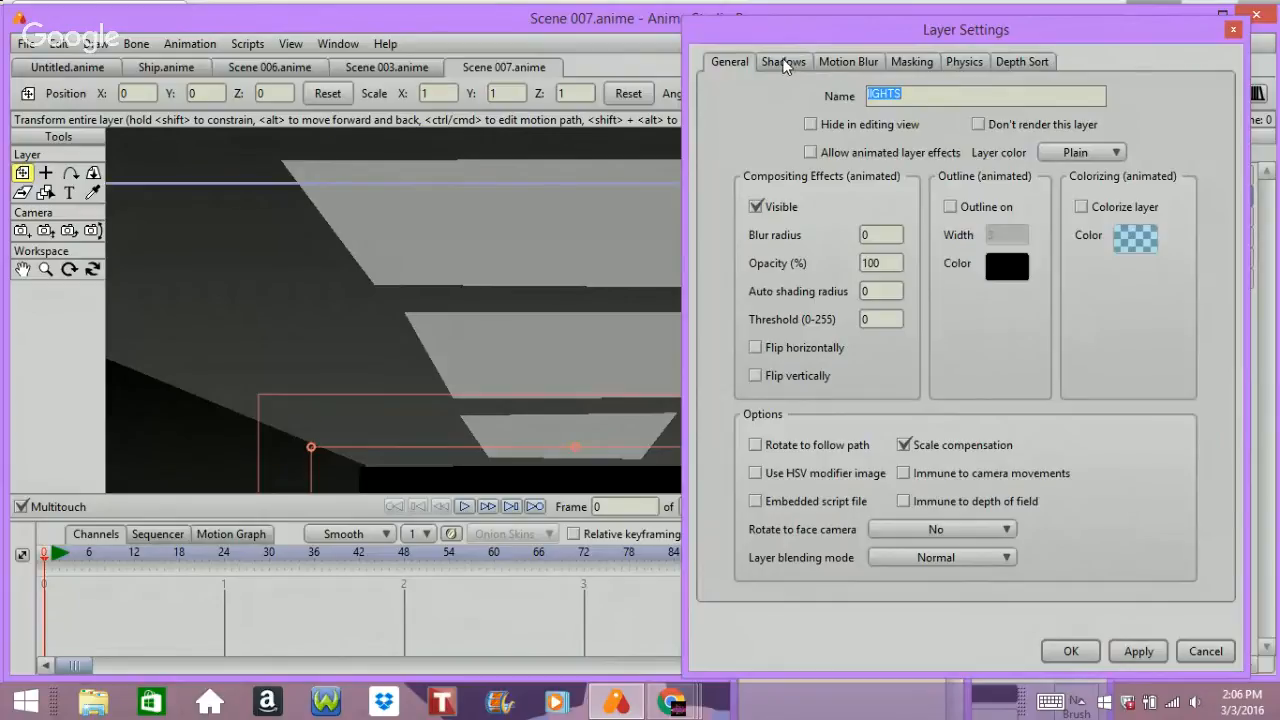
click(785, 62)
click(736, 122)
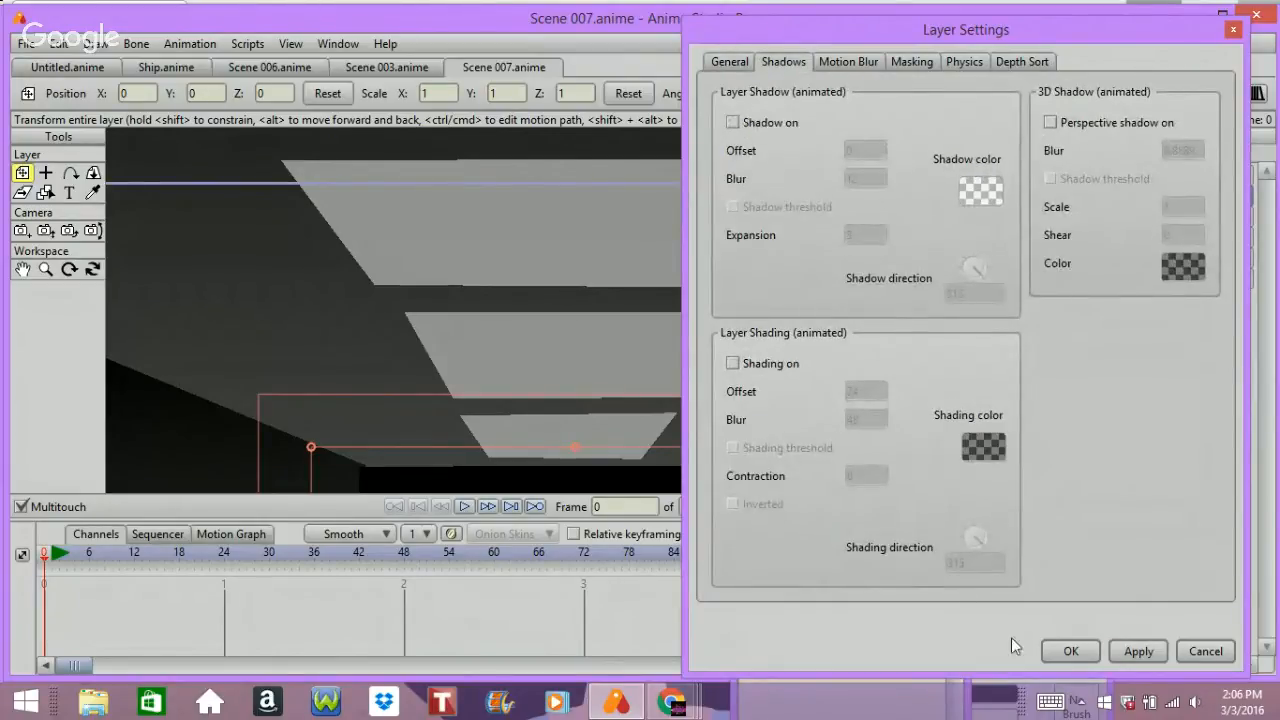
click(1069, 651)
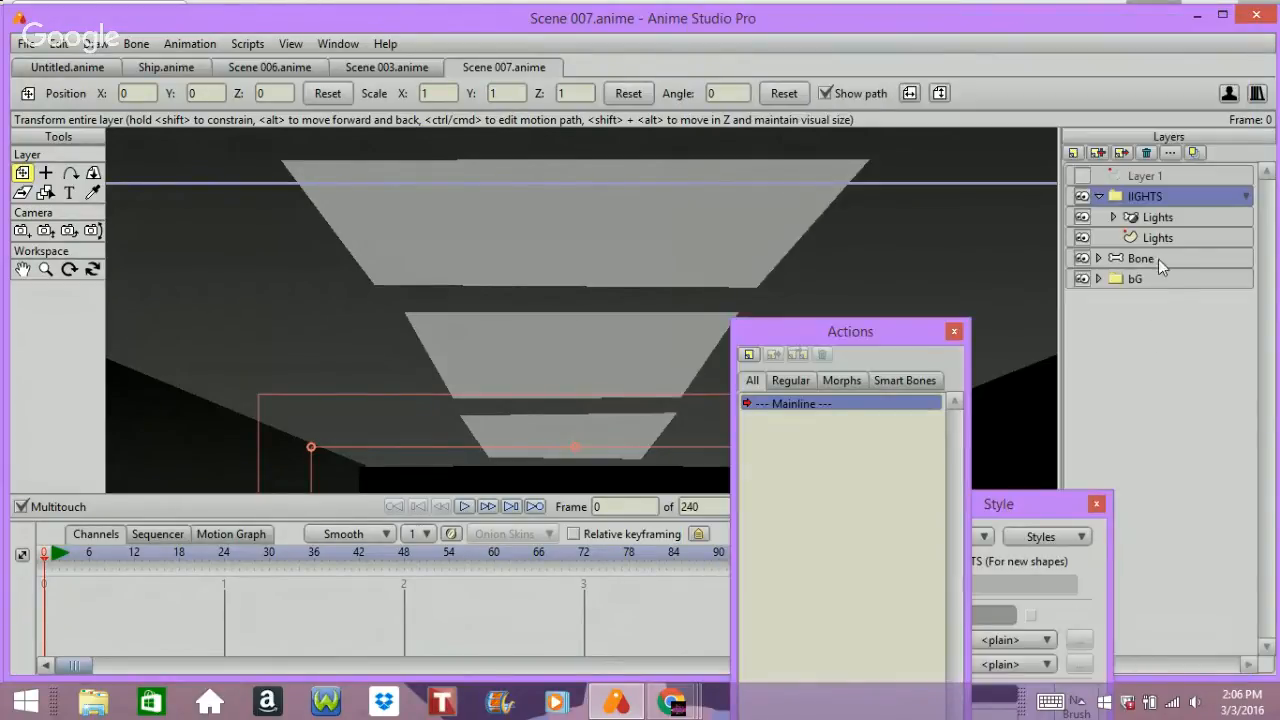
key(ctrl+r)
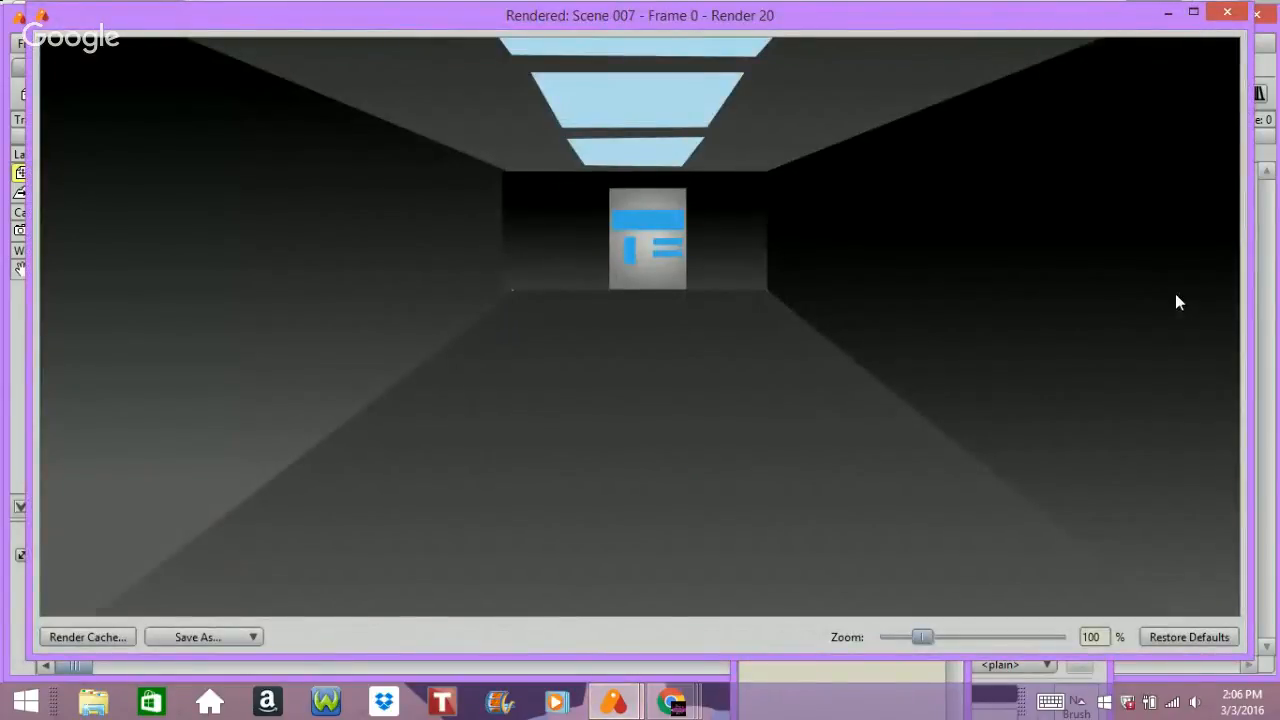
click(1227, 12)
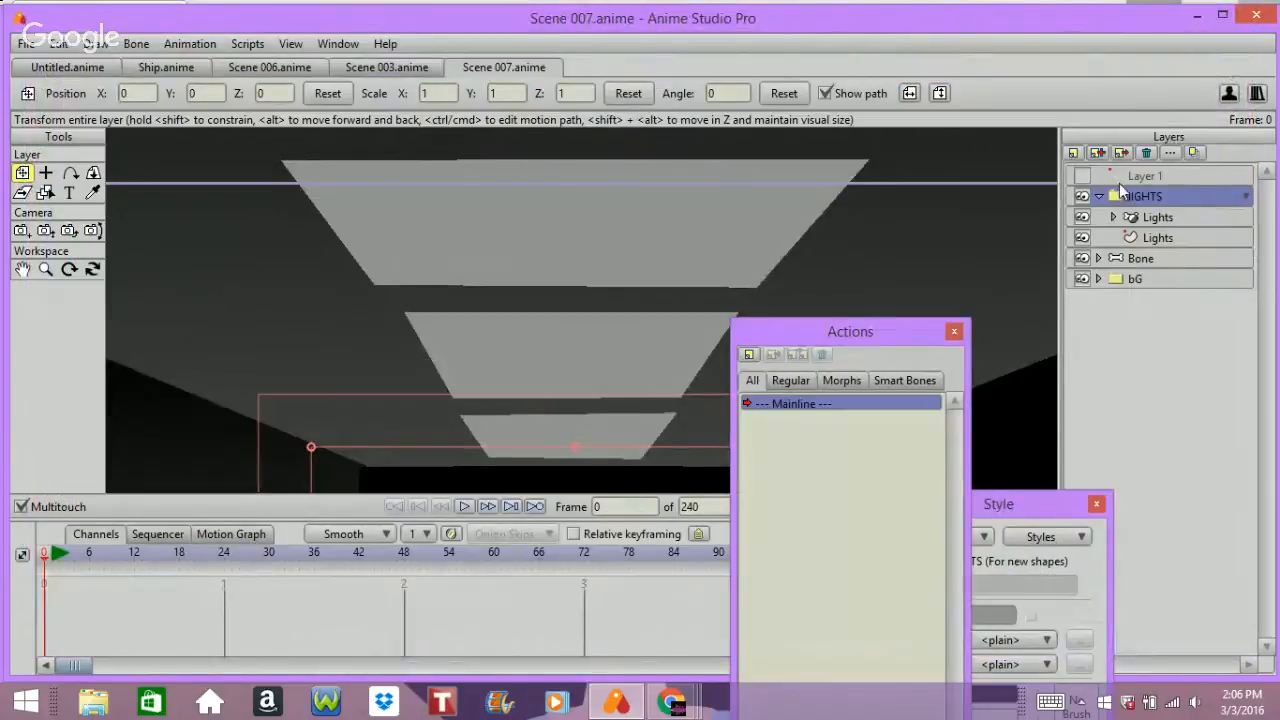
- Try placing the Mask layer above Lights 2 inside the Lights bone layer and check the Mask's general settings
click(1134, 238)
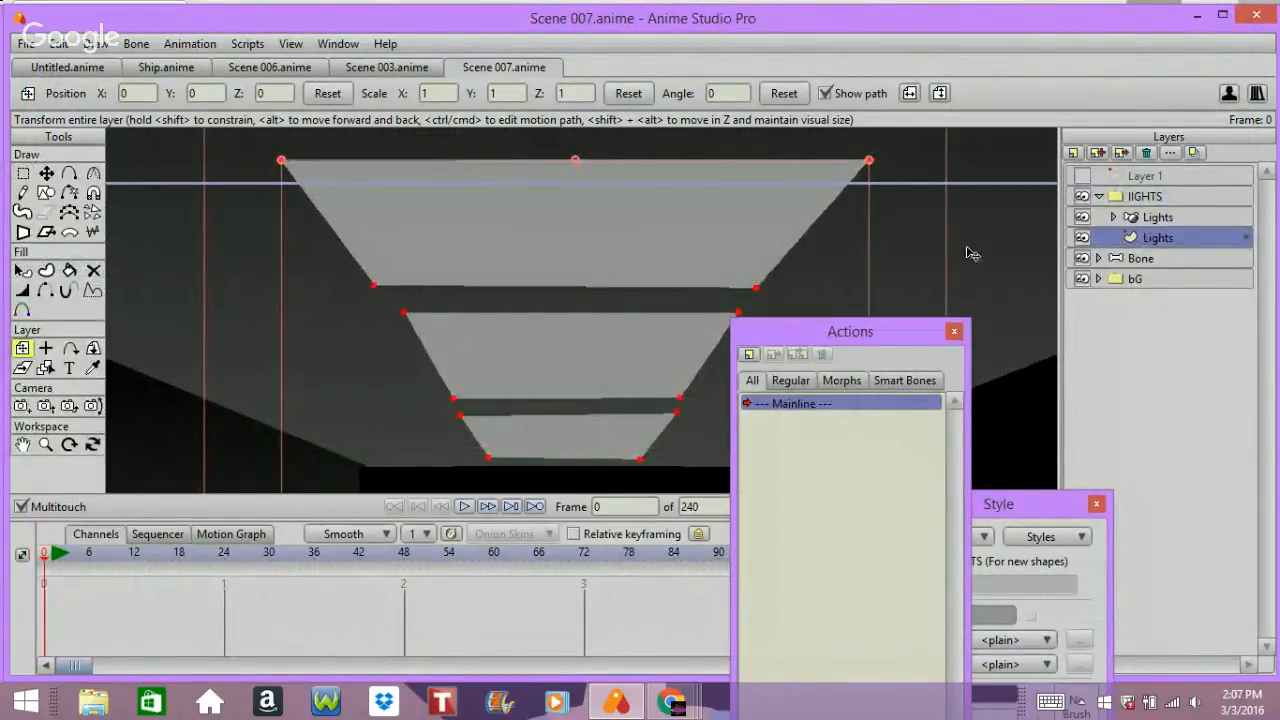
click(1146, 219)
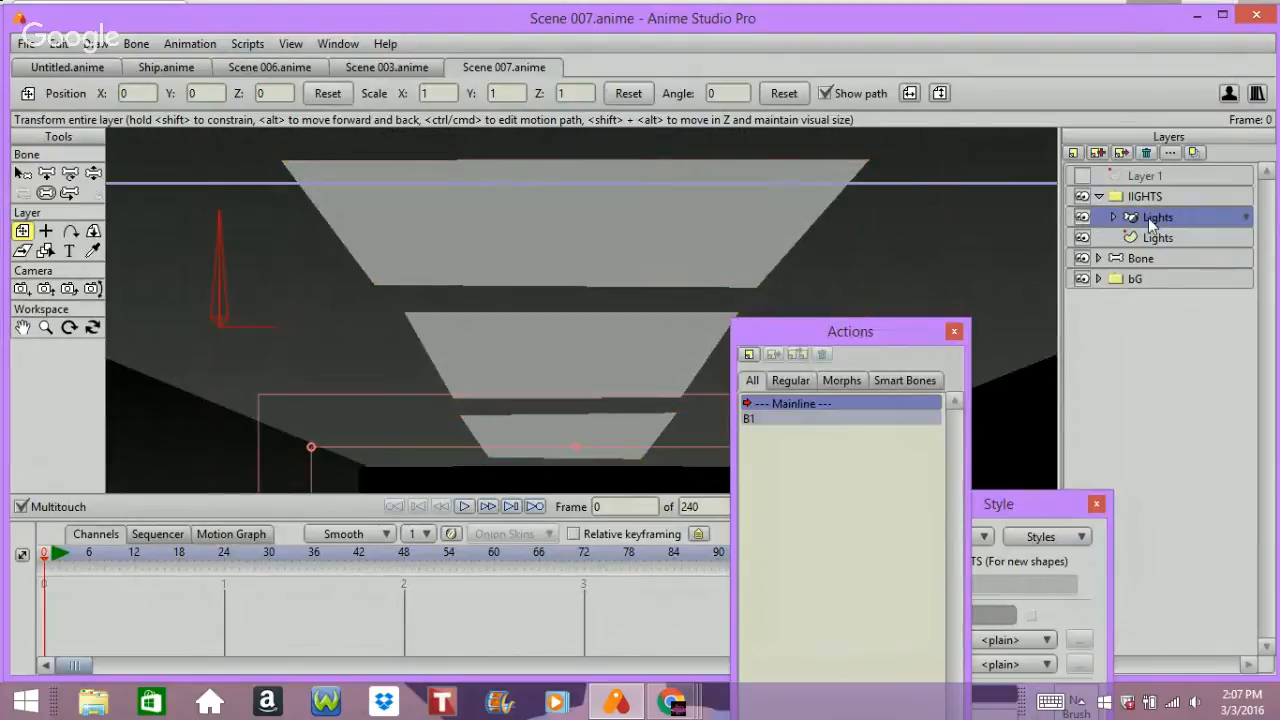
mouse_move(1141, 232)
mouse_down()
mouse_move(1148, 218)
mouse_move(1141, 236)
mouse_up()
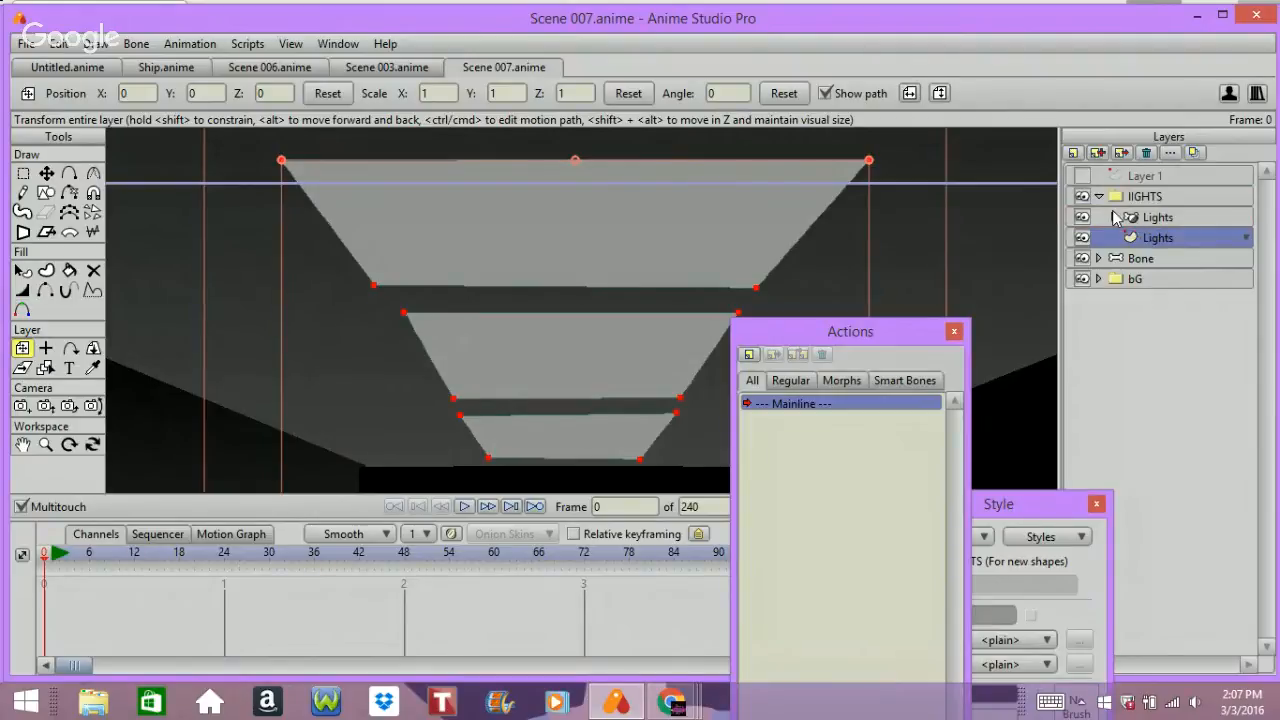
click(1113, 217)
click(1146, 260)
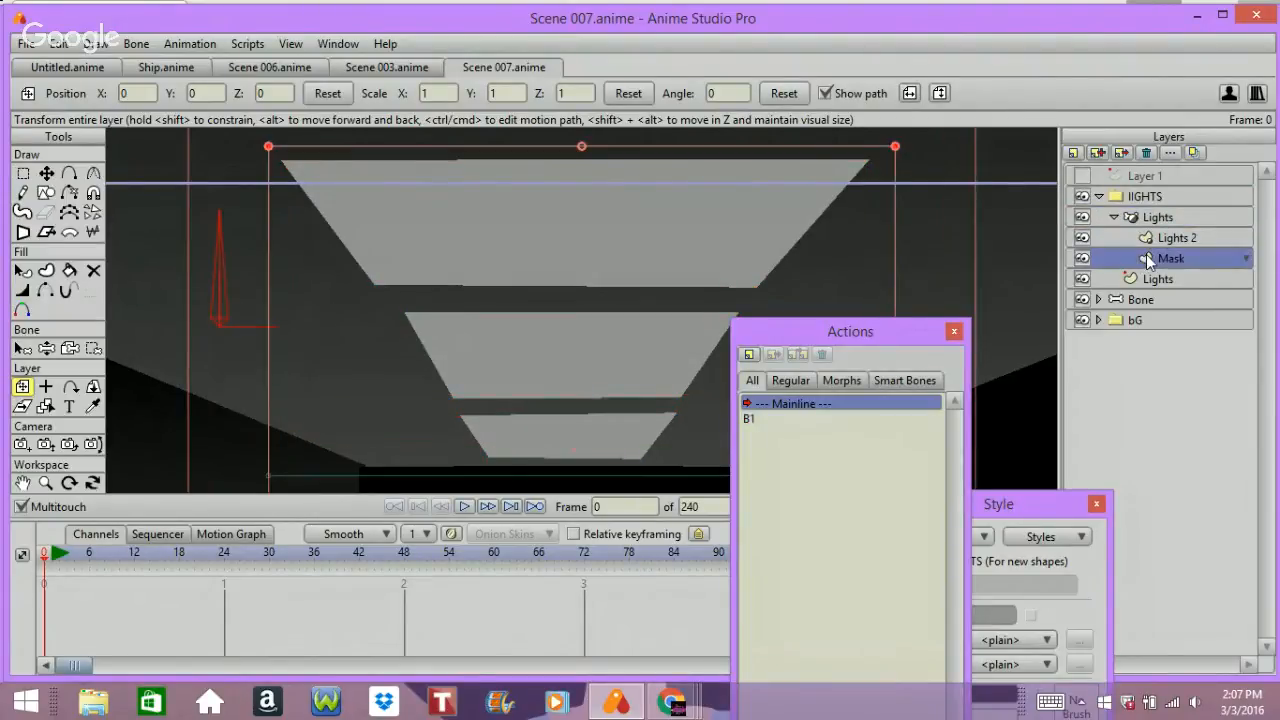
drag(1148, 260, 1149, 238)
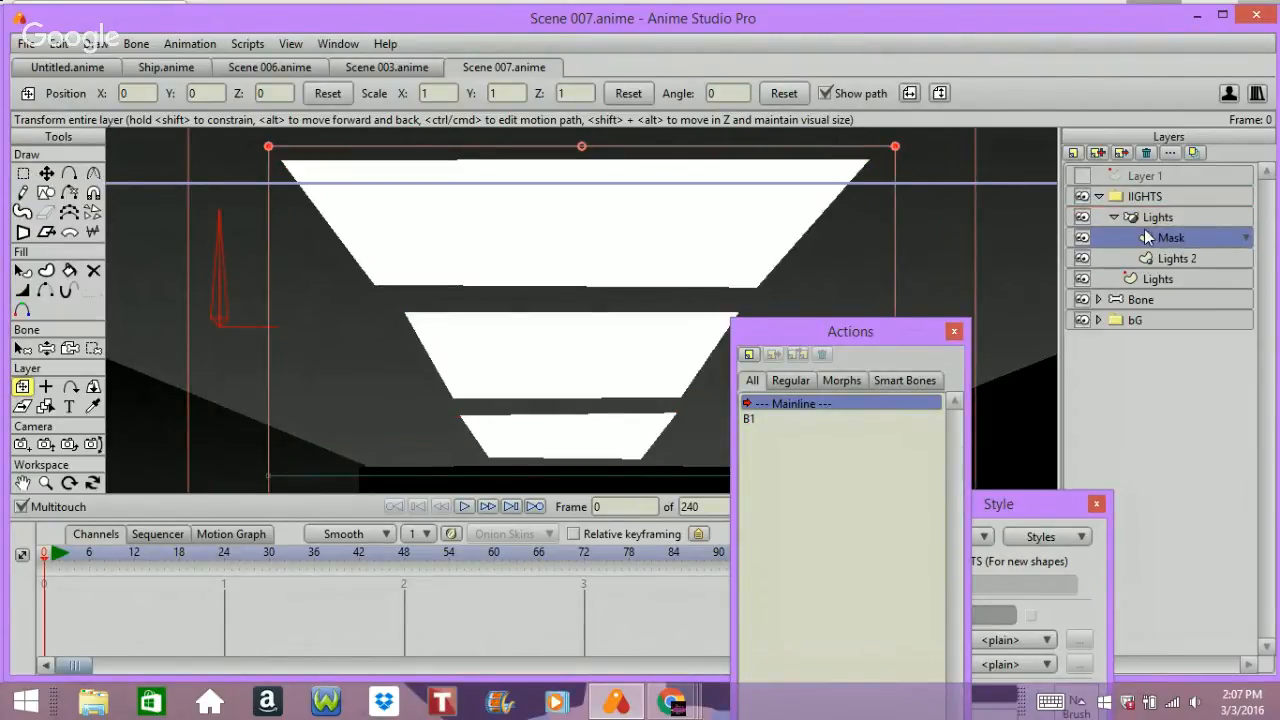
double_click(1149, 241)
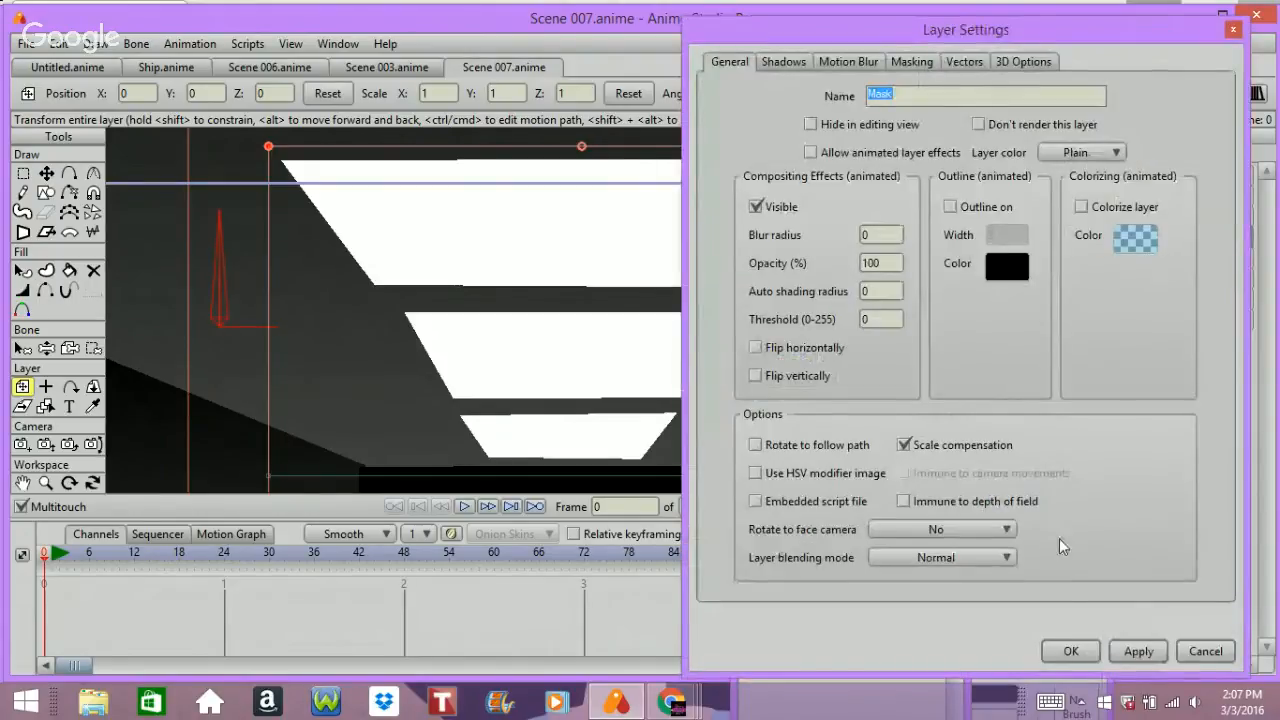
click(1068, 650)
- Move Lights 2 back above the Mask layer and render a preview of frame 0
click(1145, 196)
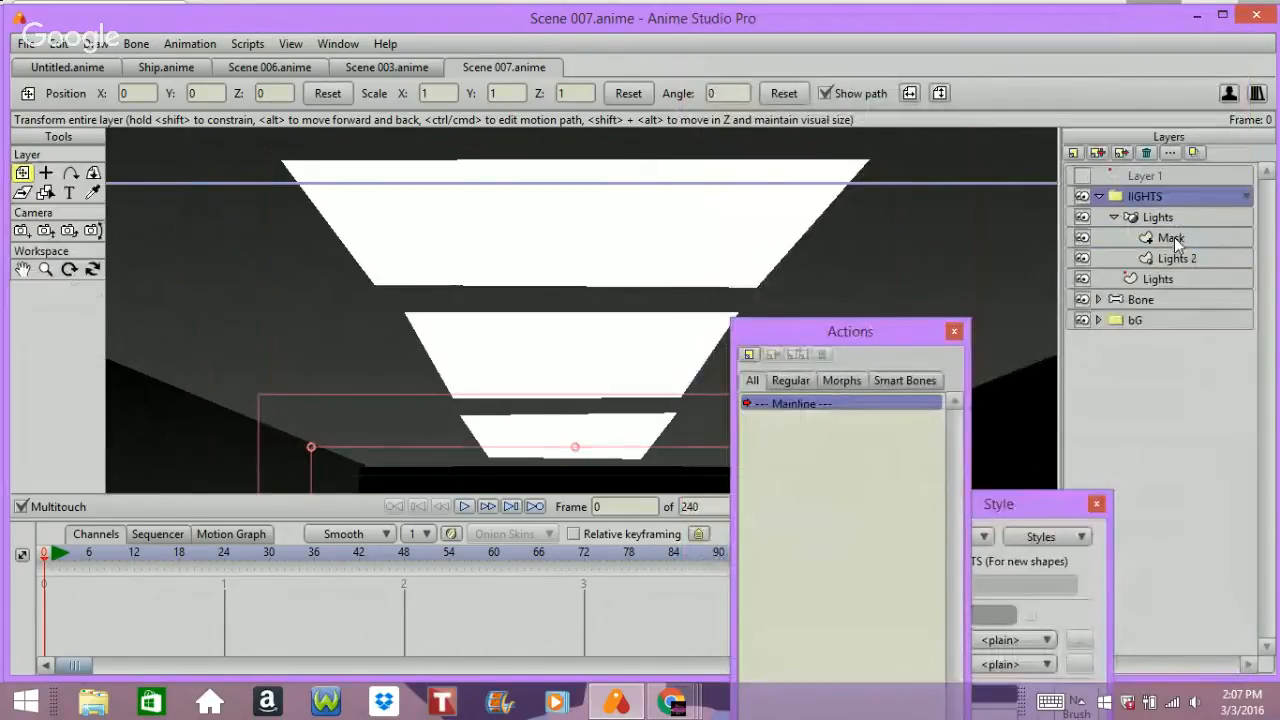
drag(1174, 256, 1176, 236)
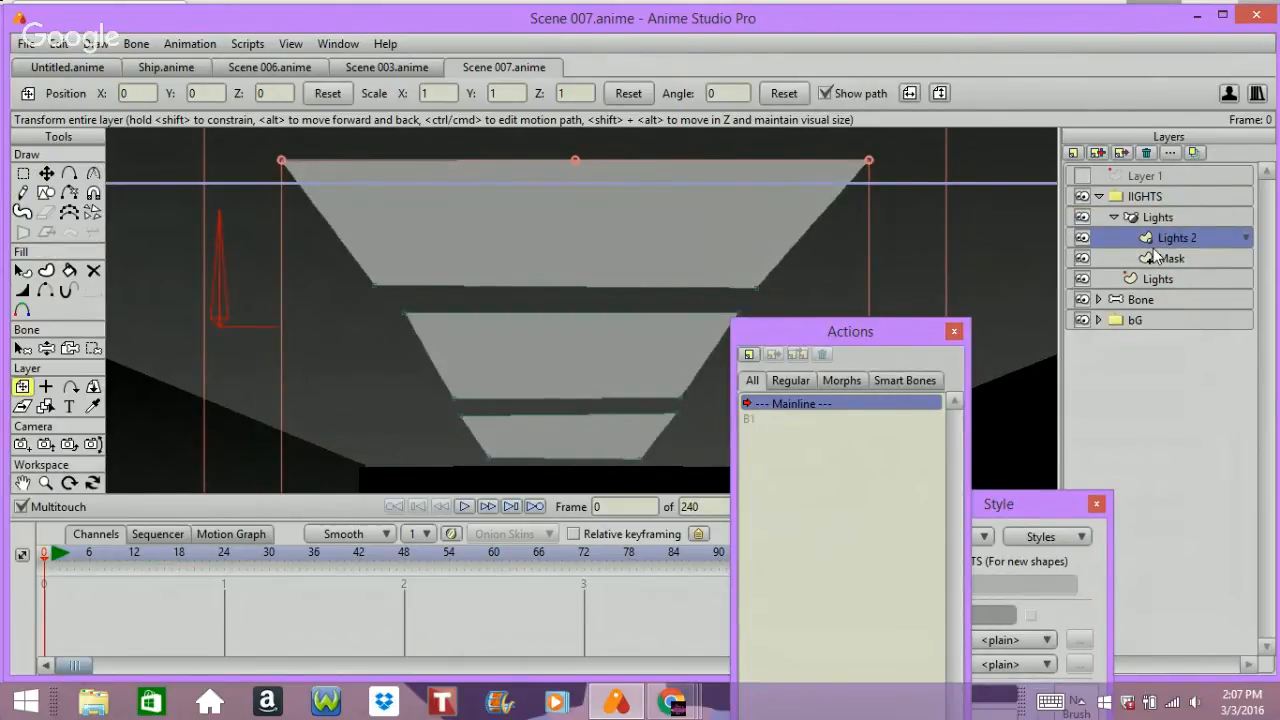
key(ctrl+r)
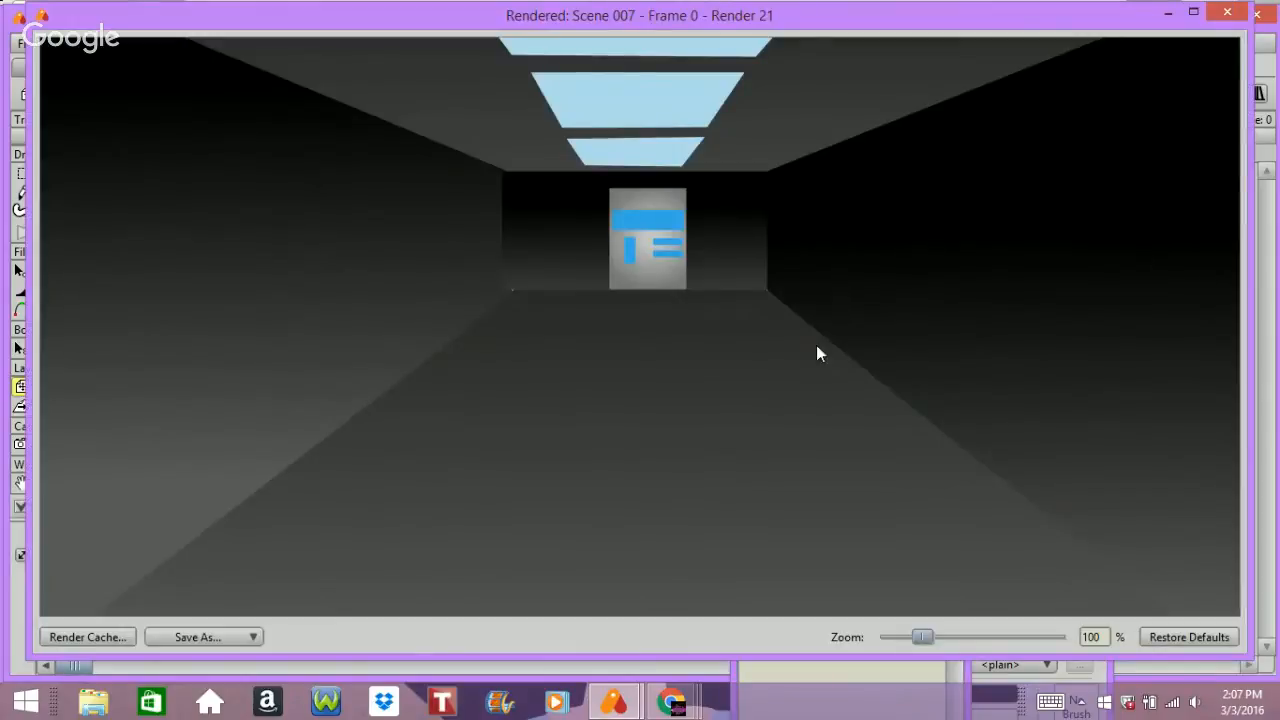
click(1227, 12)
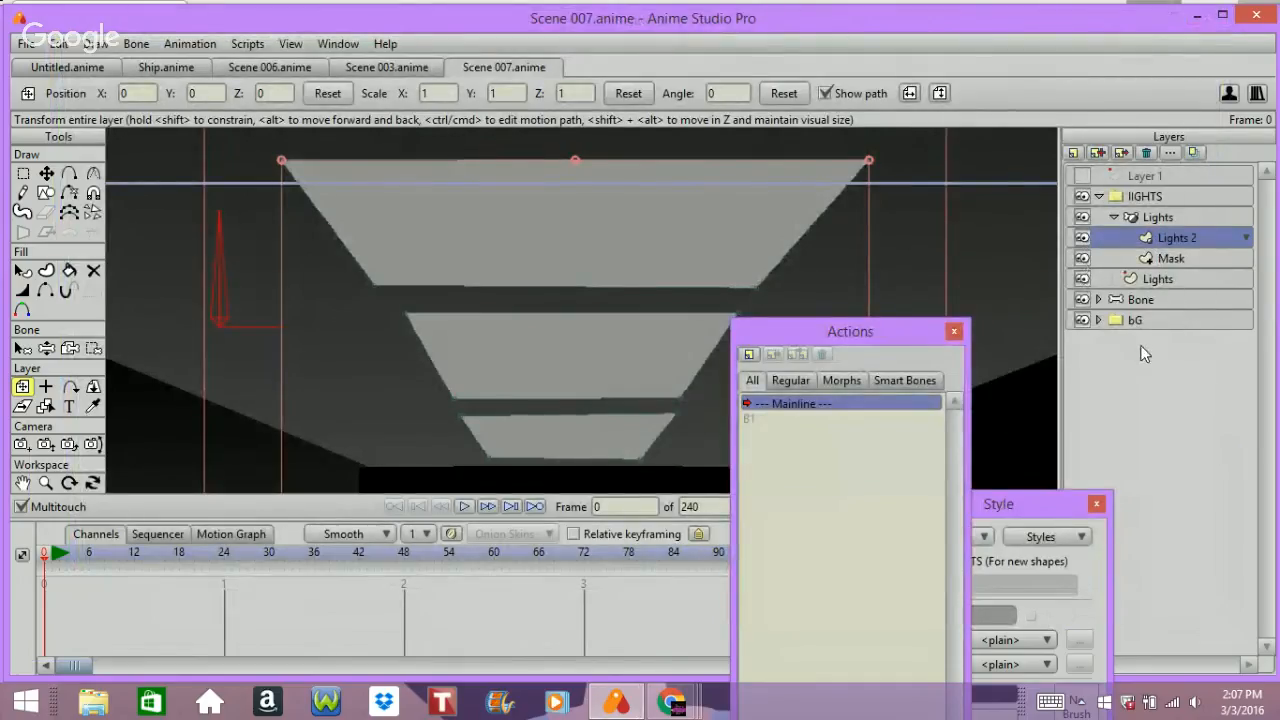
- Check the shadow settings of the Lights 2 layer
double_click(1196, 242)
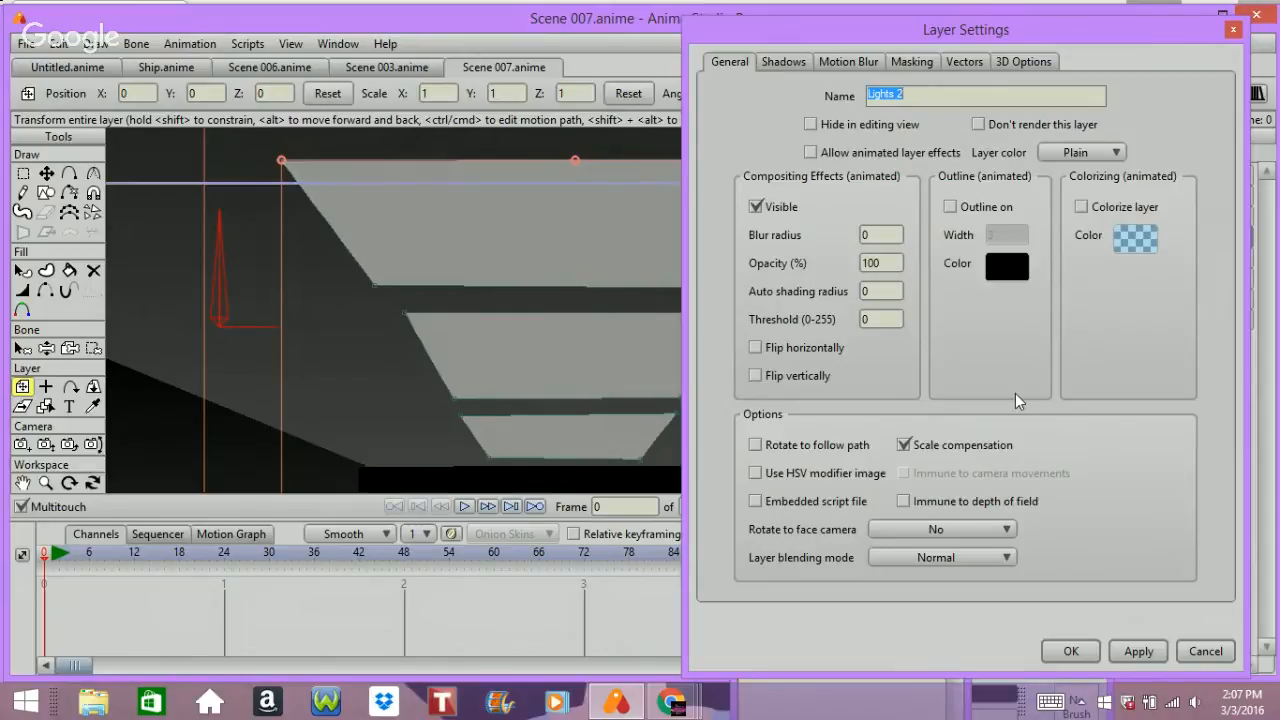
click(800, 57)
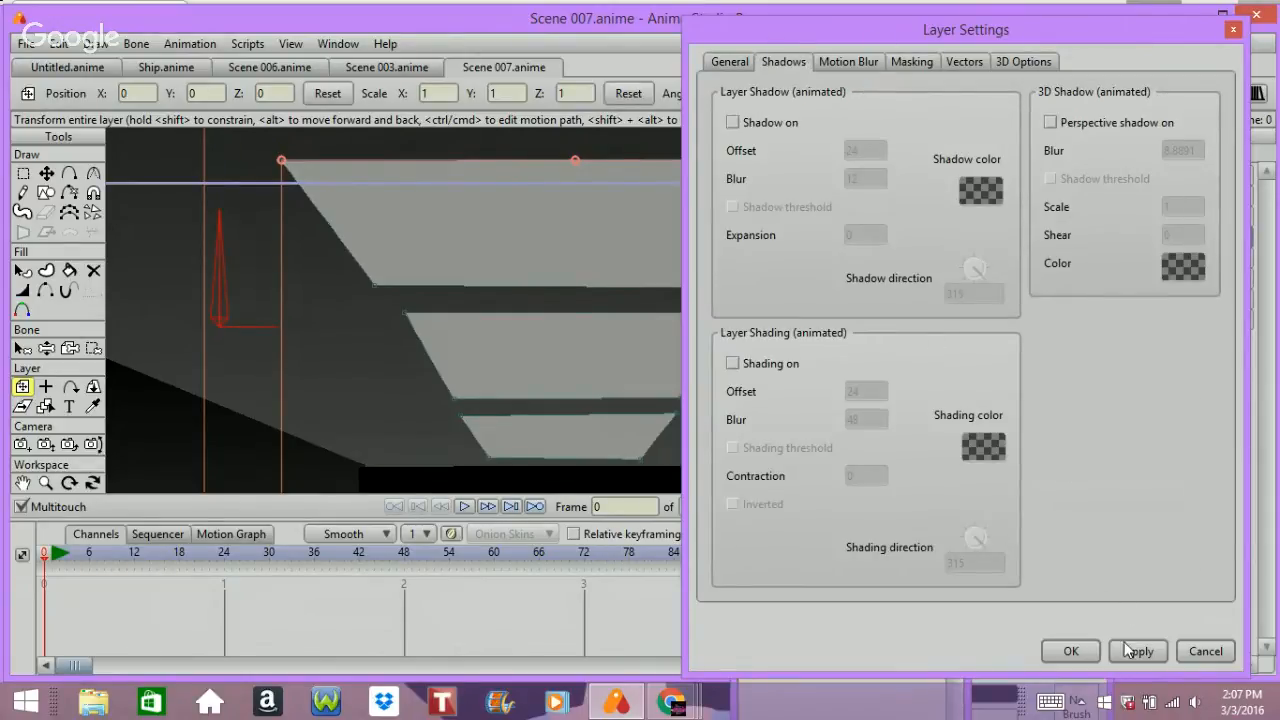
click(1077, 651)
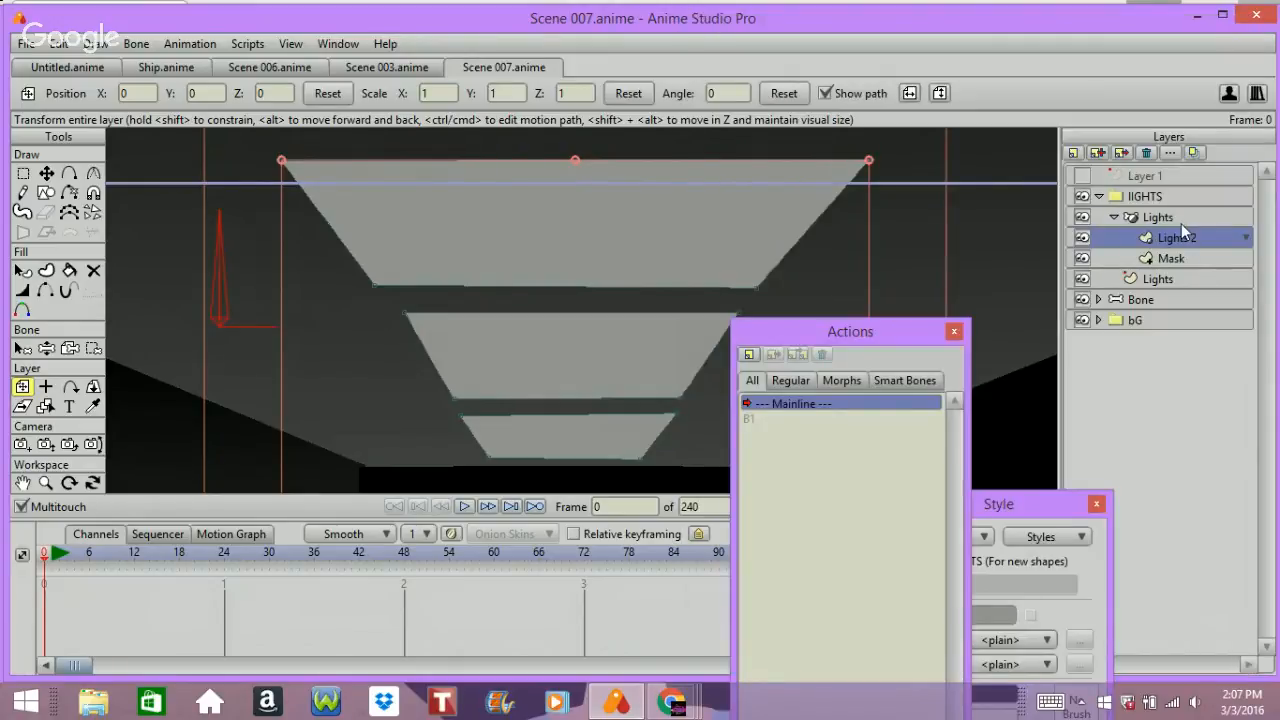
- Try moving the Lights bone layer out of the lIGHTS group, directly above it, and render frame 0
click(1140, 218)
click(1113, 217)
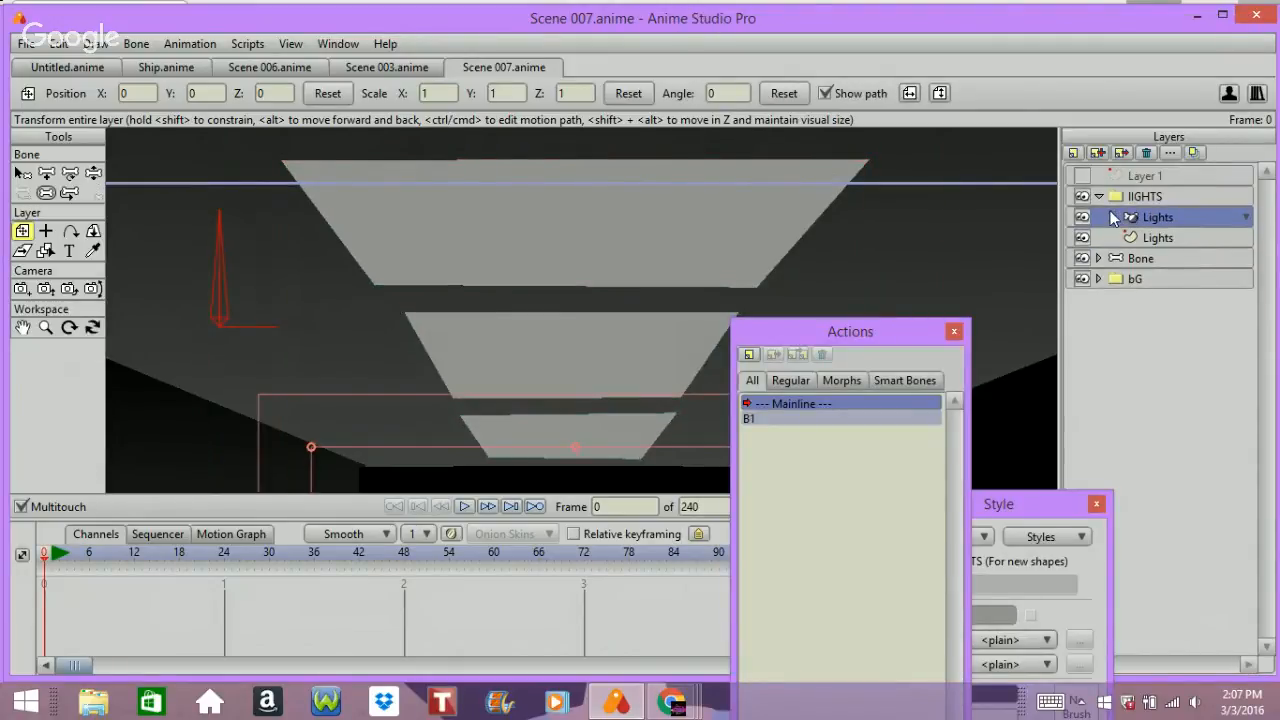
click(1114, 217)
click(1114, 216)
click(1114, 215)
click(1113, 215)
mouse_move(1133, 218)
mouse_down()
mouse_move(1138, 193)
mouse_move(1152, 208)
mouse_up()
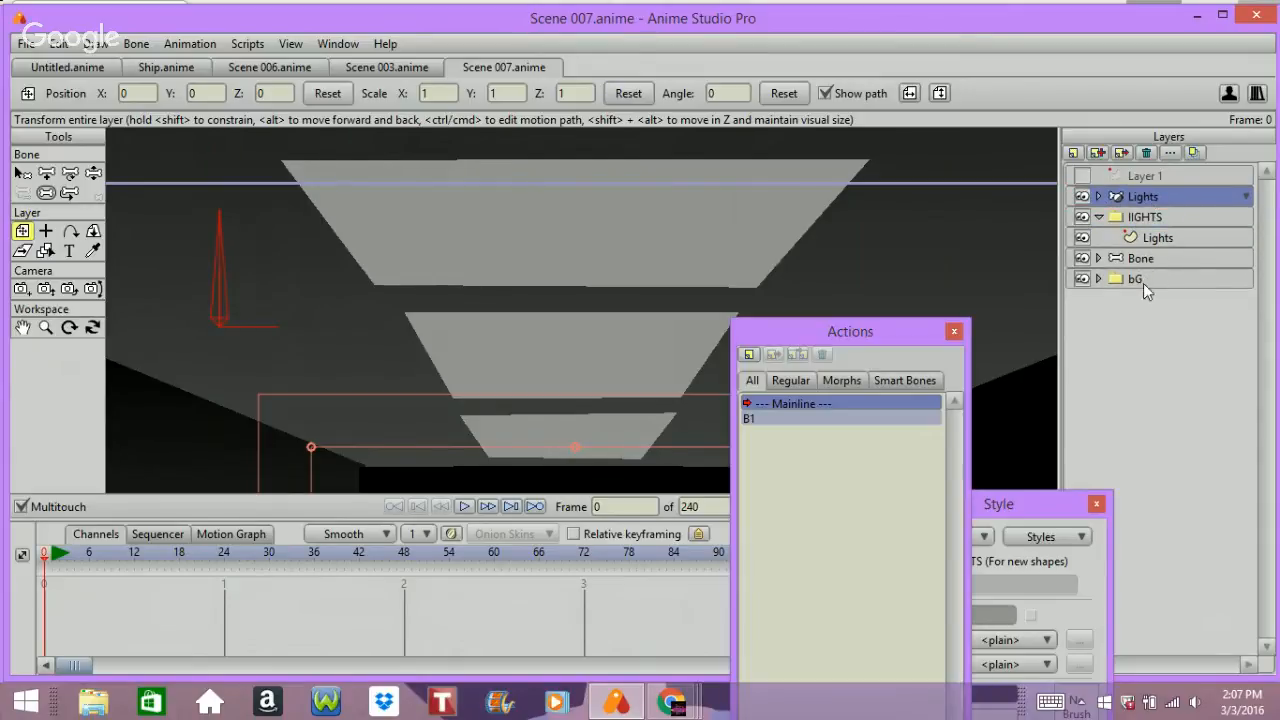
key(ctrl+r)
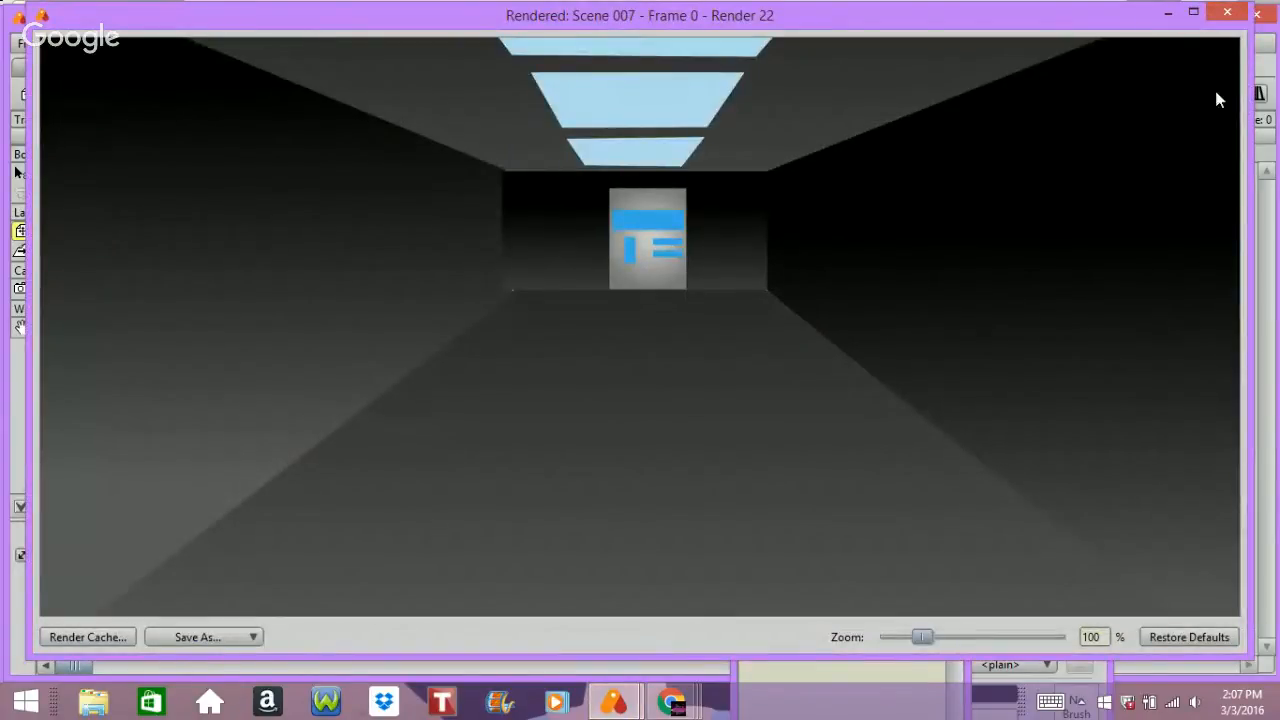
click(1227, 12)
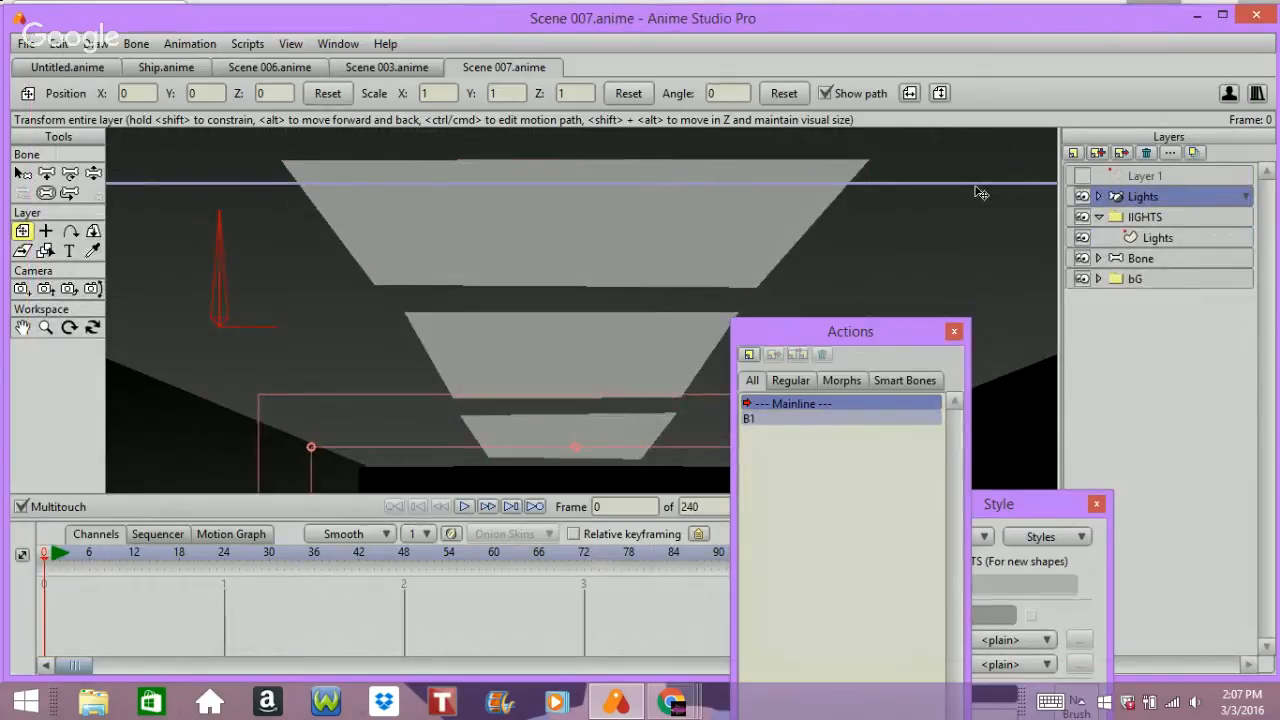
- Close the Scene 007, Scene 003, Scene 006 and Ship documents, saving the changes to Scene 006 and Ship
key(ctrl+w)
key(ctrl+w)
key(ctrl+w)
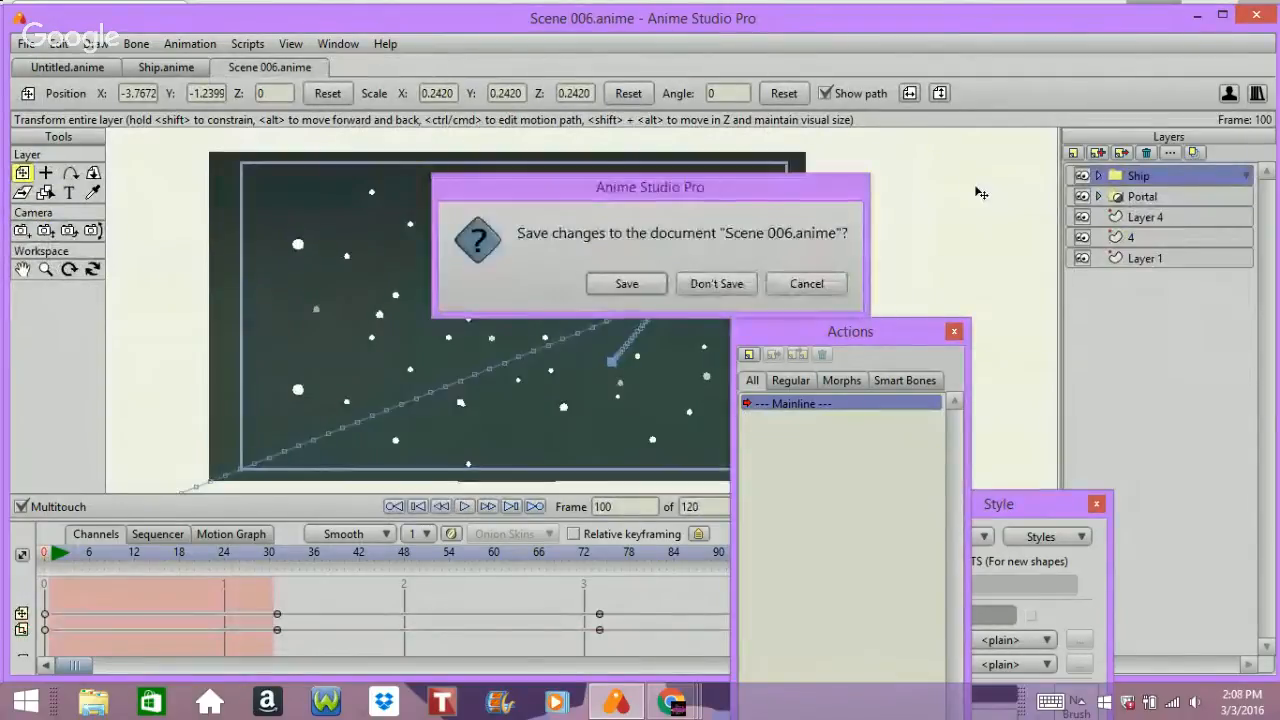
click(642, 280)
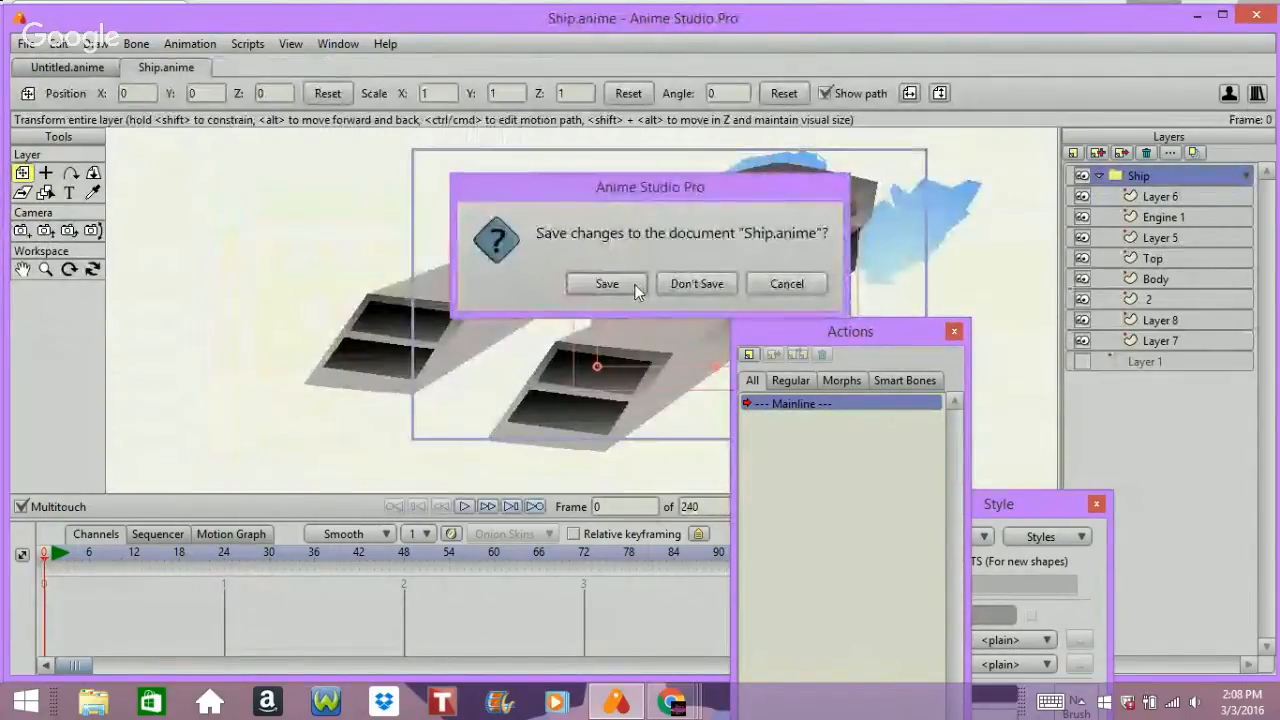
click(634, 284)
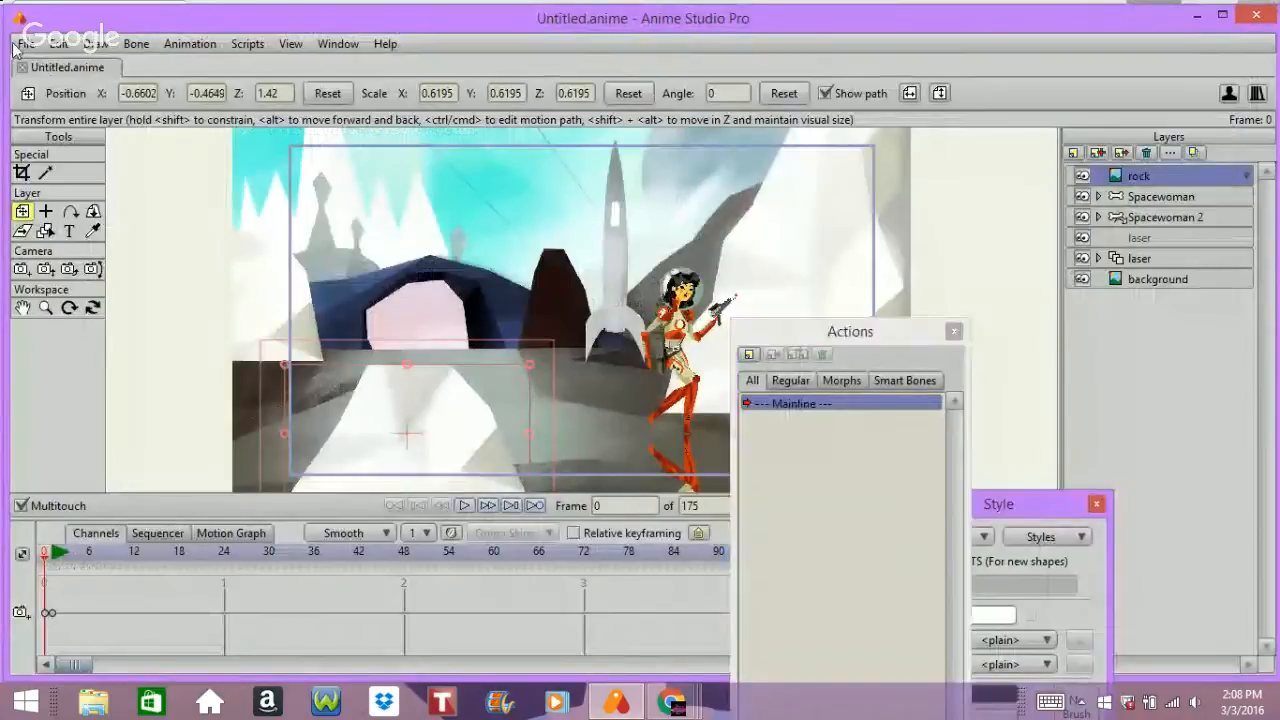
- Reopen Scene 007.anime from the recent files and render a preview of frame 0
click(25, 43)
mouse_move(63, 134)
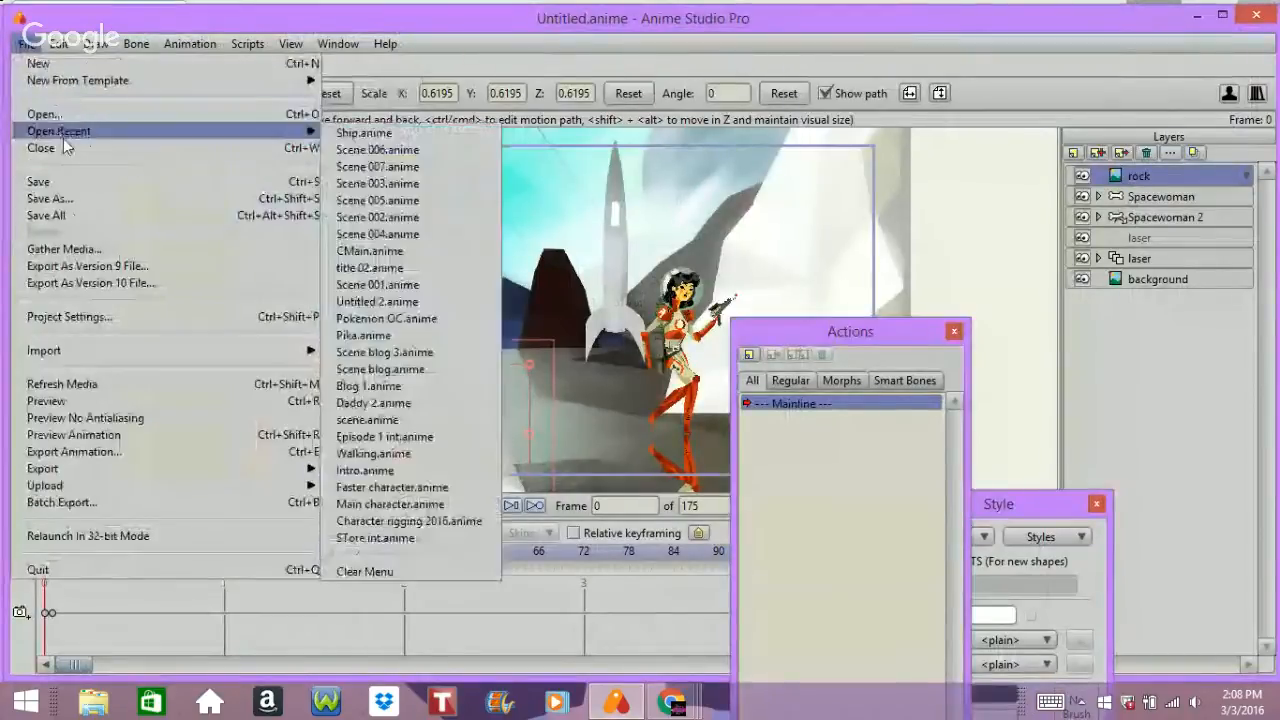
click(373, 170)
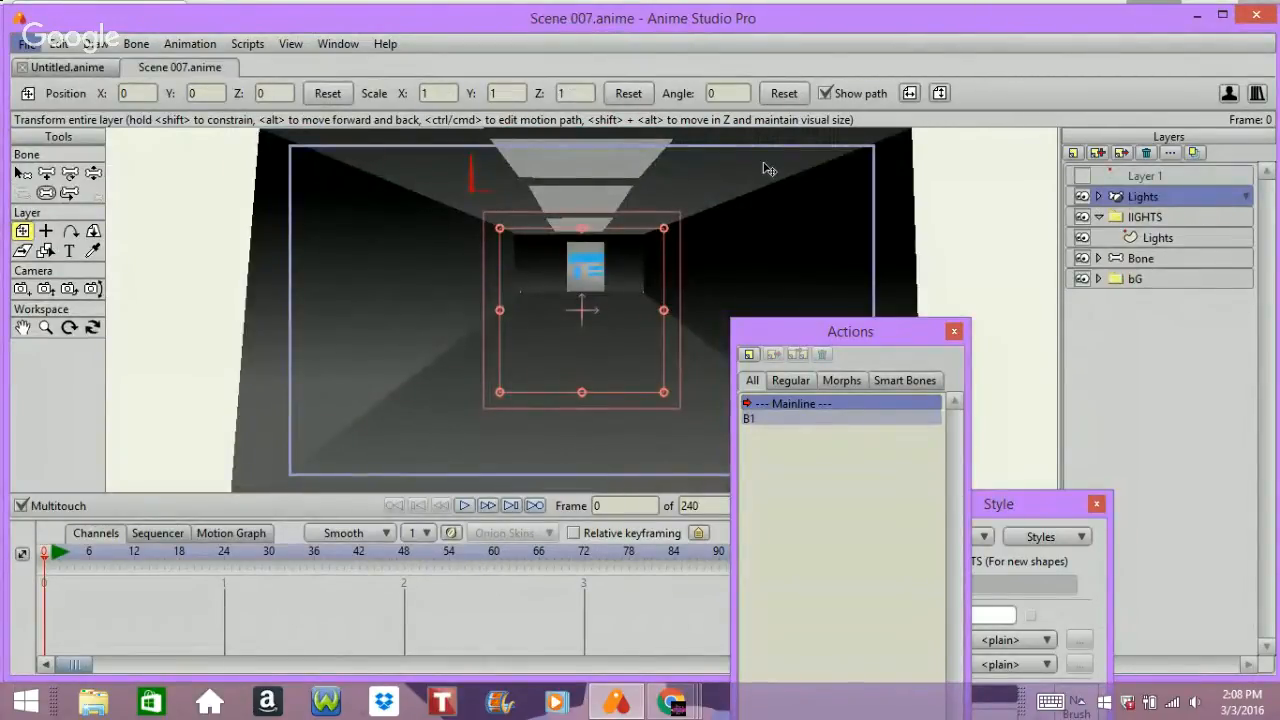
key(ctrl+r)
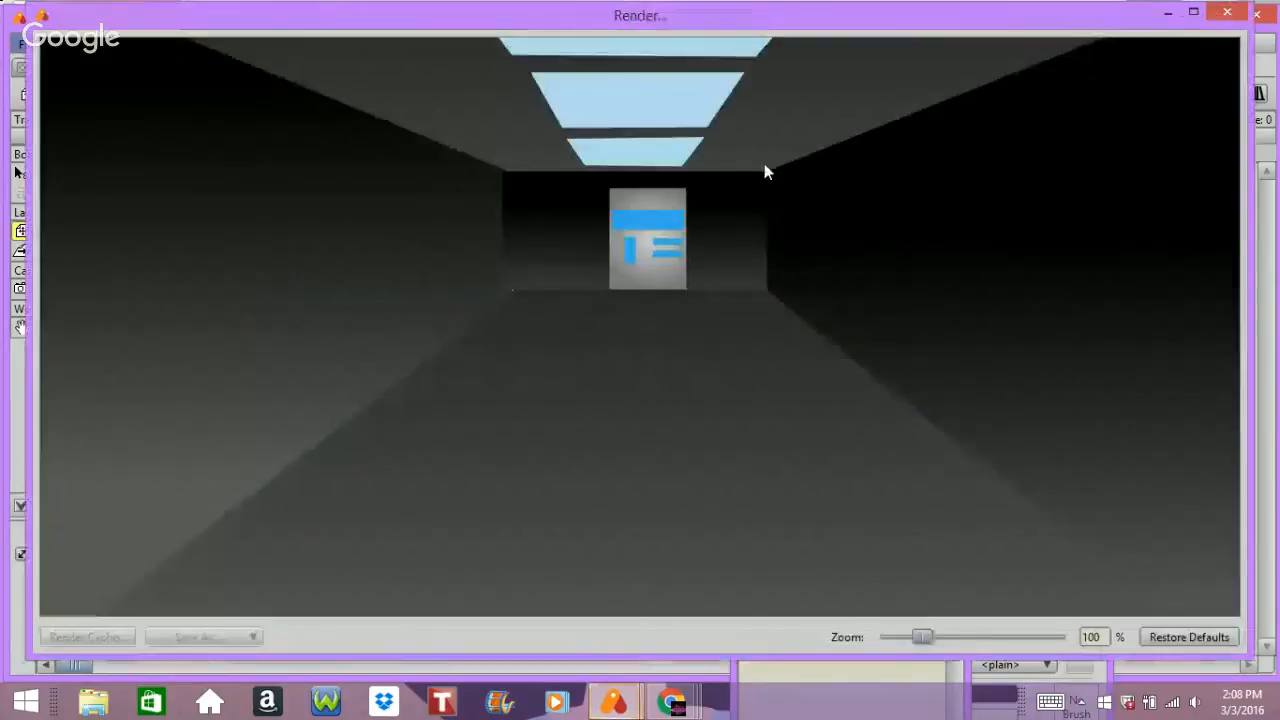
click(1227, 12)
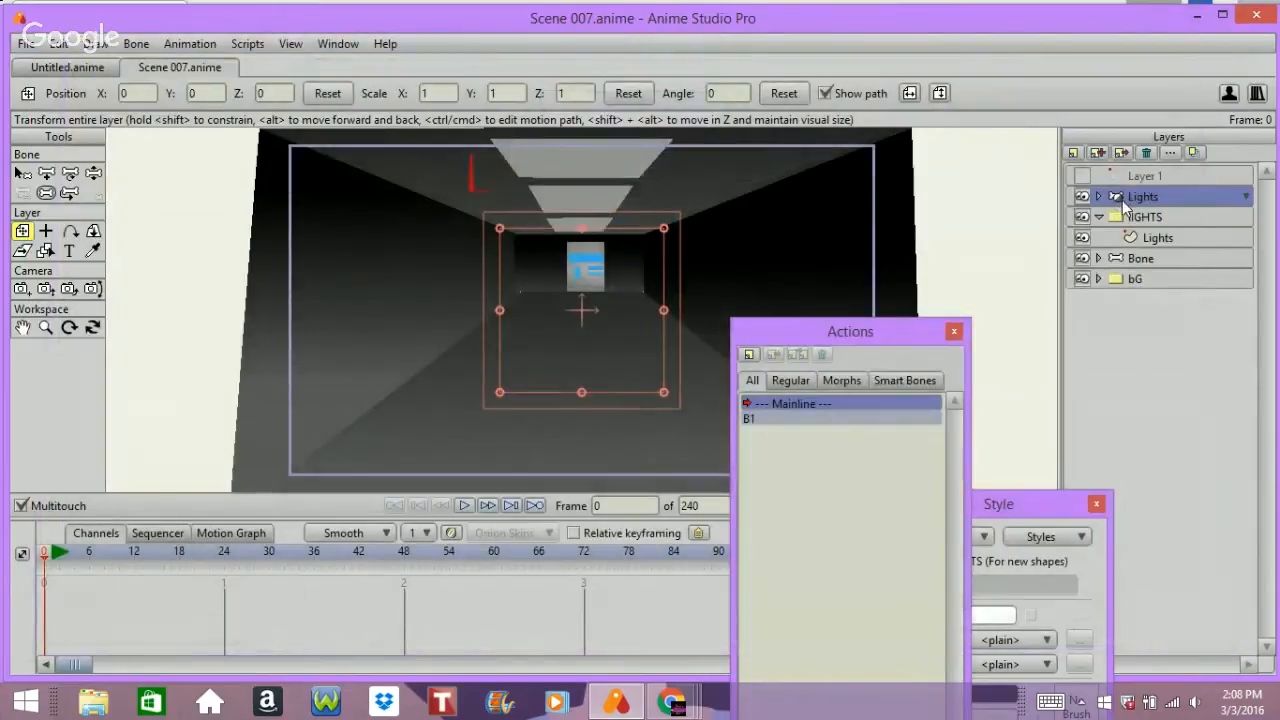
- Move the Lights bone layer back into the lIGHTS group and expand it to reach Lights 2
drag(1130, 203, 1110, 222)
click(1110, 218)
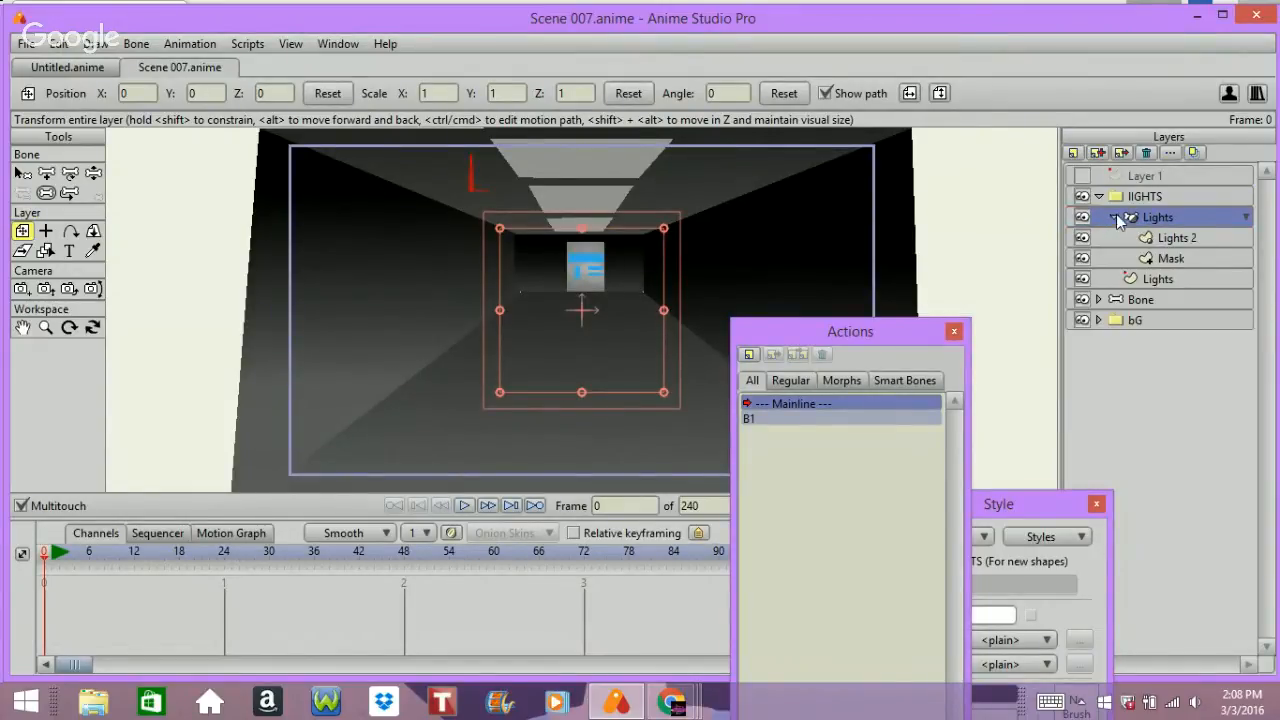
click(1145, 241)
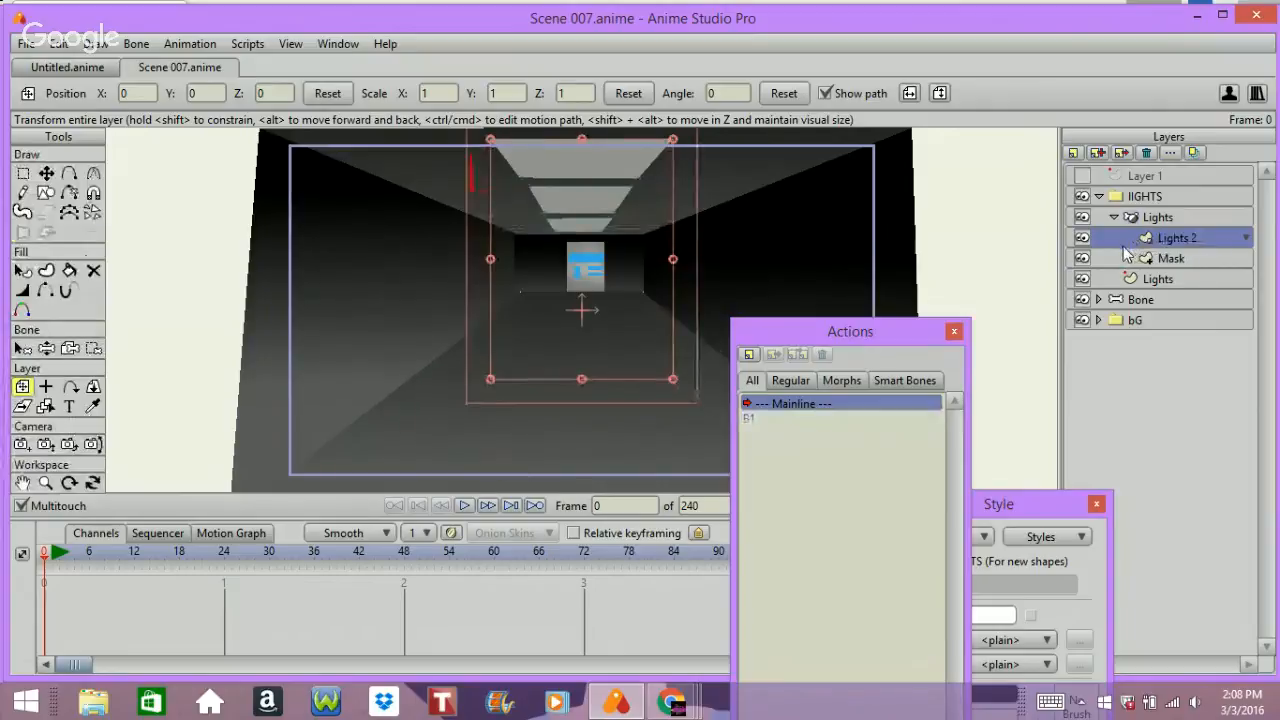
- Select the Mask layer's rectangle and the largest ceiling light shape on Lights 2 to compare their fill styles
click(1140, 259)
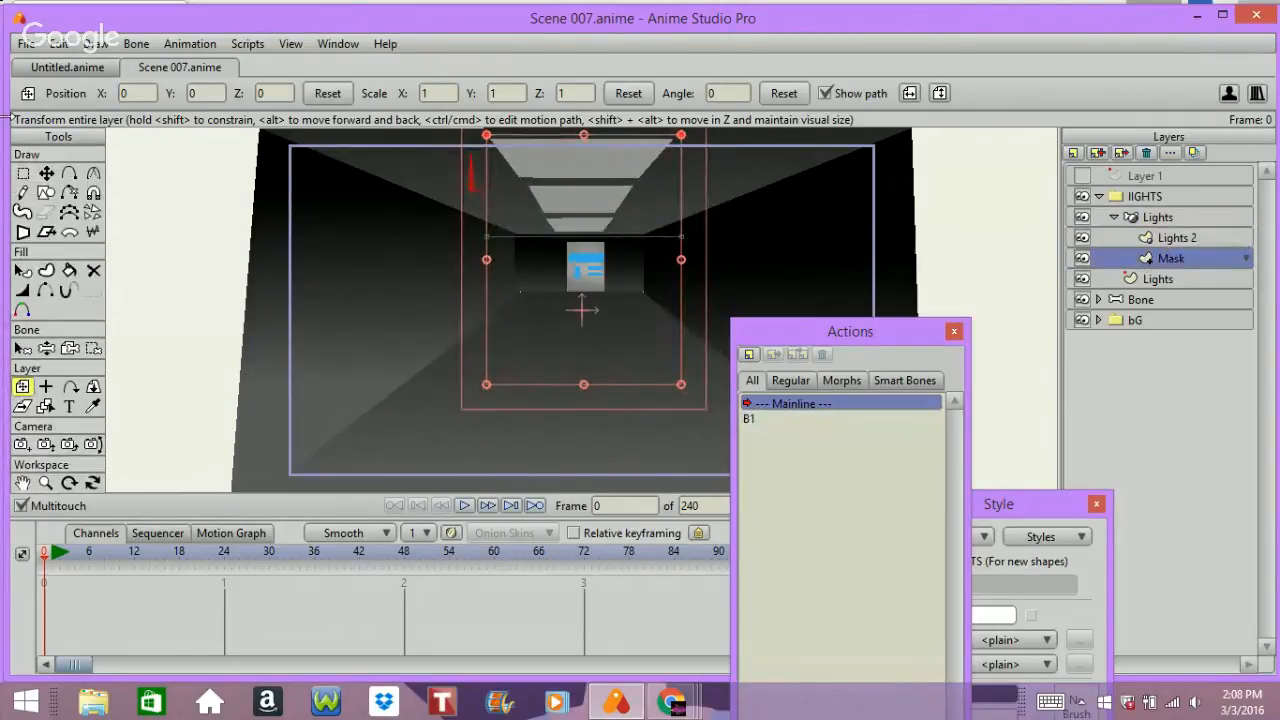
click(22, 290)
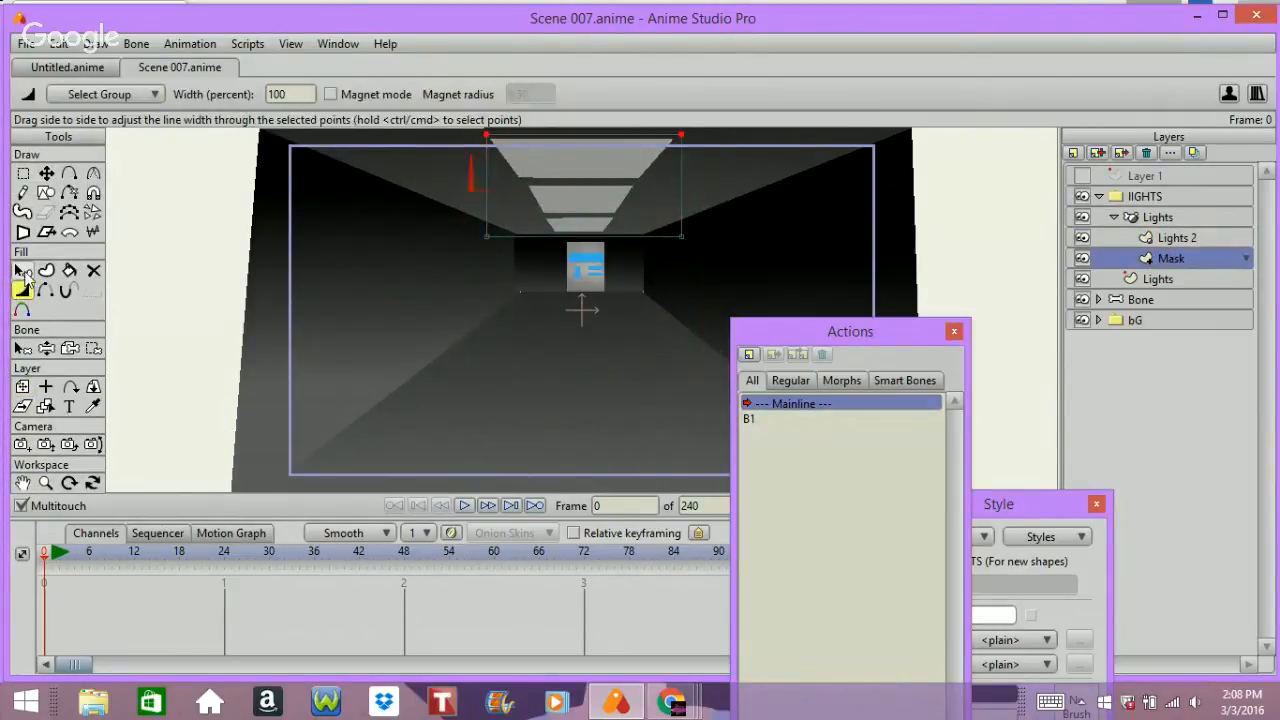
click(22, 270)
click(587, 238)
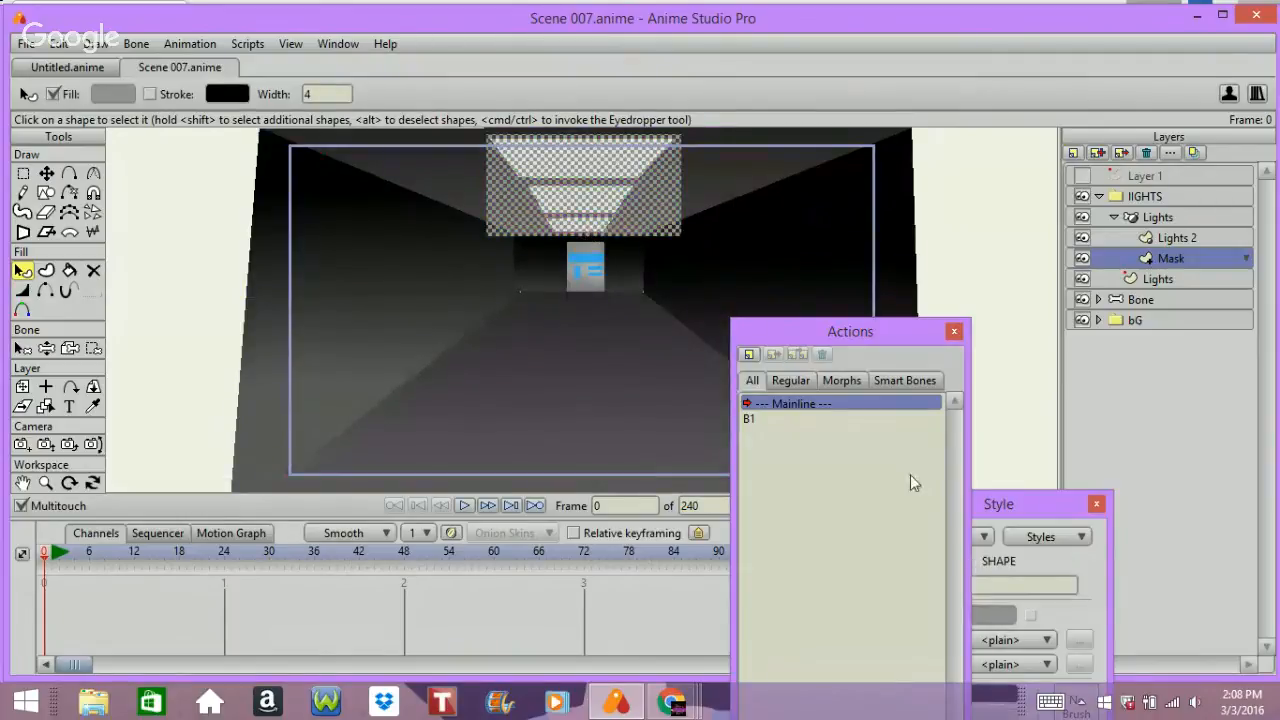
drag(1062, 510, 1064, 492)
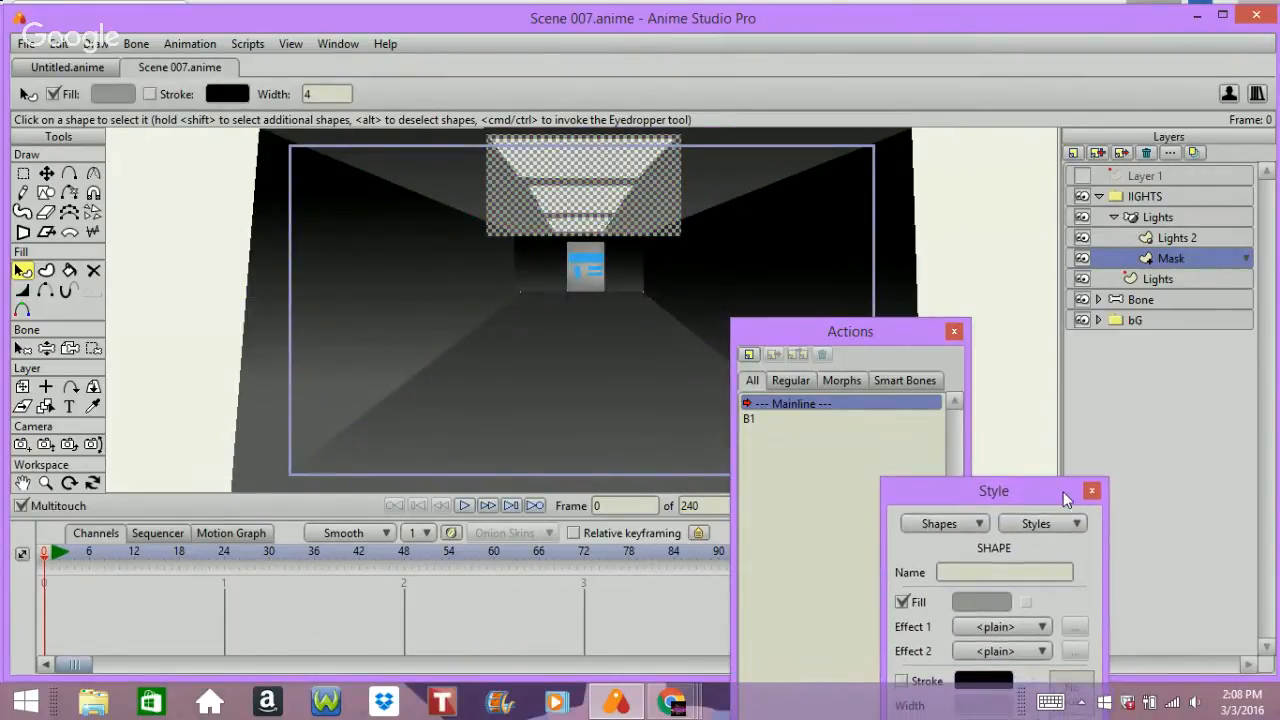
click(1219, 237)
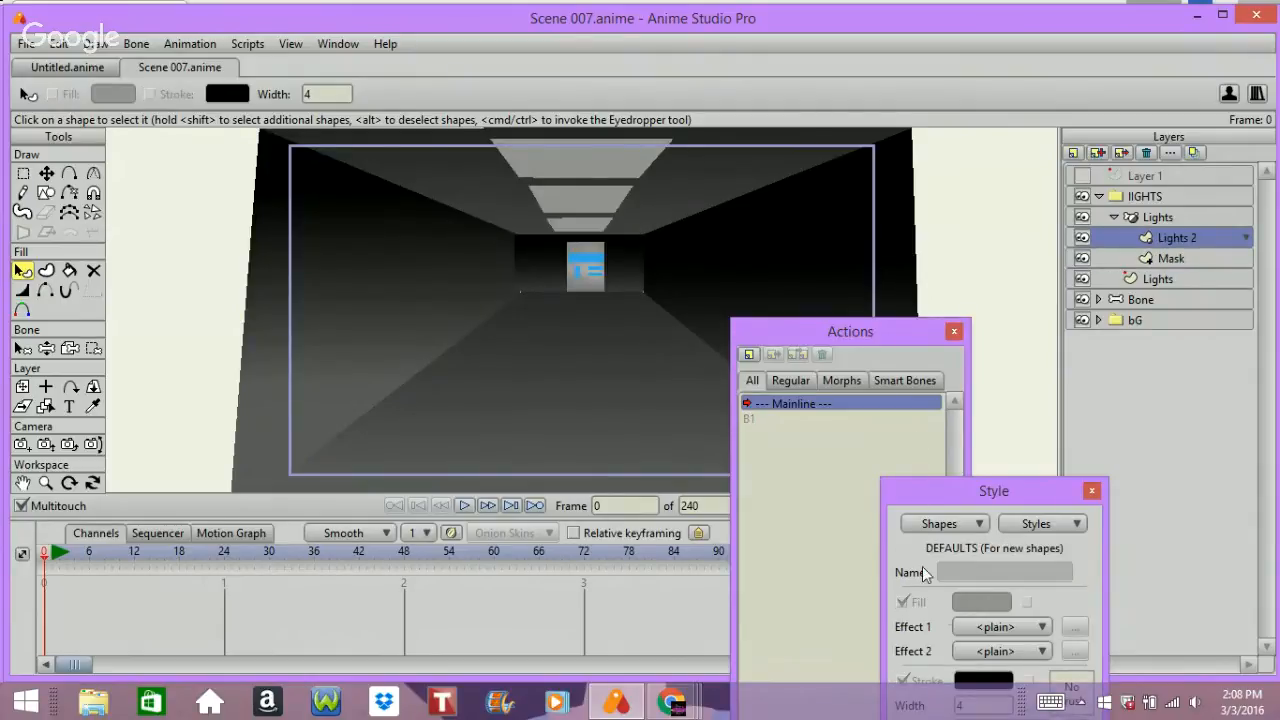
click(630, 152)
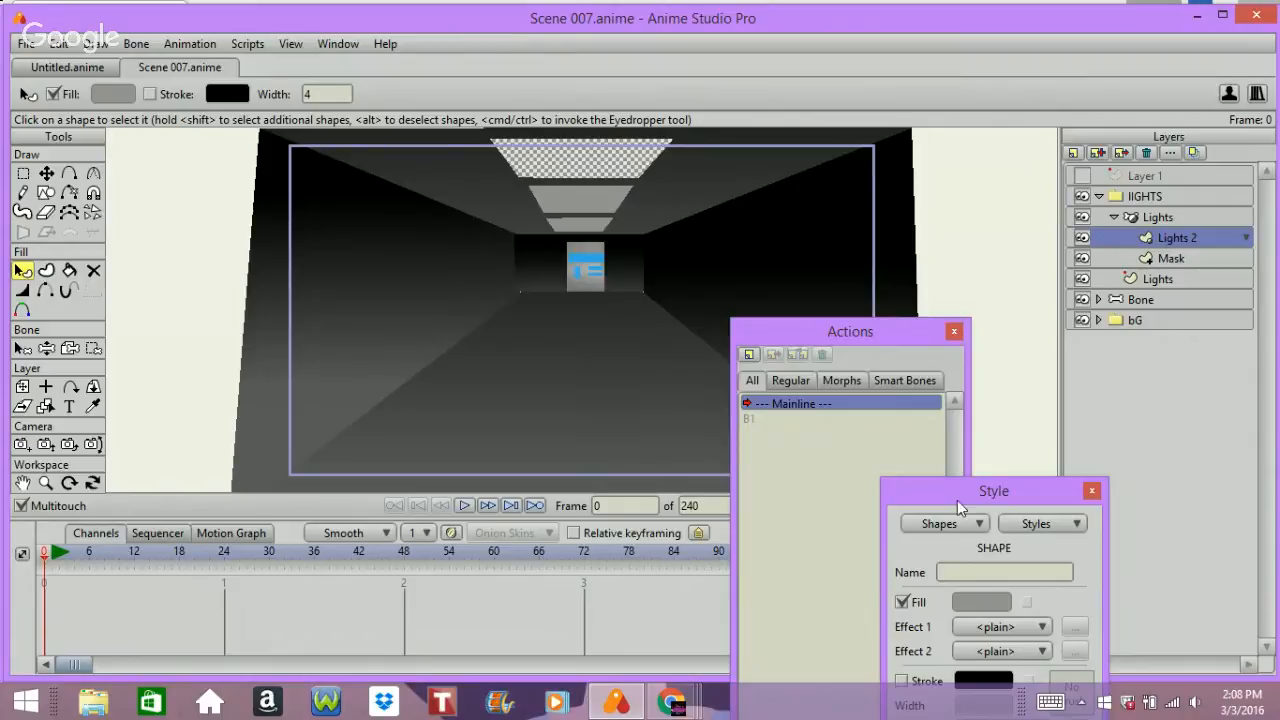
drag(952, 496, 957, 324)
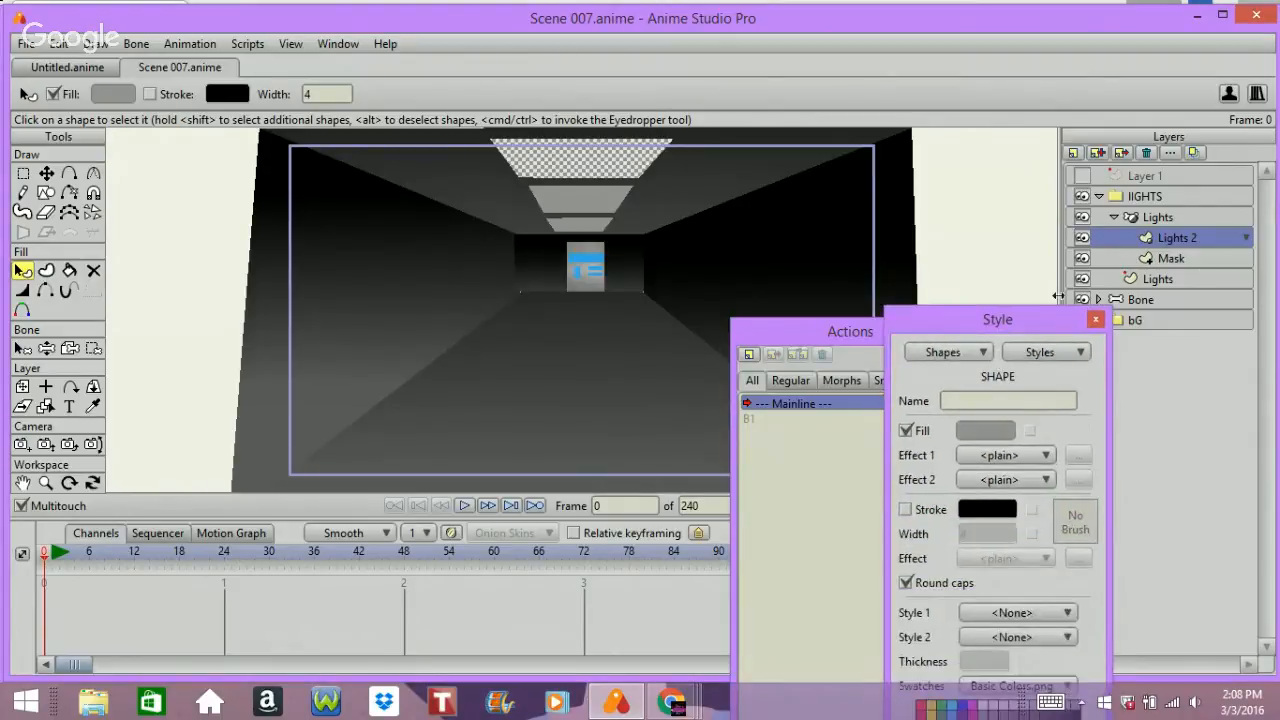
- Set the Mask rectangle's fill color to dark grey #515151 and render a preview of frame 0
click(1190, 259)
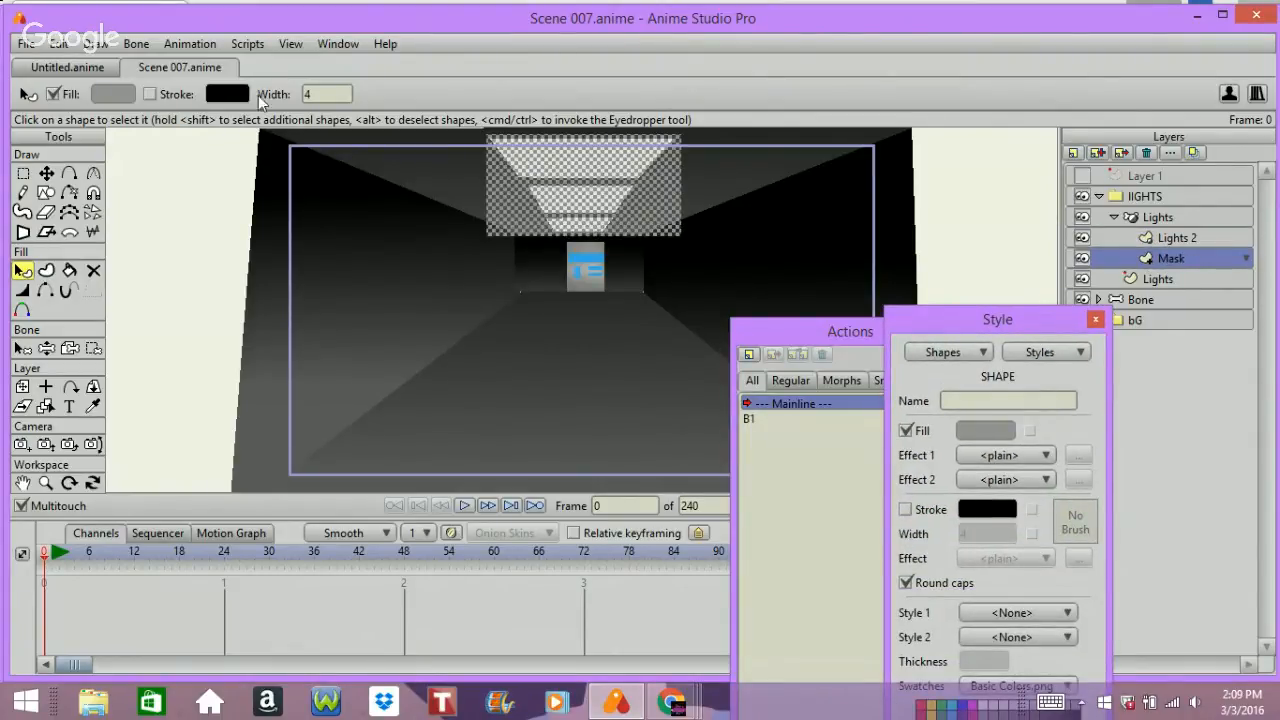
click(968, 429)
drag(695, 400, 652, 489)
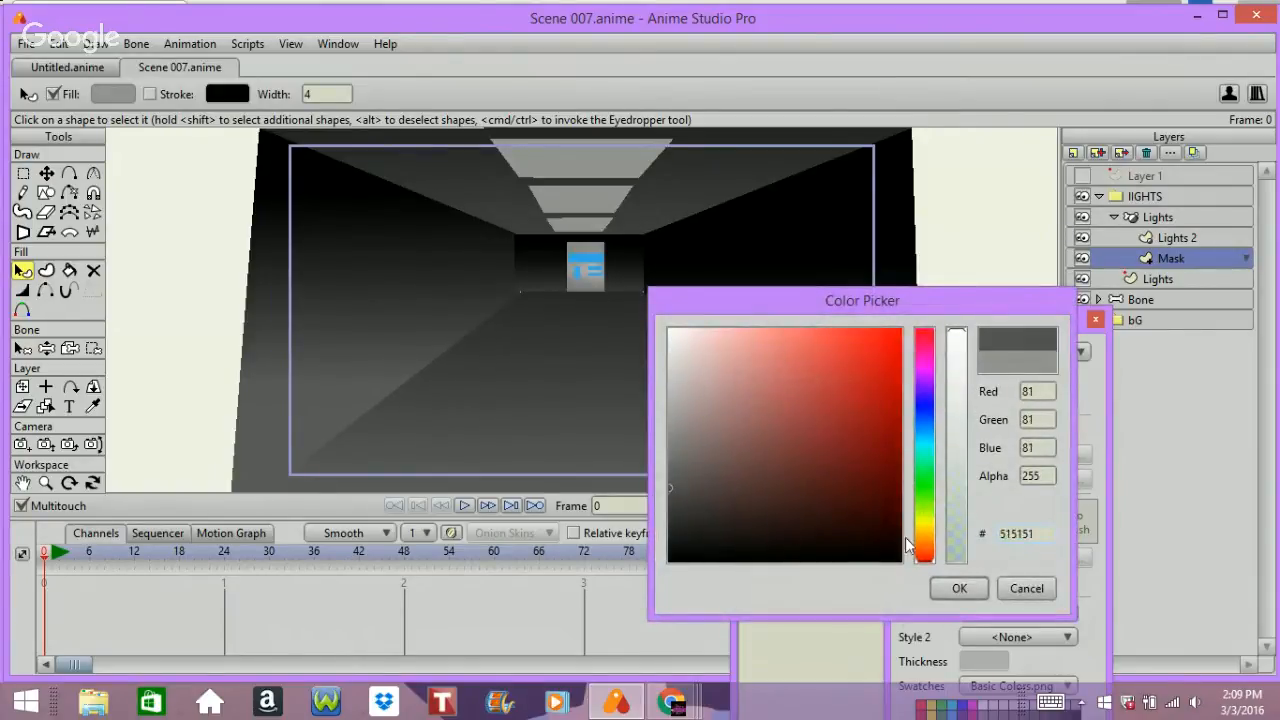
click(957, 588)
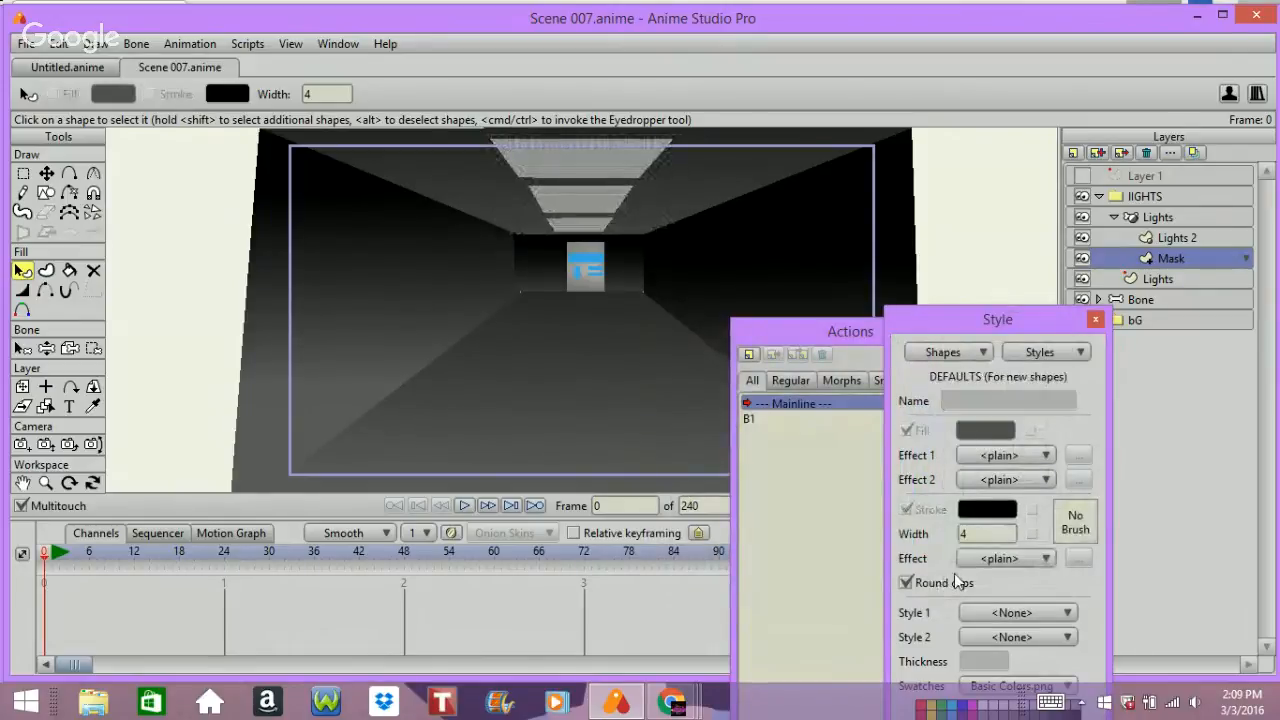
key(ctrl+r)
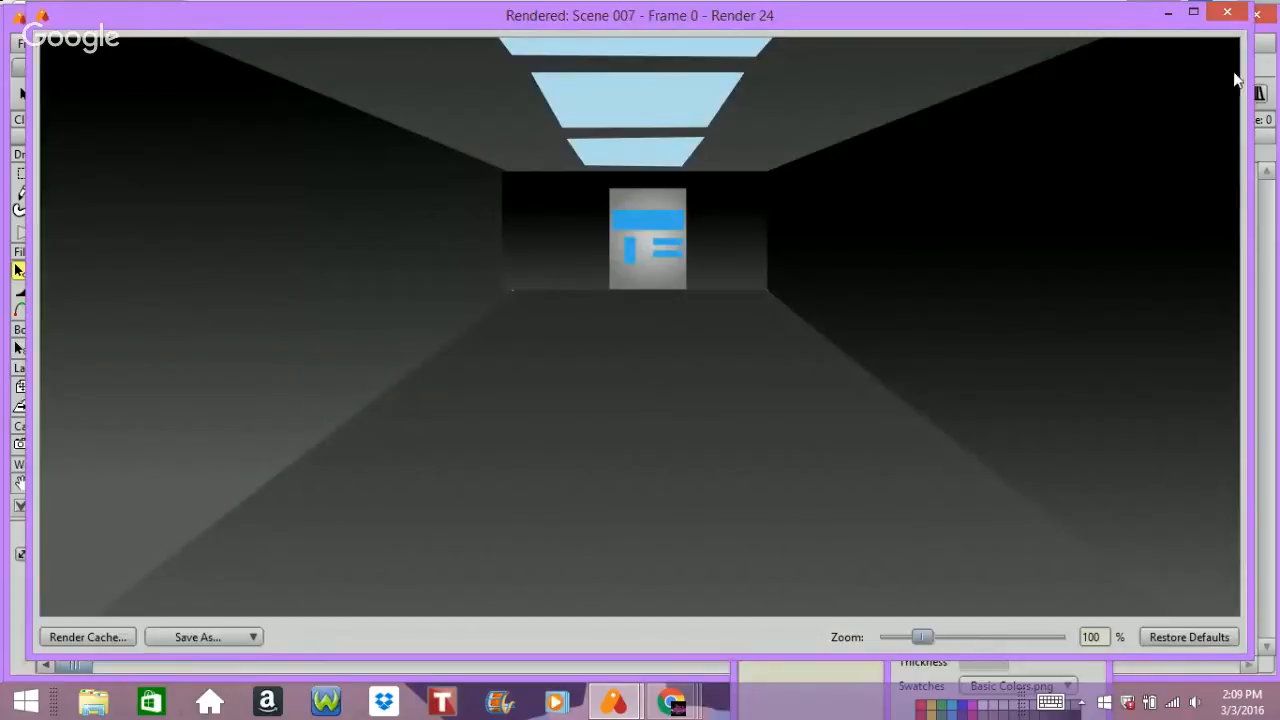
click(1237, 13)
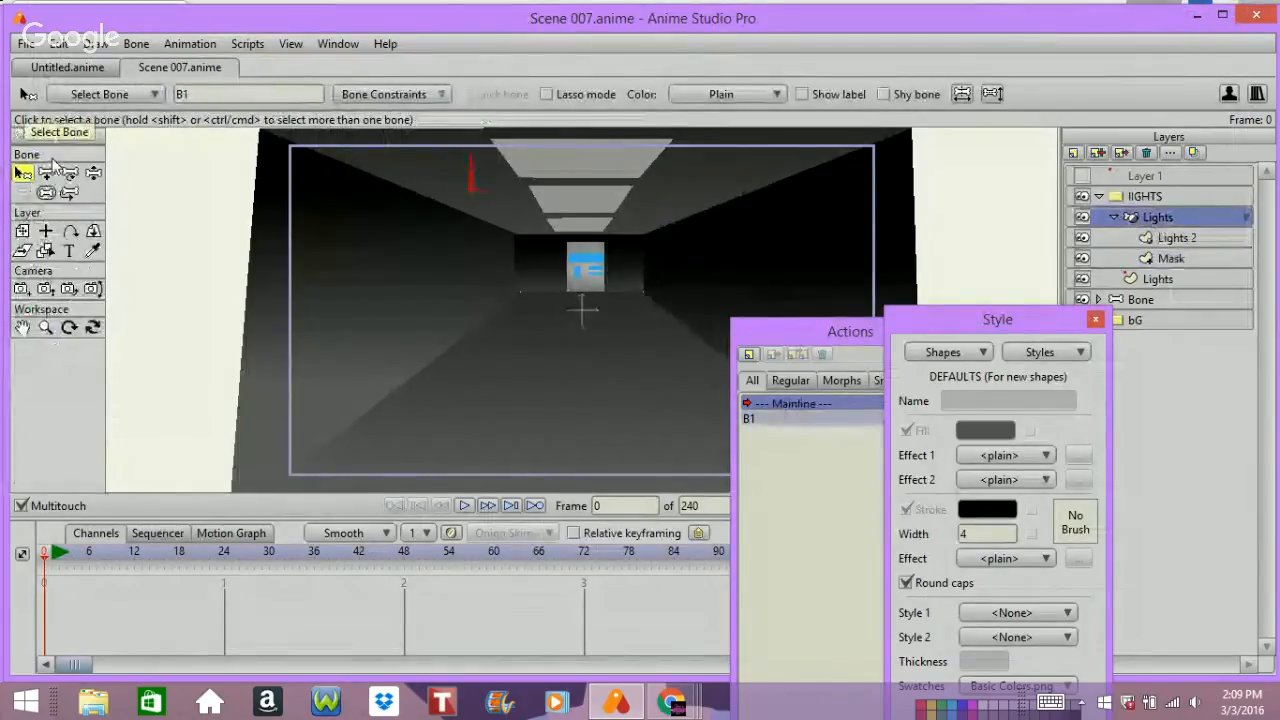
- Rotate bone B1 on the Lights bone layer clockwise to the horizontal and render a preview of frame 0
click(93, 172)
drag(475, 174, 514, 247)
mouse_move(510, 237)
mouse_down()
mouse_move(476, 202)
mouse_move(519, 259)
mouse_up()
key(ctrl+r)
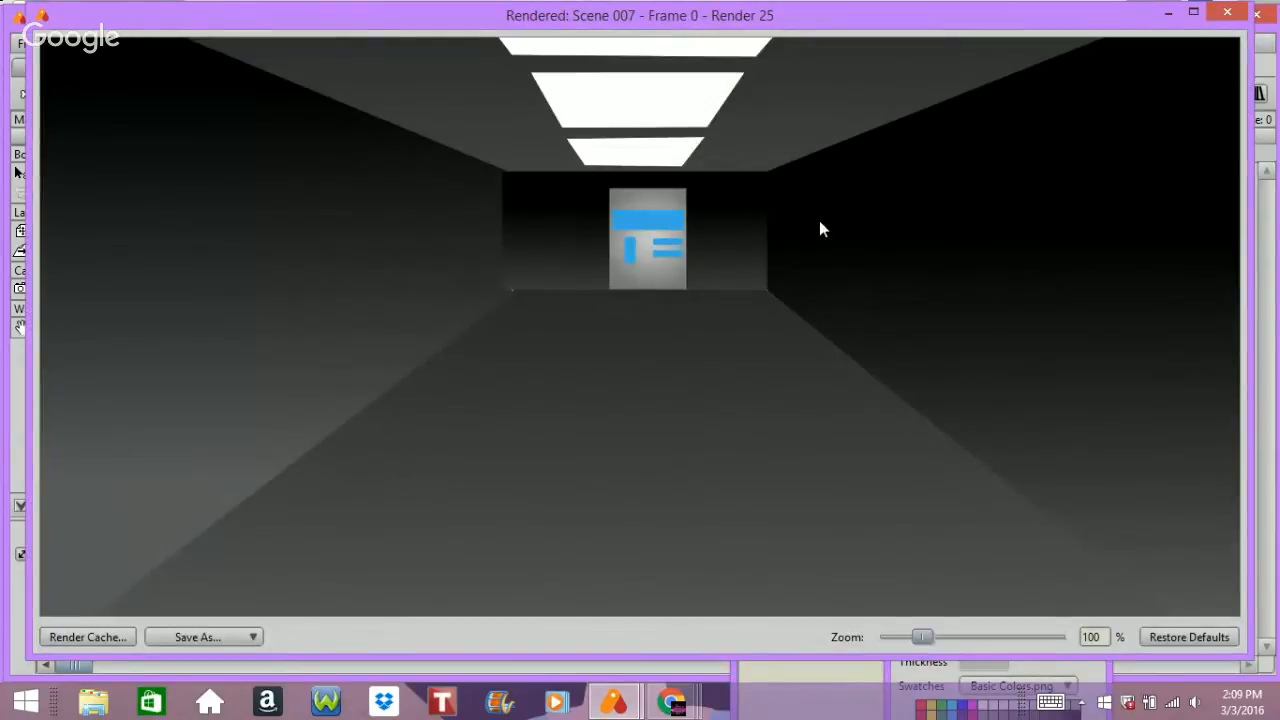
click(1227, 13)
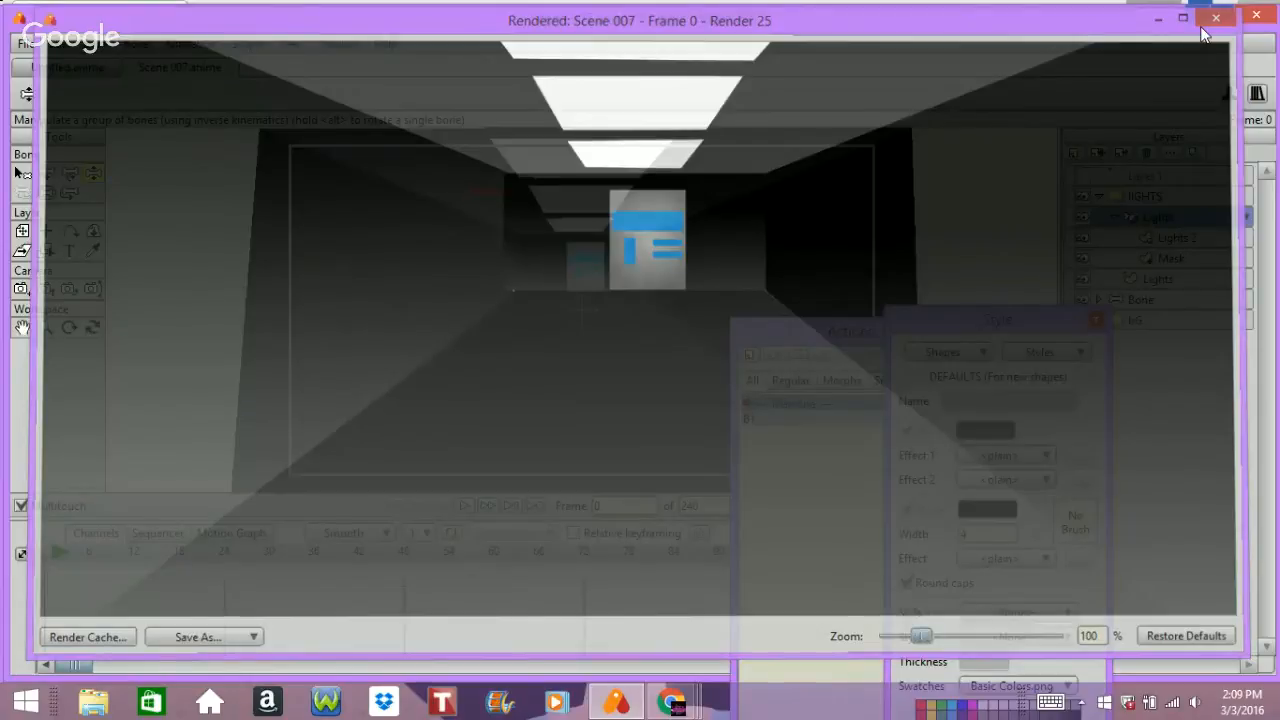
- Rotate bone B1 back up to a diagonal angle and render another preview of frame 0
key(ctrl+shift+z)
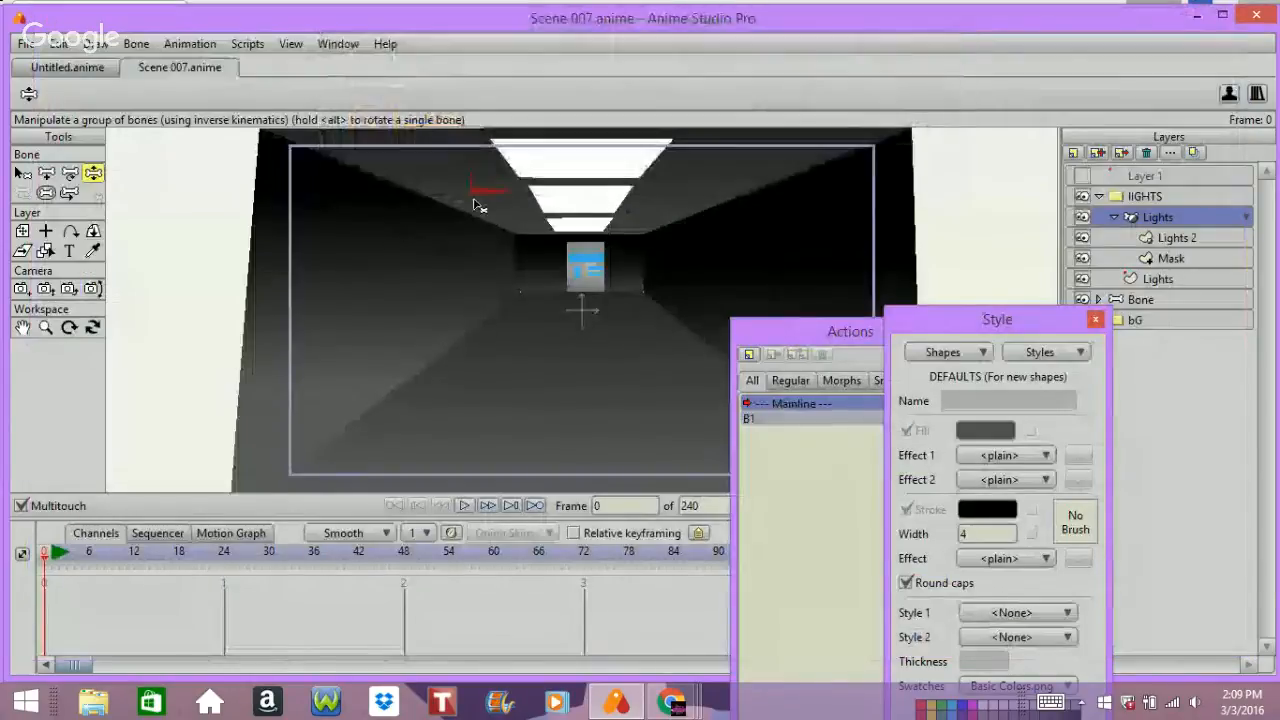
drag(487, 193, 498, 158)
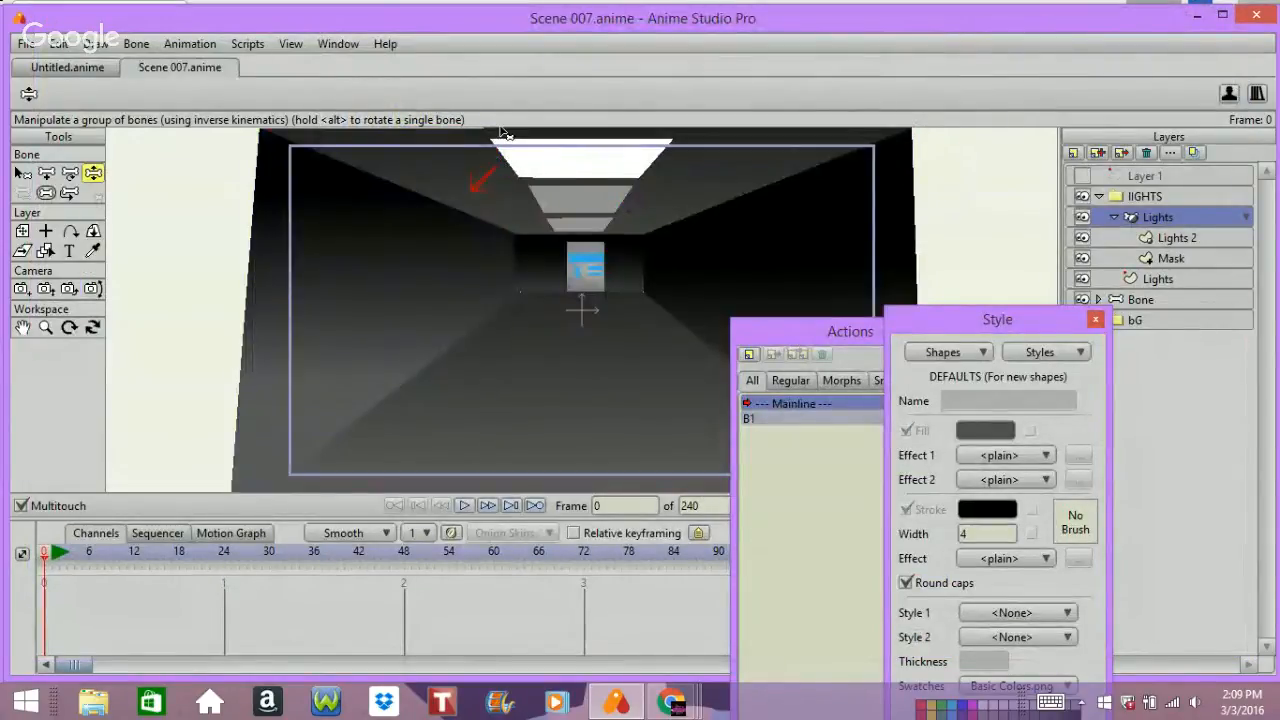
key(ctrl+r)
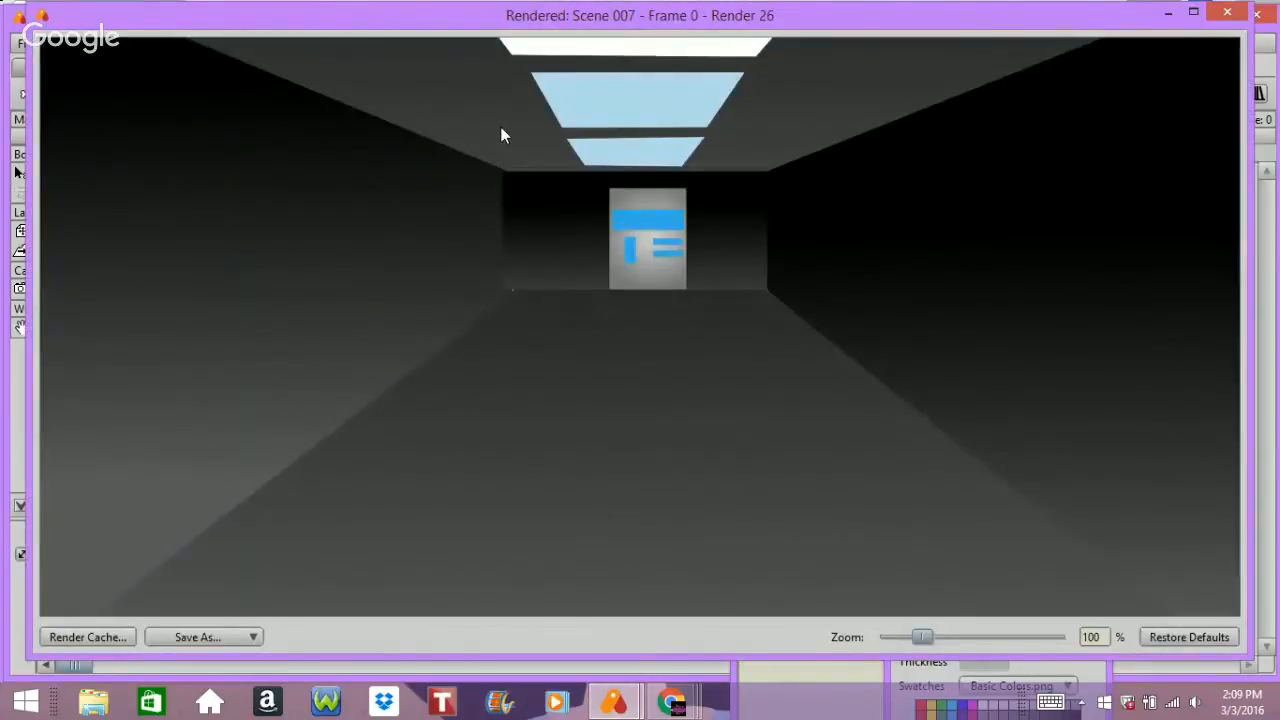
click(1227, 12)
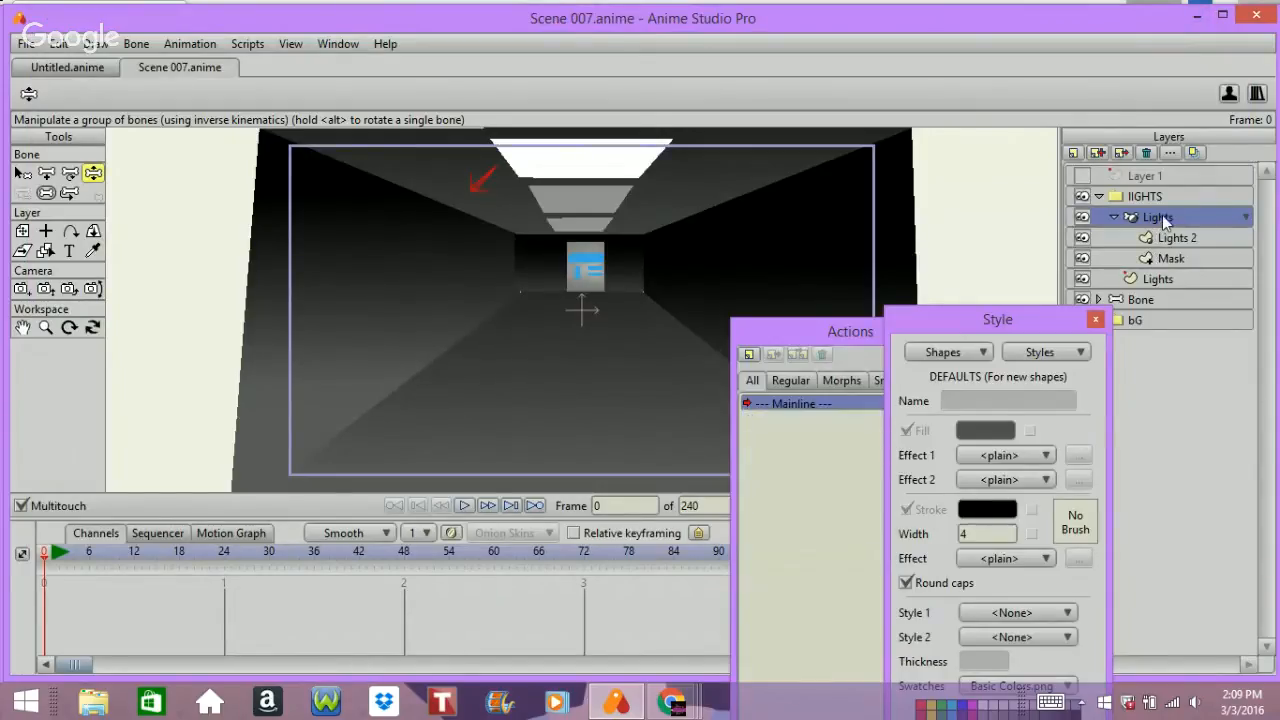
- Check the general layer settings of the Lights bone layer, Lights 2 and Mask for colorizing and compositing effects
double_click(1160, 218)
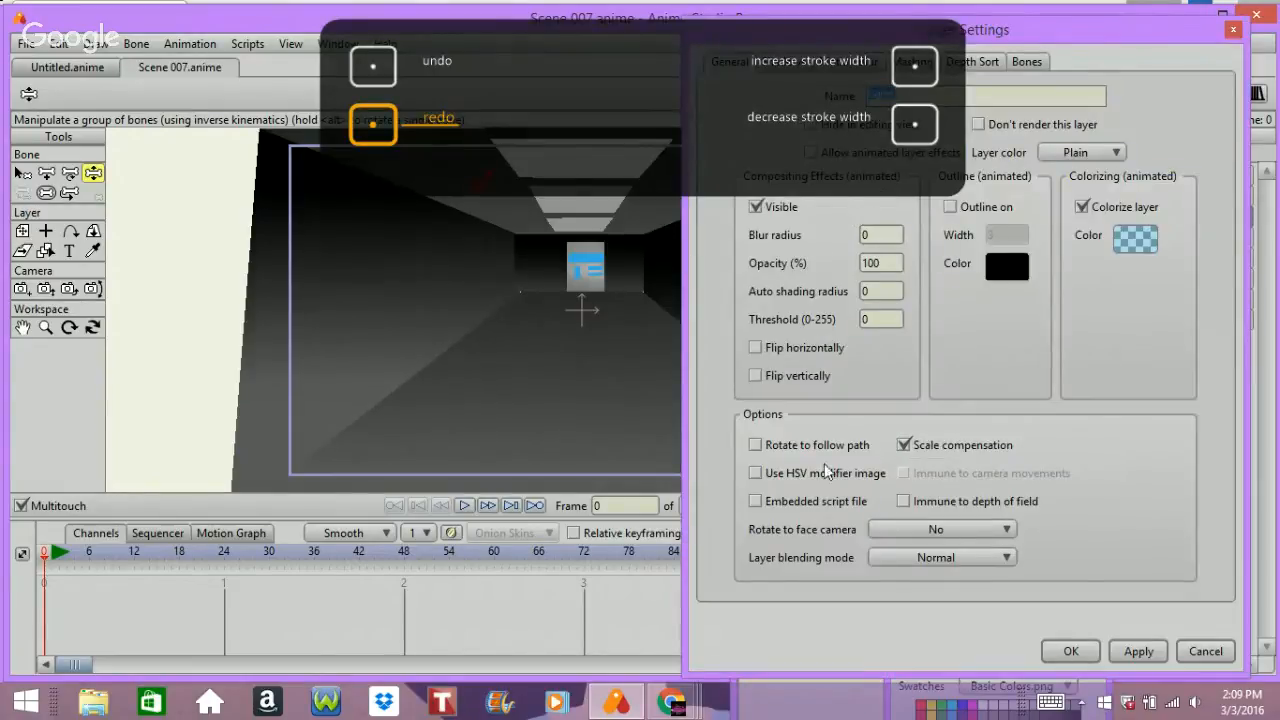
click(1070, 652)
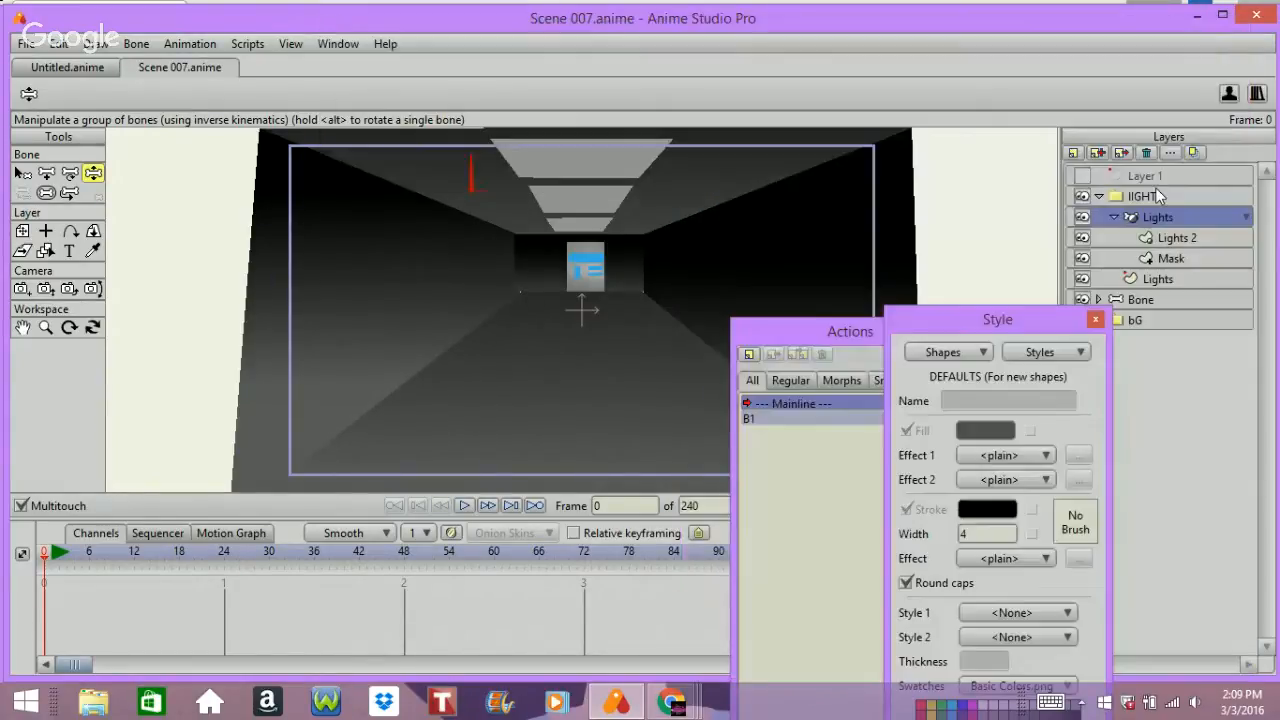
click(1177, 238)
double_click(1177, 238)
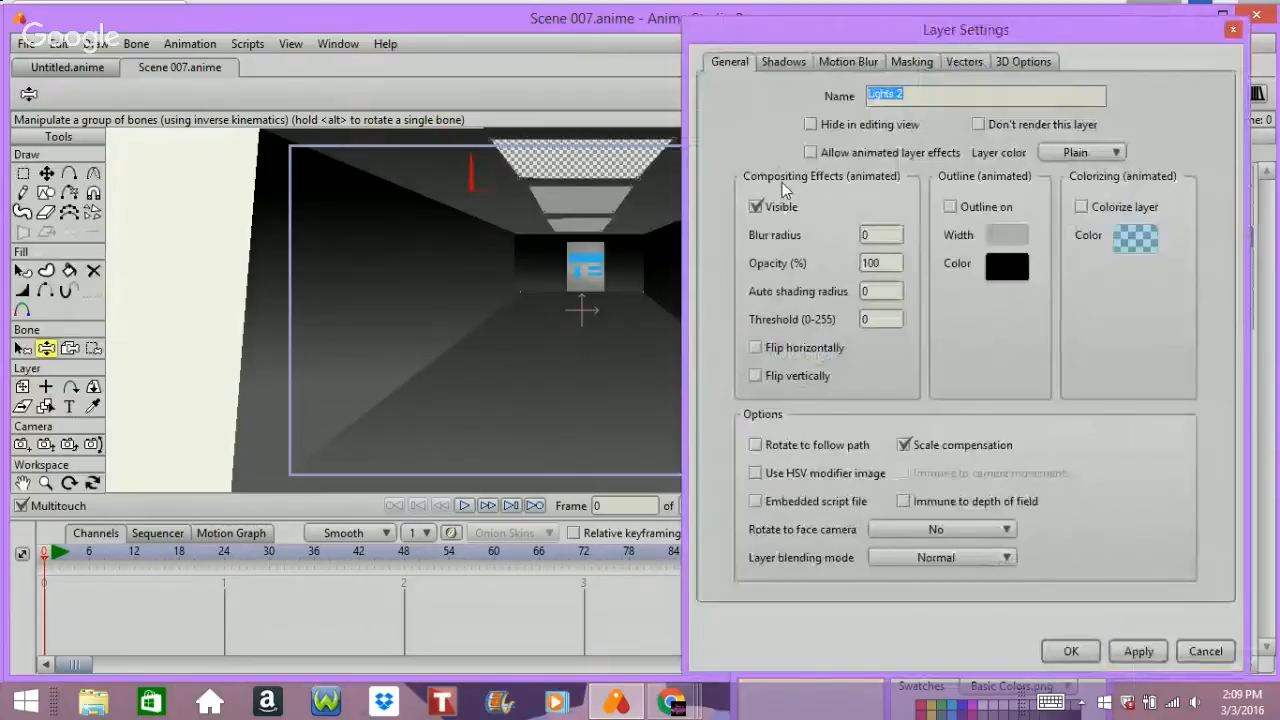
click(1066, 648)
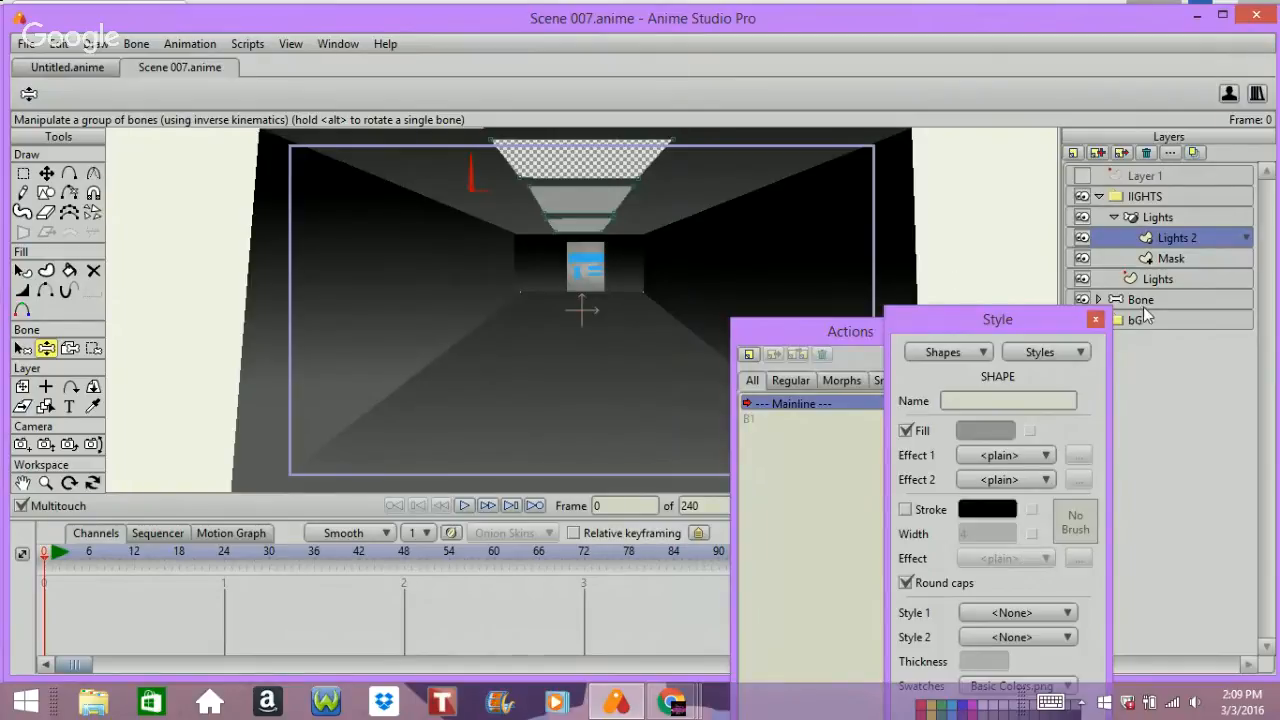
click(1158, 254)
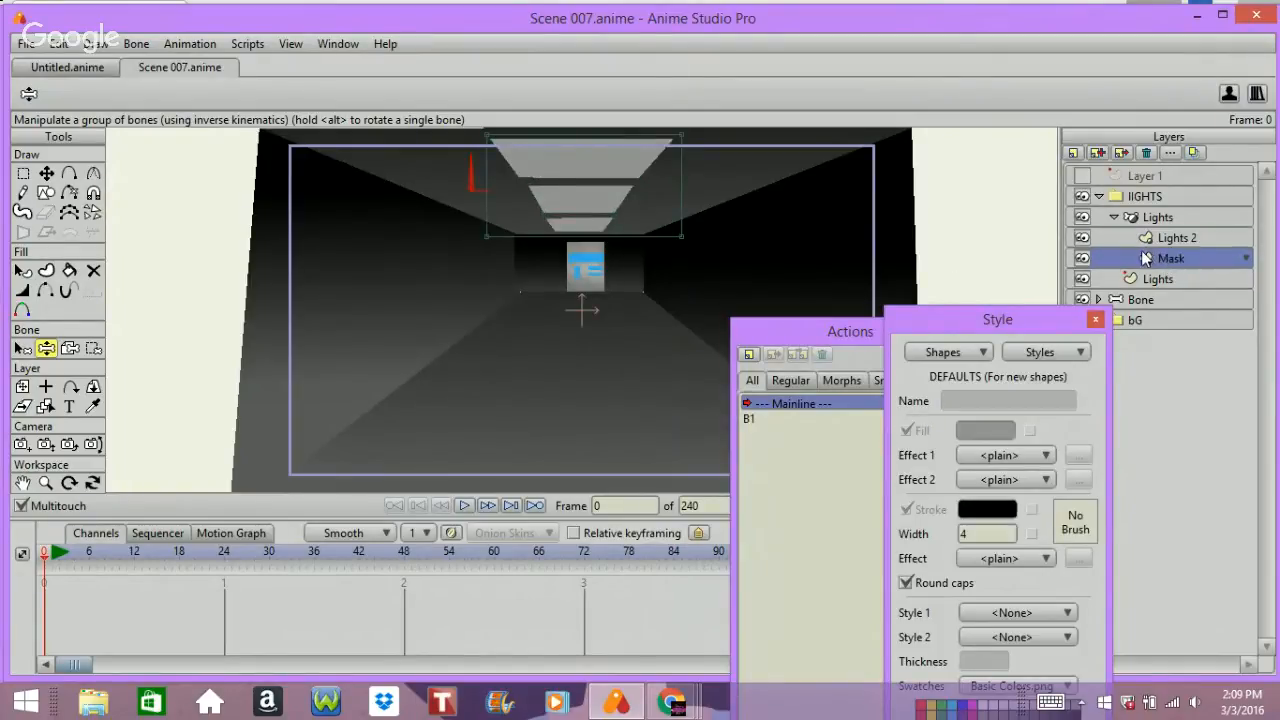
double_click(1155, 258)
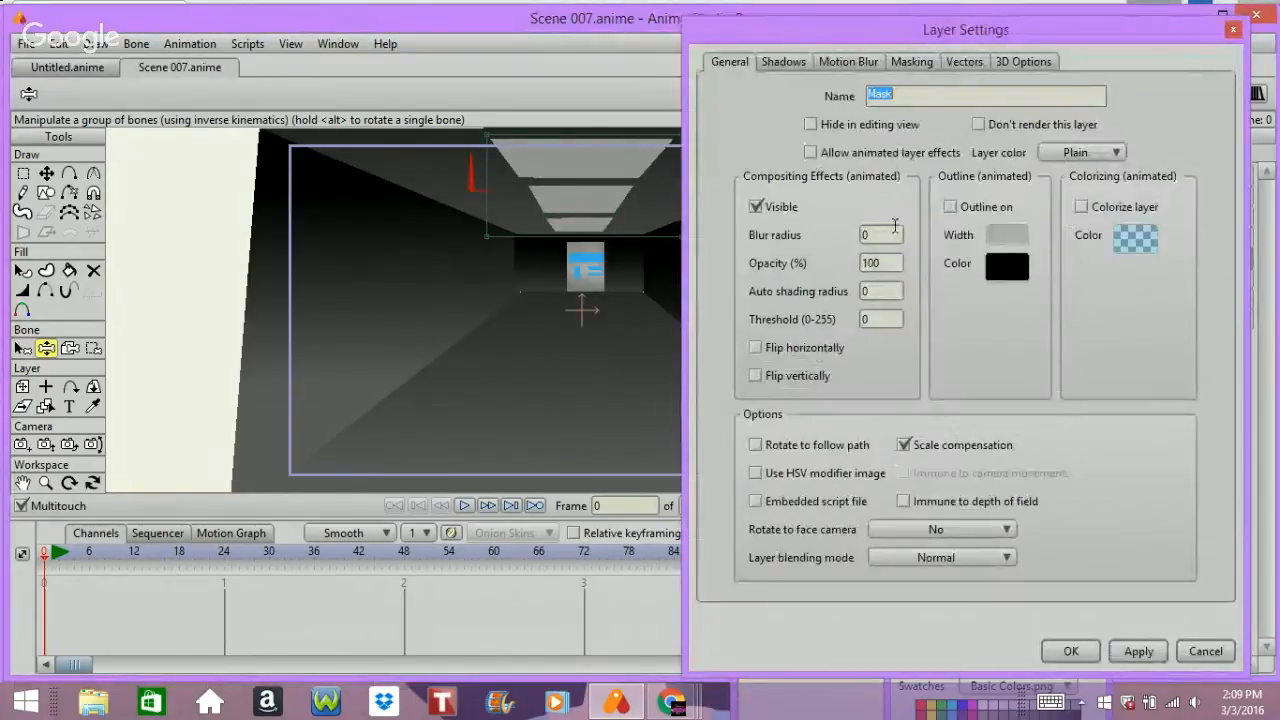
click(1070, 650)
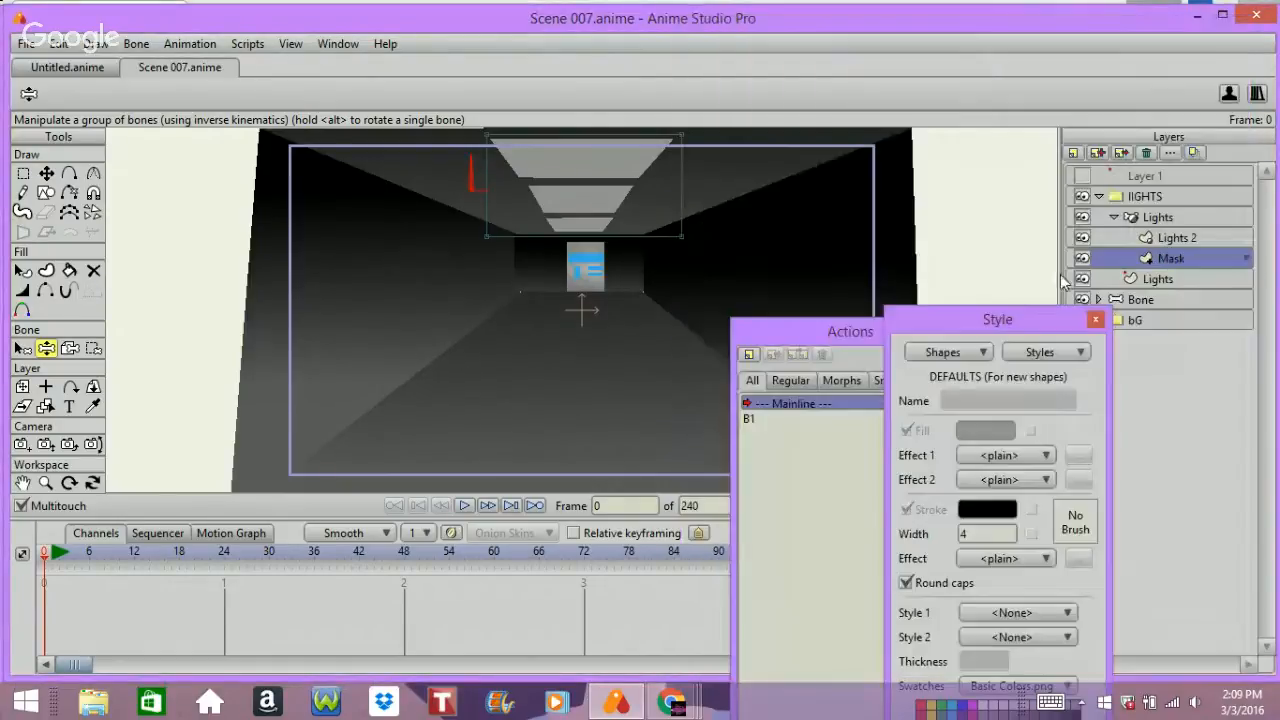
- Collapse the lIGHTS group and open CMain.anime from the recent files
click(1099, 197)
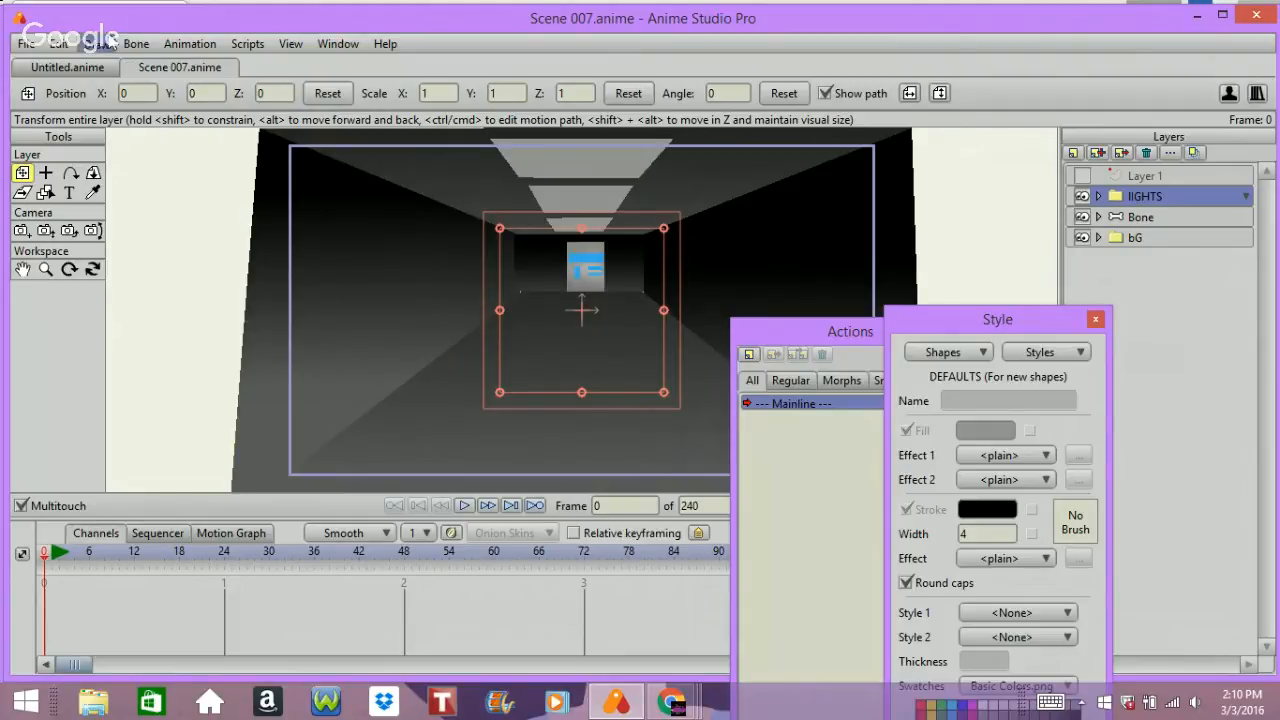
click(60, 45)
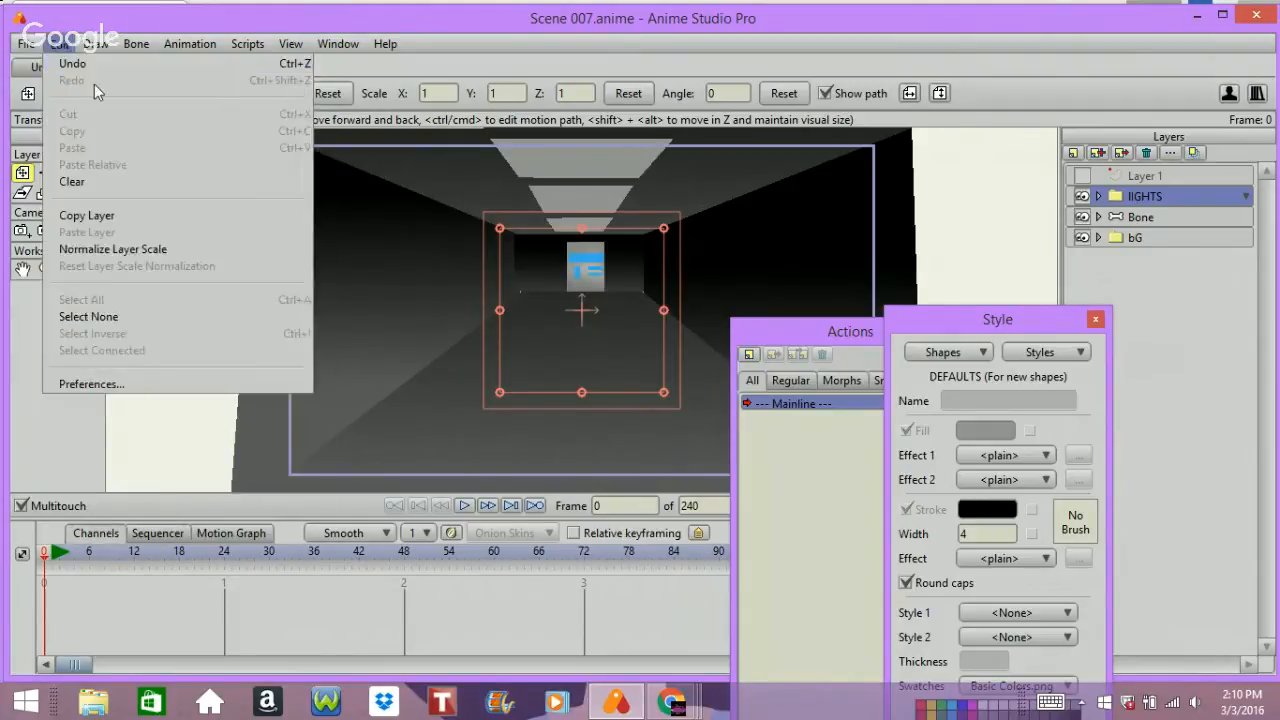
click(70, 50)
click(60, 46)
mouse_move(27, 44)
mouse_move(295, 131)
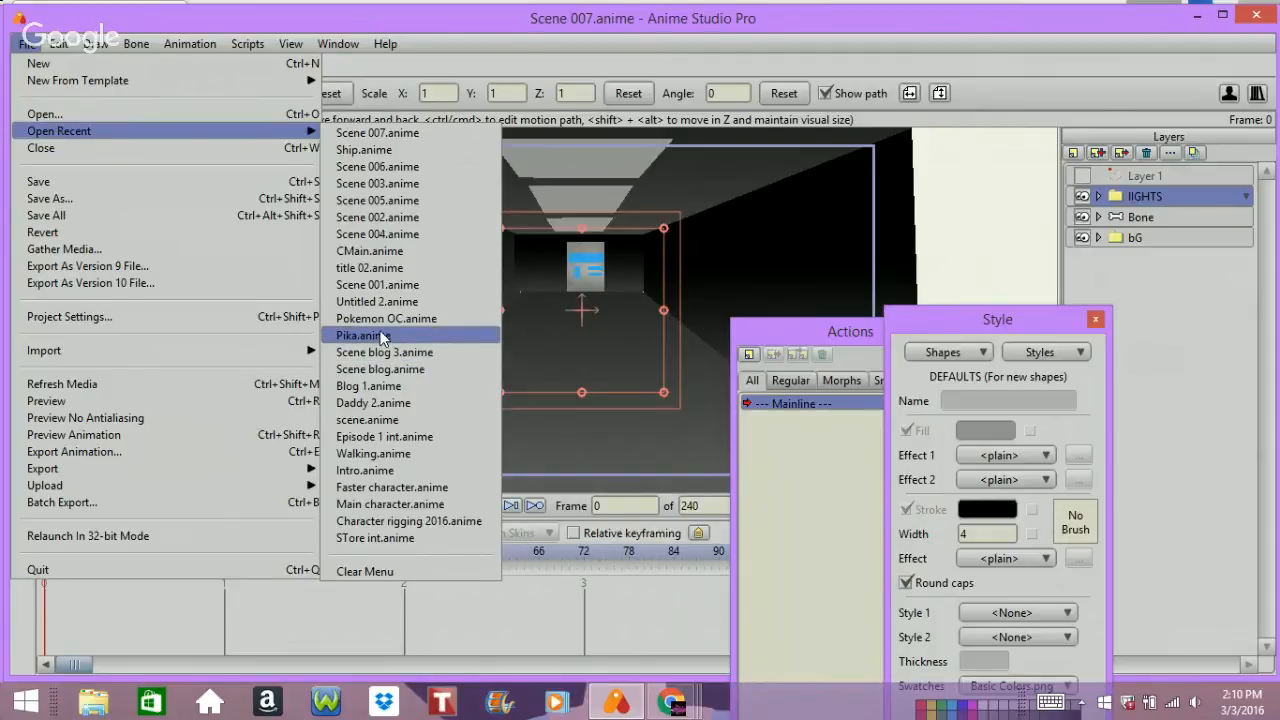
click(369, 251)
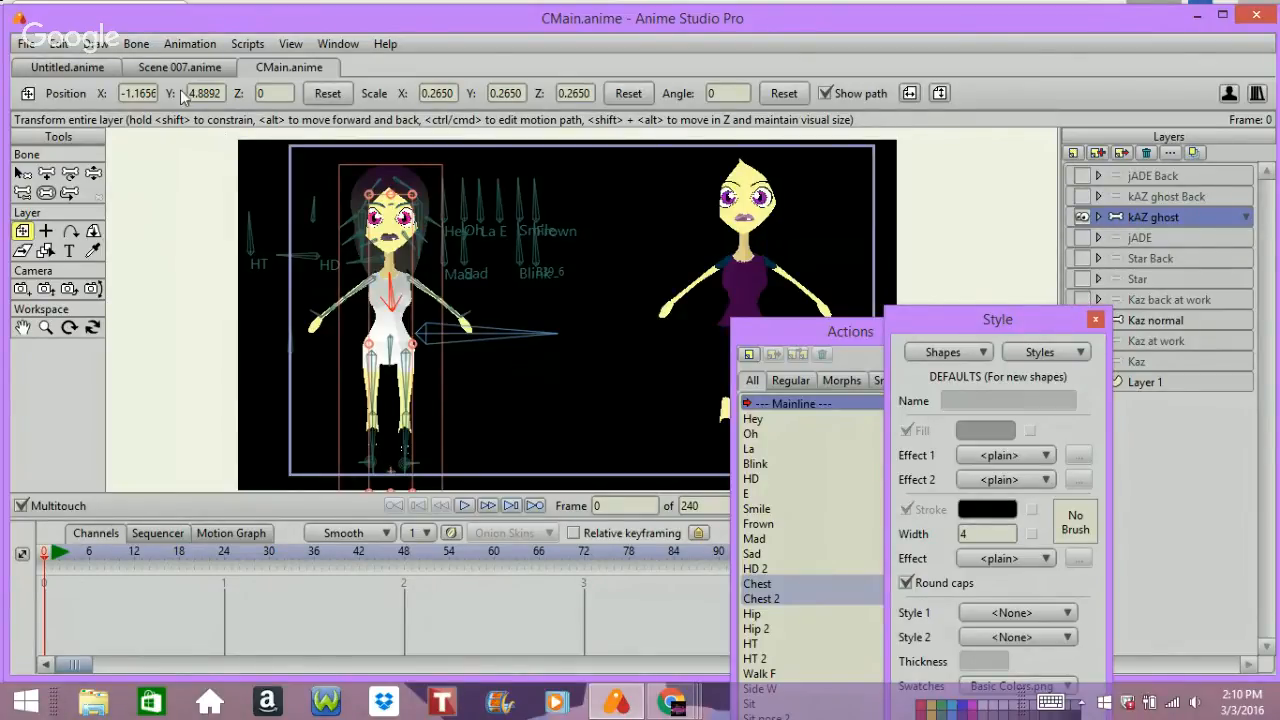
- Copy the kAZ ghost layer from CMain.anime and paste it above the lIGHTS group in Scene 007
click(55, 47)
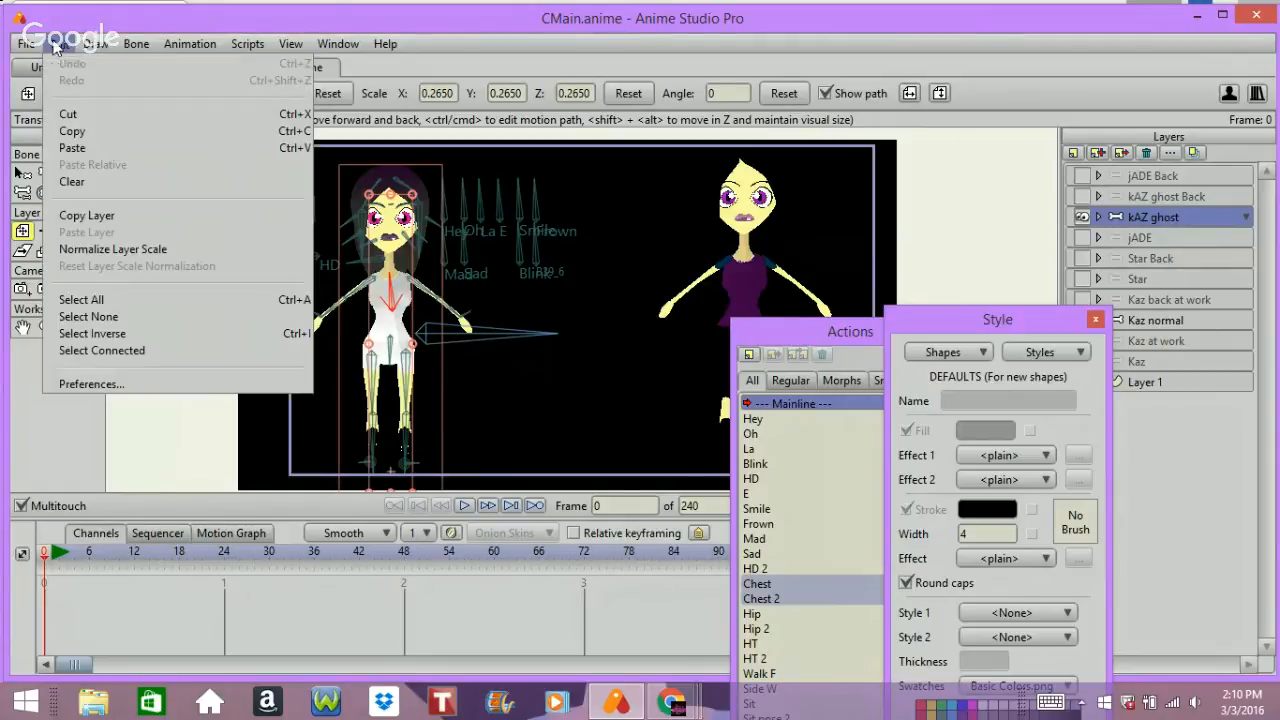
click(147, 205)
click(169, 64)
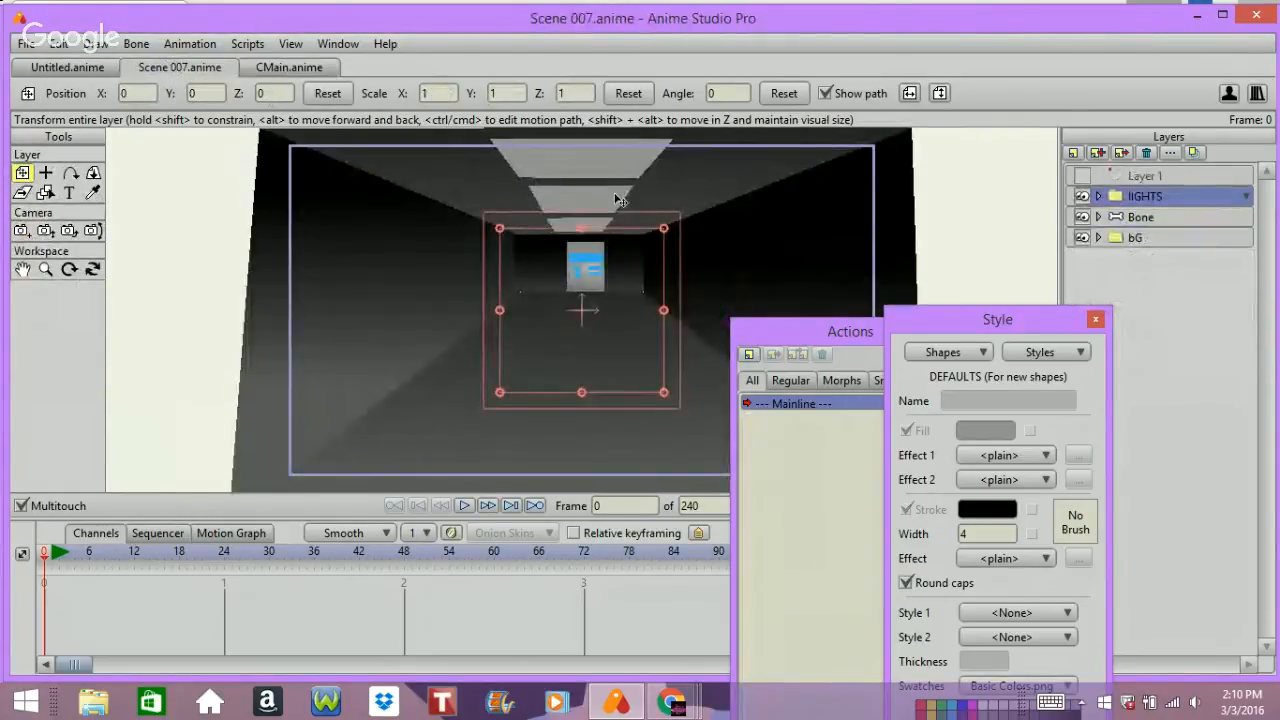
click(60, 45)
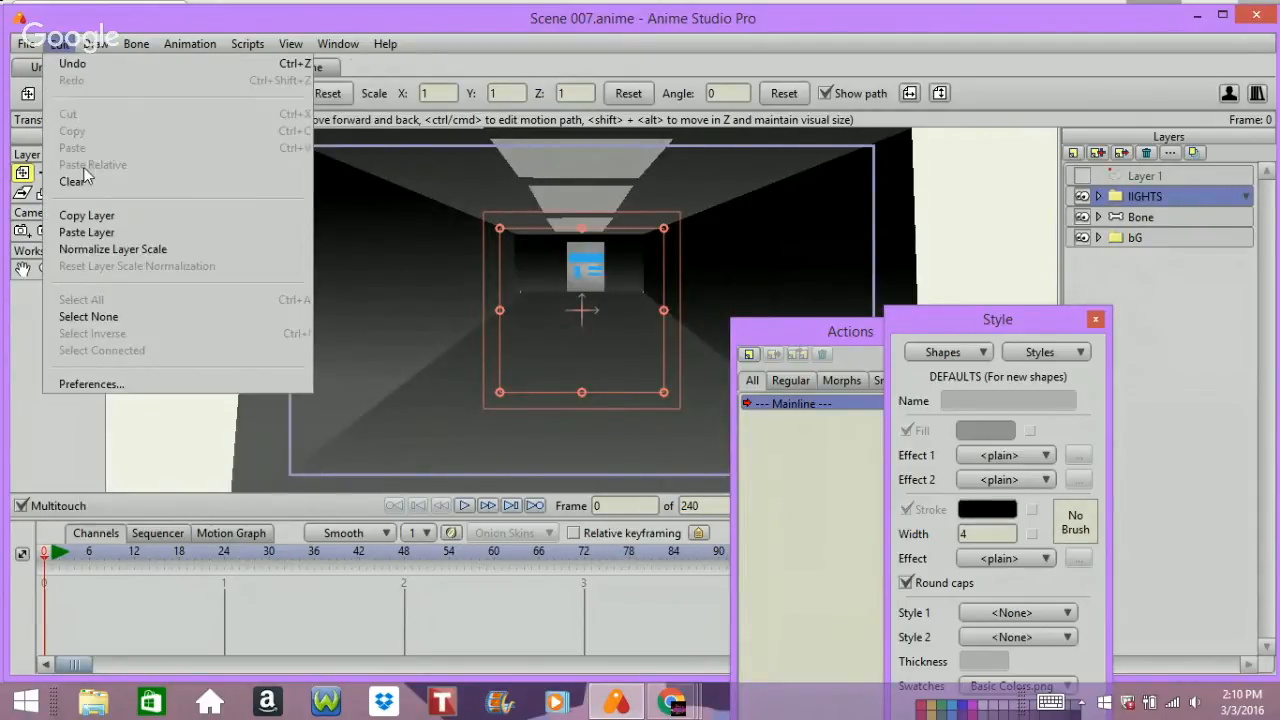
click(80, 233)
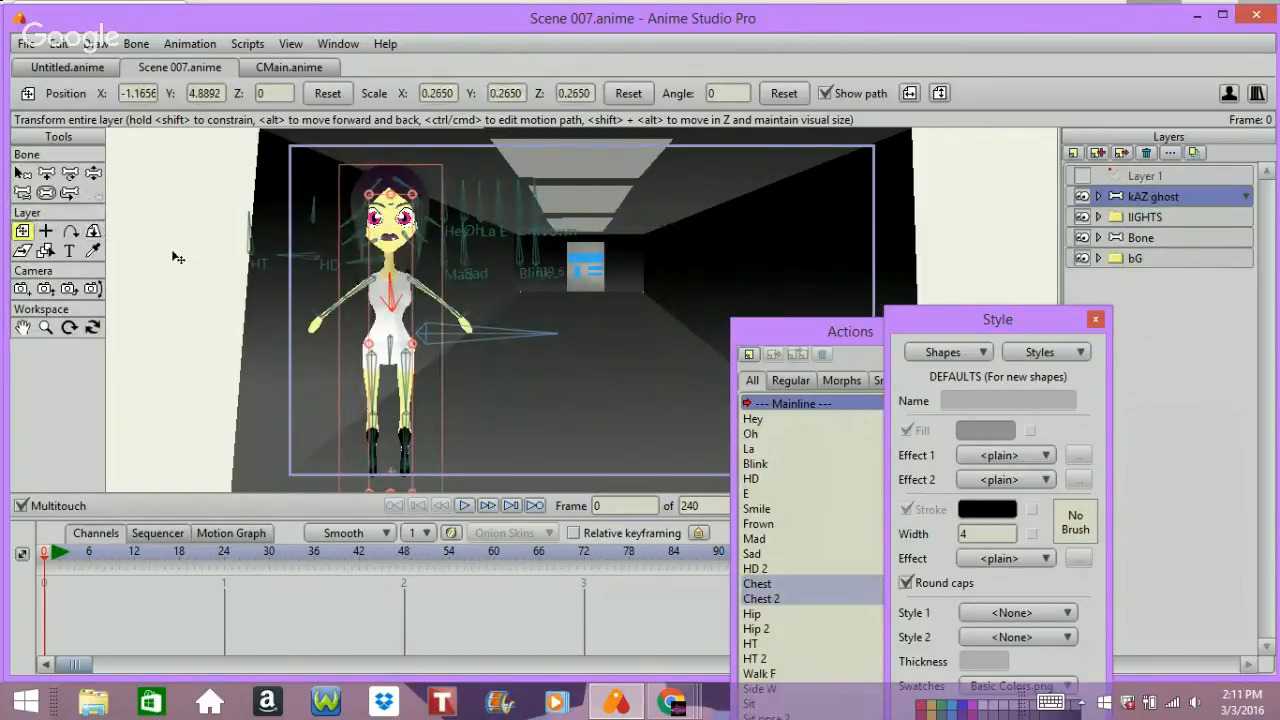
- Move the kAZ ghost layer to about X 0.1255, Y 4.4436, scale it to about 0.2880, and go to frame 1
drag(165, 289, 380, 366)
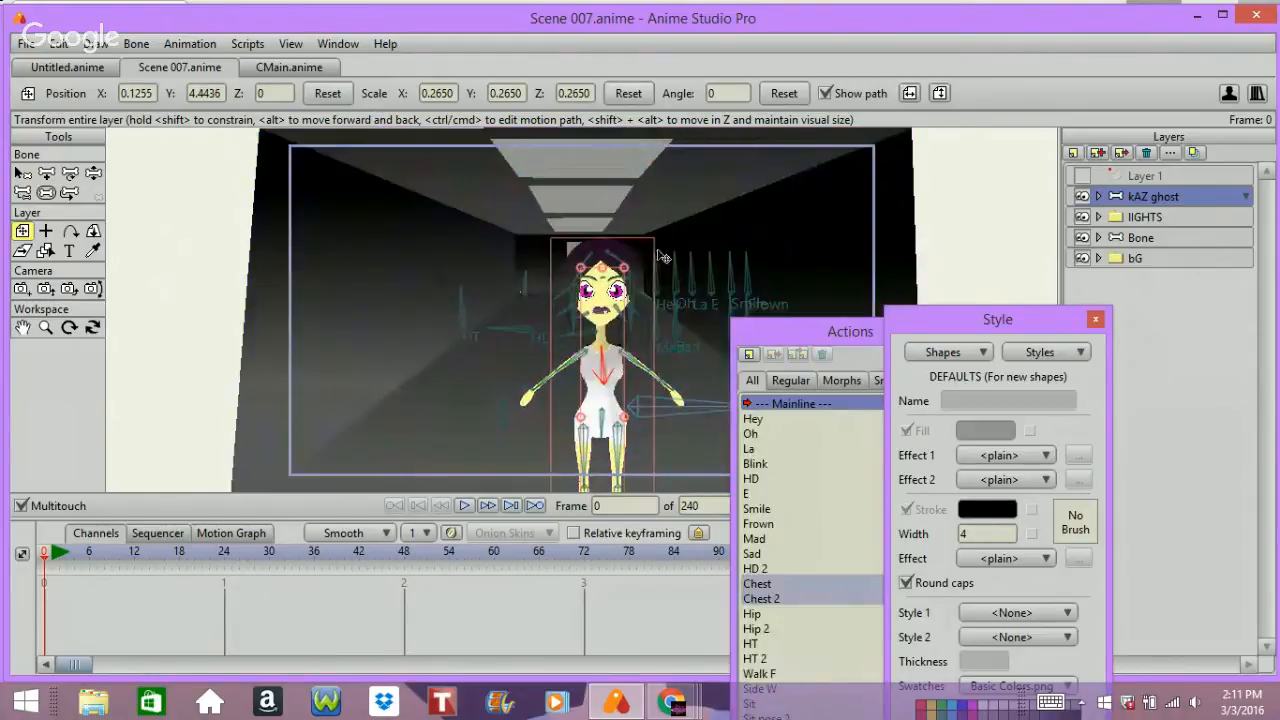
drag(624, 268, 628, 258)
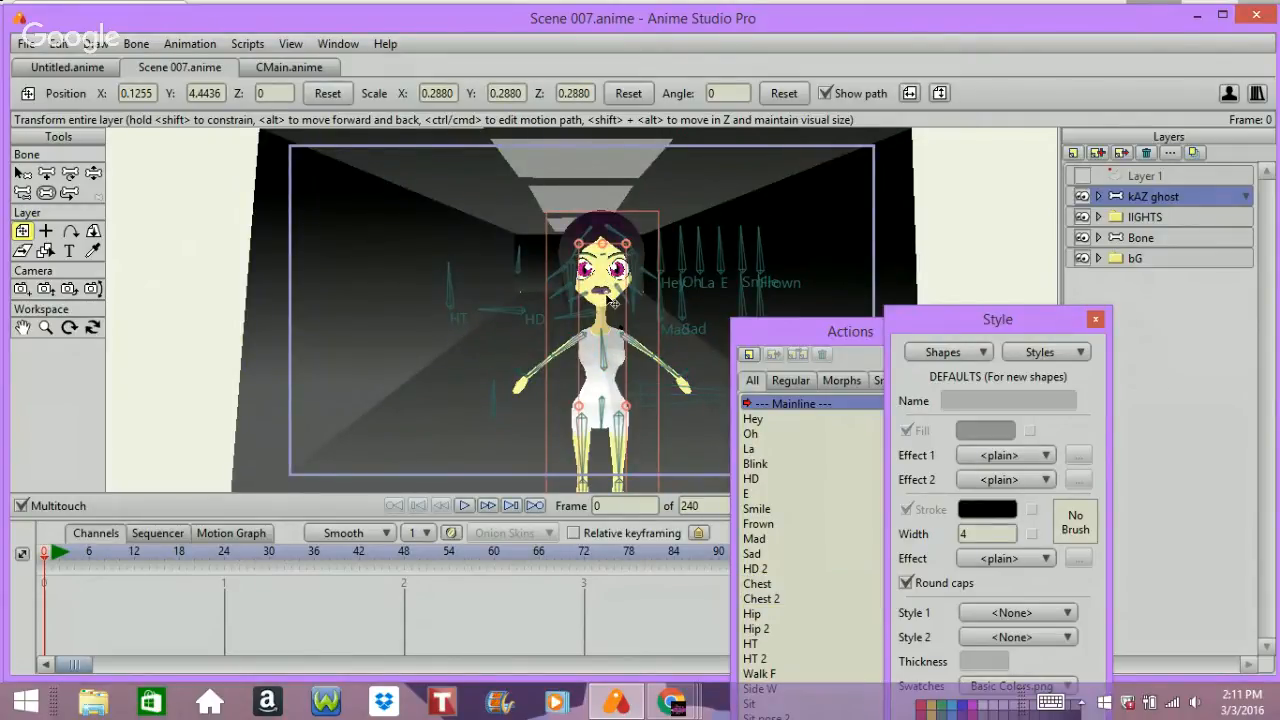
key(ctrl+Right)
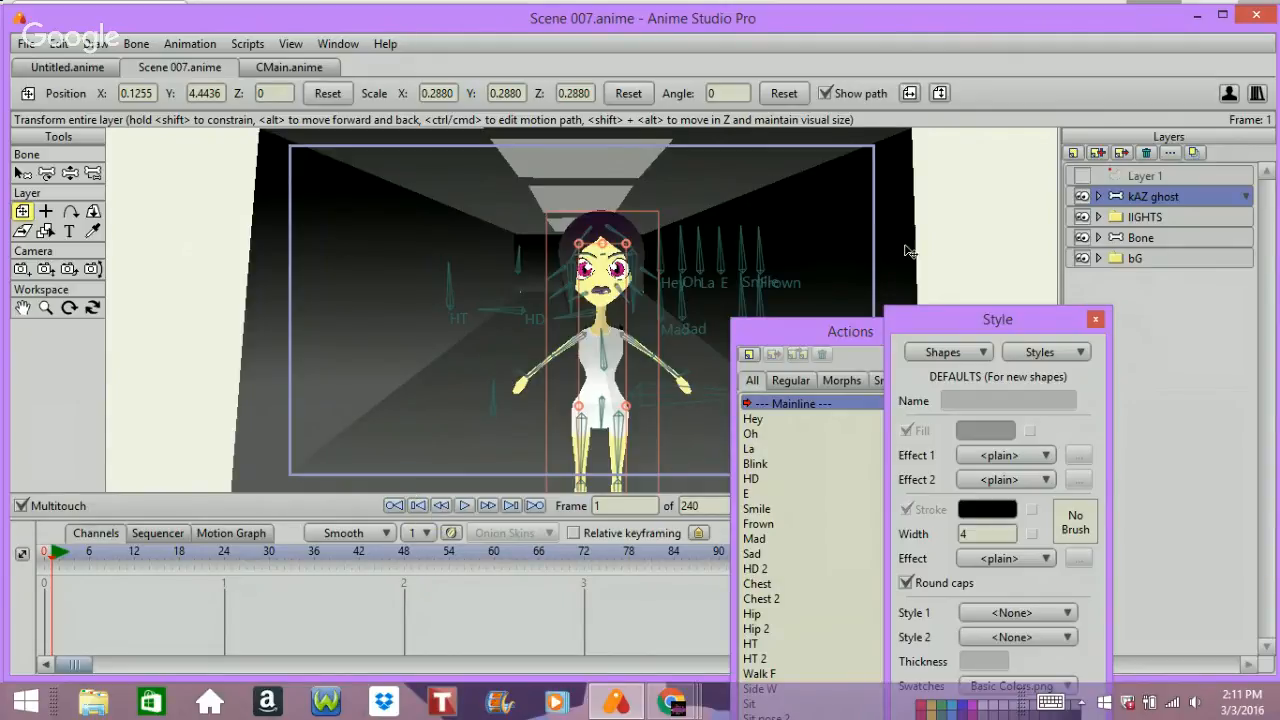
click(1082, 196)
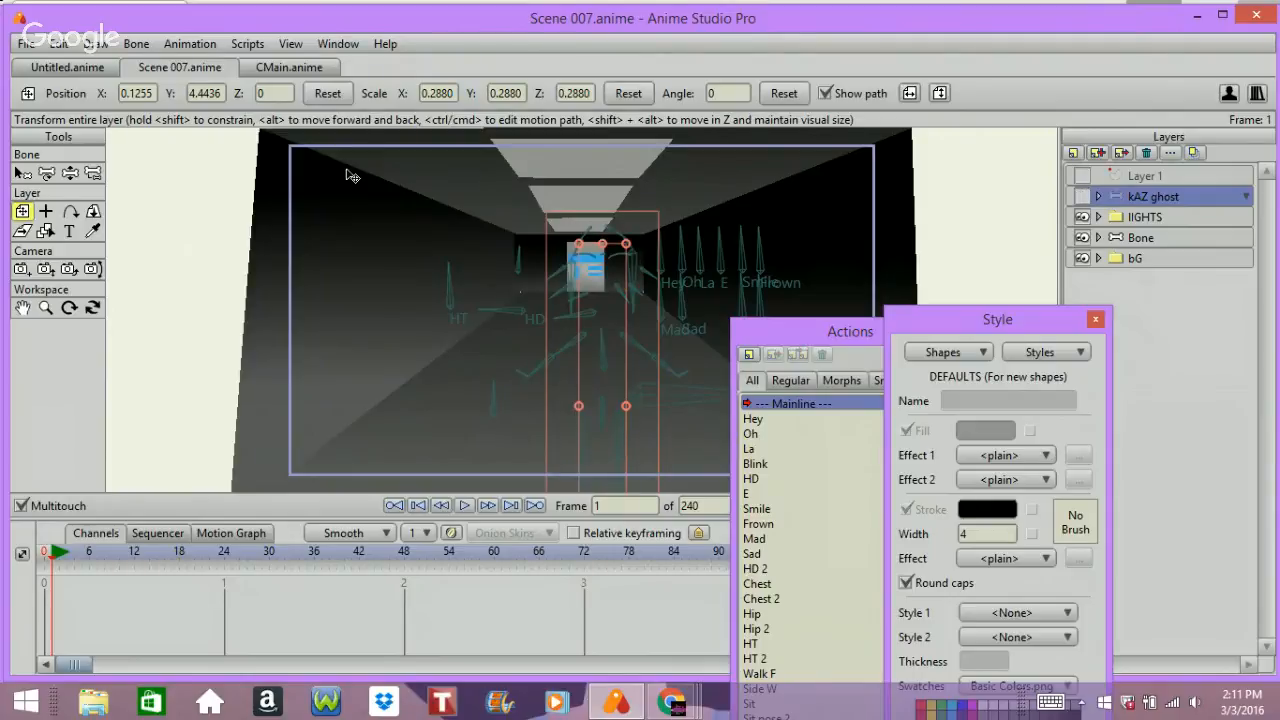
key(])
click(1081, 197)
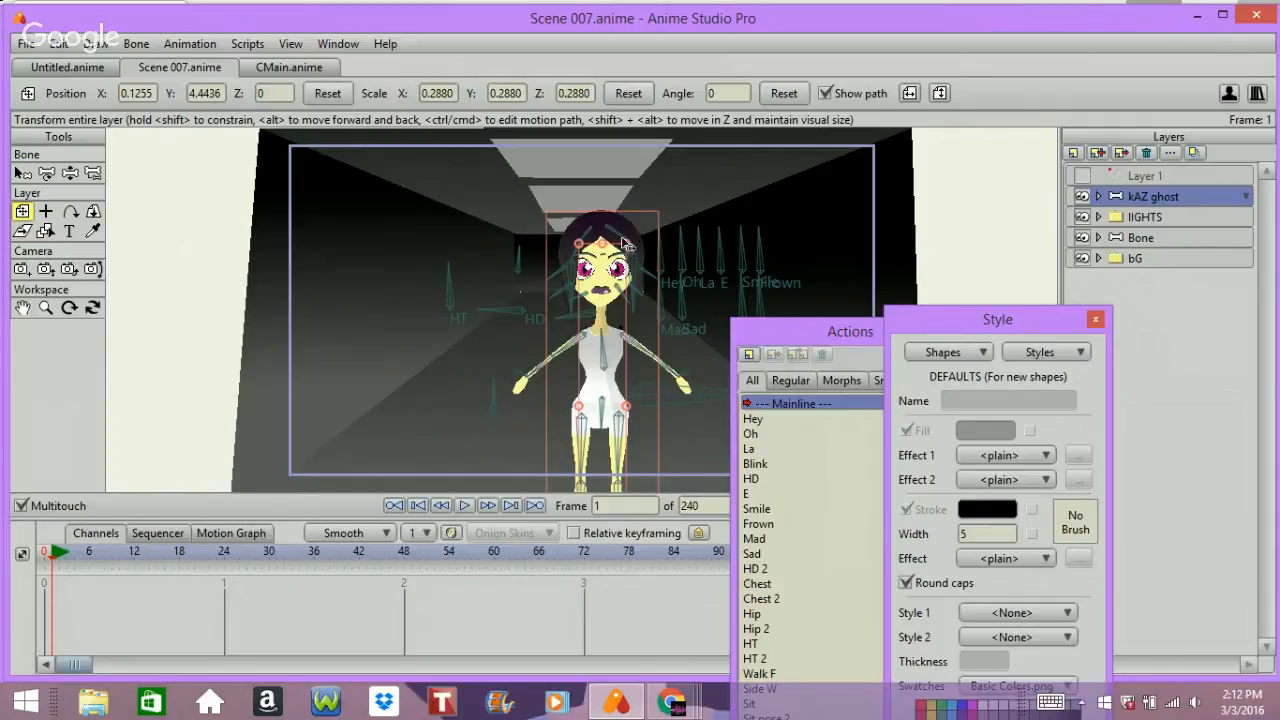
- Try scaling kAZ ghost to about 0.0834 and moving it to the hallway's far end at frame 1, and delete those keyframes
drag(626, 244, 597, 299)
drag(496, 438, 478, 203)
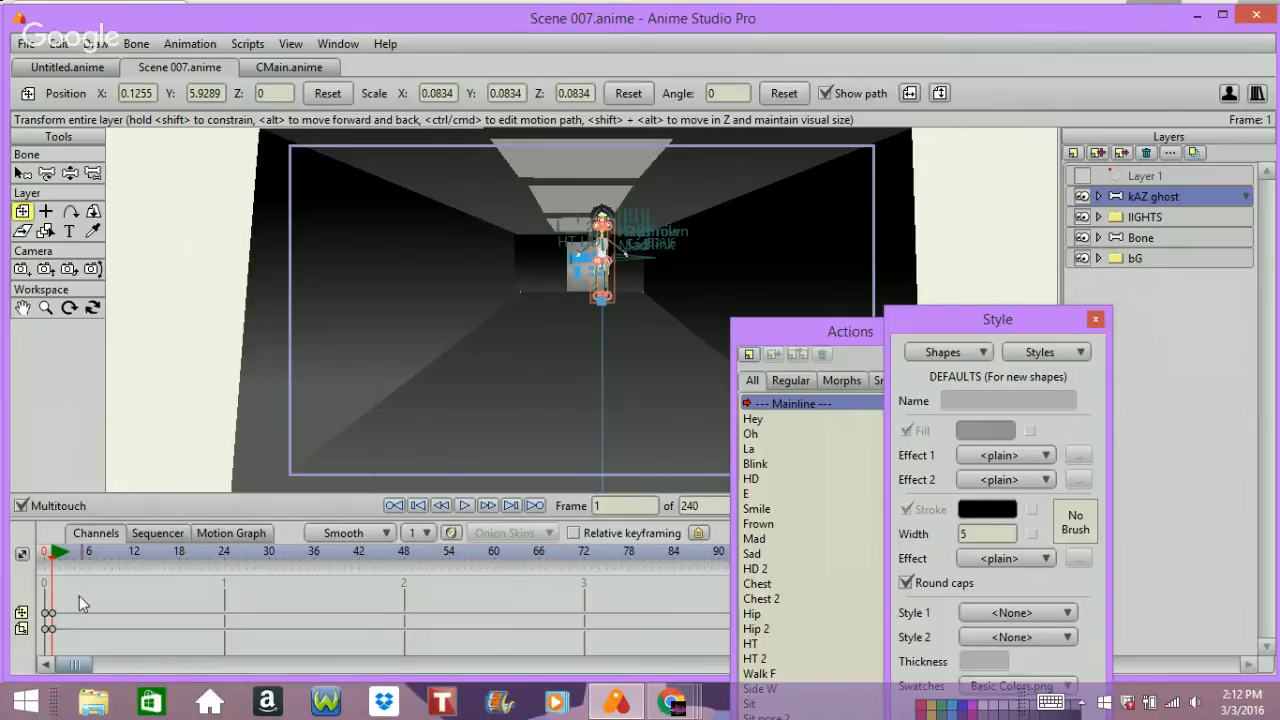
drag(55, 614, 48, 631)
key(Delete)
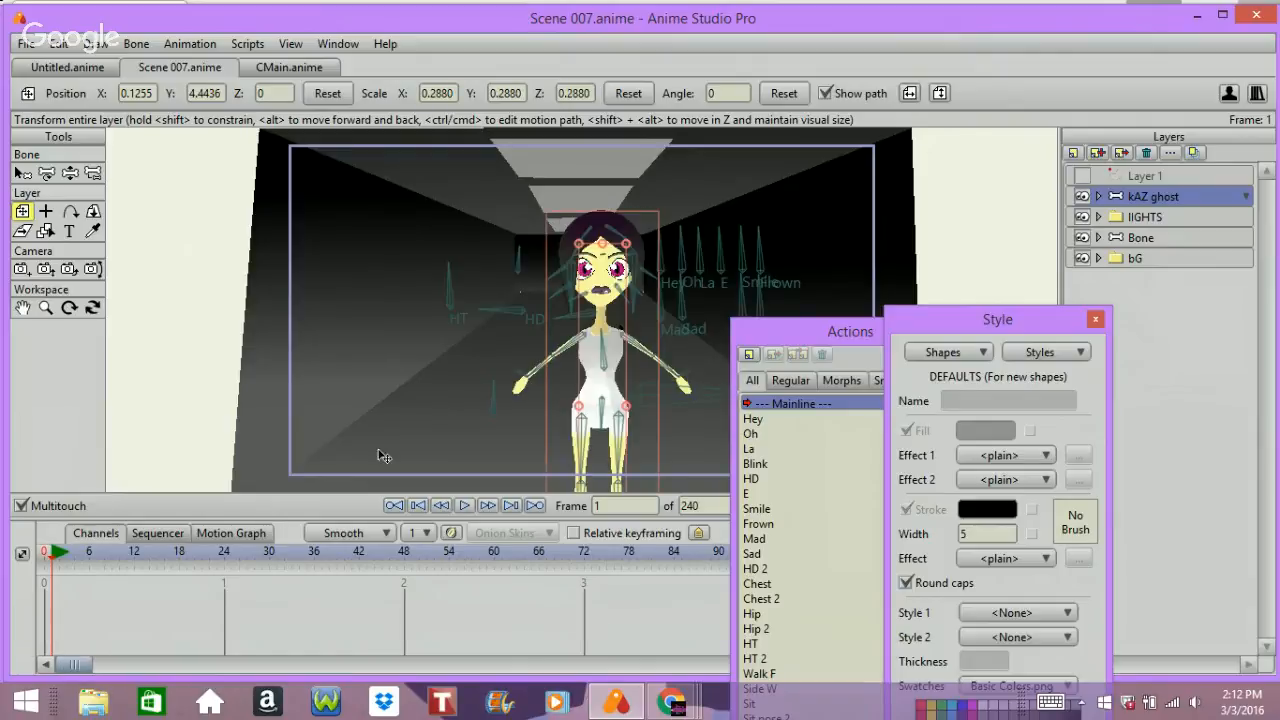
- Set the default keyframe interpolation to Linear
click(340, 535)
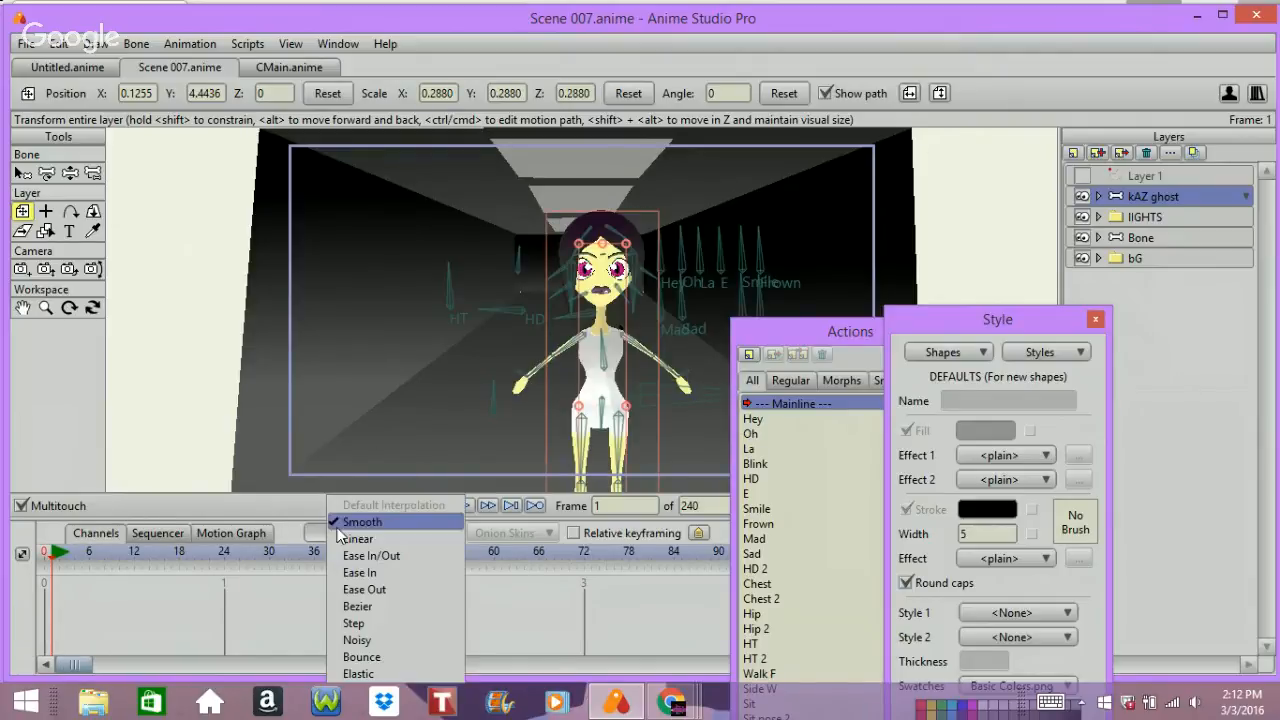
click(347, 540)
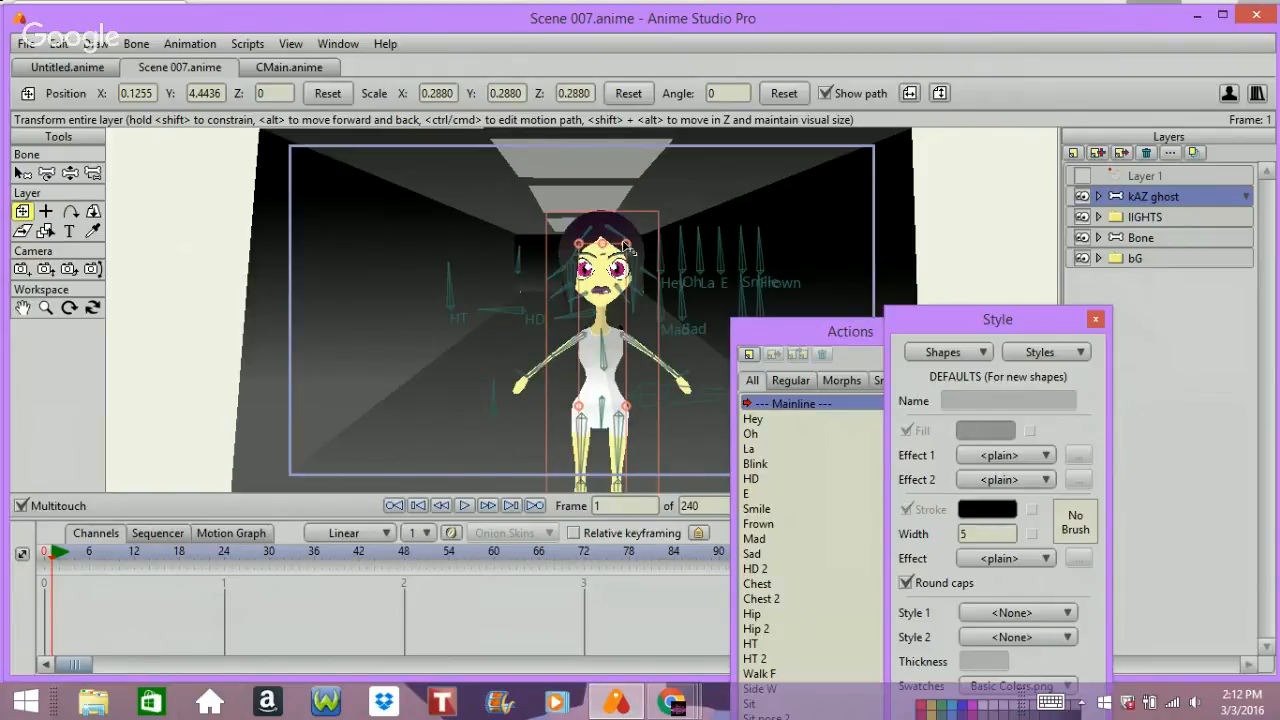
- At frame 1, scale kAZ ghost to about 0.0390 and place it at the hallway's far door, about X 0.0341, Y 5.9763
drag(625, 248, 591, 304)
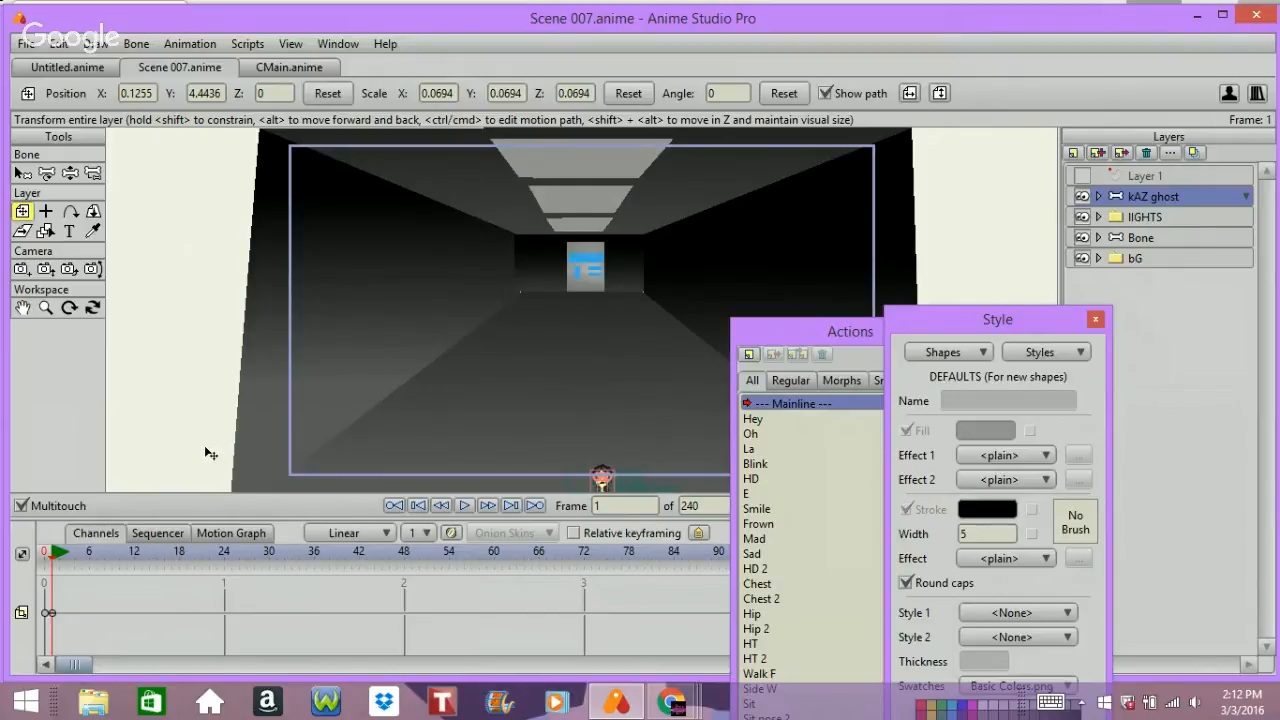
mouse_move(205, 417)
mouse_down()
mouse_move(183, 305)
mouse_move(190, 203)
mouse_up()
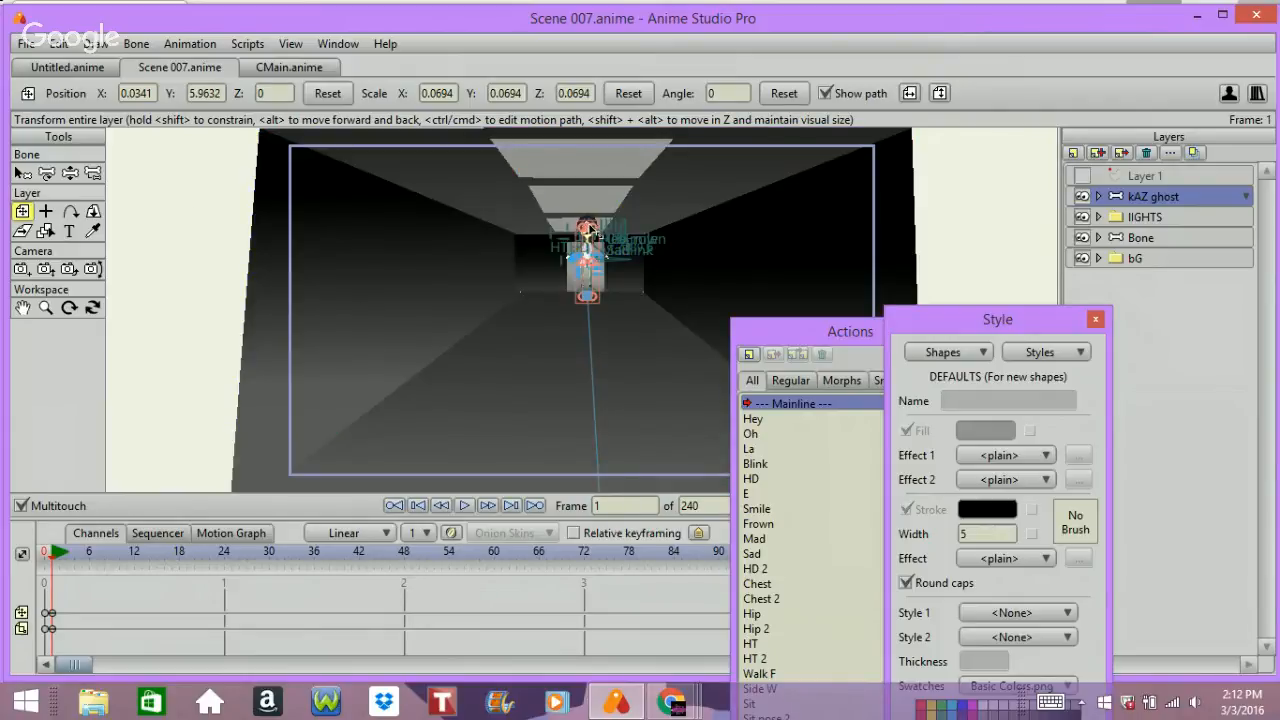
drag(588, 230, 572, 252)
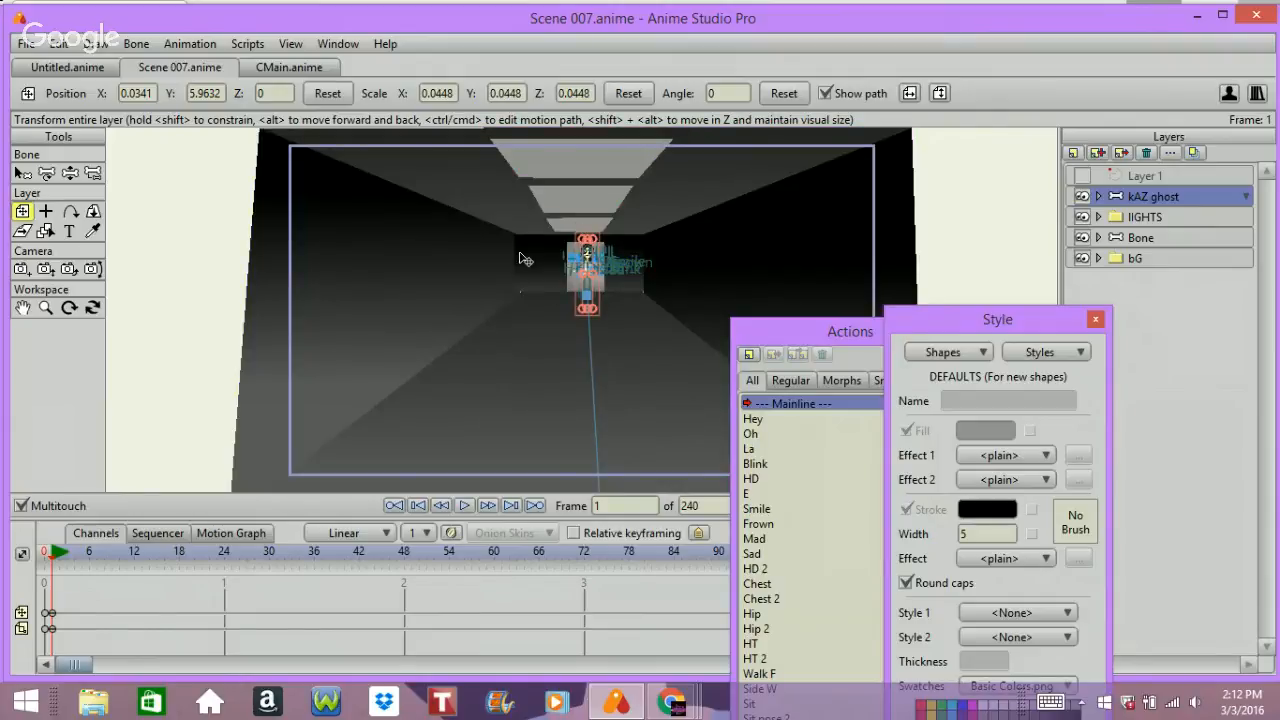
key(Home)
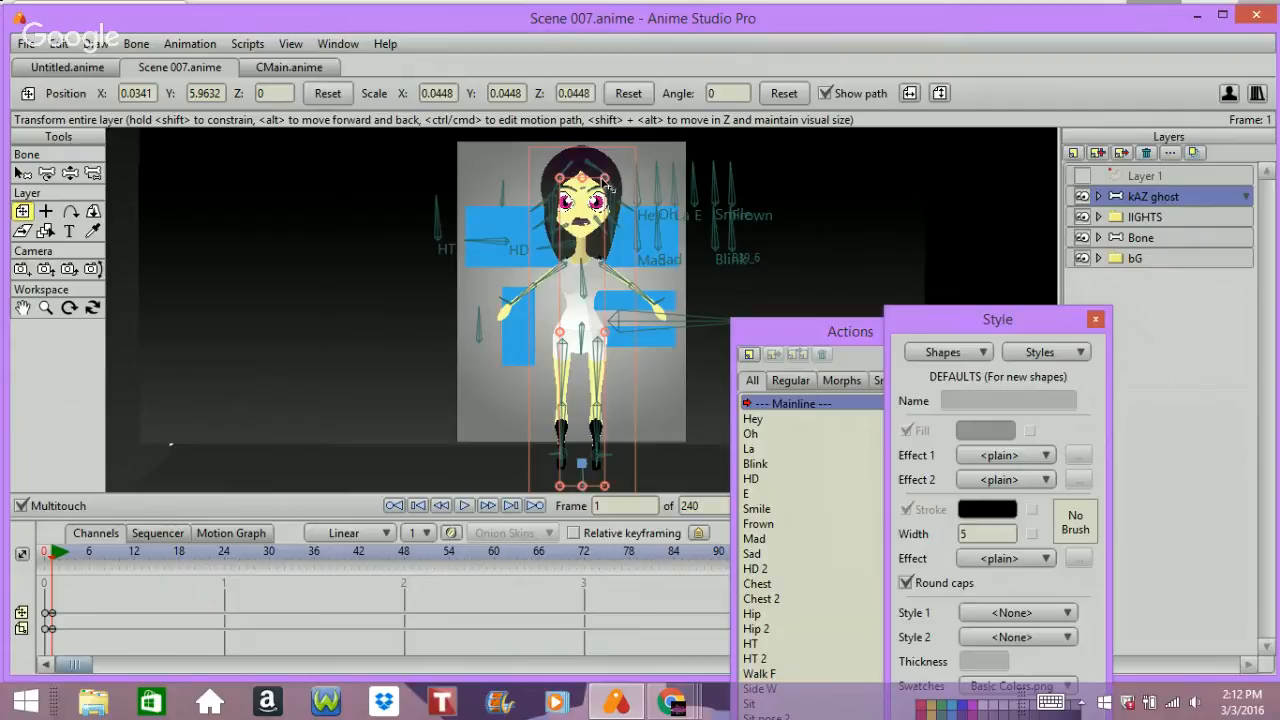
drag(603, 179, 577, 178)
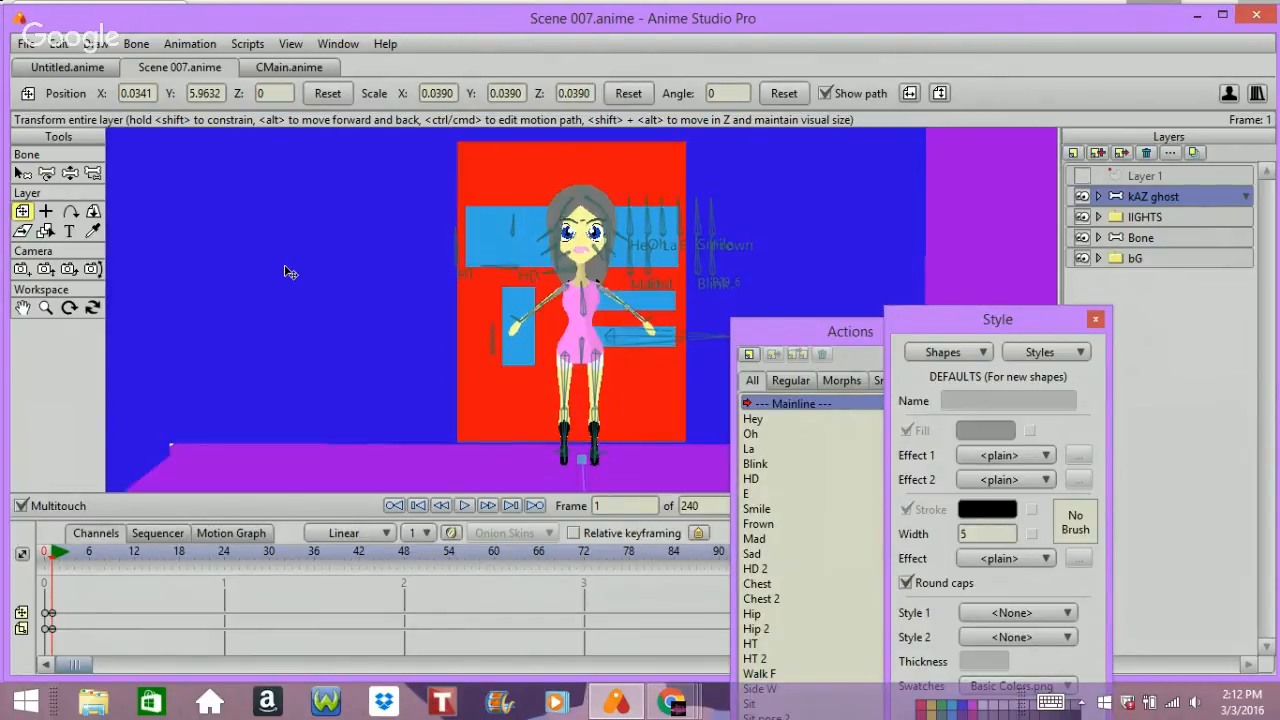
drag(288, 272, 290, 261)
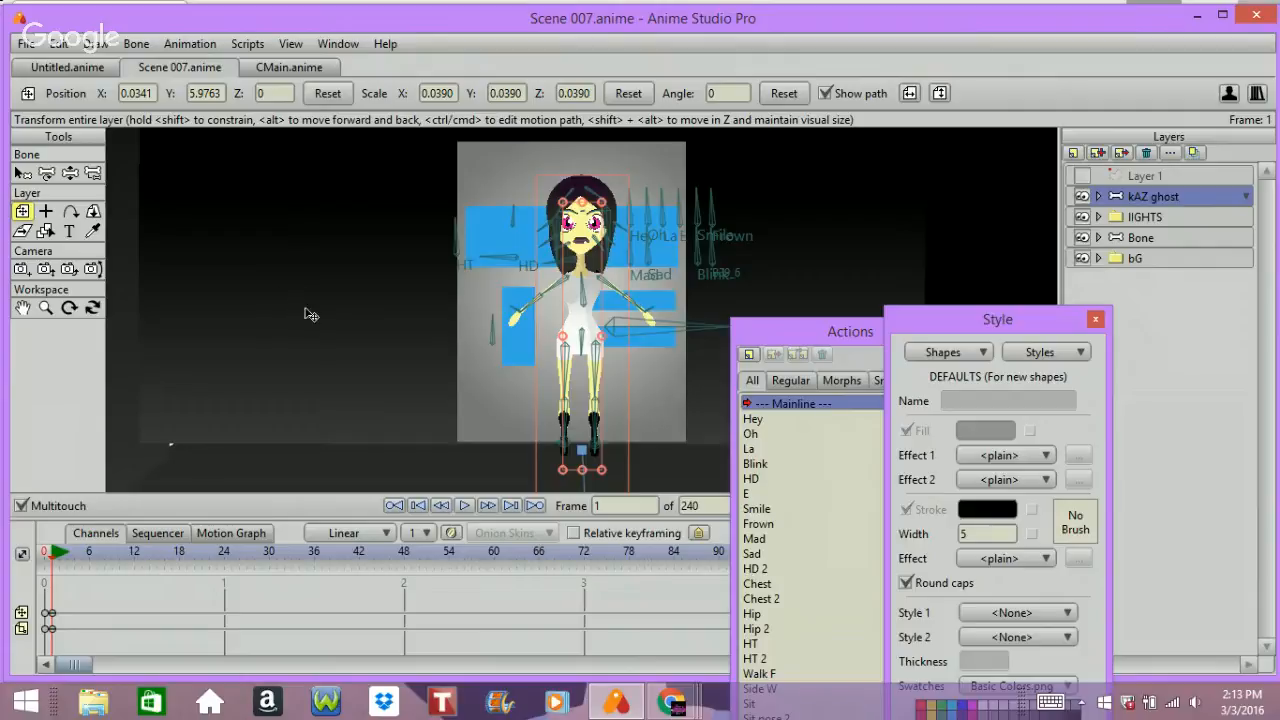
- Switch to the Google Hangouts window, mute and unmute the microphone, and return to Anime Studio Pro
mouse_move(674, 704)
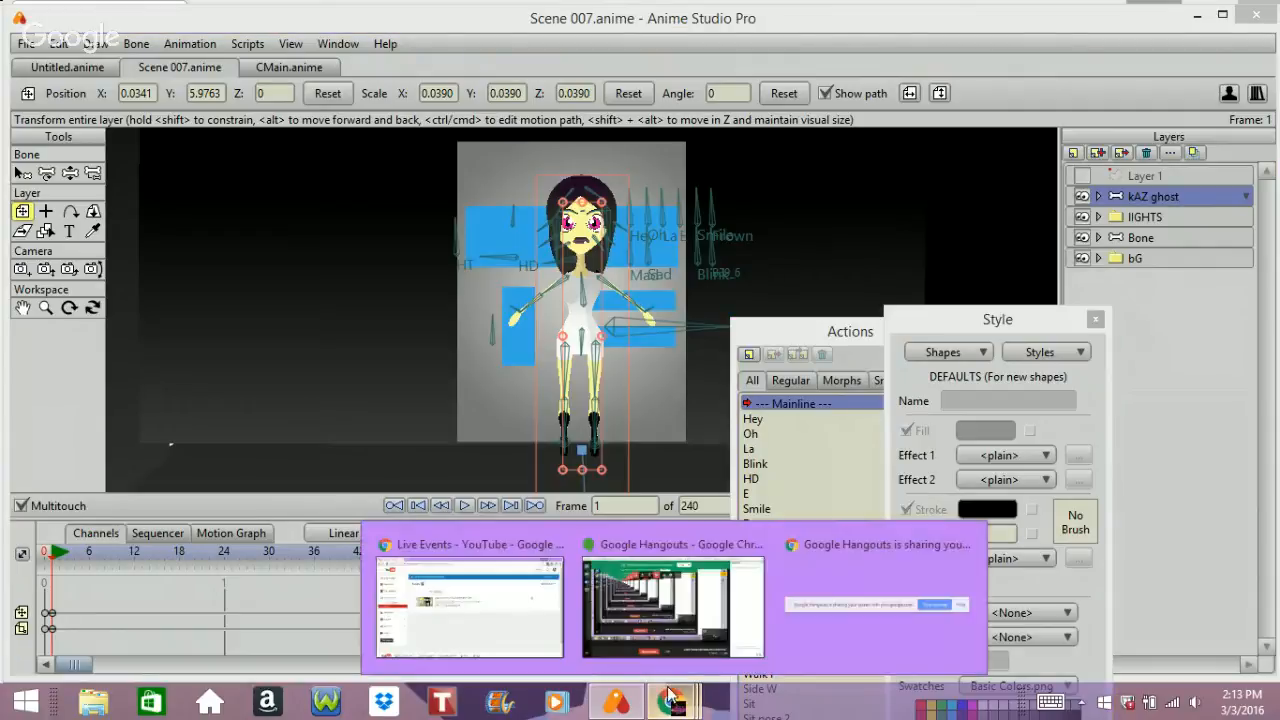
click(668, 592)
mouse_move(539, 122)
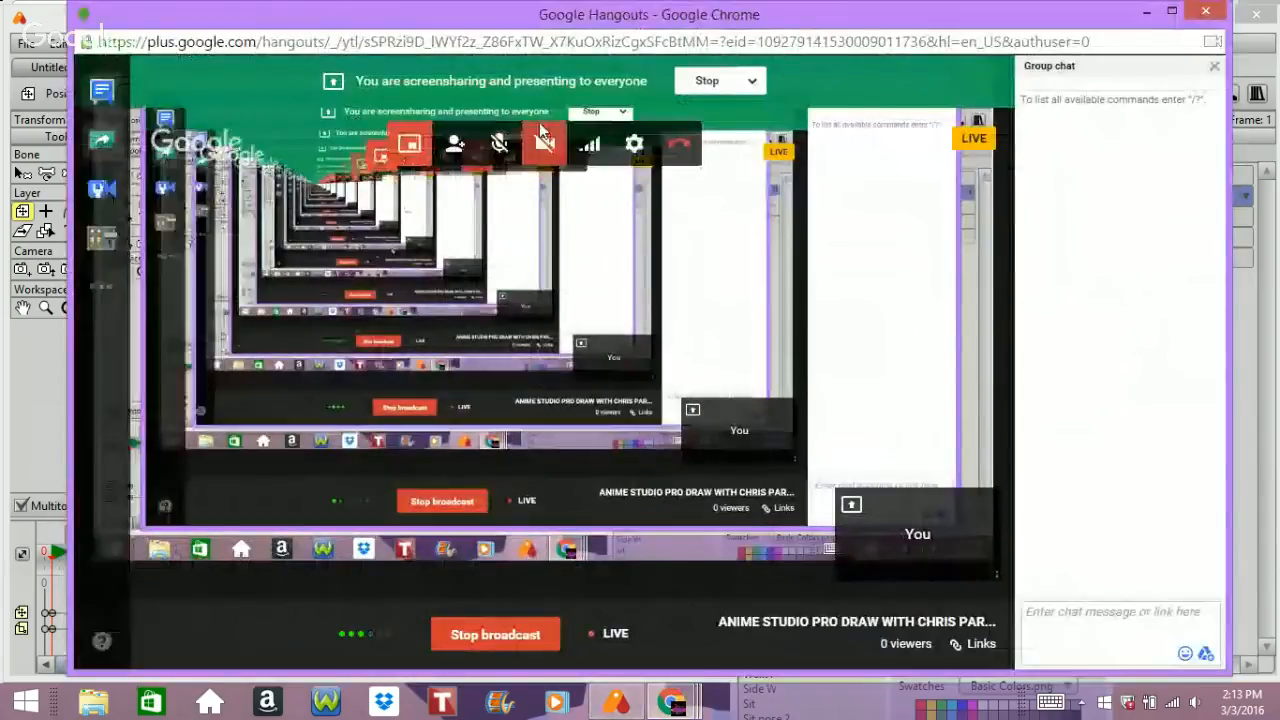
click(499, 145)
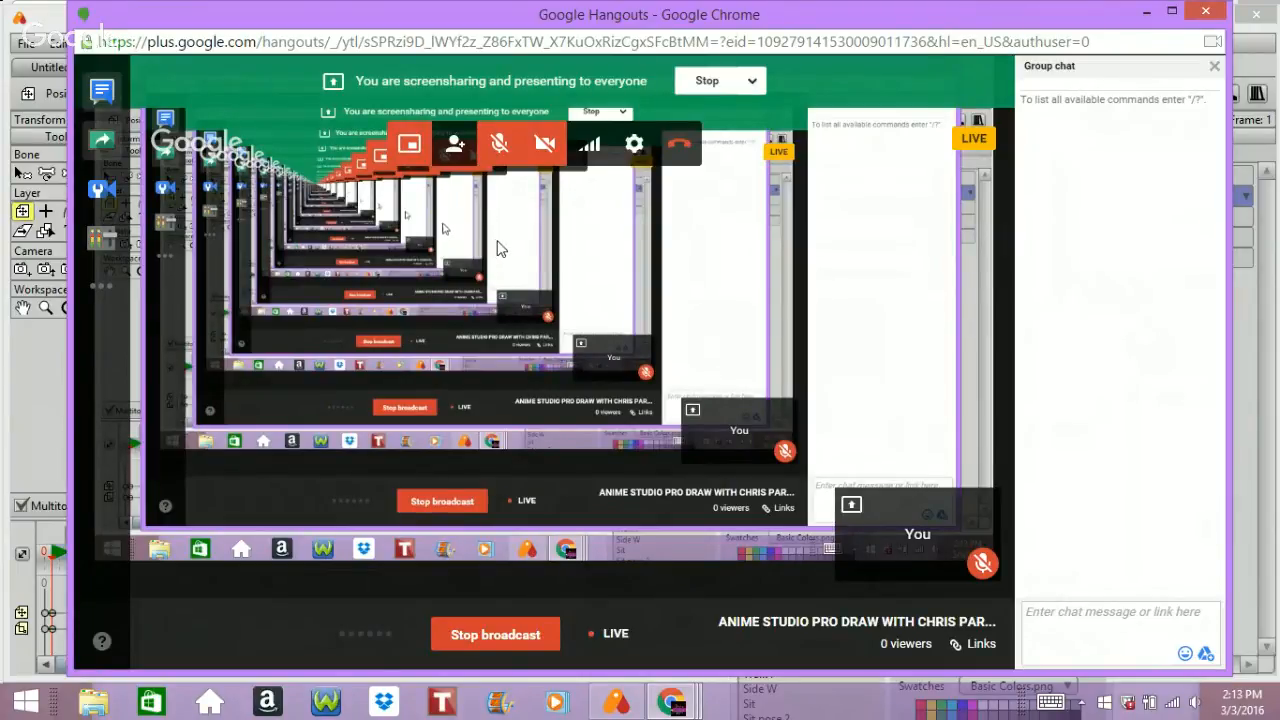
click(499, 148)
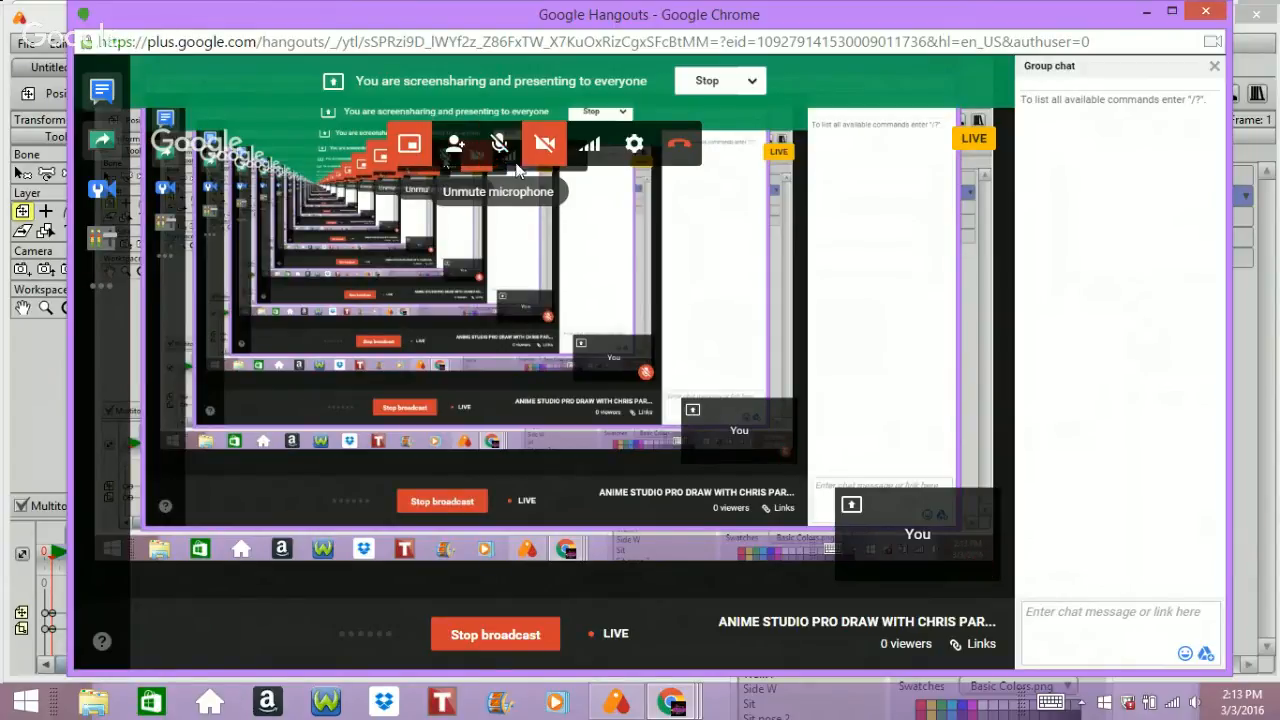
click(1137, 10)
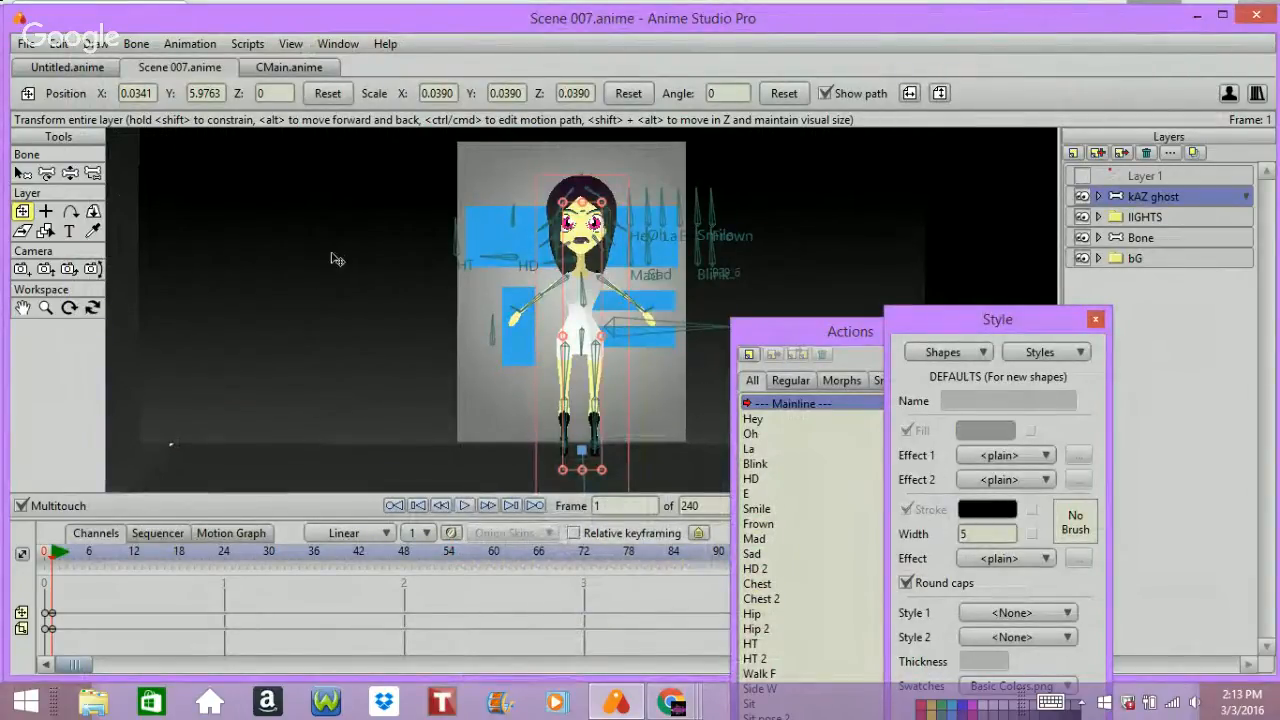
- Reset the workspace view to show the whole hallway and move the Actions window clear of the timeline
click(45, 309)
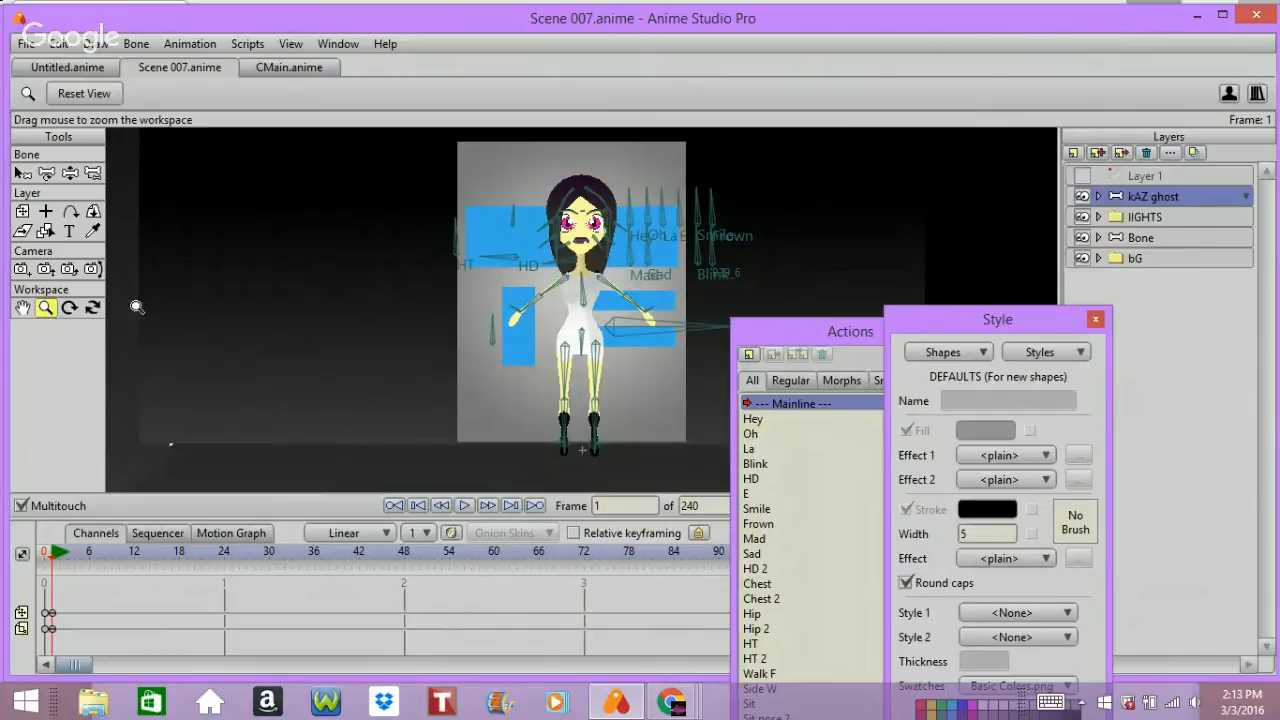
click(80, 93)
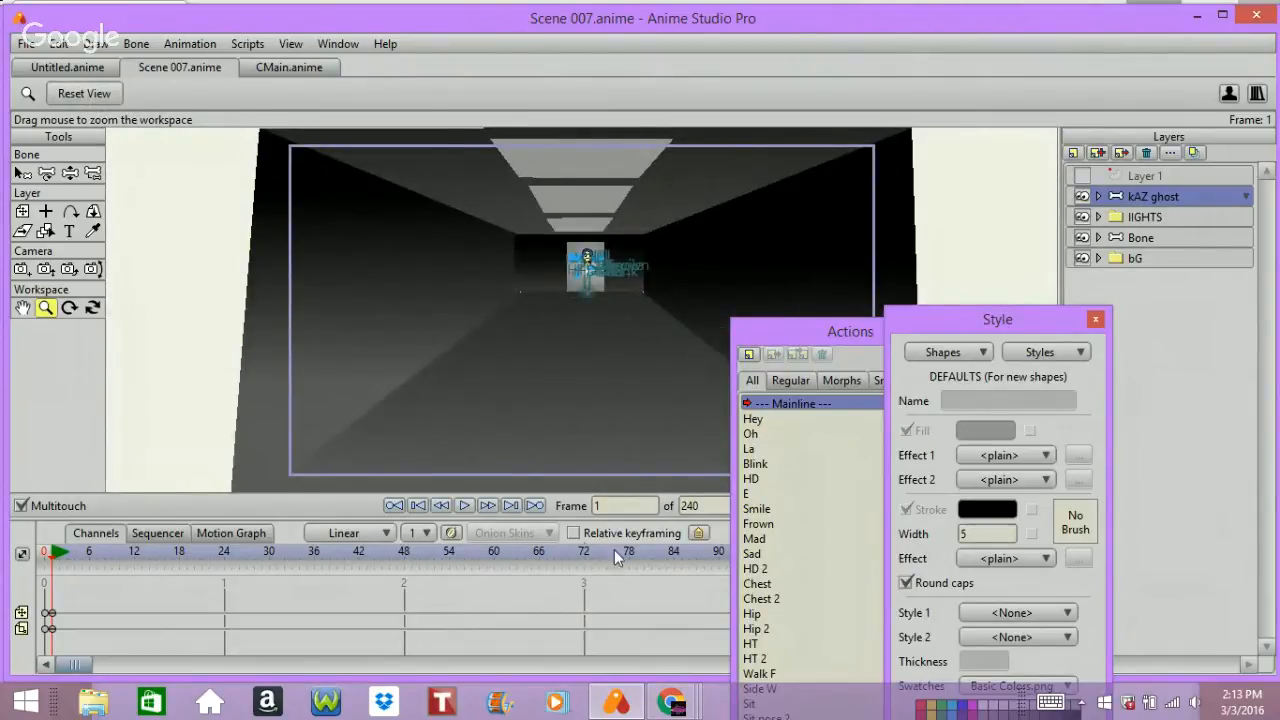
drag(836, 328, 797, 716)
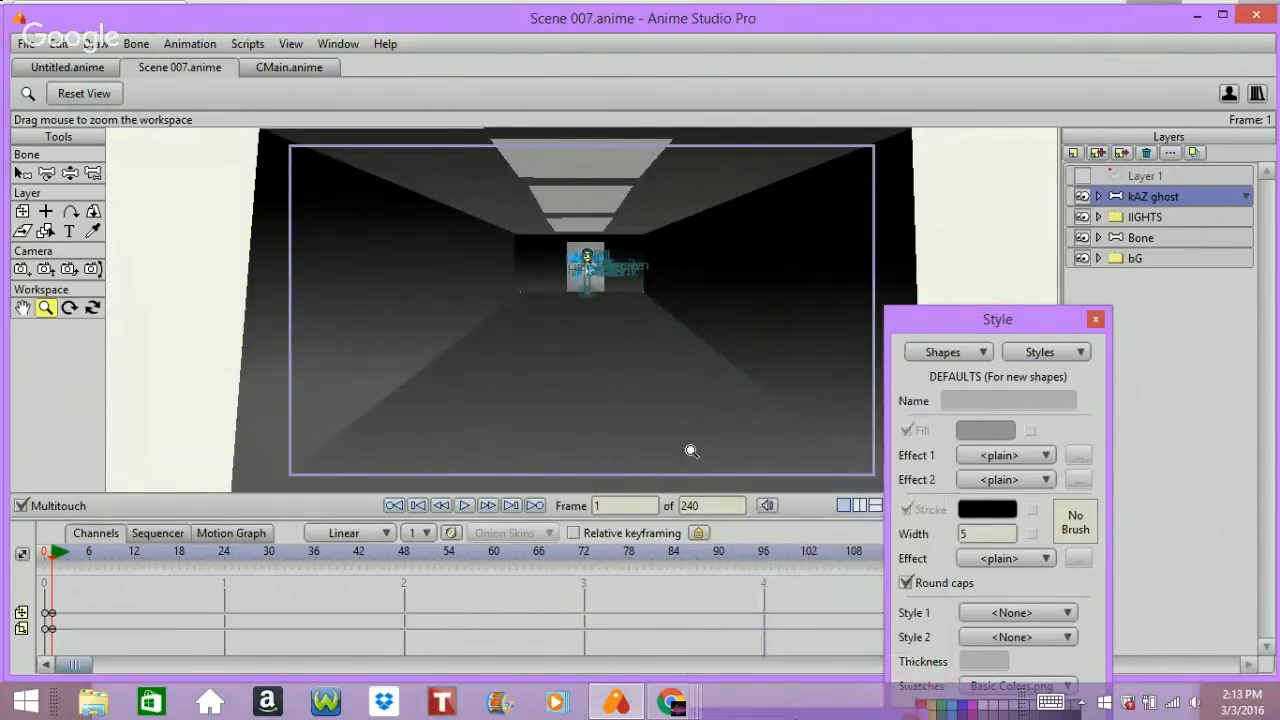
- At frame 96, scale kAZ ghost to about 0.3480 and move it to about X 0.1483, Y 2.3585
click(759, 552)
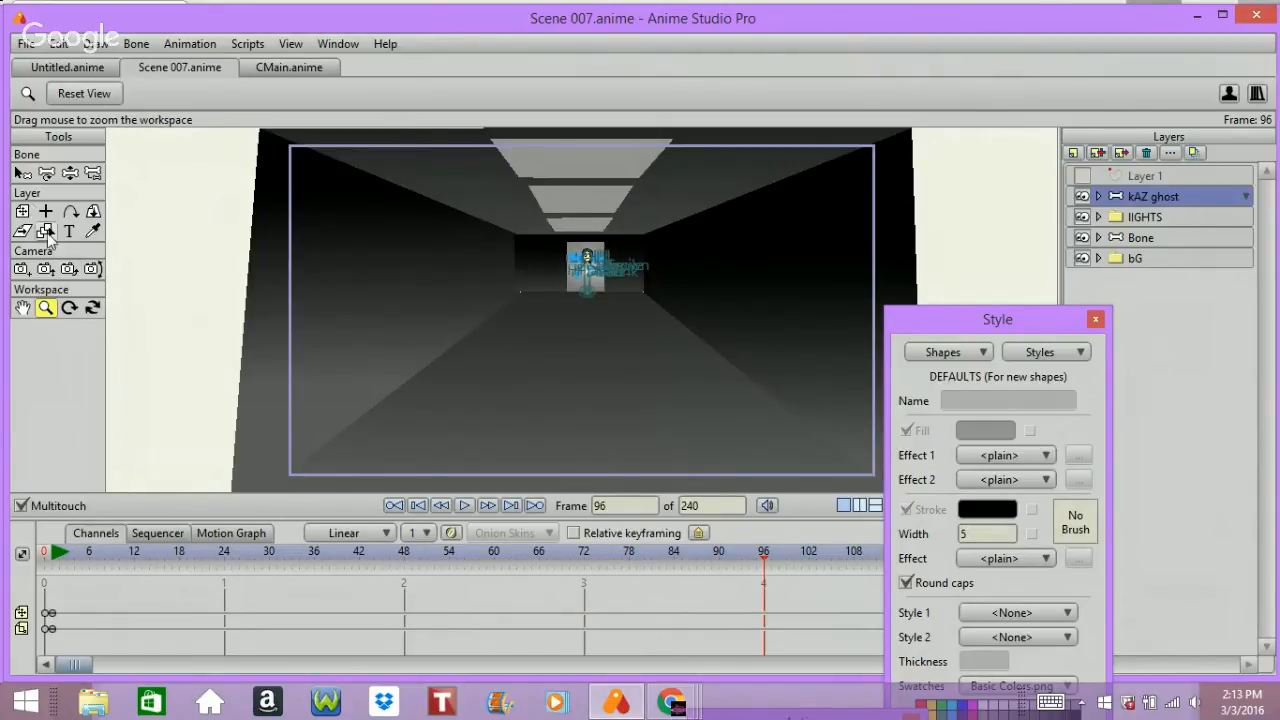
click(22, 211)
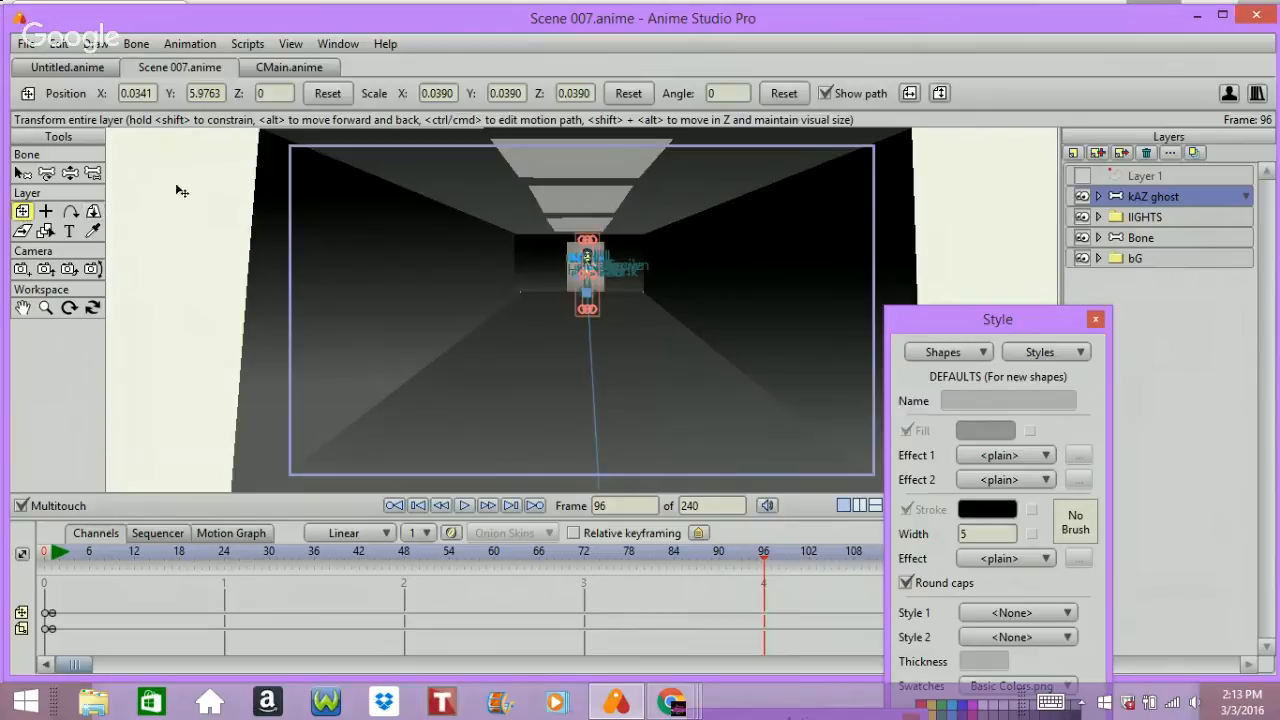
click(329, 93)
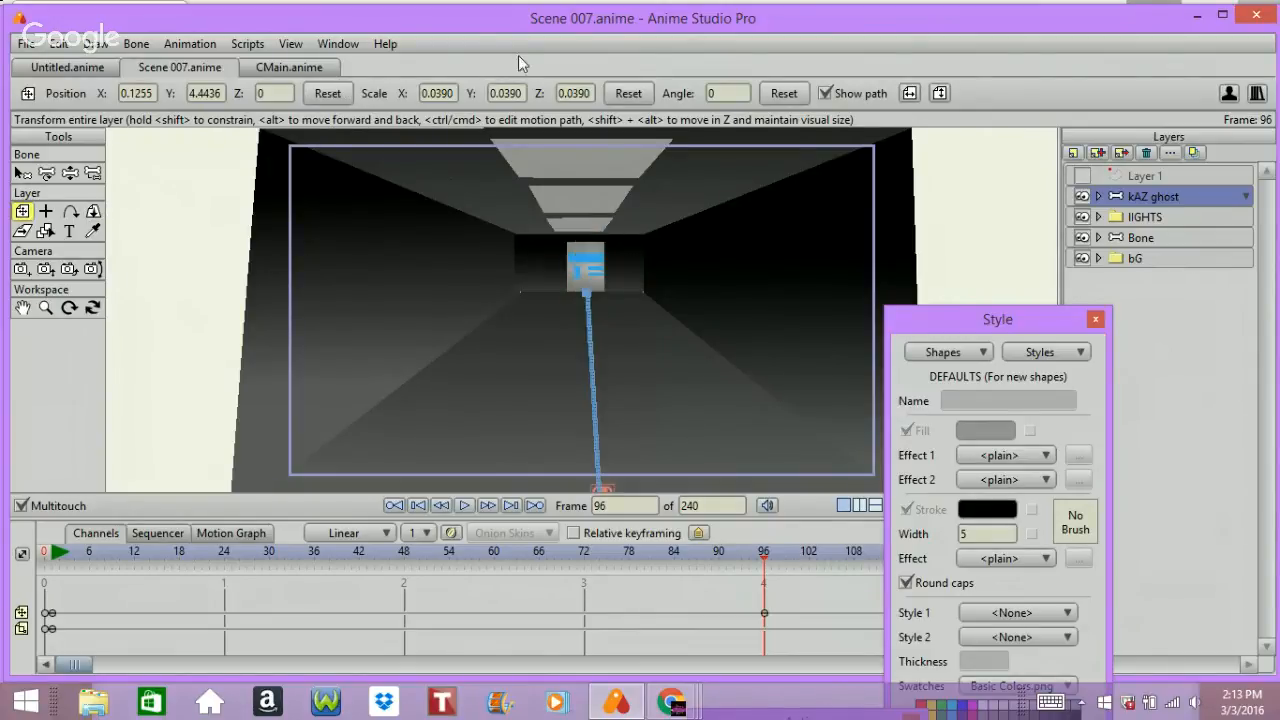
click(632, 93)
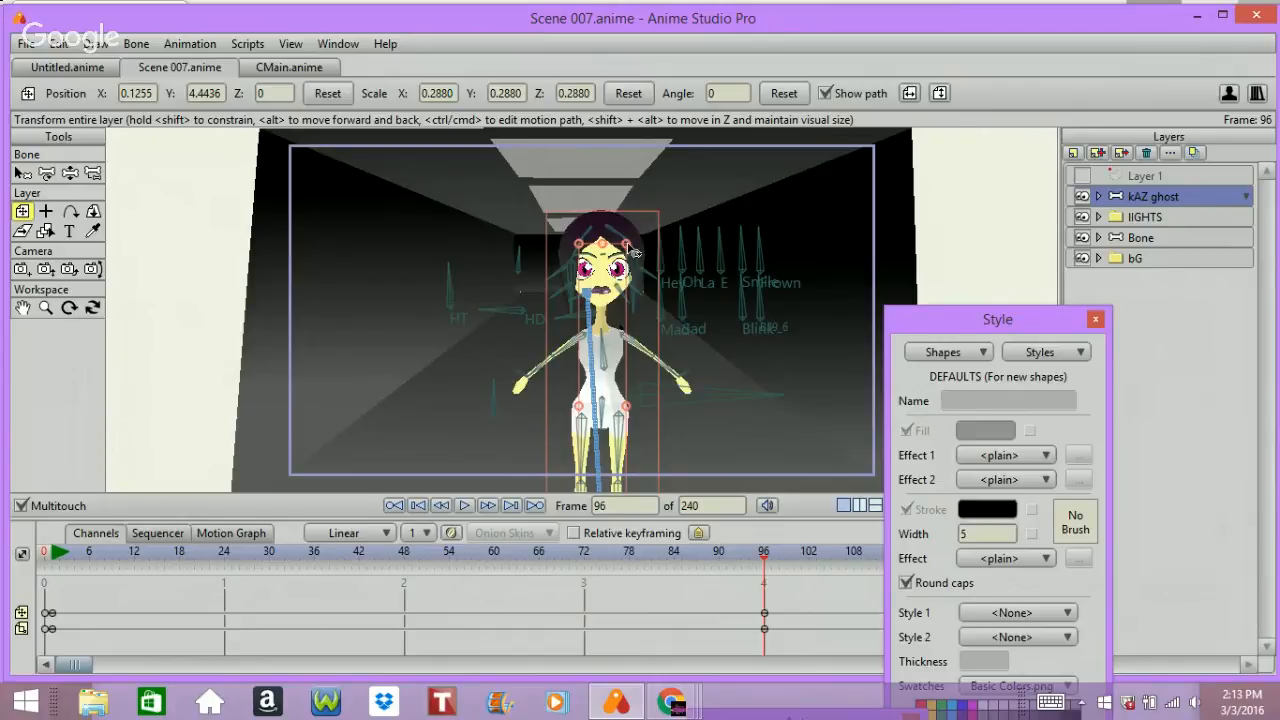
drag(626, 246, 632, 182)
drag(194, 295, 232, 612)
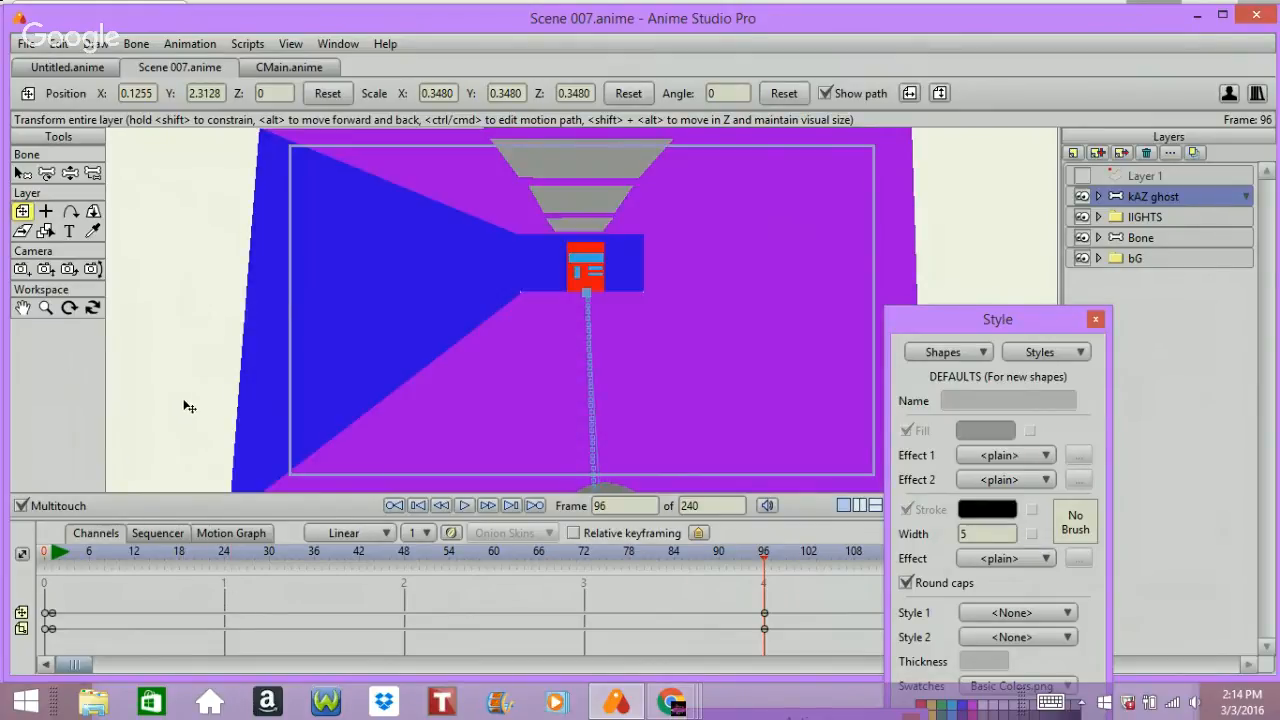
drag(186, 406, 230, 470)
- Scrub back and forth between frames 1 and 96 to examine kAZ ghost's approach down the hallway
key(Left)
key(Left)
key(Left)
key(Left)
key(Left)
key(Left)
key(Left)
key(Left)
key(Left)
key(Left)
key(Left)
key(Left)
key(Left)
key(Left)
key(Left)
key(Left)
key(Left)
key(Left)
key(Left)
key(Left)
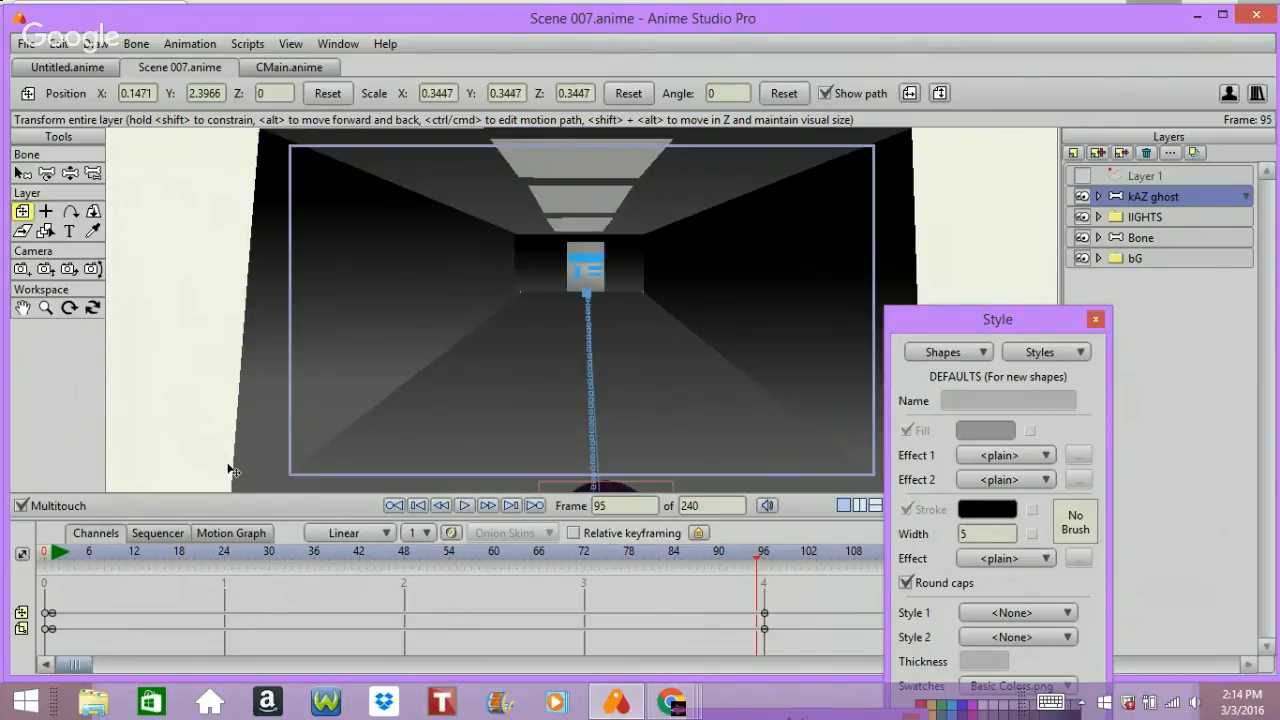
key(Left)
key(Left)
key(Left)
key(Left)
key(Left)
key(Left)
key(Left)
key(Left)
key(Left)
key(Left)
key(Left)
key(Left)
key(Left)
key(Left)
key(Left)
key(Left)
key(Left)
key(Left)
key(Left)
key(Left)
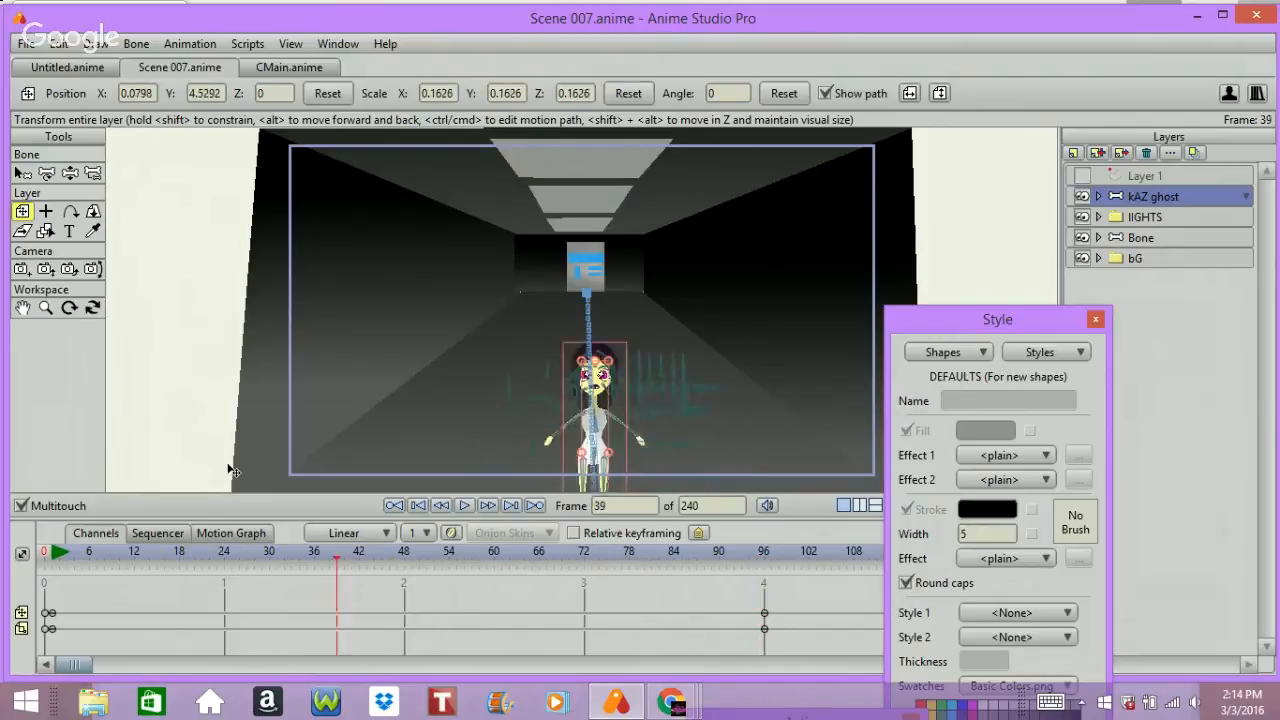
key(Right)
key(Right)
key(Right)
key(Right)
key(Right)
key(Right)
key(Right)
key(Right)
key(Right)
key(Right)
key(Right)
key(Right)
key(Right)
key(Right)
key(Right)
key(Right)
key(Right)
key(Right)
key(Right)
key(Right)
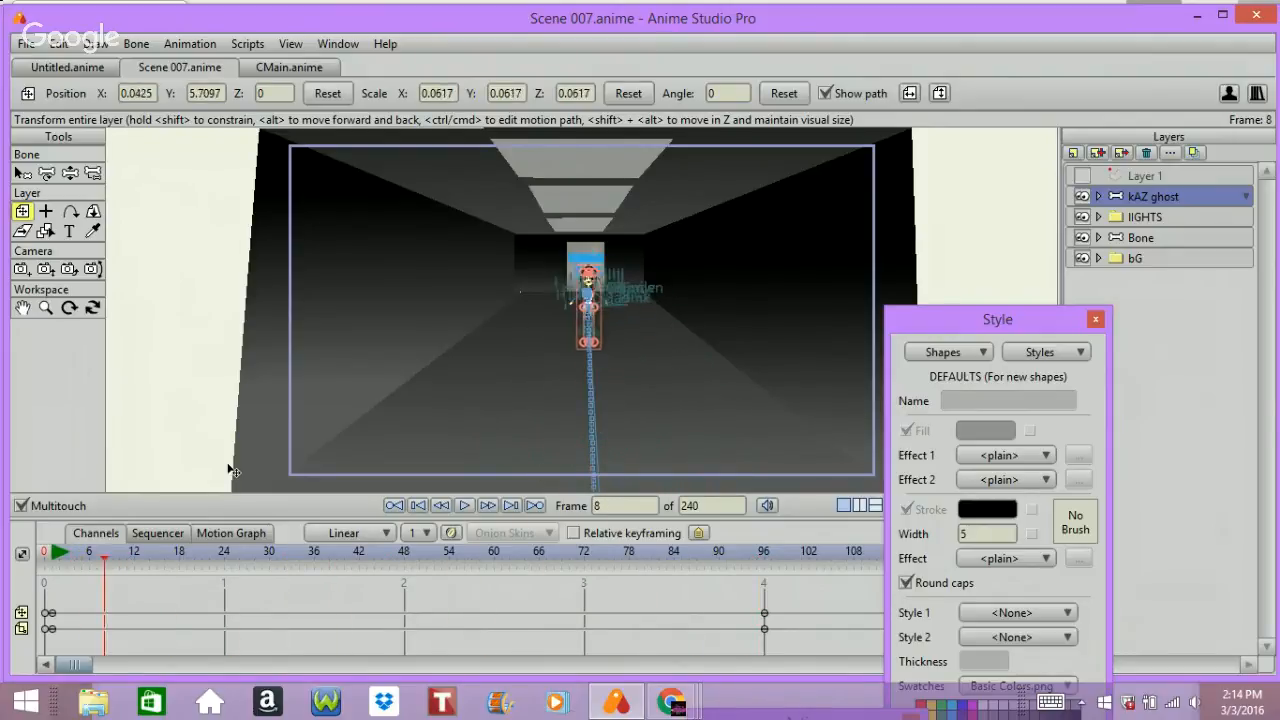
key(Right)
key(Right)
key(Right)
key(Right)
key(Right)
key(Right)
key(Right)
key(Right)
key(Right)
key(Right)
key(Right)
key(Right)
key(Right)
key(Right)
key(Right)
key(Right)
key(Right)
key(Right)
key(Right)
key(Right)
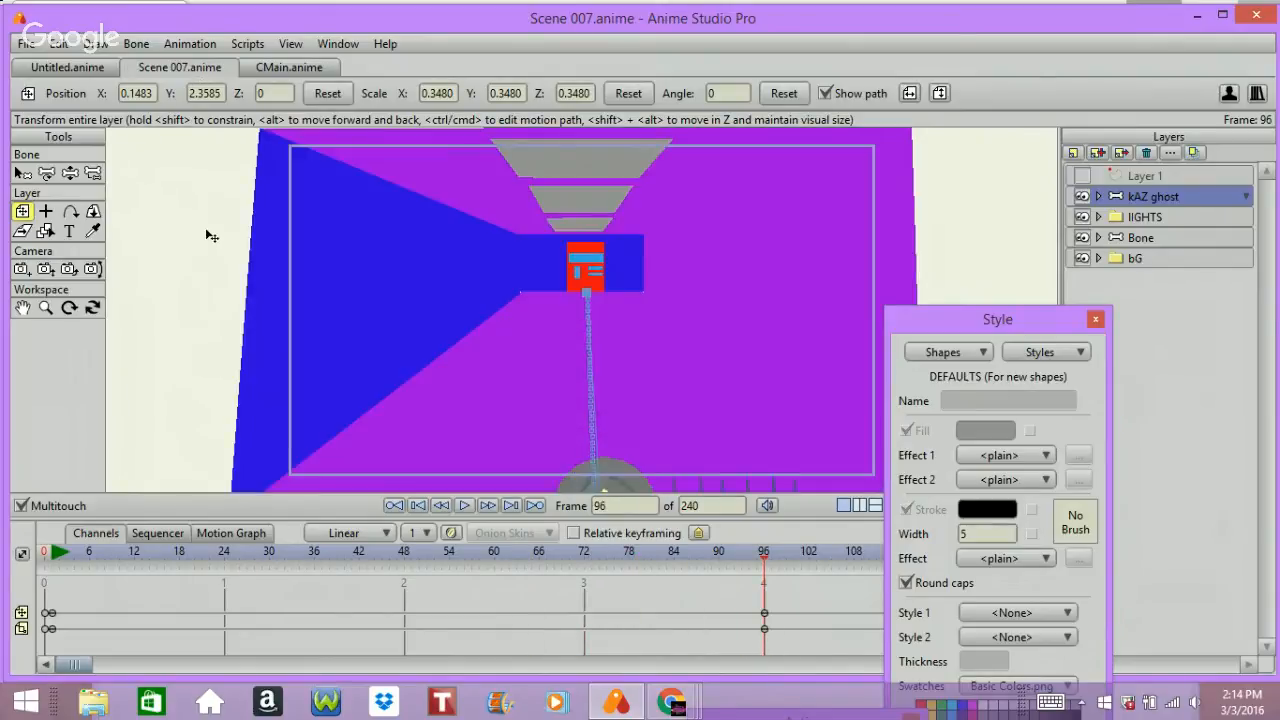
- Raise kAZ ghost to about Y 3.5239 at frame 96
key(Left)
key(Left)
key(Left)
key(Left)
key(Left)
key(Left)
key(Left)
key(Left)
key(Left)
key(Left)
key(Left)
key(Left)
key(Left)
key(Left)
key(Left)
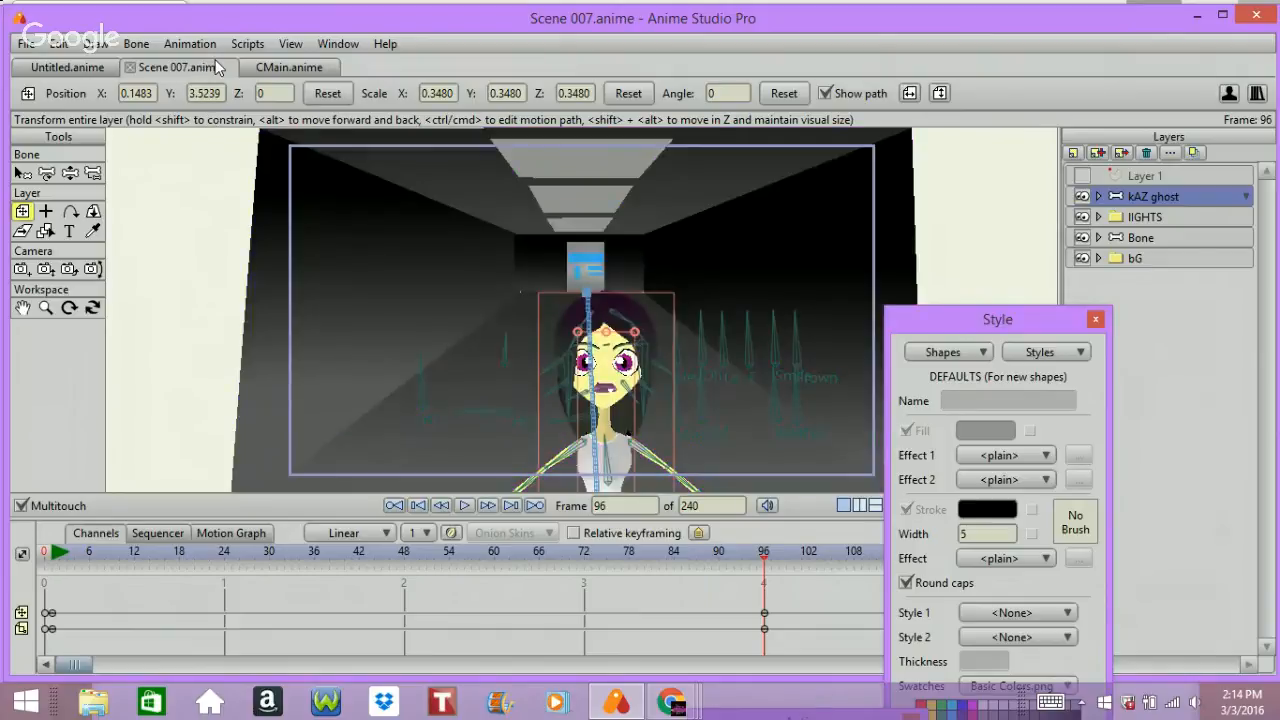
- Step through the frames before 96 to check kAZ ghost's approach from its raised end position
key(Left)
key(Left)
key(Left)
key(Left)
key(Left)
key(Left)
key(Left)
key(Left)
key(Left)
key(Left)
key(Left)
key(Left)
key(Left)
key(Left)
key(Left)
key(Left)
key(Left)
key(Left)
key(Left)
key(Left)
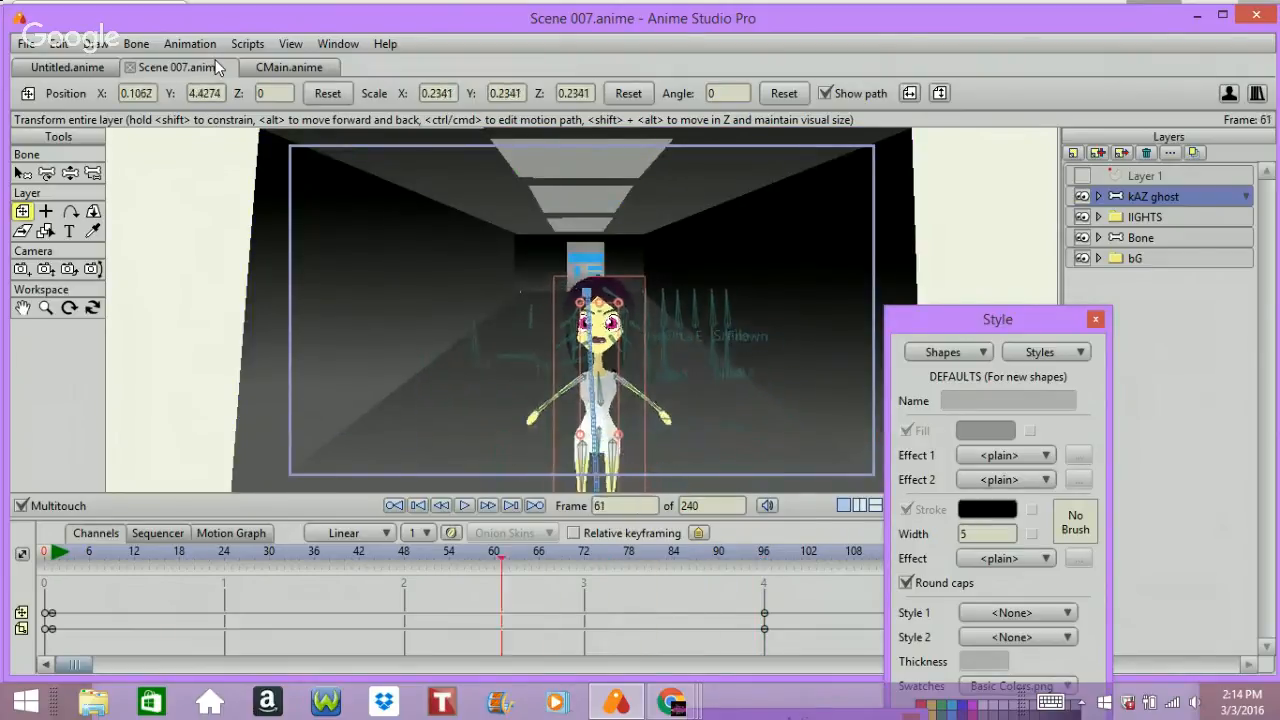
key(Right)
key(Right)
key(Right)
key(Right)
key(Right)
key(Right)
key(Right)
key(Right)
key(Right)
key(Right)
key(Right)
key(Right)
key(Right)
key(Right)
key(Right)
key(Right)
key(Right)
key(Right)
key(Right)
key(Right)
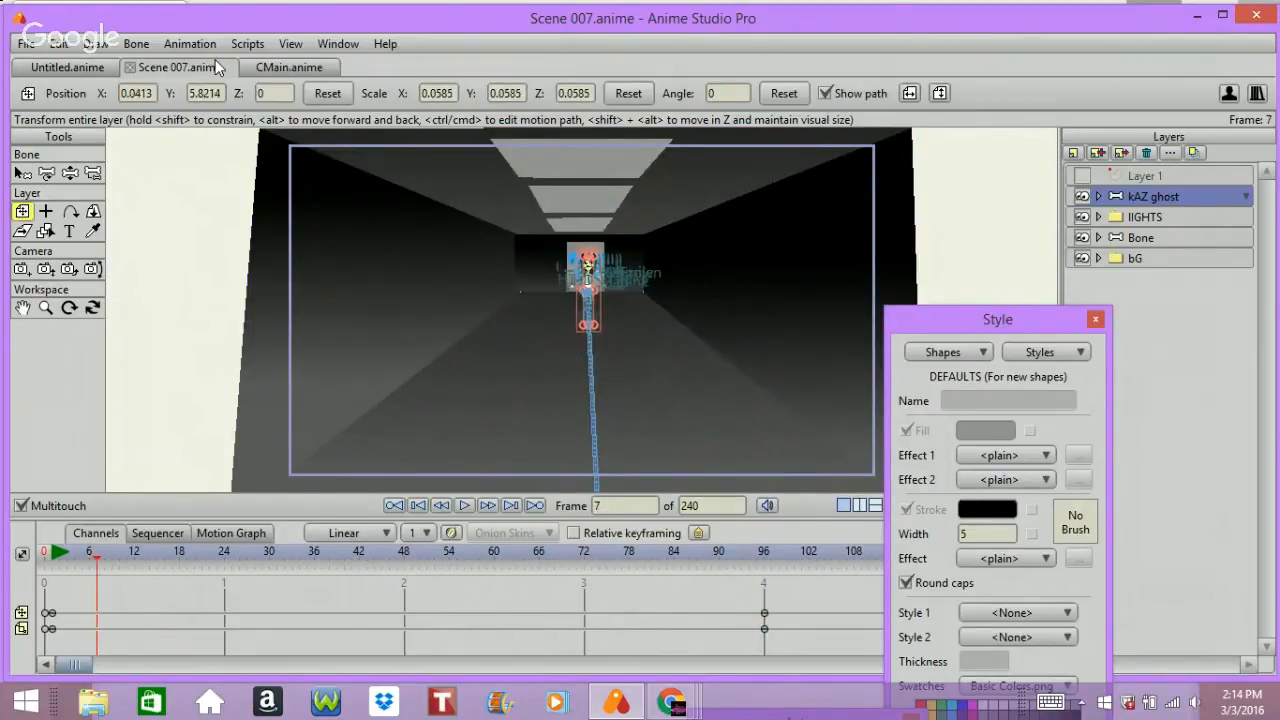
- Step forward to frame 96 and back to about frame 10 to examine kAZ ghost's approach down the hallway
key(Right)
key(Right)
key(Right)
key(Right)
key(Right)
key(Right)
key(Right)
key(Right)
key(Right)
key(Right)
key(Right)
key(Right)
key(Right)
key(Right)
key(Right)
key(Right)
key(Right)
key(Right)
key(Right)
key(Right)
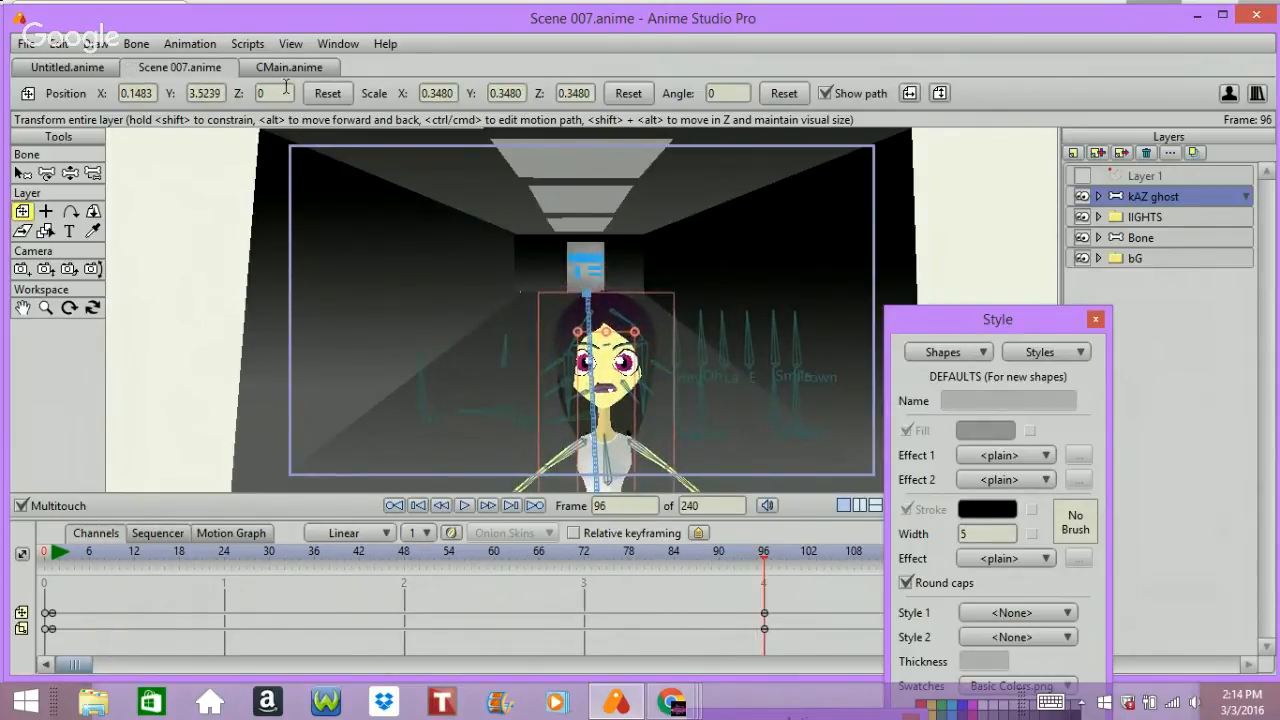
key(Left)
key(Left)
key(Left)
key(Left)
key(Left)
key(Left)
key(Left)
key(Left)
key(Left)
key(Left)
key(Left)
key(Left)
key(Left)
key(Left)
key(Left)
key(Left)
key(Left)
key(Left)
key(Left)
key(Left)
key(Left)
key(Left)
key(Left)
key(Left)
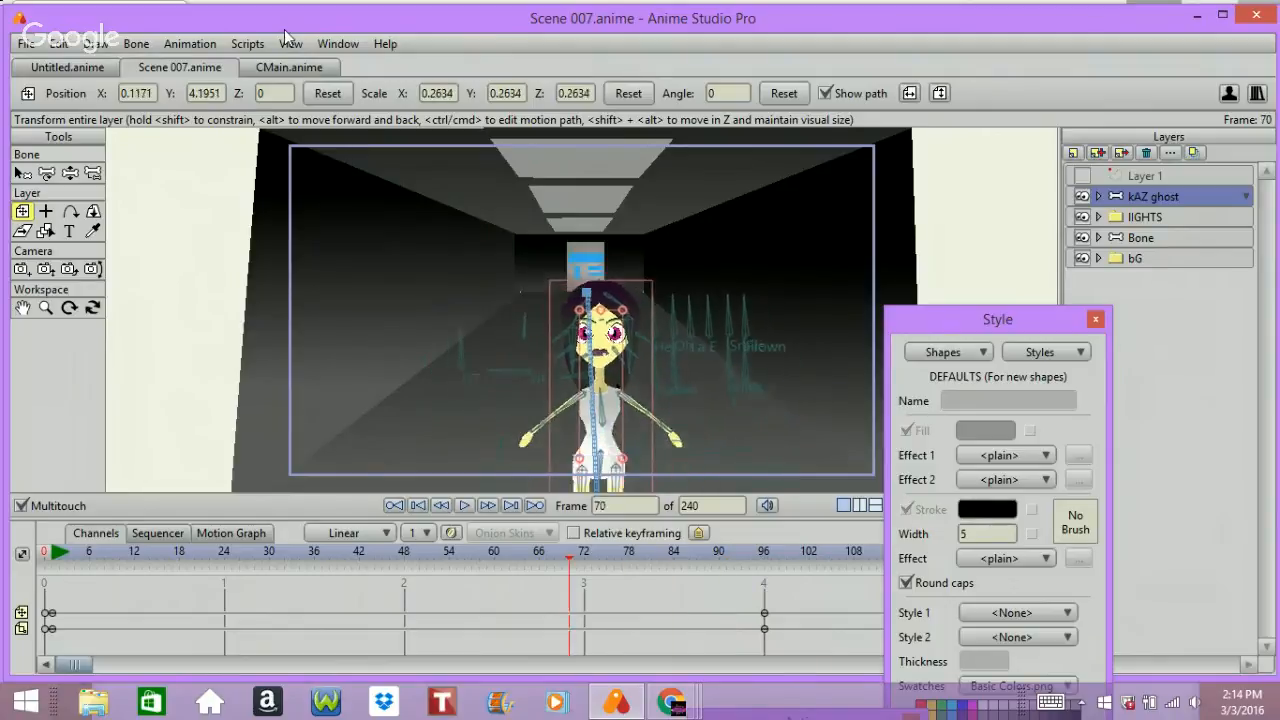
key(Left)
key(Left)
key(Left)
key(Left)
key(Left)
key(Left)
key(Left)
key(Left)
key(Left)
key(Left)
key(Left)
key(Left)
key(Left)
key(Left)
key(Left)
key(Left)
key(Left)
key(Left)
key(Left)
key(Left)
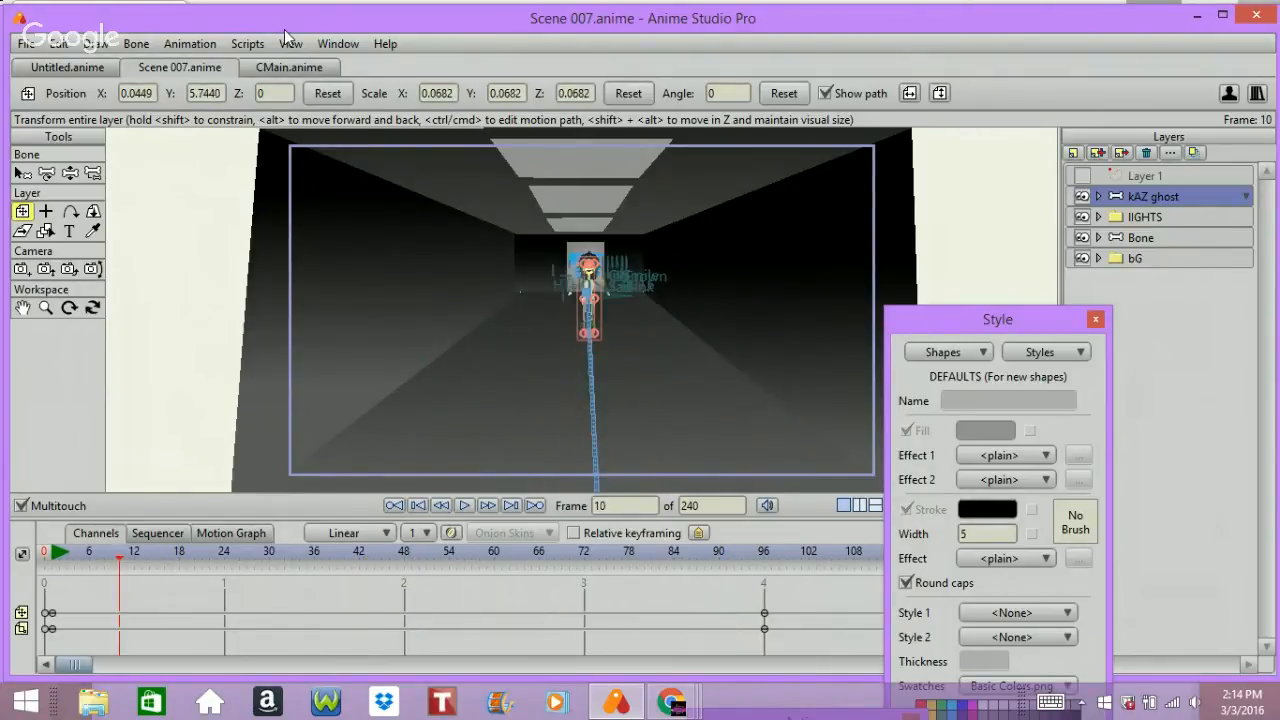
- Insert the regular action Walk F into kAZ ghost's mainline timeline at frame 1 and play the animation to check the walk
key(Right)
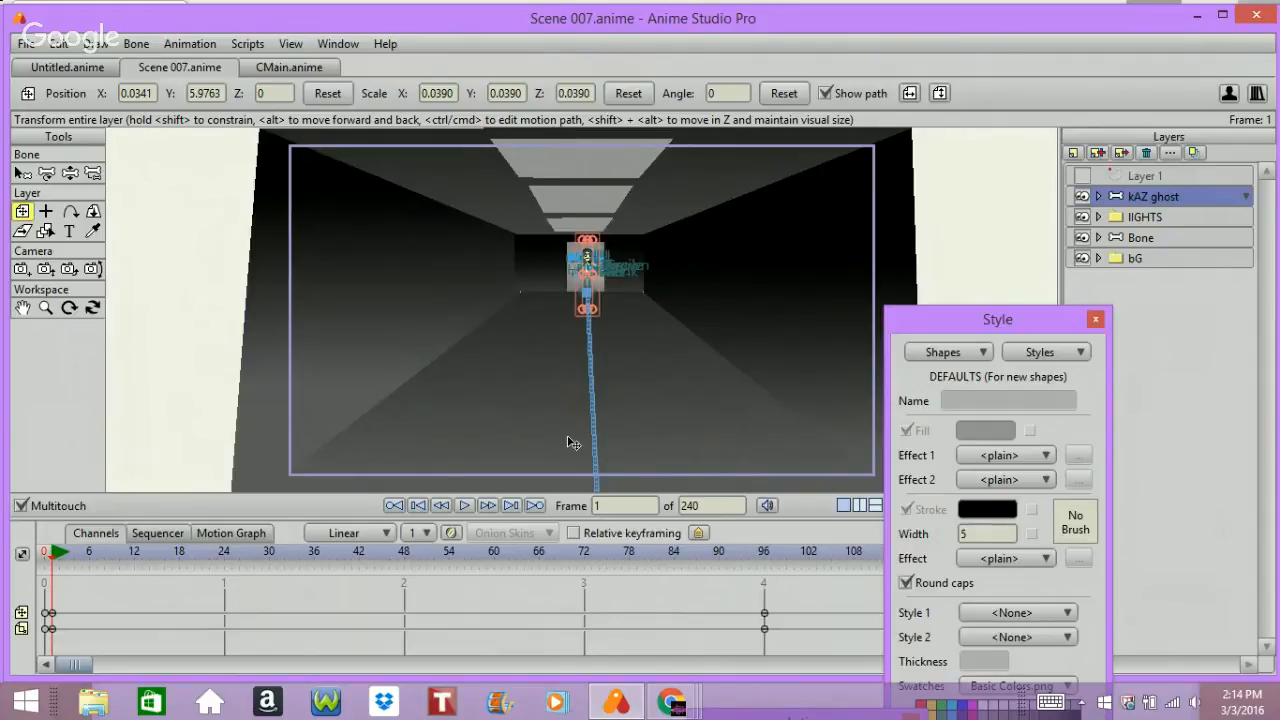
key(ctrl+5)
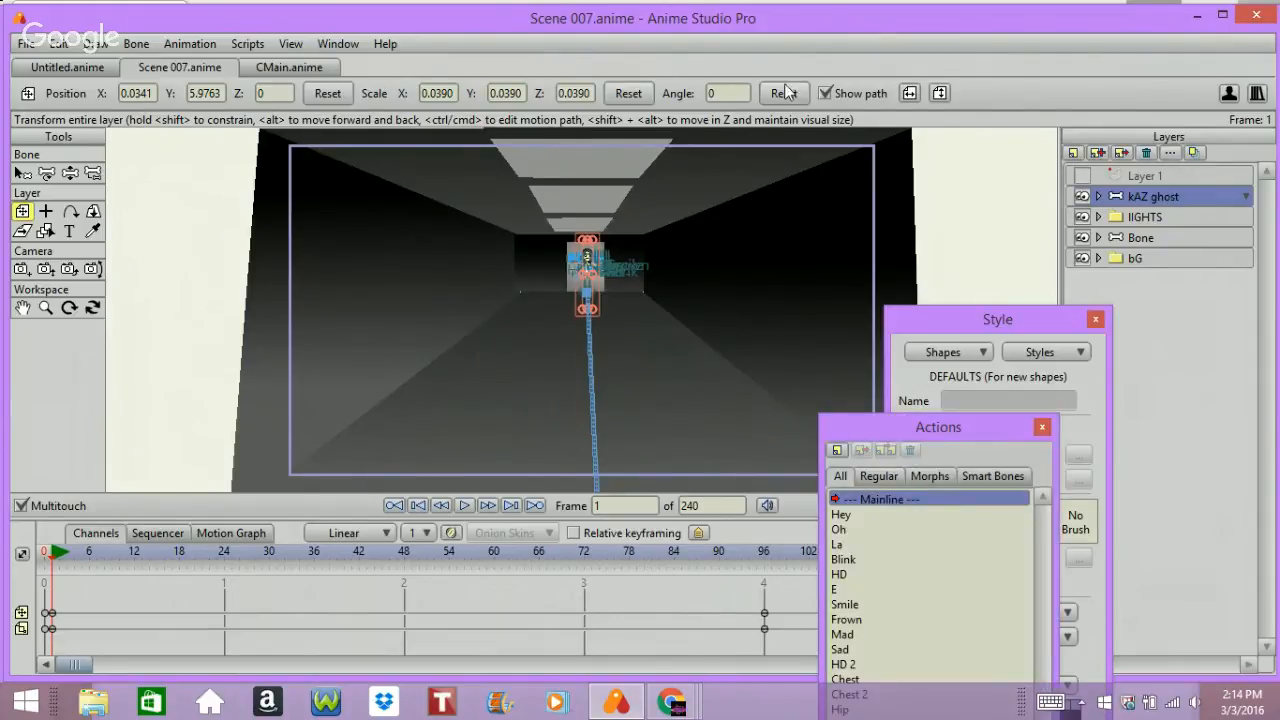
click(875, 473)
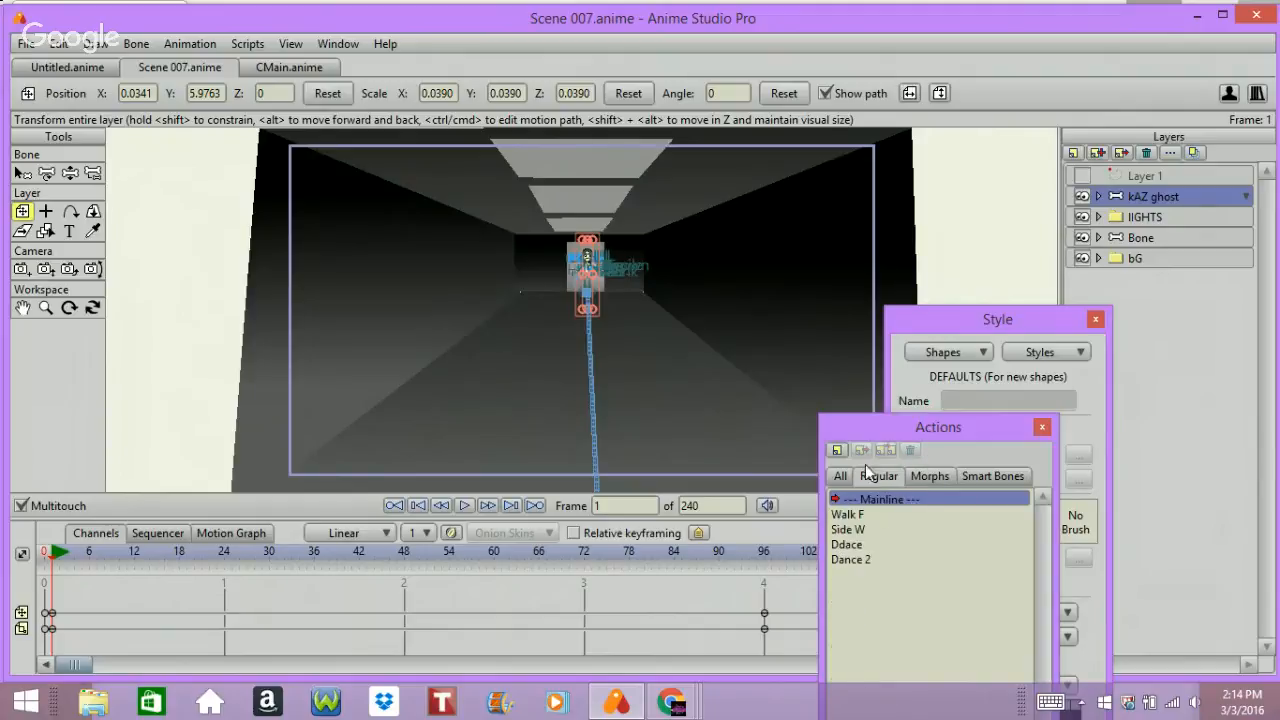
click(850, 517)
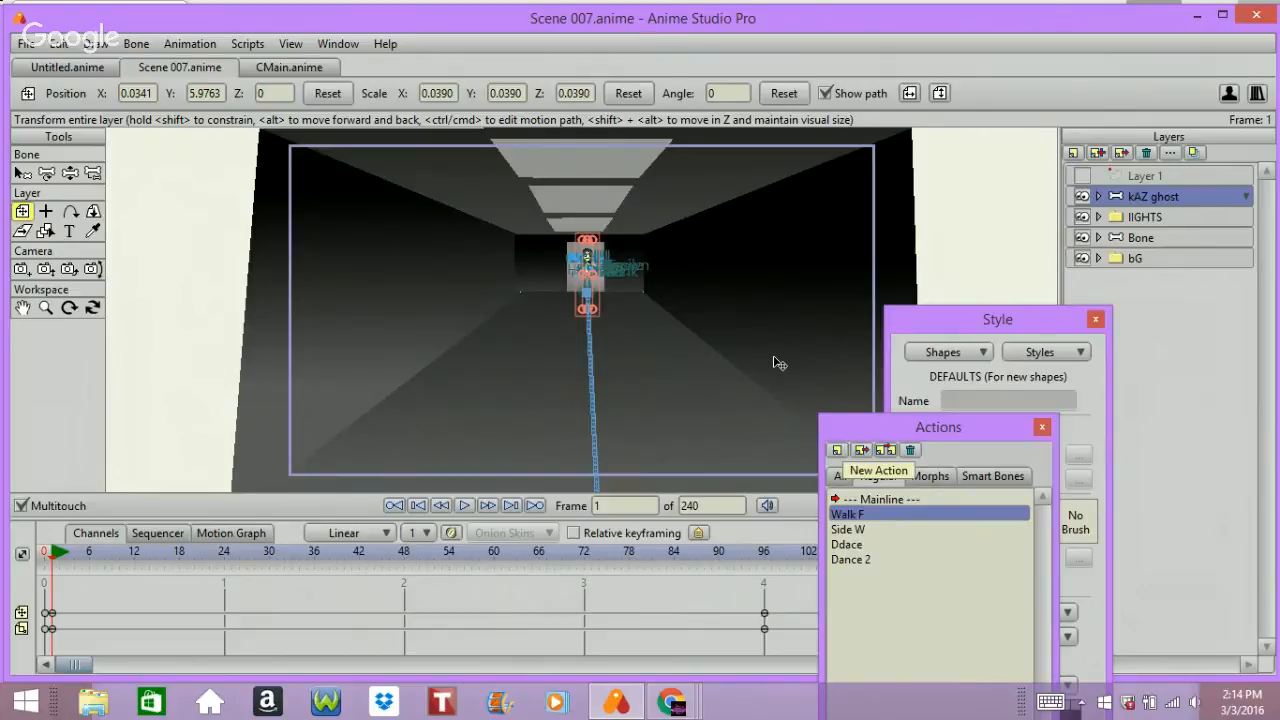
click(862, 450)
key(space)
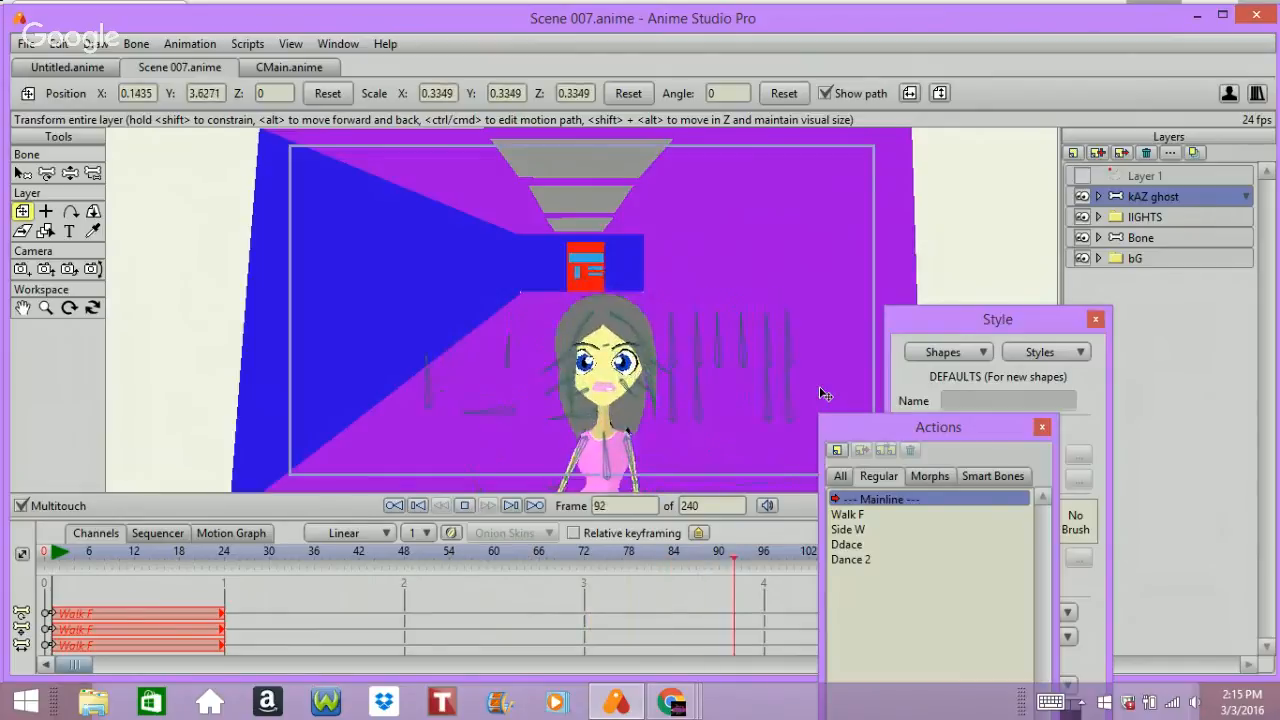
key(space)
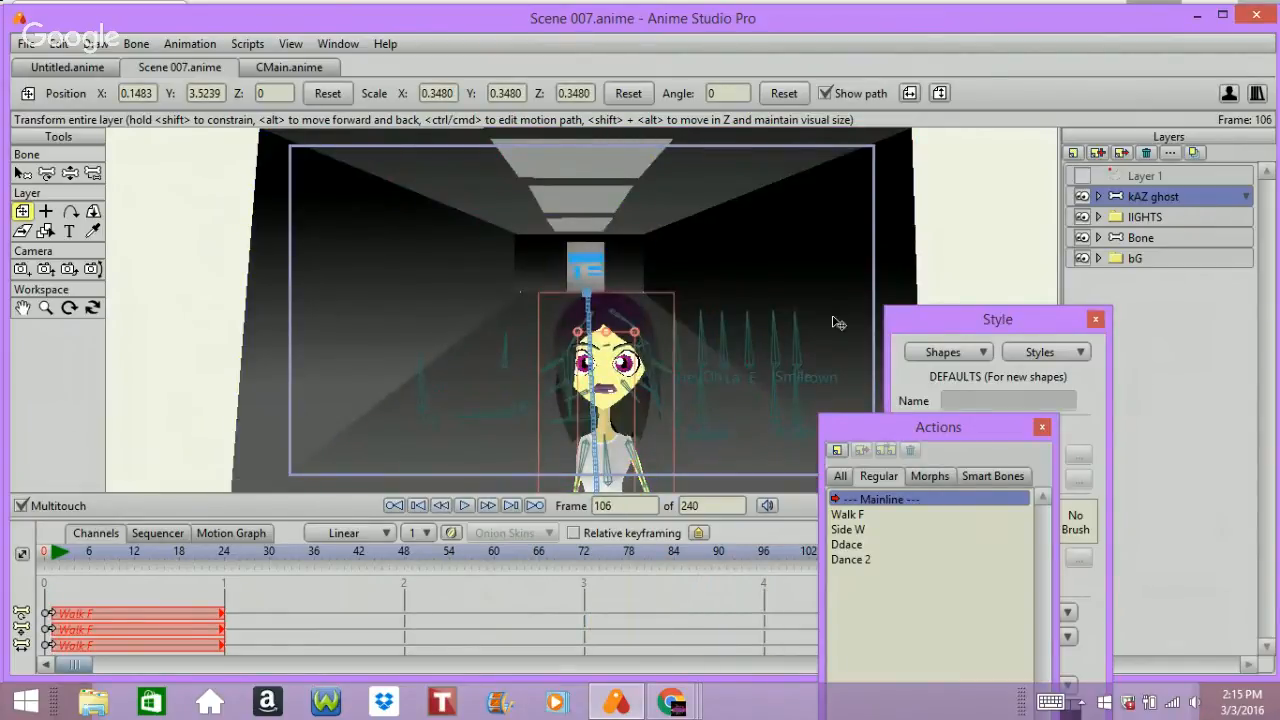
- Move the Actions window lower and enlarge the timeline area to expose all of kAZ ghost's channels
mouse_move(922, 424)
mouse_down()
mouse_move(912, 494)
mouse_move(977, 581)
mouse_move(972, 541)
mouse_move(936, 486)
mouse_up()
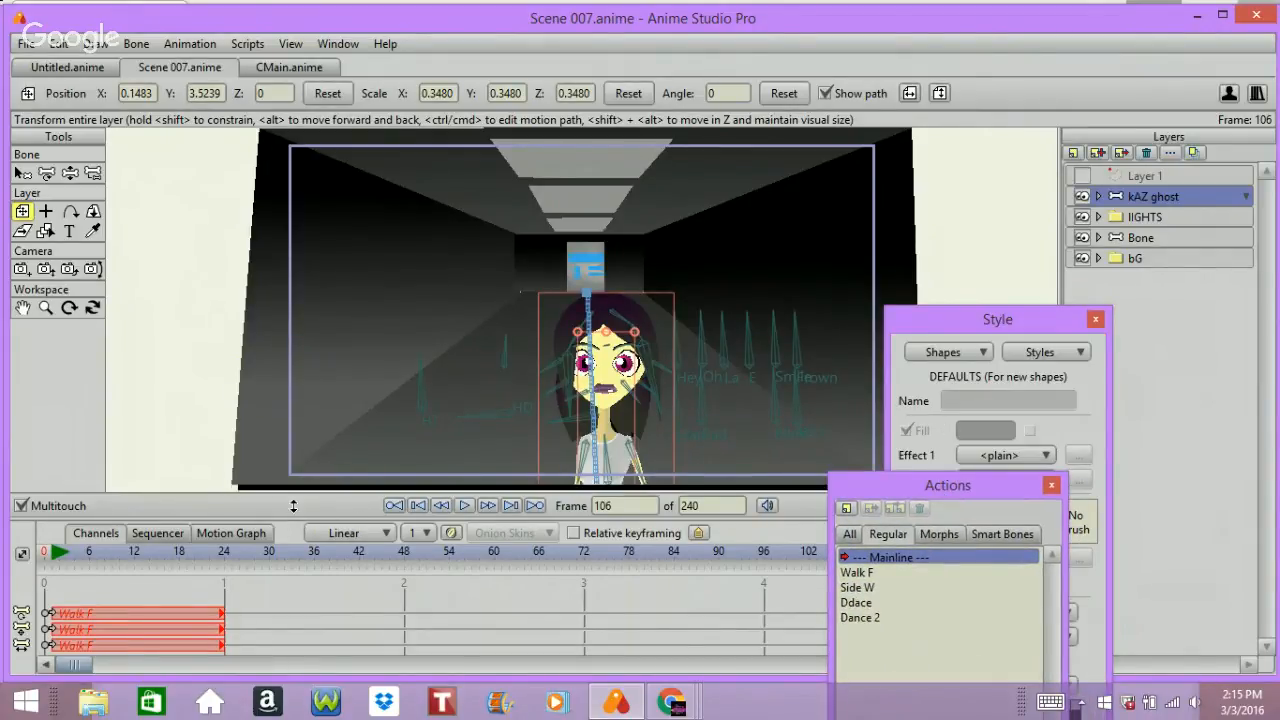
drag(287, 519, 287, 413)
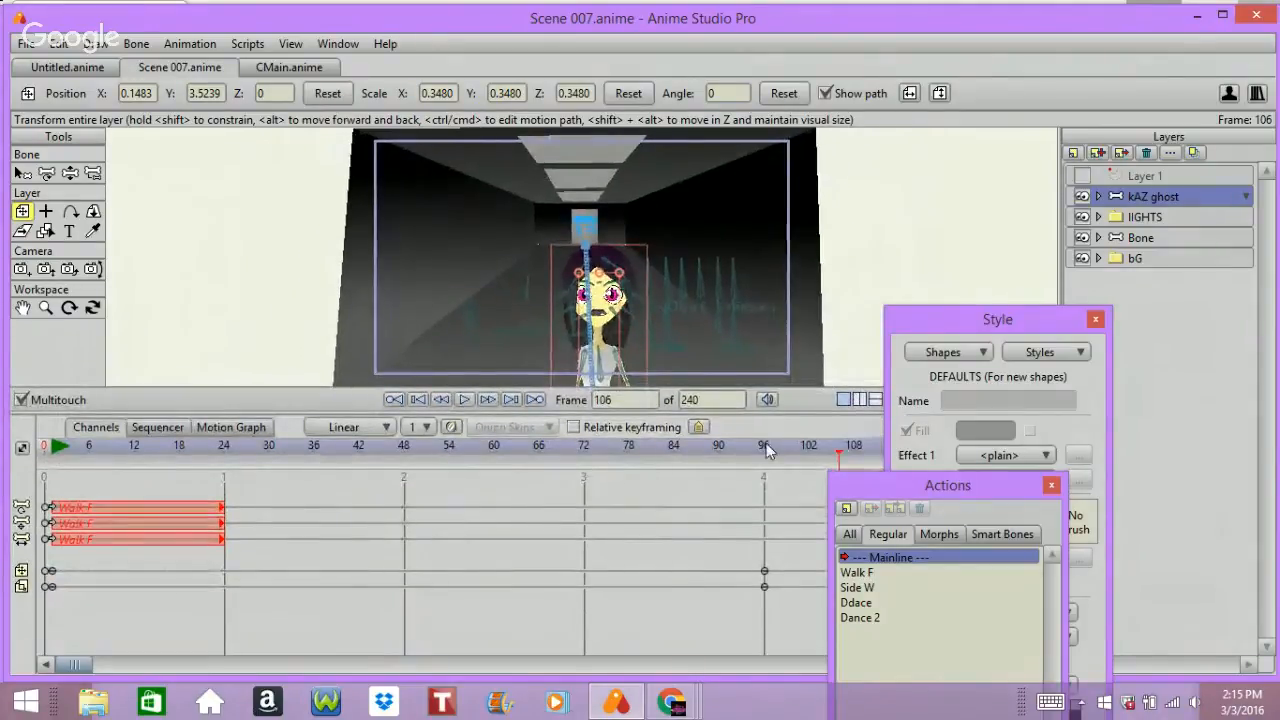
- Try lowering kAZ ghost to about Y 2.4530 at frame 96
click(765, 446)
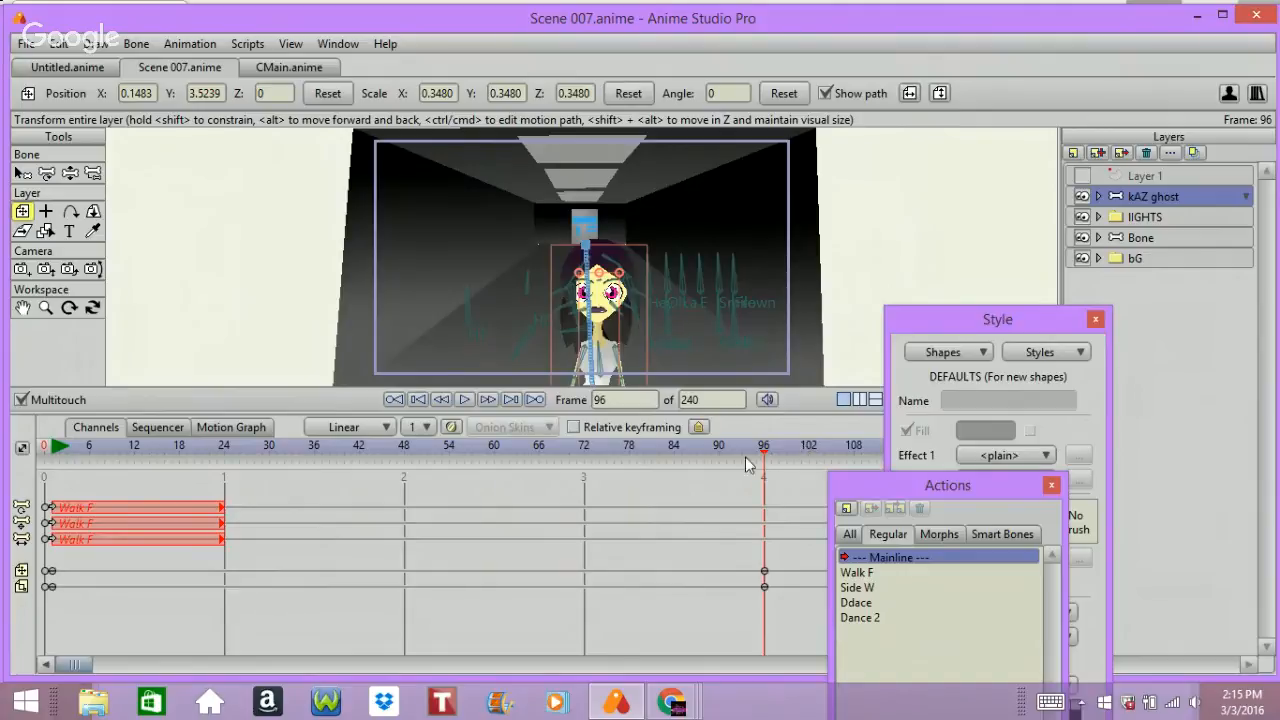
drag(258, 288, 262, 408)
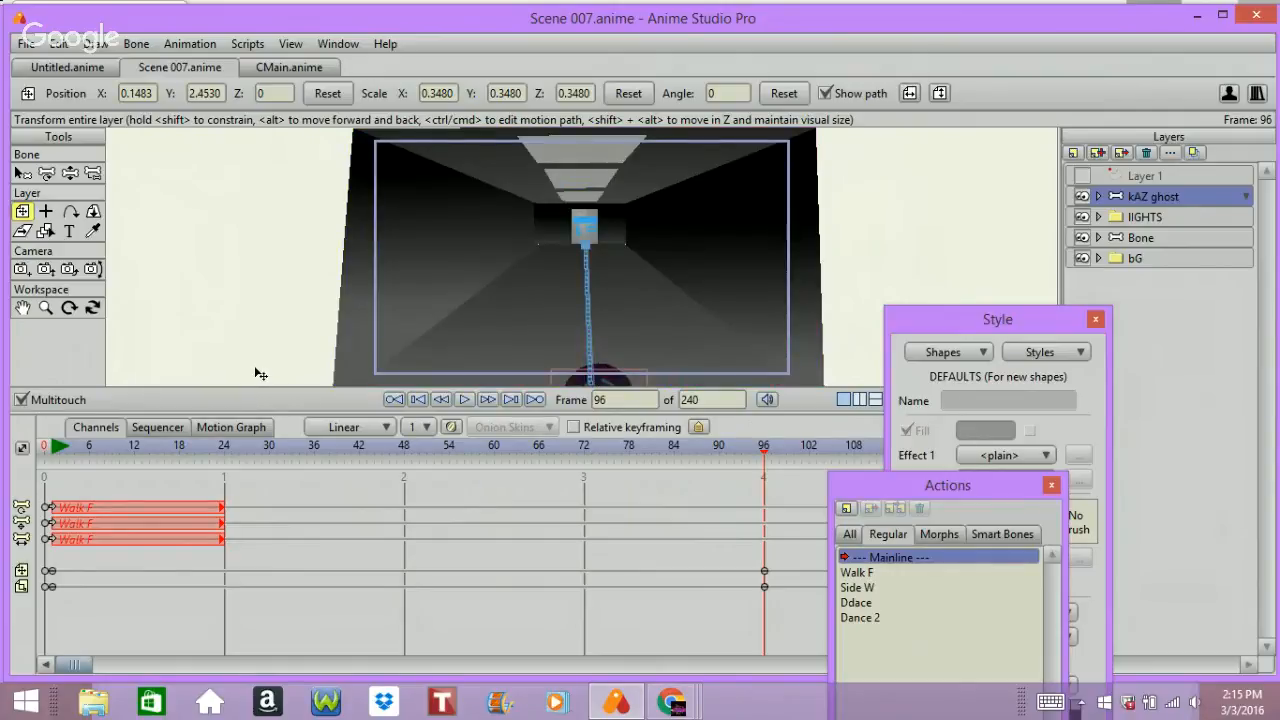
- Step back to about frame 13 and forward to frame 62 to check kAZ ghost's walk toward the lowered end position
key(Left)
key(Left)
key(Left)
key(Left)
key(Left)
key(Left)
key(Left)
key(Left)
key(Left)
key(Left)
key(Left)
key(Left)
key(Left)
key(Left)
key(Left)
key(Left)
key(Left)
key(Left)
key(Left)
key(Left)
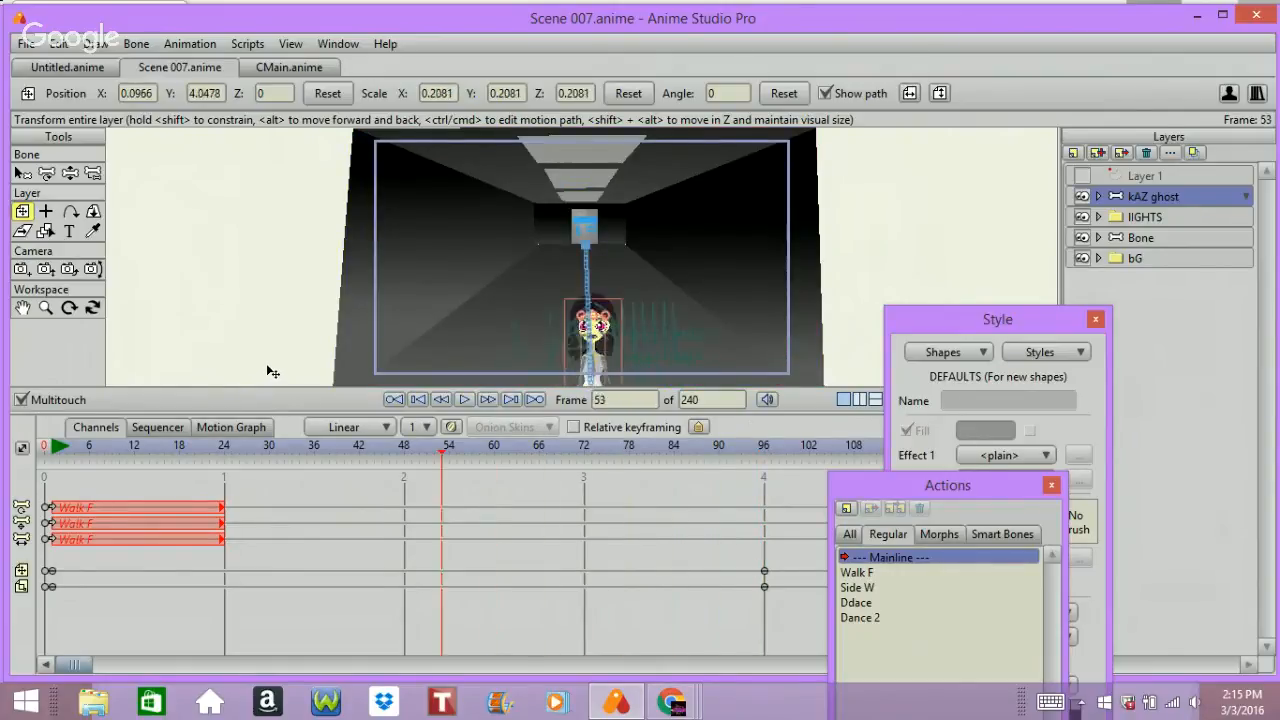
key(Left)
key(Left)
key(Left)
key(Left)
key(Left)
key(Left)
key(Left)
key(Left)
key(Left)
key(Left)
key(Left)
key(Left)
key(Left)
key(Left)
key(Left)
key(Left)
key(Left)
key(Left)
key(Left)
key(Left)
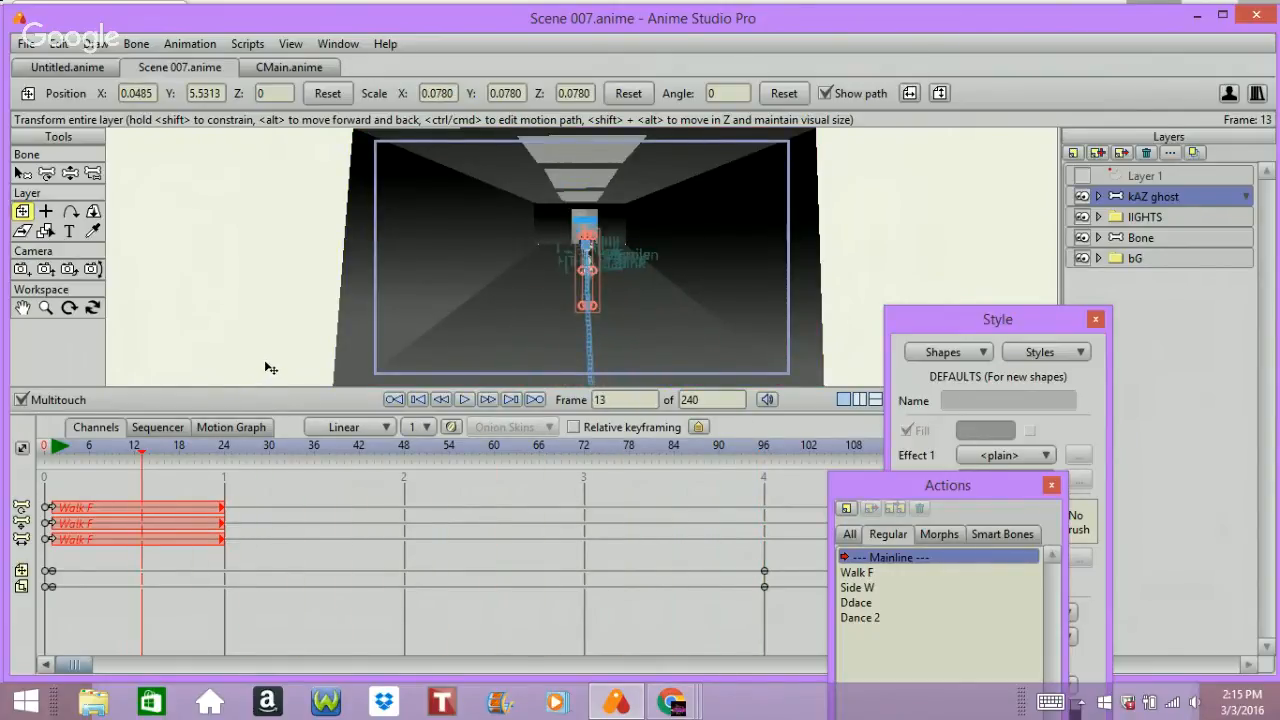
key(Right)
key(Right)
key(Right)
key(Right)
key(Right)
key(Right)
key(Right)
key(Right)
key(Right)
key(Right)
key(Right)
key(Right)
key(Right)
key(Right)
key(Right)
key(Right)
key(Right)
key(Right)
key(Right)
key(Right)
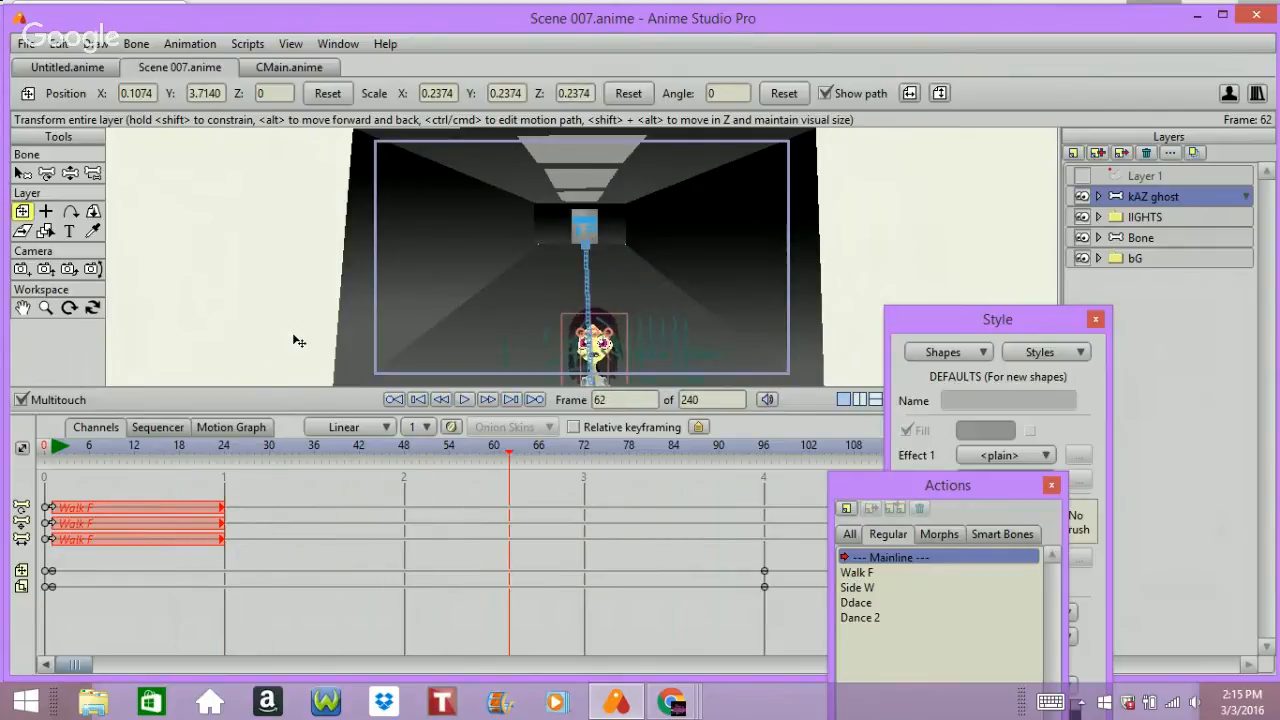
- Undo the last lowering of kAZ ghost's frame 96 position
key(Right)
key(Right)
key(Right)
key(Right)
key(Right)
key(Right)
key(Right)
key(Right)
key(Right)
key(Right)
key(Right)
key(Right)
key(Right)
key(Right)
key(Right)
key(Right)
key(Right)
key(Right)
key(Right)
key(Right)
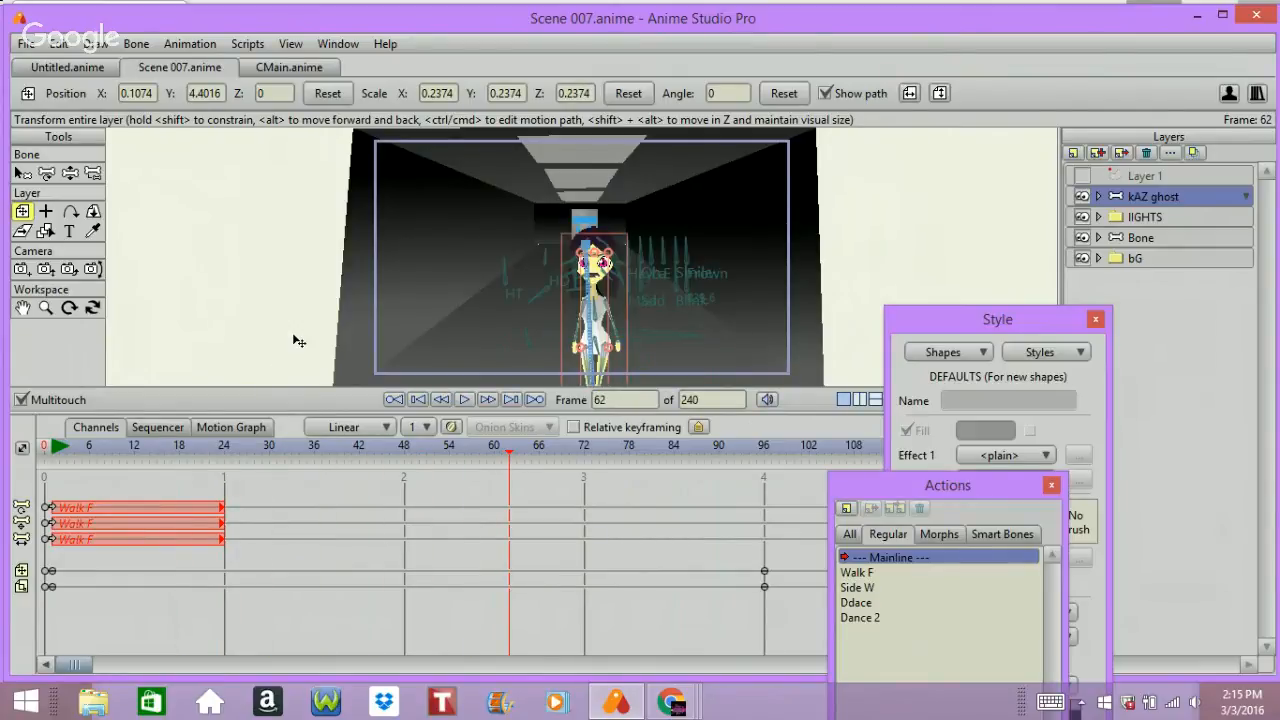
- Advance to frame 98 and set the scene's total length to 98 frames
key(Right)
key(Right)
key(Right)
key(Right)
key(Right)
key(Right)
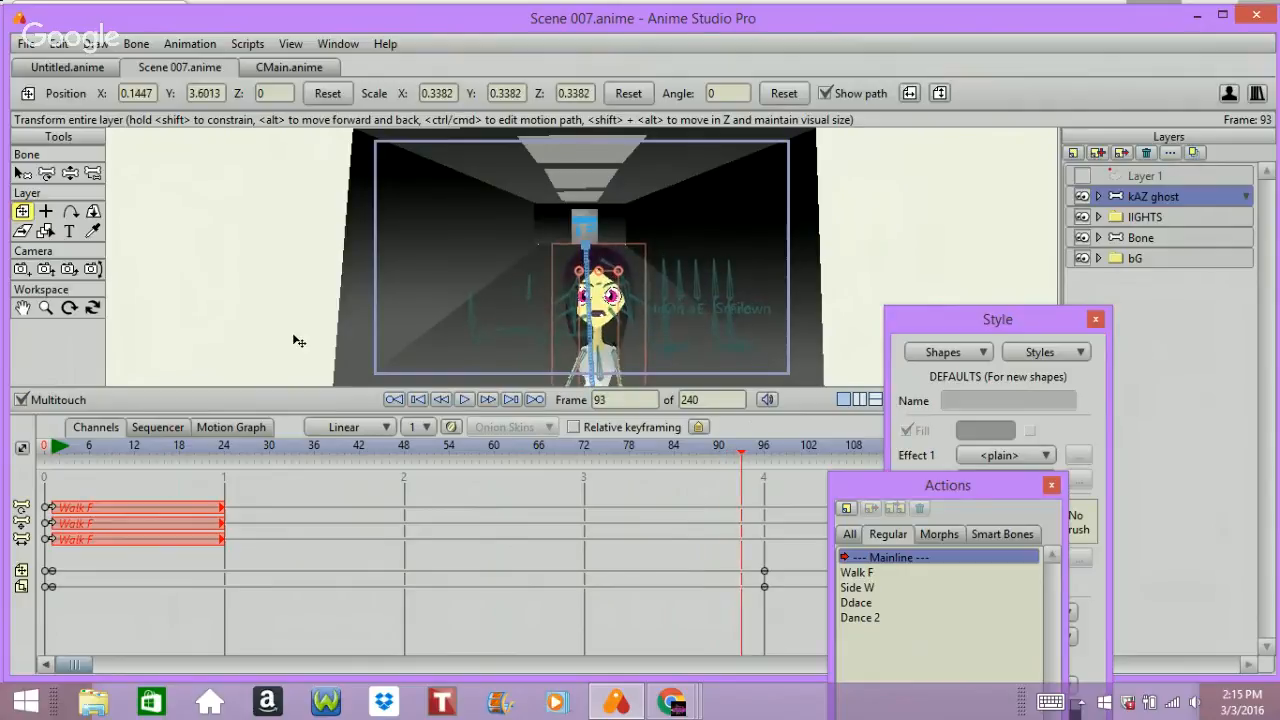
key(Right)
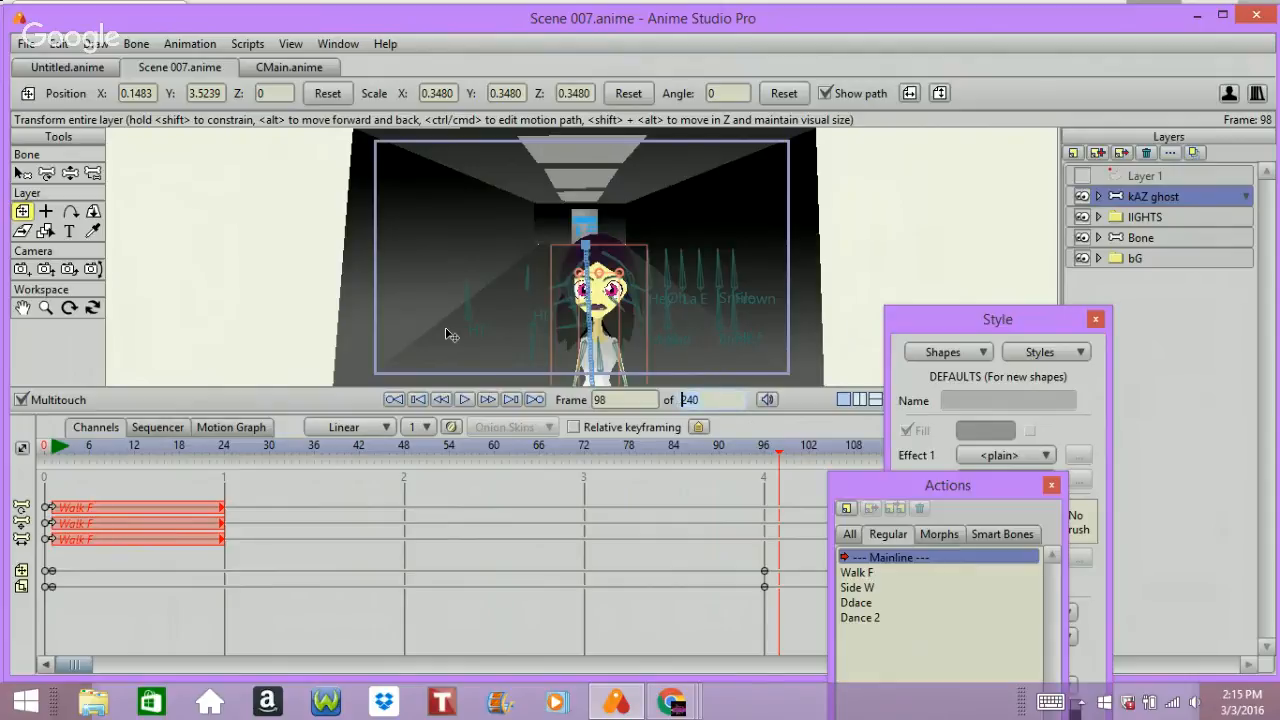
text(8)
key(Return)
- Play the shortened scene and step forward to about frame 90 to check kAZ ghost's approach to the camera
key(space)
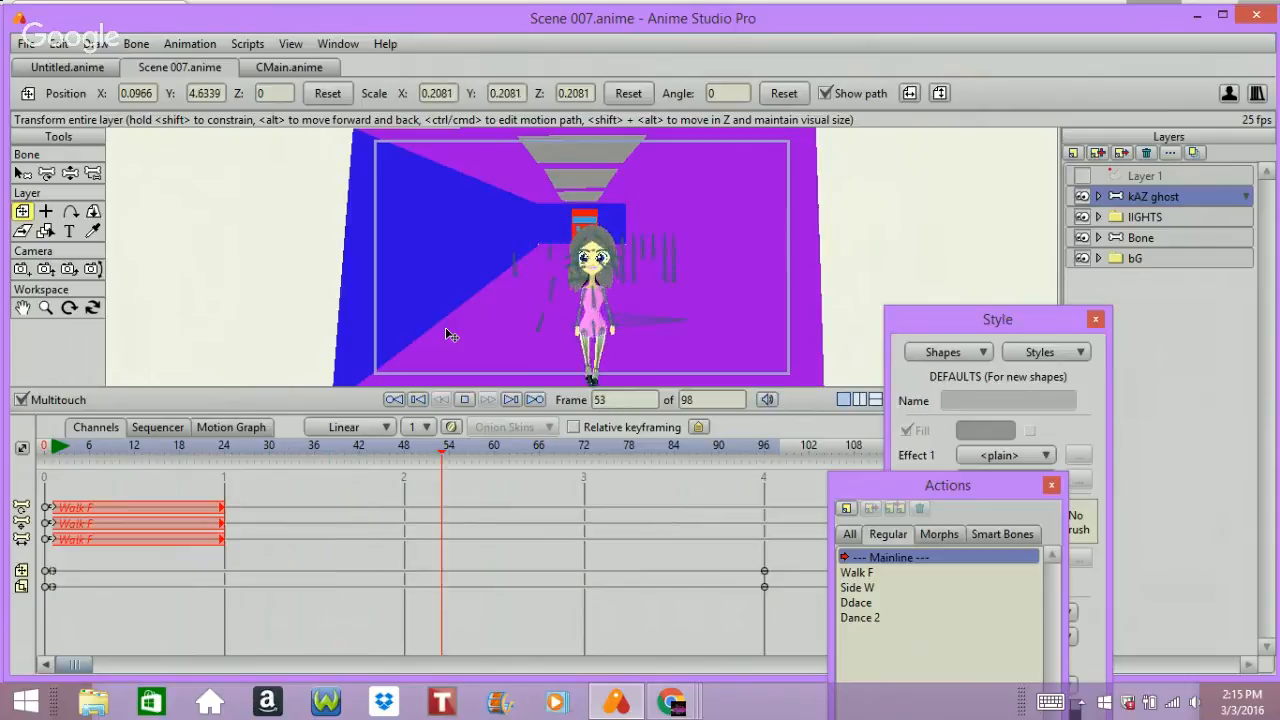
key(space)
key(space)
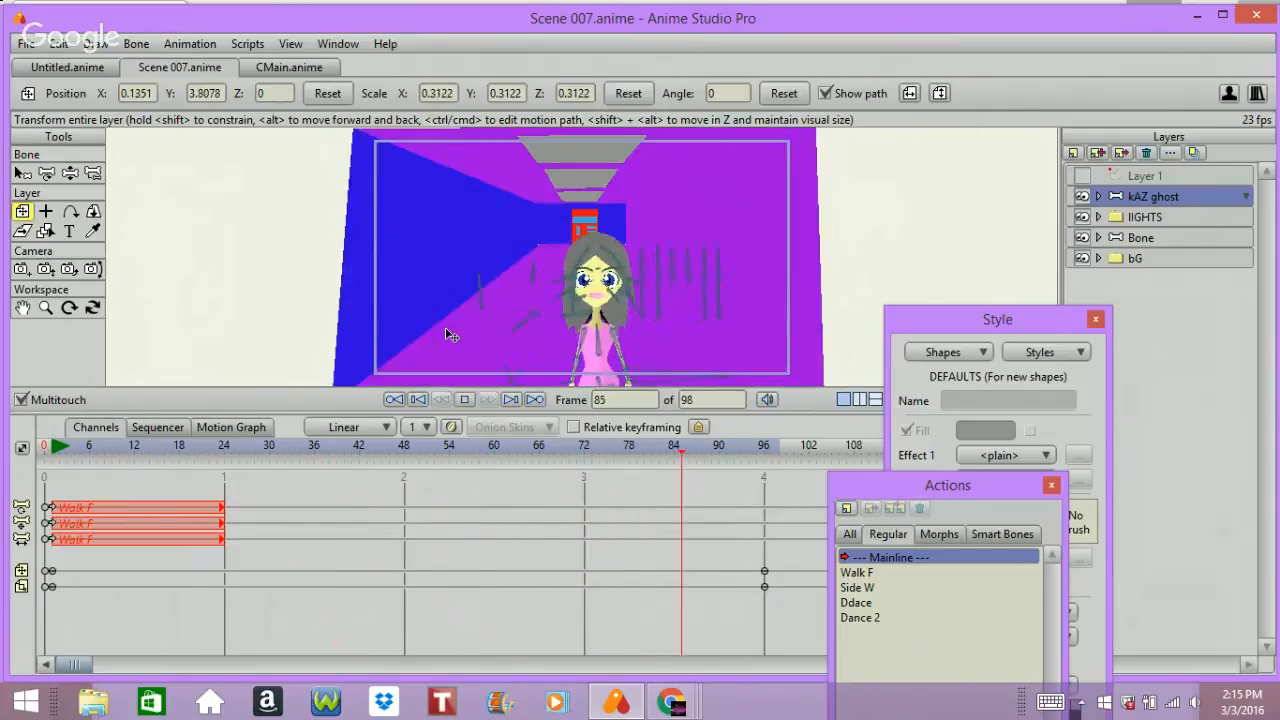
key(space)
key(Right)
key(Right)
key(Right)
key(Right)
key(Right)
key(Right)
key(Right)
key(Right)
key(Right)
key(Right)
key(Right)
key(Right)
key(Right)
key(Right)
key(Right)
key(Right)
key(Right)
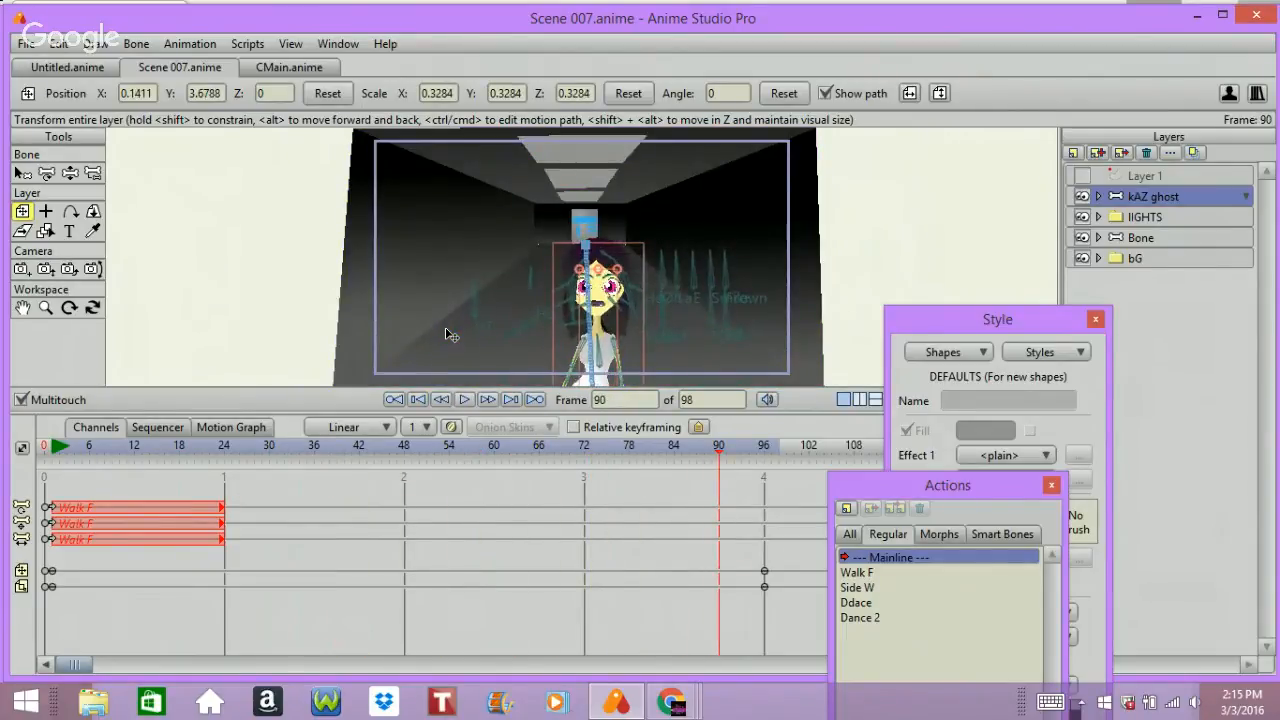
- Step back to about frame 18 and through the nearby frames to examine the start of kAZ ghost's walk
key(Left)
key(Left)
key(Left)
key(Left)
key(Left)
key(Left)
key(Left)
key(Left)
key(Left)
key(Left)
key(Left)
key(Left)
key(Left)
key(Left)
key(Left)
key(Left)
key(Left)
key(Left)
key(Left)
key(Left)
key(Left)
key(Left)
key(Left)
key(Left)
key(Left)
key(Left)
key(Left)
key(Left)
key(Left)
key(Left)
key(Left)
key(Left)
key(Left)
key(Left)
key(Left)
key(Left)
key(Left)
key(Left)
key(Left)
key(Left)
key(Left)
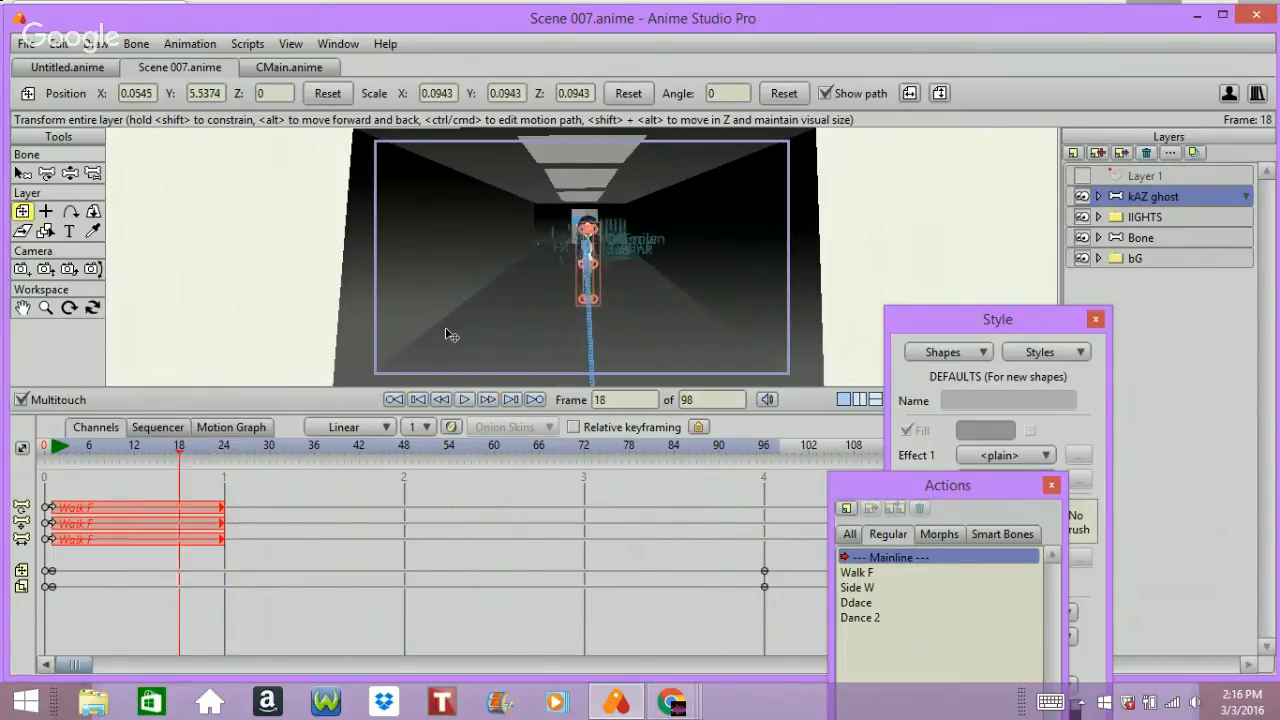
key(Right)
key(Right)
key(Right)
key(Right)
key(Right)
key(Right)
key(Right)
key(Right)
key(Right)
key(Right)
key(Right)
key(Right)
key(Right)
key(Right)
key(Right)
key(Right)
key(Right)
key(Right)
key(Right)
key(Right)
key(Right)
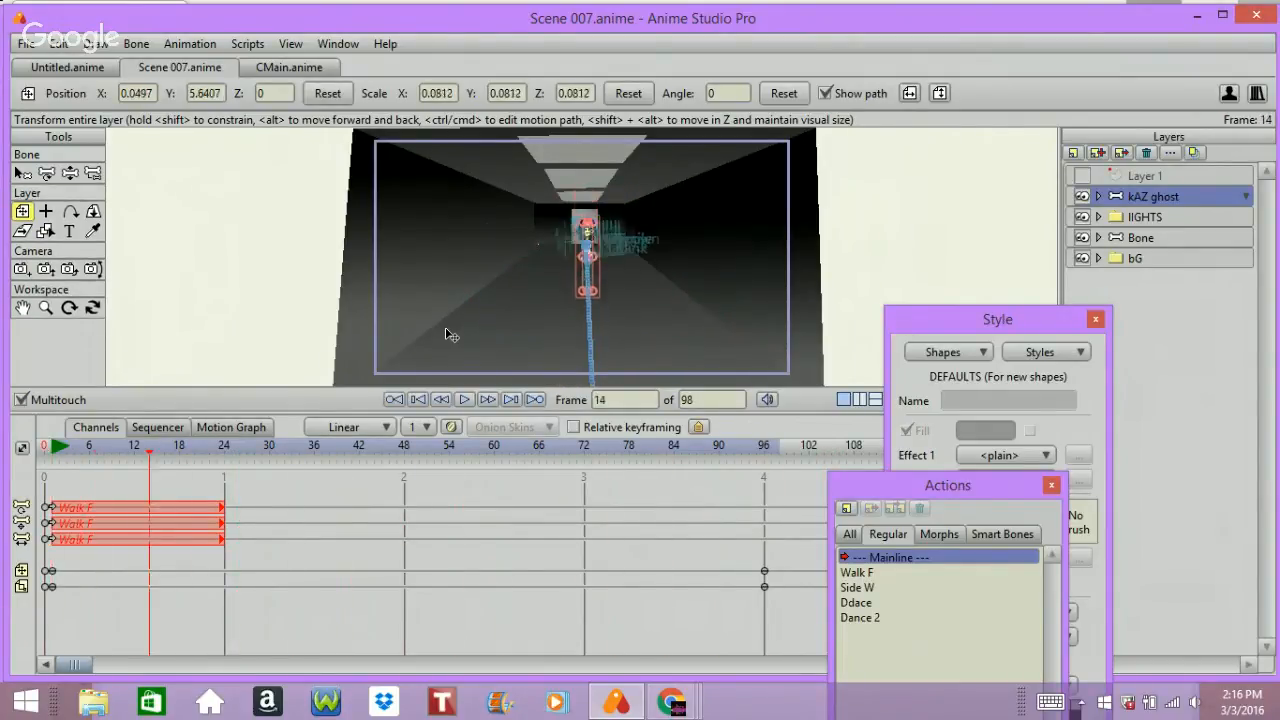
- Select Layer 1 and play the scene to preview the whole walk
click(1144, 177)
key(space)
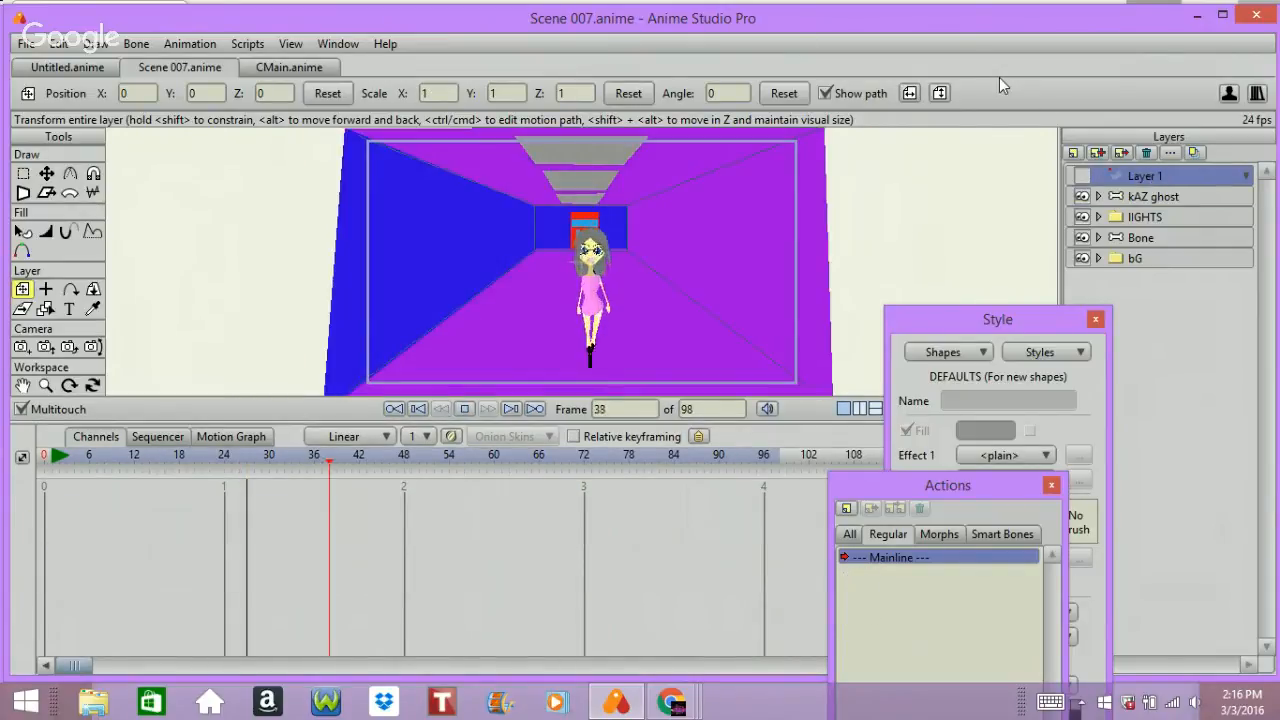
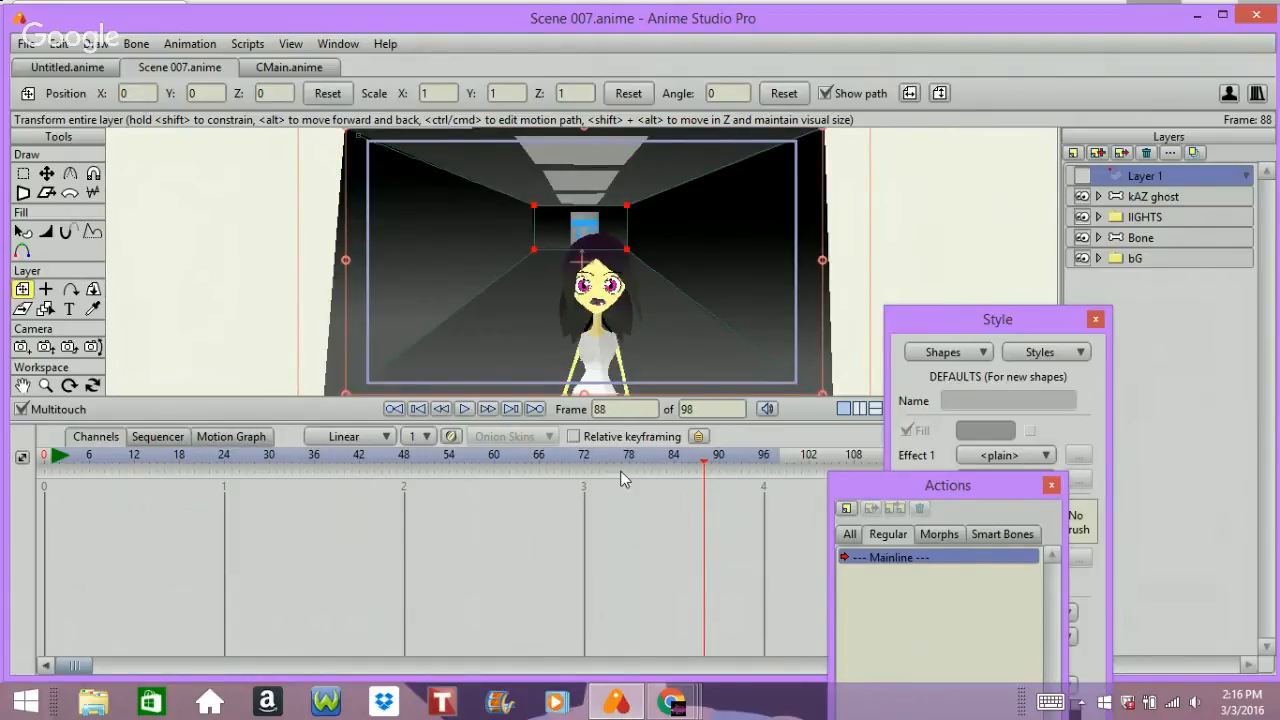
- Keyframe a slight Track Camera move from about Z 3.6341 at frame 1 to the reset position, Z 3.7321, at frame 96
click(764, 455)
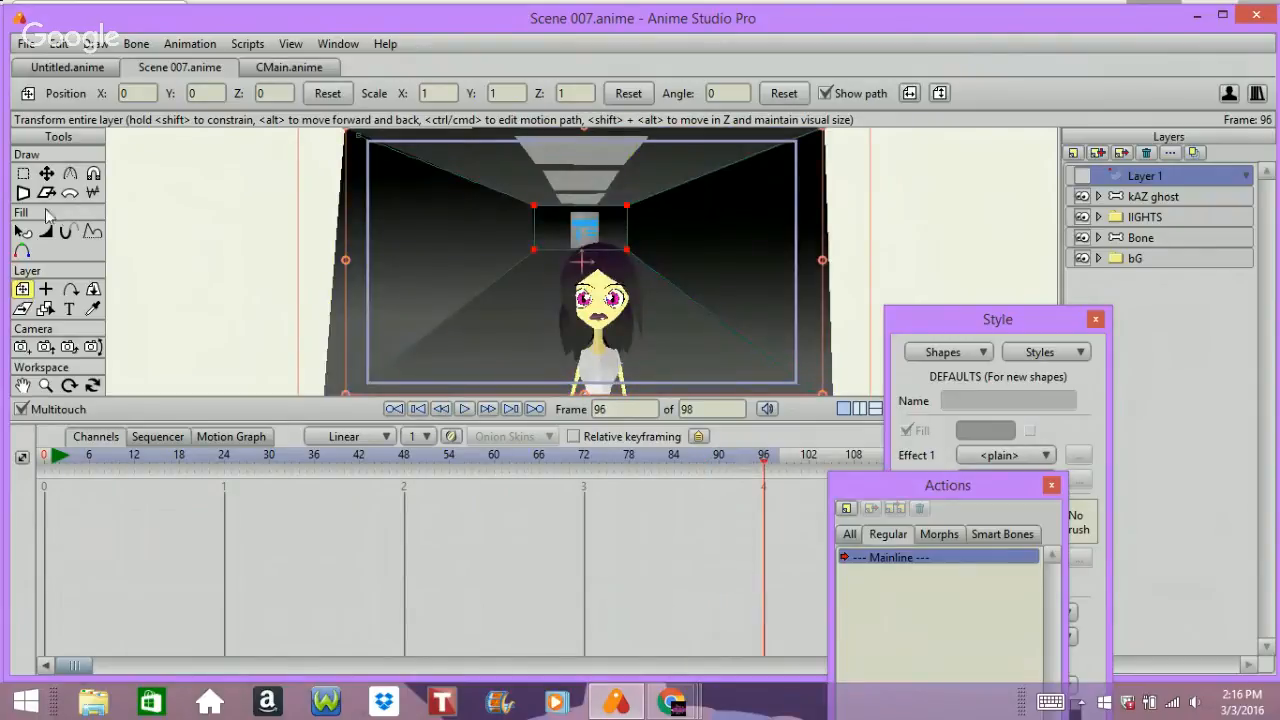
click(21, 347)
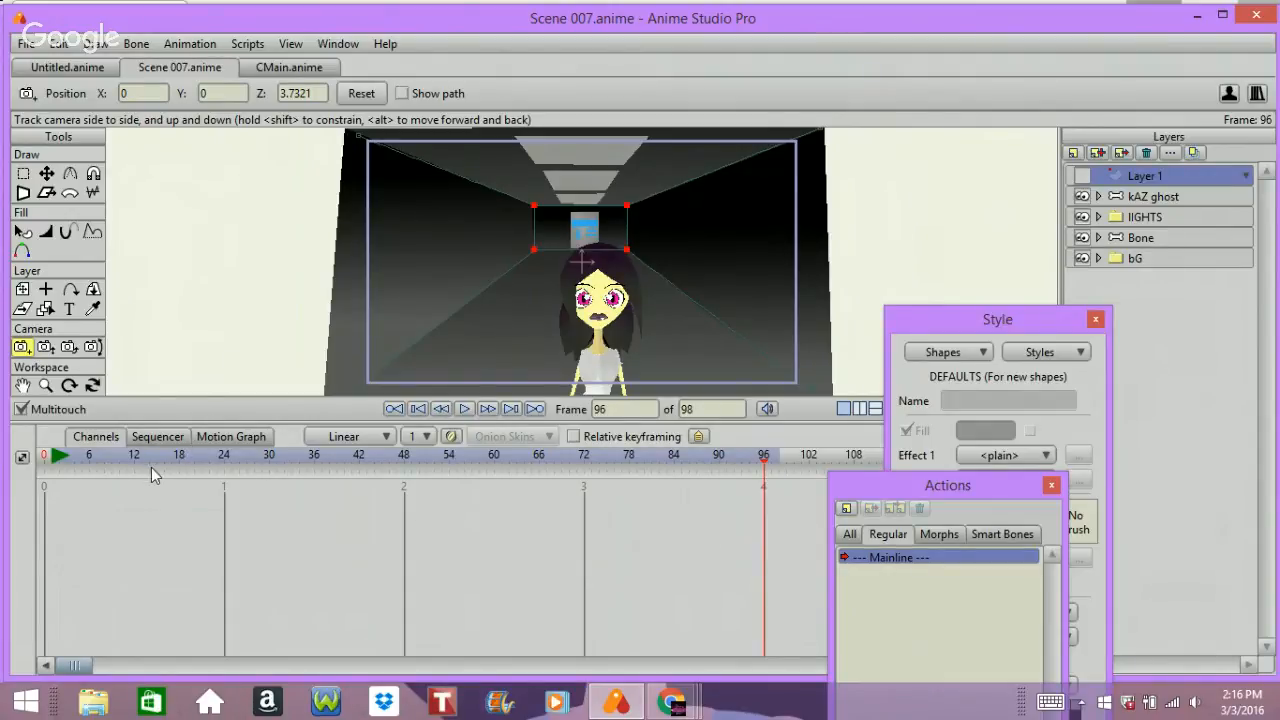
drag(151, 467, 66, 469)
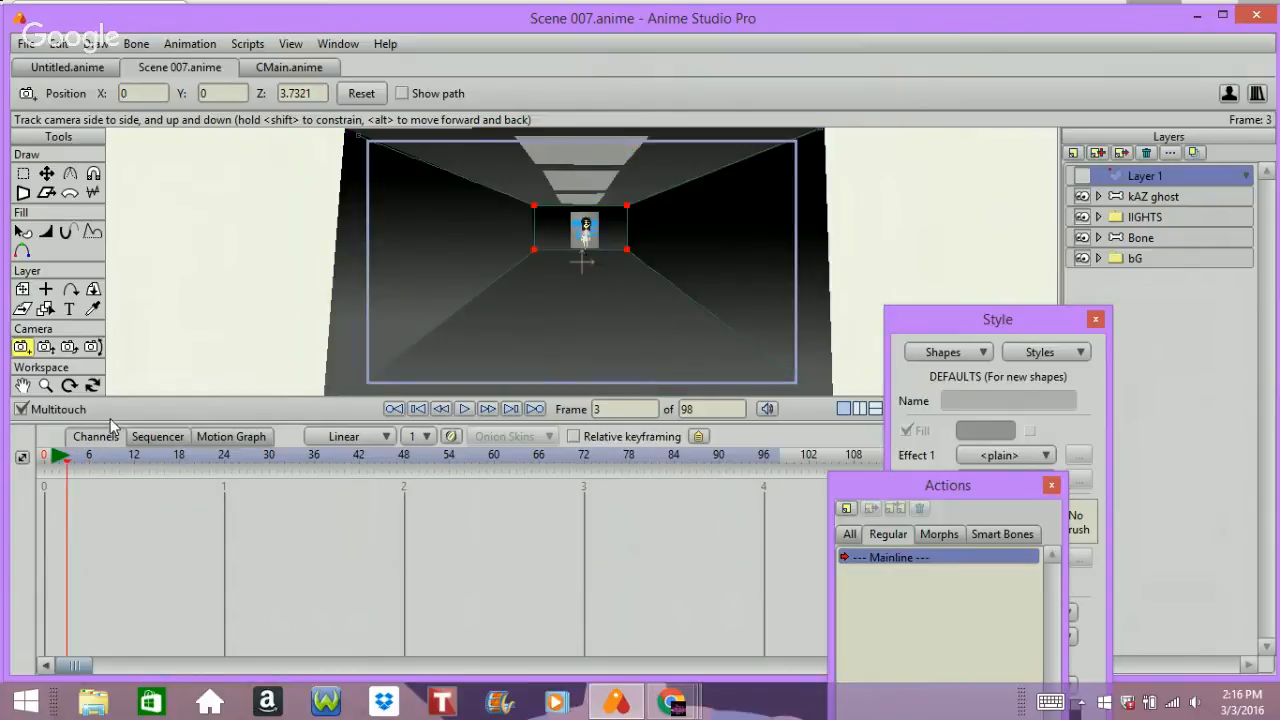
key(Left)
key(Left)
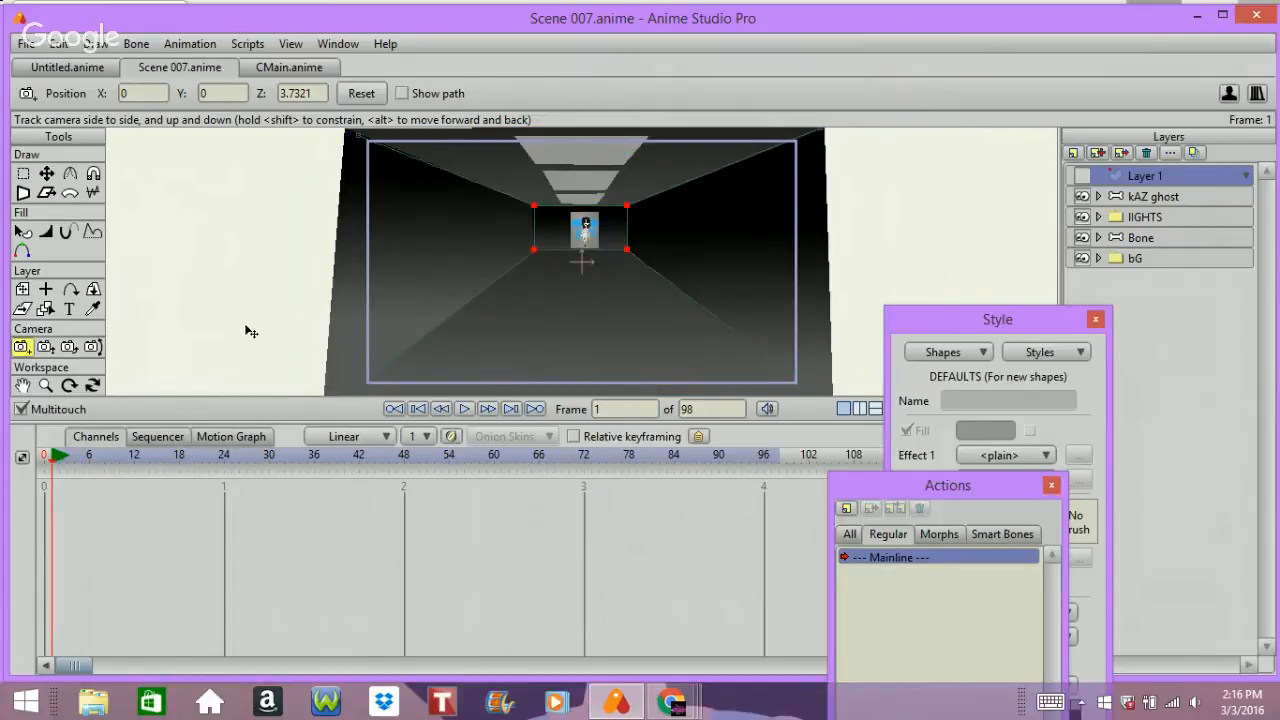
drag(242, 301, 241, 312)
click(762, 455)
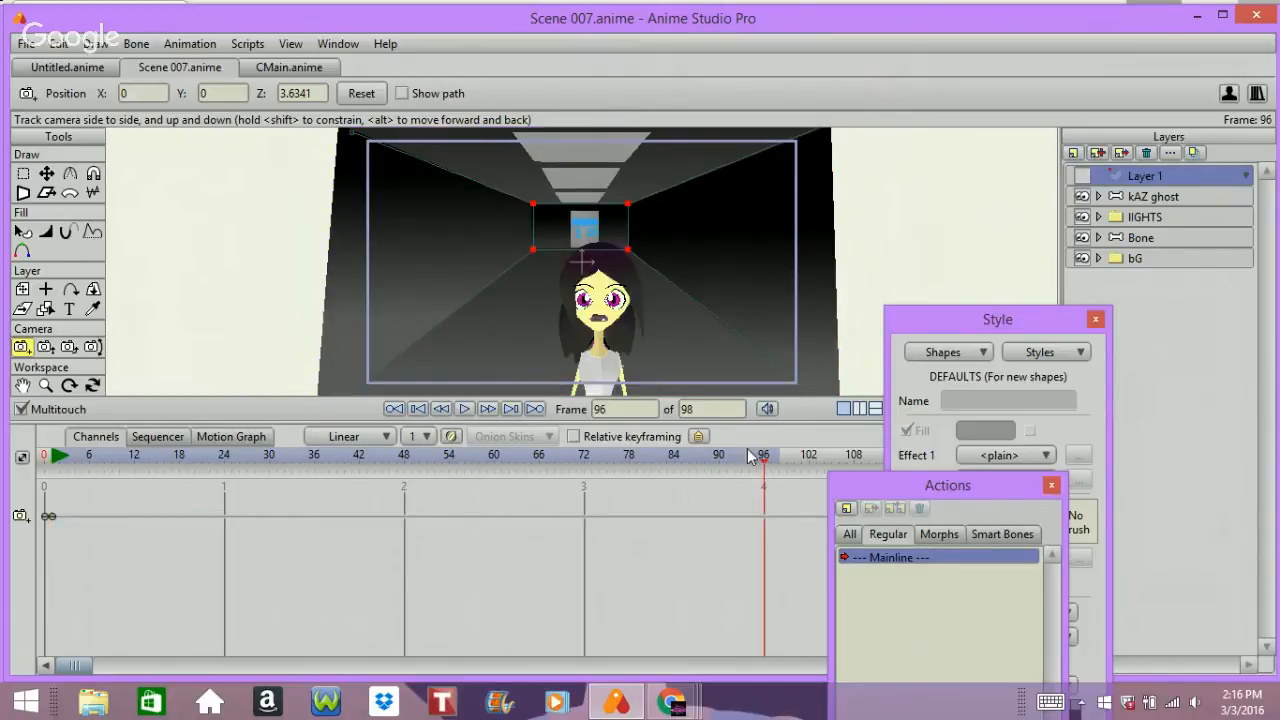
click(361, 93)
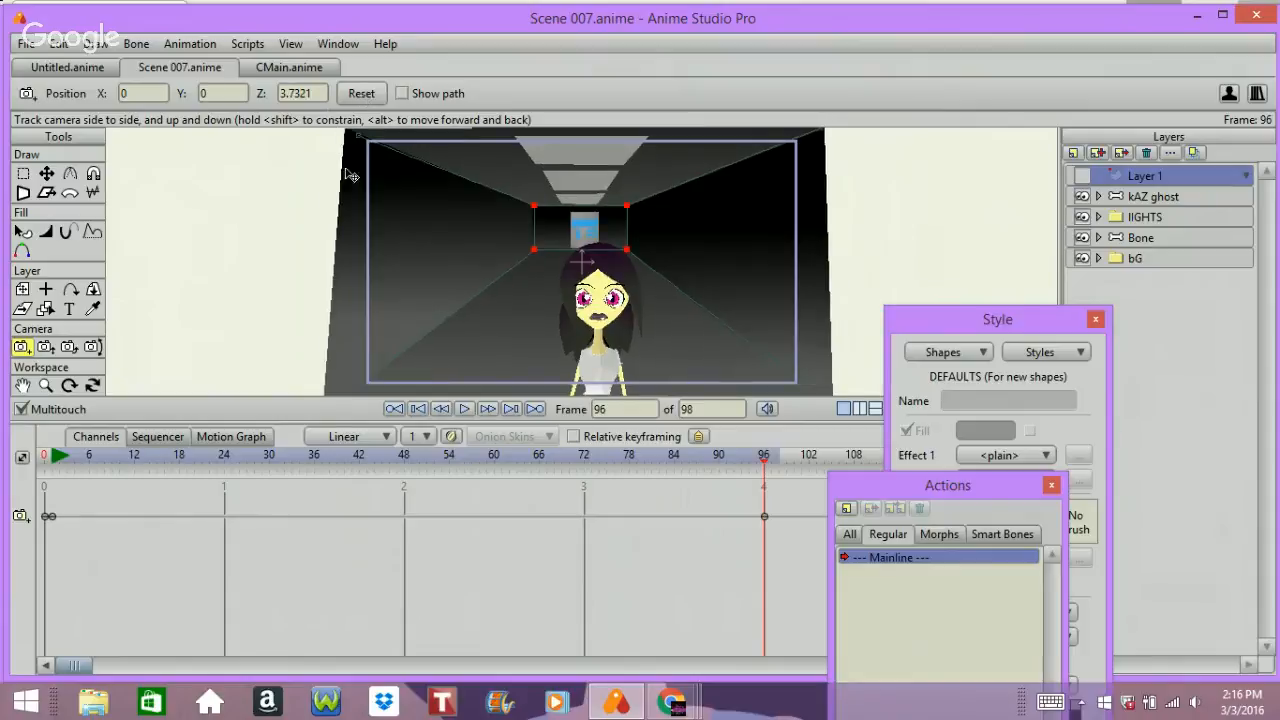
- Step back from frame 96 to frame 2 to examine the camera move together with the walk
key(ctrl+Left)
key(Left)
key(Left)
key(Left)
key(Left)
key(Left)
key(Left)
key(Left)
key(Left)
key(Left)
key(Left)
key(Left)
key(Left)
key(Left)
key(Left)
key(Left)
key(Left)
key(Left)
key(Left)
key(Left)
key(Left)
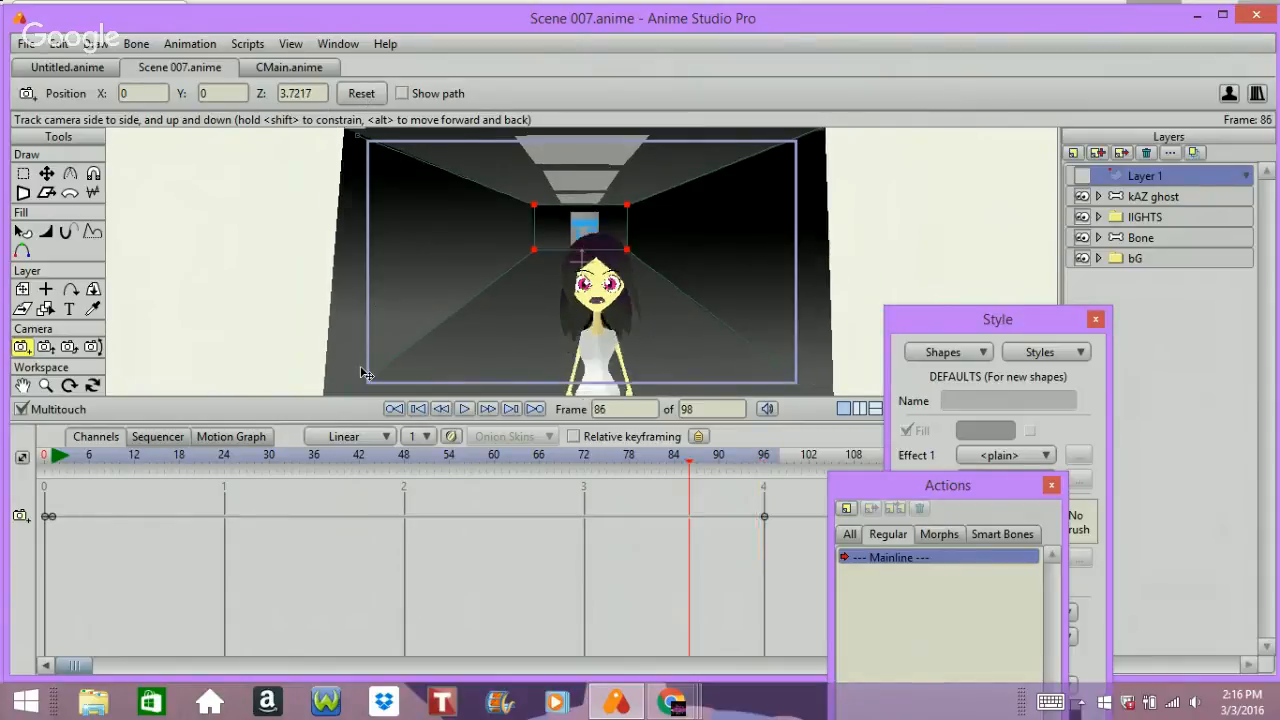
key(Left)
key(Left)
key(Left)
key(Left)
key(Left)
key(Left)
key(Left)
key(Left)
key(Left)
key(Left)
key(Left)
key(Left)
key(Left)
key(Left)
key(Left)
key(Left)
key(Left)
key(Left)
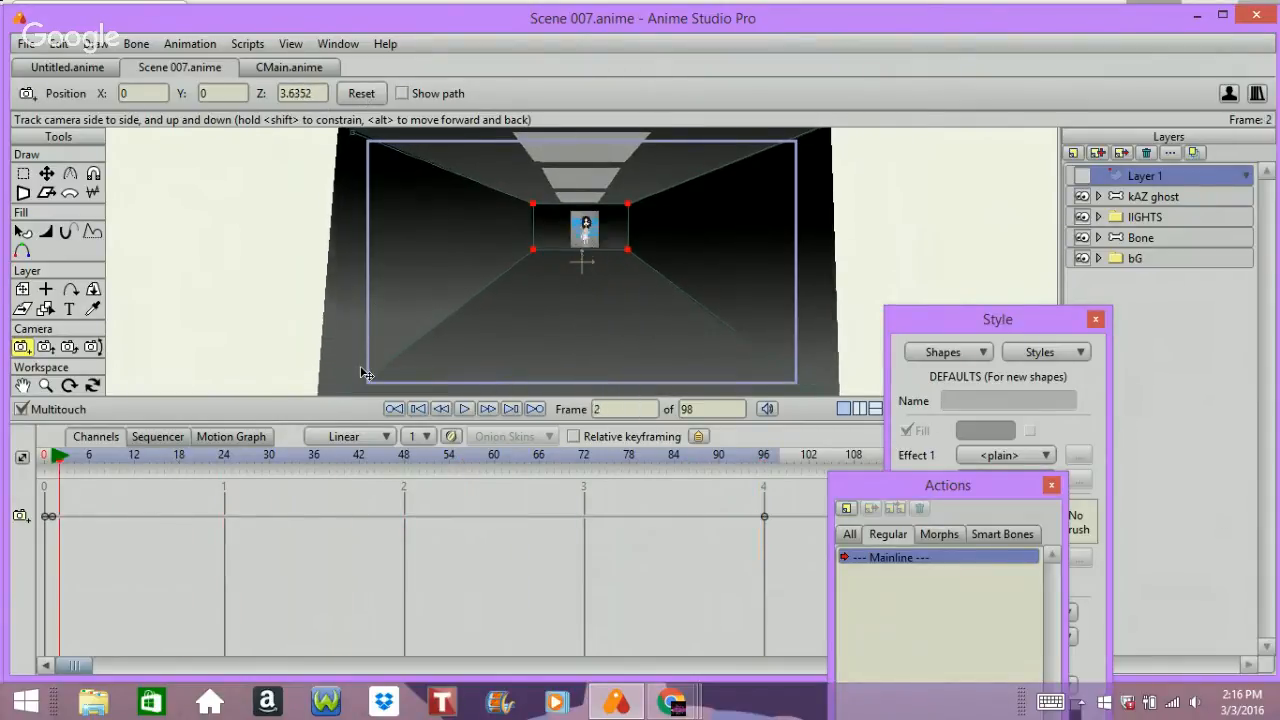
- Step forward from frame 2 to frame 96 to examine the ghost's walk together with the camera move
key(Right)
key(Right)
key(Right)
key(Right)
key(Right)
key(Right)
key(Right)
key(Right)
key(Right)
key(Right)
key(Right)
key(Right)
key(Right)
key(Right)
key(Right)
key(Right)
key(Right)
key(Right)
key(Right)
key(Right)
key(Right)
key(Right)
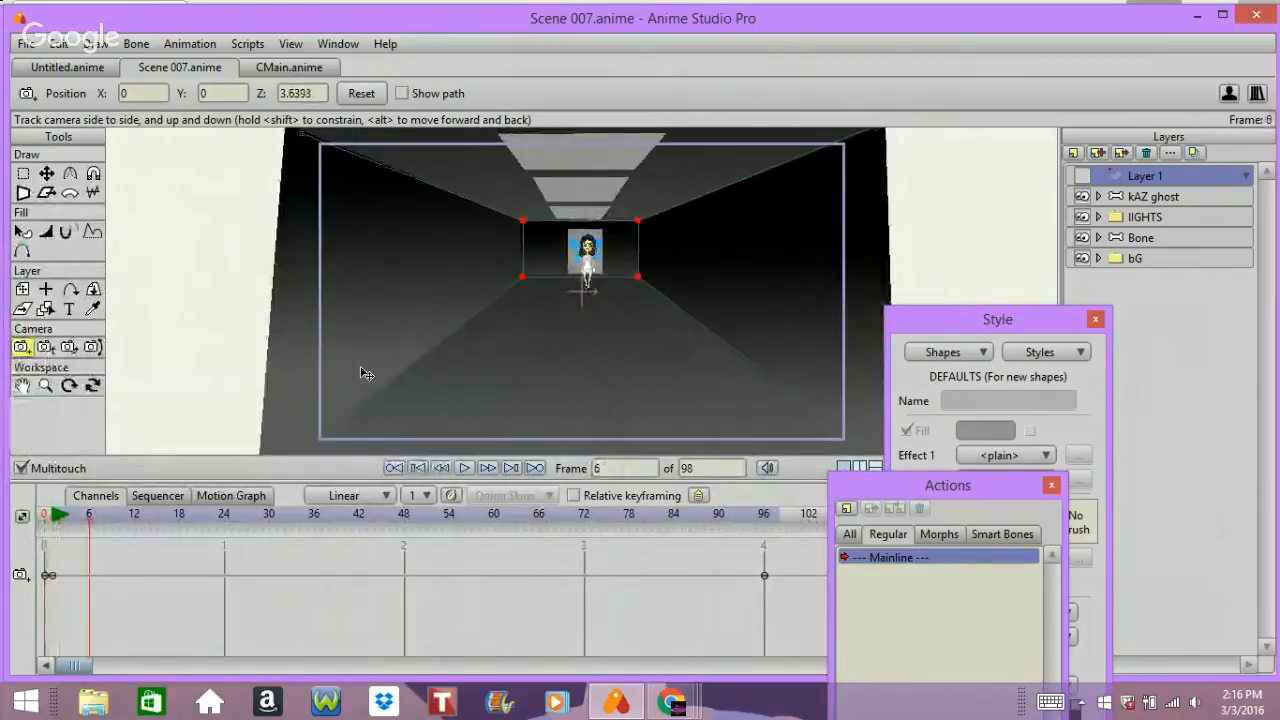
key(Right)
key(Right)
key(Right)
key(Right)
key(Right)
key(Right)
key(Right)
key(Right)
key(Right)
key(Right)
key(Right)
key(Right)
key(Right)
key(Right)
key(Right)
key(Right)
key(Right)
key(Right)
key(Right)
key(Right)
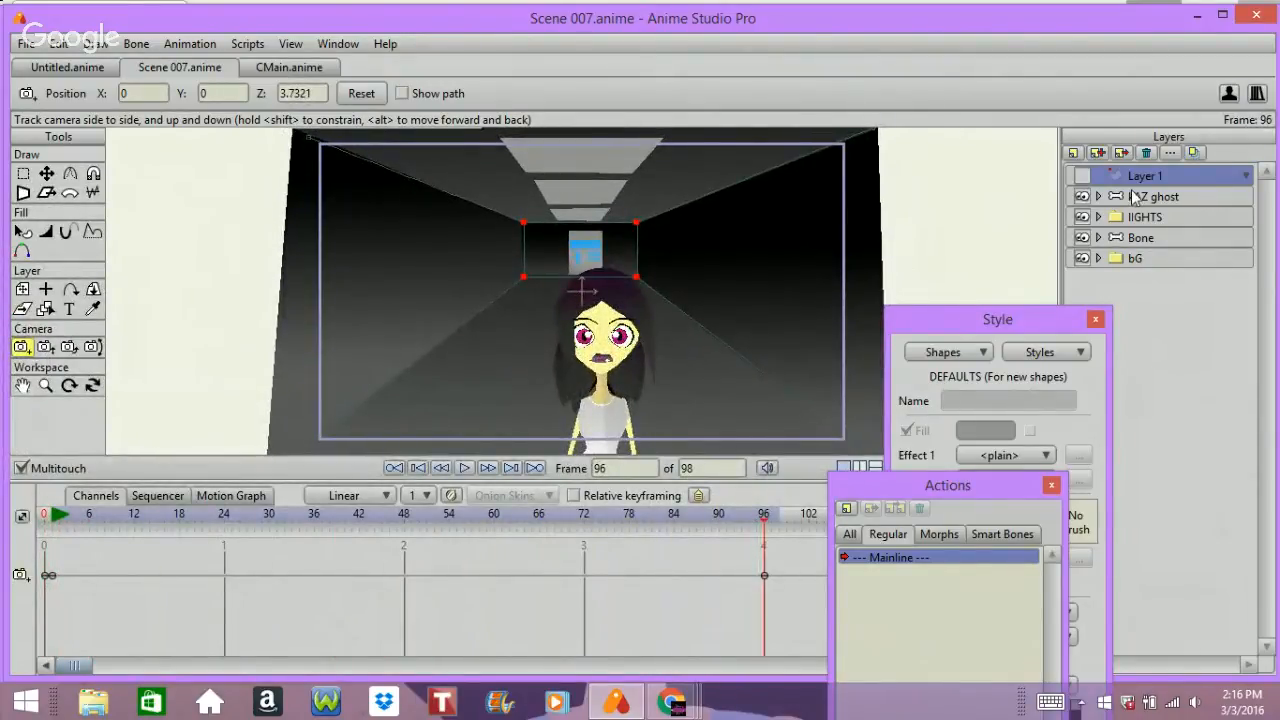
- Expand the lIGHTS group, select its nested Lights group layer, and step back from frame 96 to frame 0
click(1100, 216)
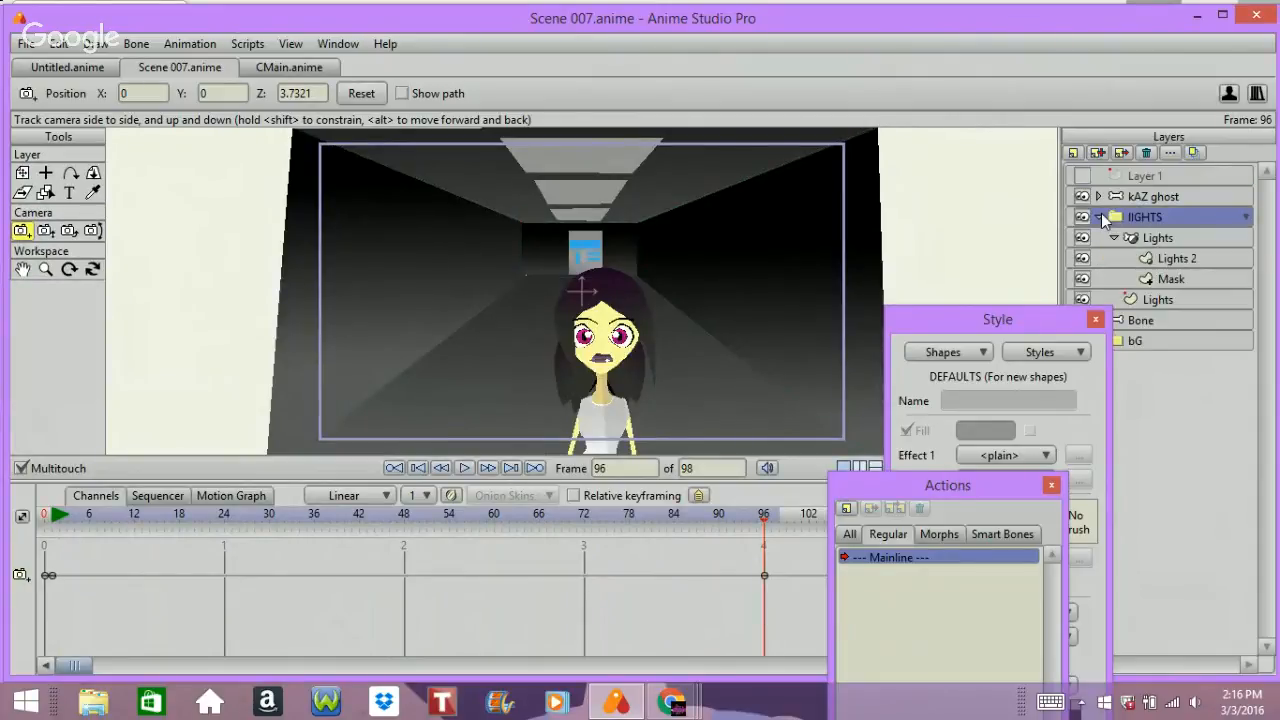
click(1126, 238)
key(Left)
key(Left)
key(Left)
key(Left)
key(Left)
key(Left)
key(Left)
key(Left)
key(Left)
key(Left)
key(Left)
key(Left)
key(Left)
key(Left)
key(Left)
key(Left)
key(Left)
key(Left)
key(Left)
key(Left)
key(Left)
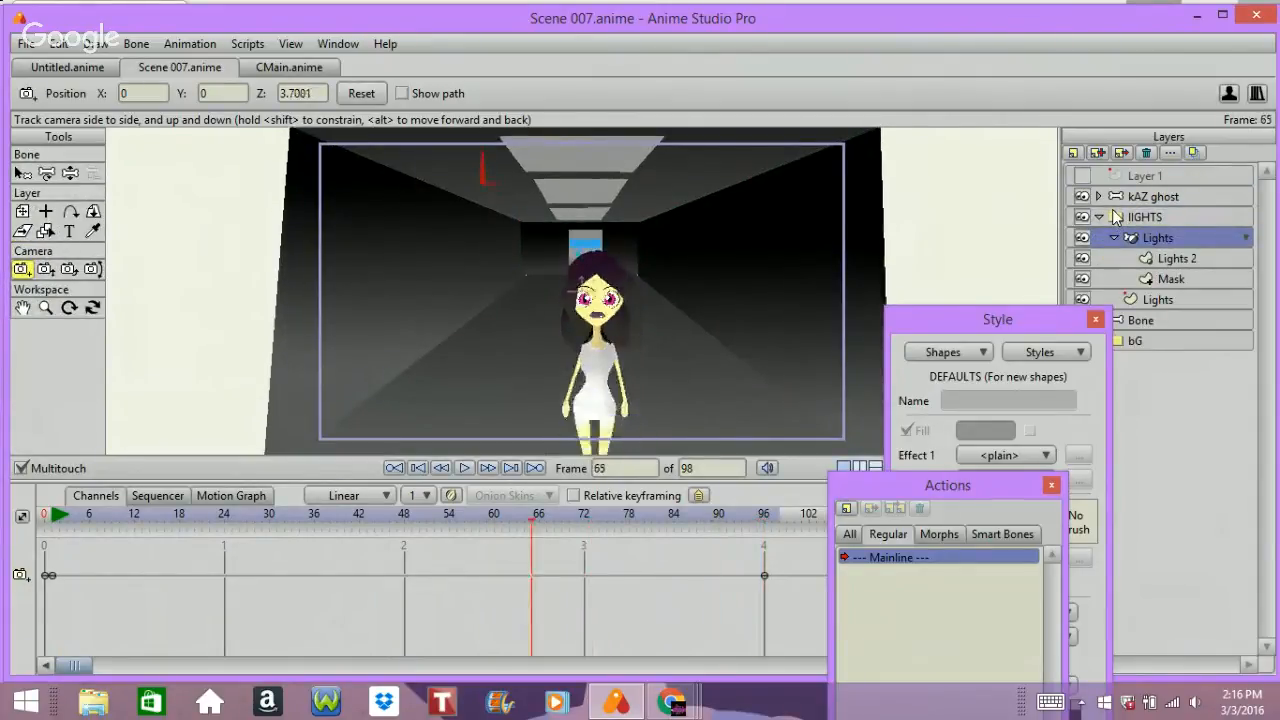
key(Left)
key(Left)
key(Left)
key(Left)
key(Left)
key(Left)
key(Left)
key(Left)
key(Left)
key(Left)
key(Left)
key(Left)
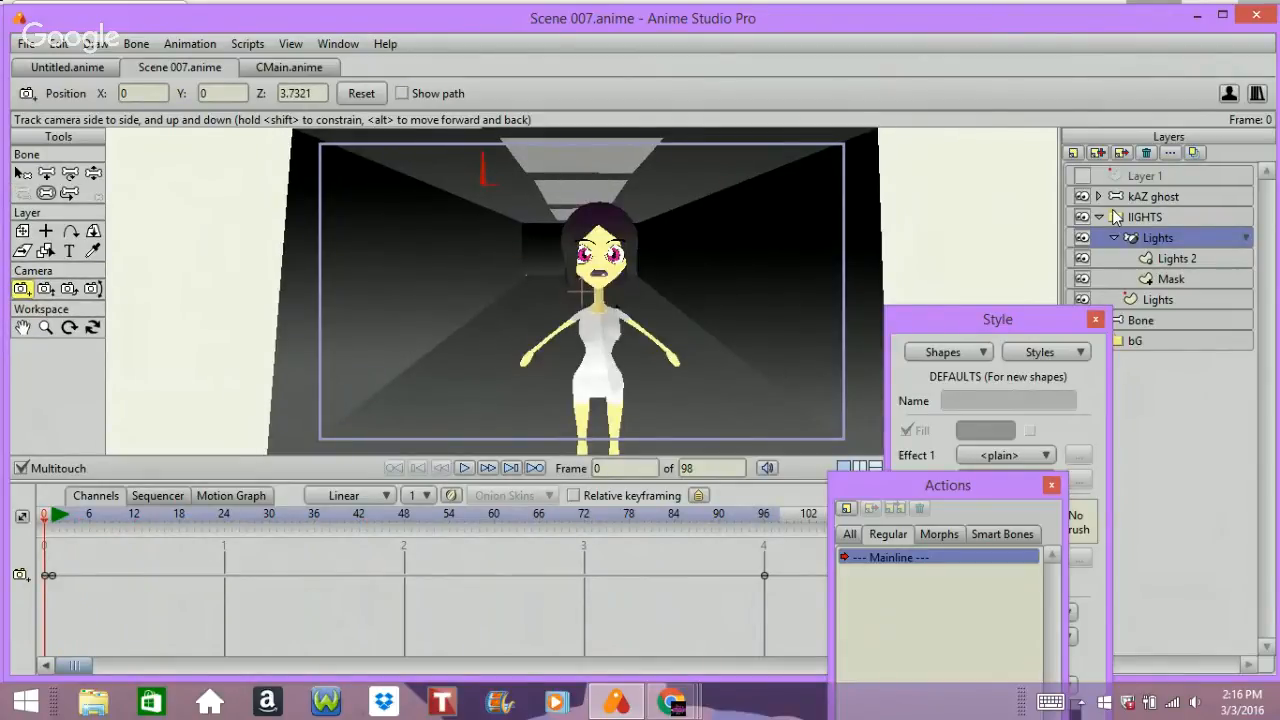
- Fill the nearest ceiling light on Lights 2 with near-white FDFDFD and undo the accidental camera shift
click(1150, 259)
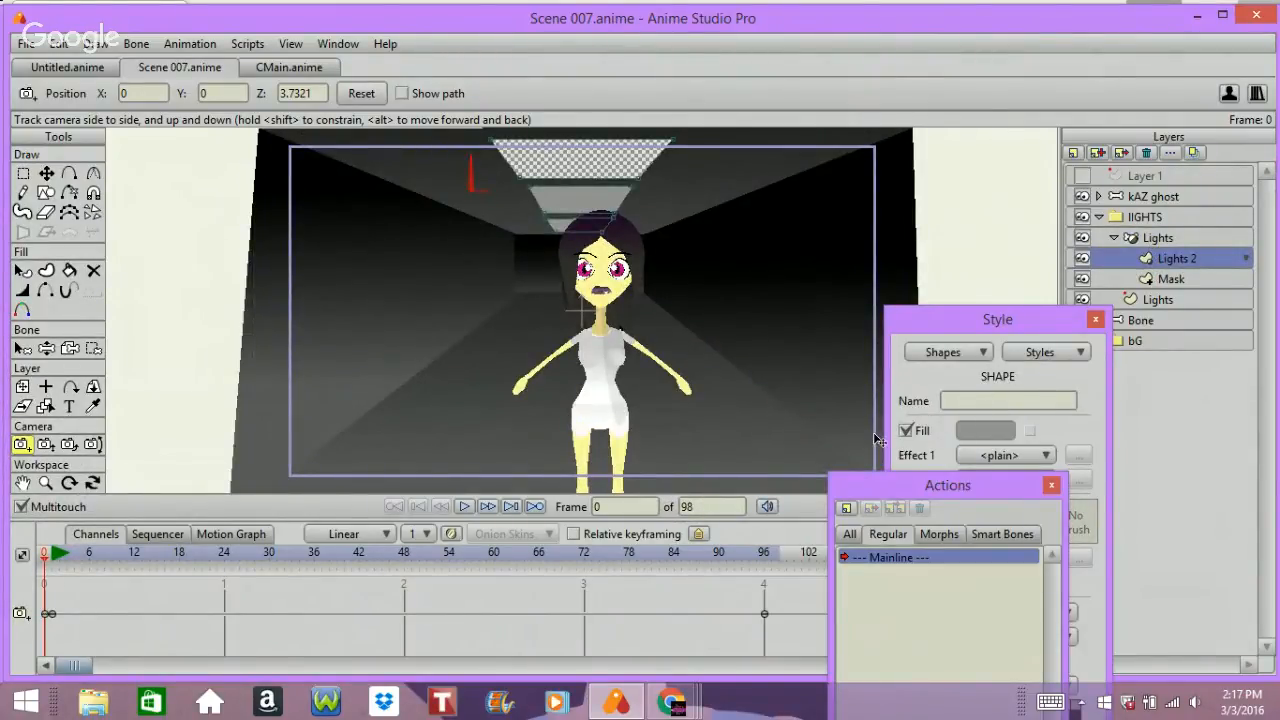
double_click(1168, 259)
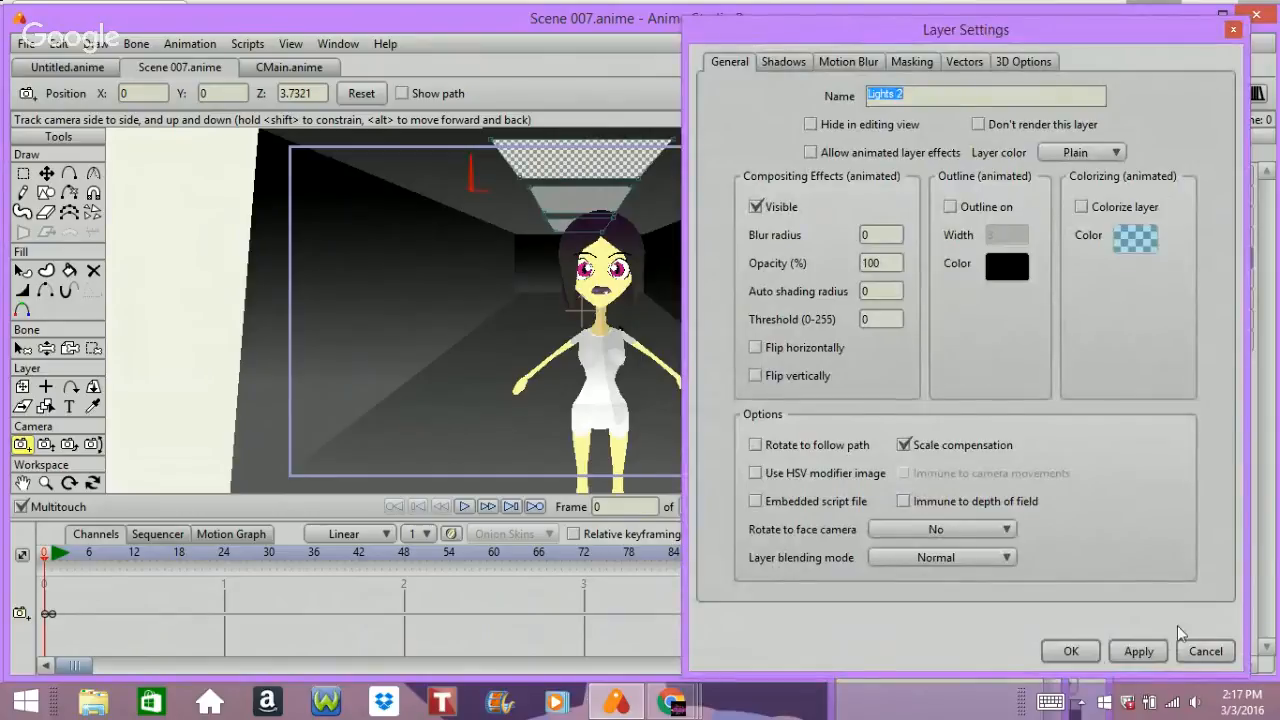
click(1071, 651)
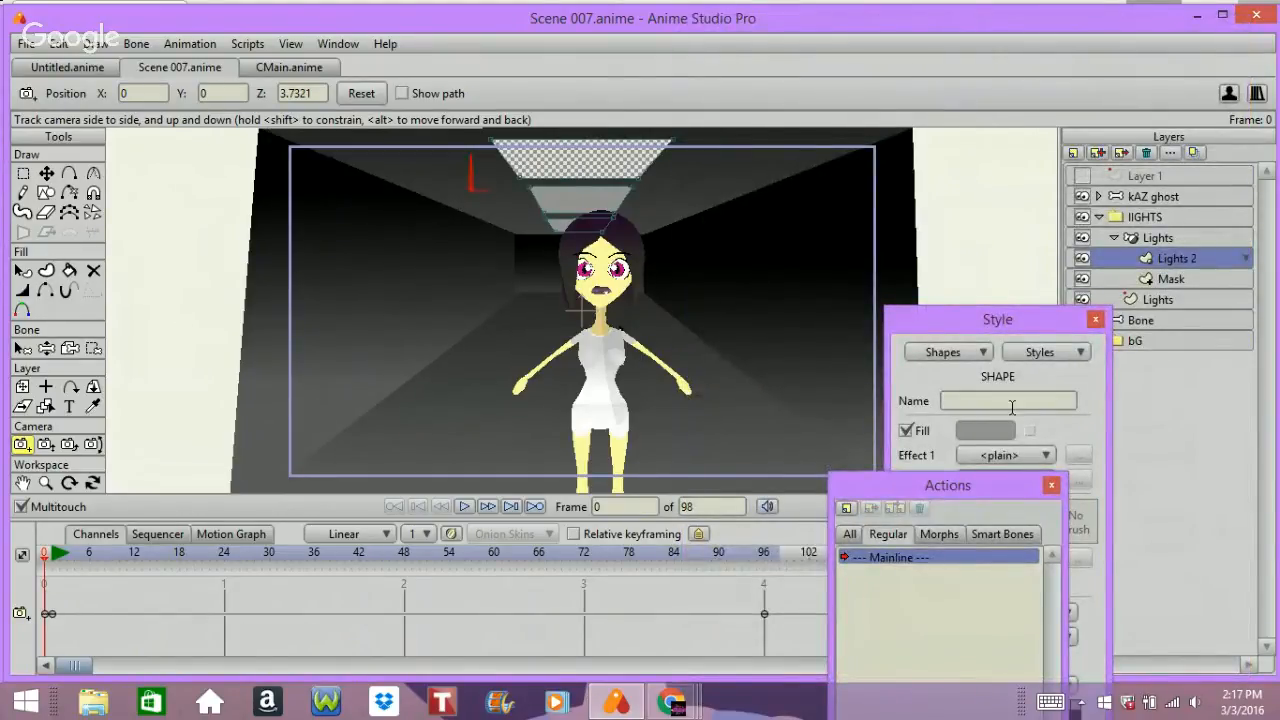
click(985, 430)
drag(697, 327, 659, 334)
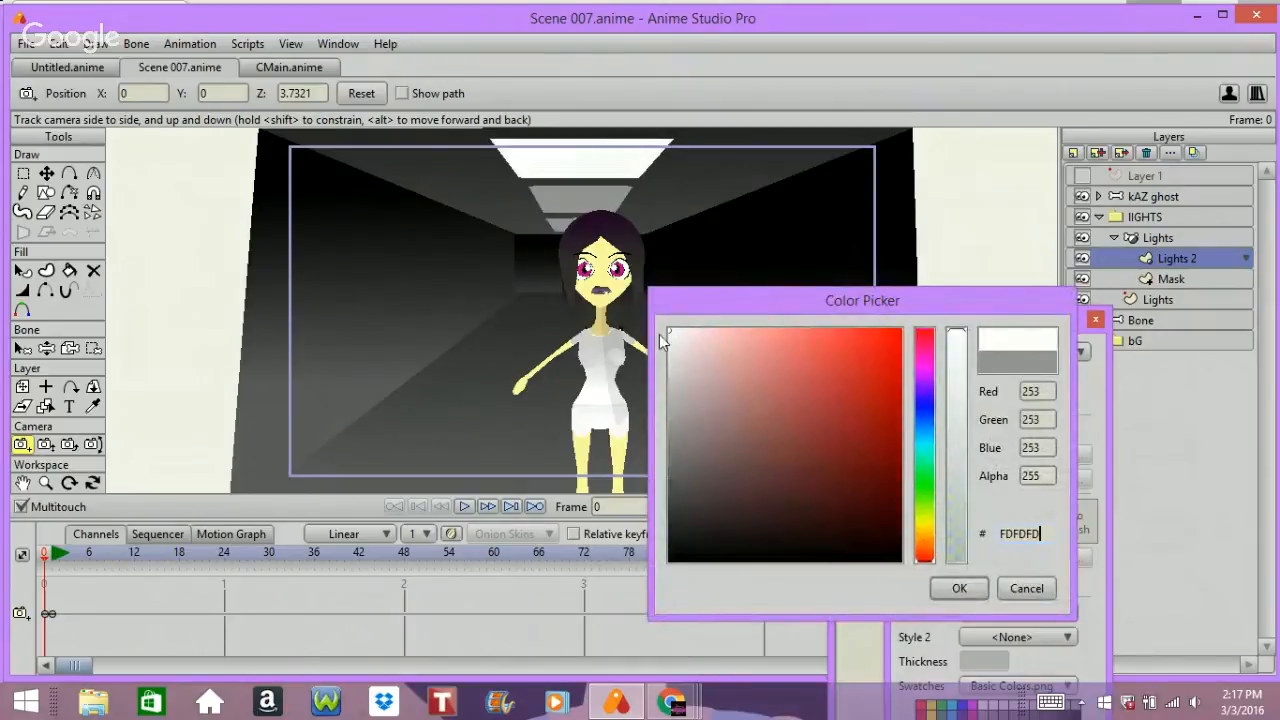
click(966, 588)
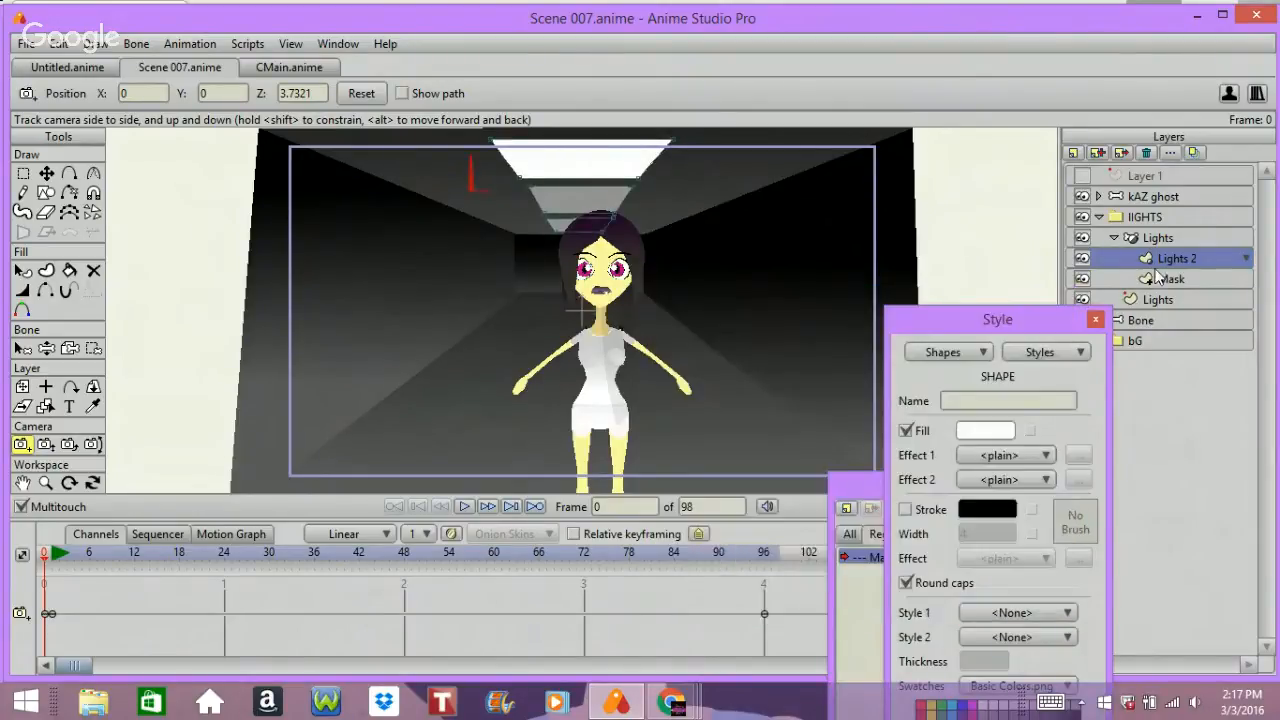
drag(596, 208, 602, 211)
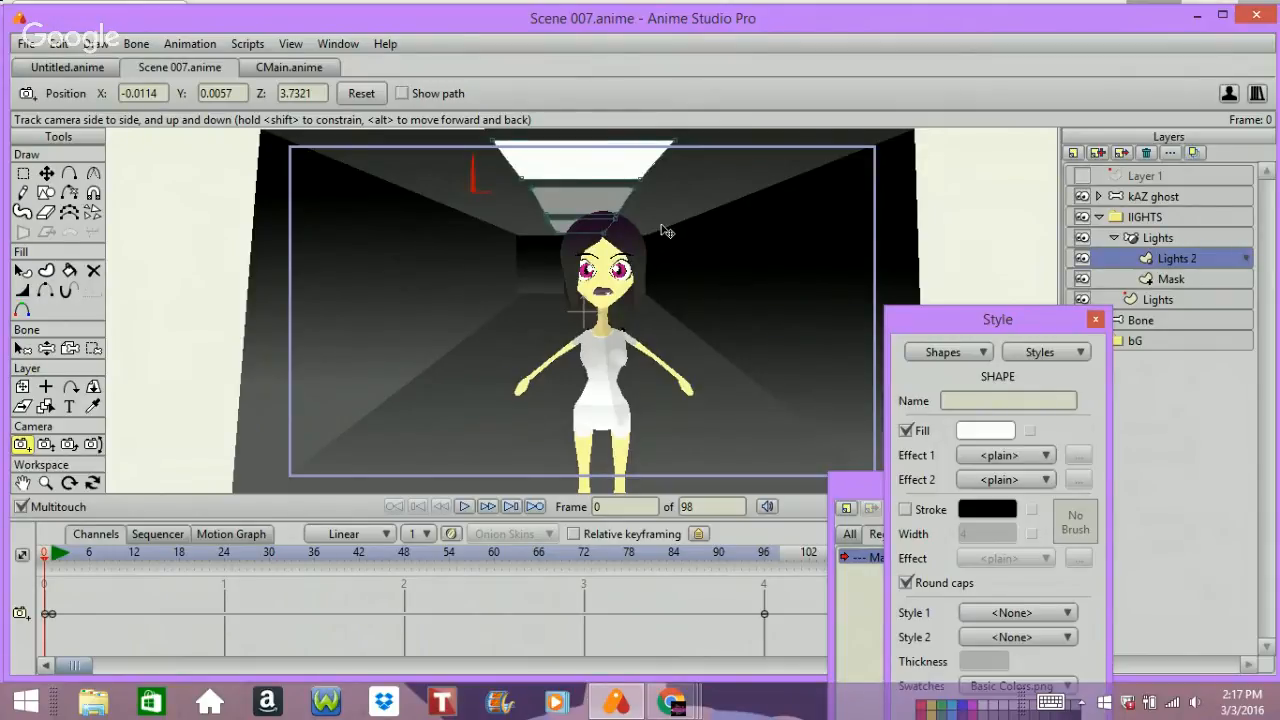
key(ctrl+z)
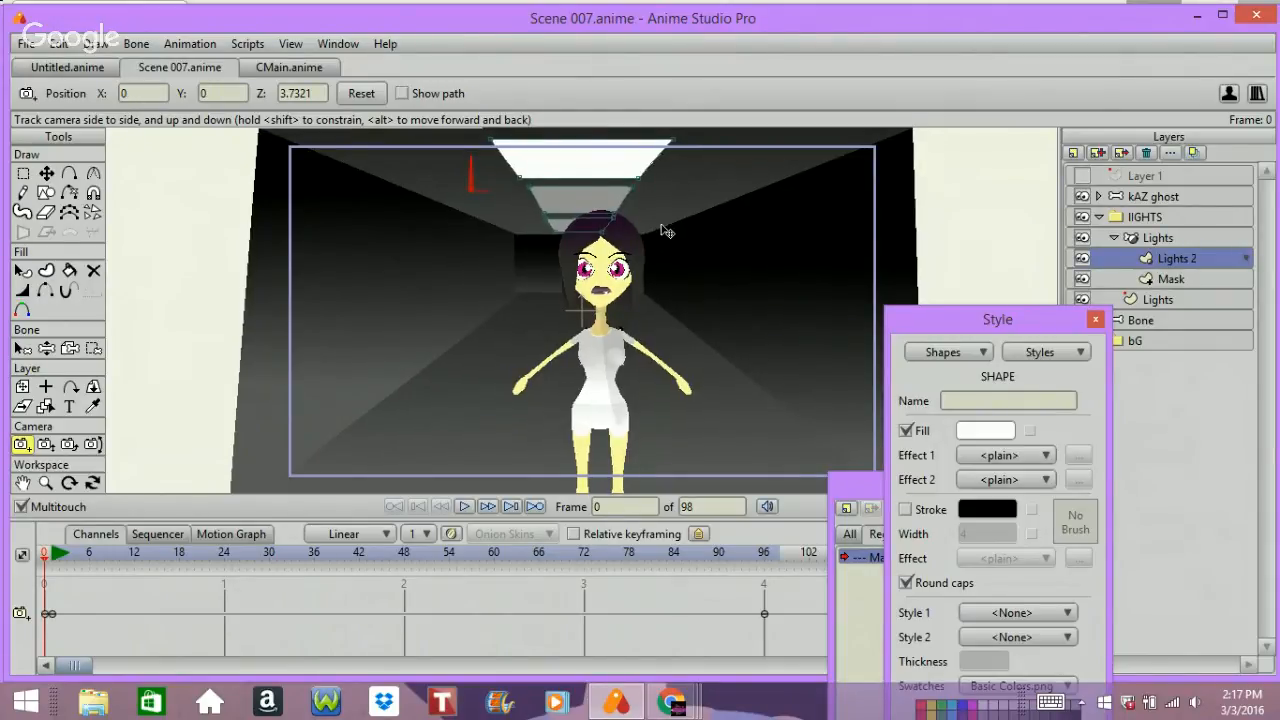
- Fill the middle and far ceiling lights on Lights 2 with white FFFFFF
click(23, 174)
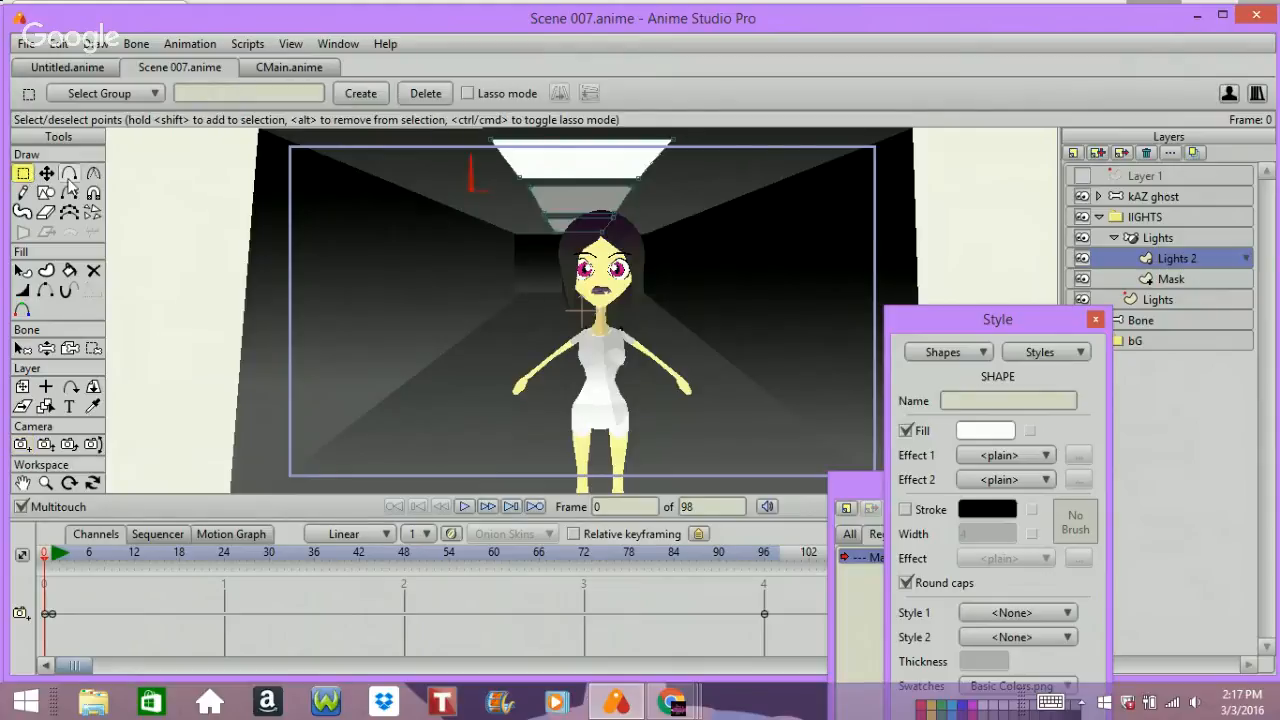
click(22, 271)
click(595, 178)
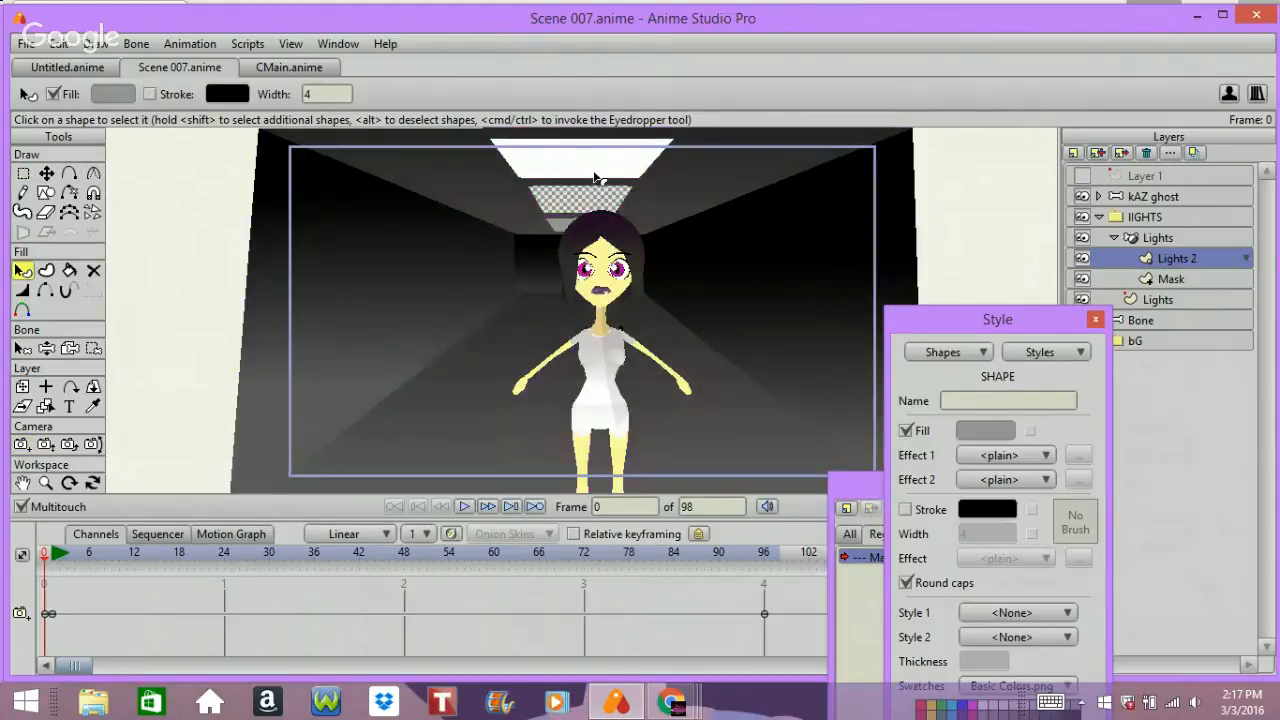
click(995, 430)
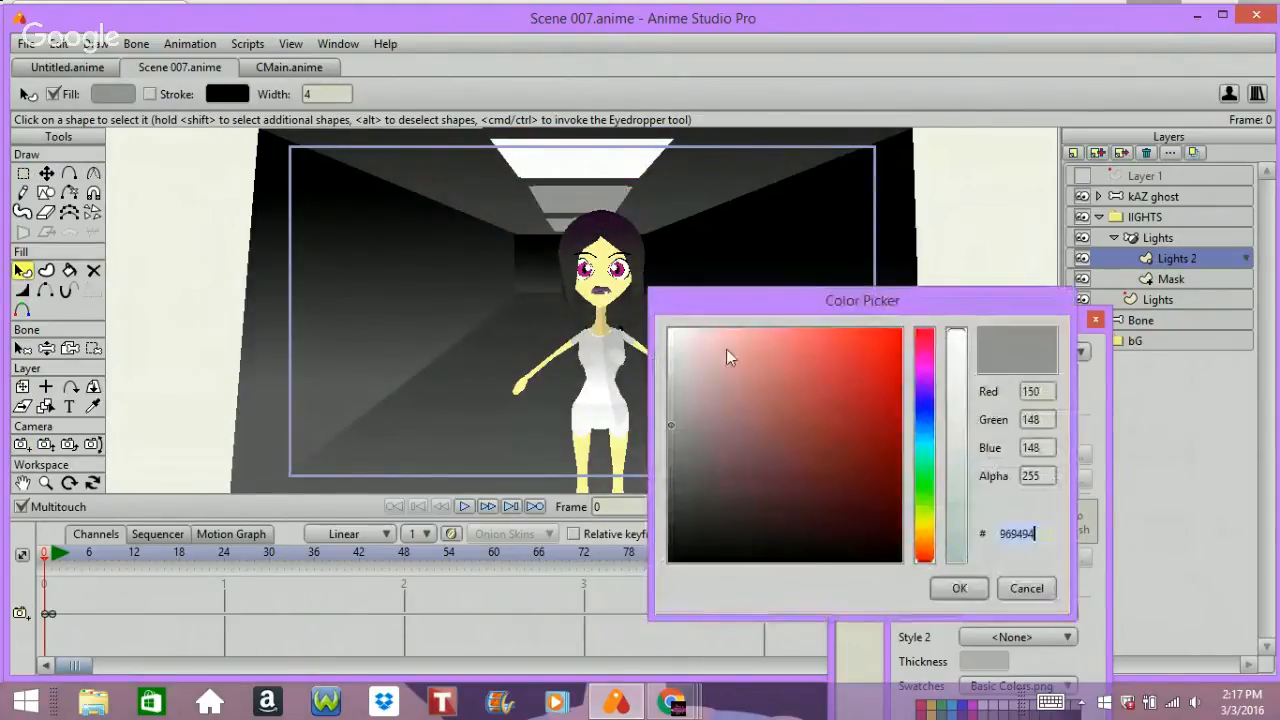
drag(726, 352, 638, 324)
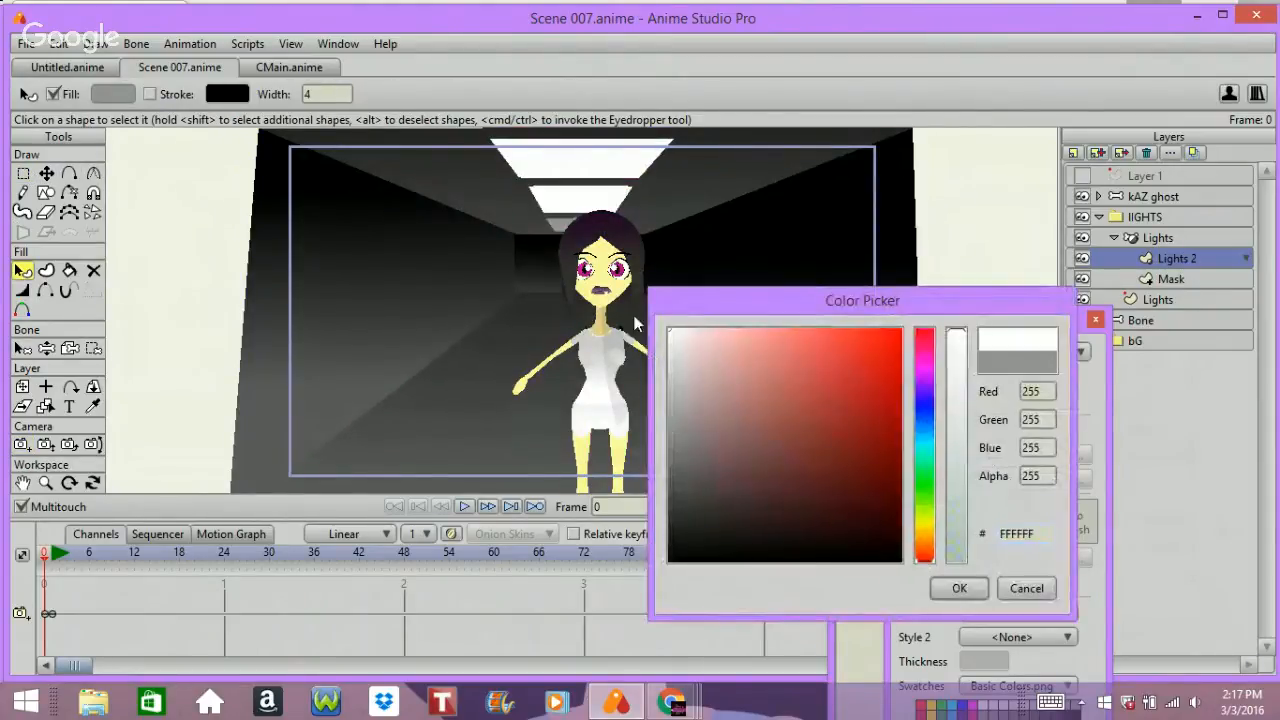
click(960, 588)
click(557, 232)
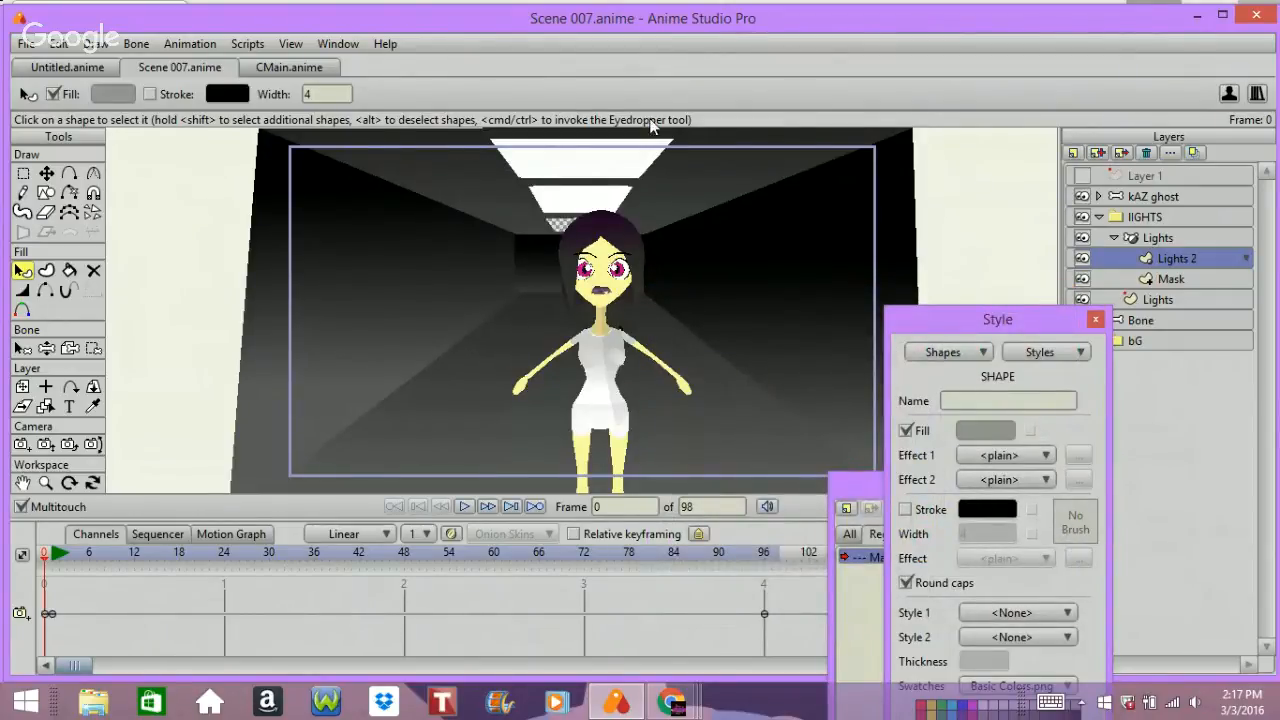
click(978, 430)
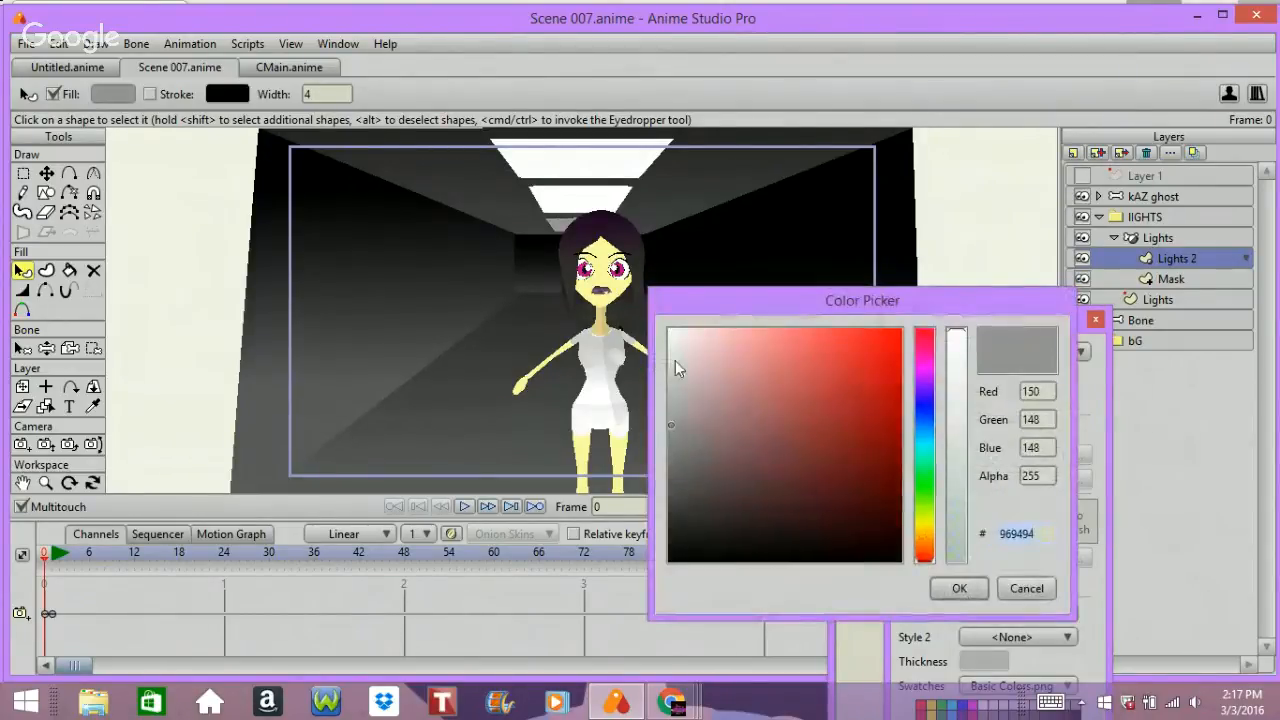
drag(675, 360, 658, 284)
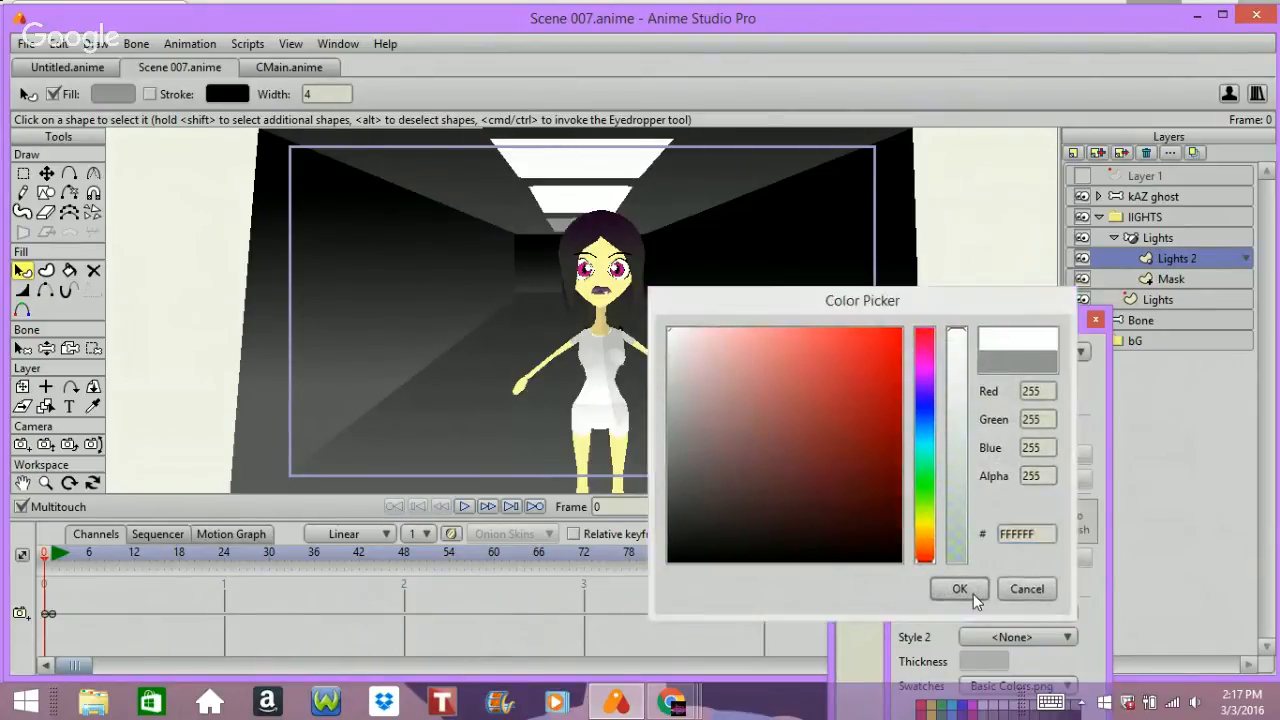
click(972, 591)
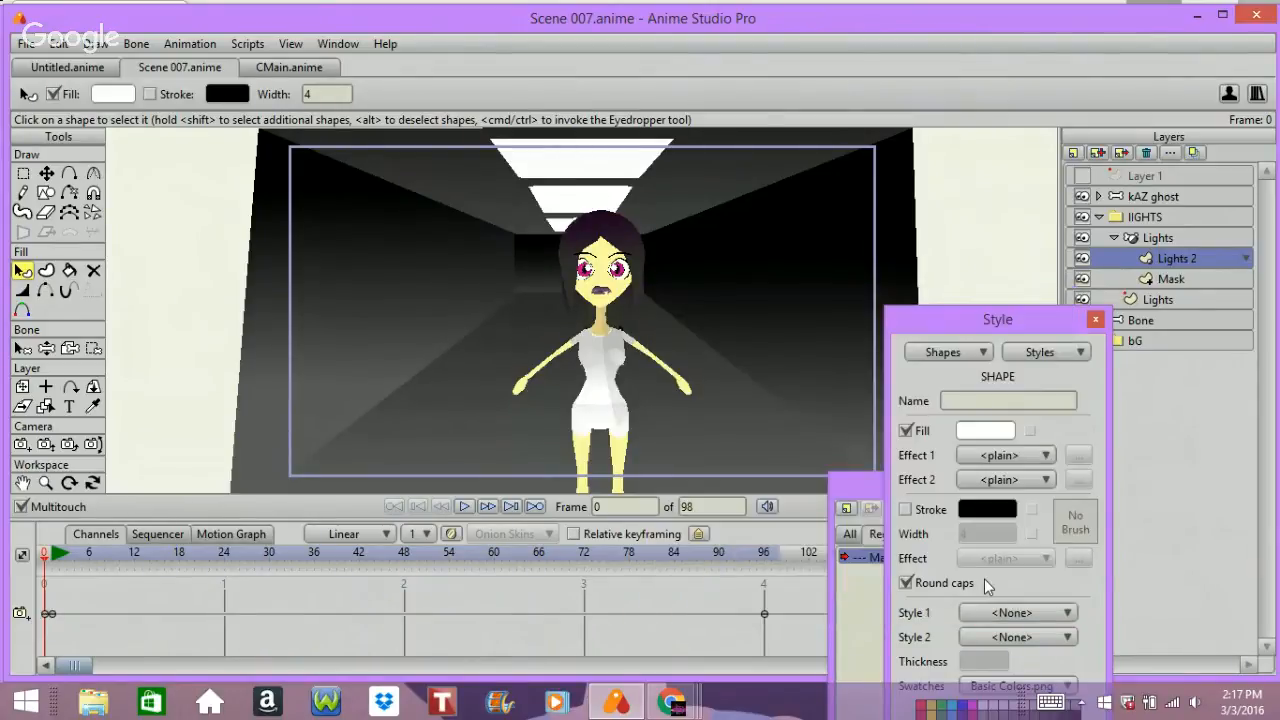
- Fill the ceiling light shapes on the lower Lights layer with gray and render frame 0 to check them
click(1163, 283)
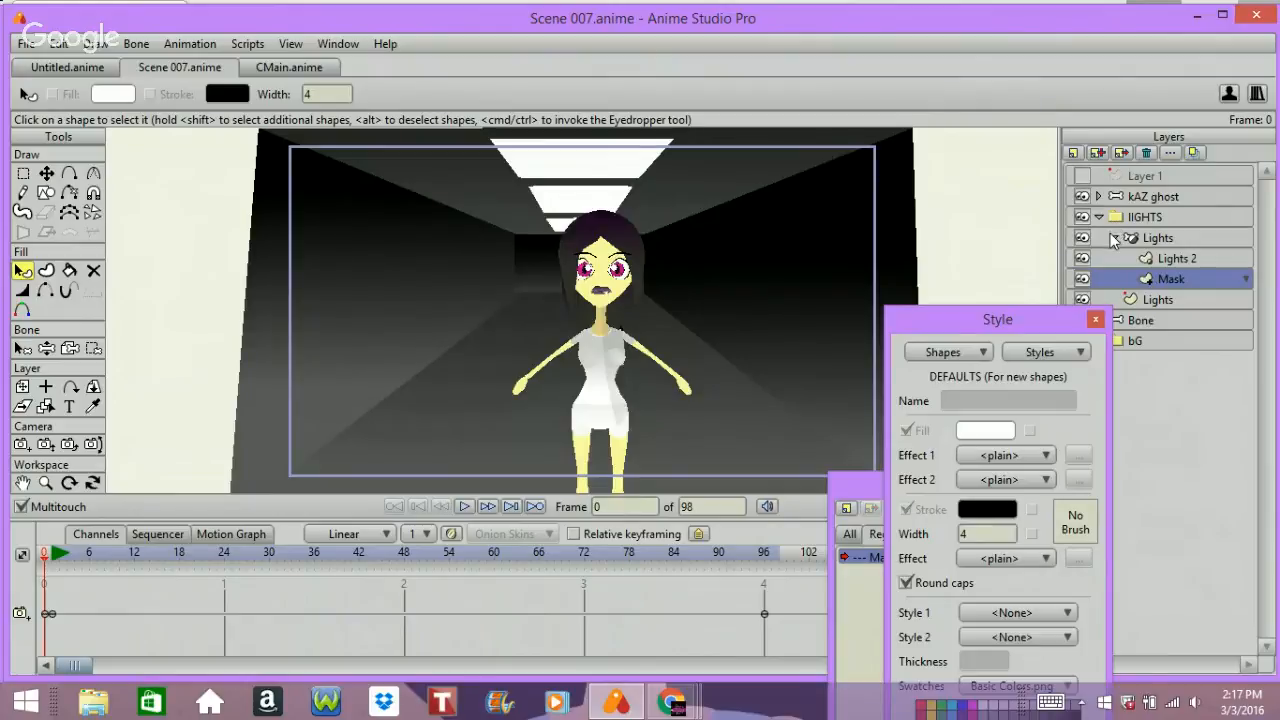
click(1113, 240)
click(1130, 258)
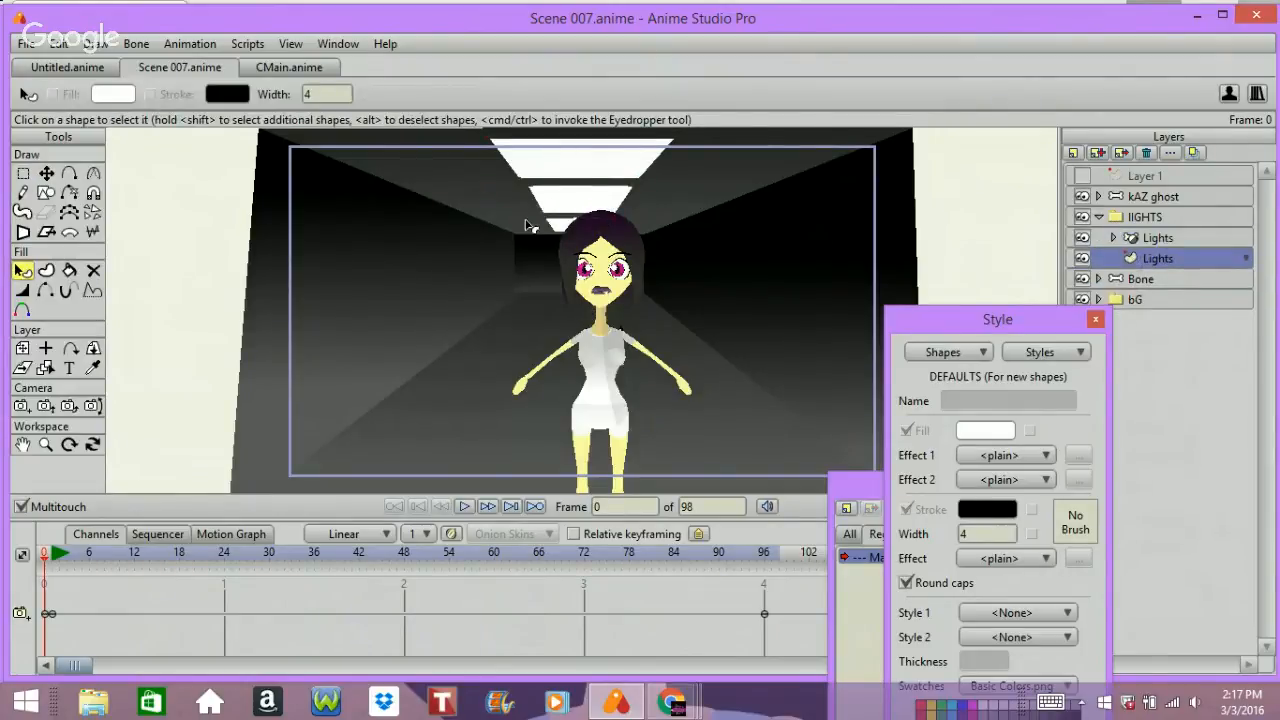
click(590, 161)
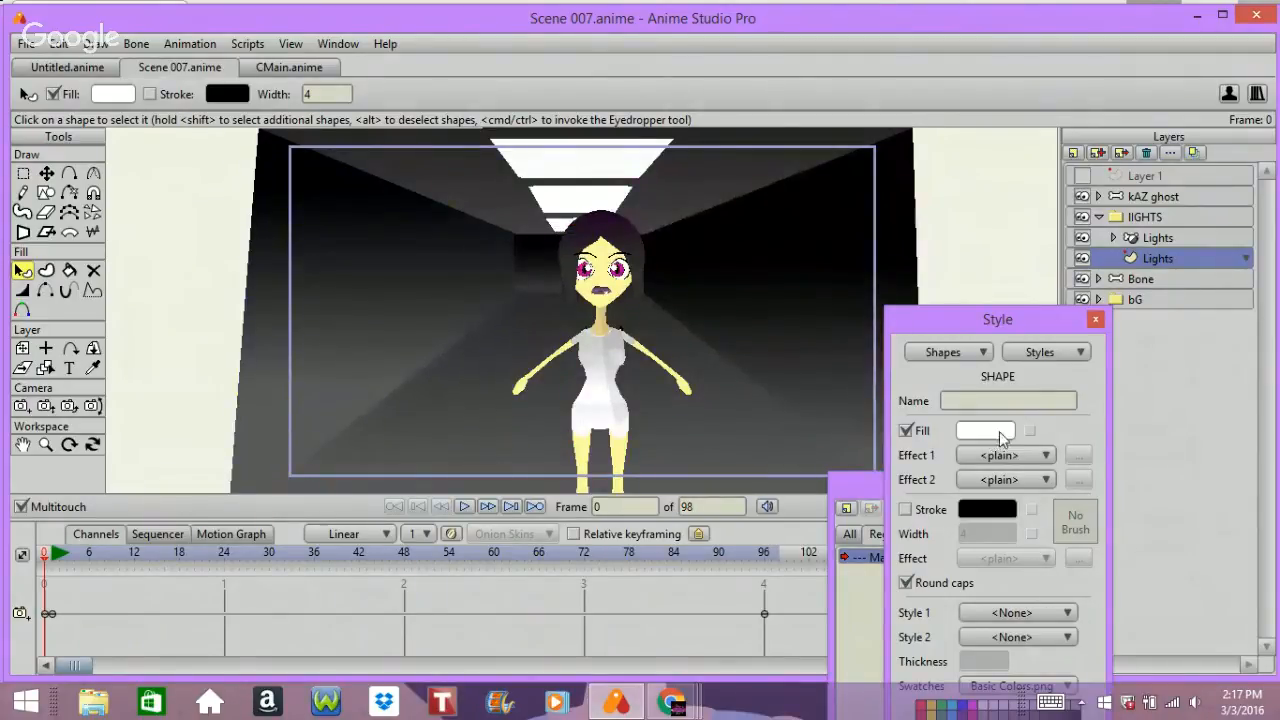
click(999, 433)
drag(676, 480, 660, 433)
click(953, 590)
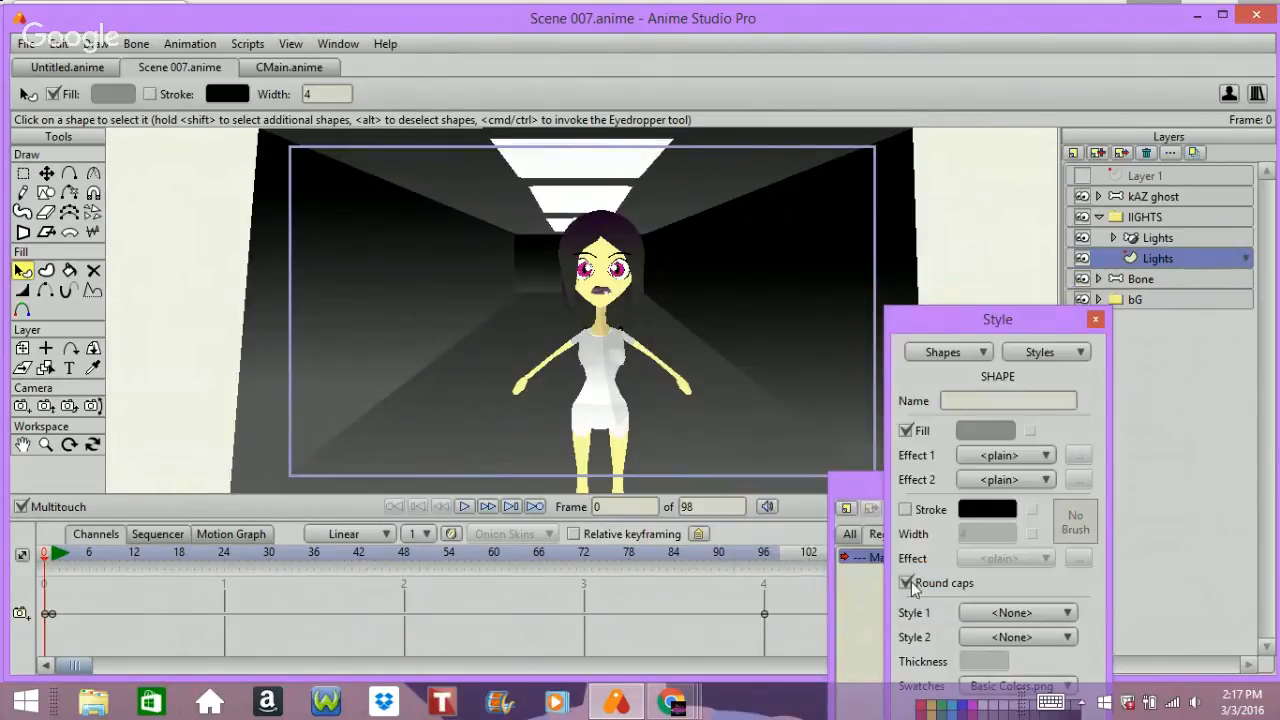
key(ctrl+r)
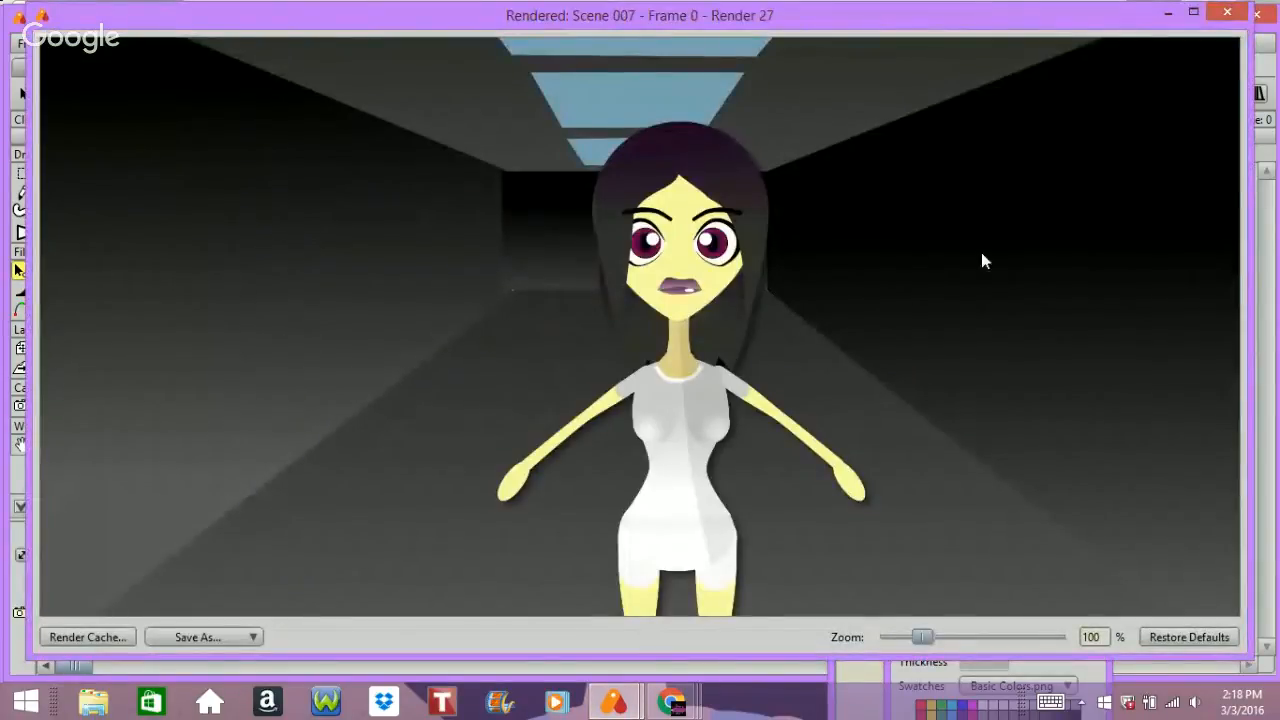
click(1227, 12)
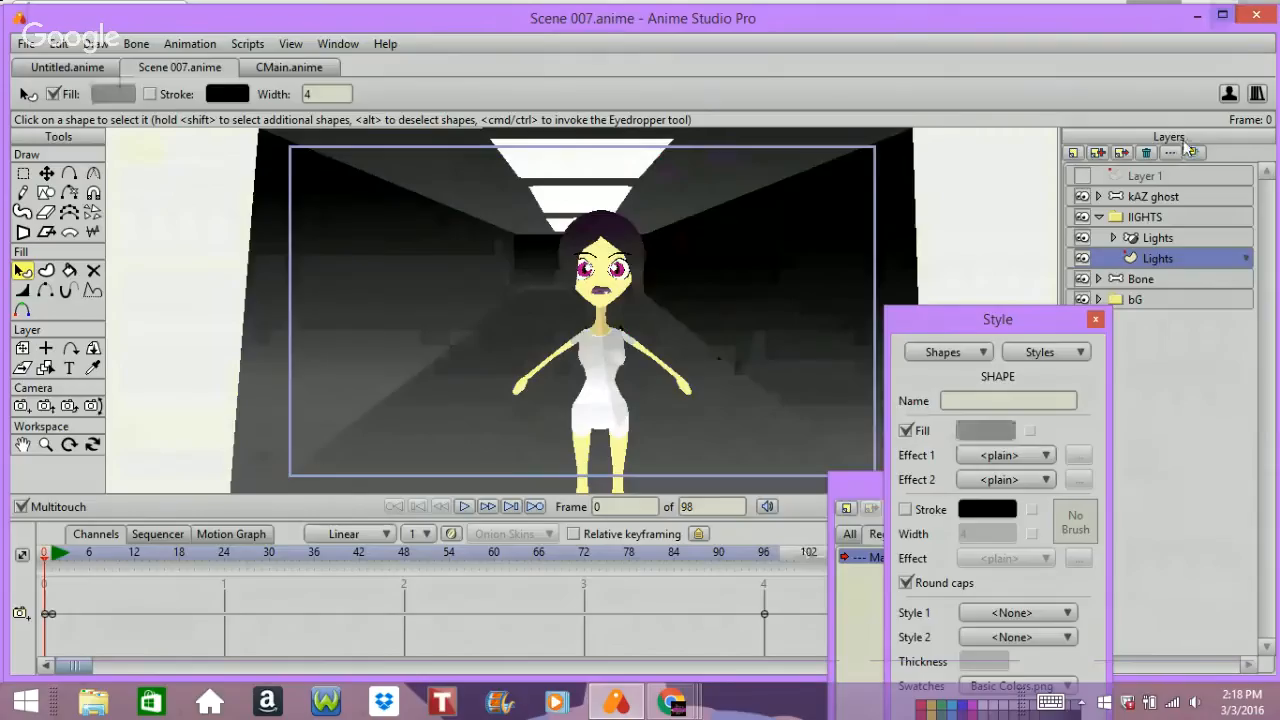
- Delete the Lights group that holds Lights 2 and Mask, and duplicate the remaining Lights layer
click(1127, 240)
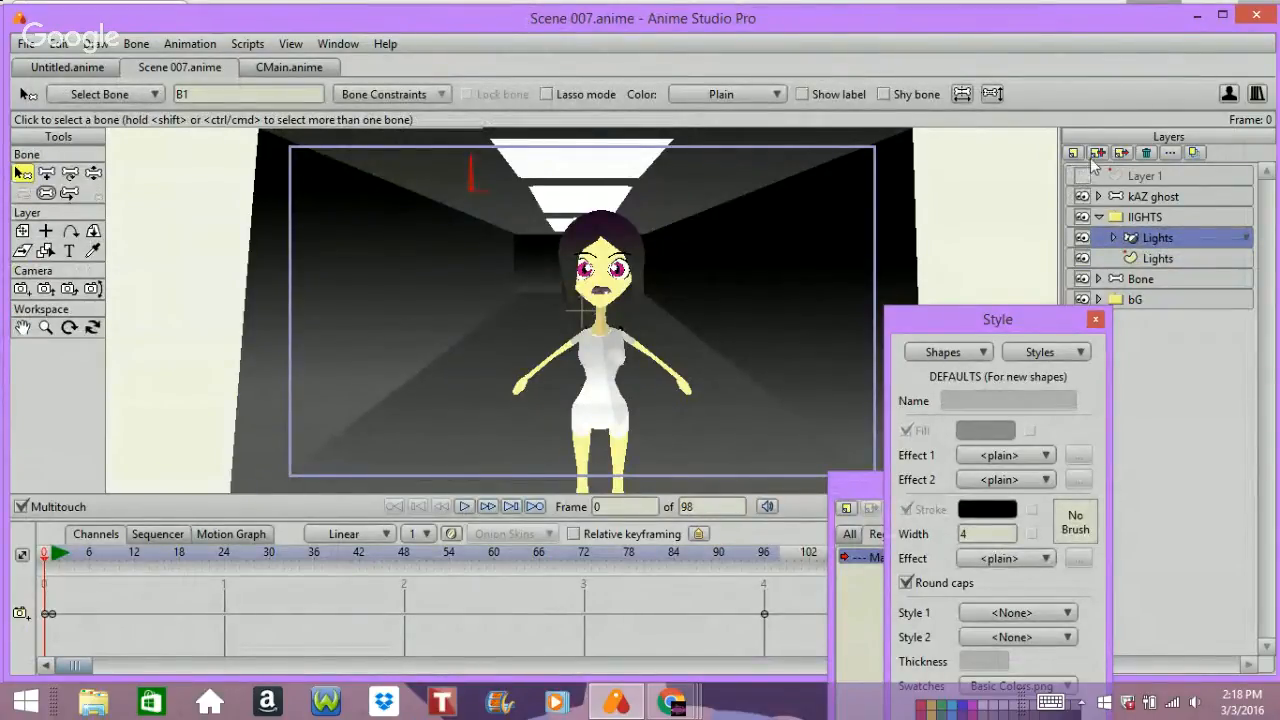
click(1146, 153)
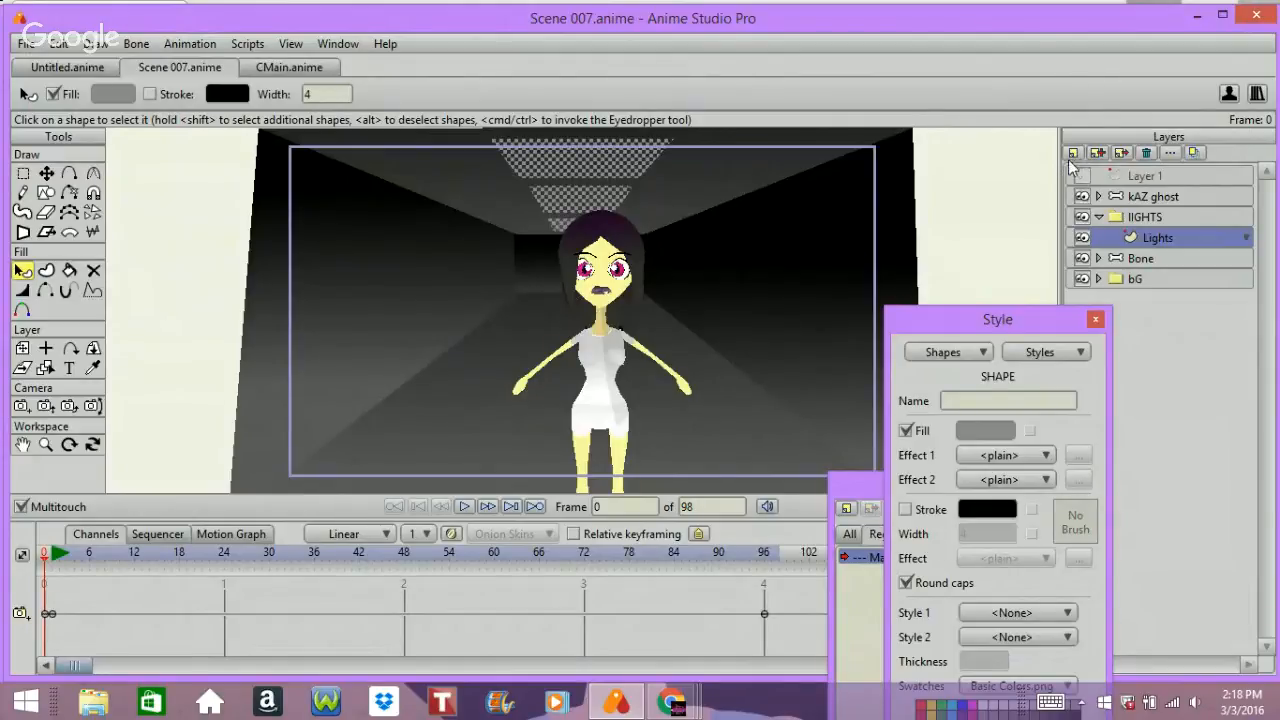
key(Return)
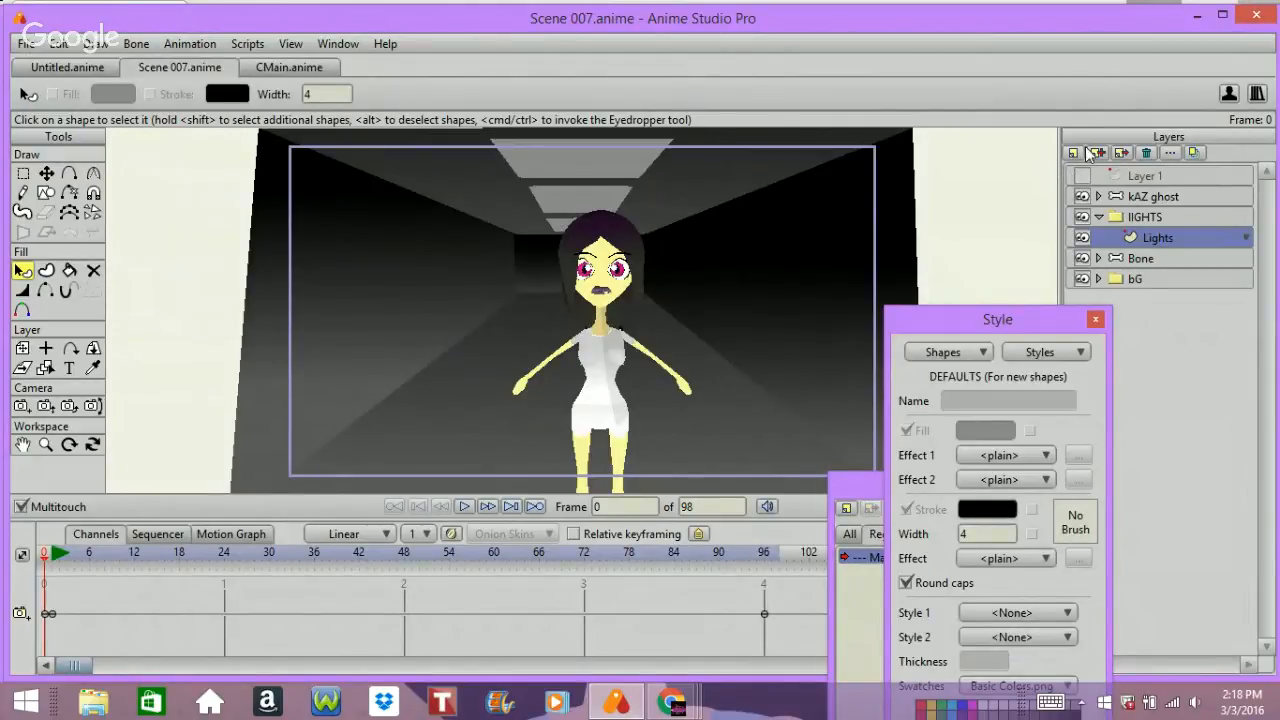
click(1090, 152)
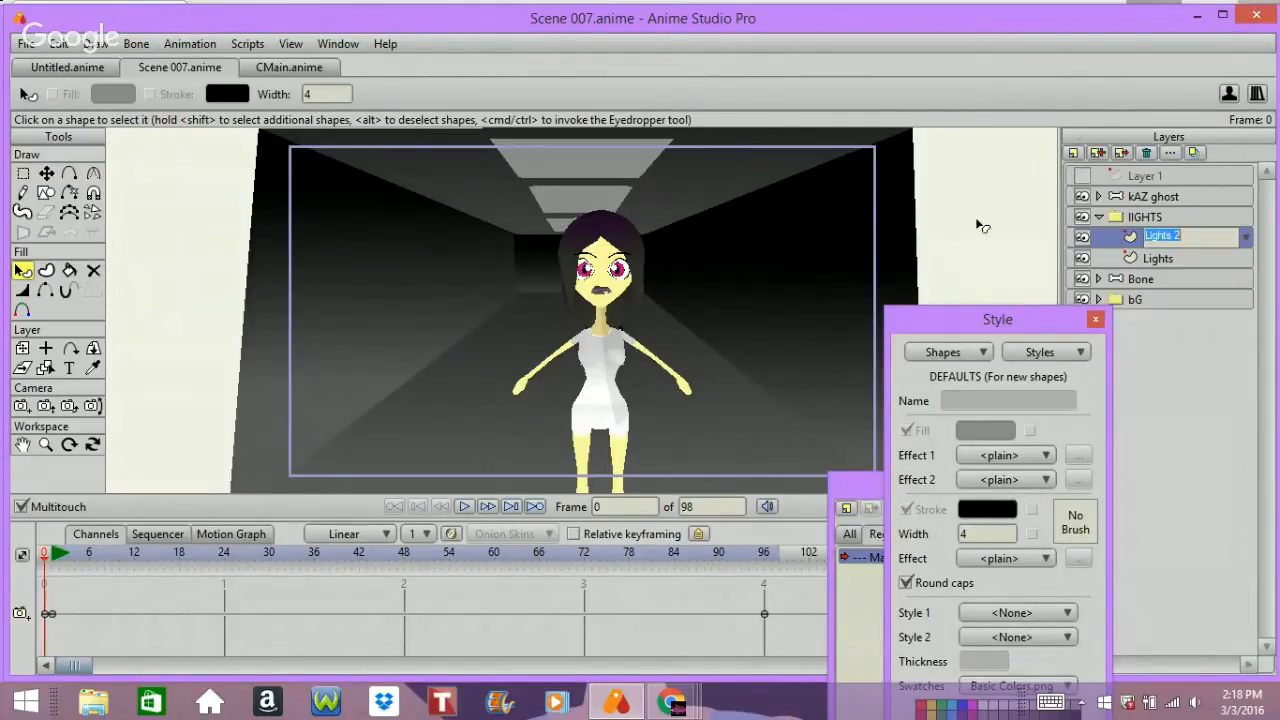
- Put the duplicated Lights 2 layer in a new group named lIGHTS and convert that group to a bone layer
click(1073, 152)
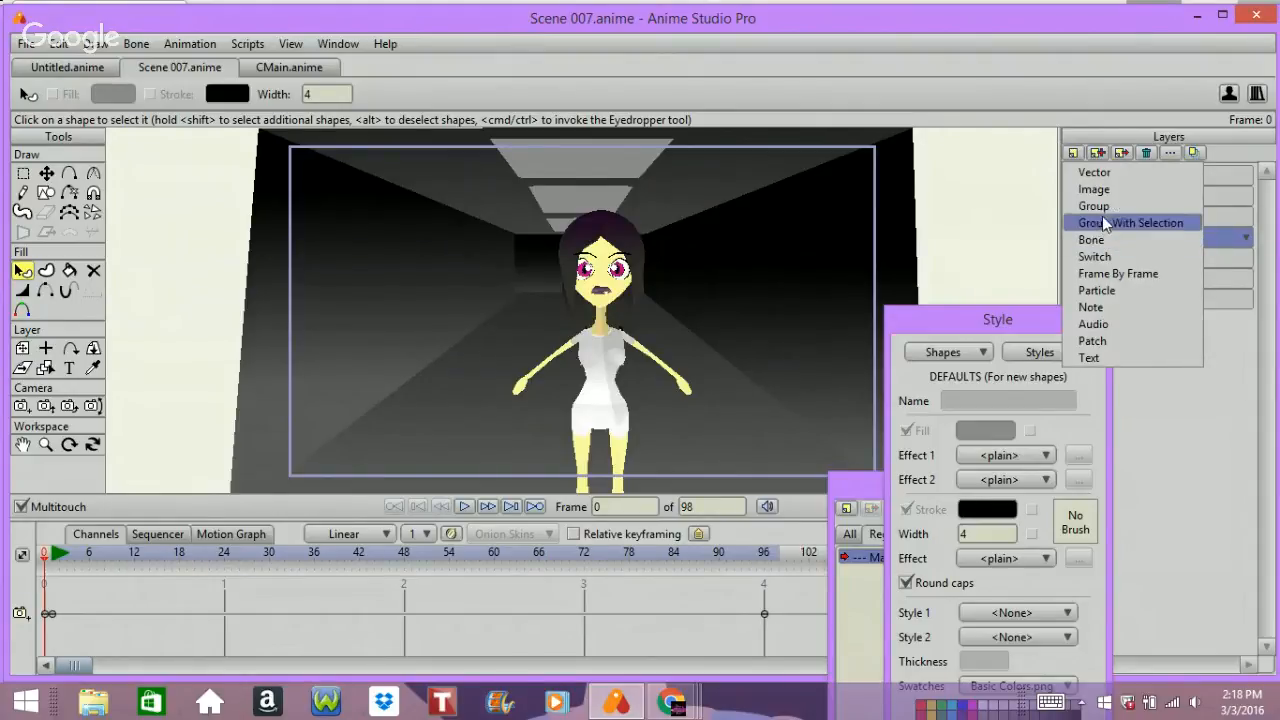
click(1102, 222)
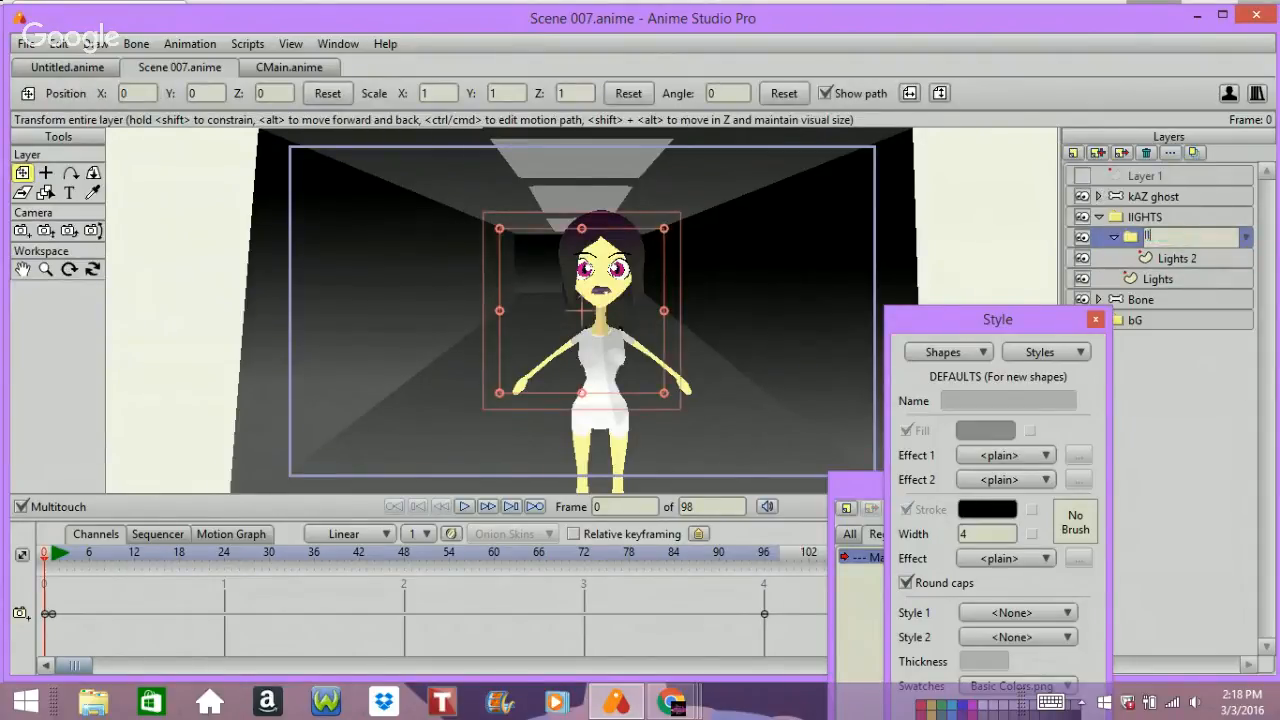
text(lIGHTS)
key(Return)
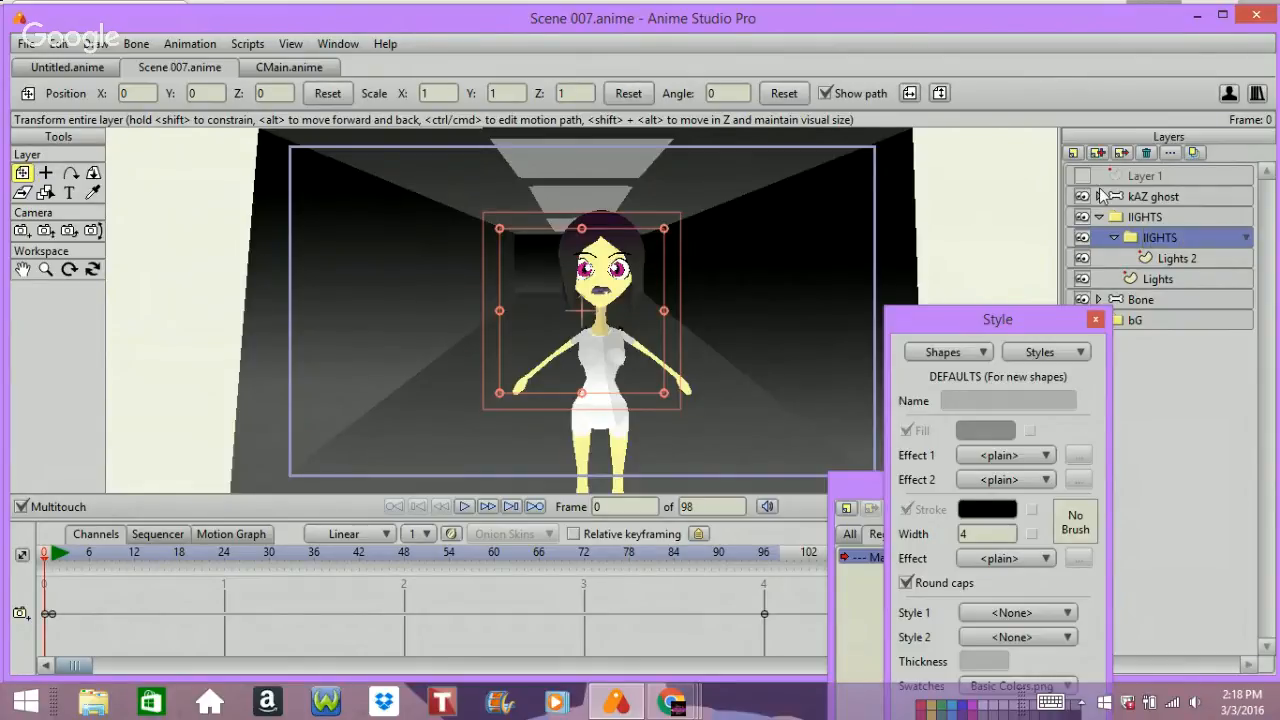
right_click(1193, 237)
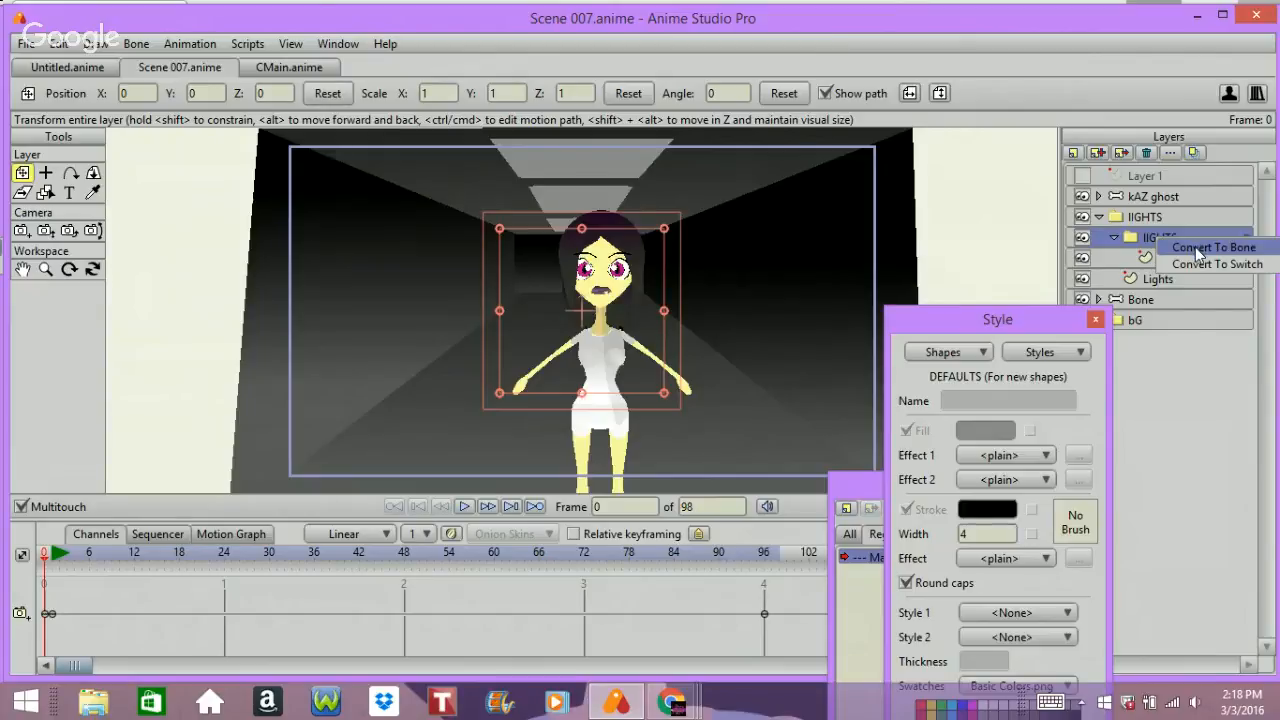
click(1198, 246)
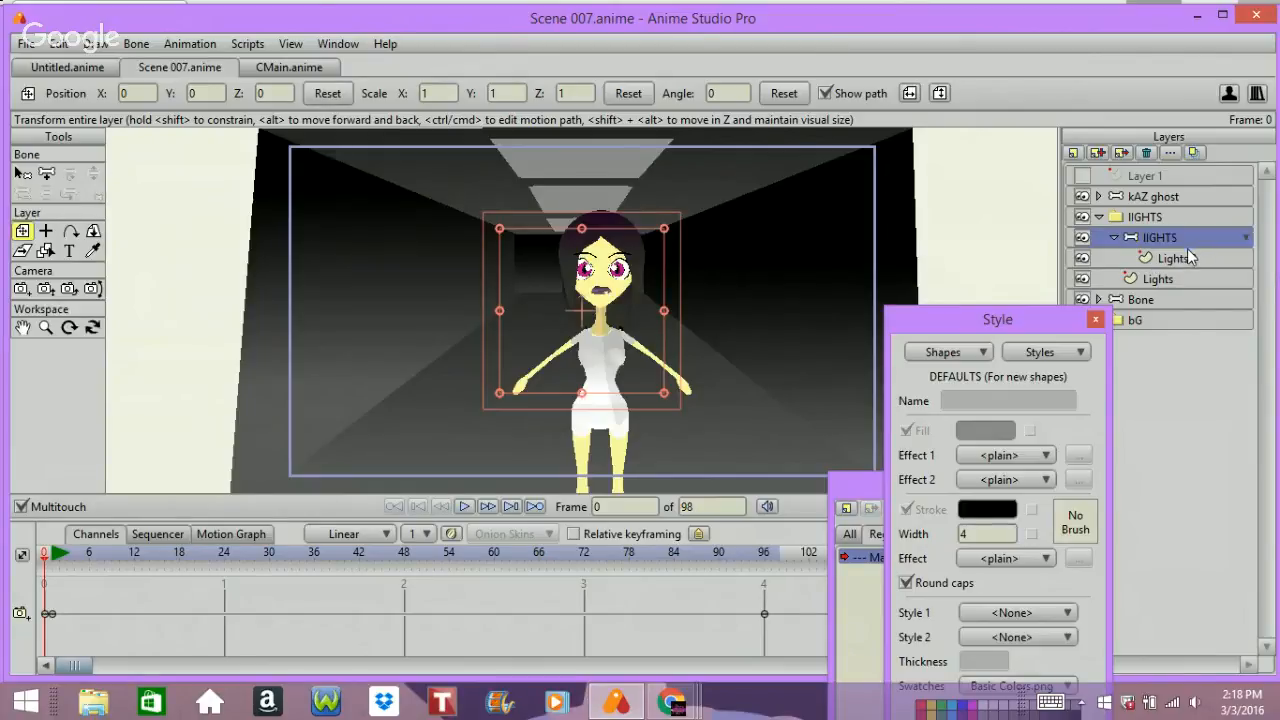
- Set the lIGHTS bone layer's group mask to Hide all
double_click(1188, 243)
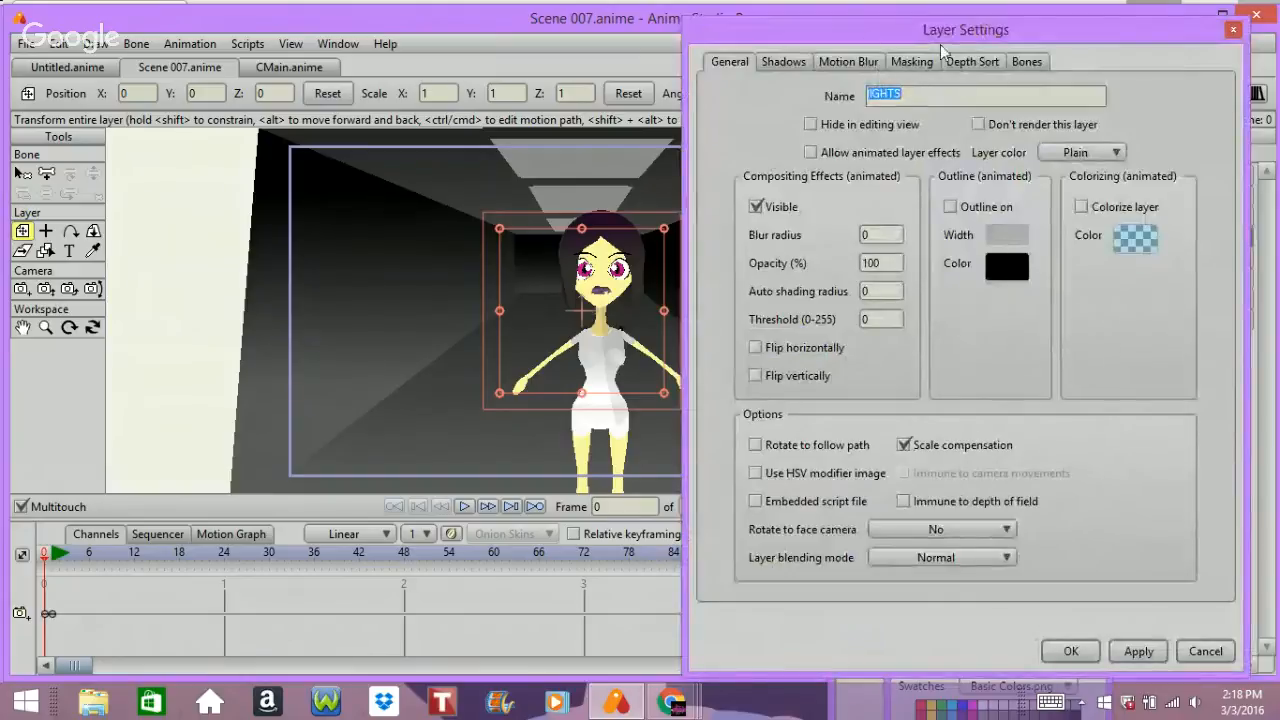
click(912, 62)
click(867, 178)
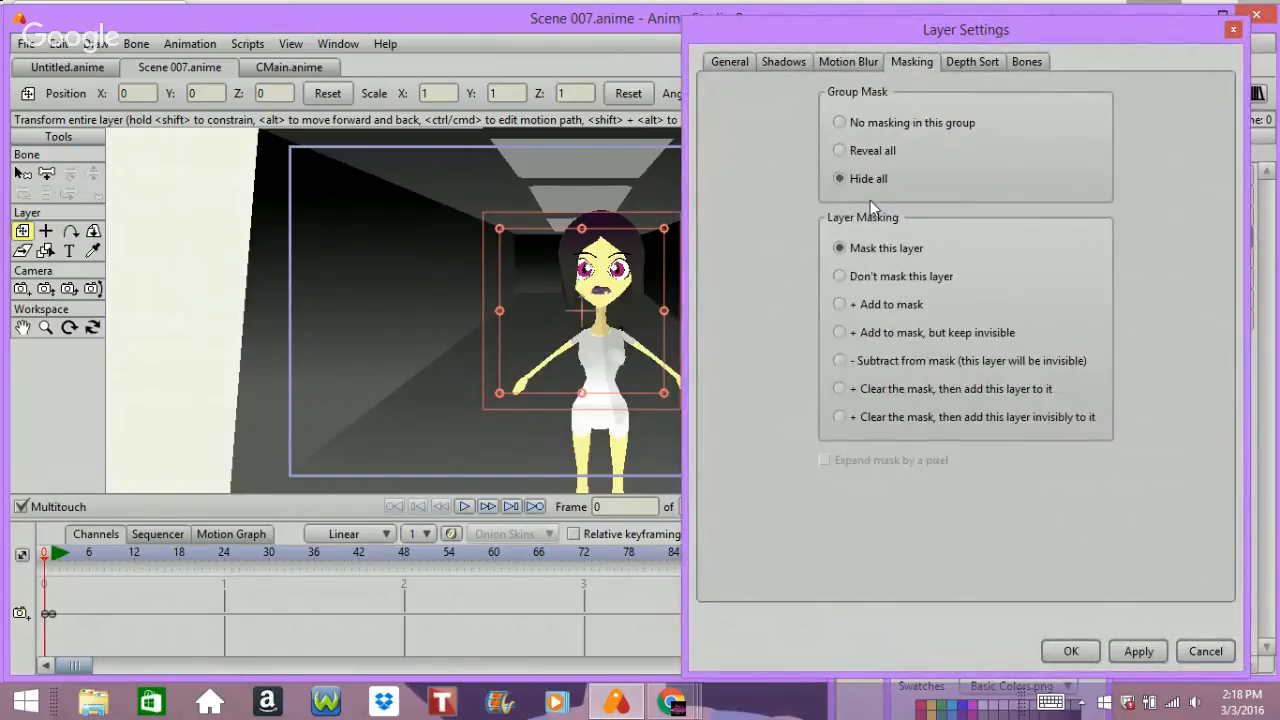
click(1071, 651)
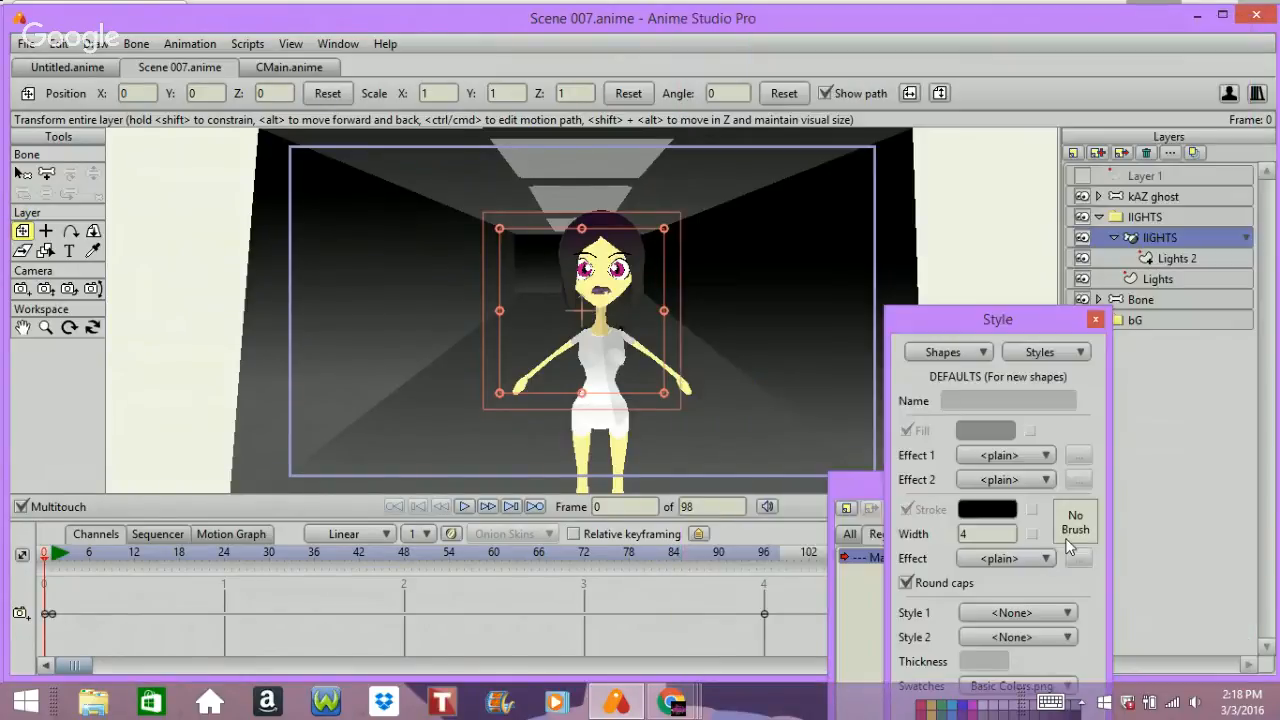
- Set the masking of the Lights 2 layer to Mask this layer
click(1160, 258)
double_click(1160, 261)
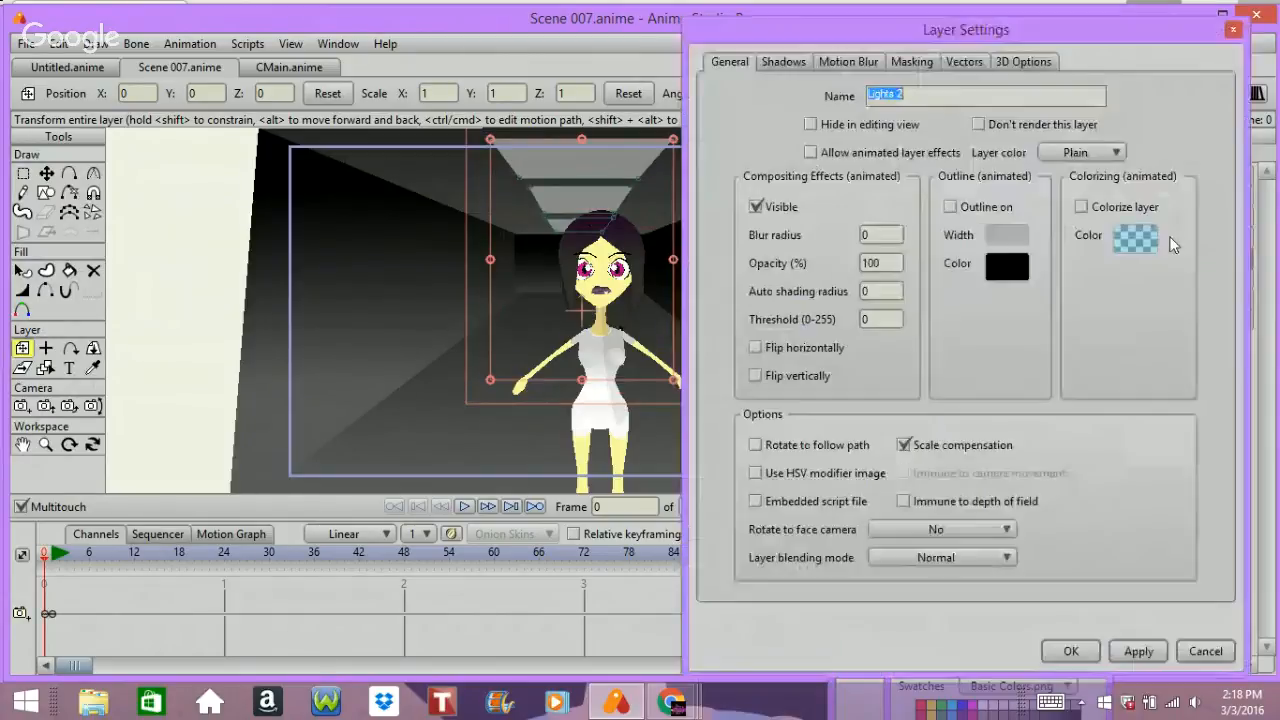
click(912, 62)
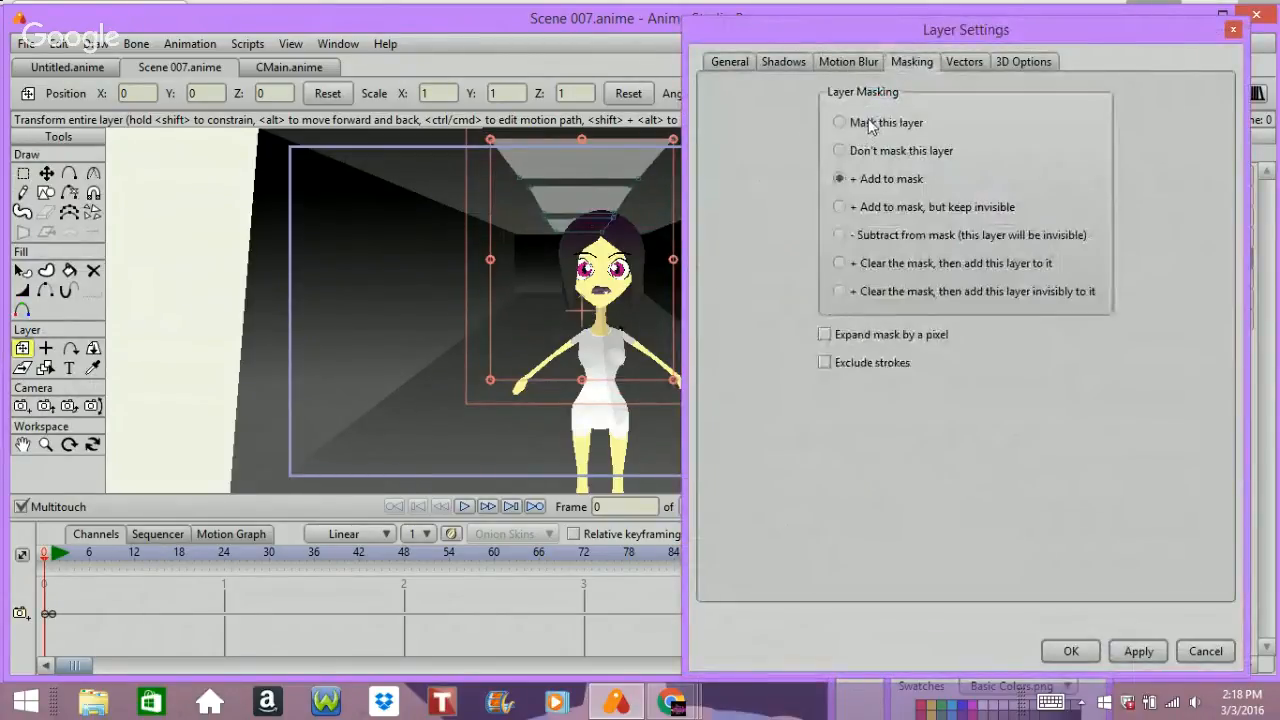
click(868, 120)
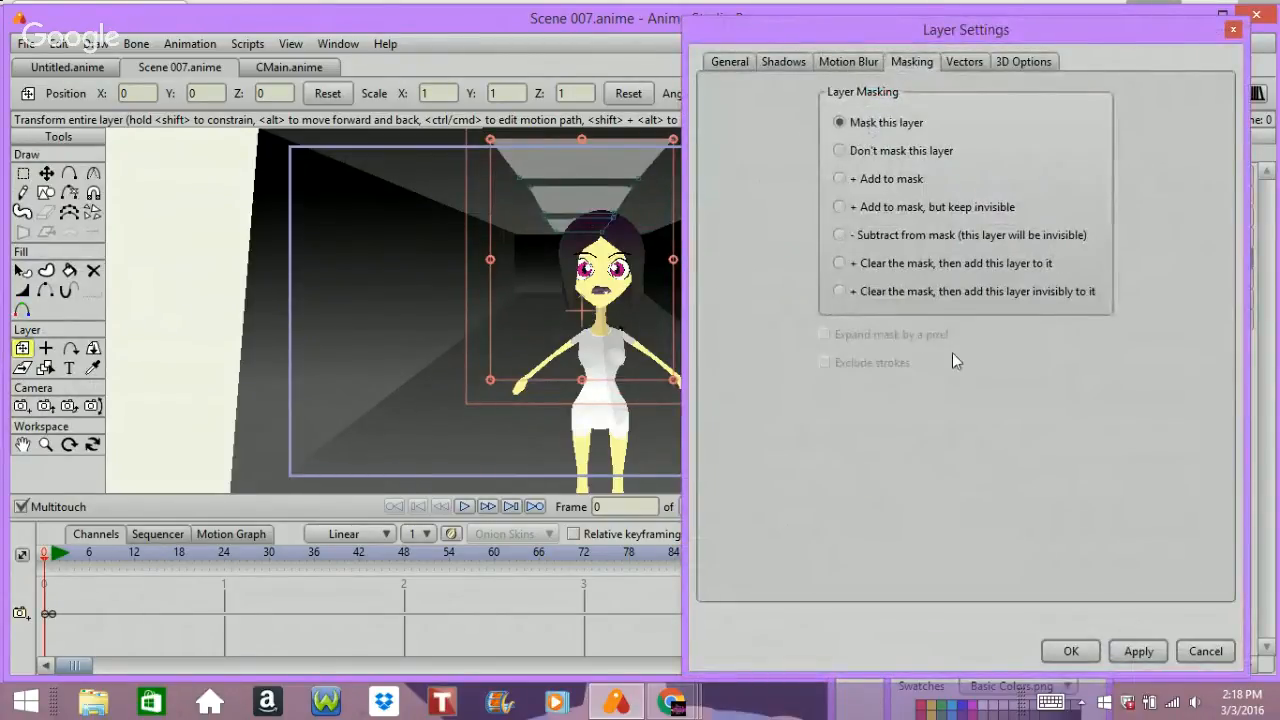
click(1080, 651)
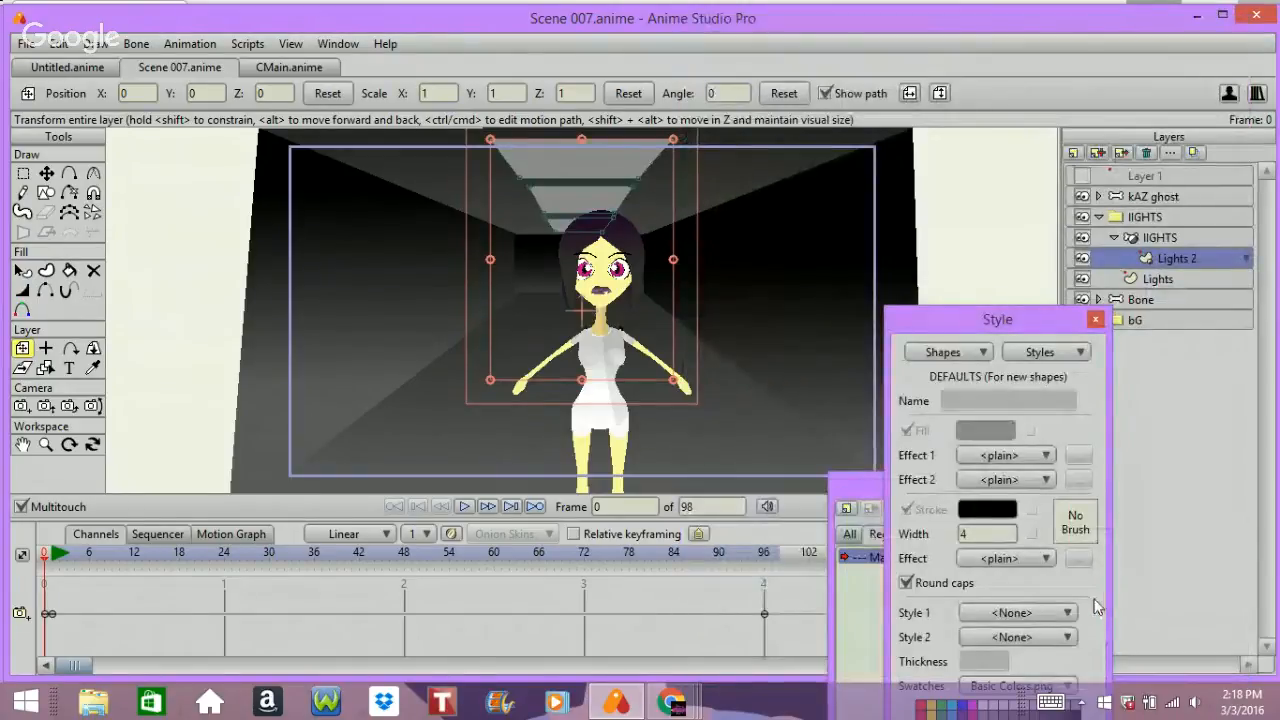
- Add a new vector layer inside the lIGHTS bone layer and place it below Lights 2, keeping the name Layer 2
click(1074, 153)
click(1094, 174)
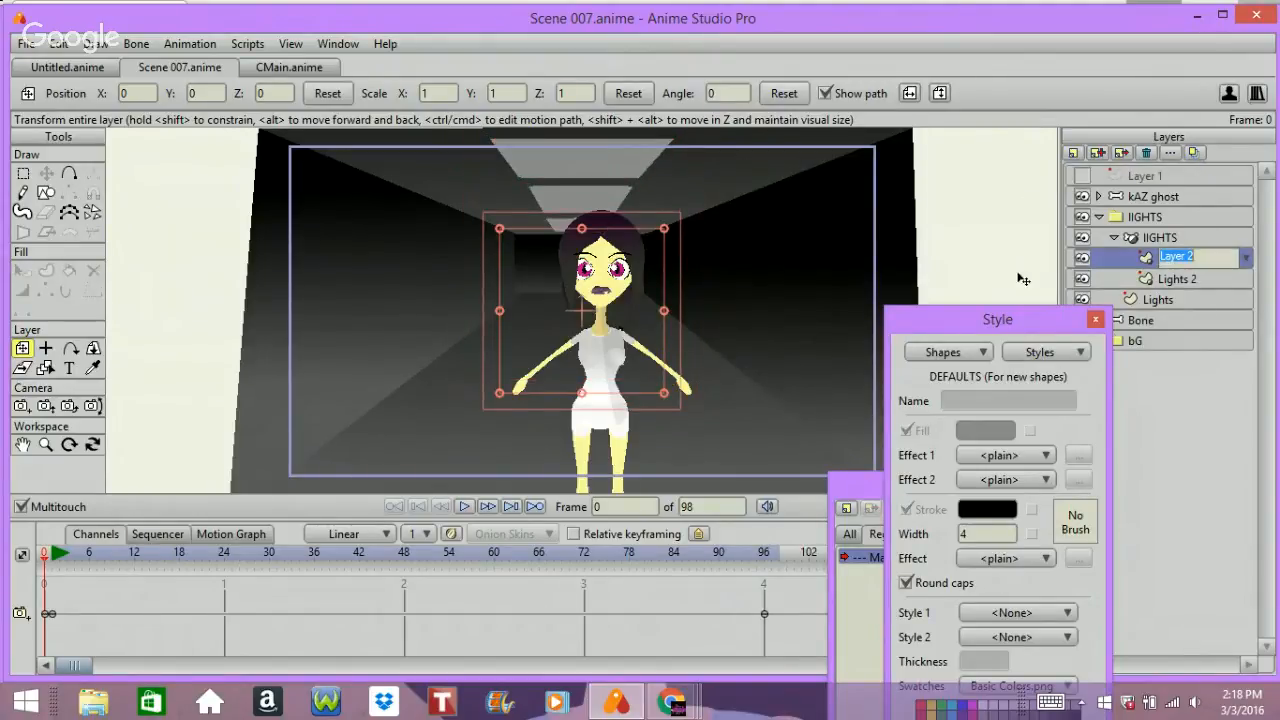
key(Return)
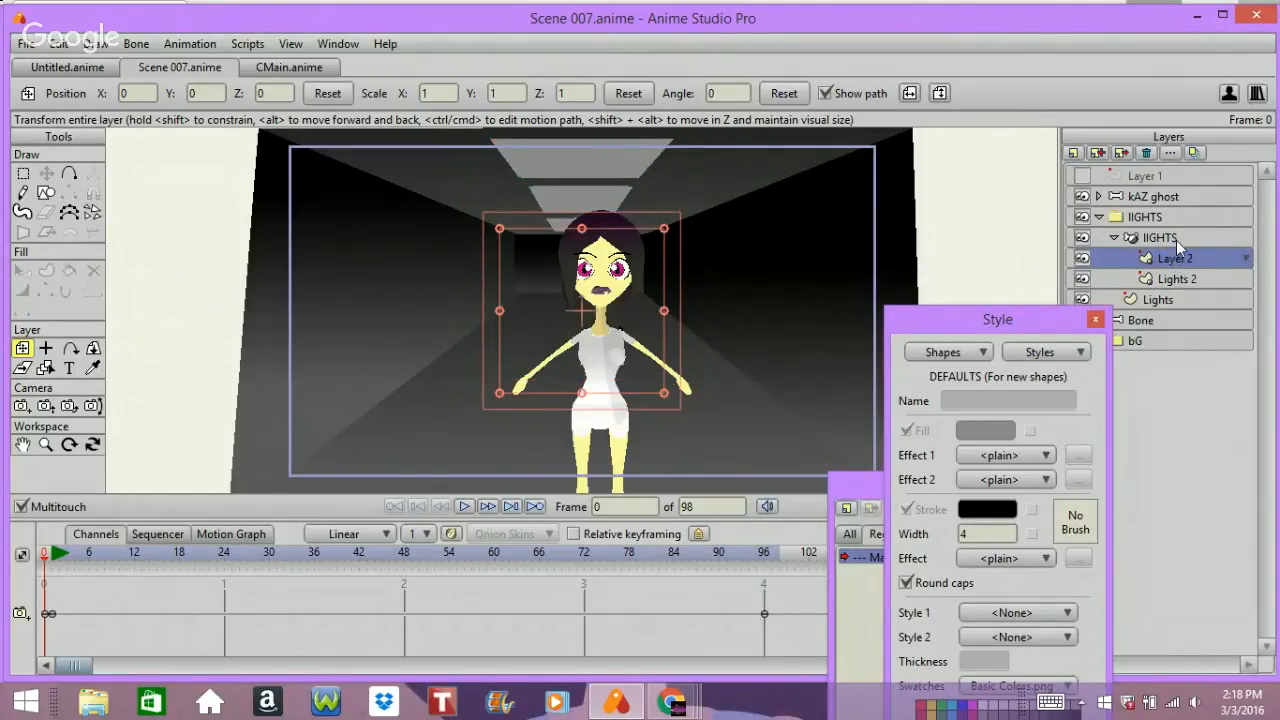
drag(1168, 258, 1159, 274)
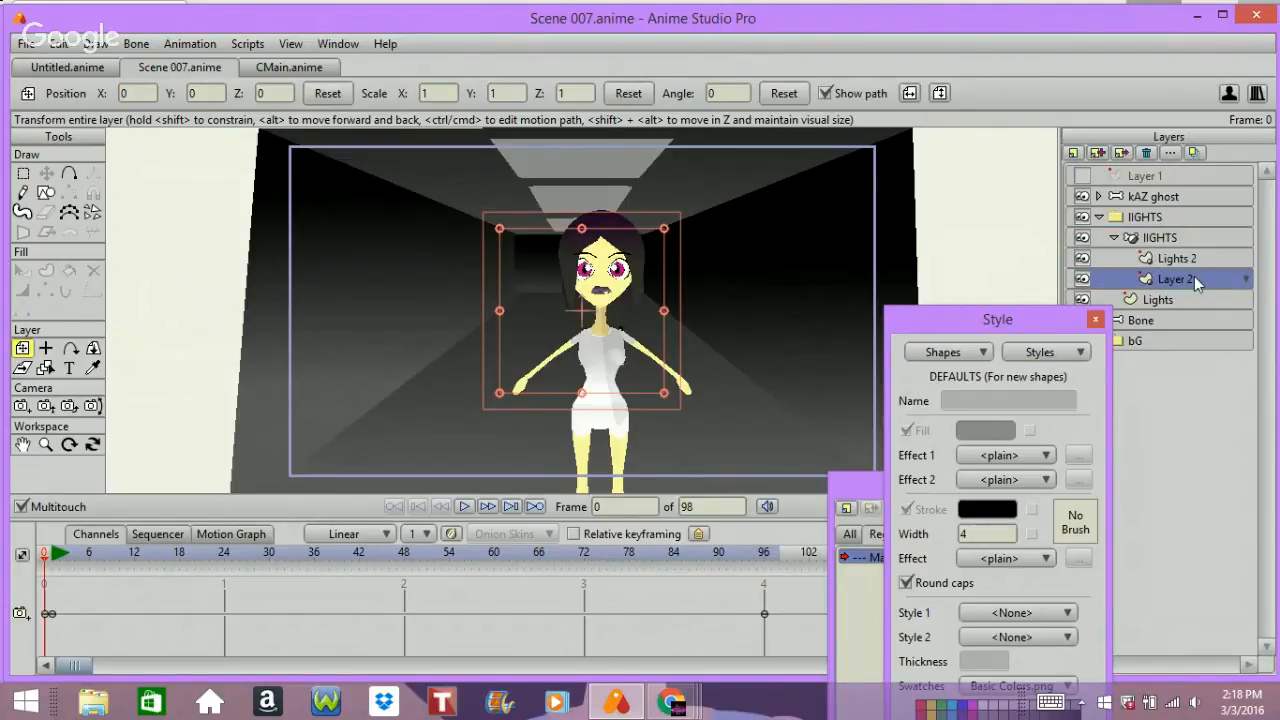
- Set the masking of Layer 2 to + Add to mask
double_click(1194, 276)
click(905, 62)
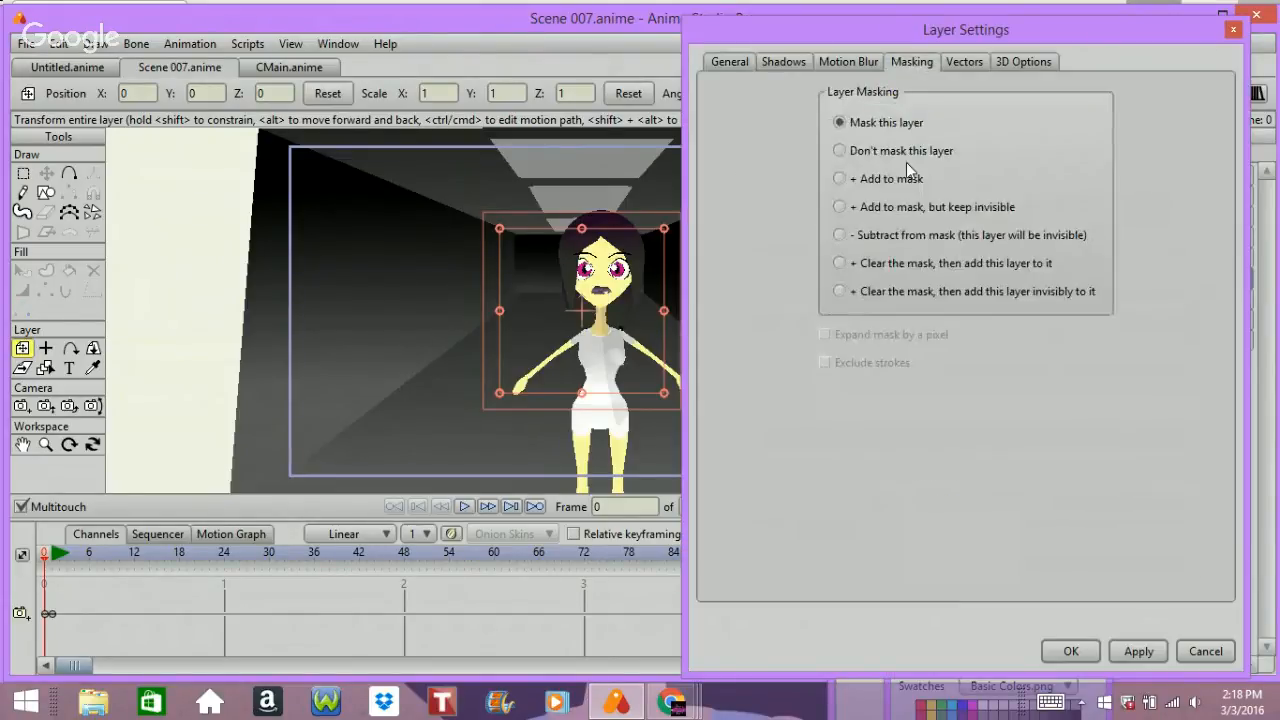
click(889, 181)
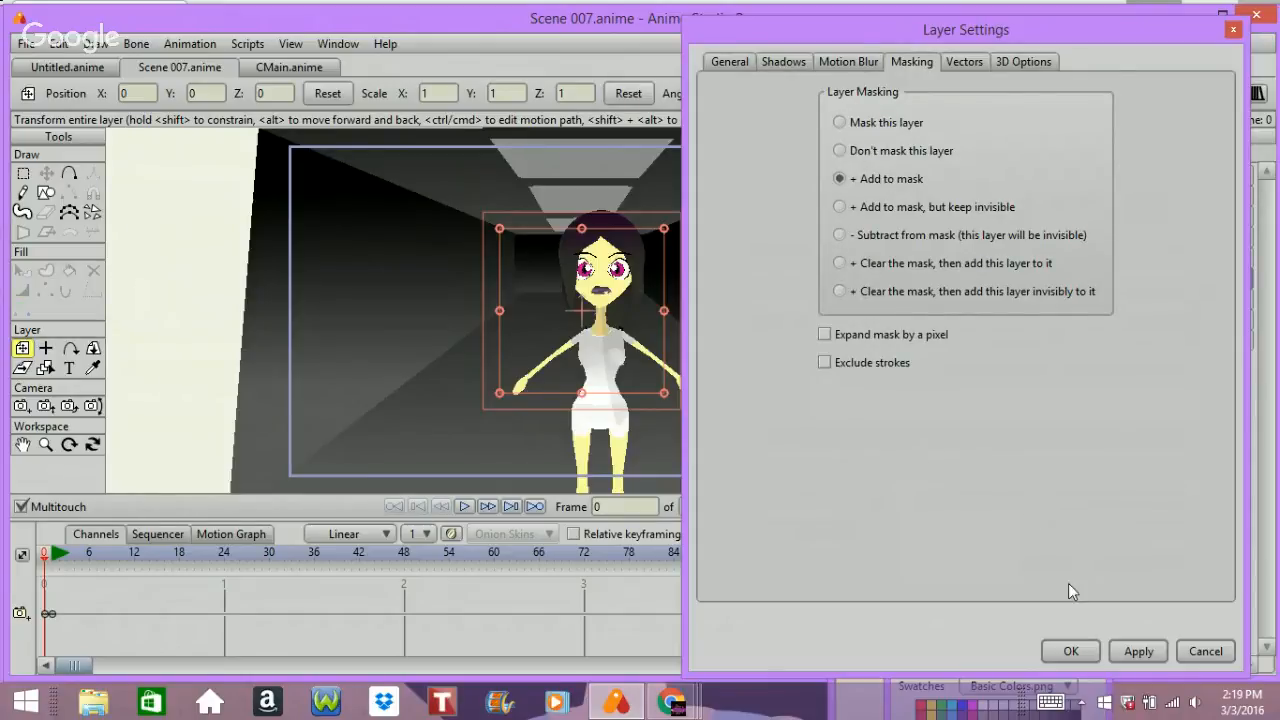
click(1071, 651)
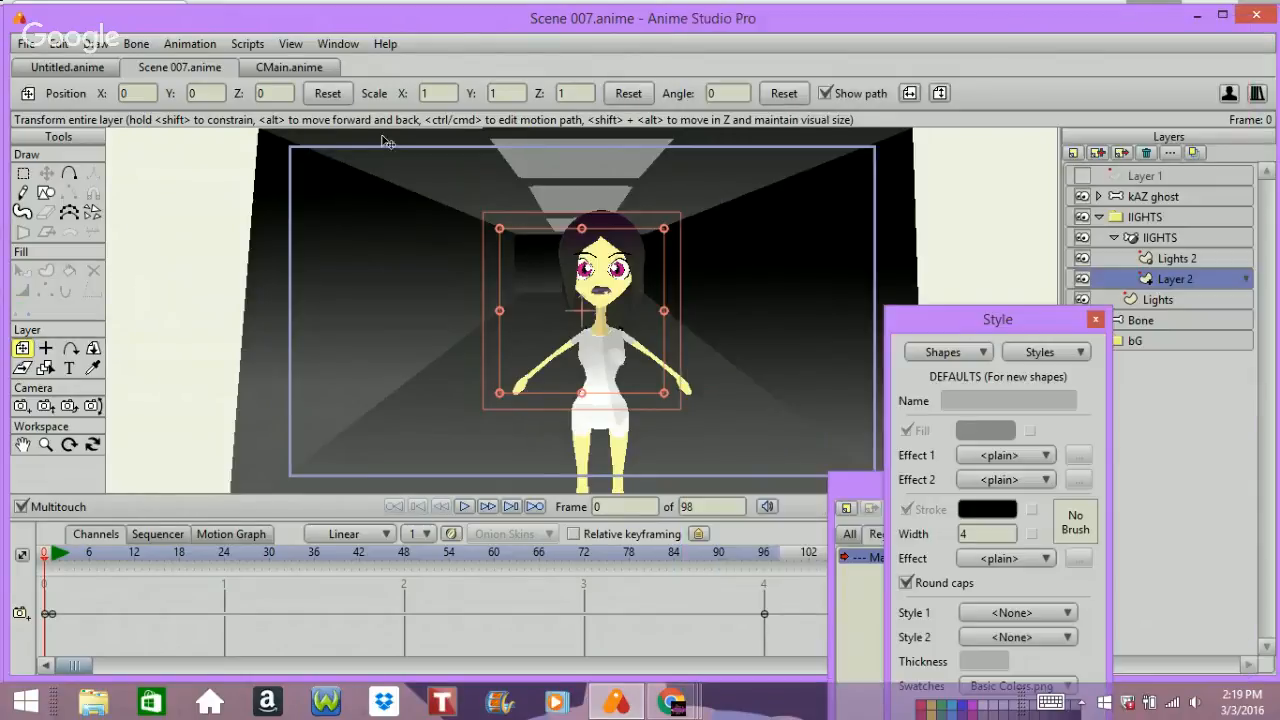
- Draw a filled rectangle without stroke on Layer 2 covering all the ceiling lights
click(45, 193)
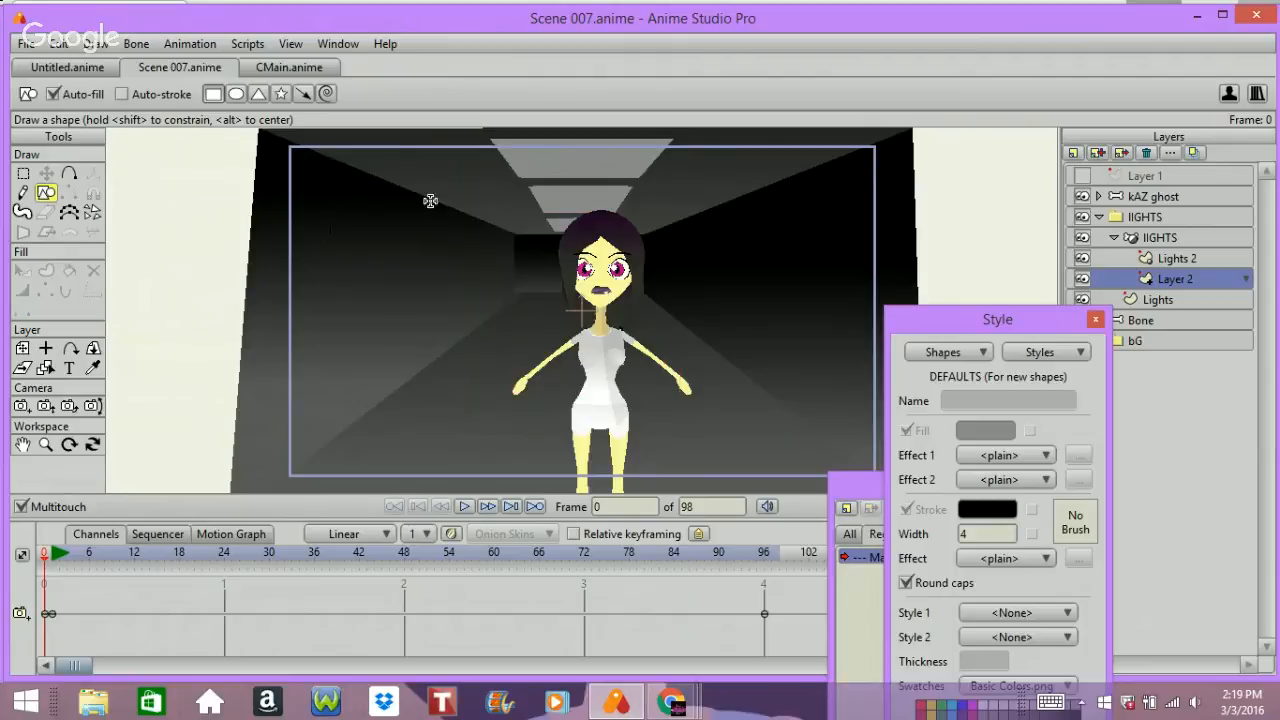
mouse_move(470, 130)
mouse_down()
mouse_move(672, 234)
mouse_move(710, 272)
mouse_up()
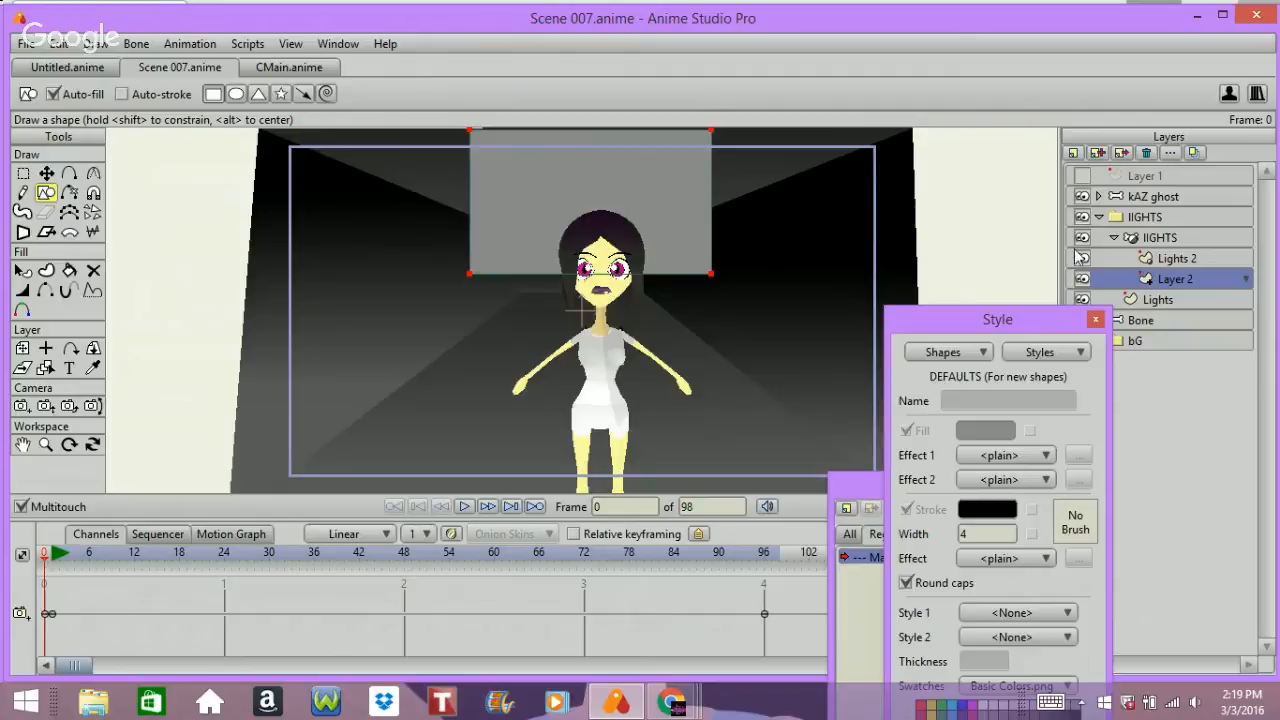
click(1170, 259)
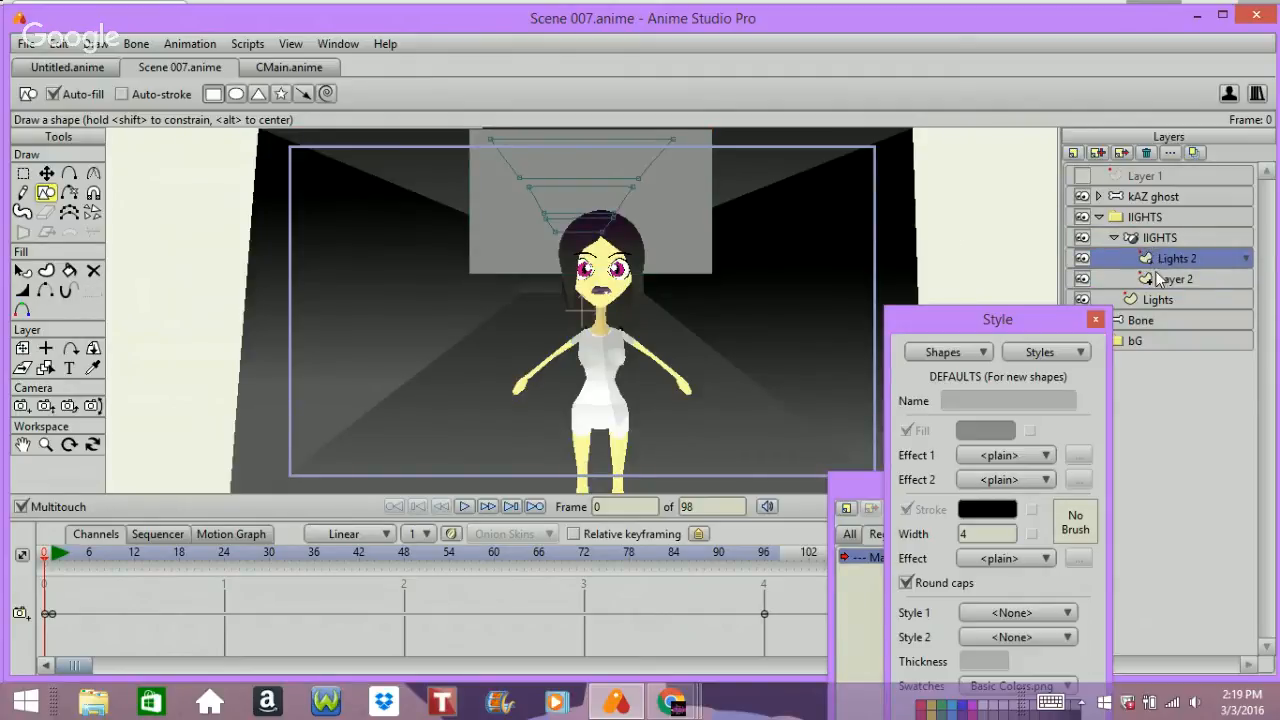
click(1164, 280)
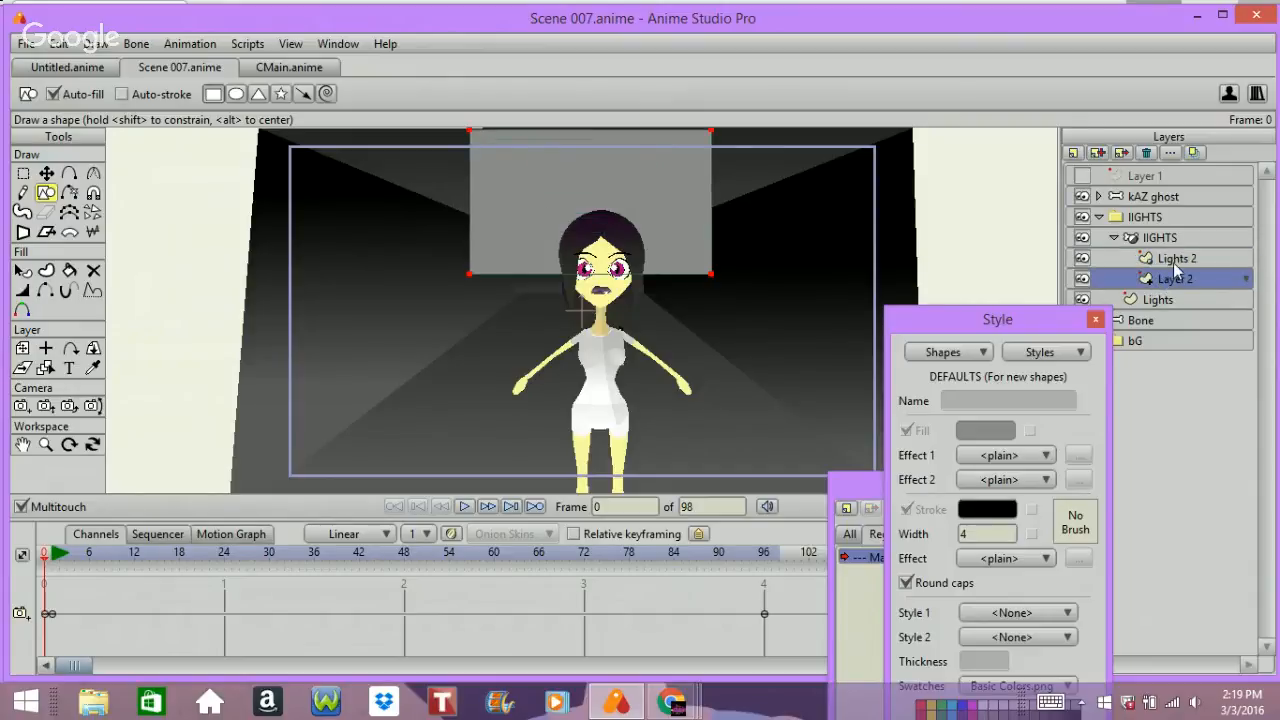
click(1180, 260)
click(1184, 279)
- Set Layer 2's masking to + Add to mask, but keep invisible, and render frame 0 to check it
double_click(1175, 277)
click(911, 62)
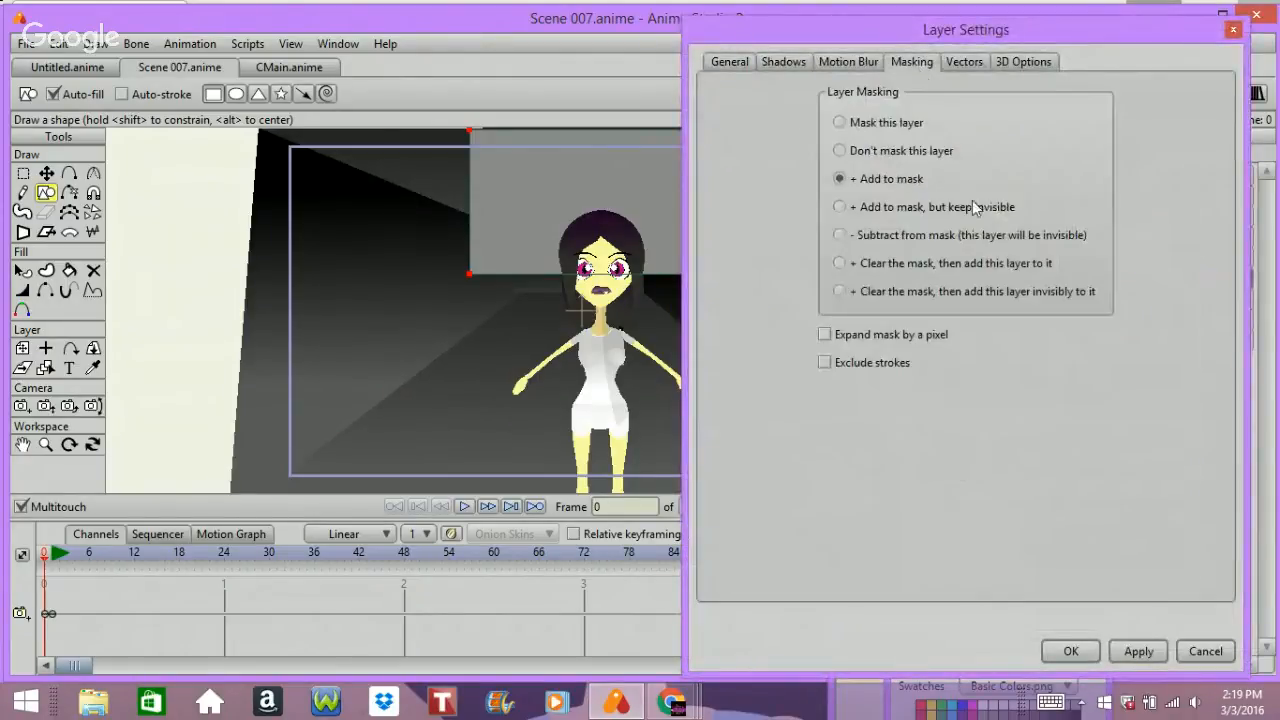
click(958, 207)
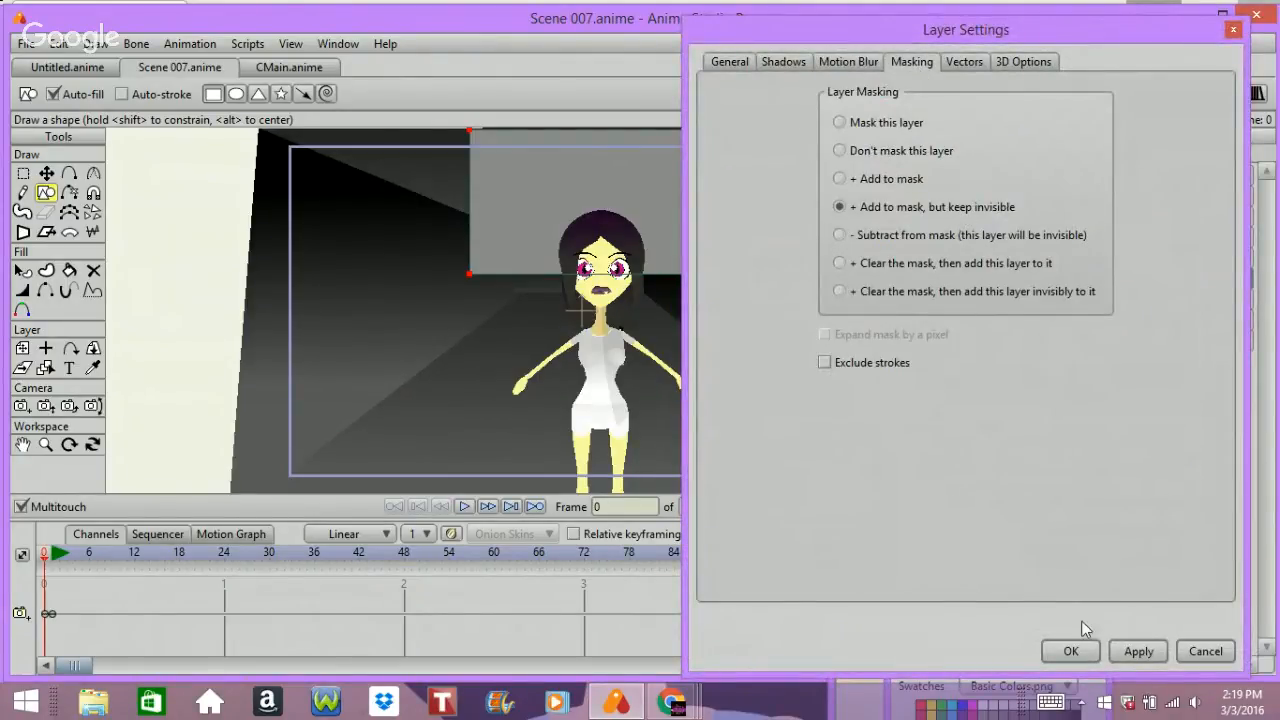
click(1070, 651)
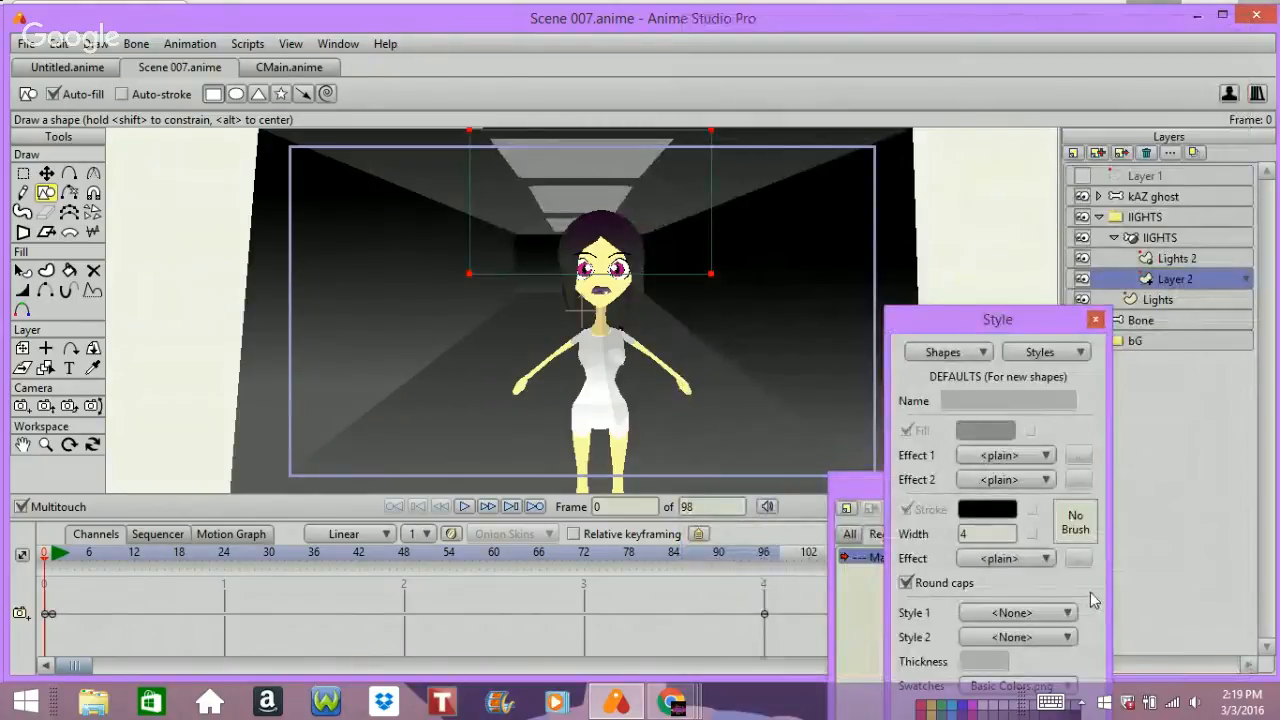
key(ctrl+r)
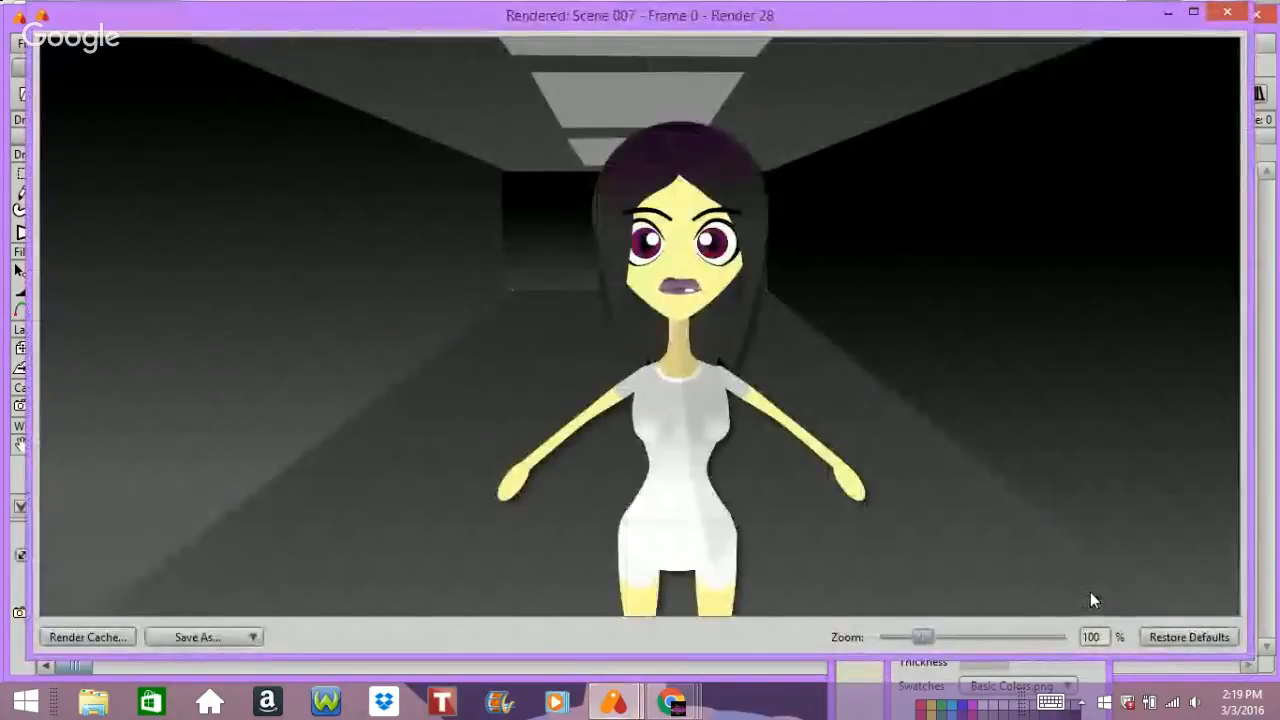
click(1236, 15)
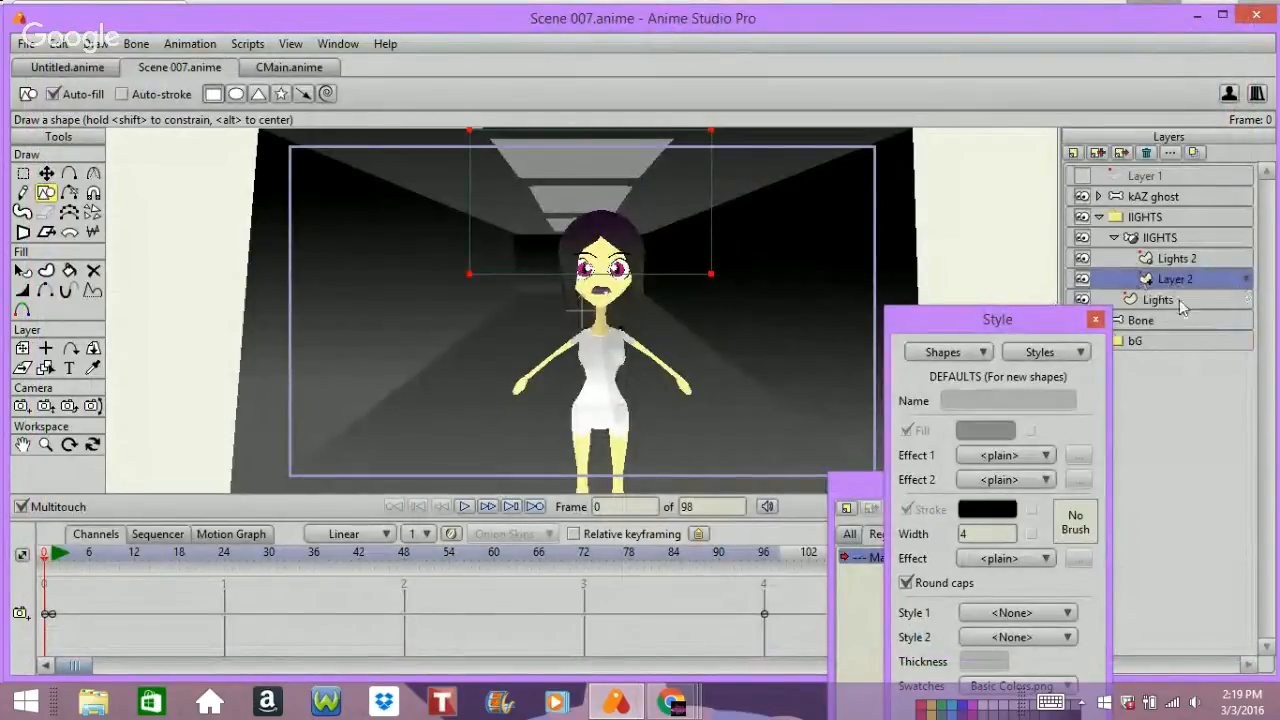
- Move the mask rectangle on Layer 2 straight down to a Y position of about 0.22
click(1160, 260)
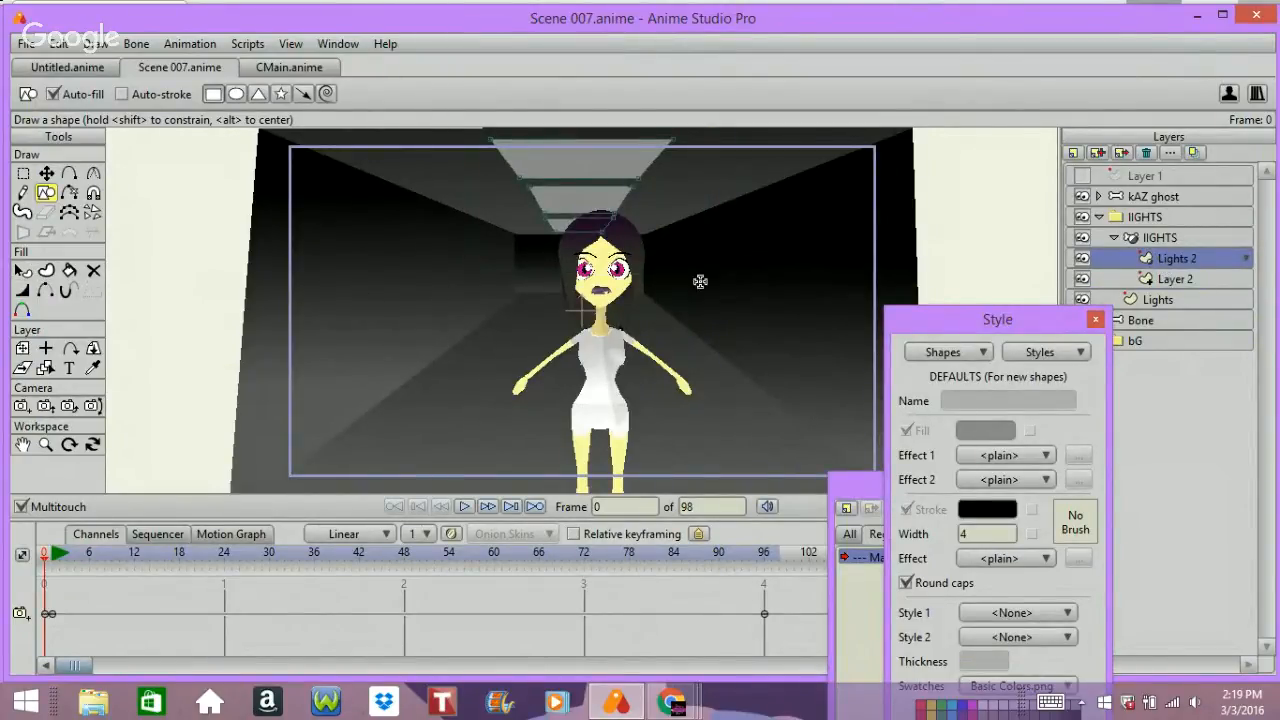
click(1162, 238)
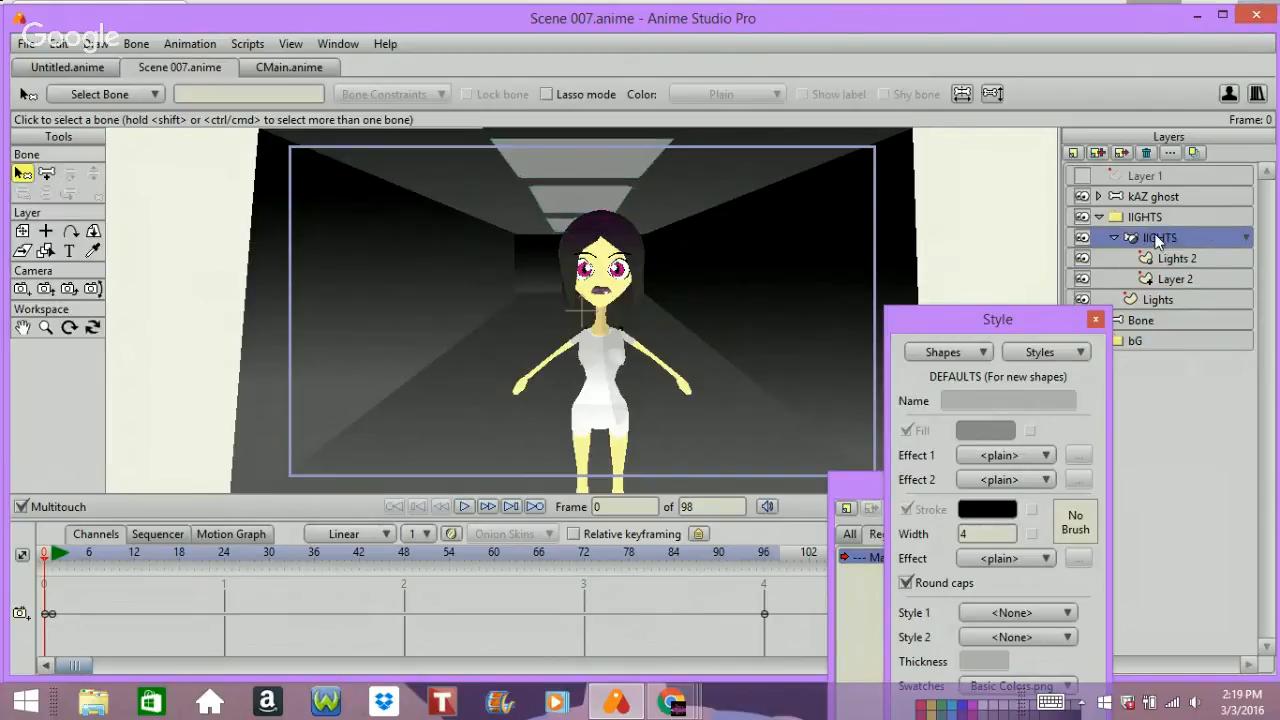
click(1150, 258)
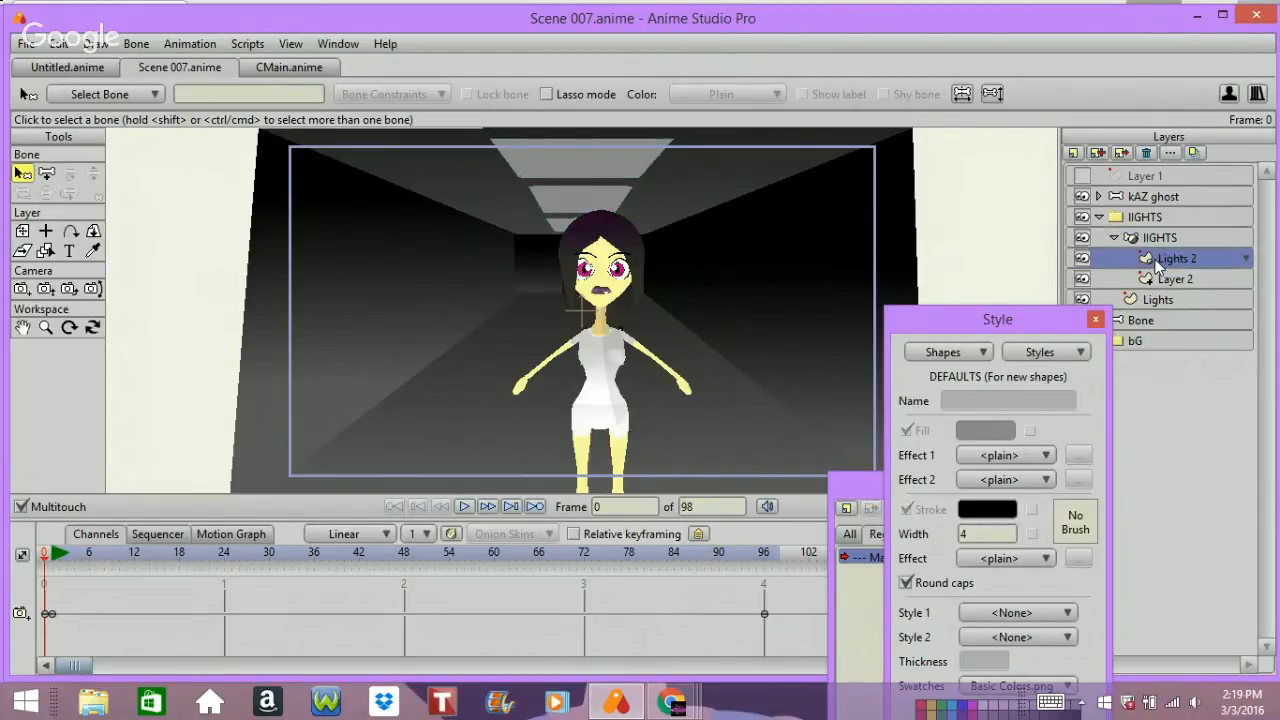
click(1162, 280)
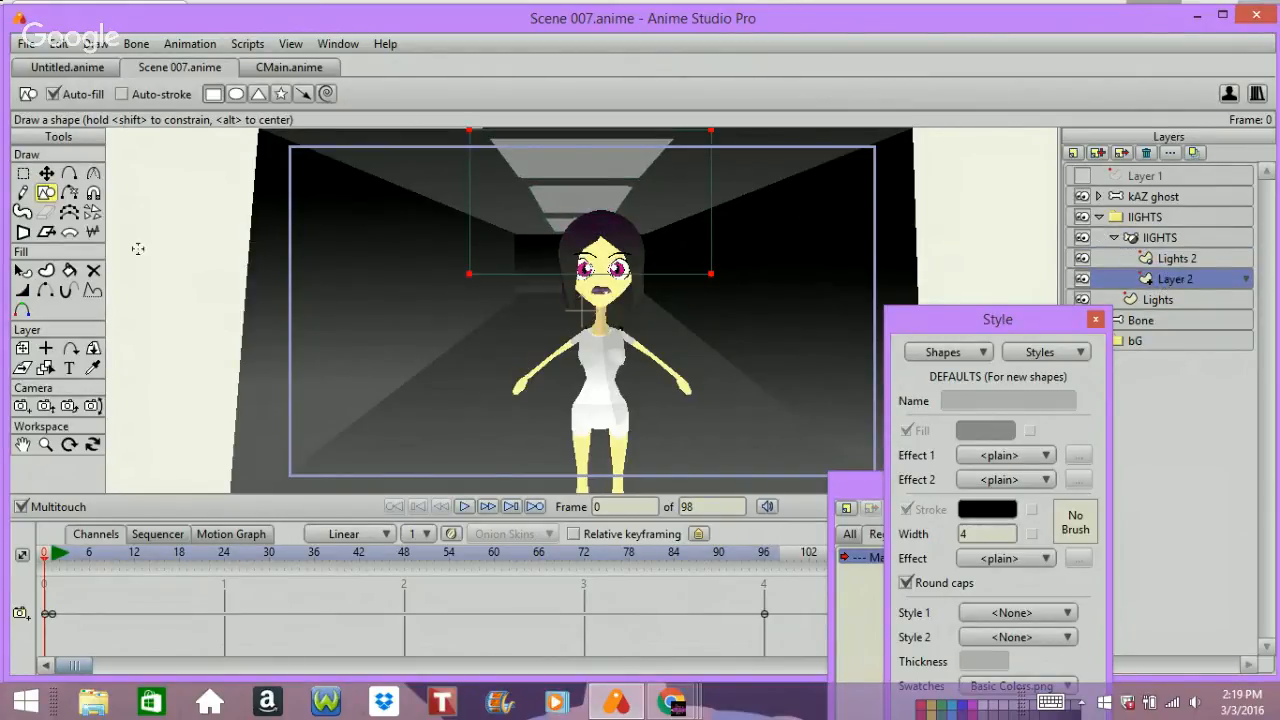
click(46, 173)
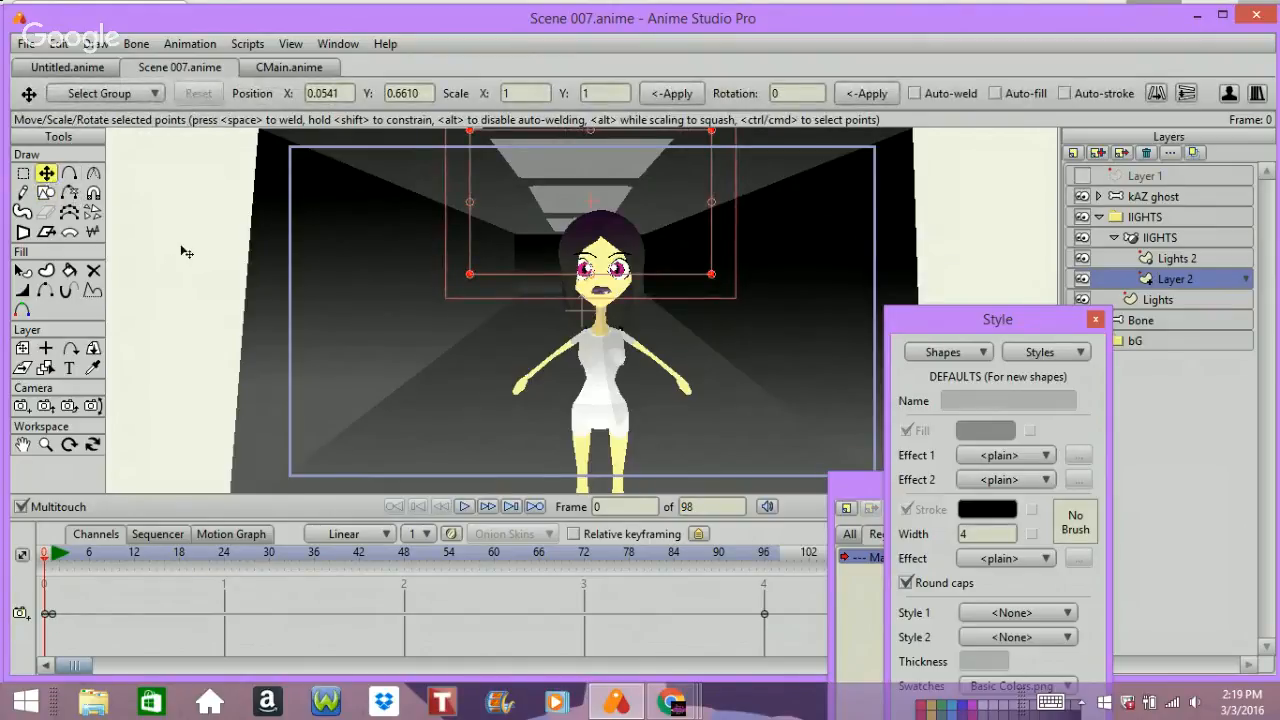
drag(175, 262, 155, 330)
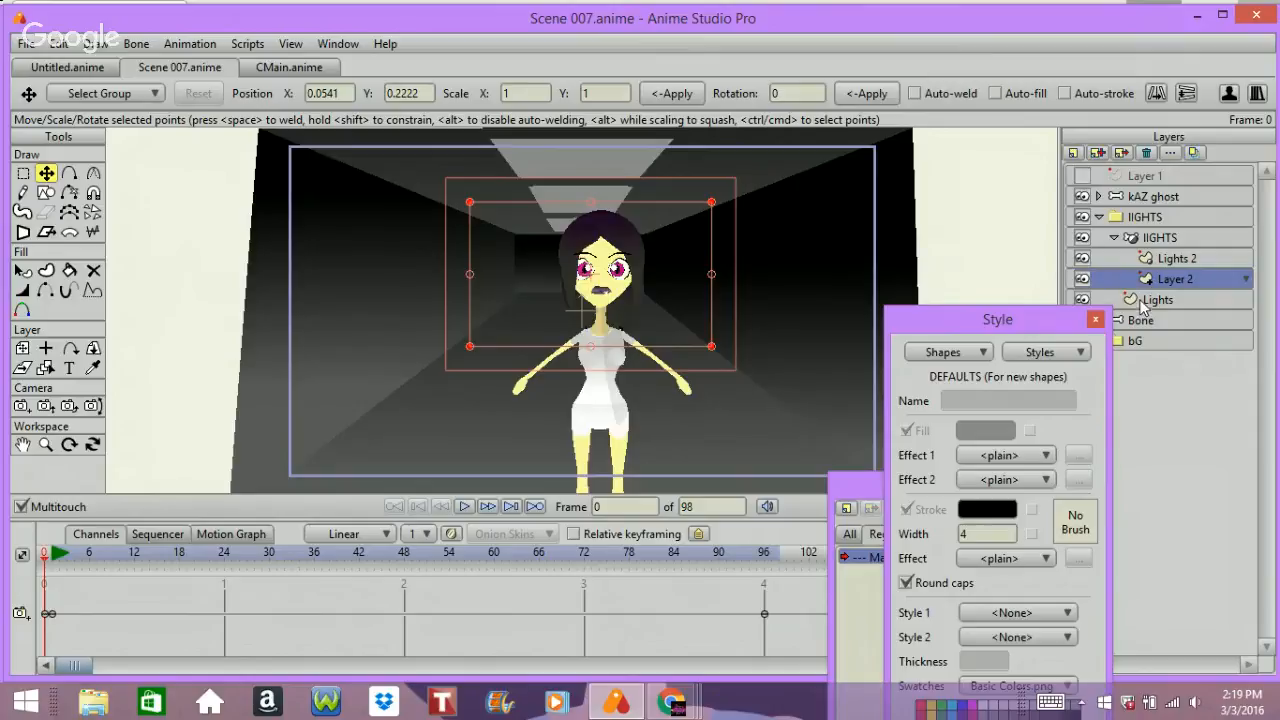
- Fill the ceiling light shapes on Lights 2 with white FFFFFF and render frame 0 to check the masked light
click(1160, 262)
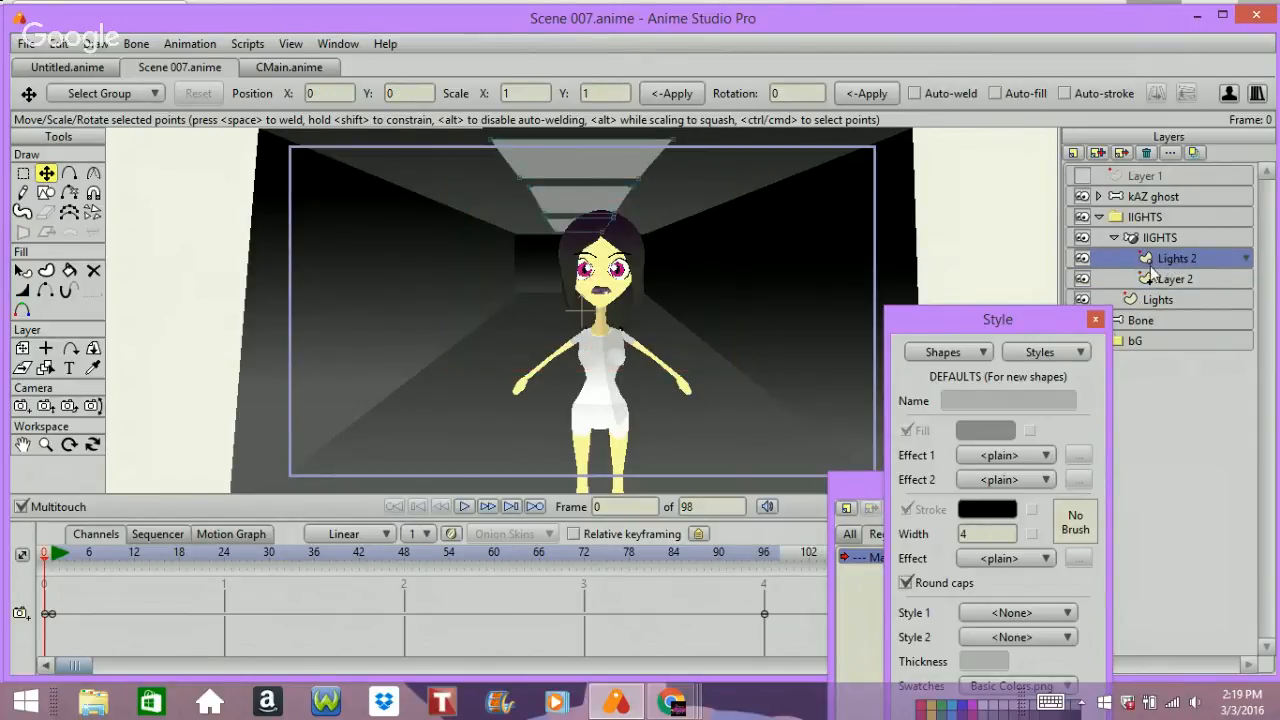
click(22, 270)
click(551, 172)
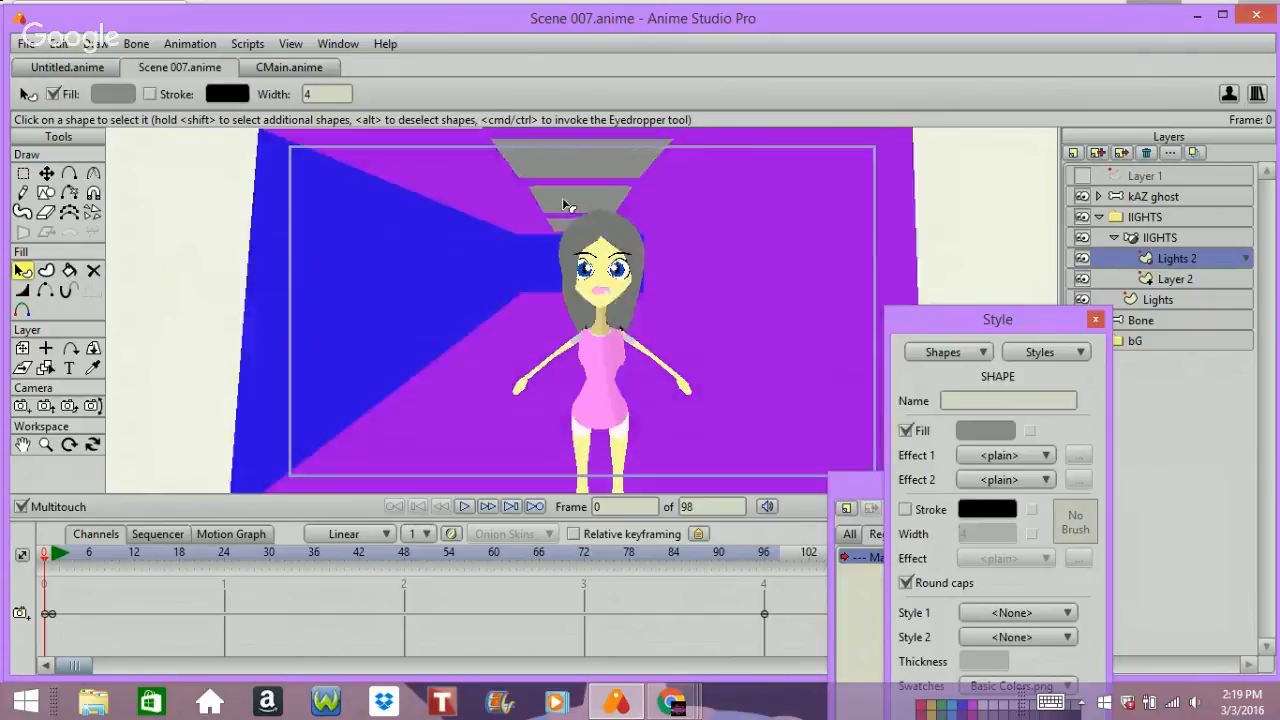
click(980, 430)
text(FFFFFF)
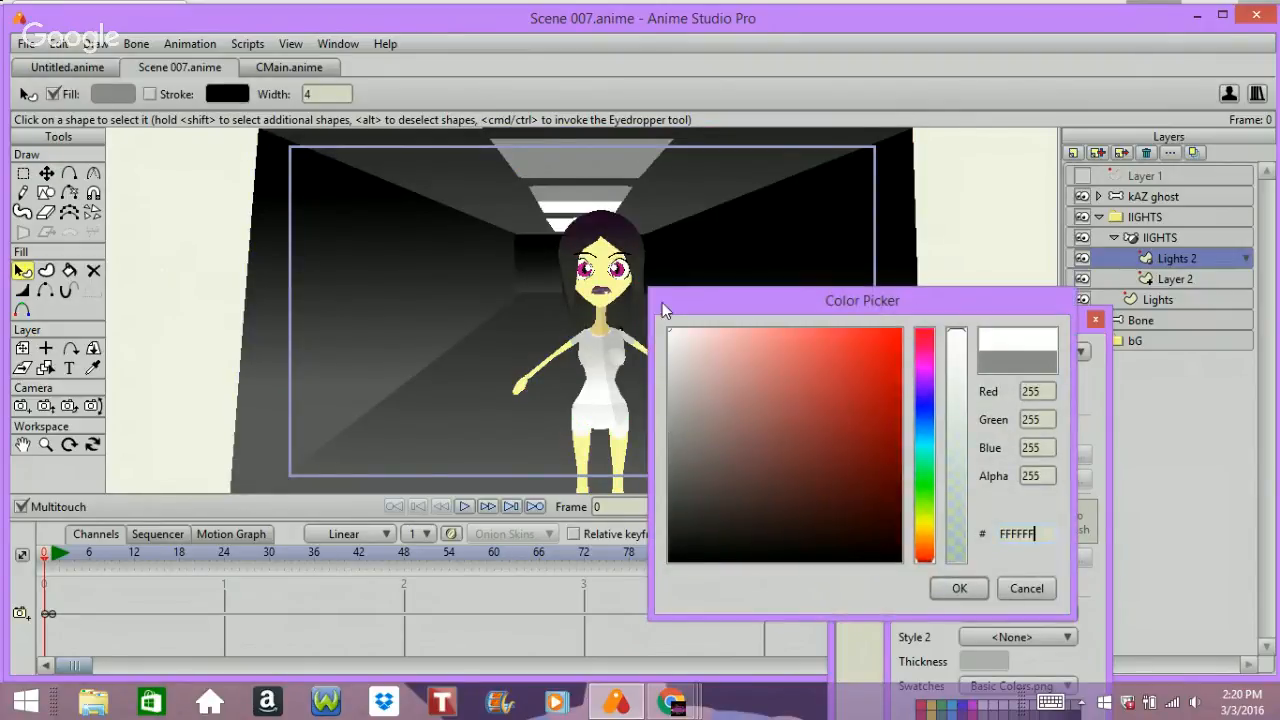
click(960, 588)
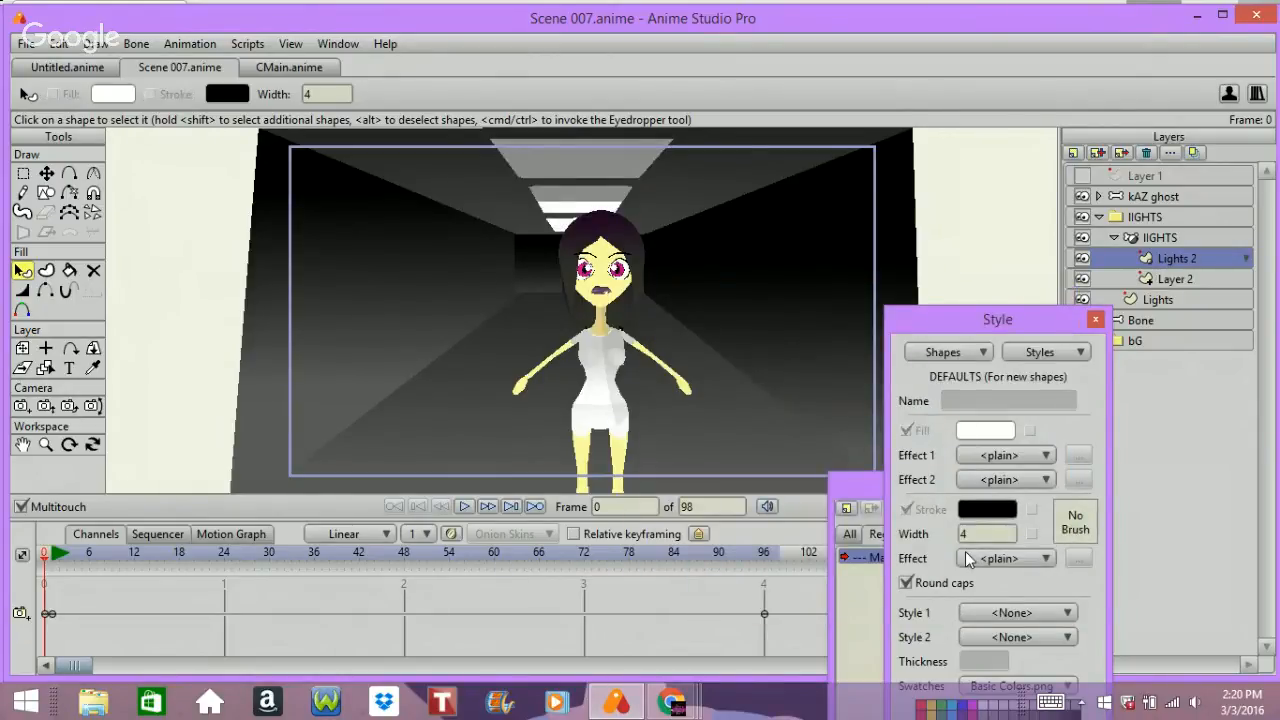
key(ctrl+r)
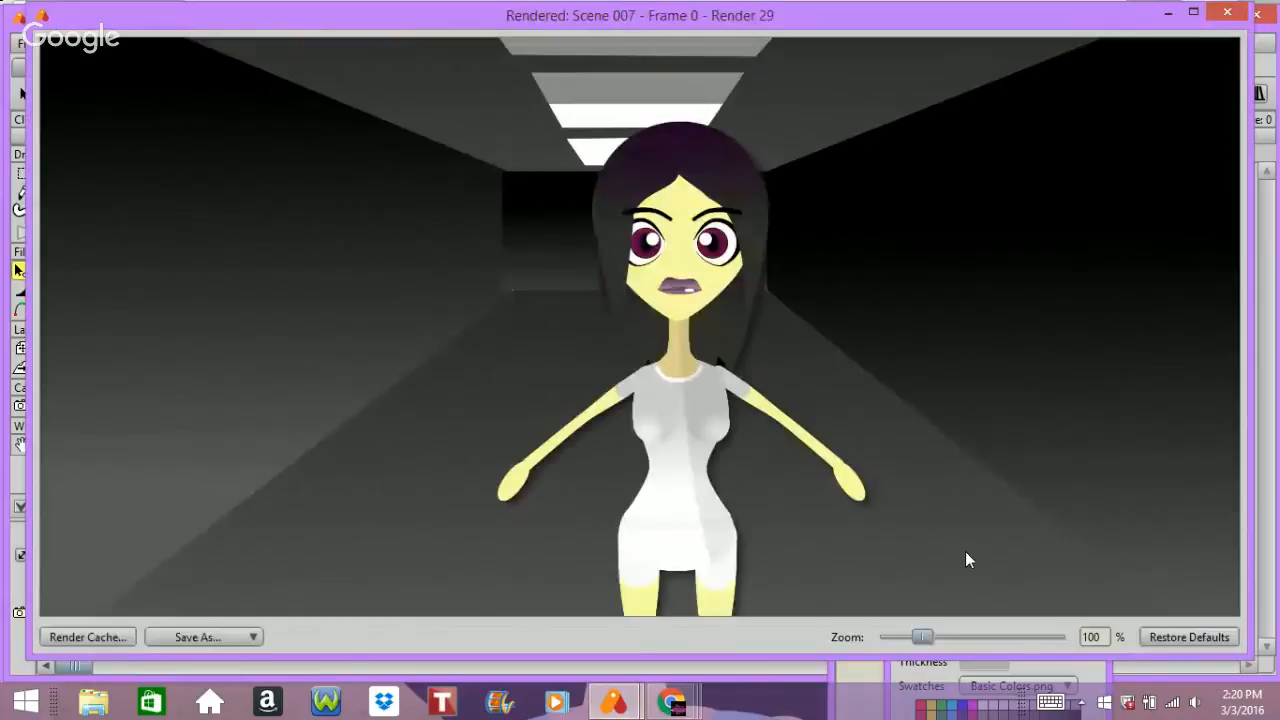
click(1227, 12)
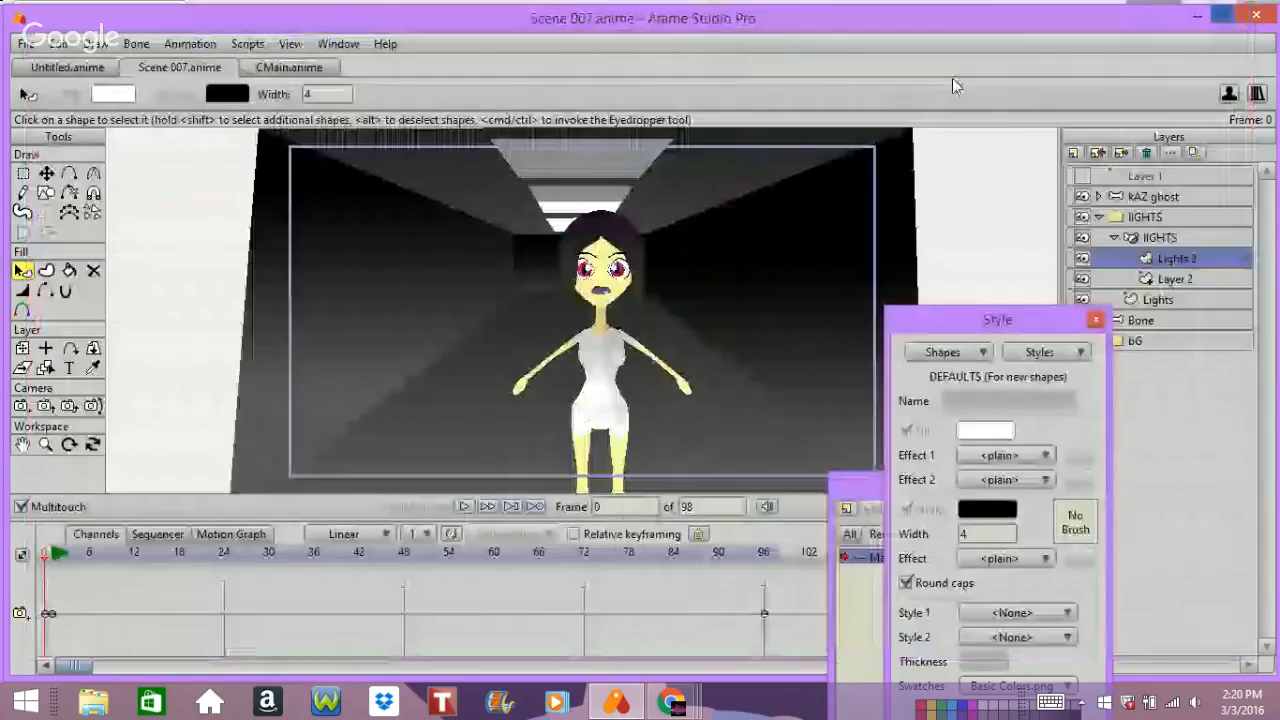
- Turn on the layer shadow for Lights 2 with an offset of 0 and an expansion of 3
double_click(1151, 262)
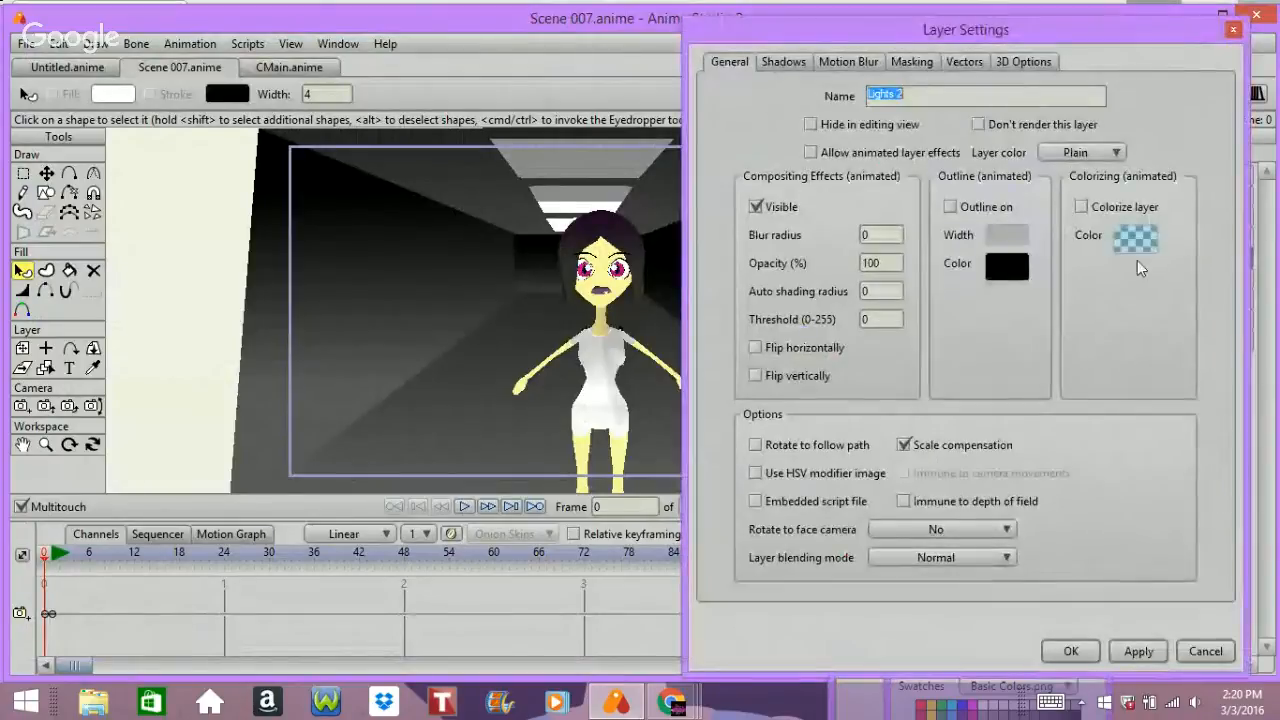
click(907, 63)
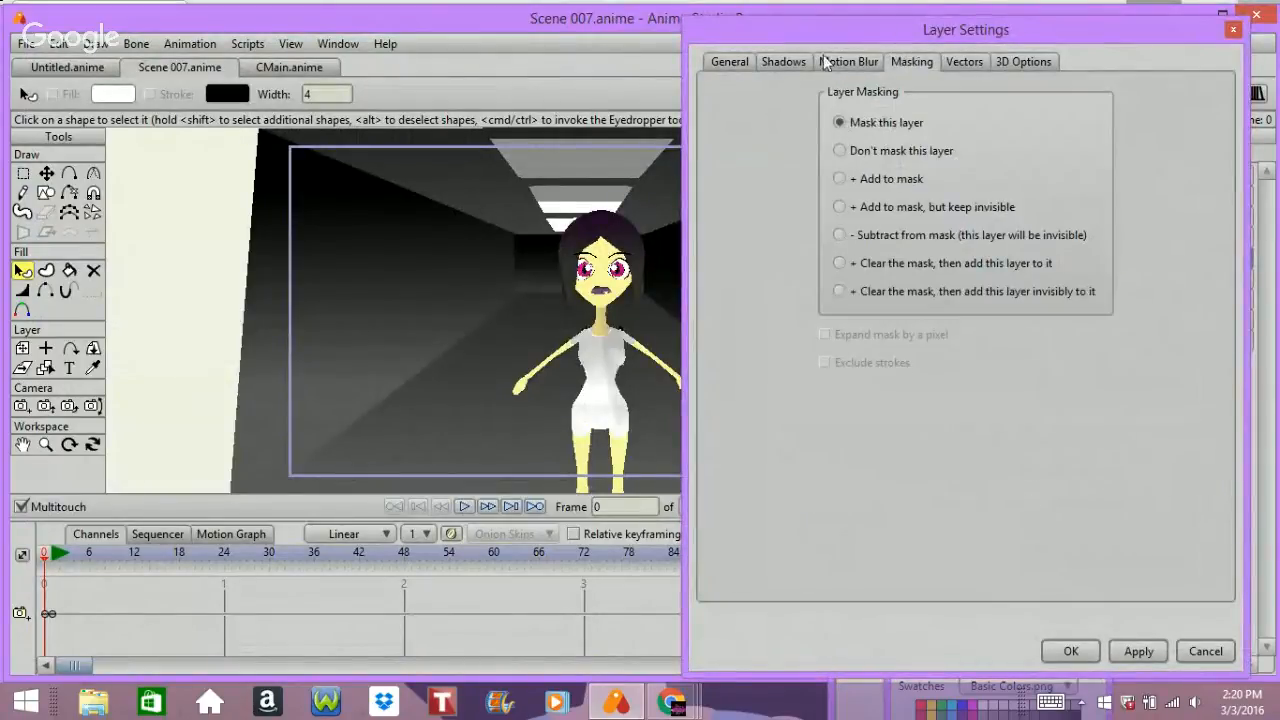
click(789, 66)
click(735, 122)
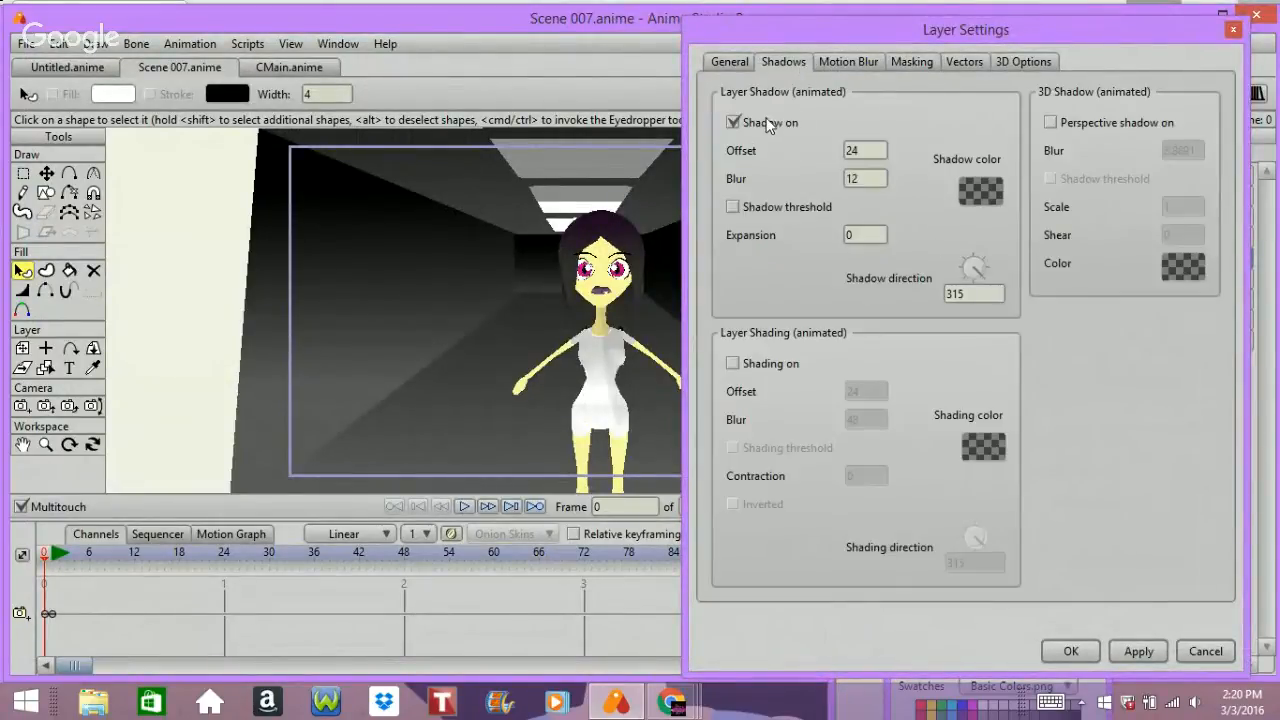
text(0)
key(Tab)
key(Tab)
- Set the Lights 2 shadow color to white, apply the layer settings, and render frame 0 to check the glow
click(998, 185)
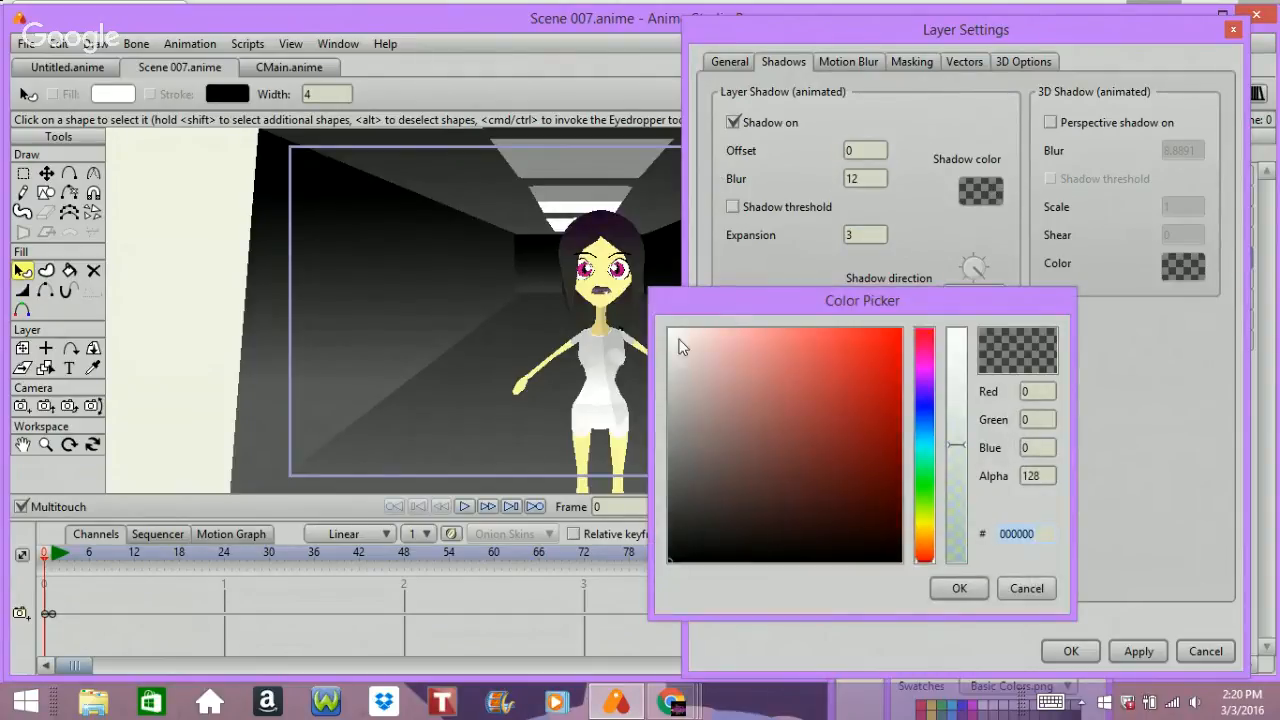
click(668, 331)
click(959, 591)
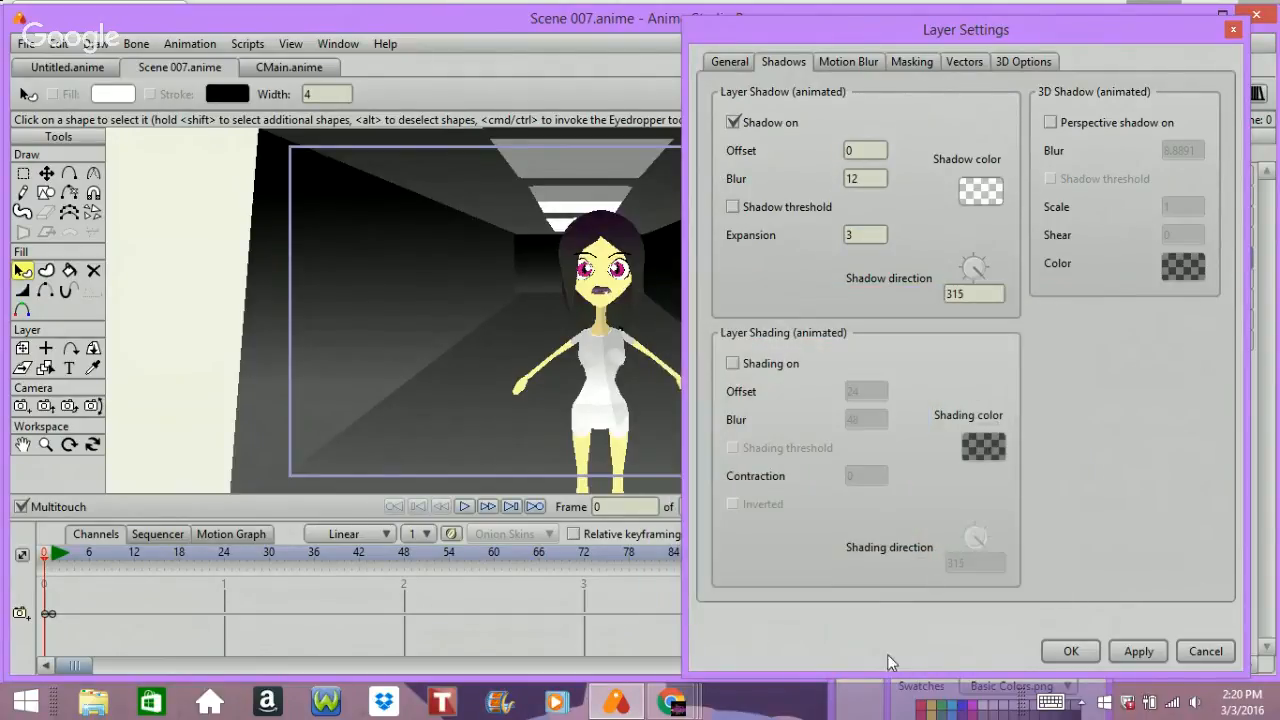
click(1068, 651)
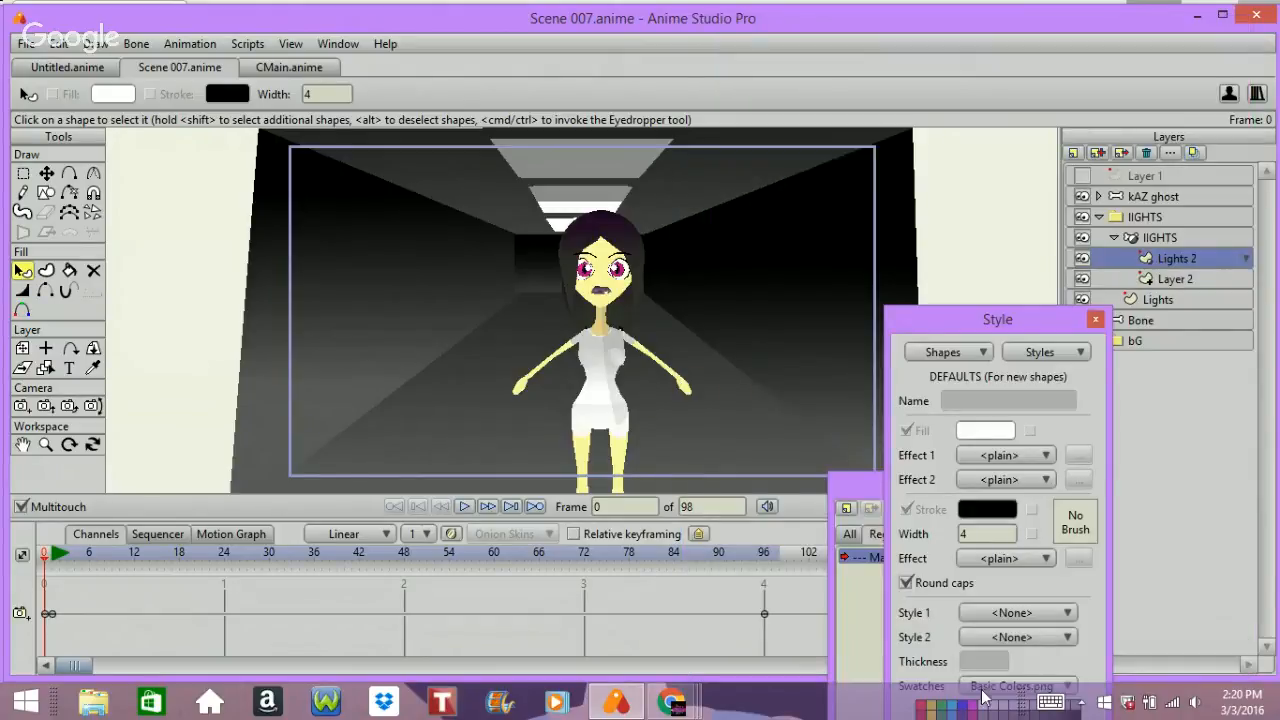
key(ctrl+r)
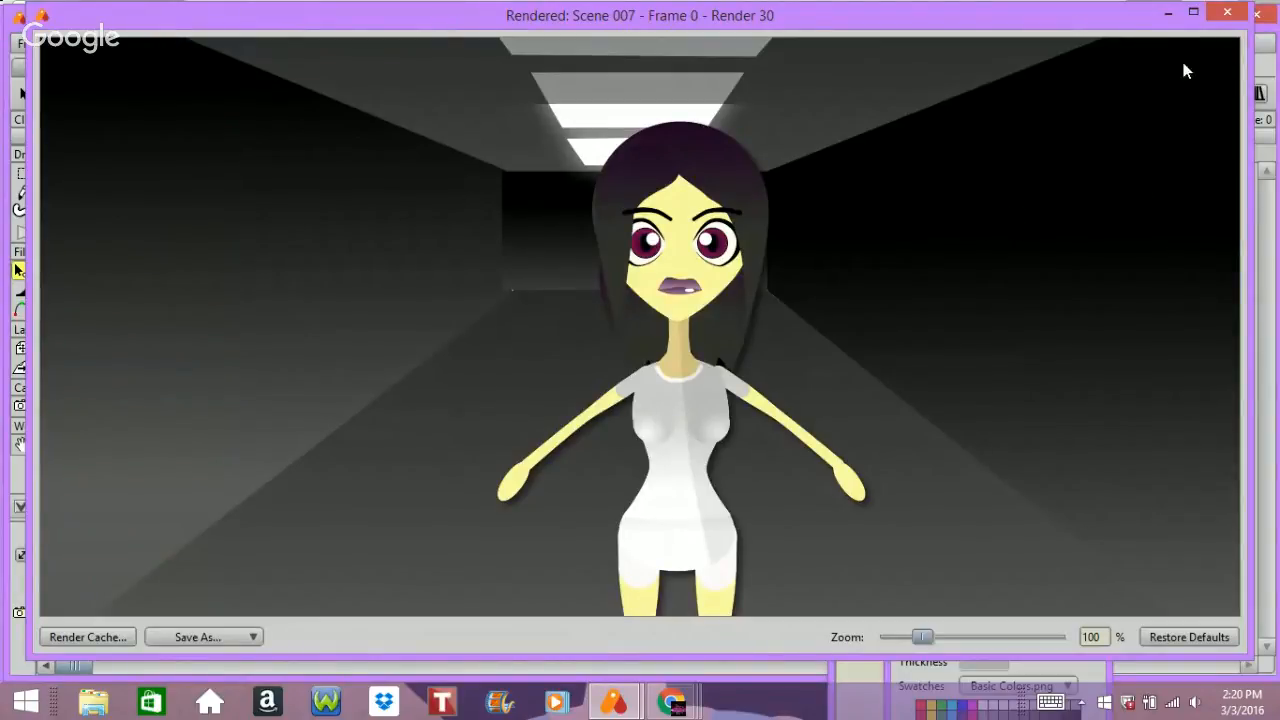
click(1227, 12)
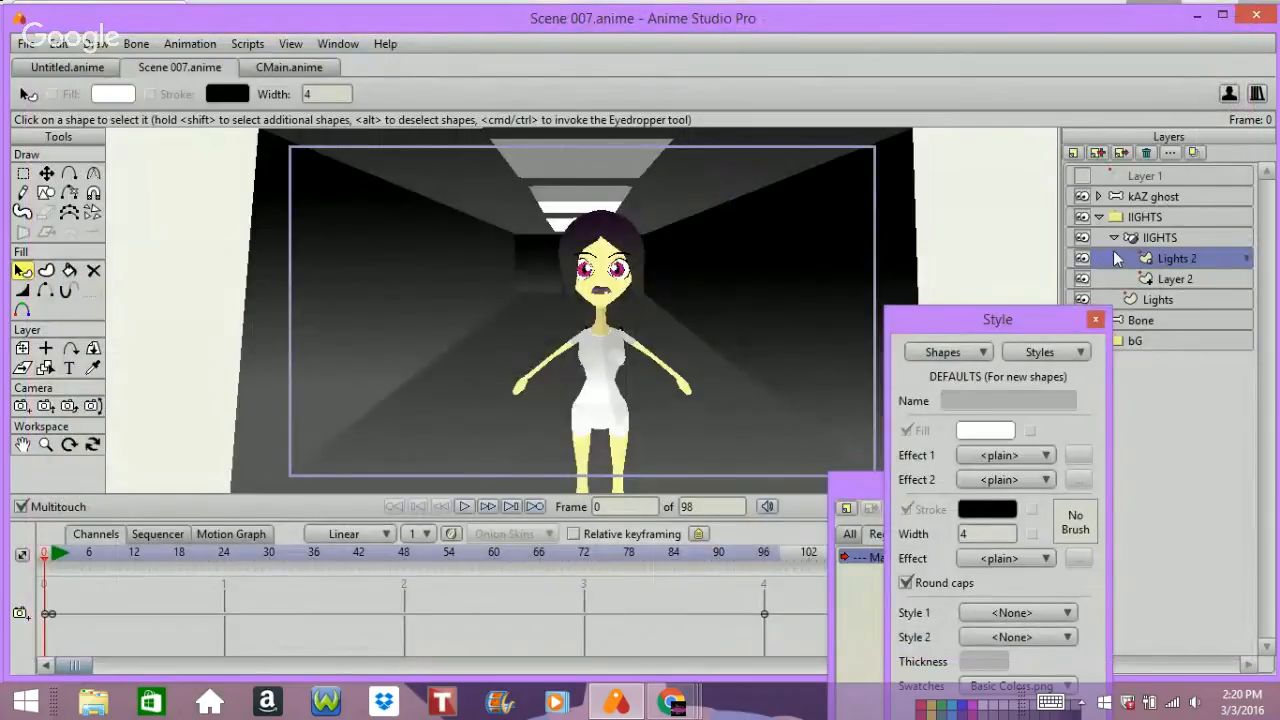
- Move the mask rectangle on Layer 2 straight up to a Y position of about 0.66 and render frame 0 to check it
click(1150, 279)
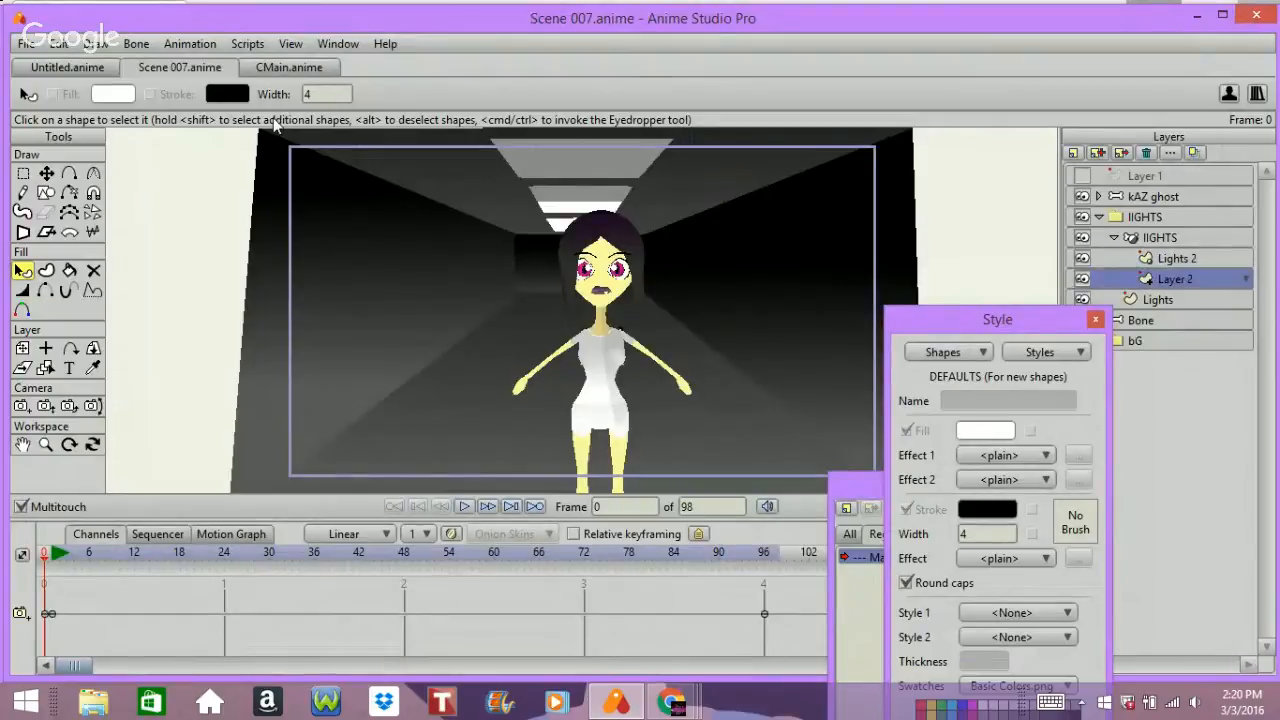
click(46, 173)
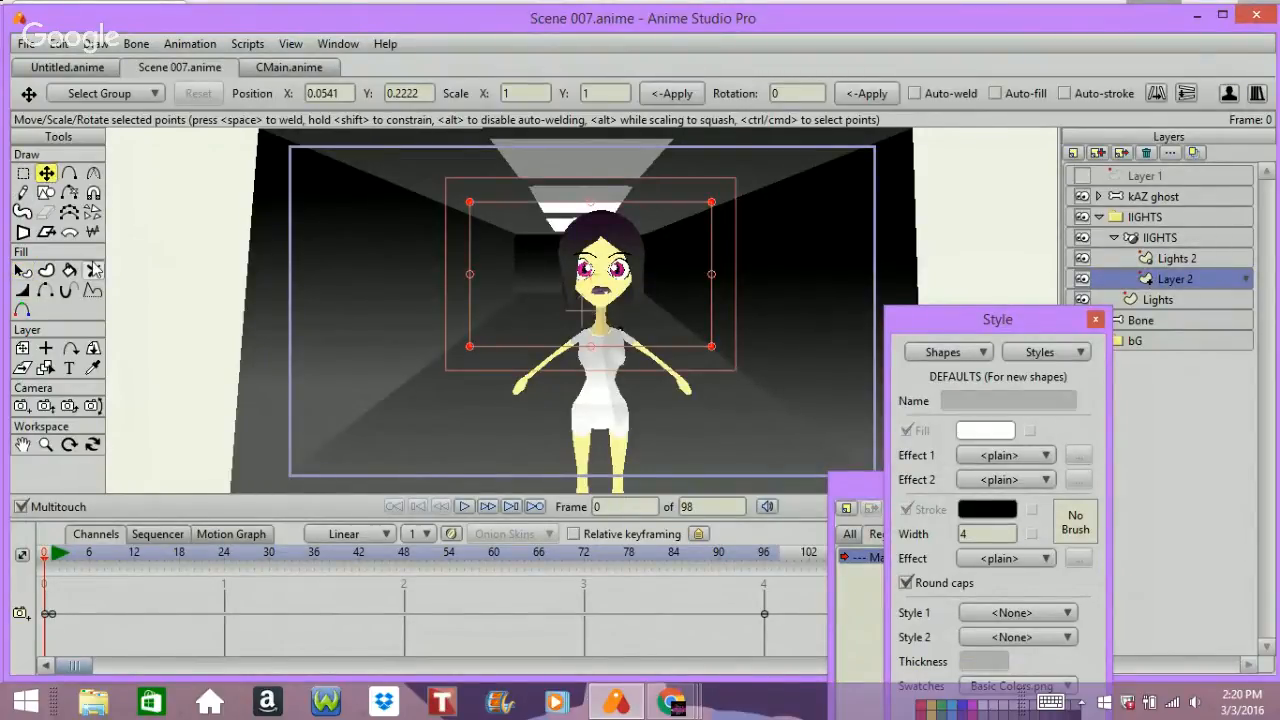
drag(154, 271, 182, 202)
drag(203, 272, 196, 280)
key(ctrl+r)
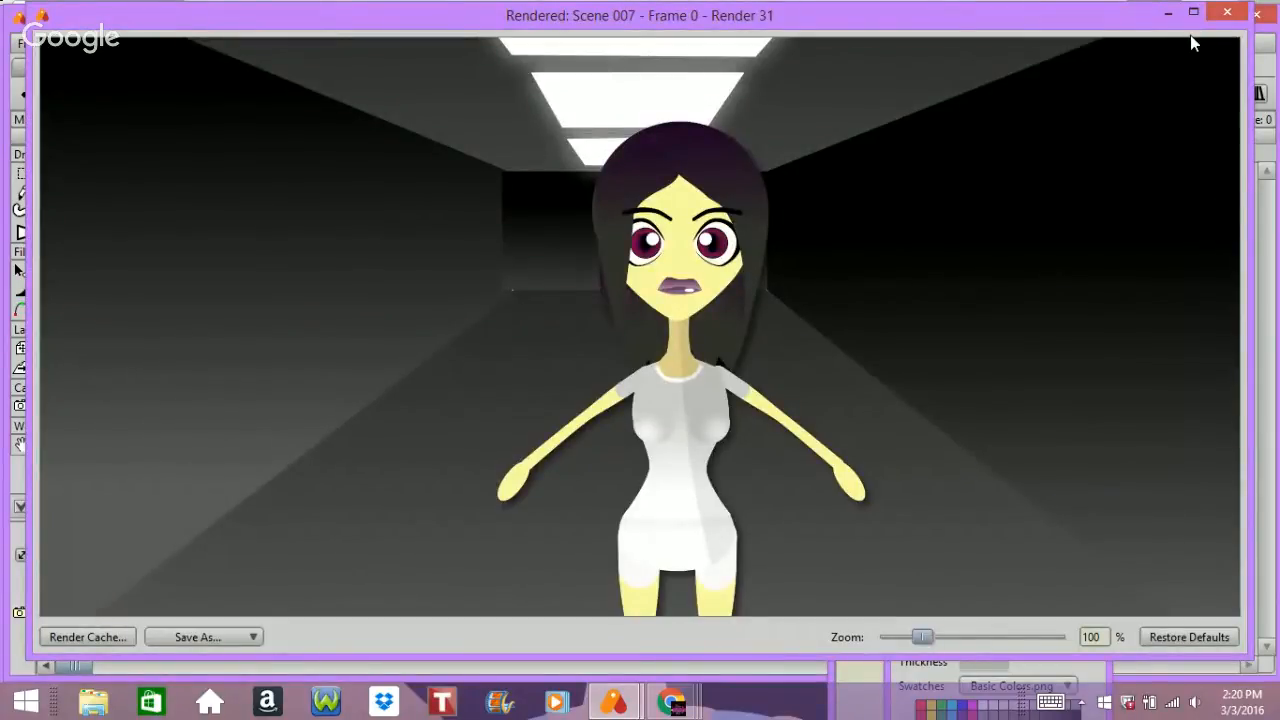
click(1227, 12)
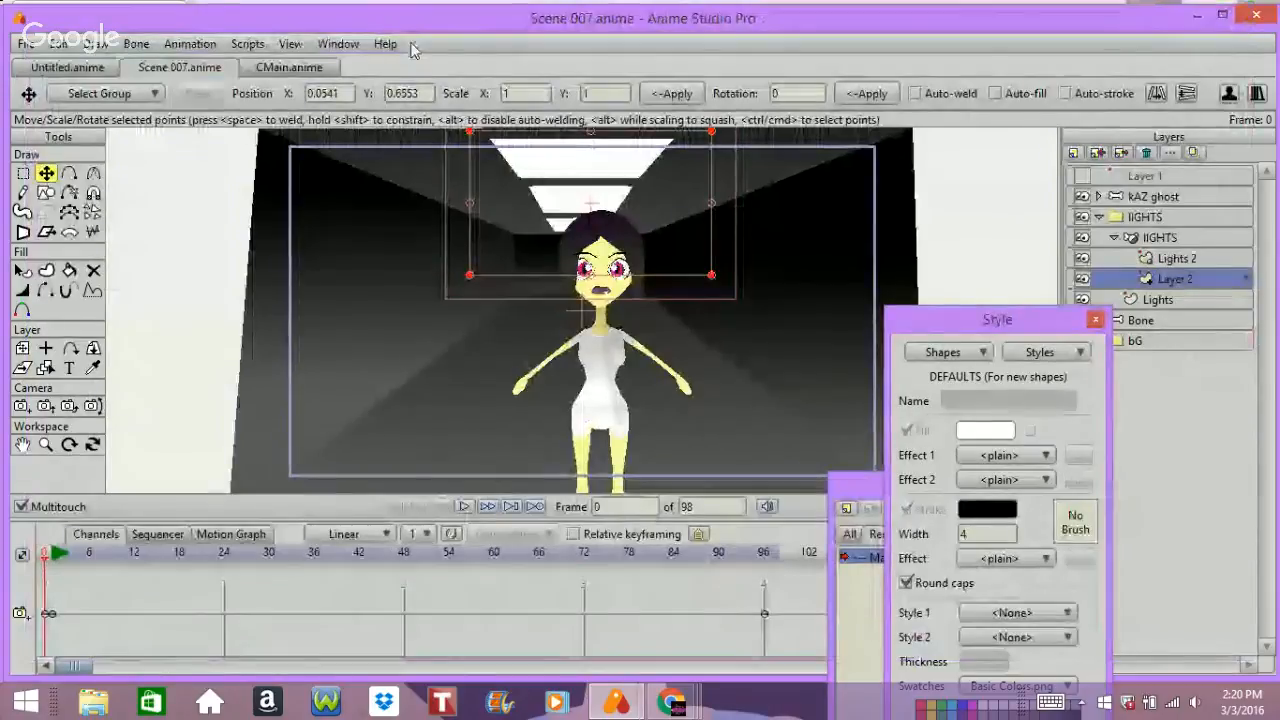
- Add an upright bone about 0.32 long beside the ceiling lights in the nested lIGHTS bone layer
click(1185, 238)
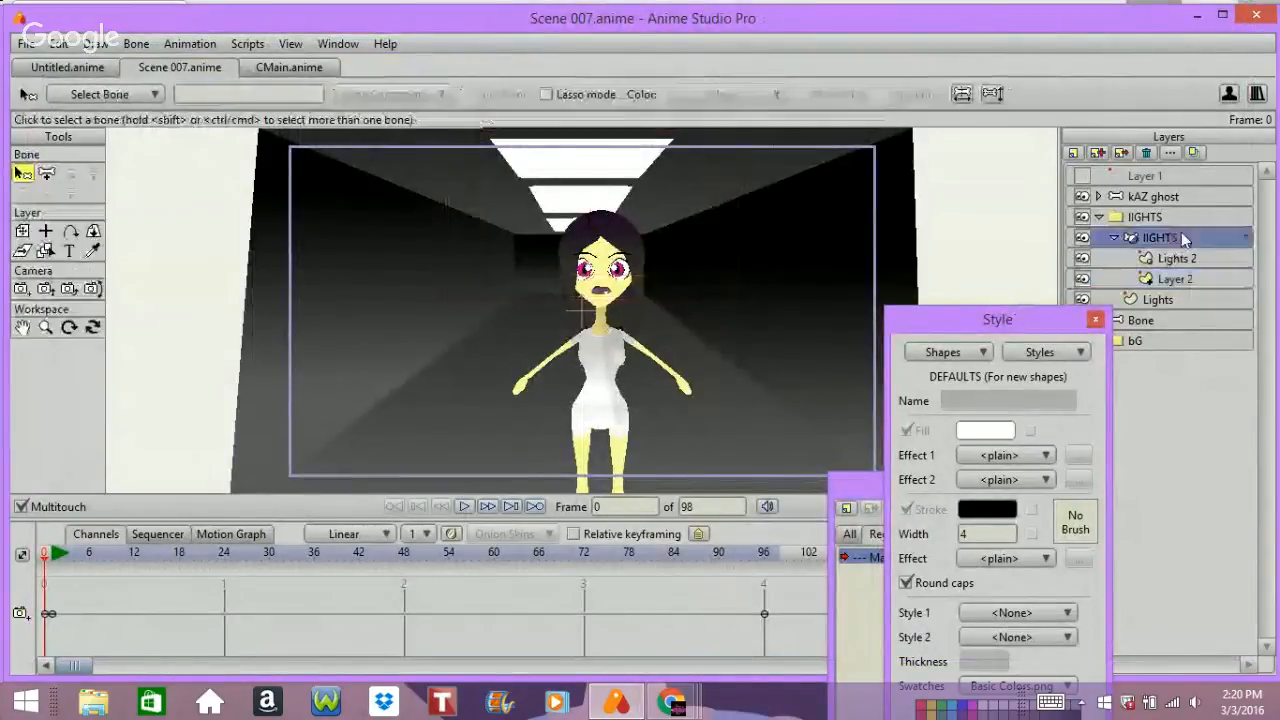
click(46, 173)
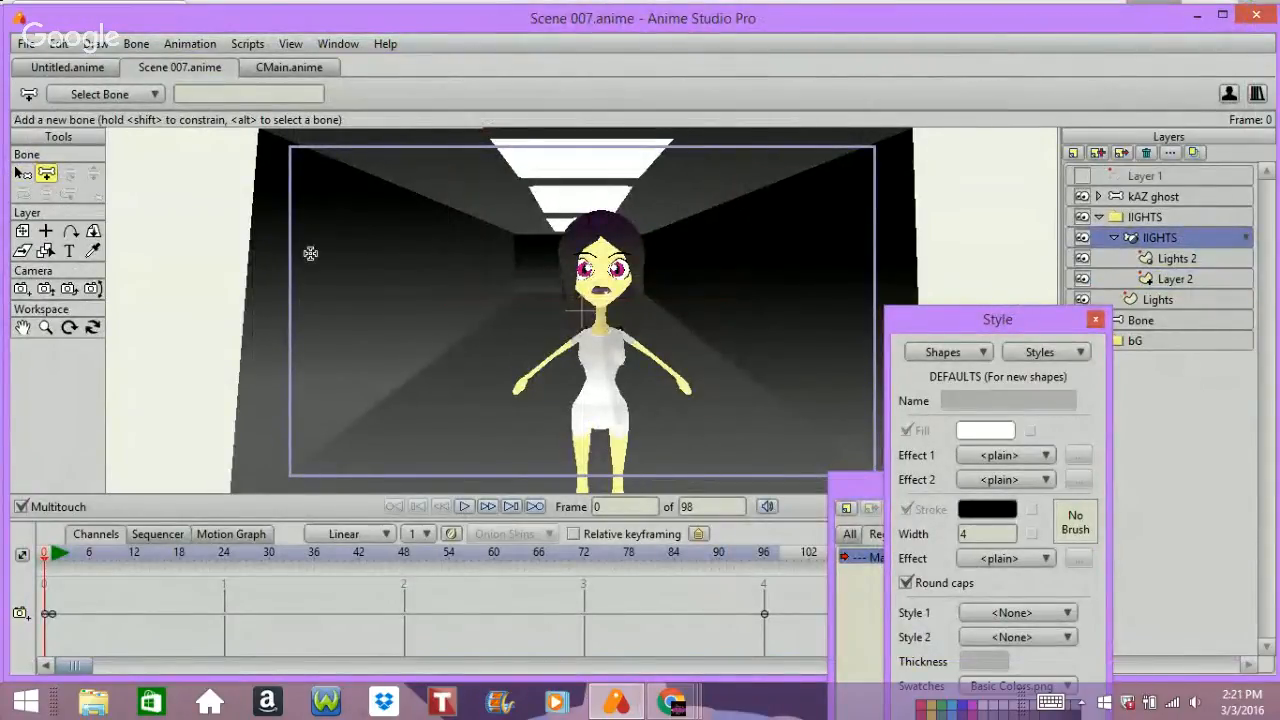
drag(468, 211, 479, 160)
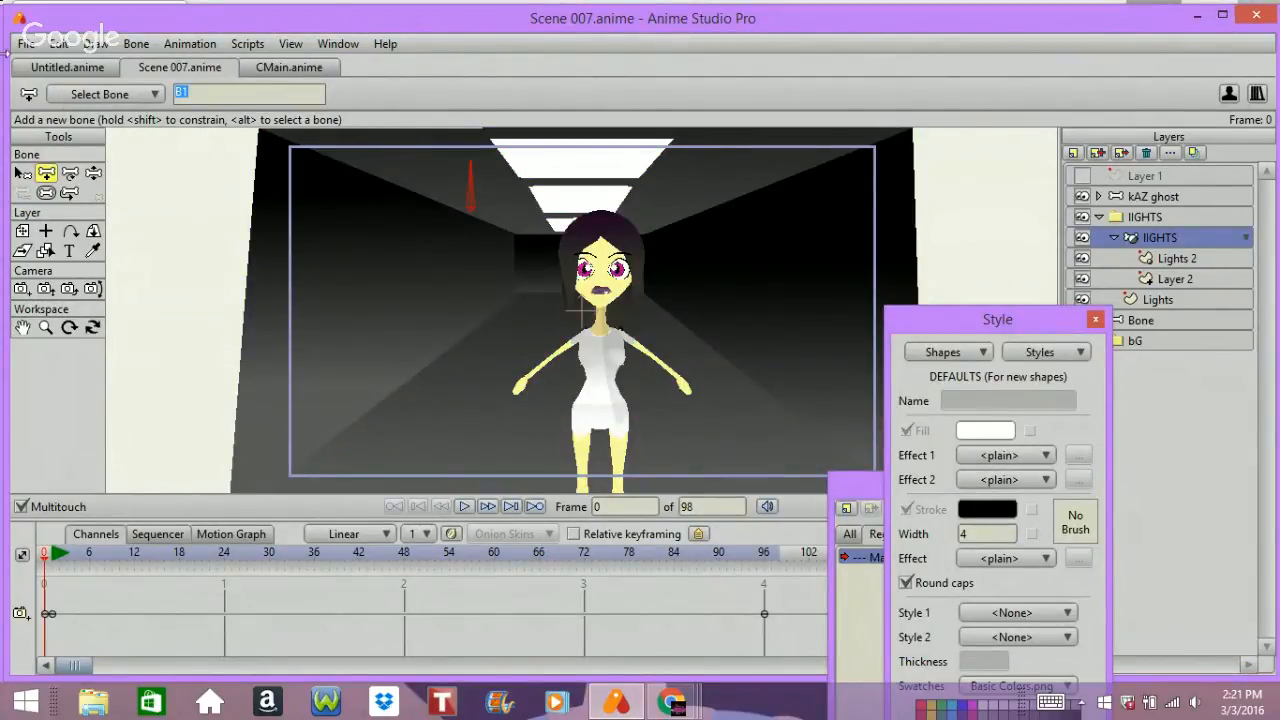
- Enable angle constraints on bone B1 with a maximum of 0 degrees and a minimum allowing a quarter turn clockwise
click(22, 174)
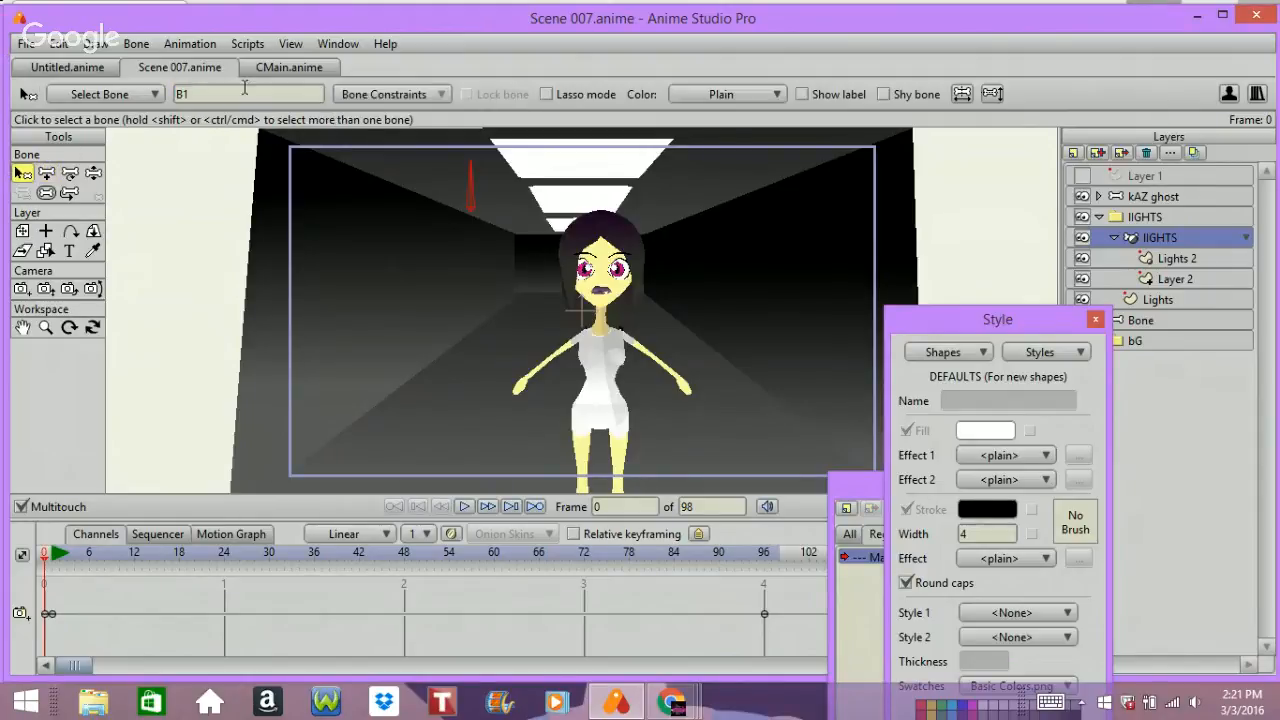
click(408, 96)
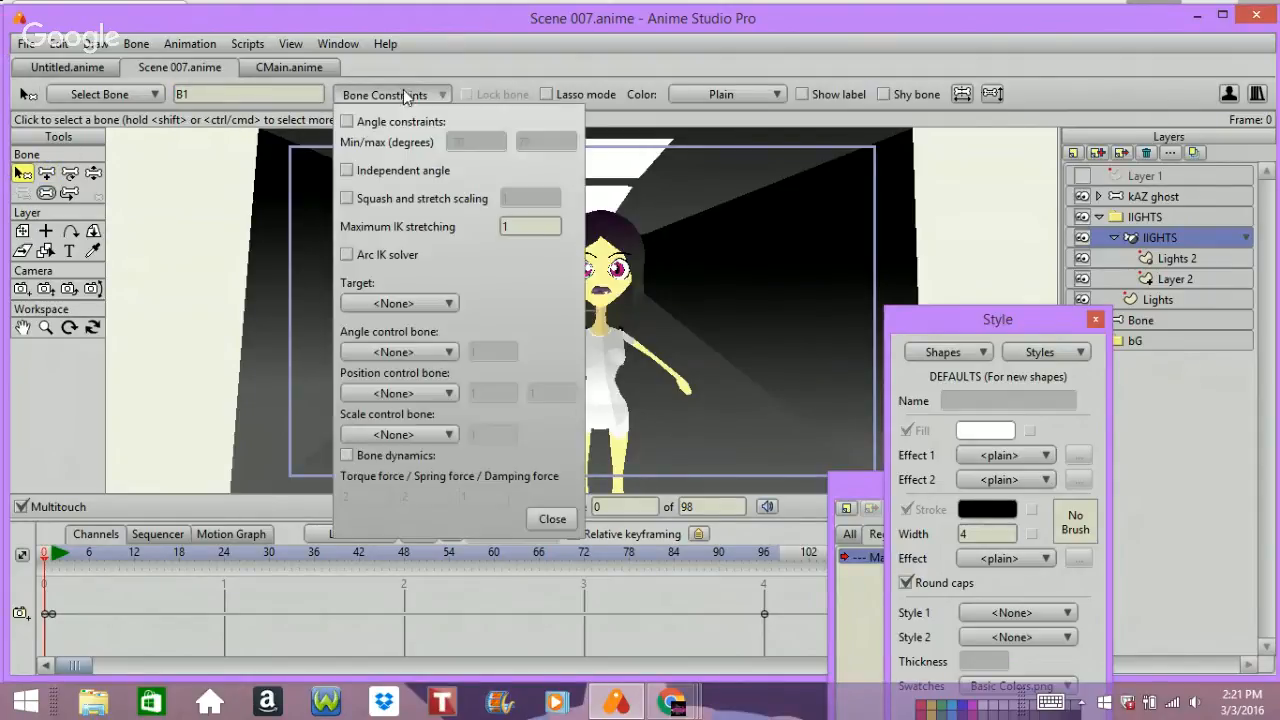
click(424, 201)
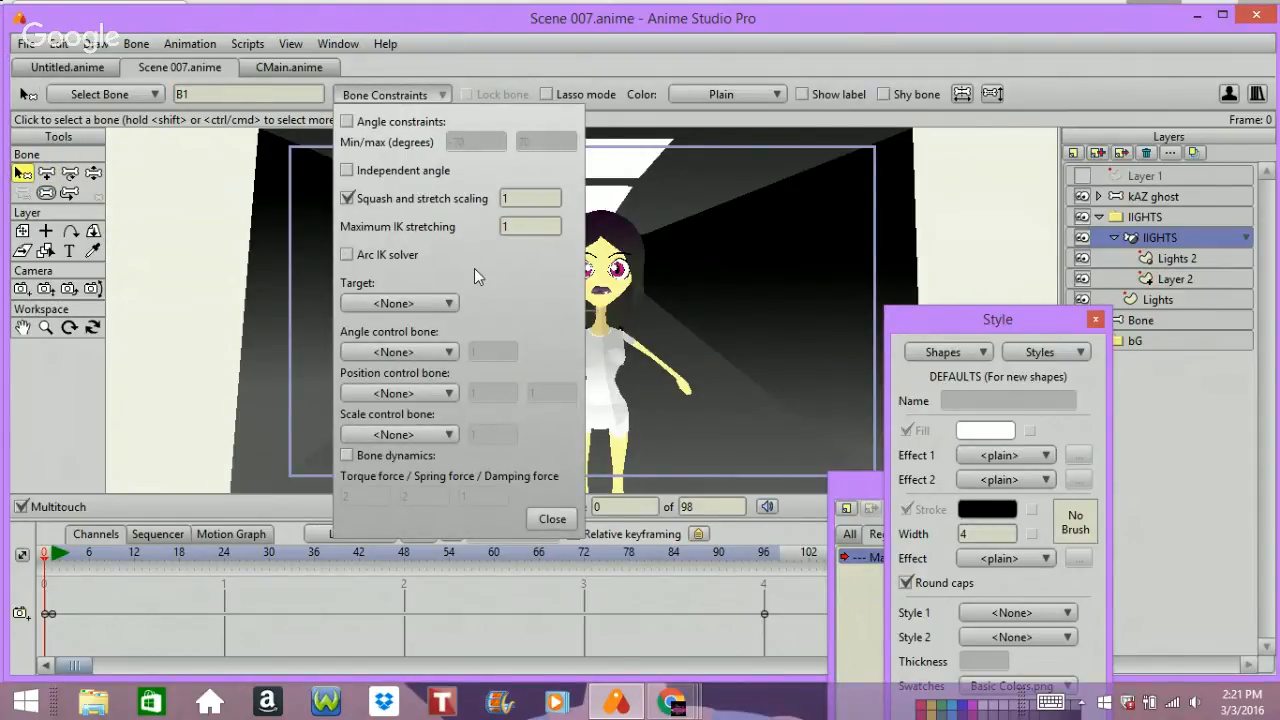
click(390, 198)
click(366, 121)
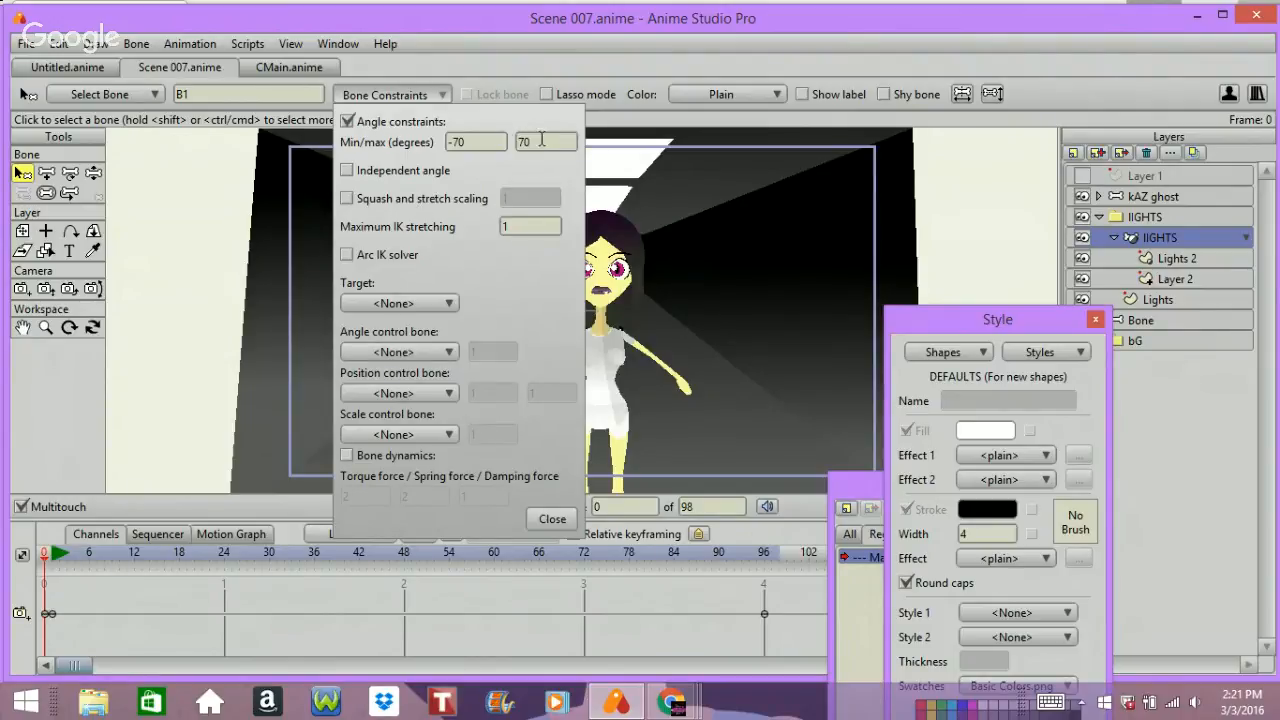
click(541, 140)
text(0)
click(446, 142)
key(BackSpace)
click(553, 519)
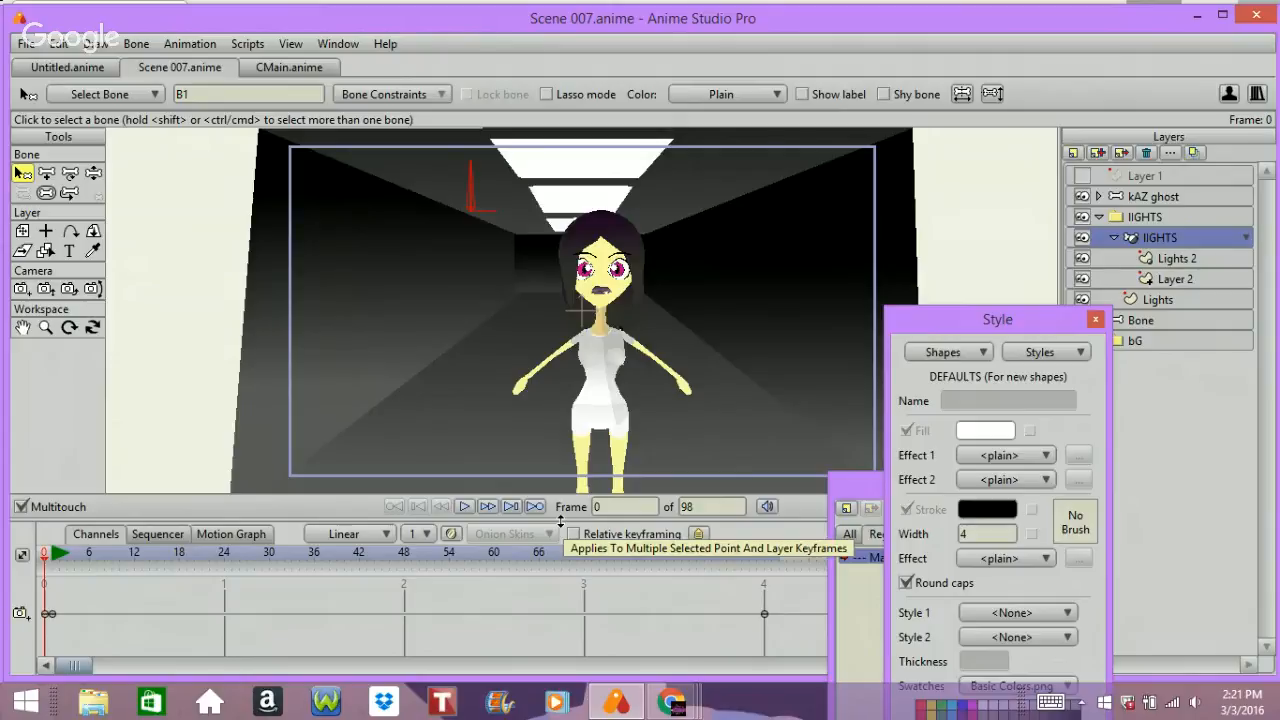
- Create a new action named B1 for the lIGHTS bone layer
drag(847, 480, 808, 228)
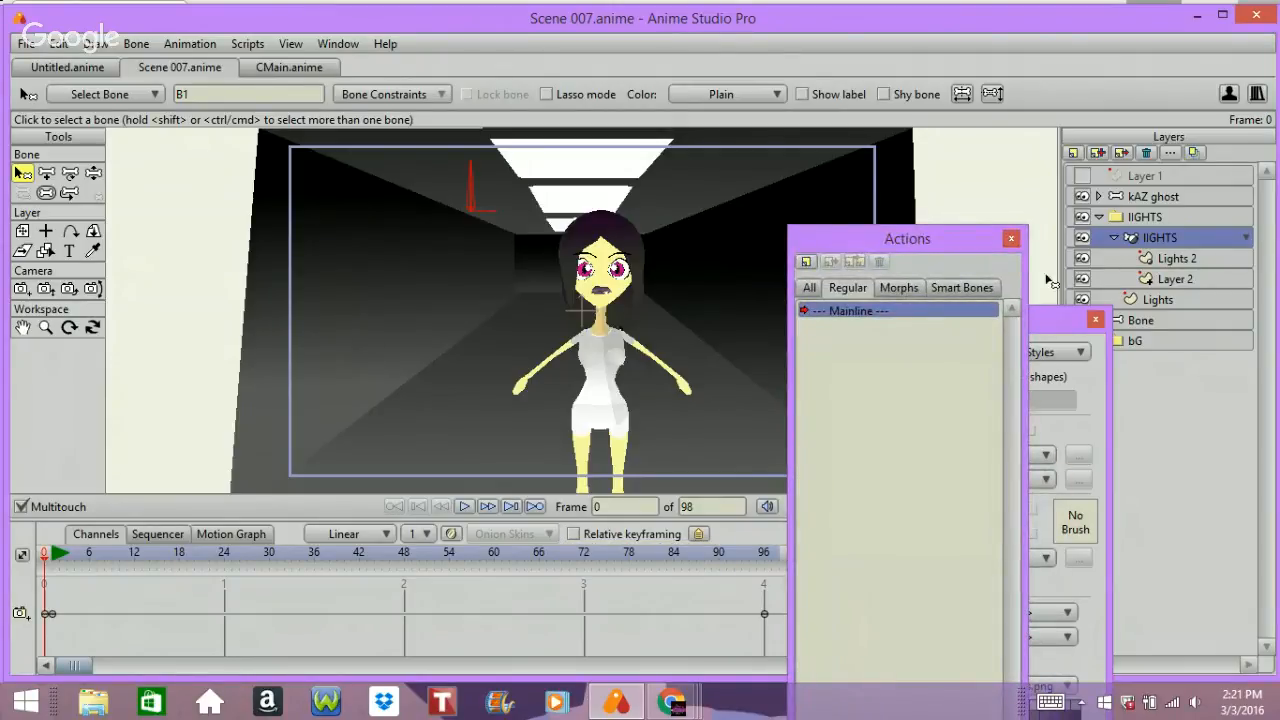
click(806, 261)
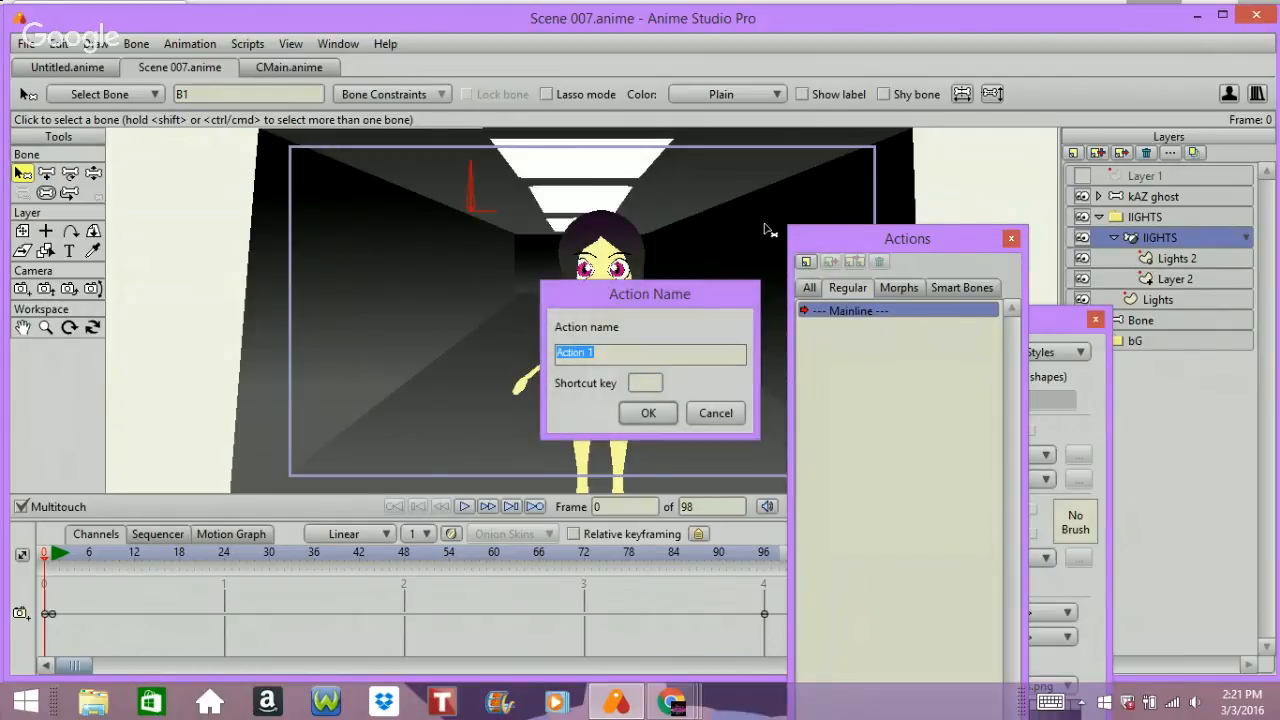
text(B1)
key(Return)
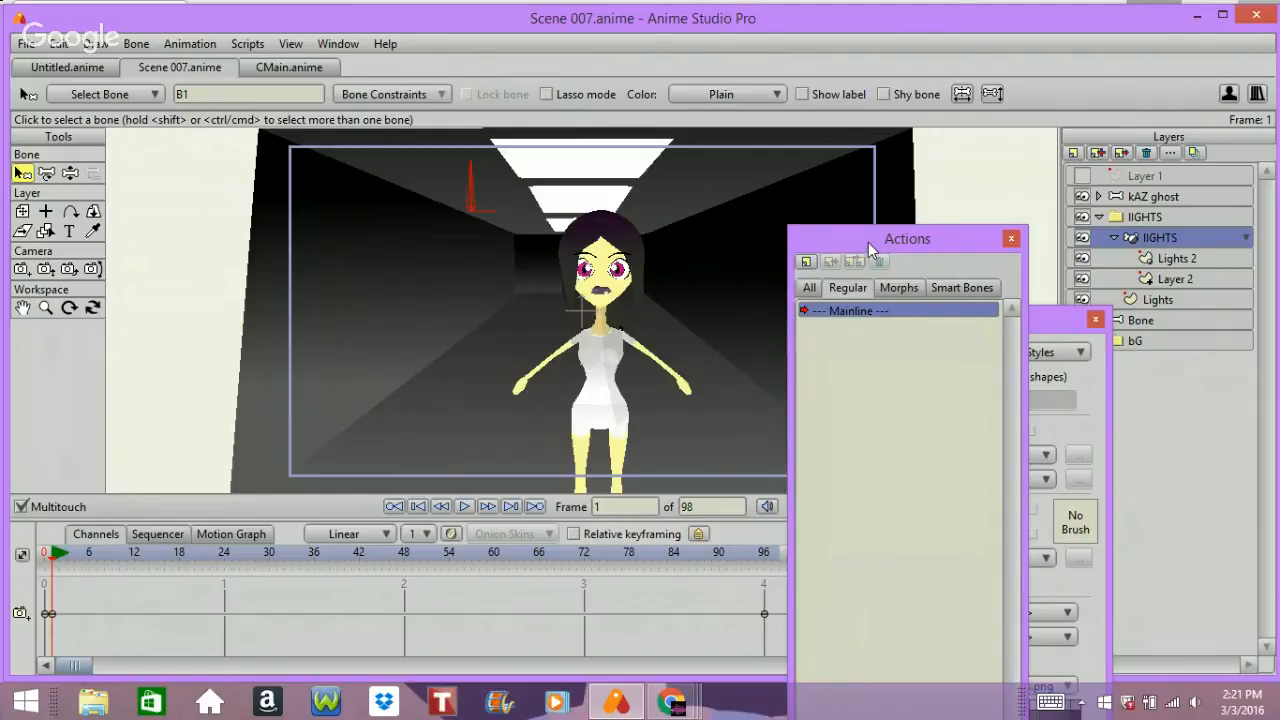
- Open the B1 action for editing and rotate bone B1 to an angle of 0 at frame 1
drag(868, 242, 936, 243)
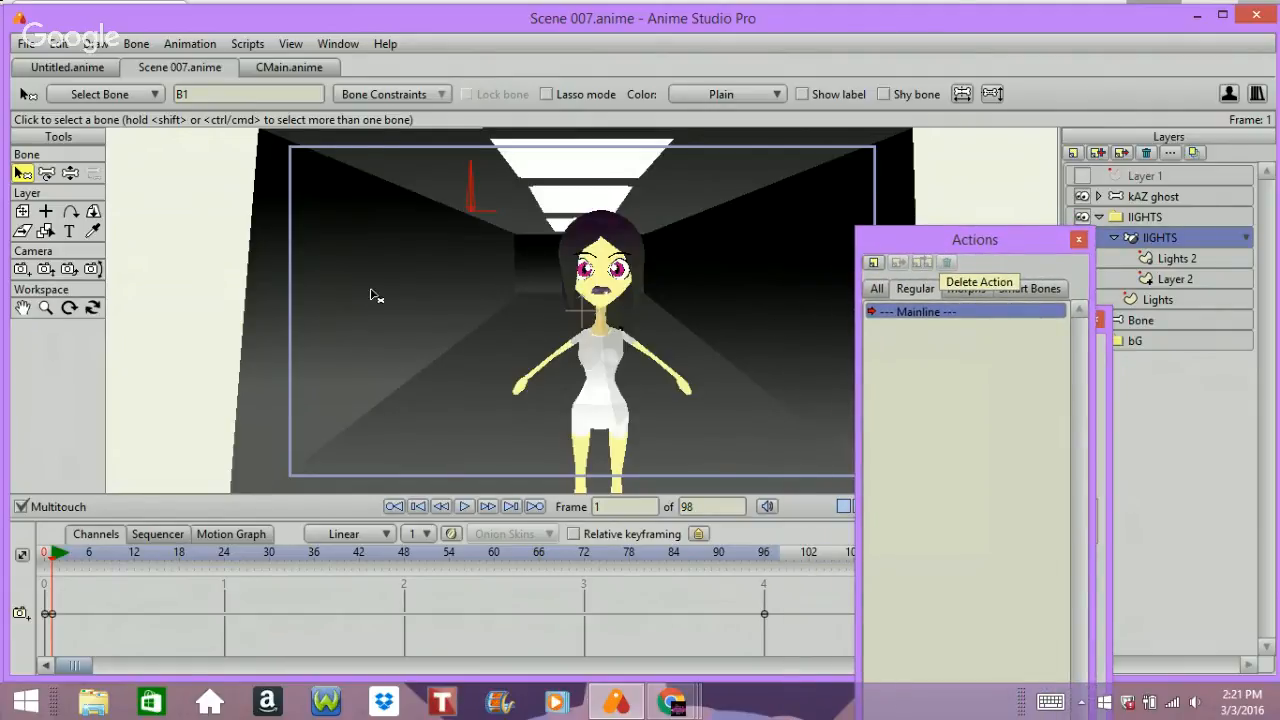
key(Right)
key(Left)
key(Left)
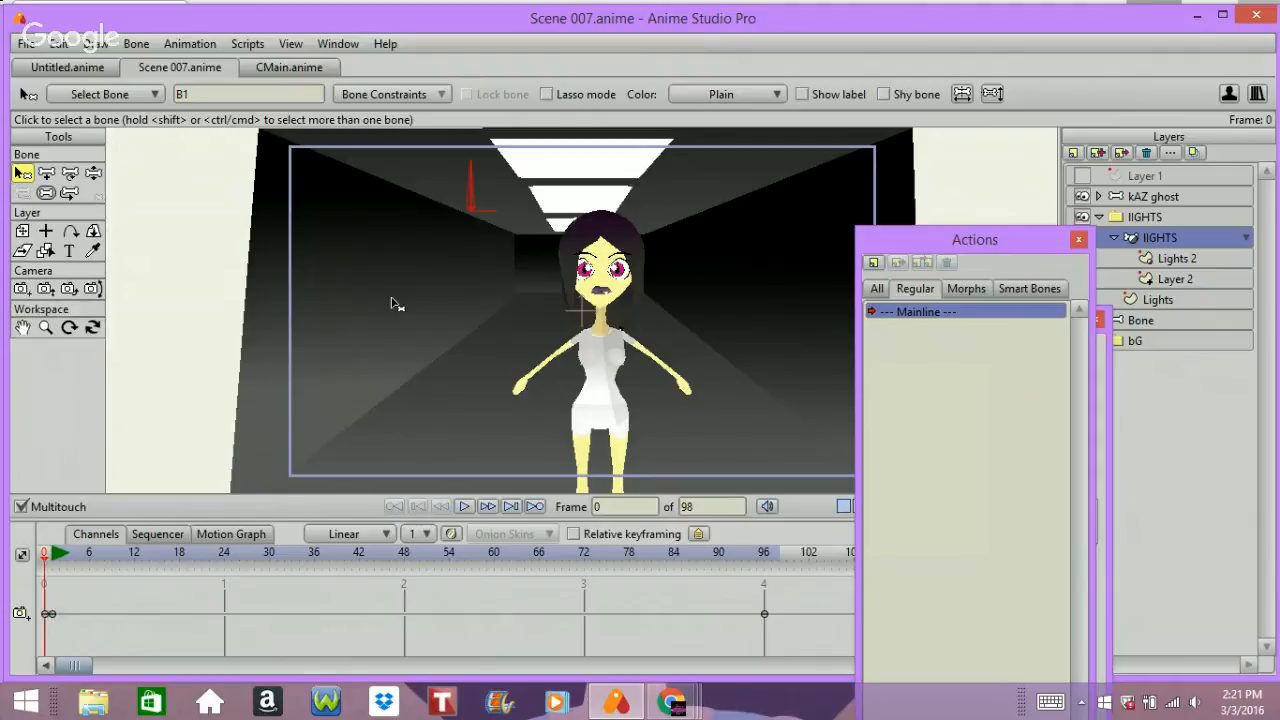
click(871, 263)
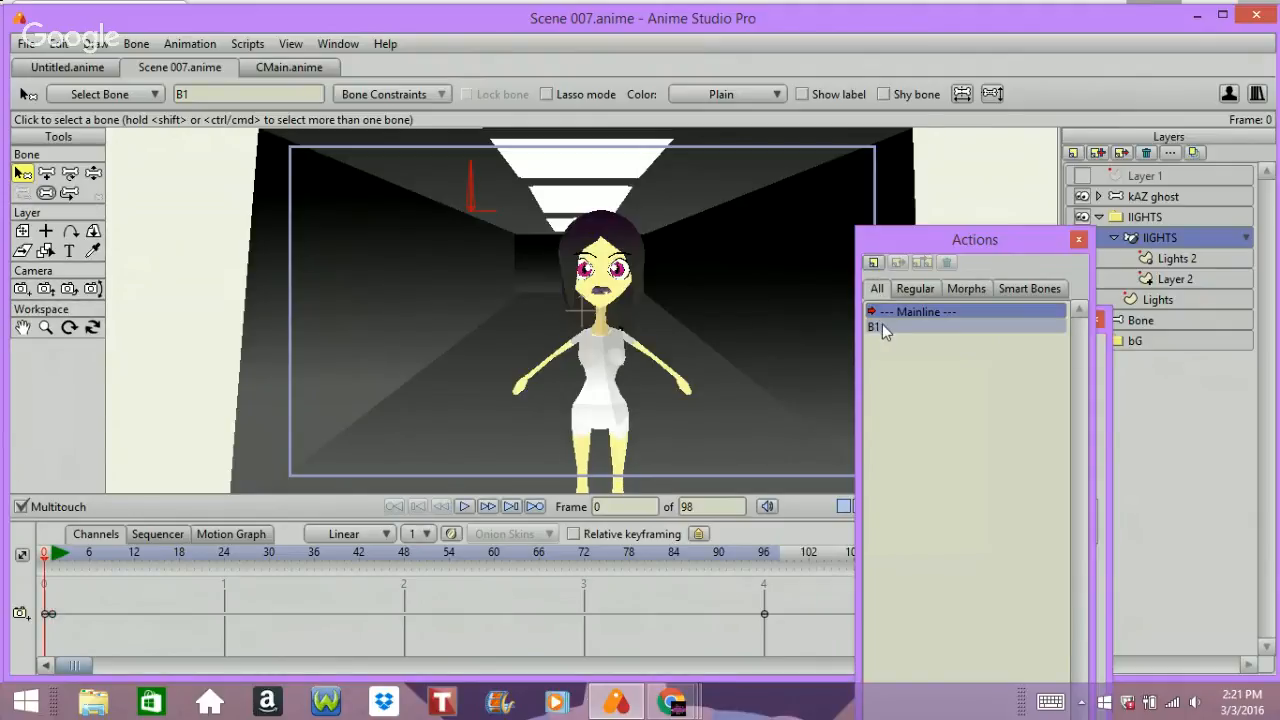
double_click(882, 326)
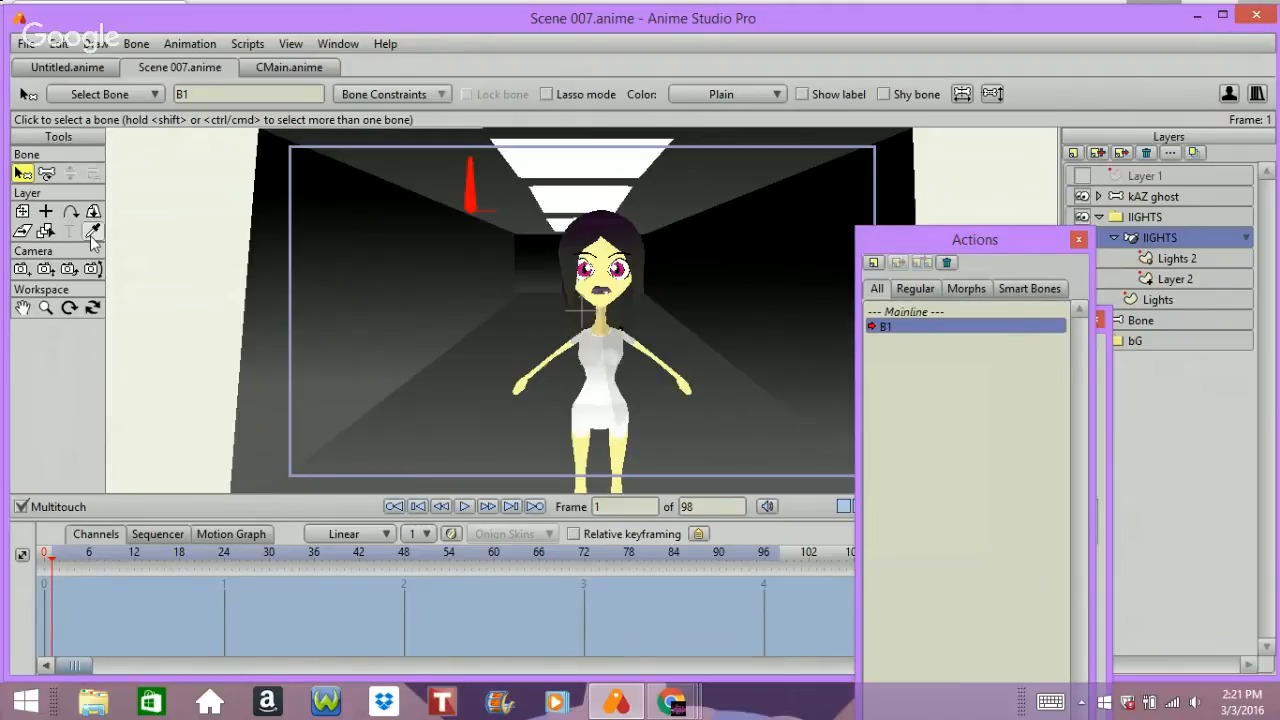
click(46, 174)
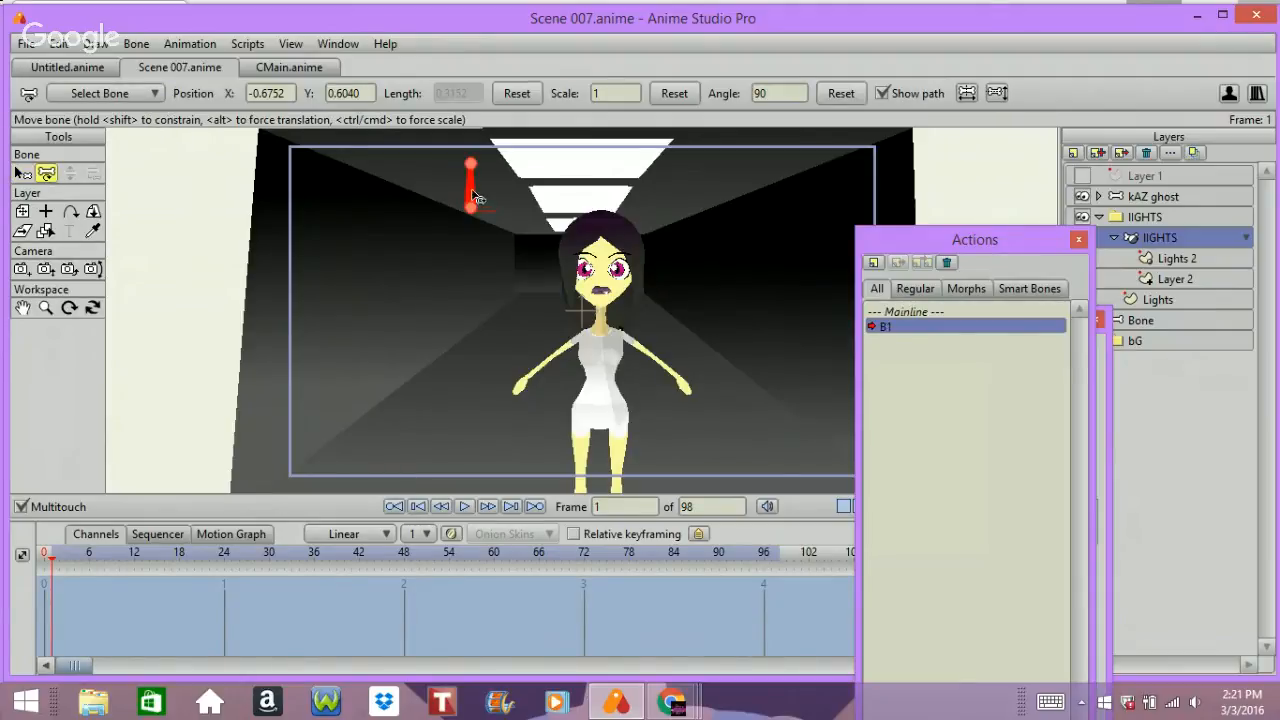
drag(476, 197, 531, 237)
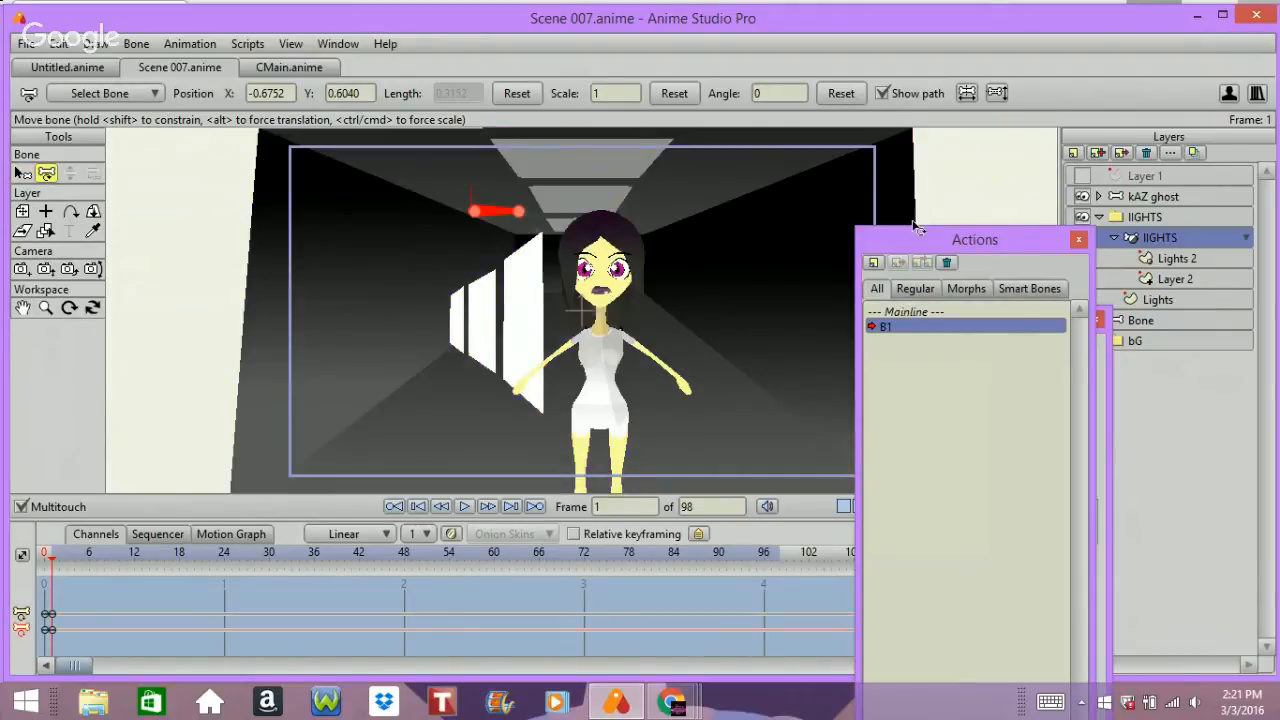
- Reduce bone B1's strength to 0 on frame 0, check frame 1, and return to the mainline with the B1 action selected
double_click(868, 313)
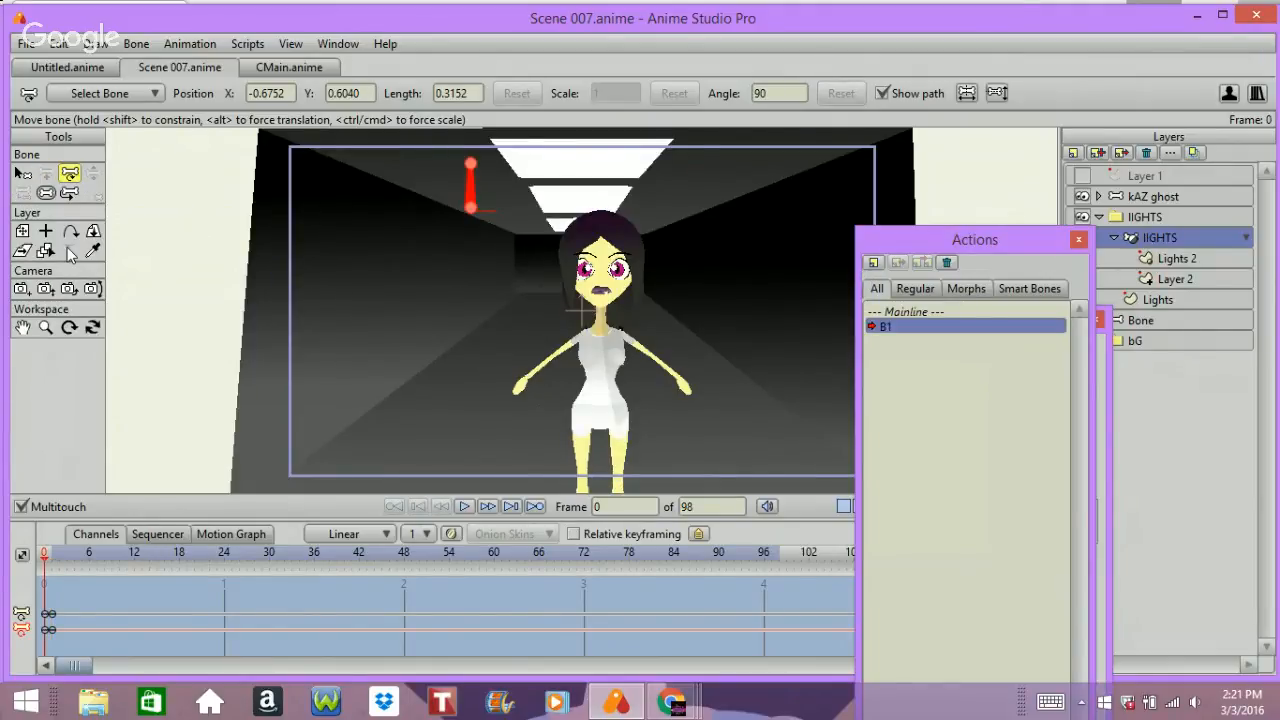
click(45, 193)
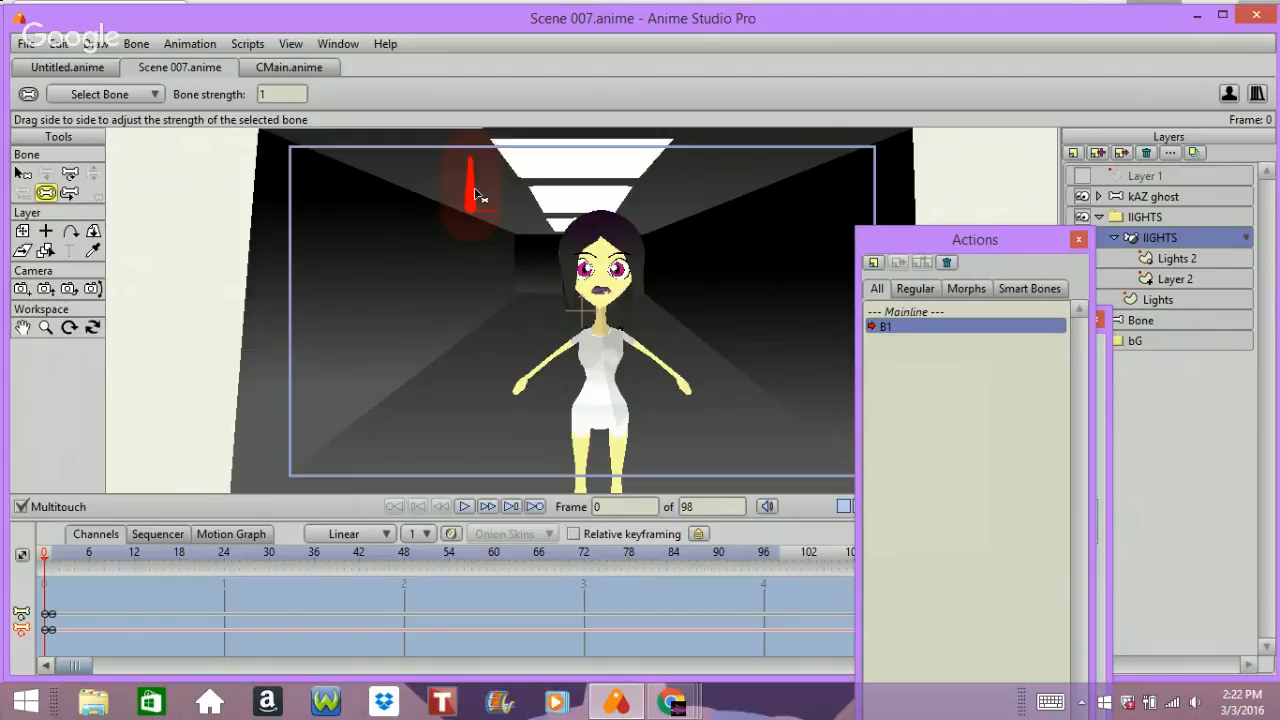
drag(480, 194, 234, 184)
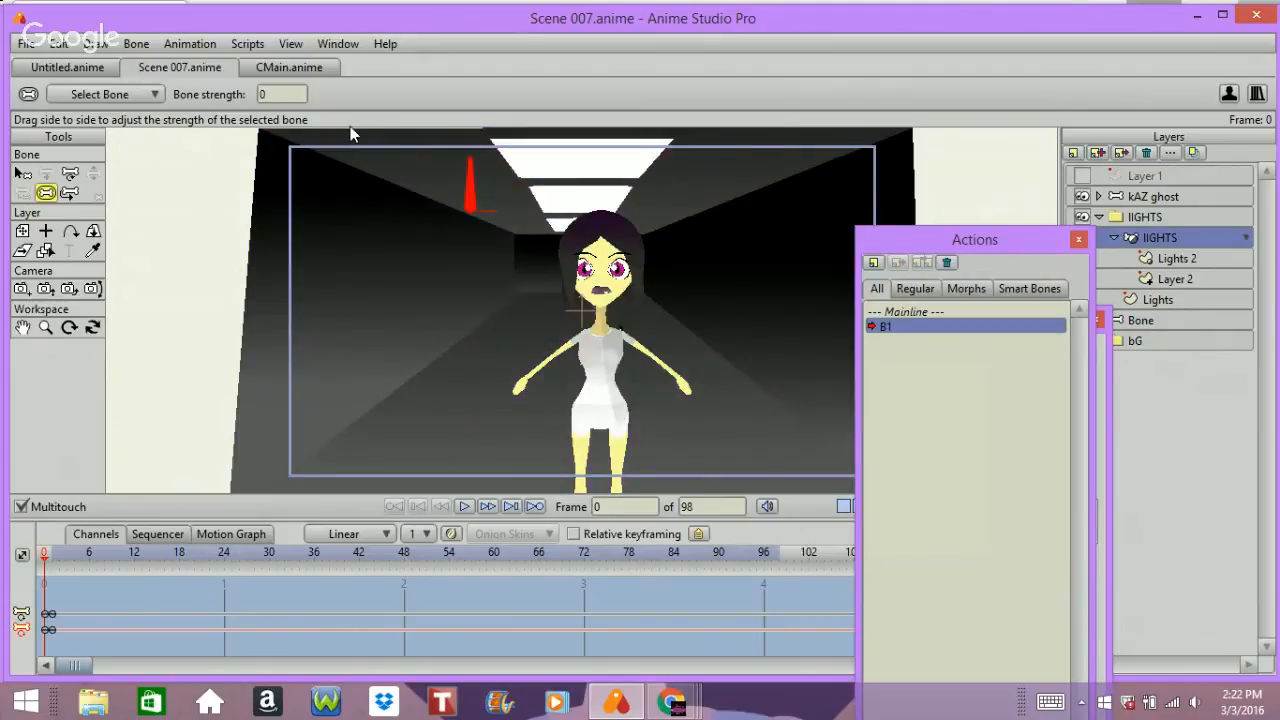
key(Right)
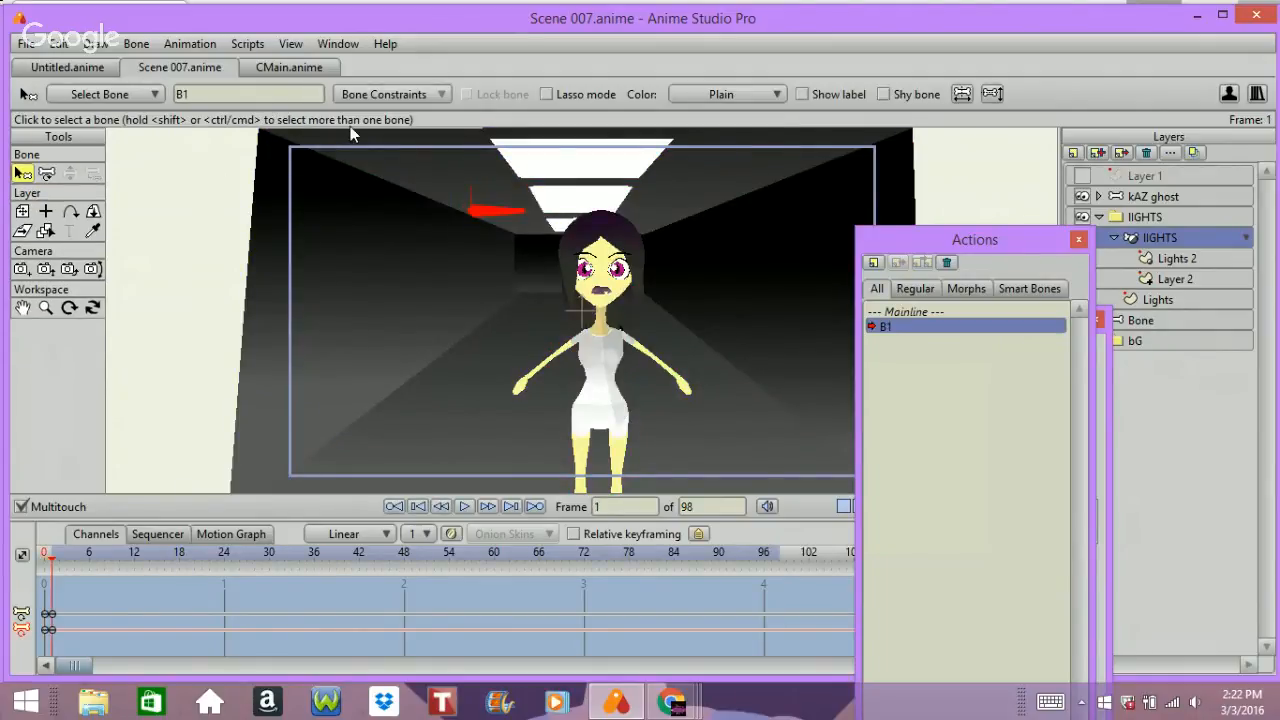
click(900, 313)
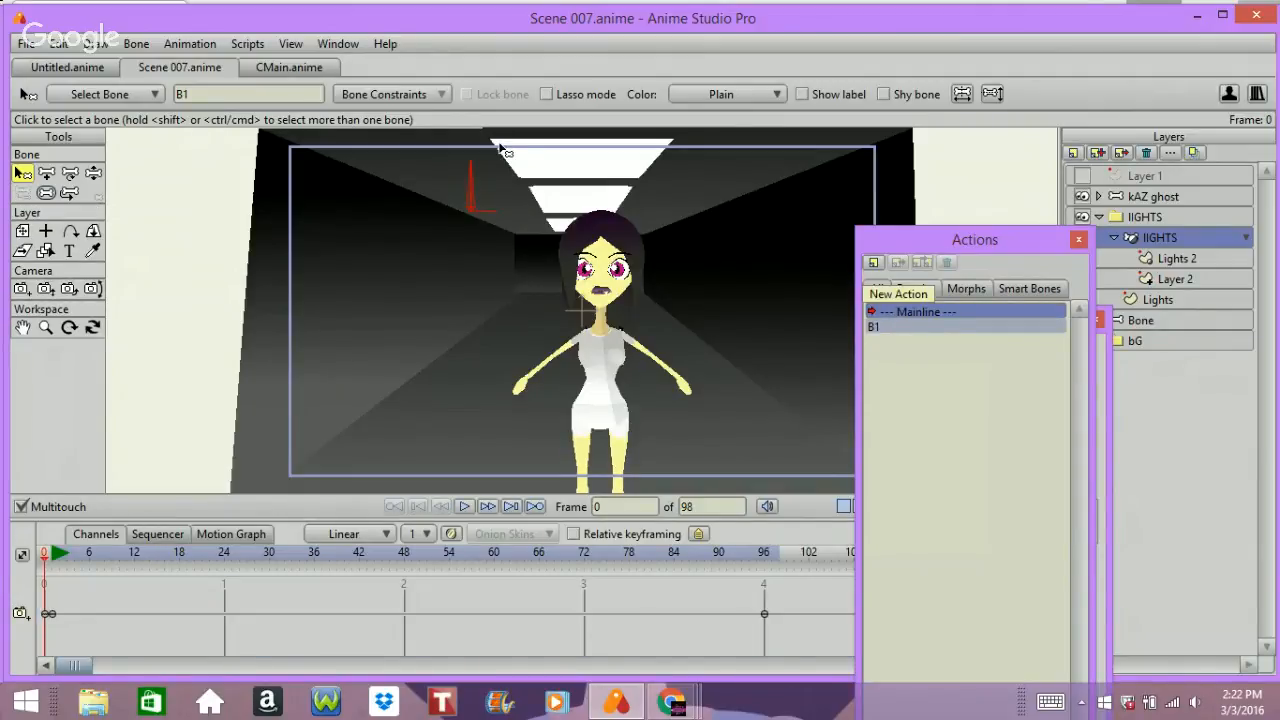
click(874, 327)
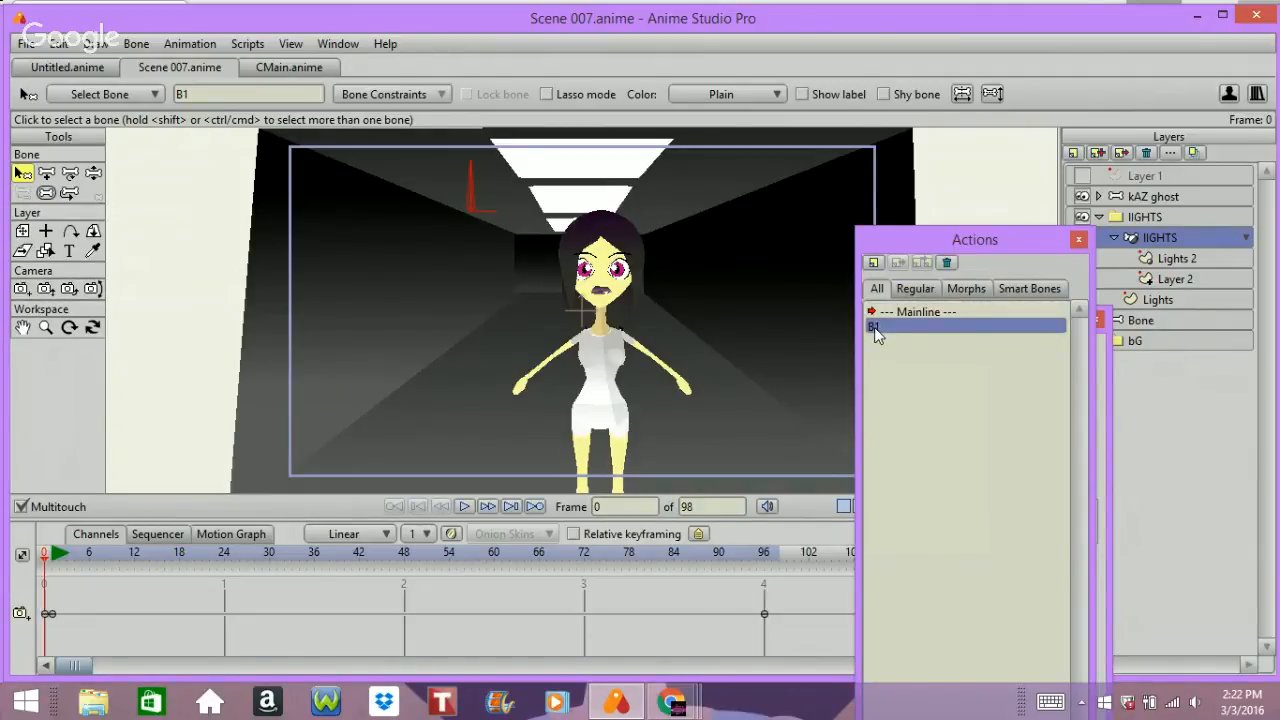
- In the B1 action, move Layer 2's mask shape straight down below the ceiling lights at frame 1, then return to the mainline and preview-render frame 0
click(1180, 273)
click(45, 175)
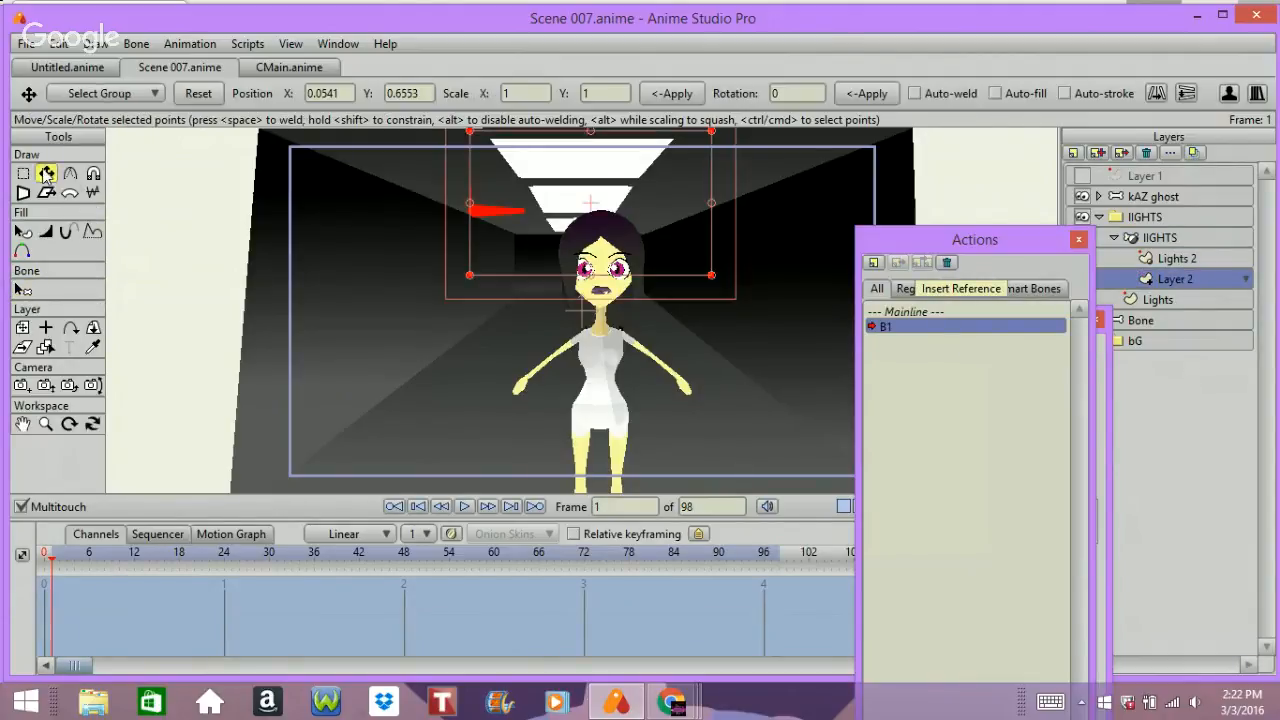
drag(174, 277, 188, 347)
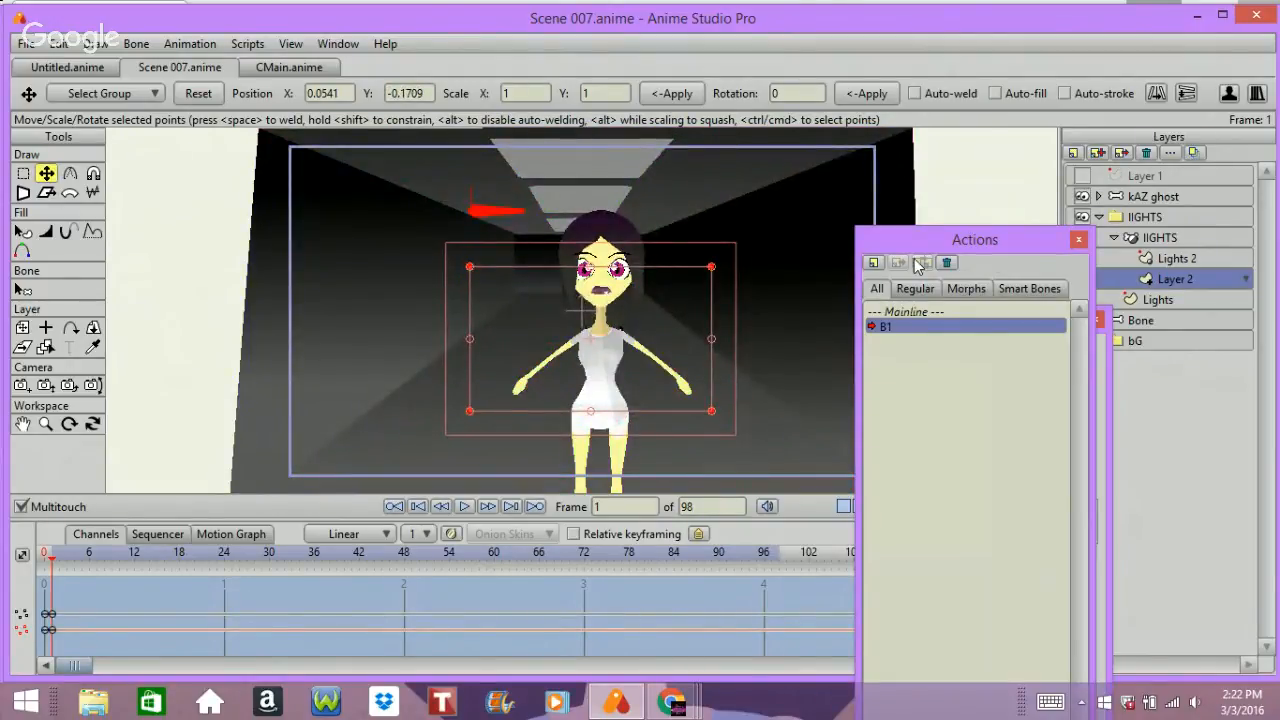
double_click(905, 312)
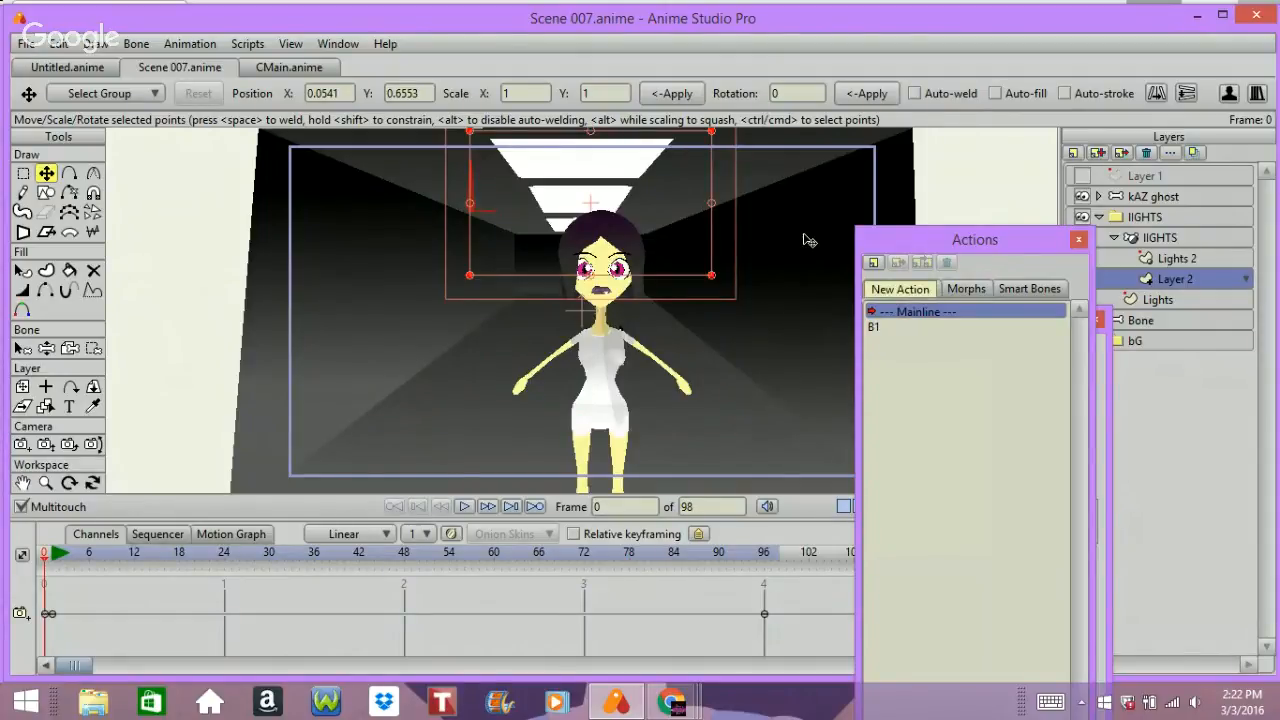
key(ctrl+r)
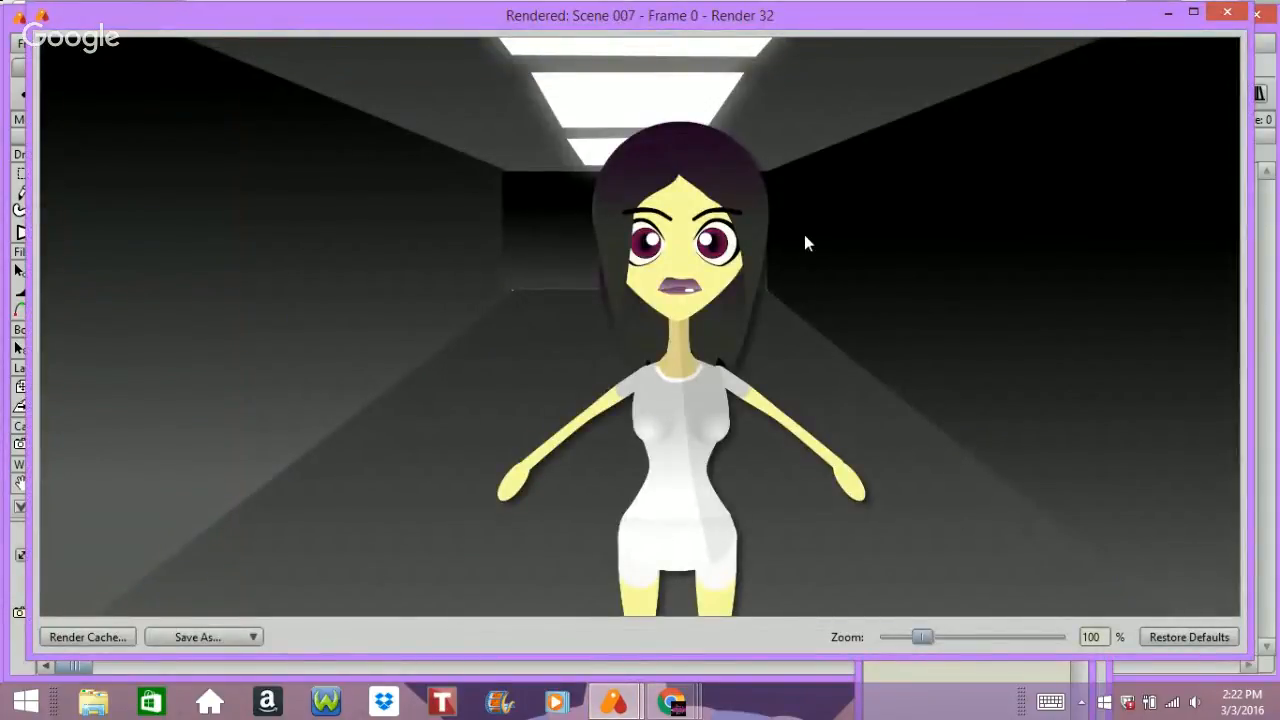
click(1230, 11)
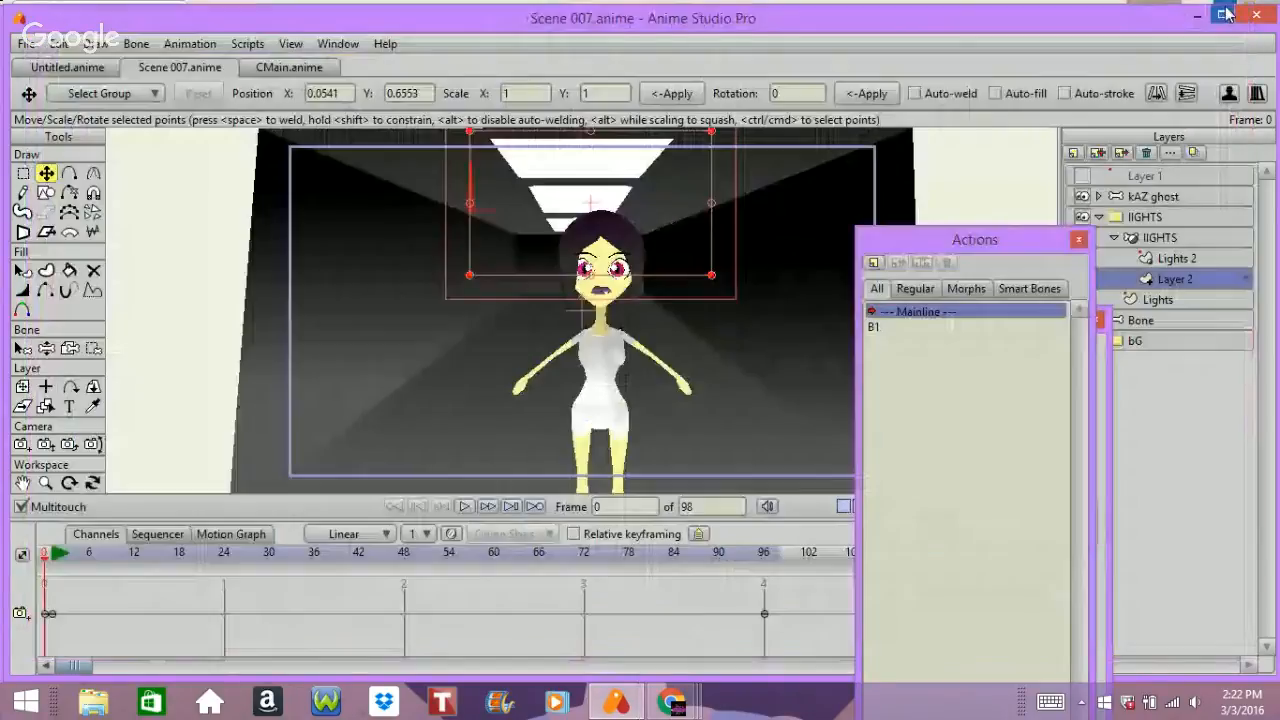
- Key bone B1 of the lIGHTS bone layer at its reset angle on mainline frame 1
key(Right)
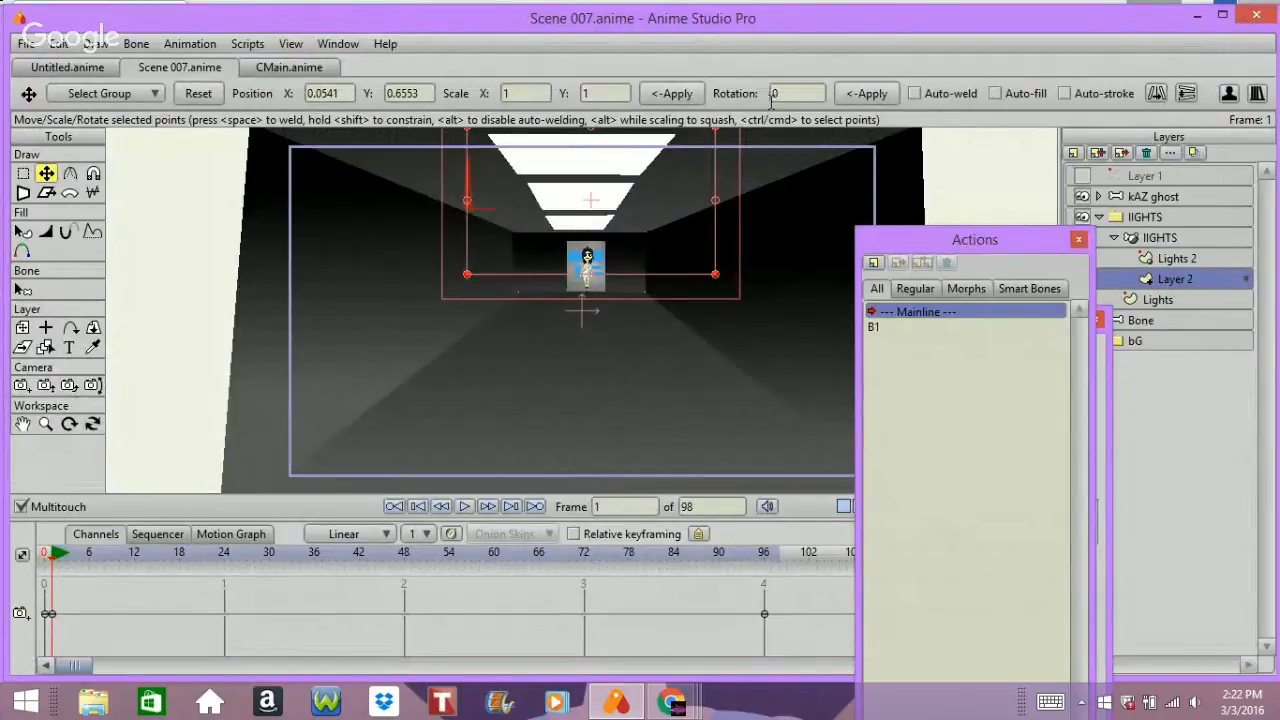
click(1157, 238)
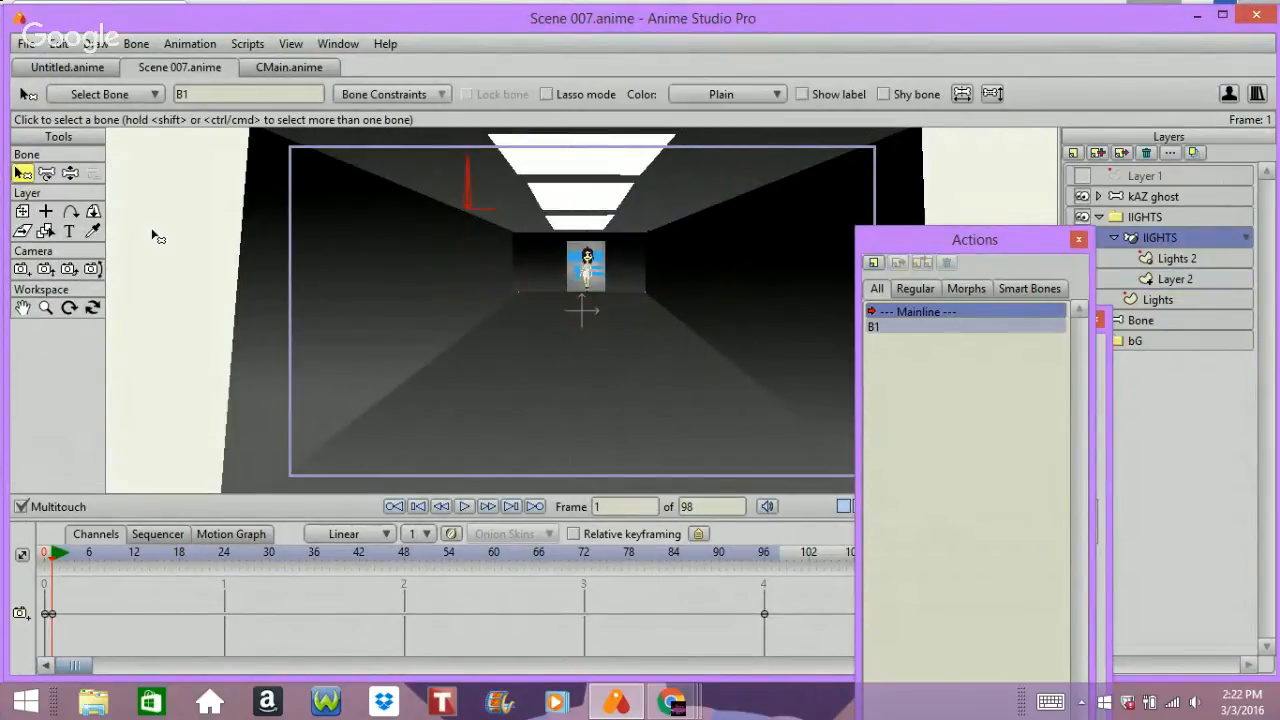
click(47, 174)
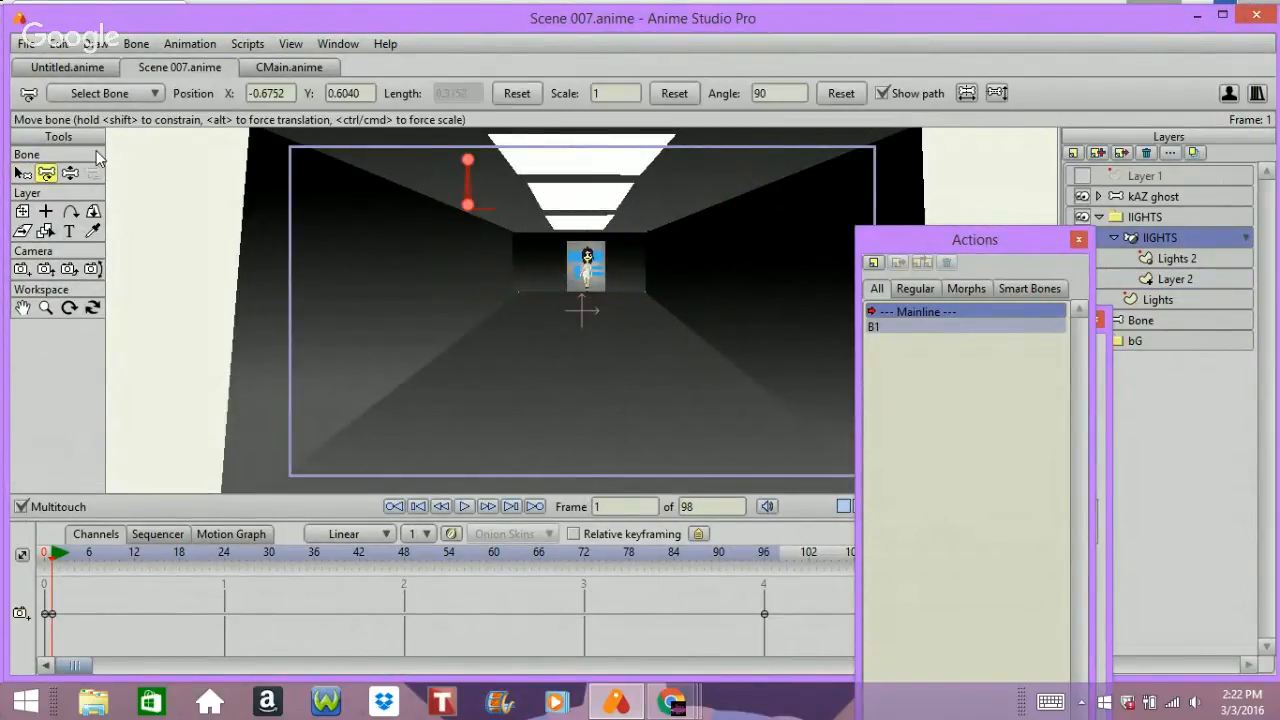
click(838, 93)
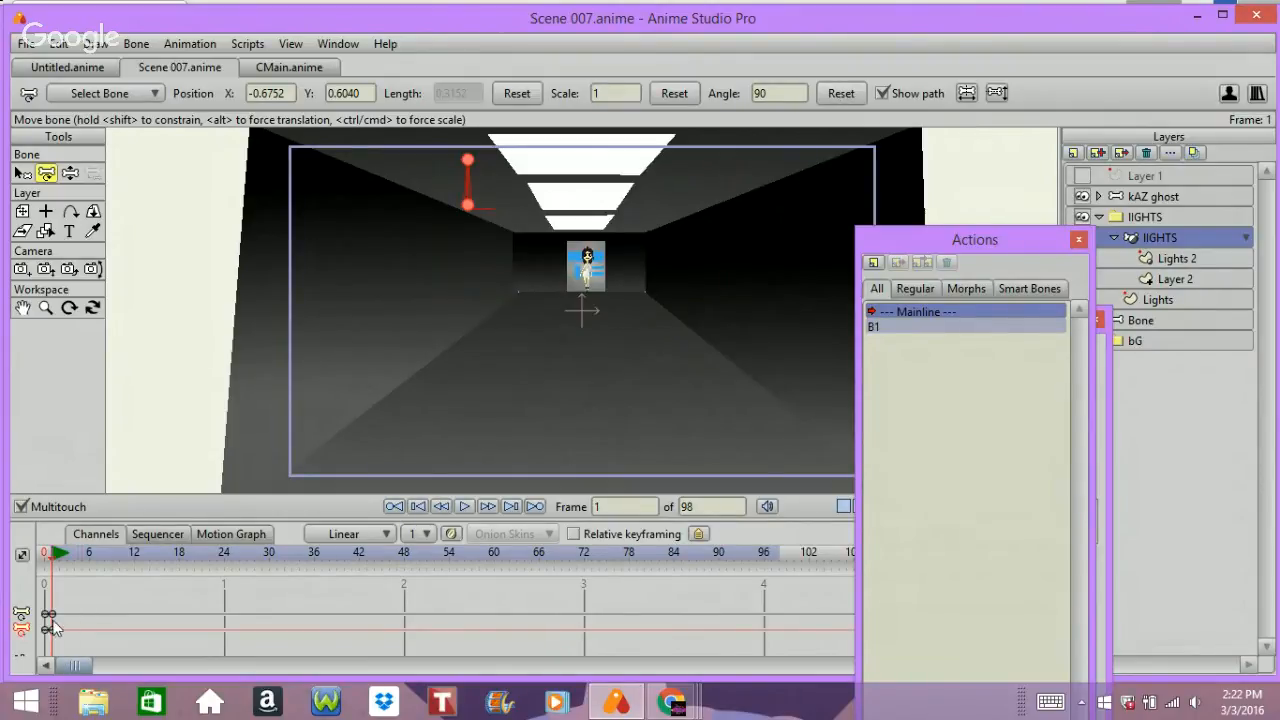
- Change the interpolation of bone B1's frame 1 keyframes to Noisy
right_click(50, 628)
mouse_move(58, 626)
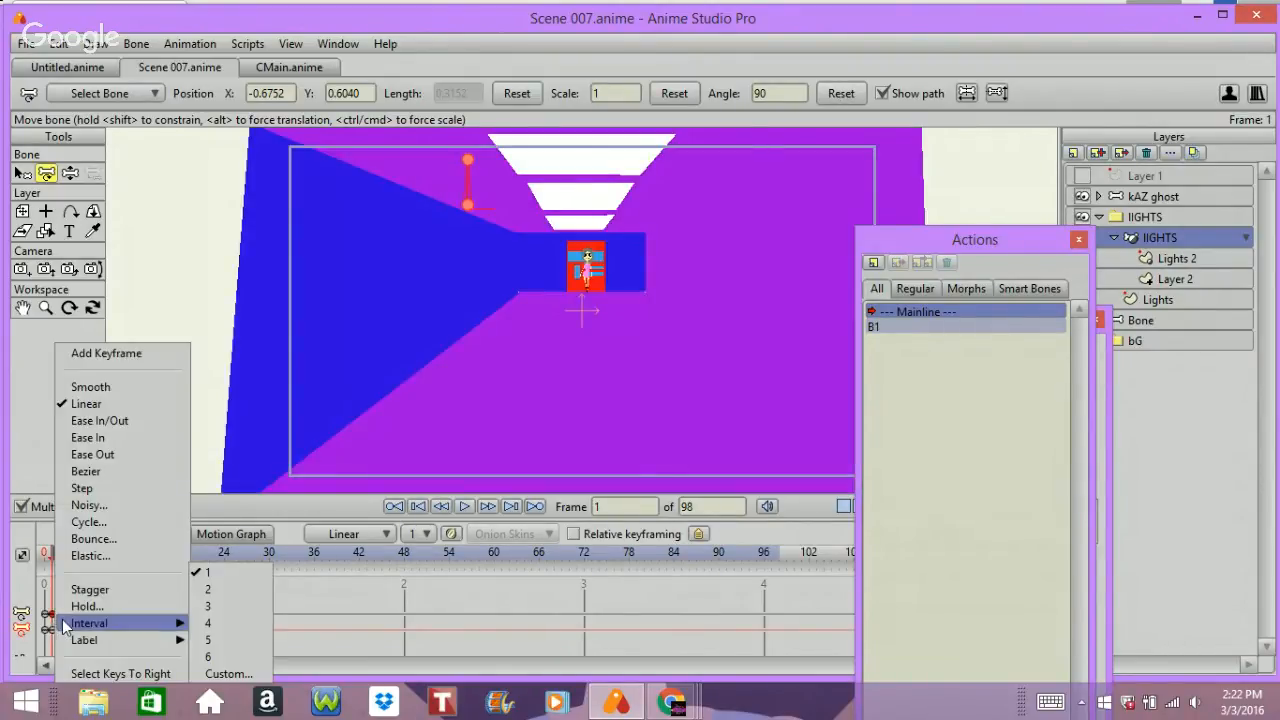
click(307, 592)
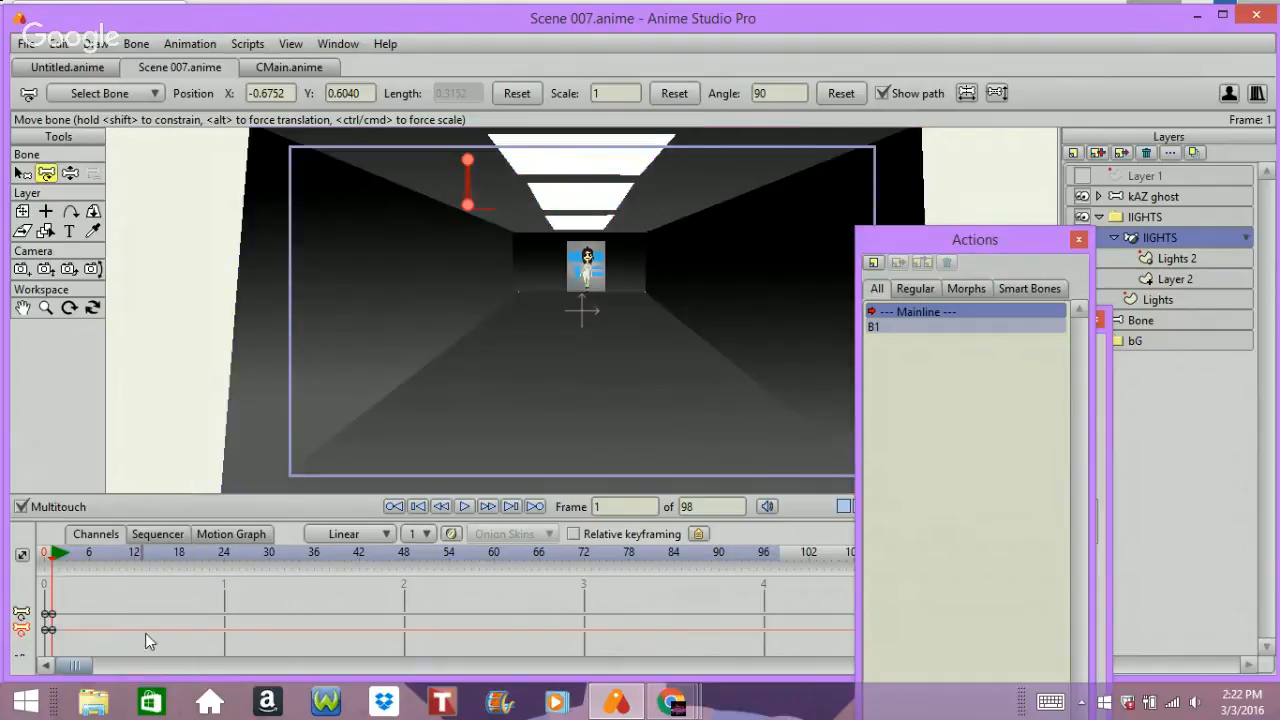
right_click(65, 618)
right_click(57, 617)
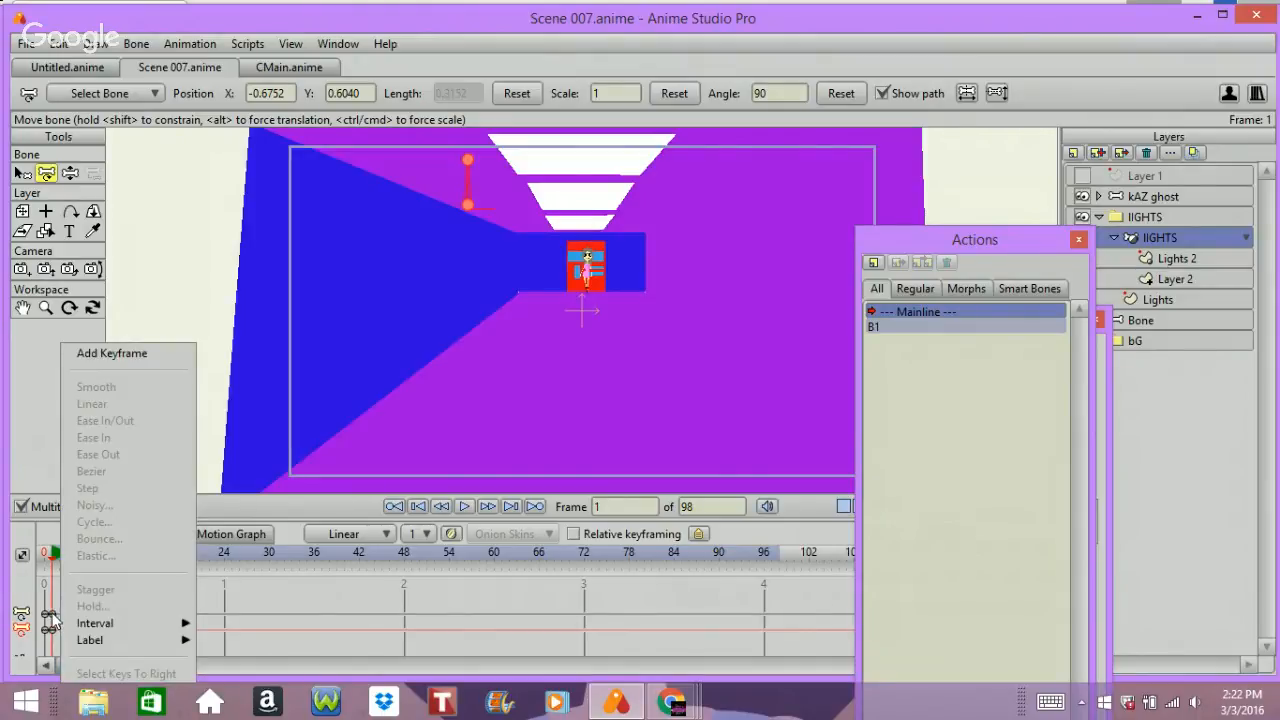
right_click(51, 615)
right_click(50, 619)
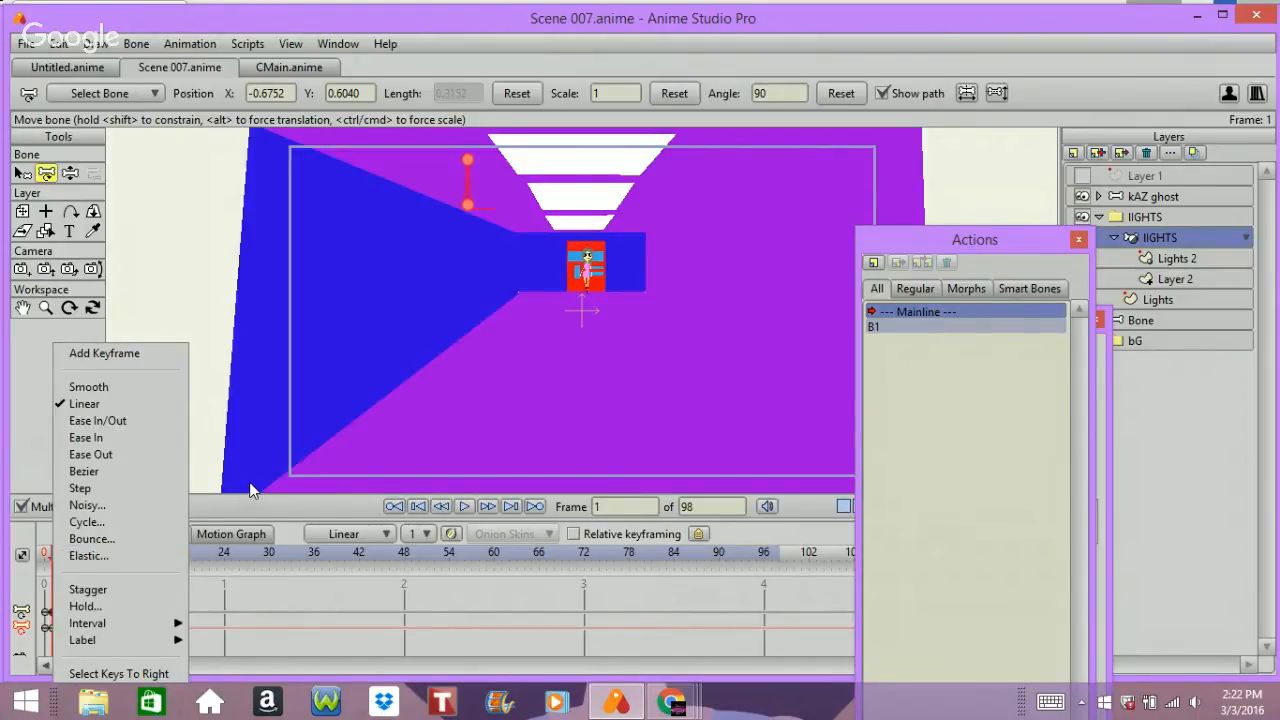
click(131, 505)
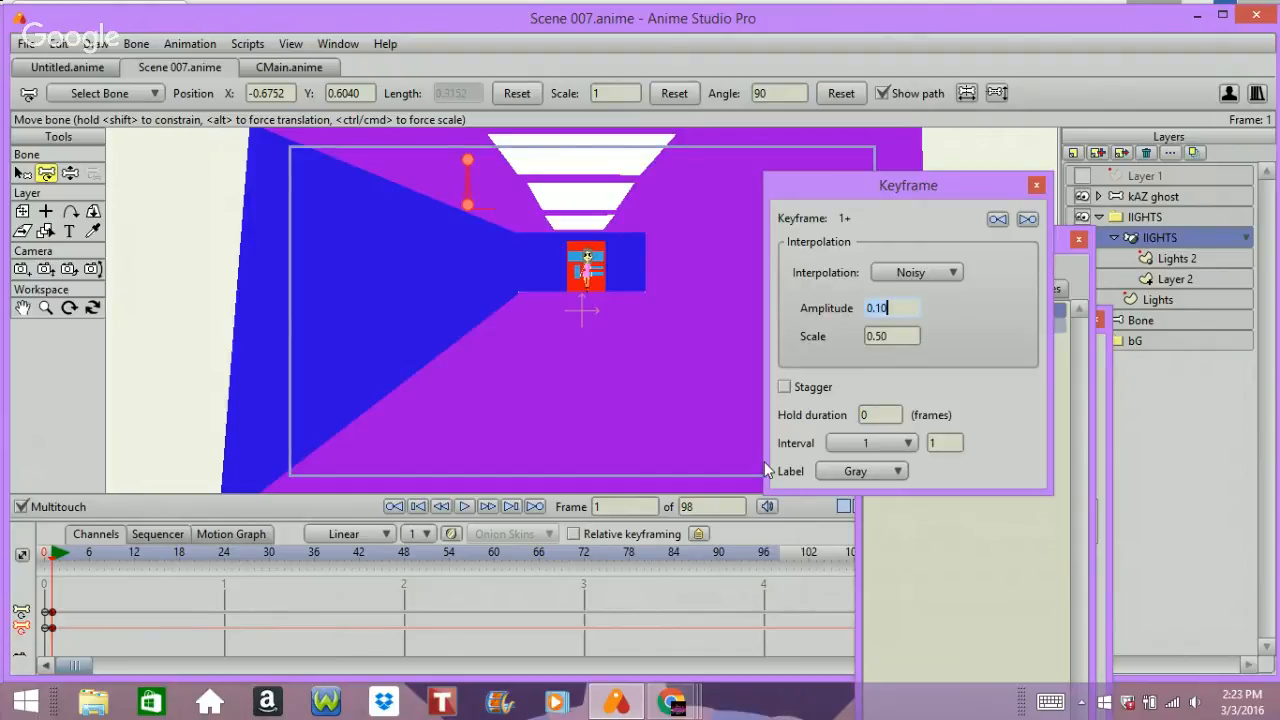
- Set the noisy interpolation of bone B1's keyframes to an amplitude of 1 and a scale of 8
key(Tab)
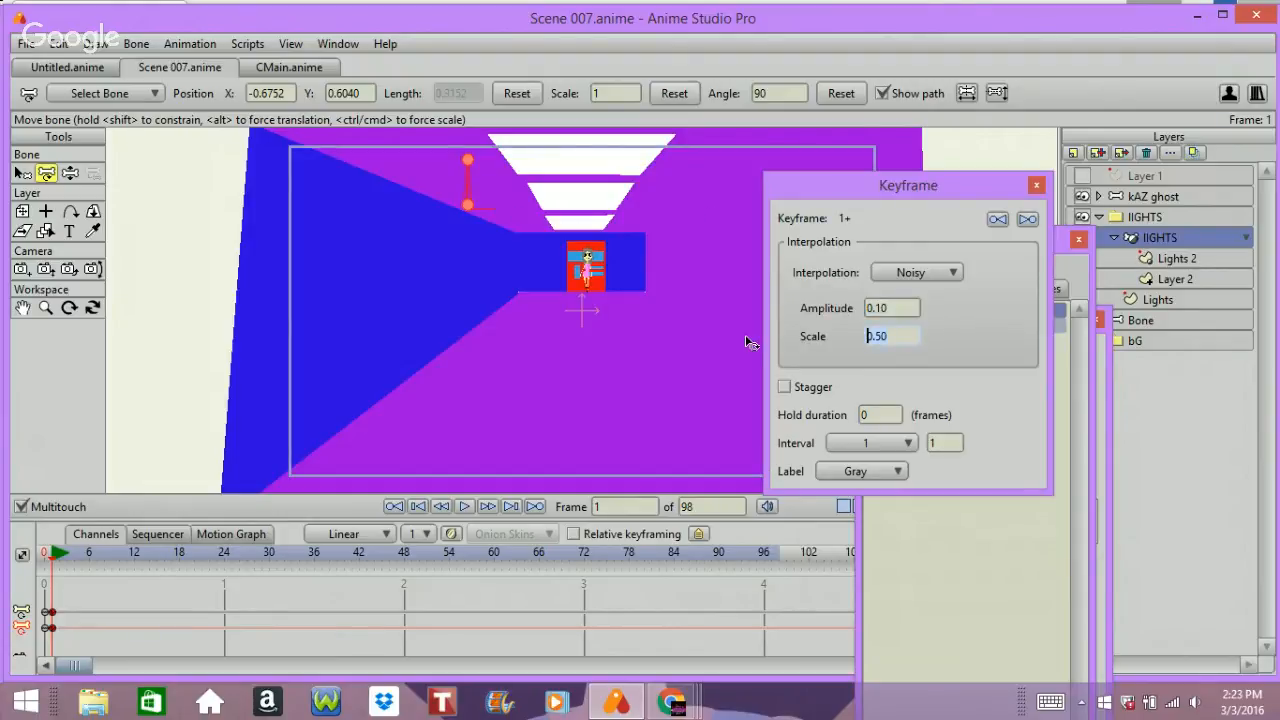
key(Return)
click(884, 307)
key(BackSpace)
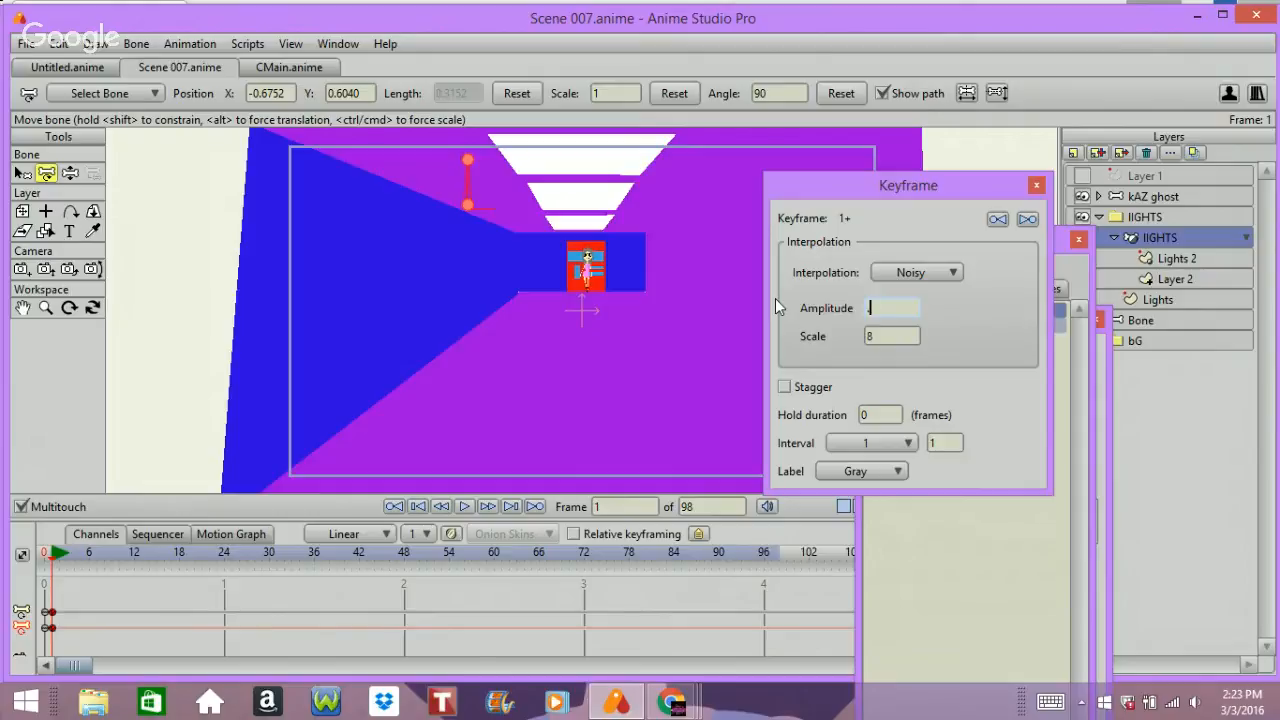
text(1)
key(Return)
click(1036, 185)
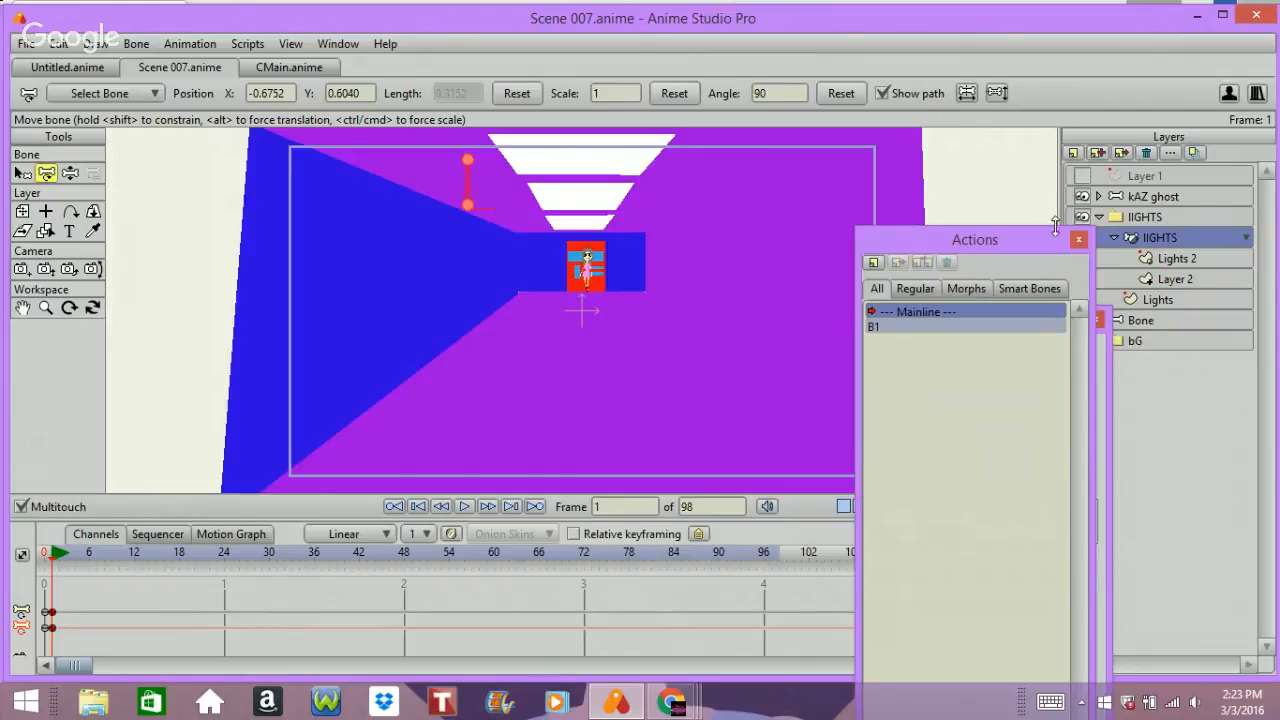
- Play back the scene and step through its opening frames to check bone B1's noisy motion and the light flicker
key(space)
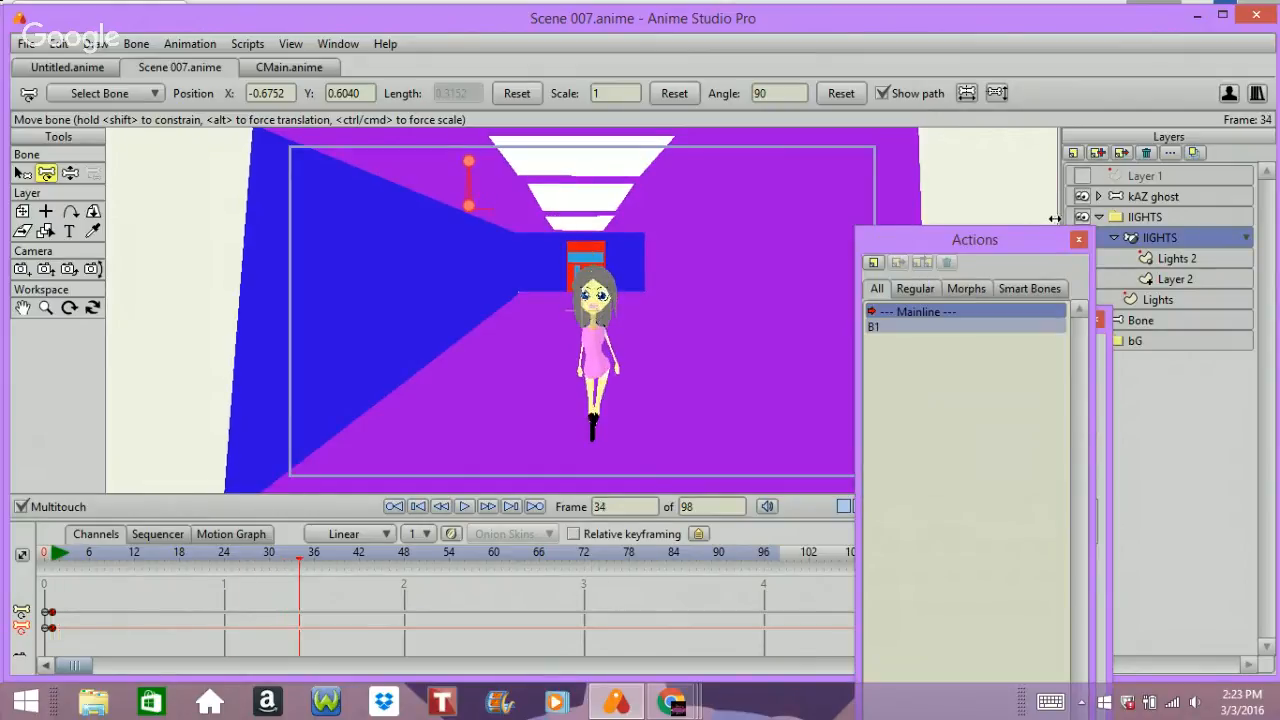
key(space)
key(space)
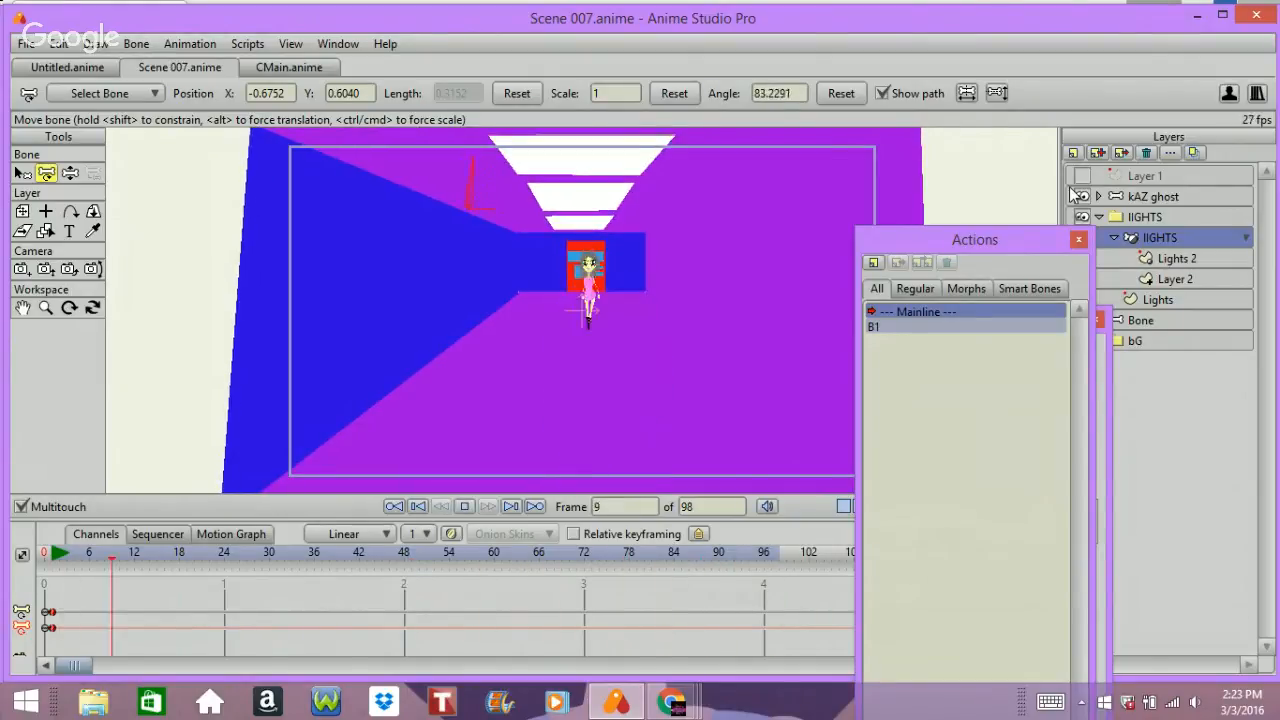
key(space)
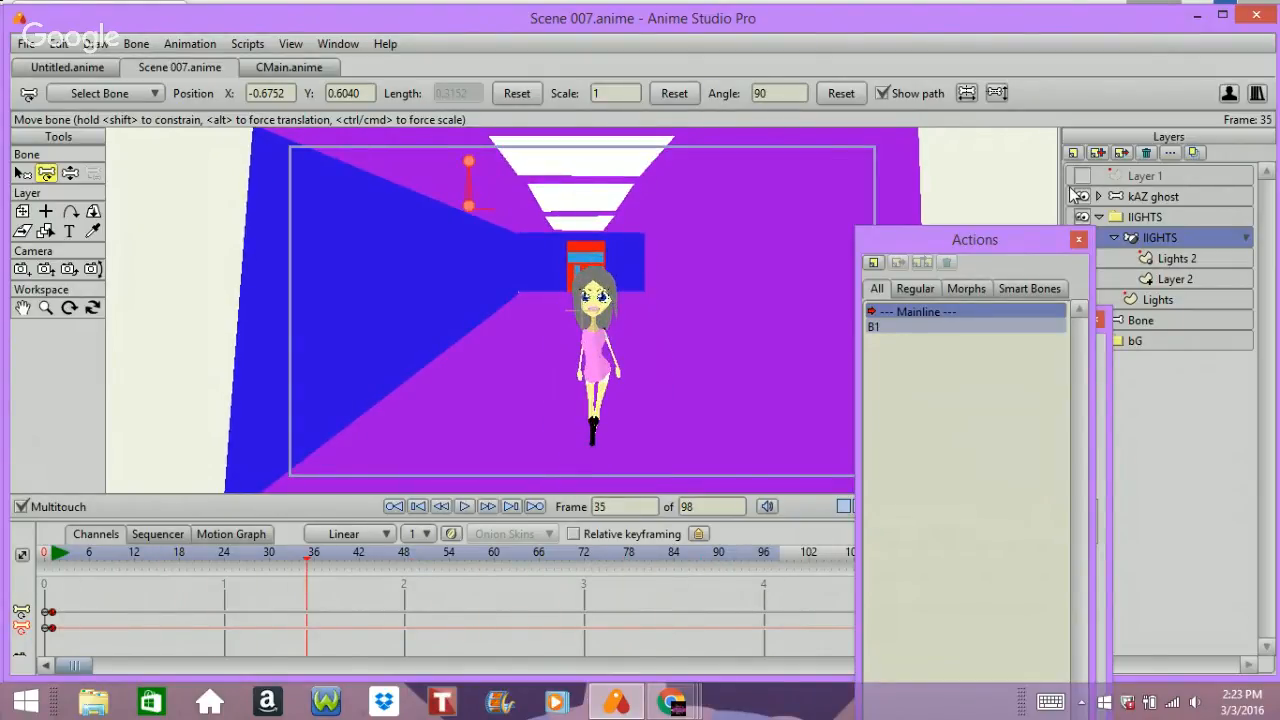
key(Left)
key(Left)
key(Left)
key(Left)
key(Left)
key(Left)
key(Left)
key(Left)
key(Left)
key(Left)
key(Left)
key(Left)
key(Left)
key(Left)
key(Left)
key(Left)
key(Left)
key(Left)
key(Left)
key(Left)
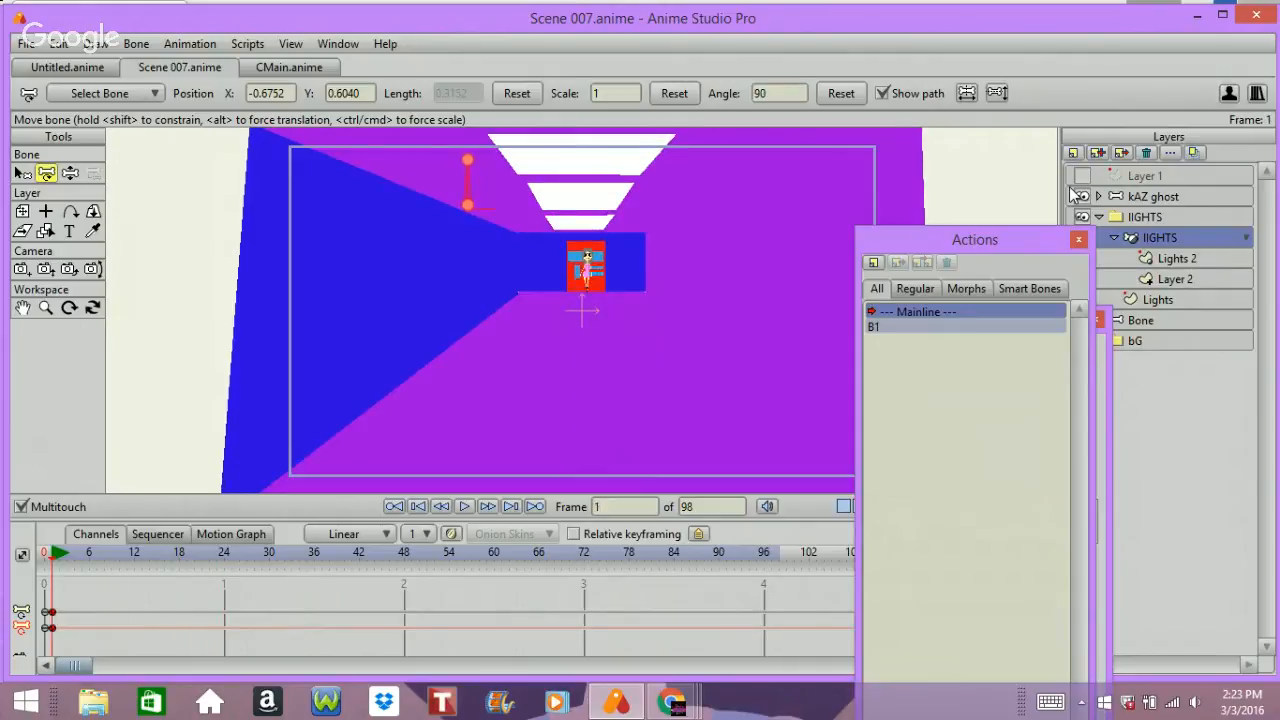
key(Right)
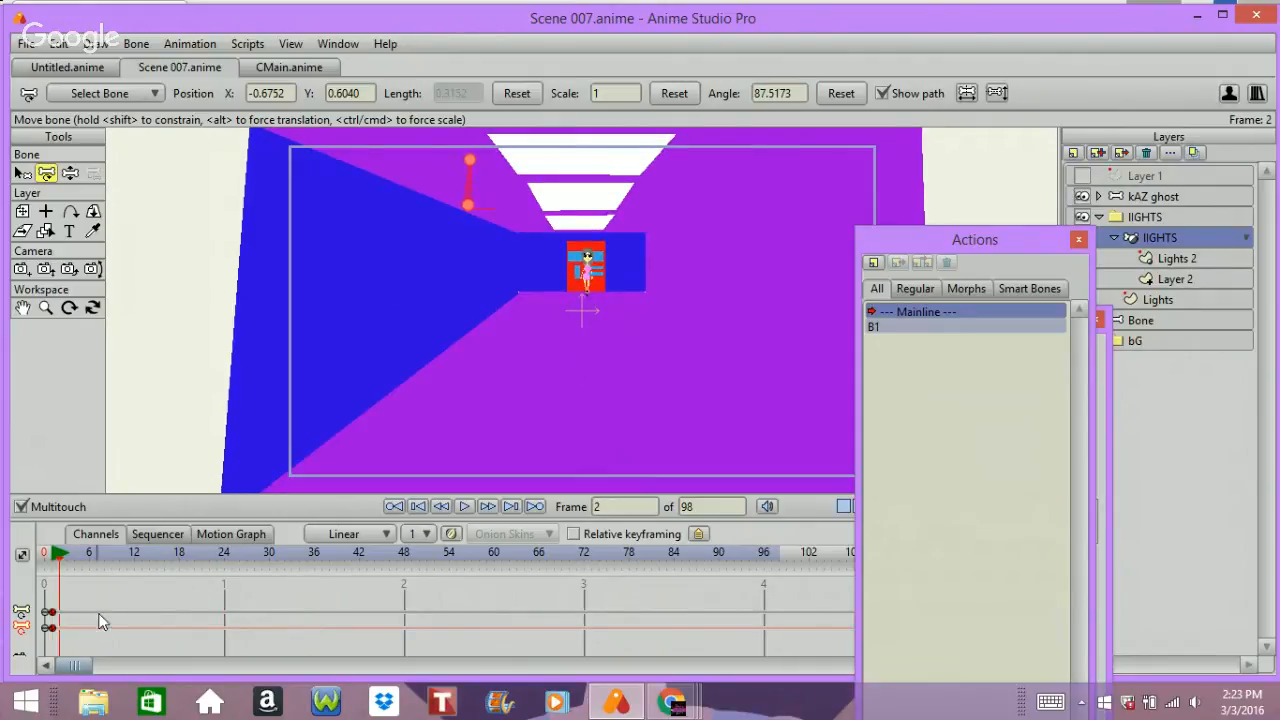
- Set the noise scale of bone B1's frame 1 keyframes to 0.2 and play back the scene to check the flicker
right_click(52, 628)
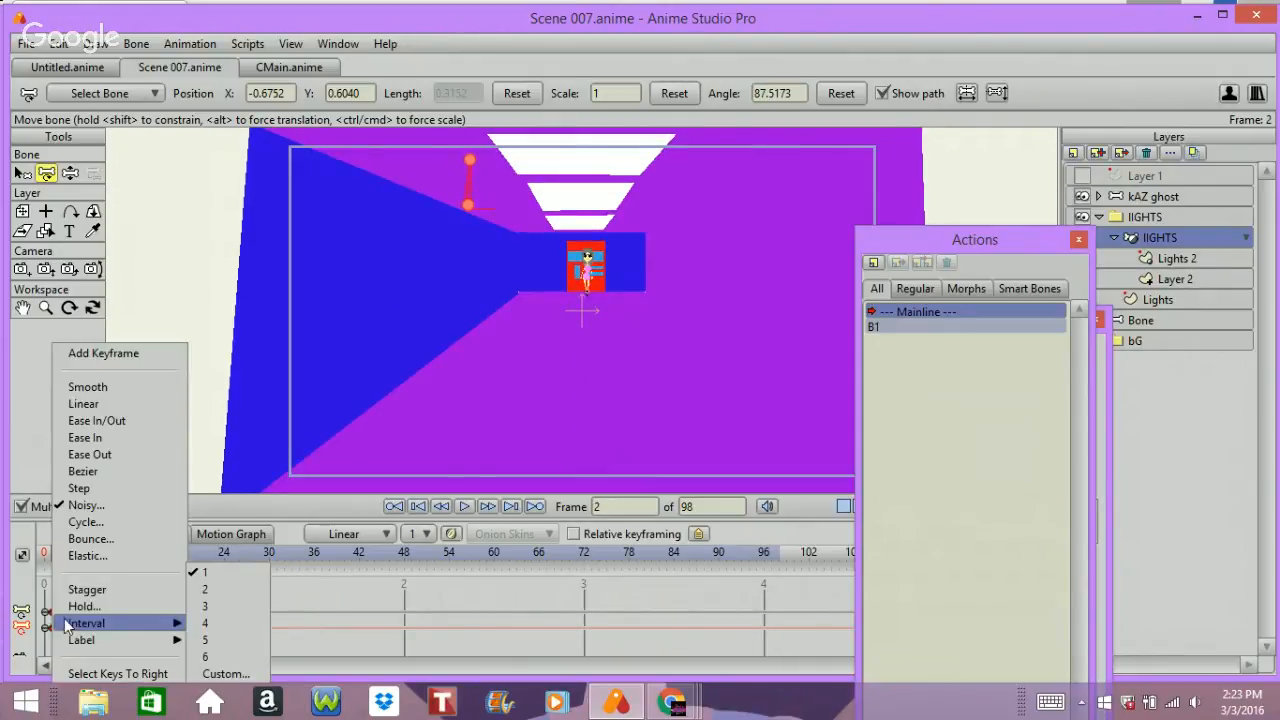
click(99, 507)
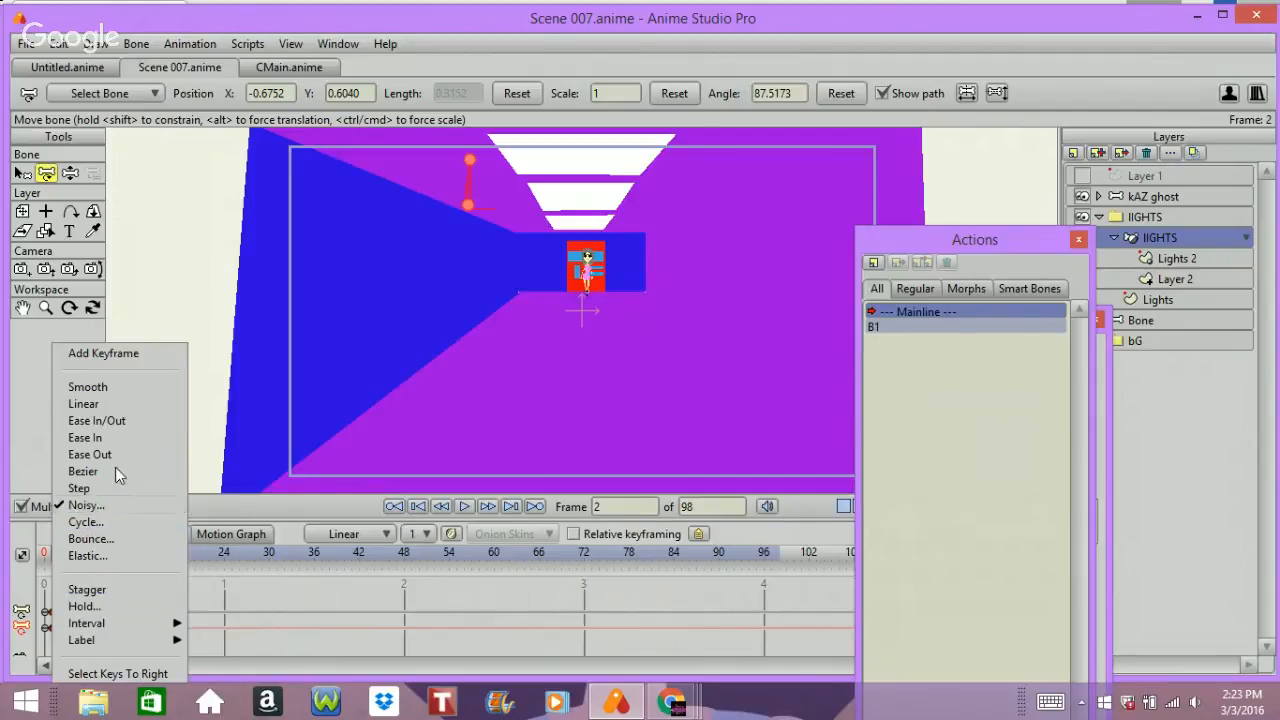
double_click(890, 335)
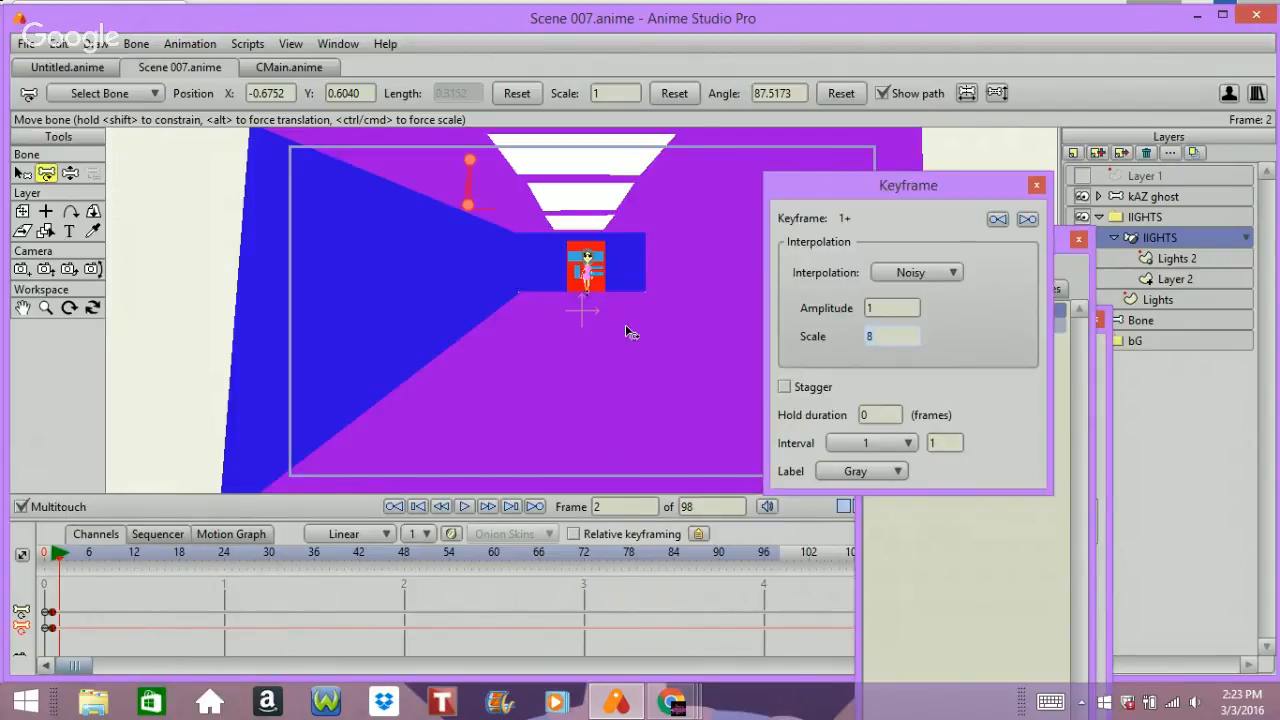
text(.2)
key(Return)
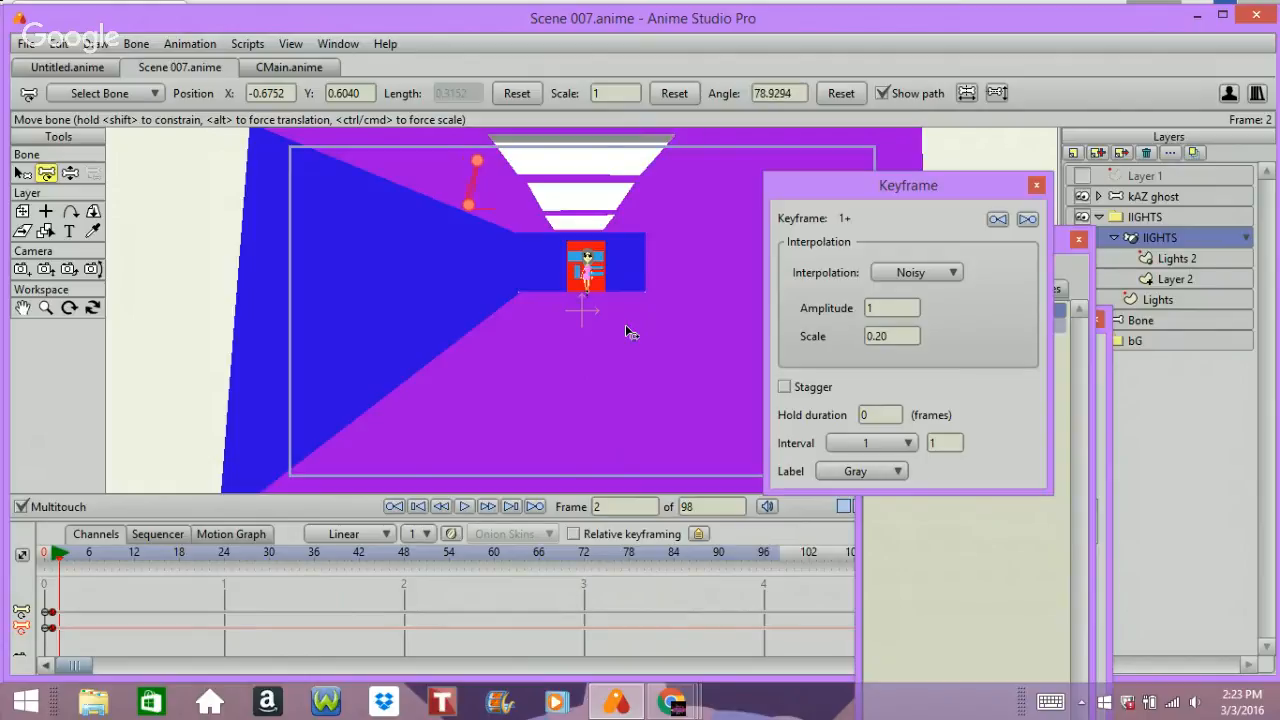
click(1036, 185)
key(space)
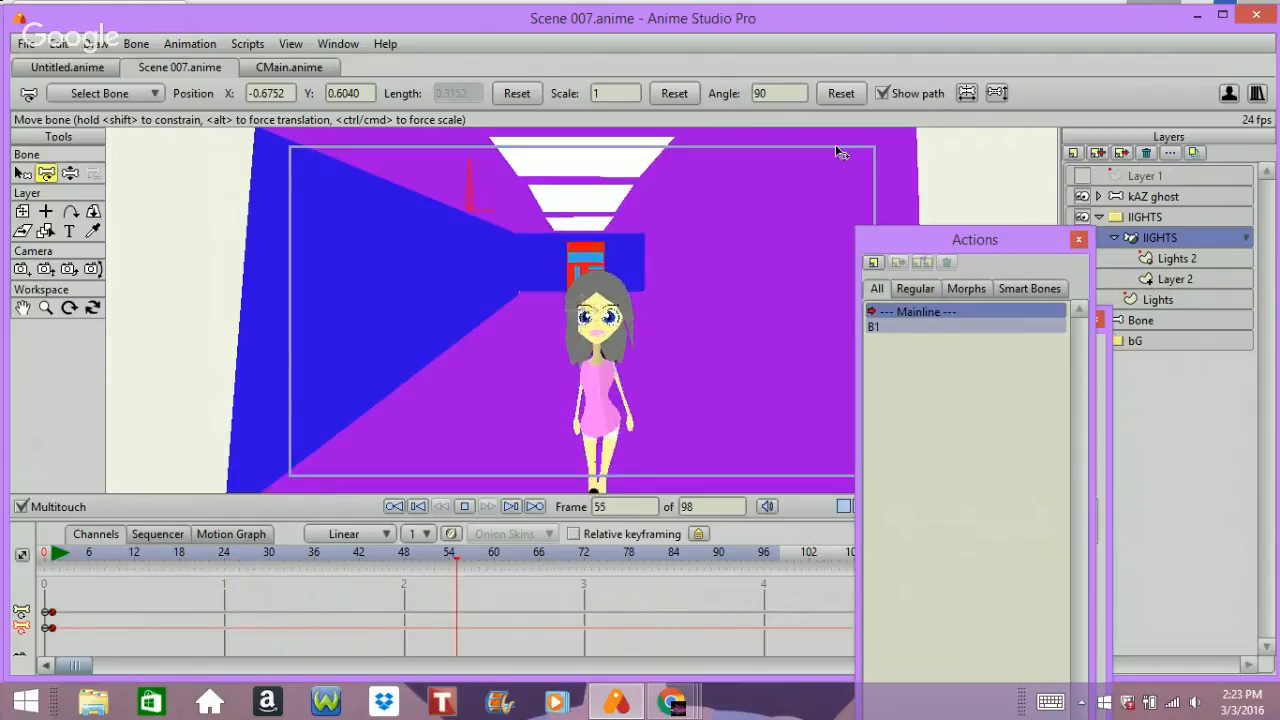
key(space)
key(space)
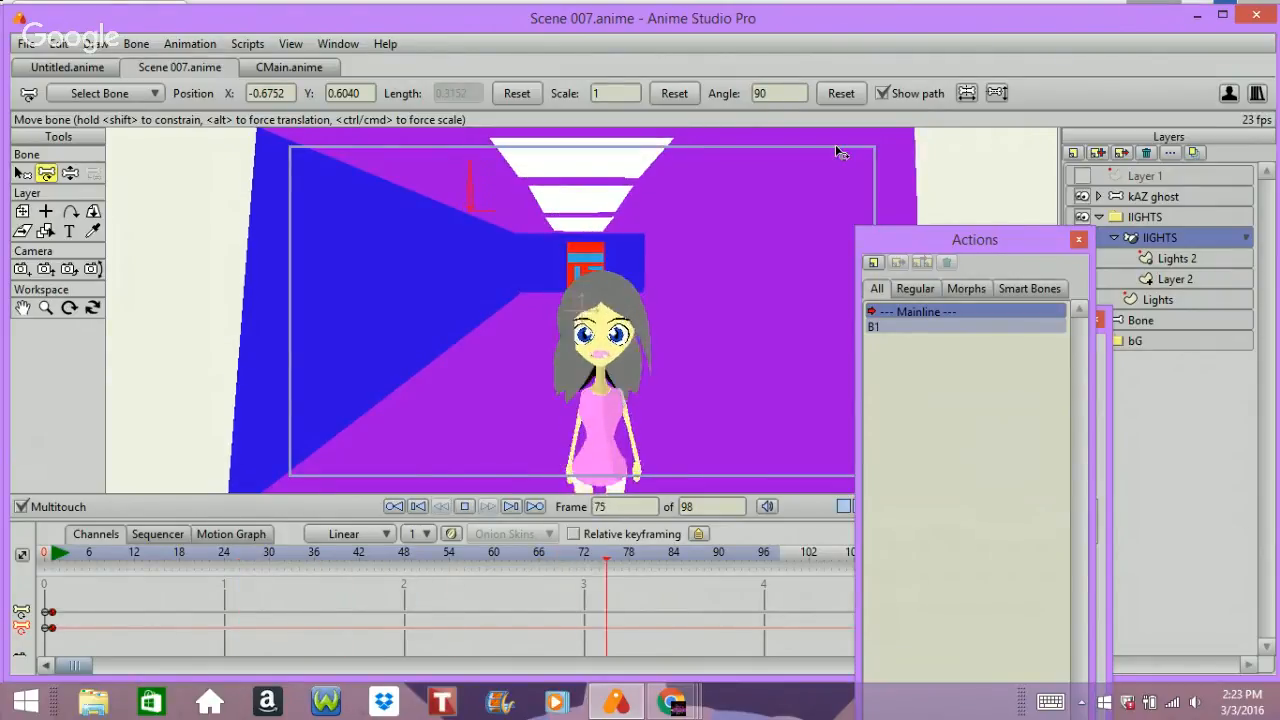
key(space)
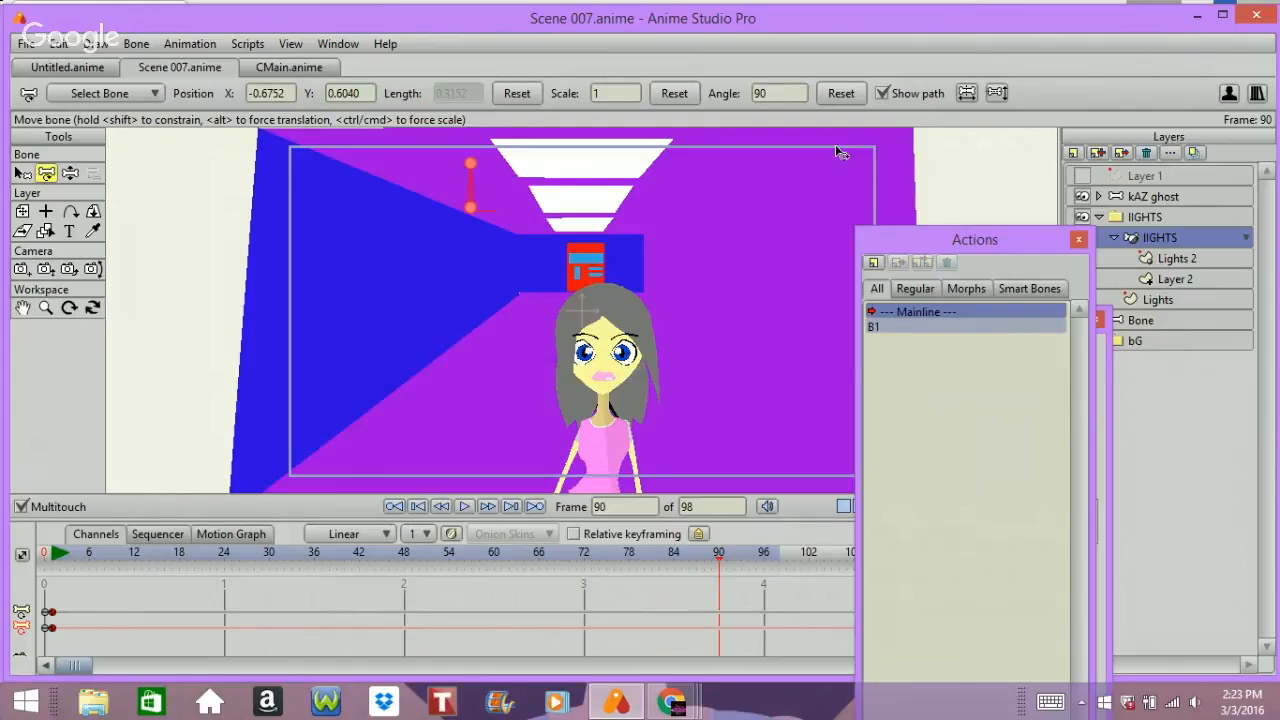
- Export frames 1 to 98 as an MP4 (H.264-AAC) video named Scene 007 in the Episode 01 folder, and close the video after viewing it
click(838, 148)
key(ctrl+r)
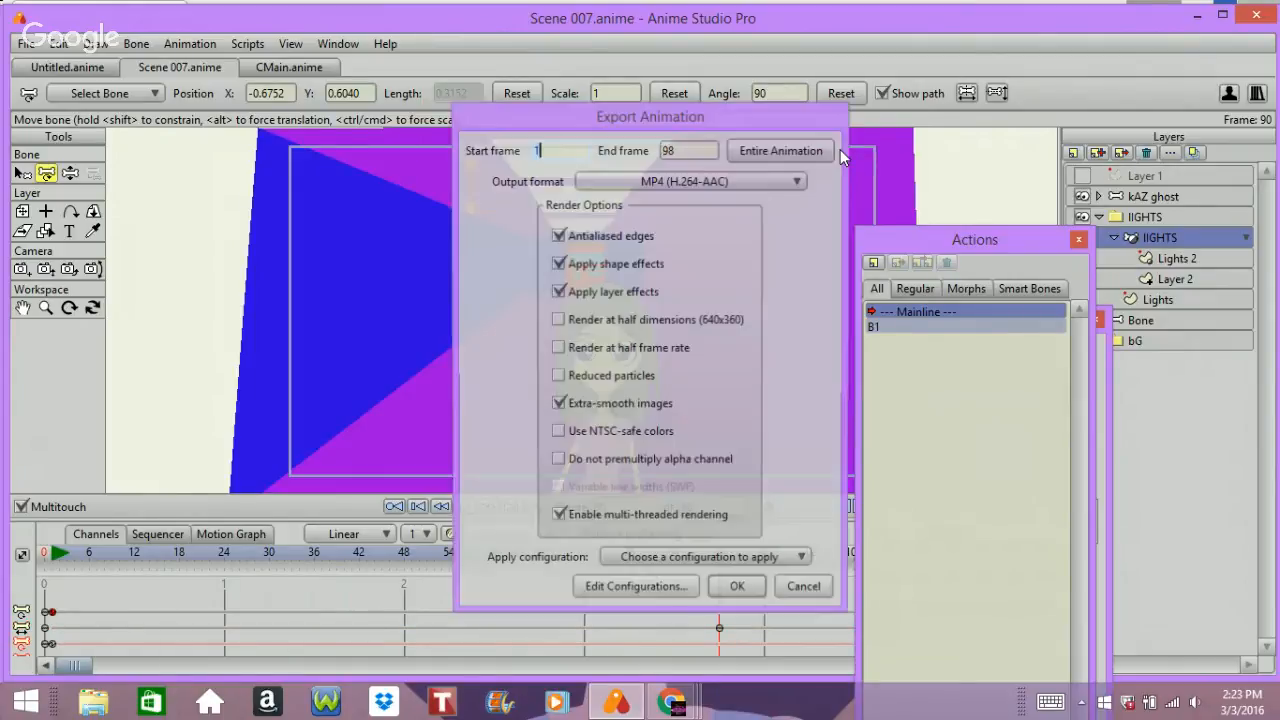
key(Return)
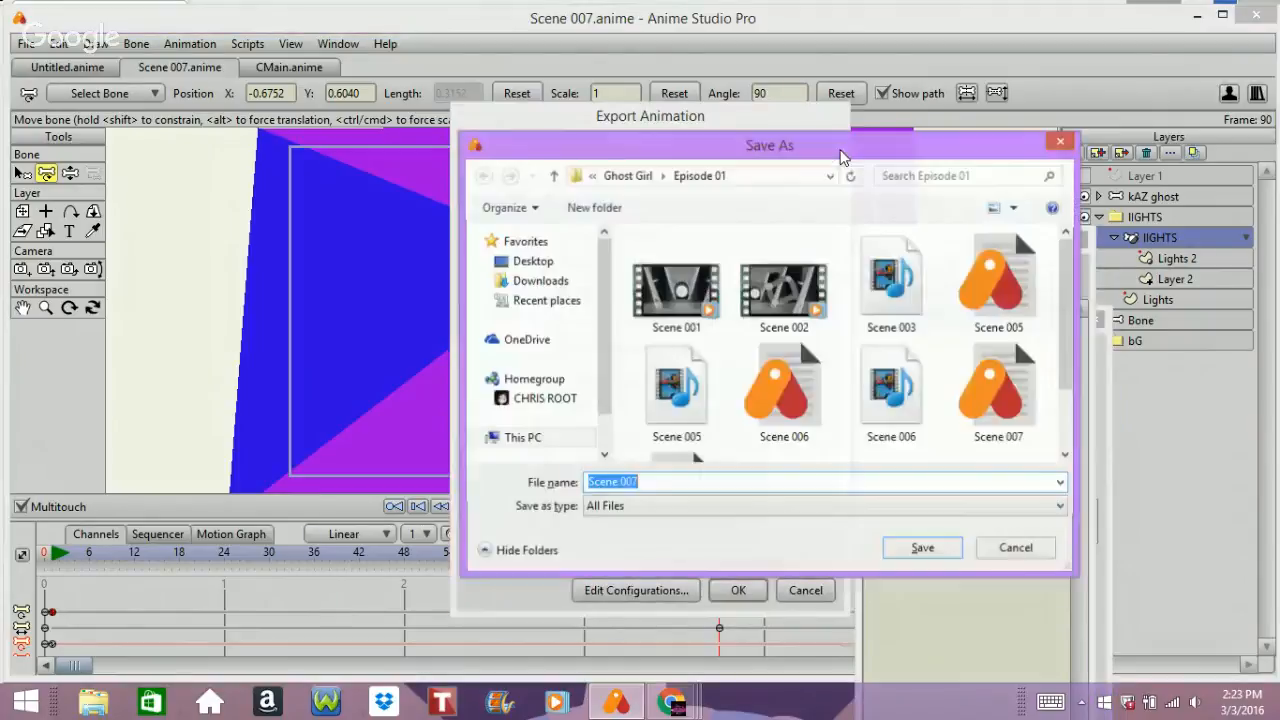
key(Return)
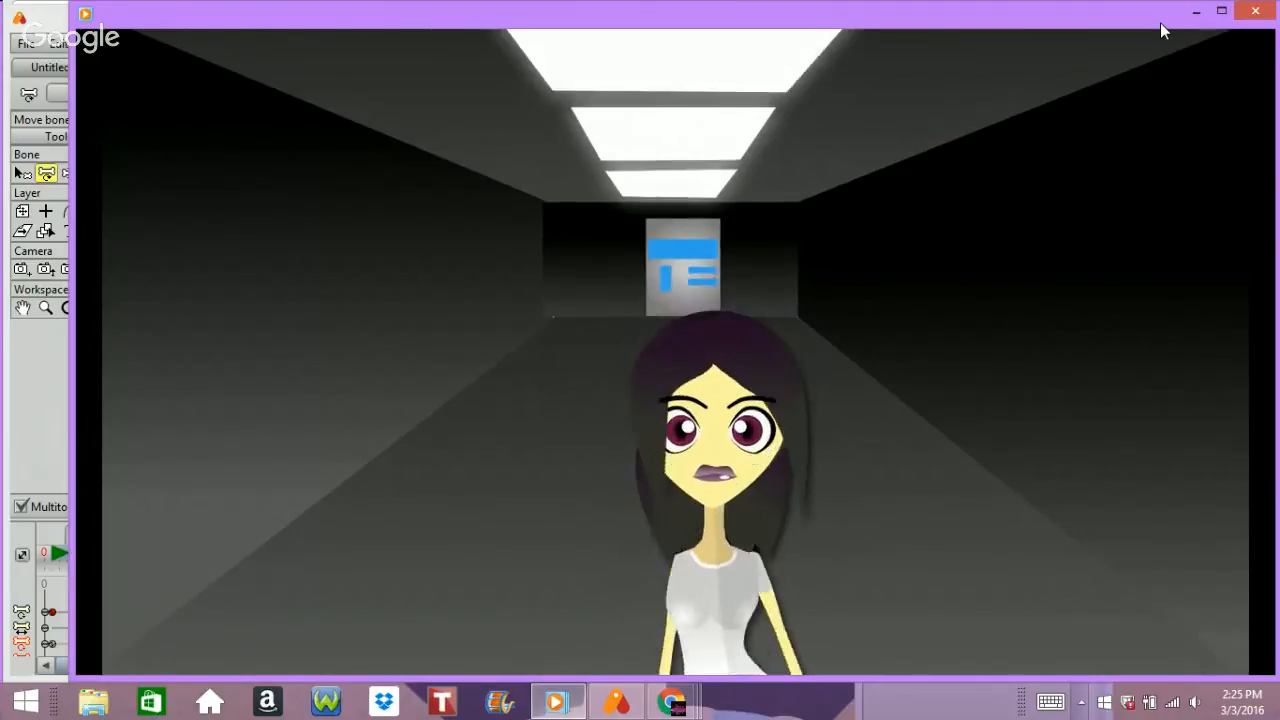
click(1256, 10)
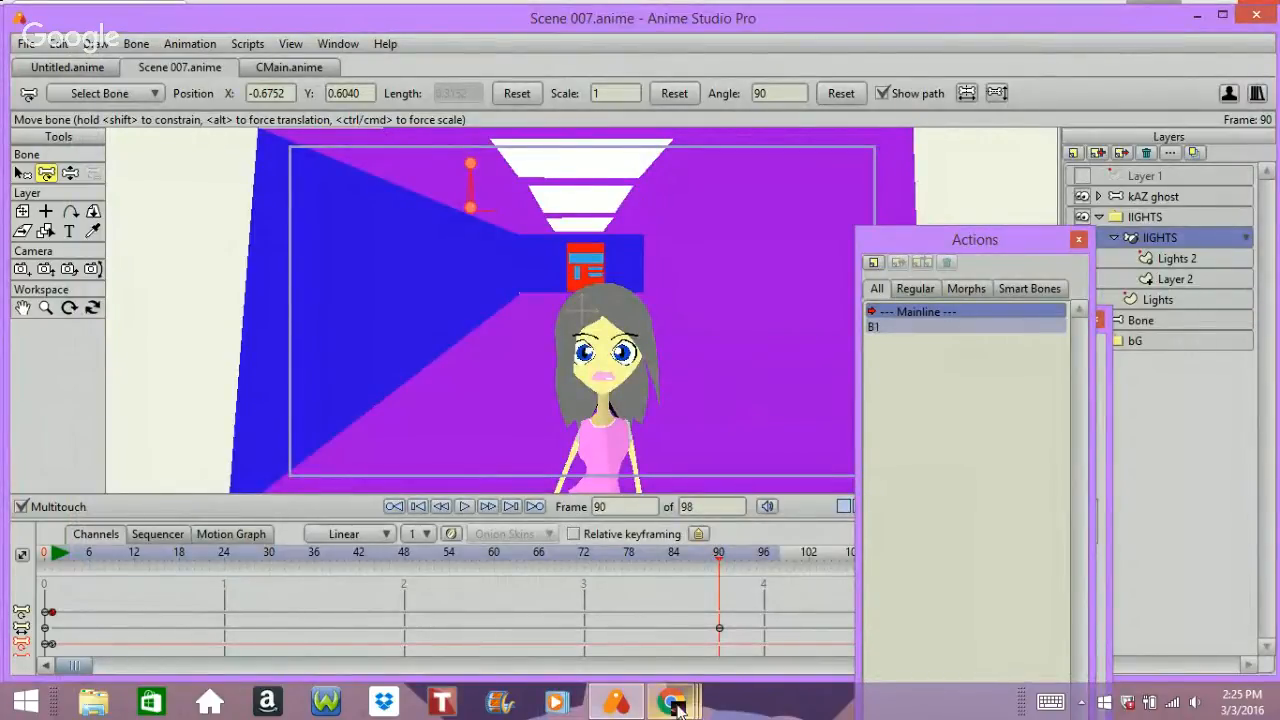
- Switch to the Google Hangouts window in Chrome and stop sharing the screen
mouse_move(668, 702)
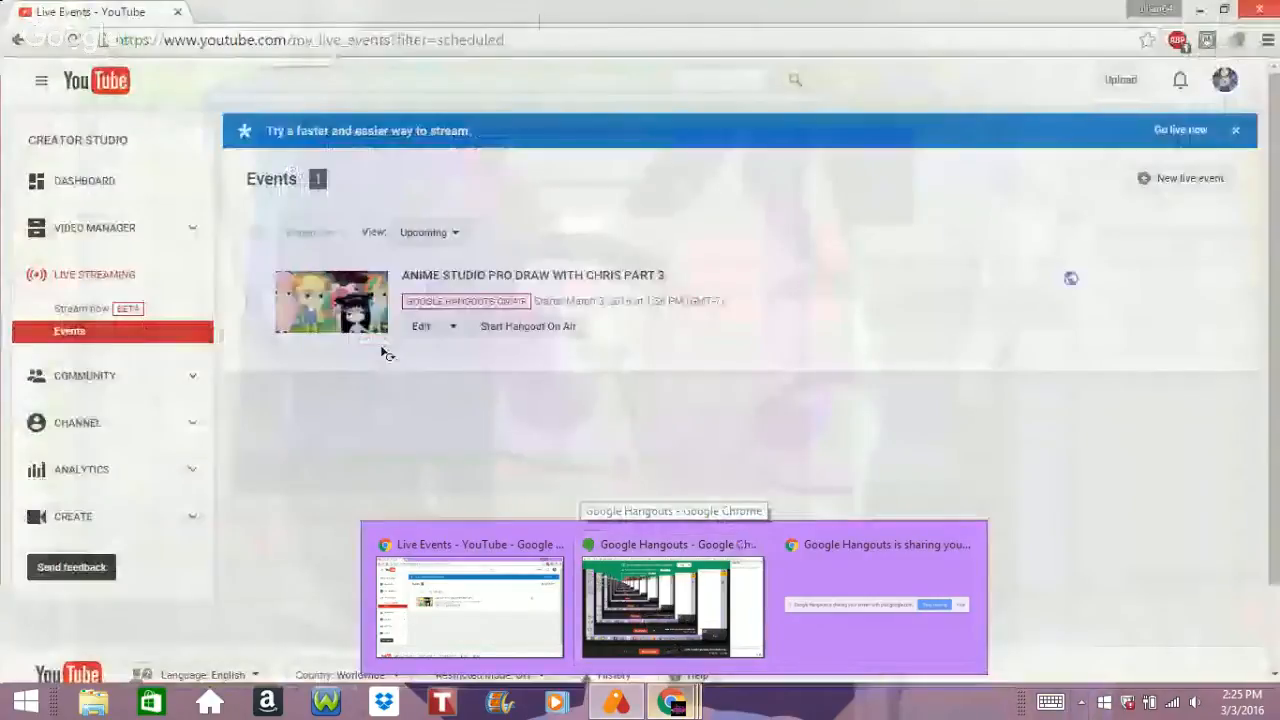
click(672, 607)
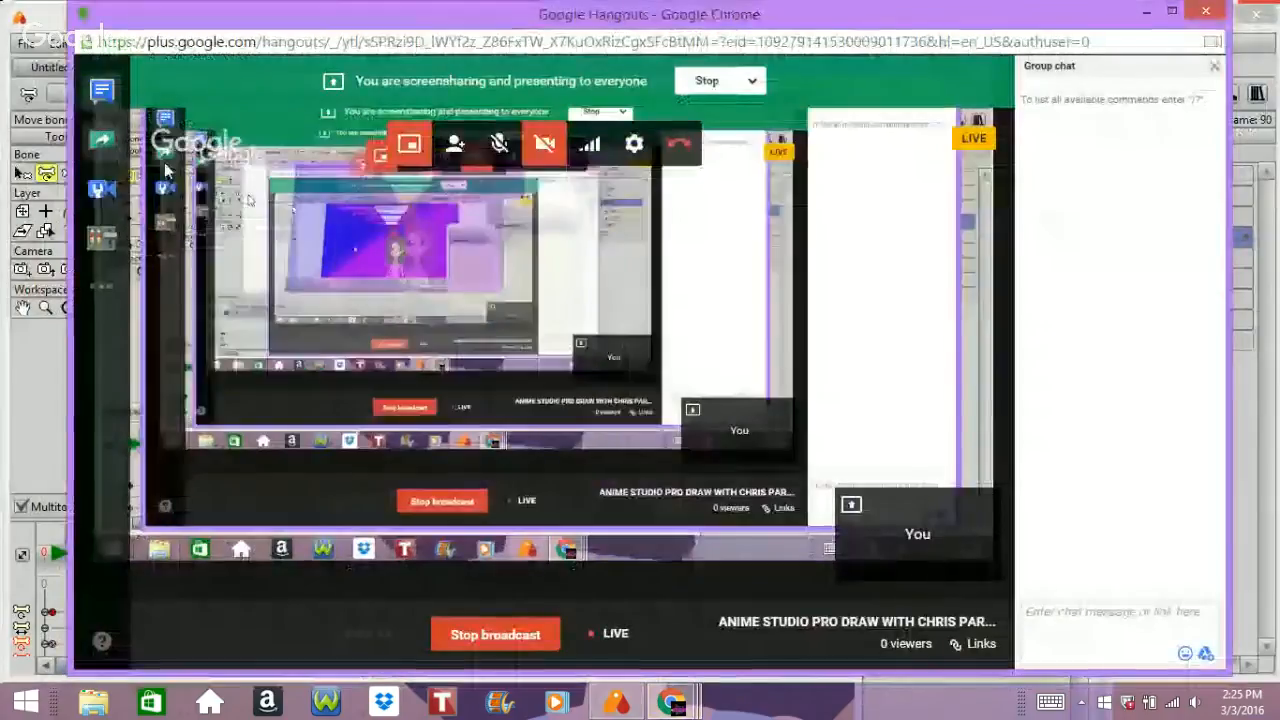
click(106, 142)
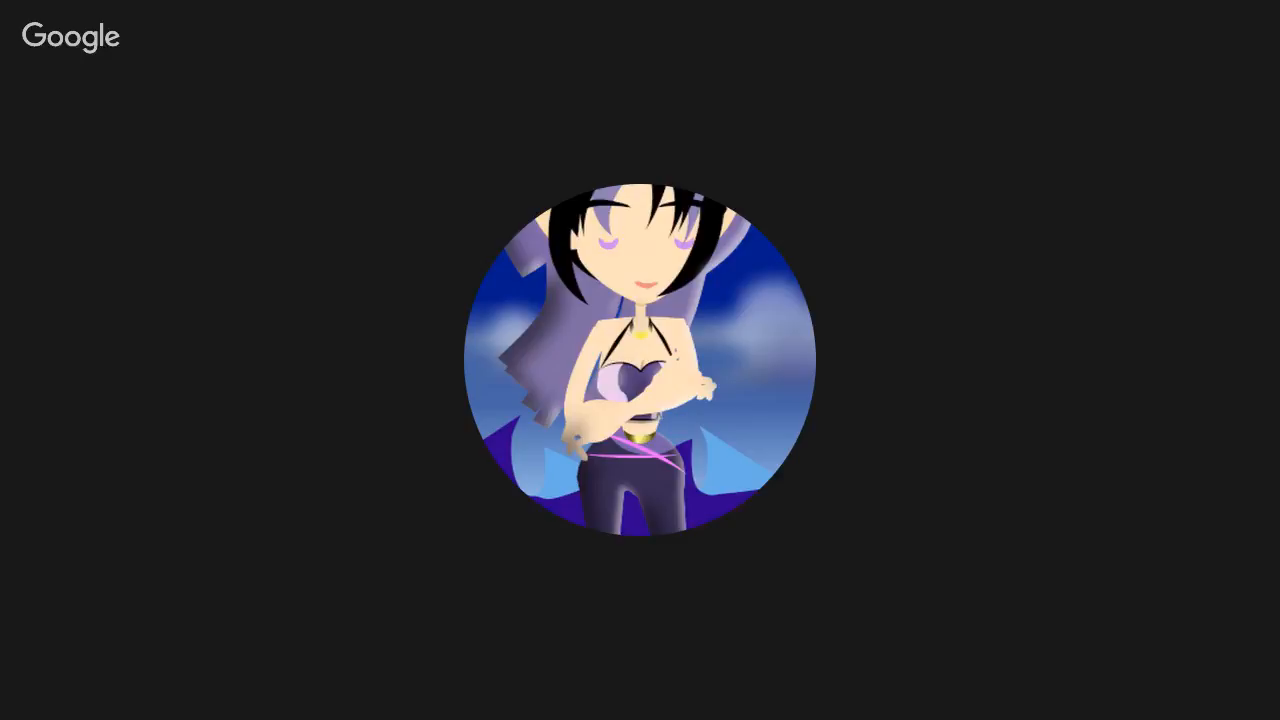